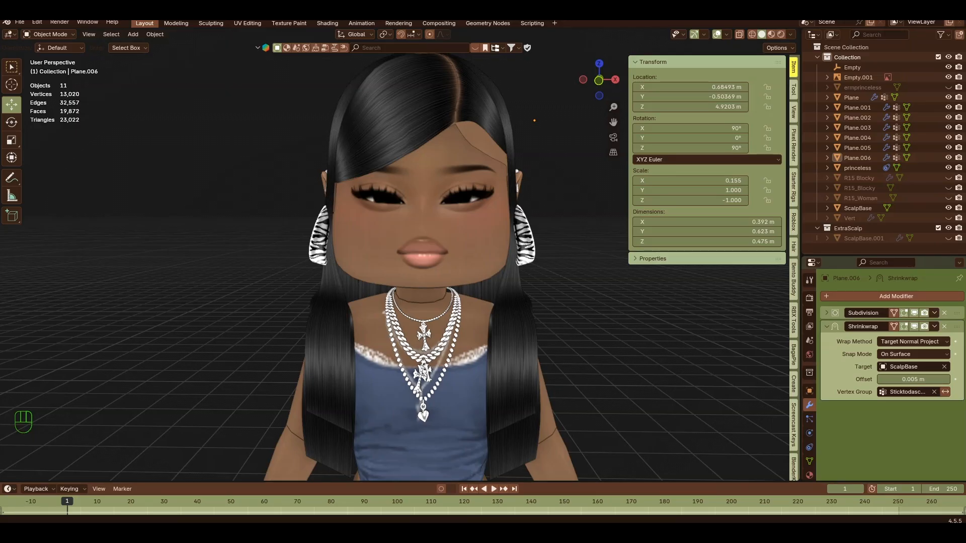
mouse_move(629, 503)
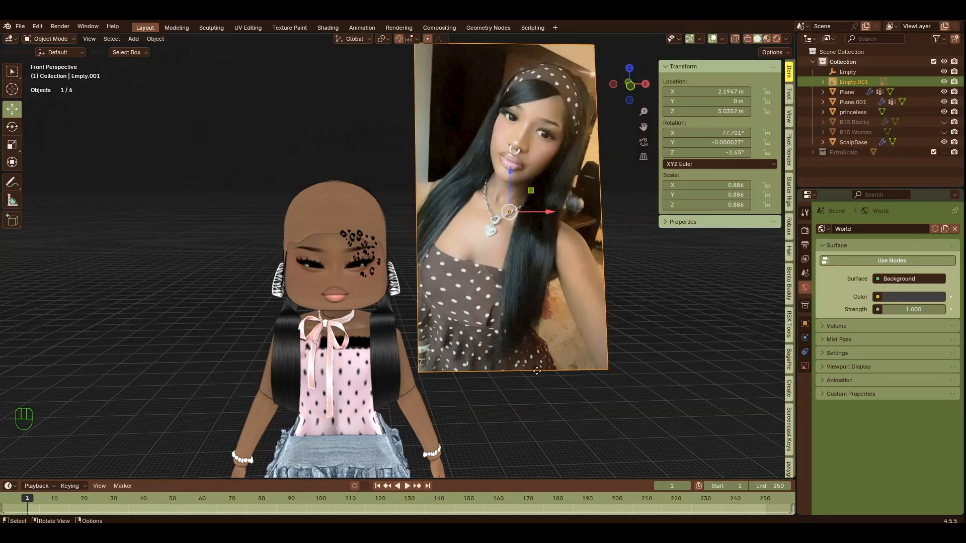
left_click_drag(502, 45, 503, 73)
left_click(636, 281)
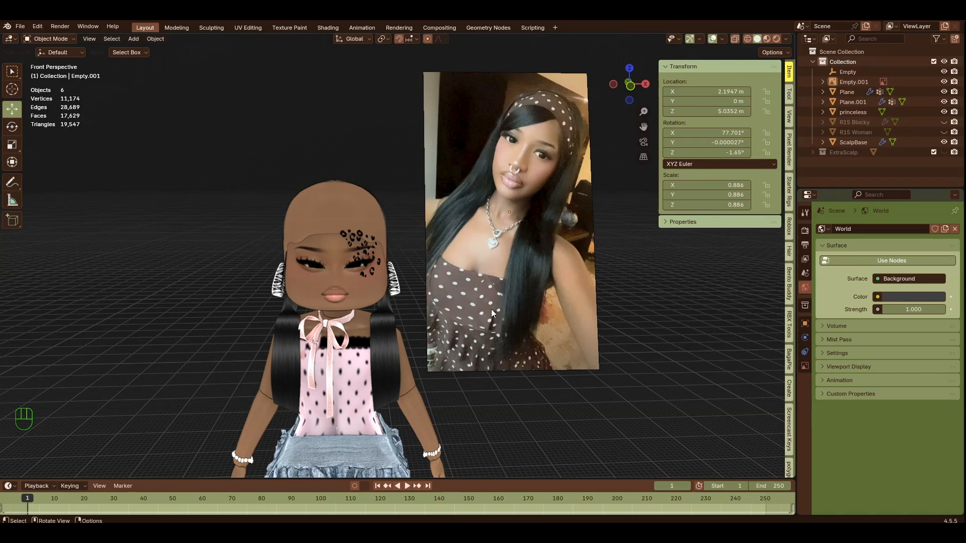
key("shift+f")
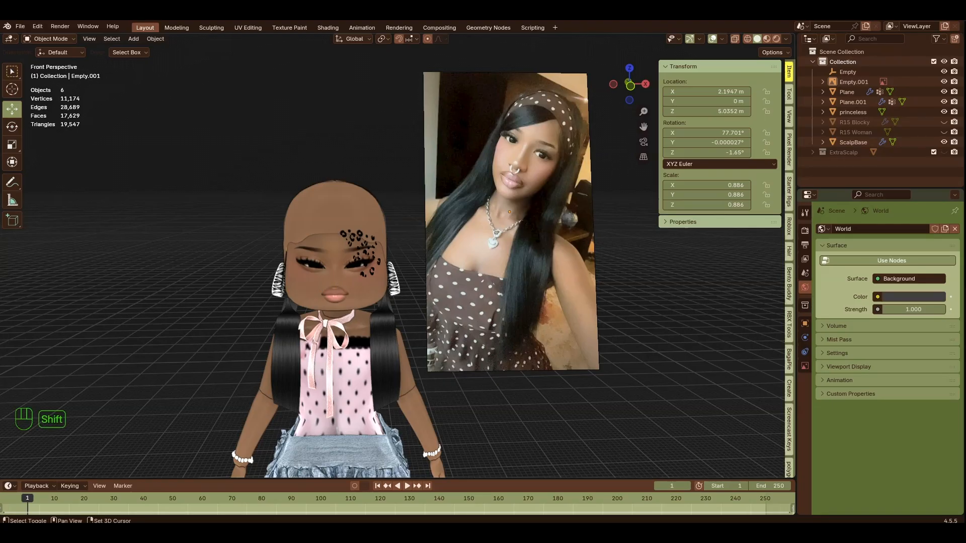
left_click(465, 236)
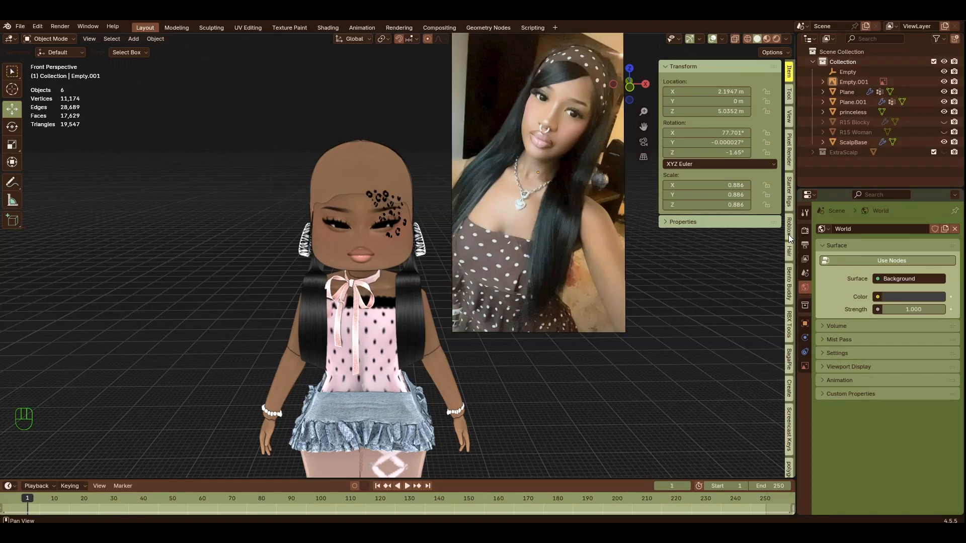
Select the front hair strand, show its modifiers and collapse the Subdivision modifier's settings.
left_click(360, 141)
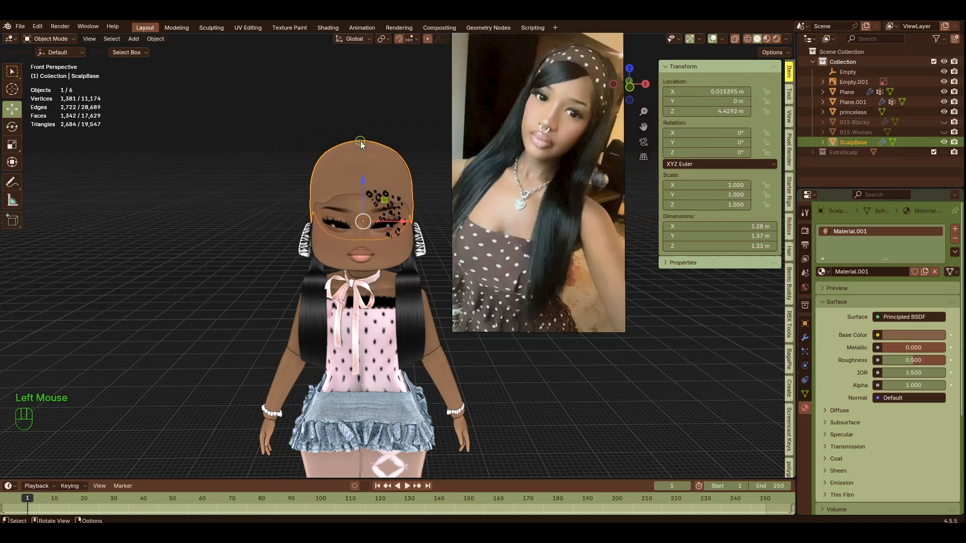
left_click(415, 298)
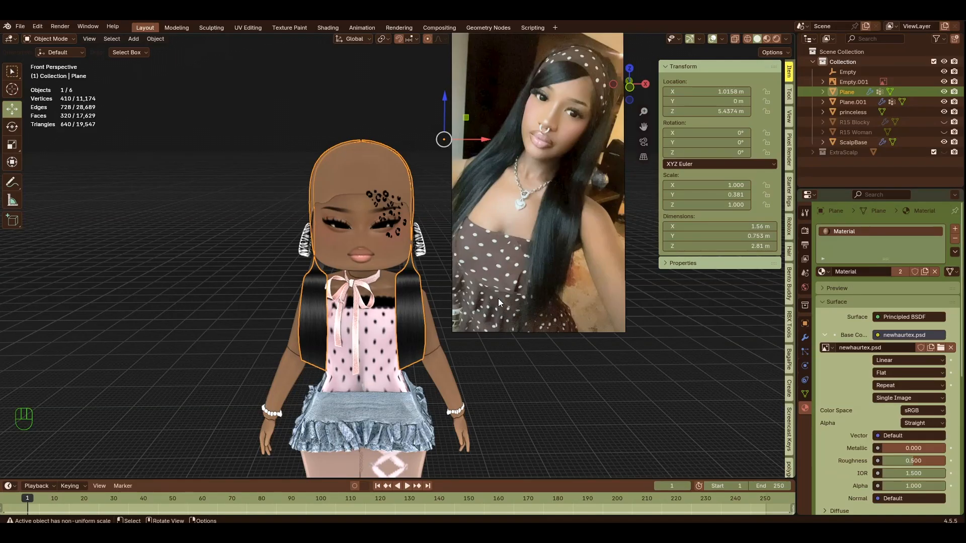
left_click(806, 338)
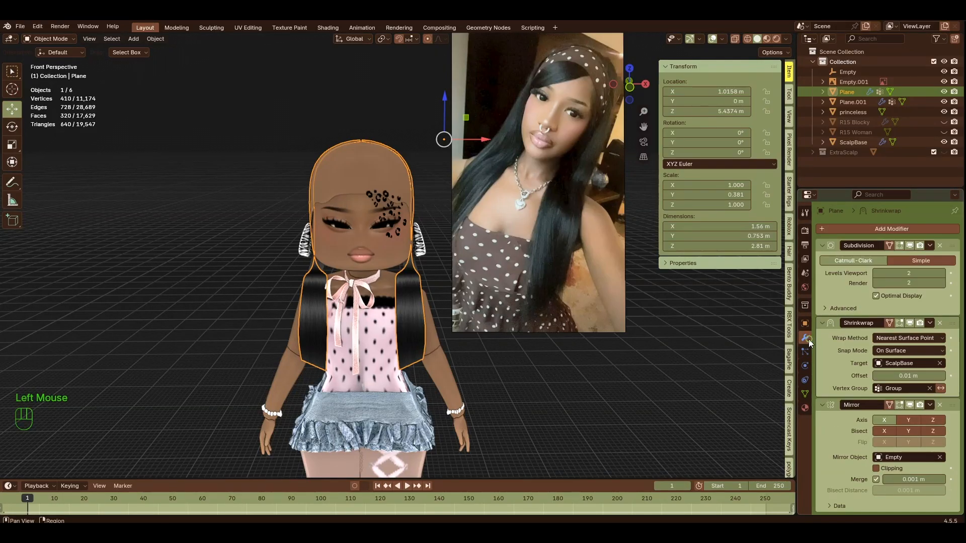
left_click(821, 245)
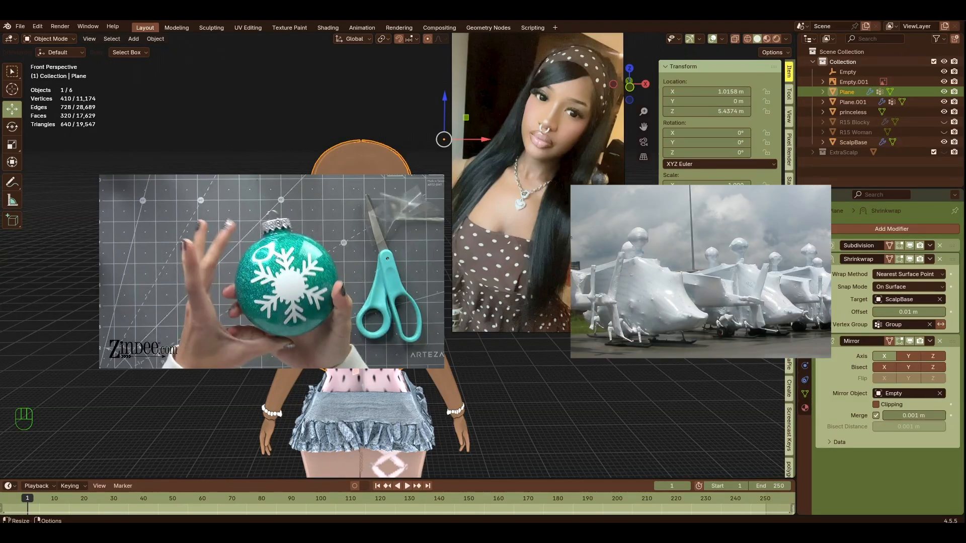
Examine the avatar's bare scalp and parted hair from the front and above, alongside the reference photo.
left_click(578, 345)
key("shift+f")
left_click(558, 334)
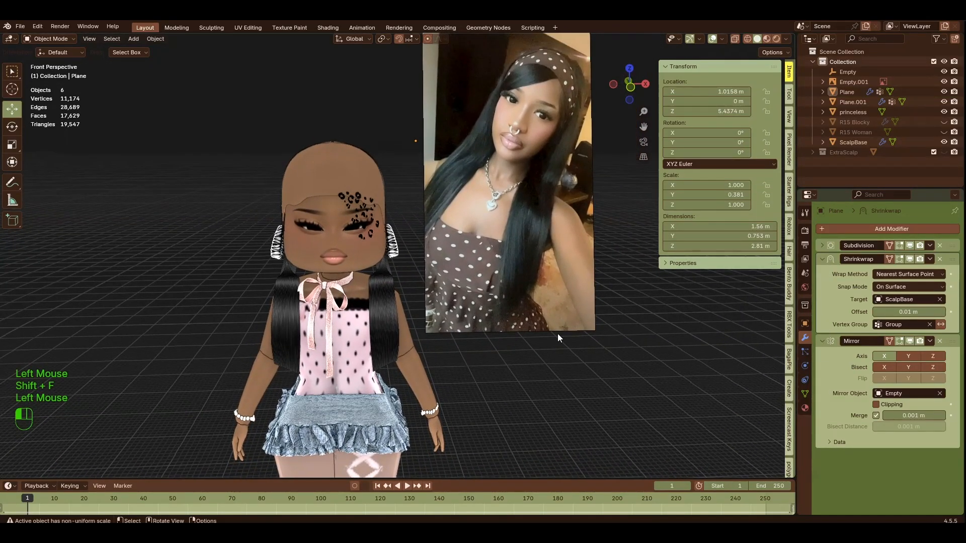
key("shift+f")
left_click(507, 282)
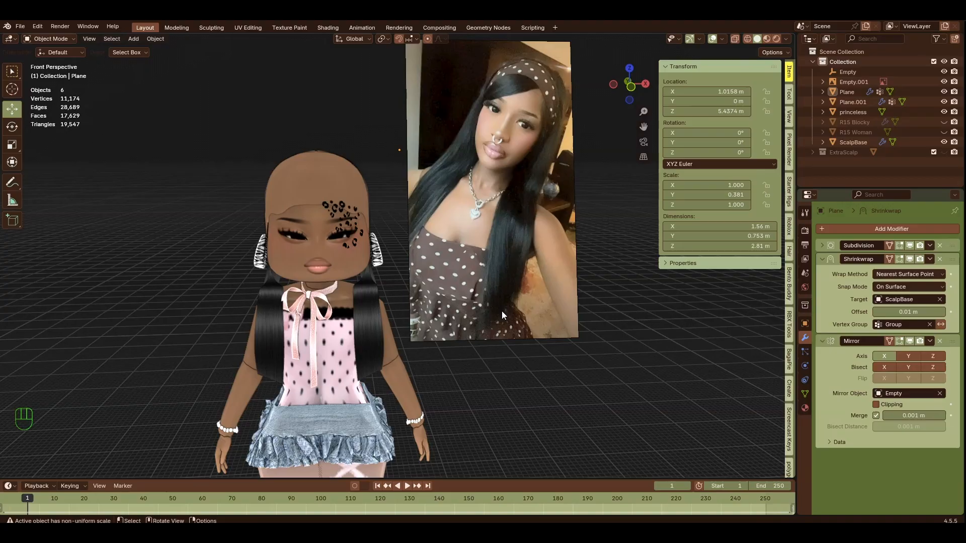
key("shift+f")
left_click(503, 323)
key("shift+f")
key("shift+w")
key("shift+d")
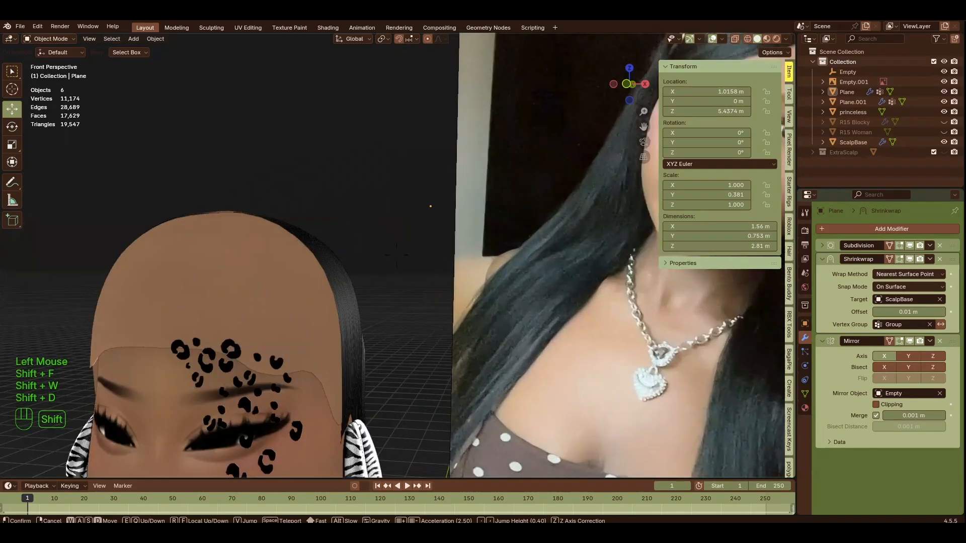
key("w")
key("w")
key("w")
key("w")
key("w")
key("w")
key("s")
key("s")
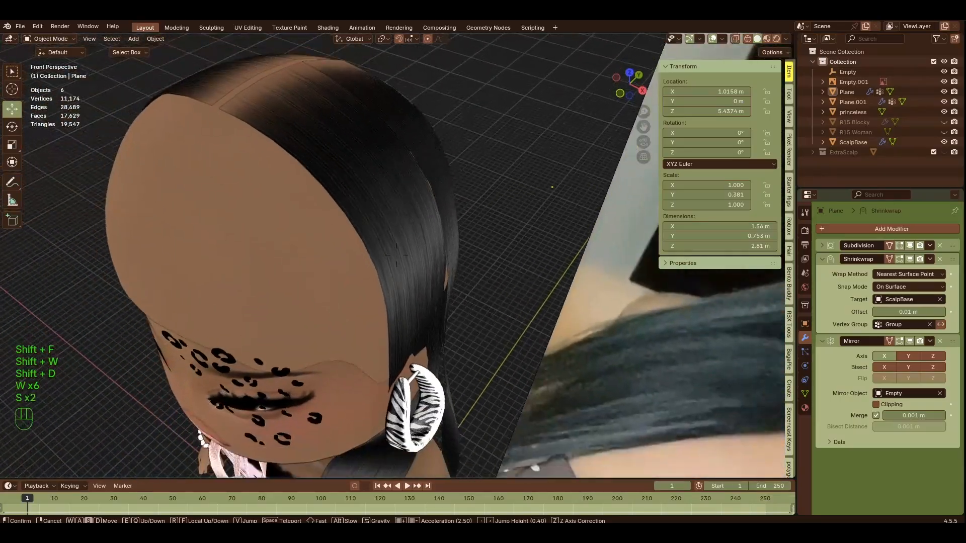
key("w")
key("w")
key("w")
key("w")
key("shift+s")
key("shift+s")
key("shift+s")
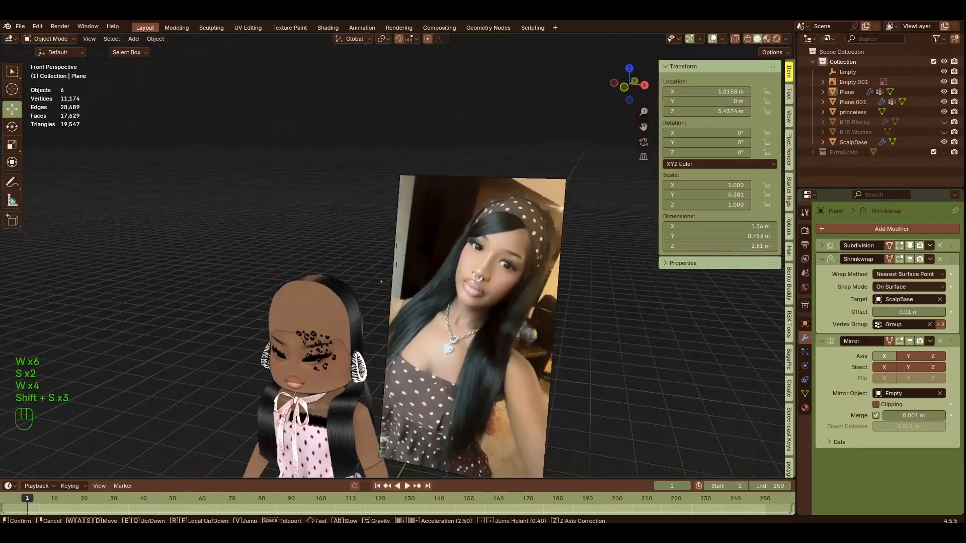
key("a")
key("shift+w")
key("s")
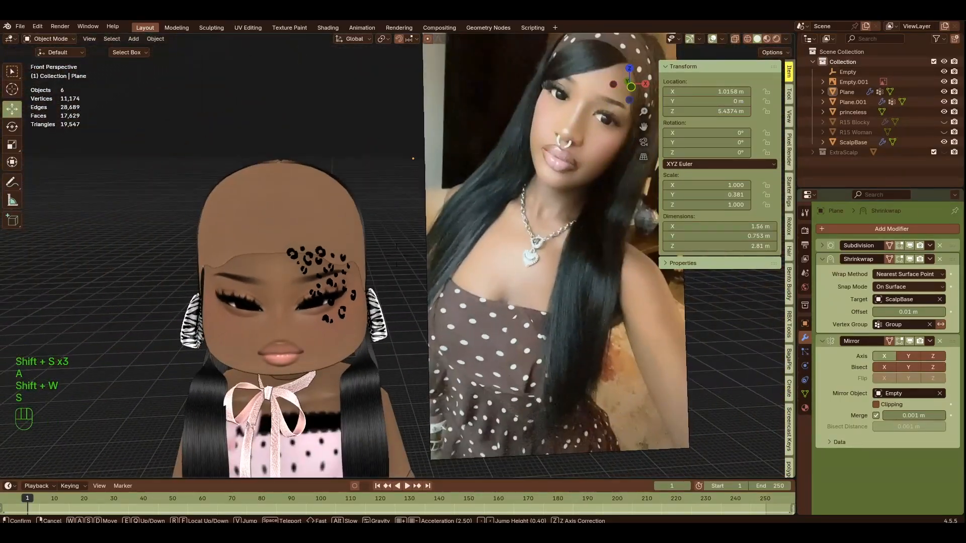
key("s")
left_click(505, 209)
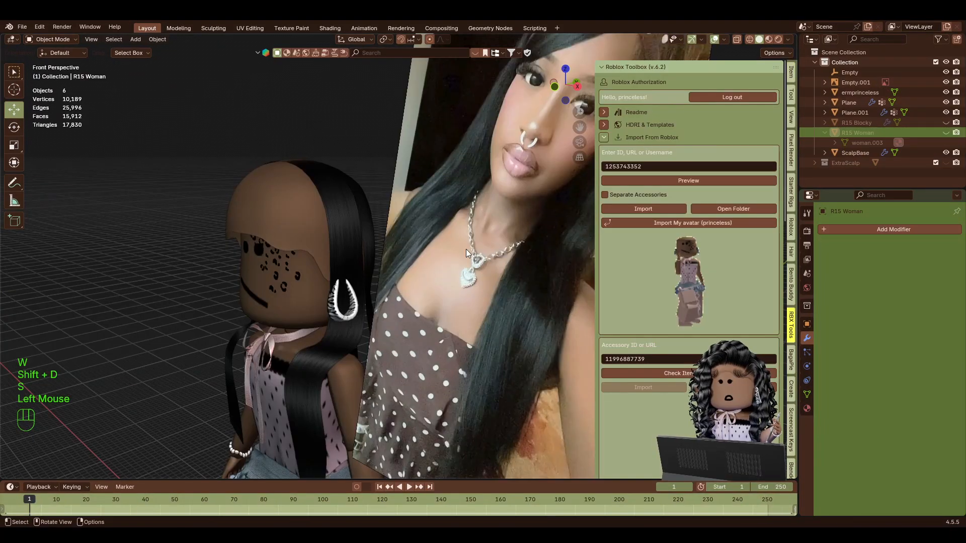
Move the reference photo along the X axis to about 4.52 m, farther from the avatar, and deselect it.
left_click(396, 294)
key("shift+f")
key("s")
left_click(448, 216)
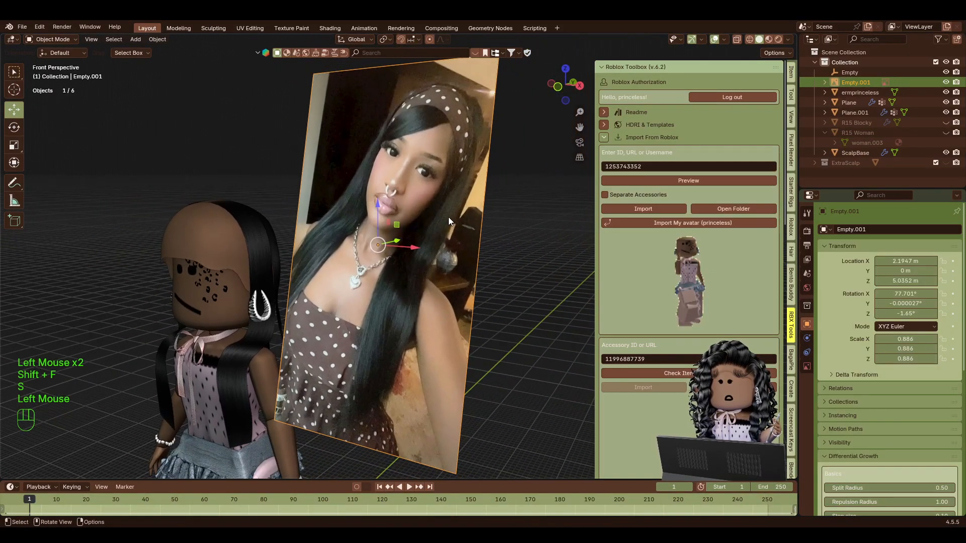
left_click_drag(411, 248, 649, 264)
left_click(397, 263)
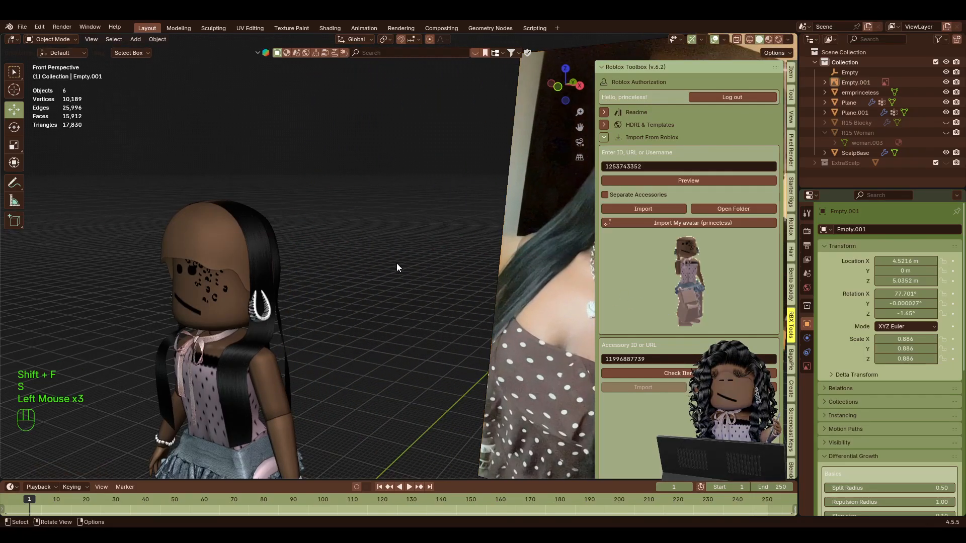
Inspect the front hair strand's mesh from the side of the head, selecting all its geometry in Edit Mode.
key("shift+f")
key("w")
key("w")
key("d")
key("d")
key("d")
key("d")
key("d")
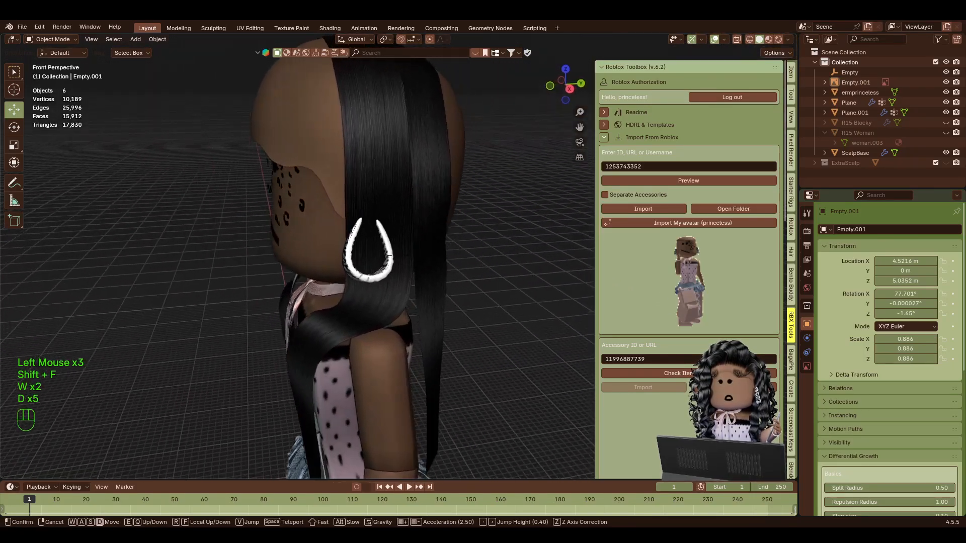
left_click(324, 266)
left_click(378, 306)
key("shift+f")
key("s")
left_click(489, 299)
key("Tab")
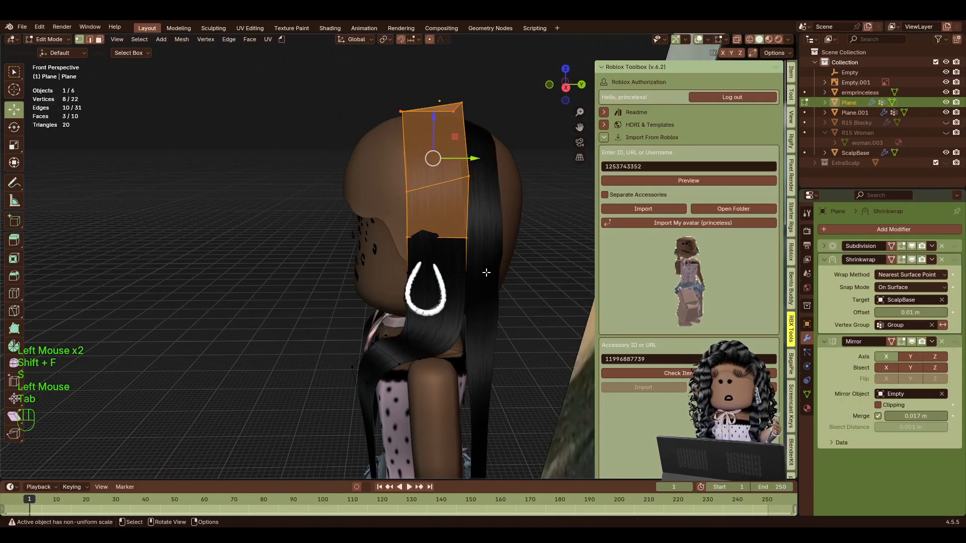
key("a")
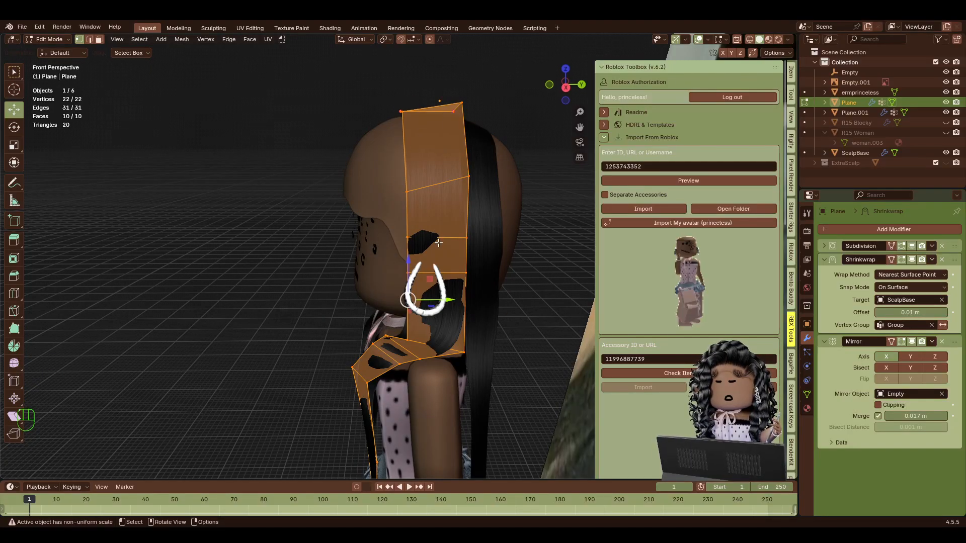
key("Tab")
Examine the mirrored front hair strands from the front of the avatar and deselect them.
key("shift+f")
key("a")
key("w")
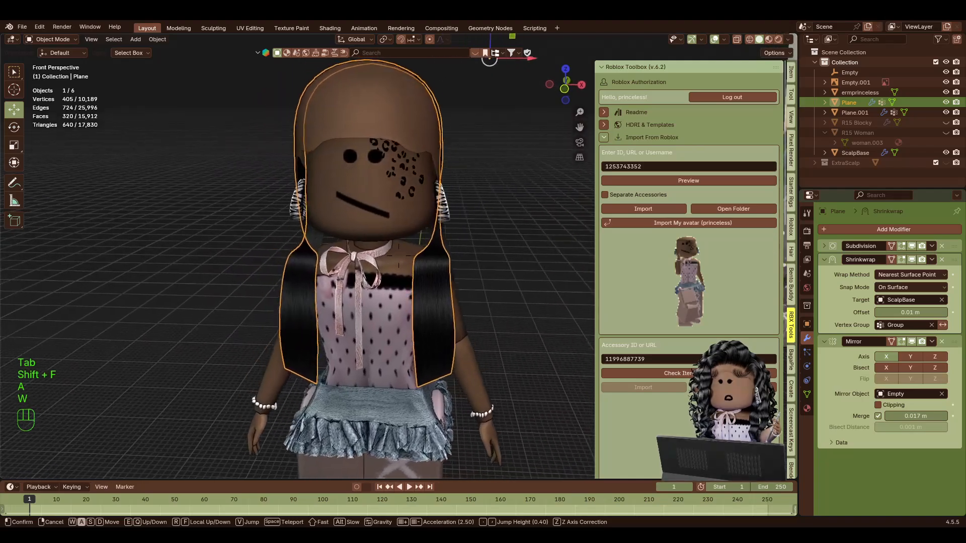
key("w")
key("d")
key("s")
left_click(389, 314)
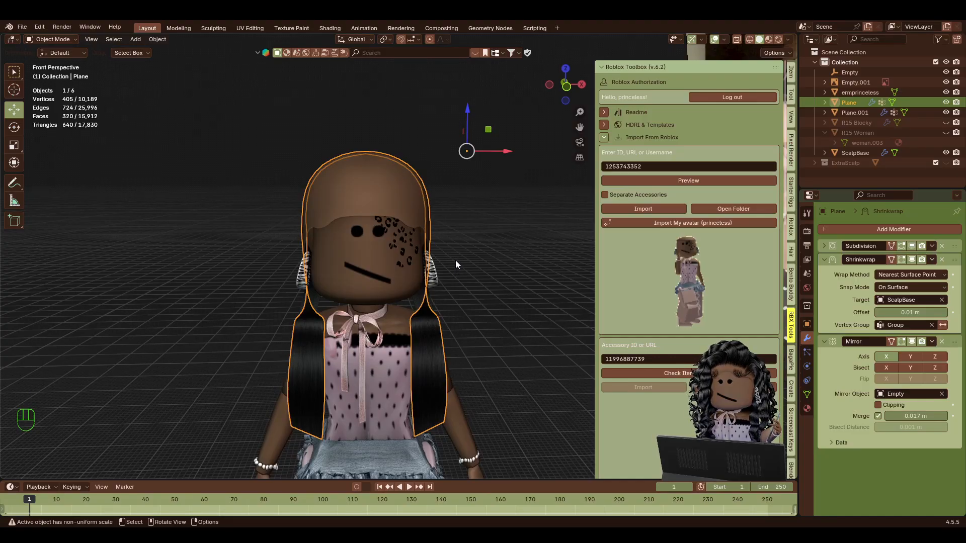
left_click(478, 272)
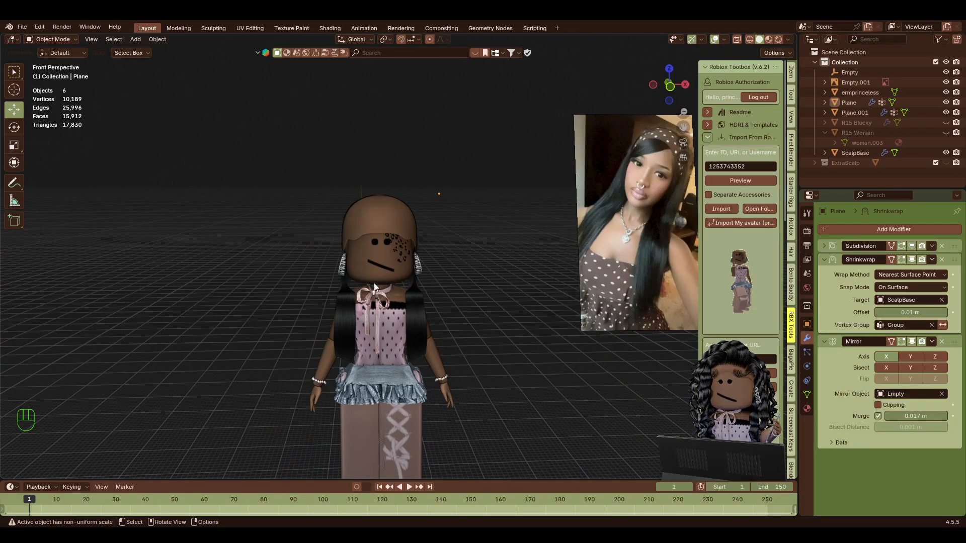
Select the front hair strand and examine how it follows the scalp from the side and back of the head.
key("shift+f")
key("shift+w")
key("shift+d")
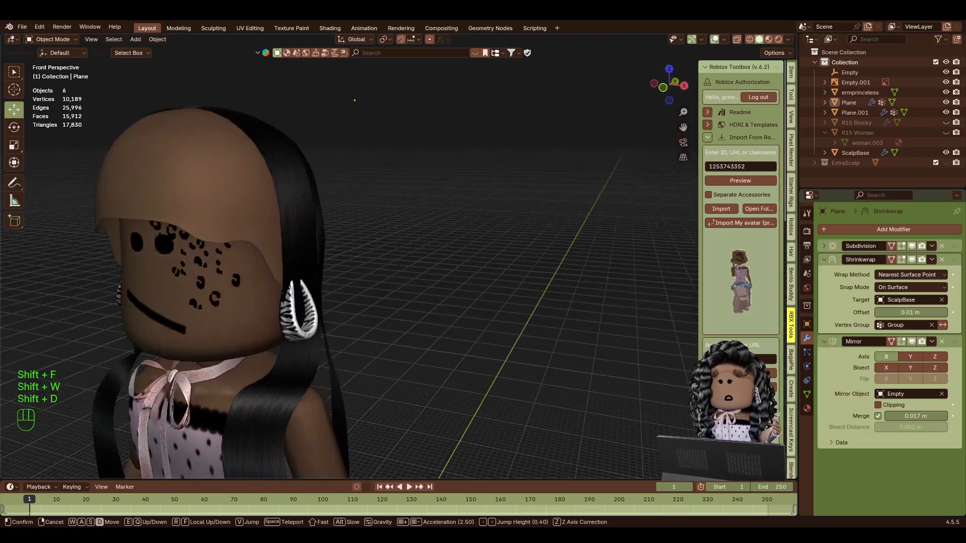
key("s")
key("w")
key("s")
key("d")
key("d")
key("w")
key("d")
key("d")
key("d")
left_click(445, 149)
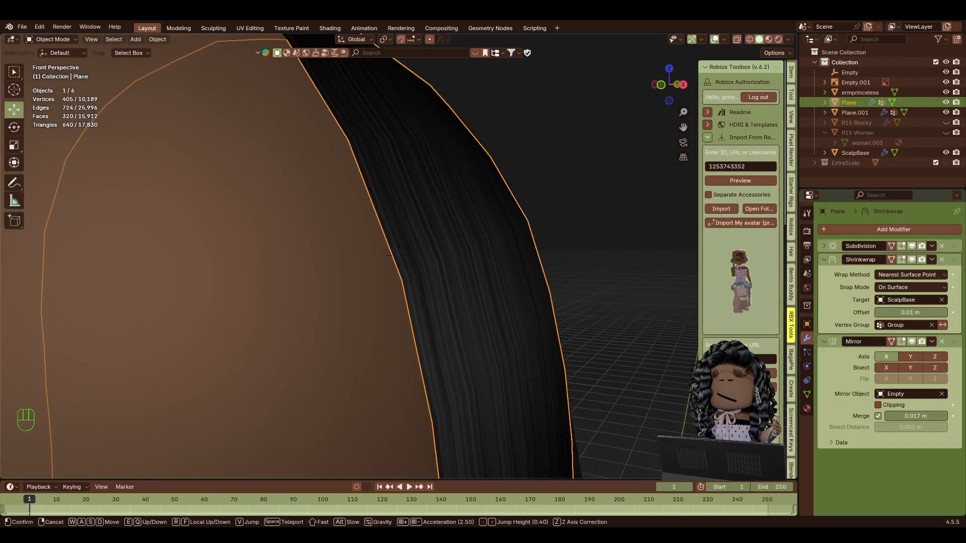
key("d")
key("d")
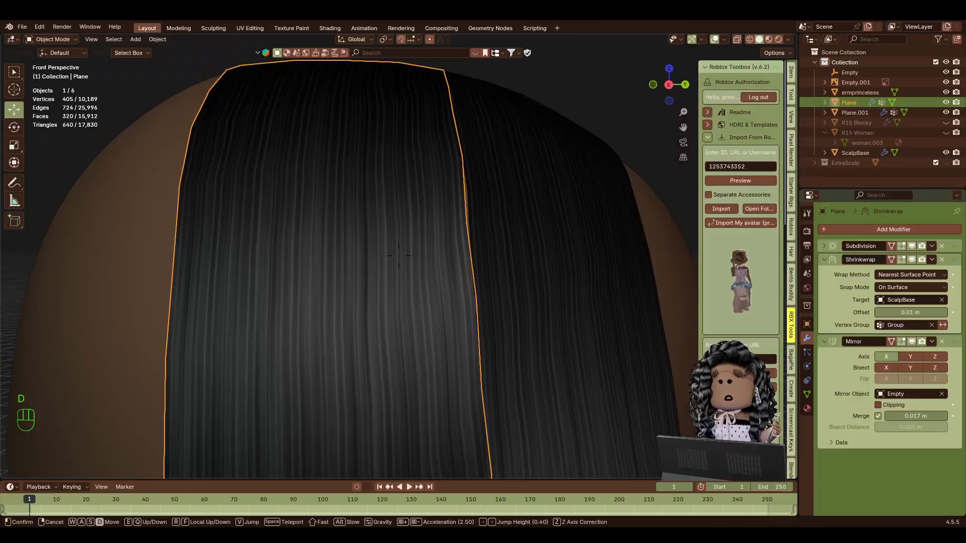
key("s")
key("d")
key("d")
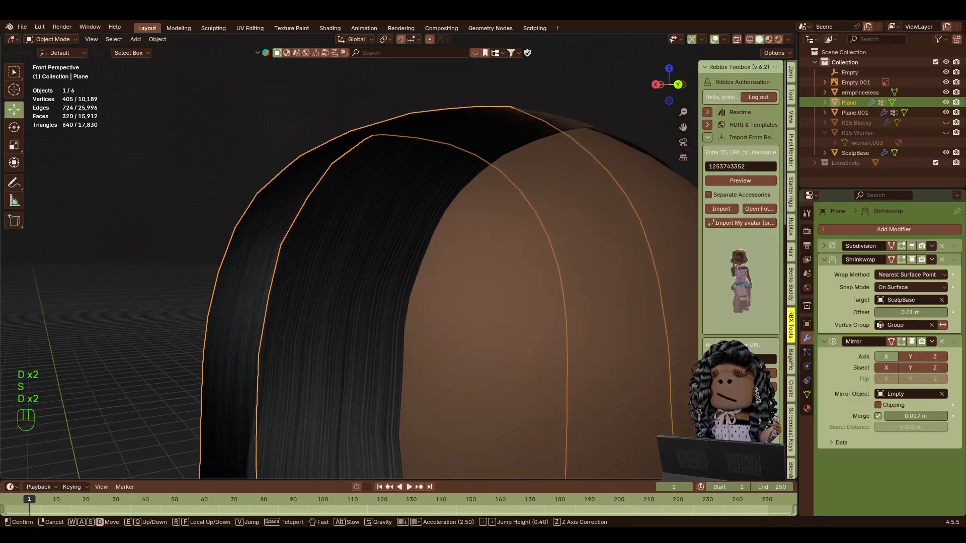
Deselect the front hair strand and examine the fit of the hair against the scalp all around the head.
left_click(250, 223)
left_click(250, 223)
key("shift+f")
key("a")
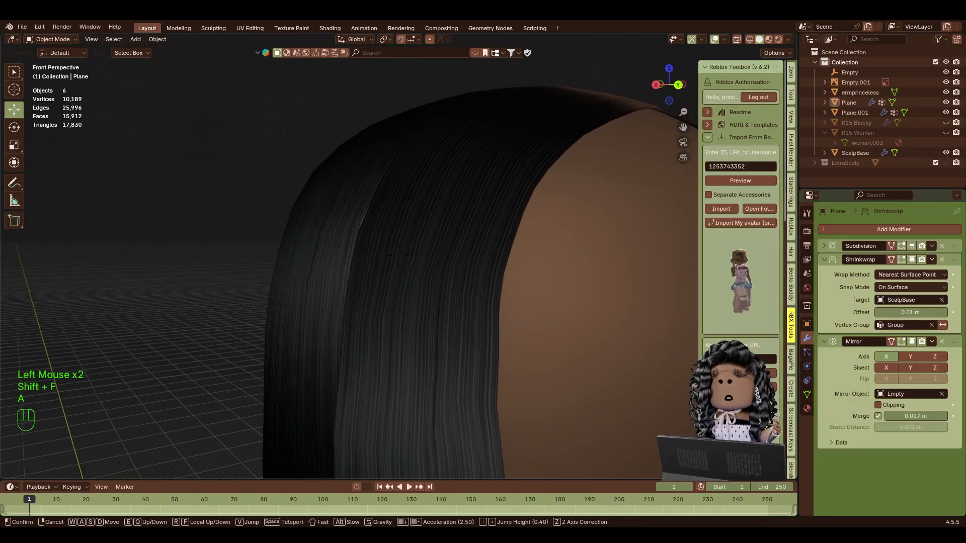
key("d")
key("d")
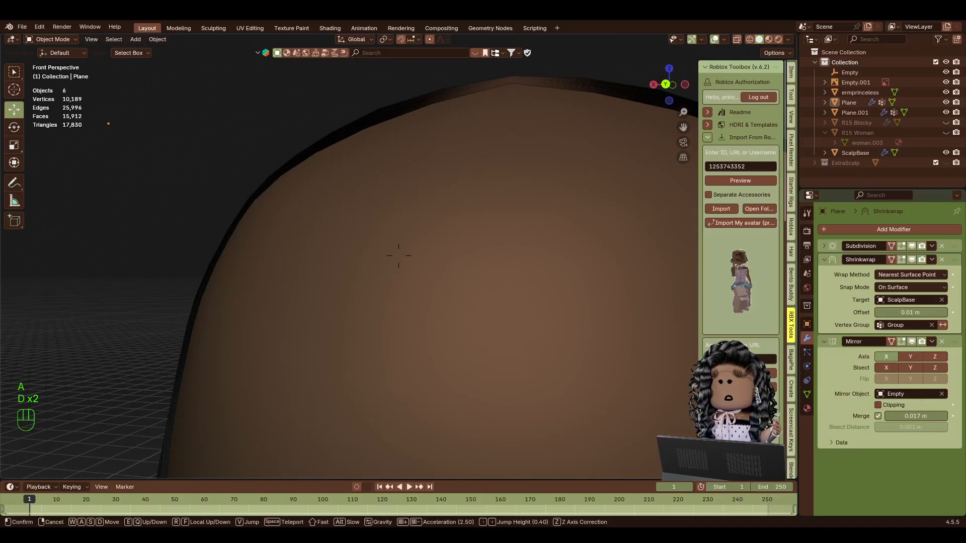
key("a")
key("a")
key("a")
key("a")
key("a")
key("a")
key("a")
key("a")
key("a")
key("a")
key("a")
key("a")
key("a")
key("s")
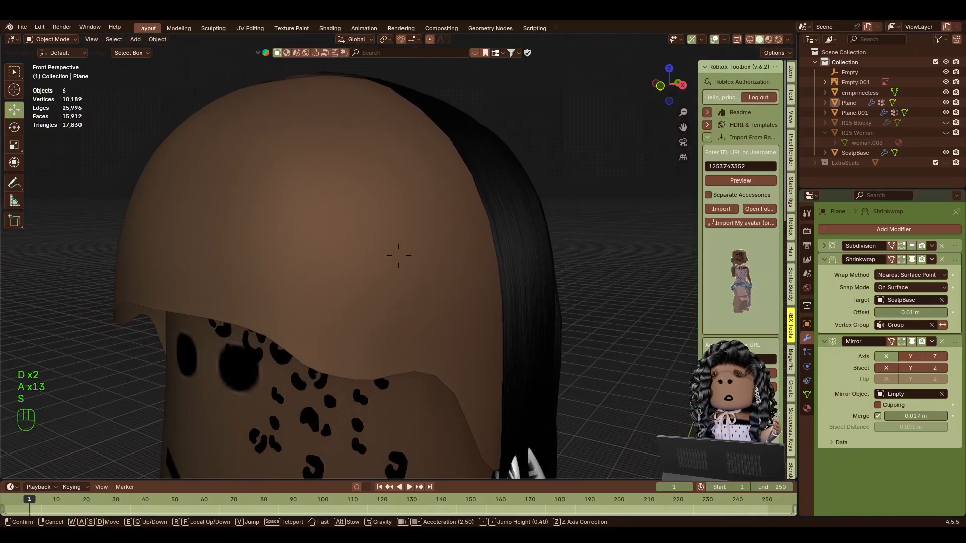
key("d")
key("s")
key("a")
Select the front hair strand and turn off its Shrinkwrap modifier in the viewport to compare its shape on the scalp.
left_click(354, 216)
left_click(391, 125)
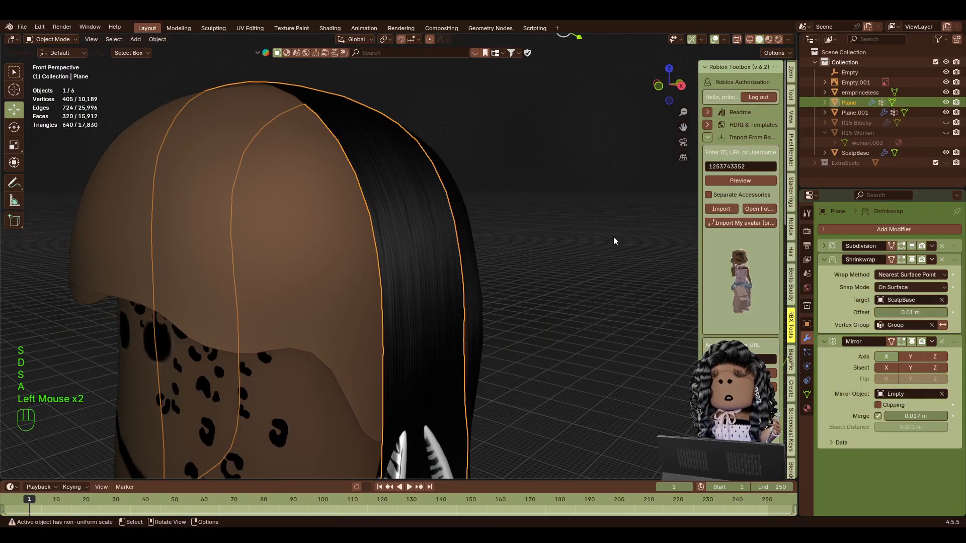
left_click(911, 260)
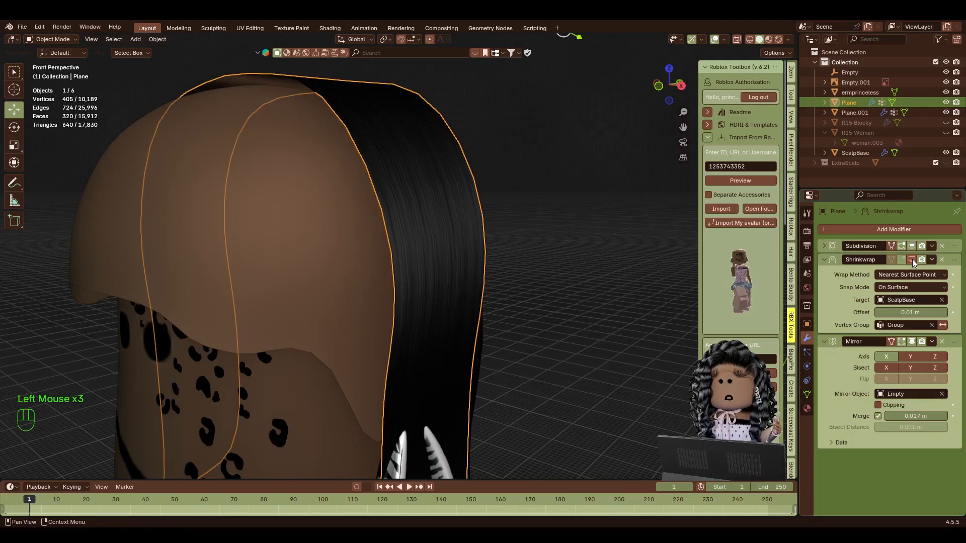
key("shift+f")
key("a")
key("a")
key("d")
key("d")
key("d")
key("d")
key("s")
left_click(505, 225)
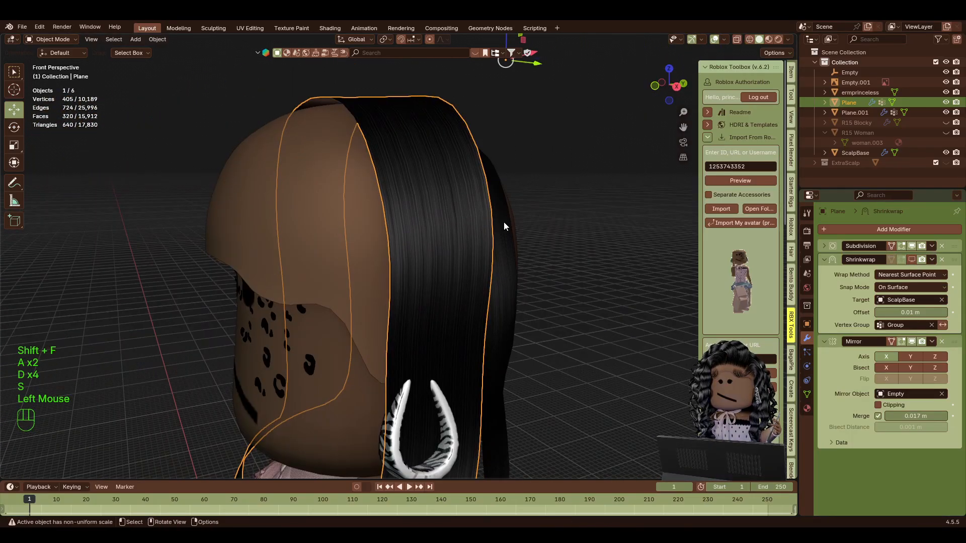
Turn the front strand's Shrinkwrap modifier back on in the viewport and deselect the strand.
left_click(912, 260)
left_click(609, 252)
key("shift+f")
key("a")
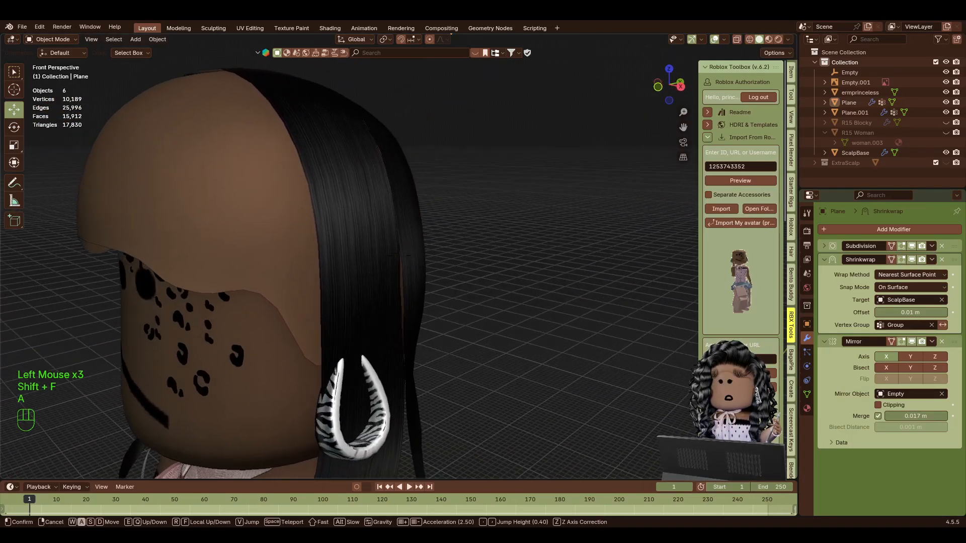
key("a")
key("s")
key("shift+d")
left_click(579, 234)
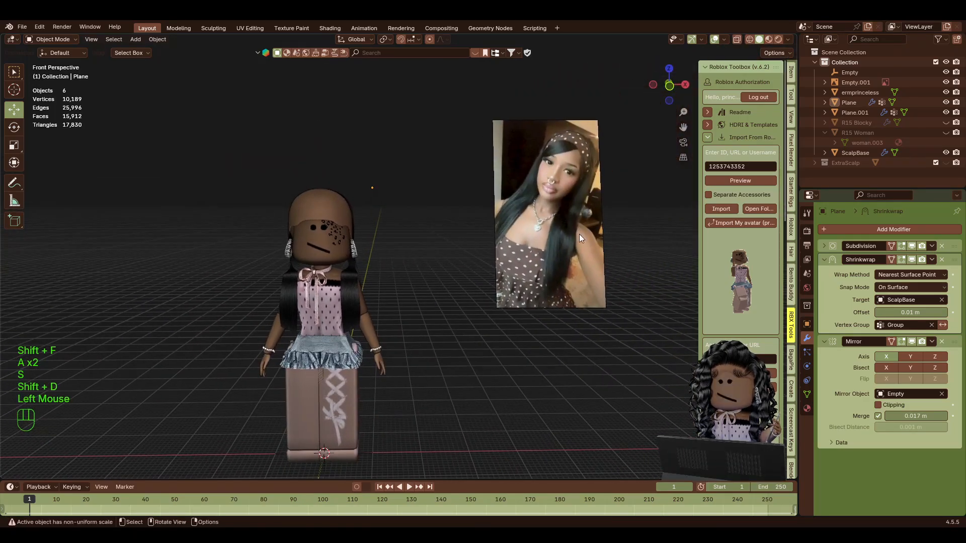
Add a mesh plane and move it up into the space between the avatar and the reference photo.
key("shift+a")
mouse_move(461, 318)
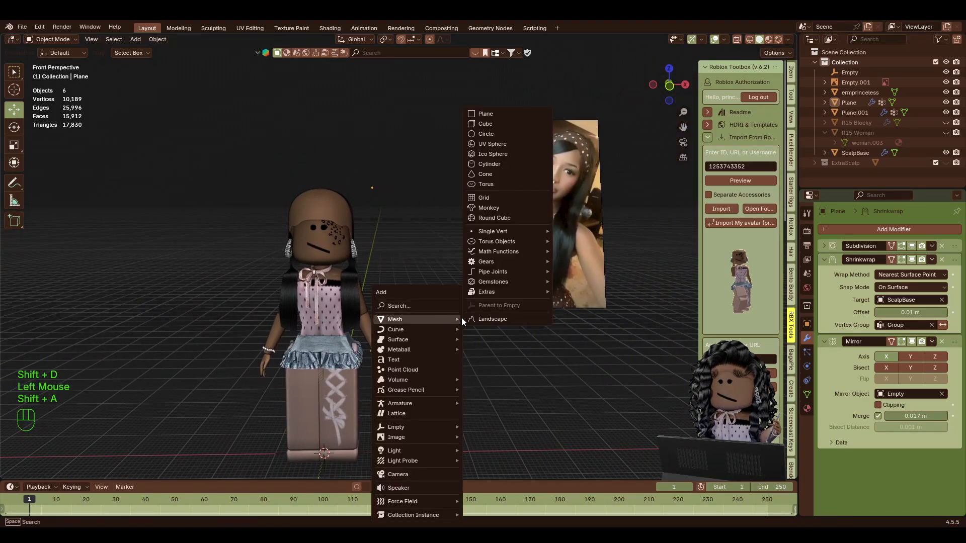
left_click(497, 113)
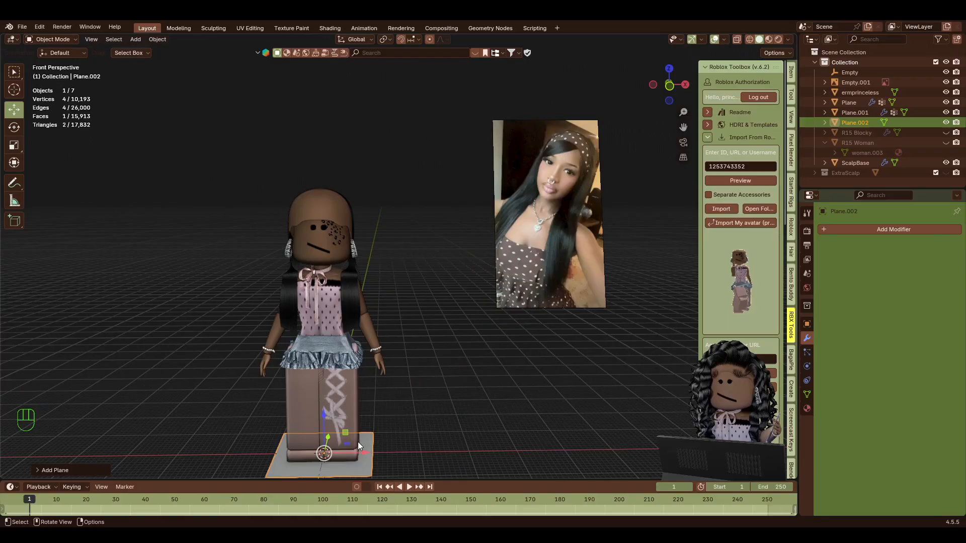
left_click_drag(358, 446, 411, 243)
Rotate the plane 90° about X to stand upright and narrow it along X into a tall rectangle.
key("r")
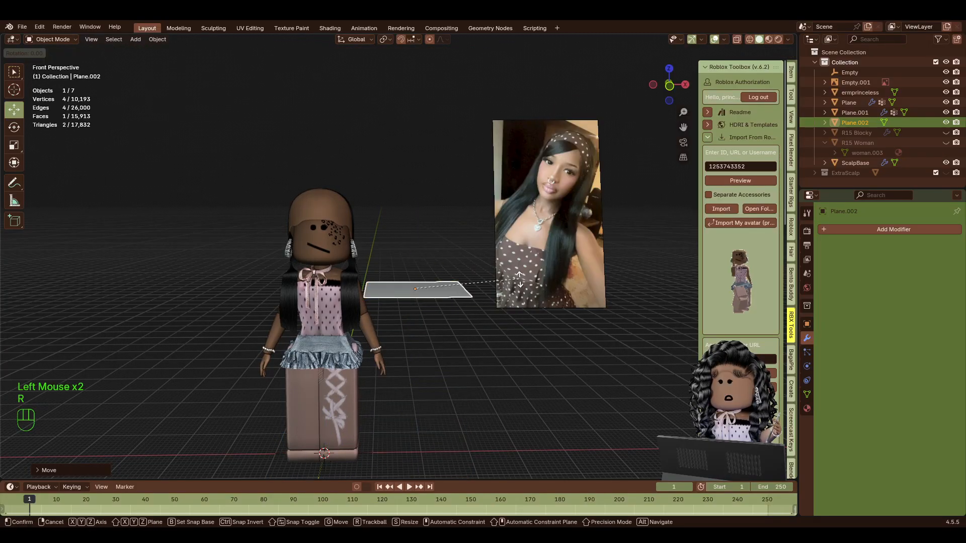
key("x")
key("9")
key("0")
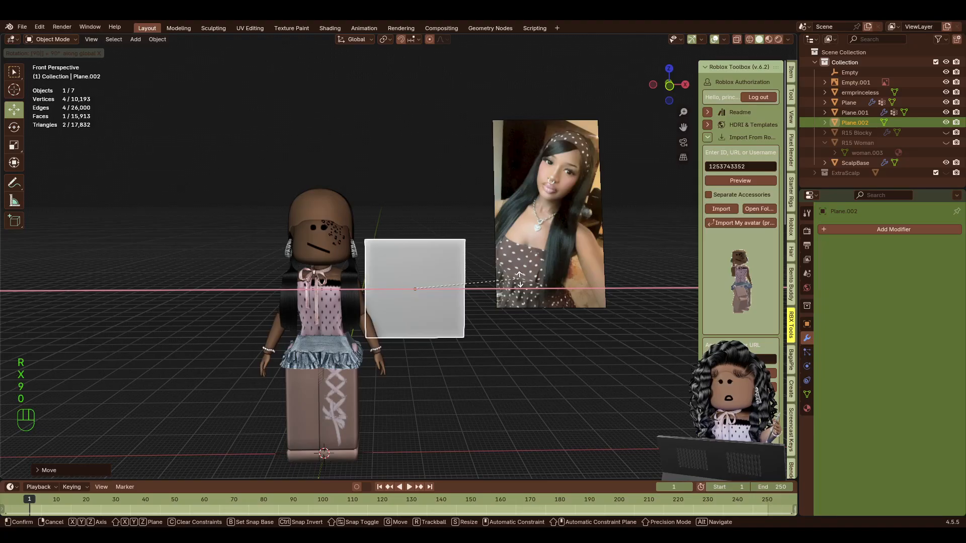
key("Return")
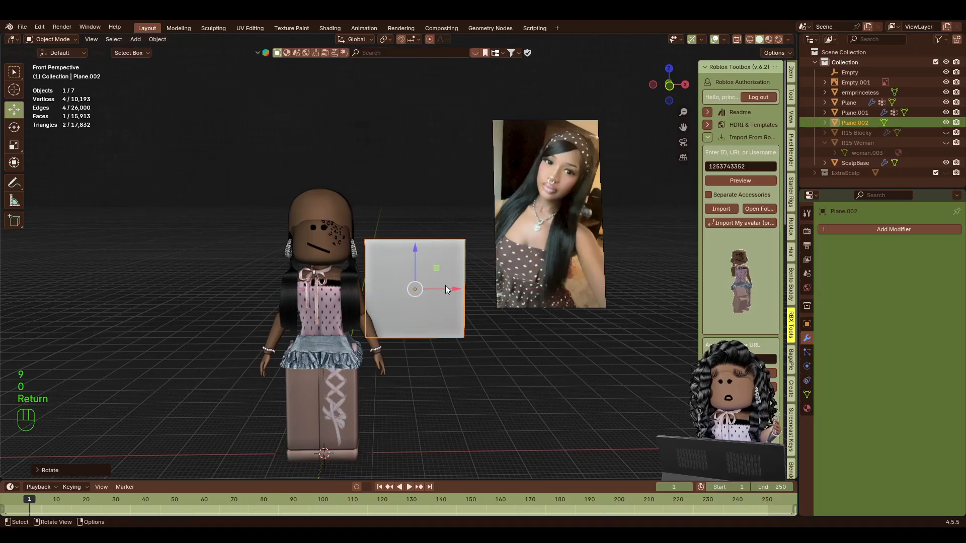
left_click_drag(445, 286, 453, 288)
key("s")
key("x")
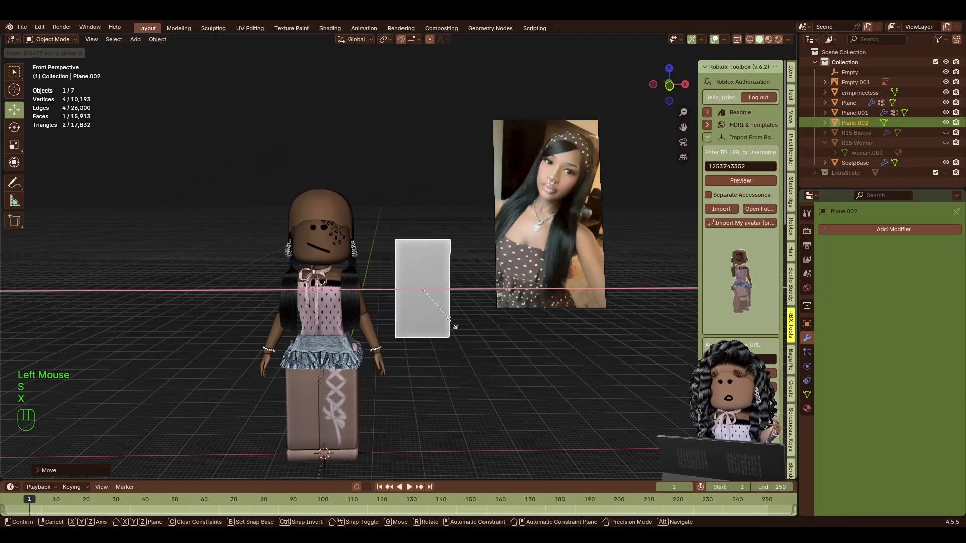
left_click(453, 325)
Give the plane a new material with the existing newhaurtex.psd image texture as its base color.
left_click(807, 409)
left_click(824, 272)
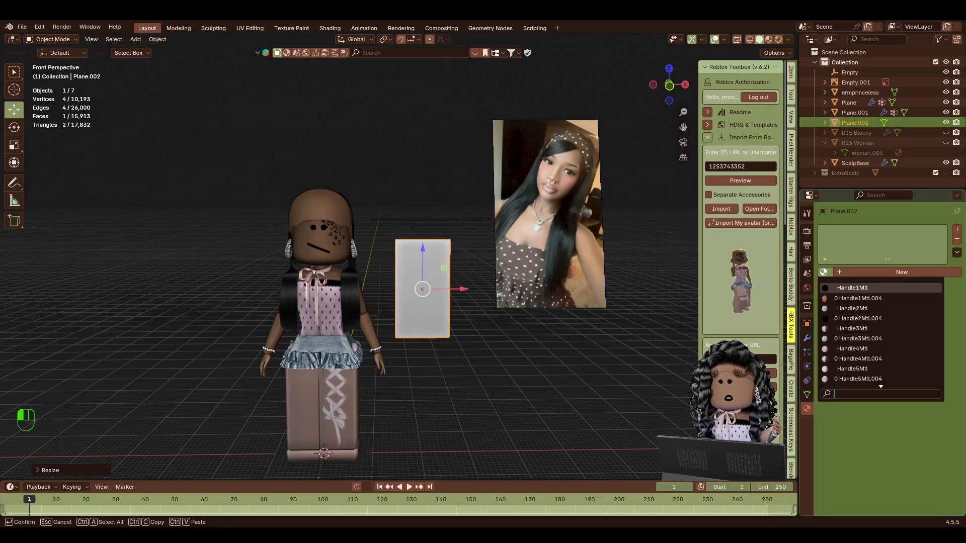
left_click(858, 270)
left_click(857, 270)
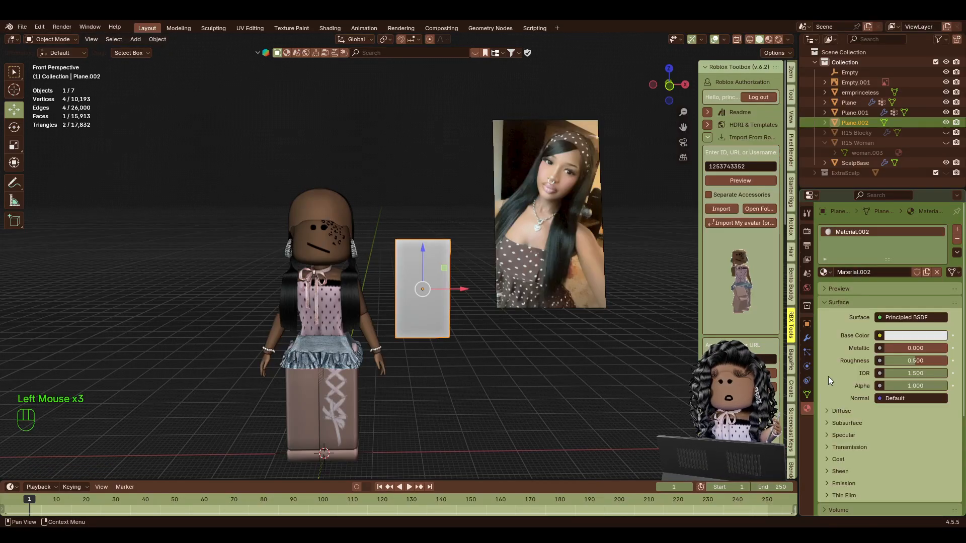
left_click(879, 338)
left_click(669, 401)
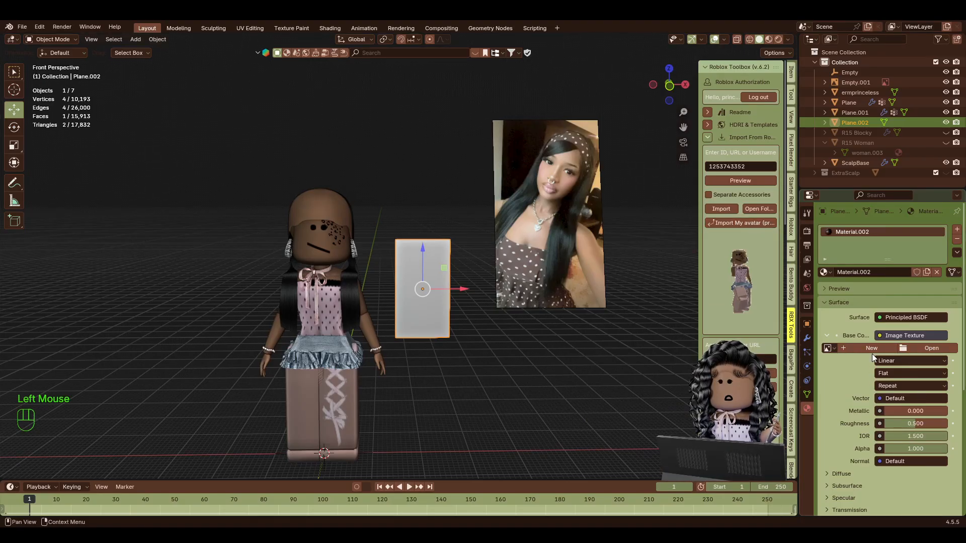
left_click(828, 349)
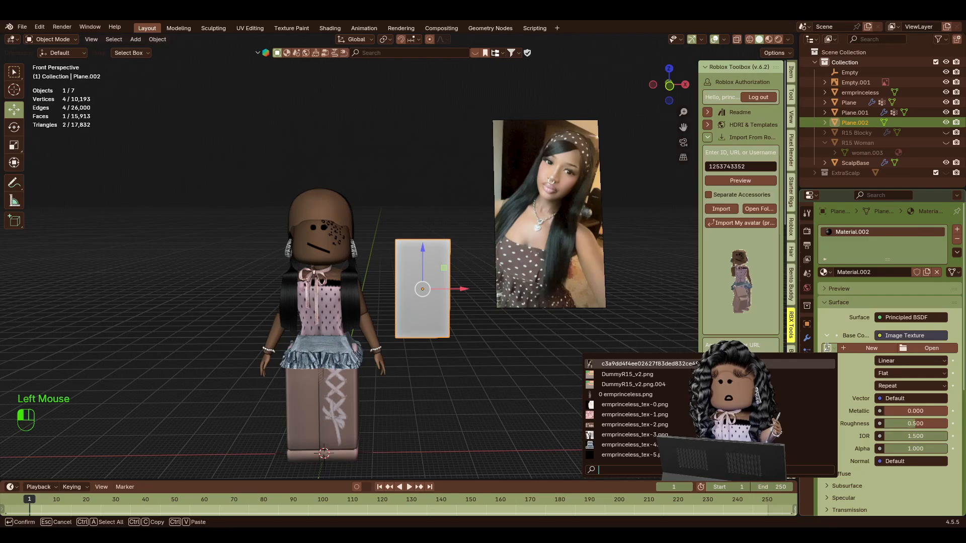
scroll(629, 372, "down", 5)
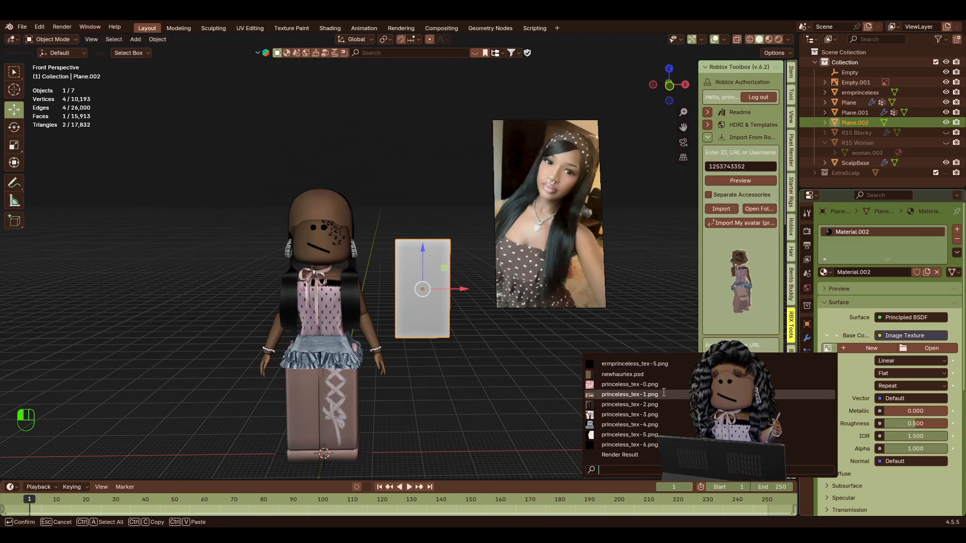
left_click(629, 373)
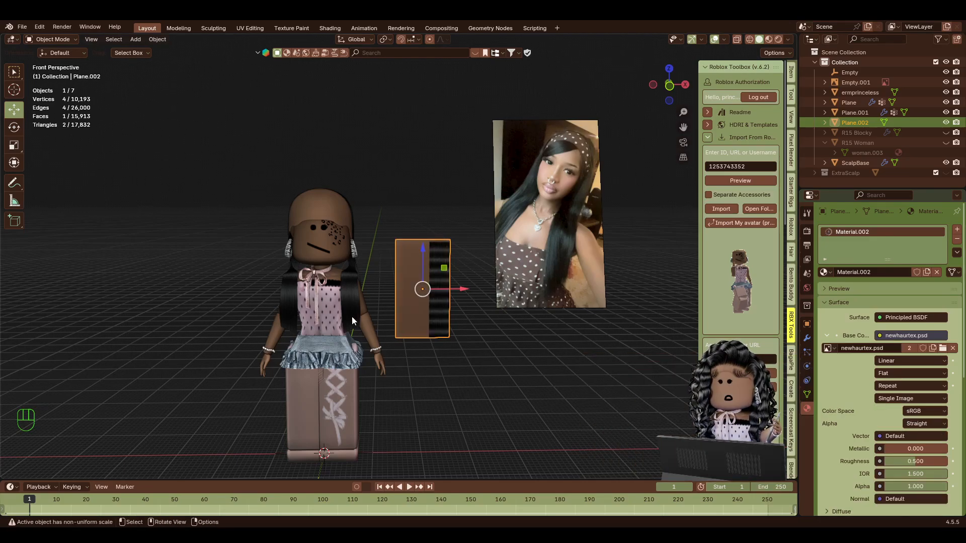
Open the plane in the UV Editing workspace and widen the 3D viewport beside the UV editor.
key("shift+f")
key("w")
key("s")
left_click(443, 264)
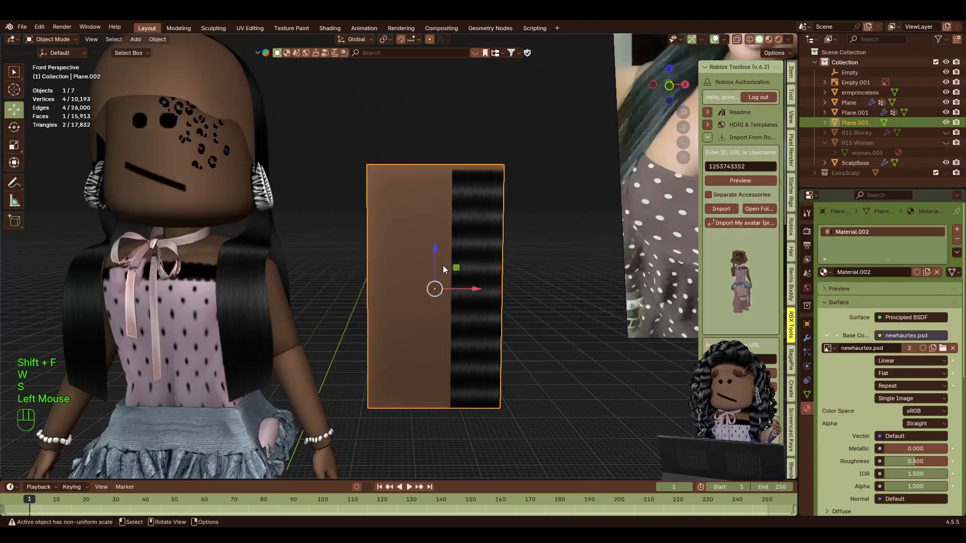
left_click(248, 28)
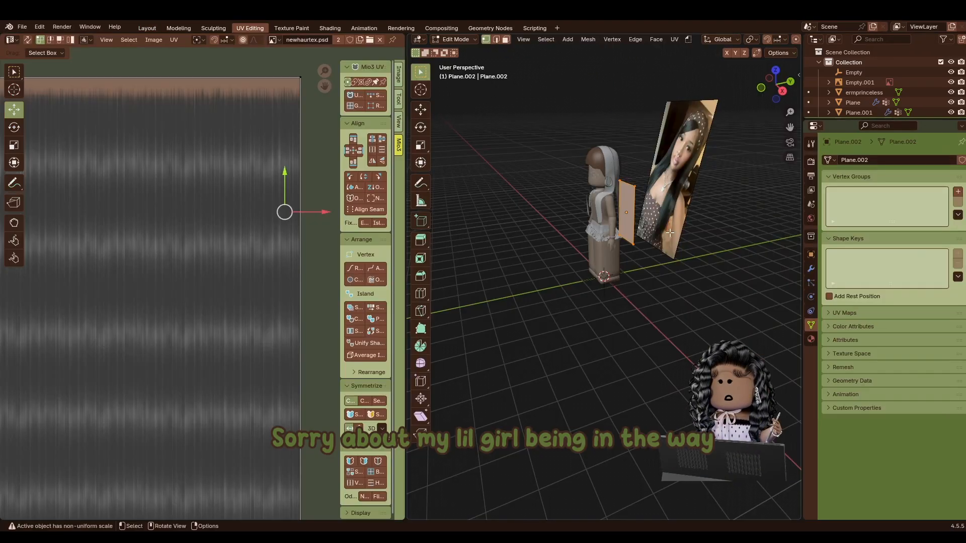
key("shift+f")
key("w")
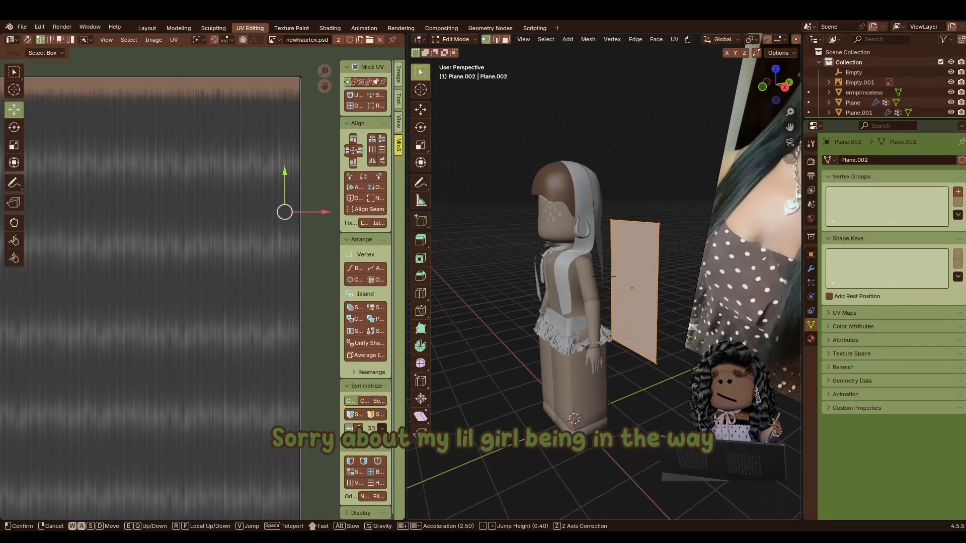
key("s")
left_click(679, 192)
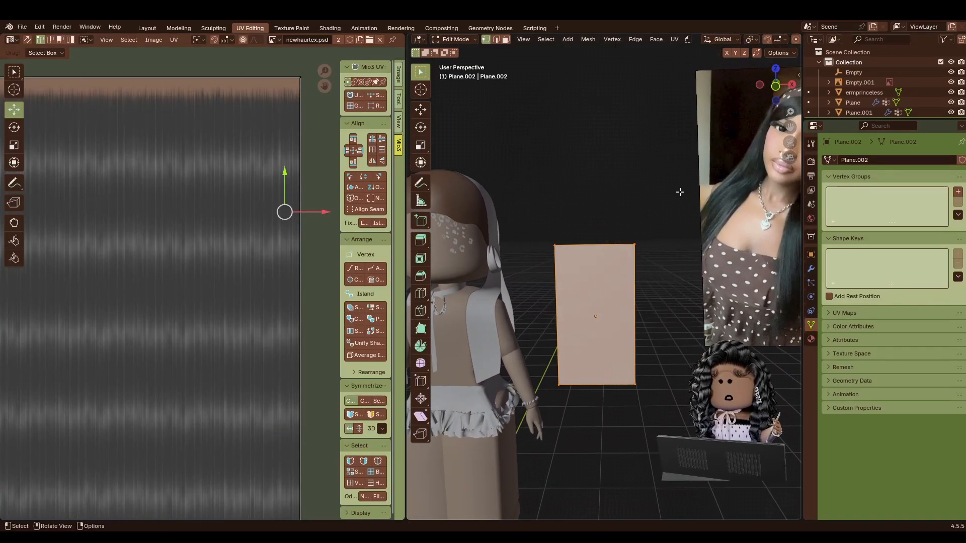
left_click_drag(804, 51, 955, 51)
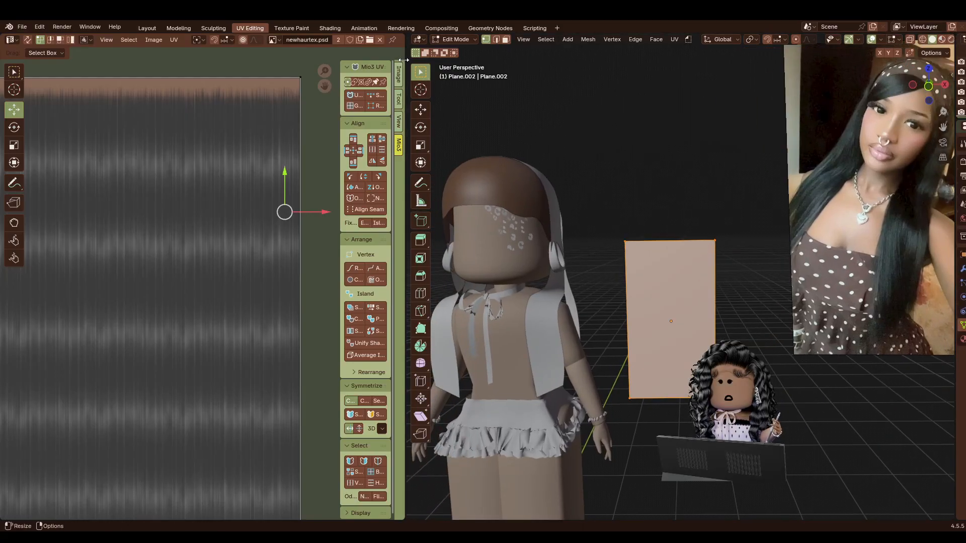
left_click_drag(403, 60, 324, 59)
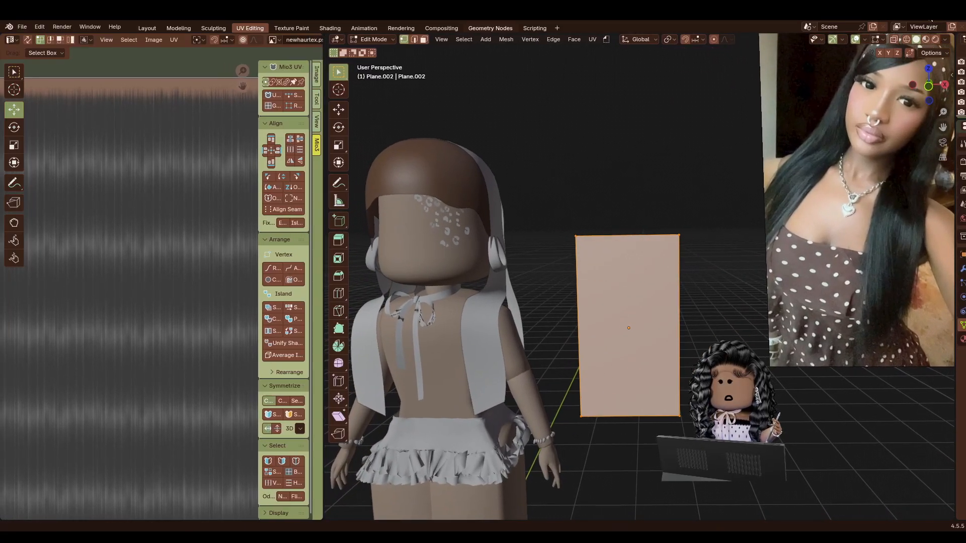
Set the viewport shading to Flat lighting with Texture object color and widen the UV editor.
left_click(947, 40)
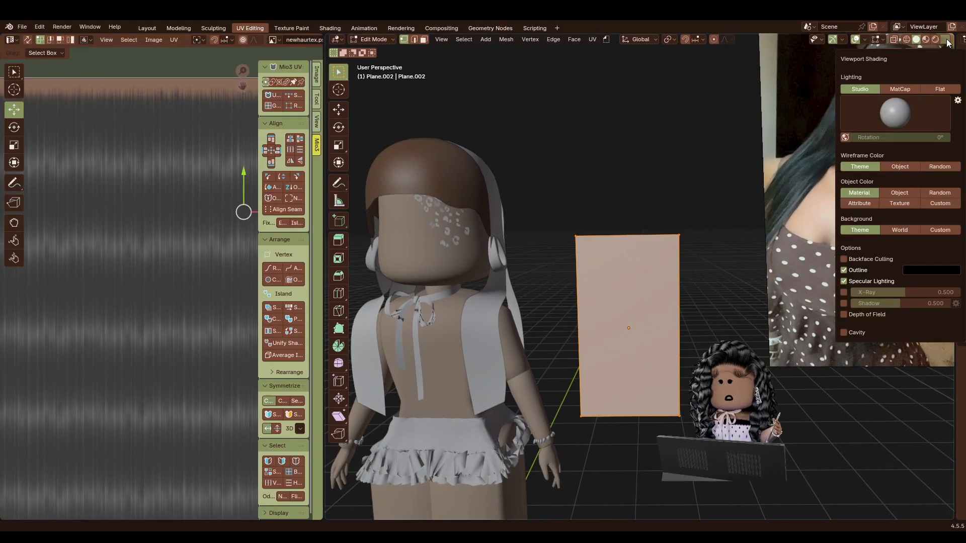
left_click(948, 92)
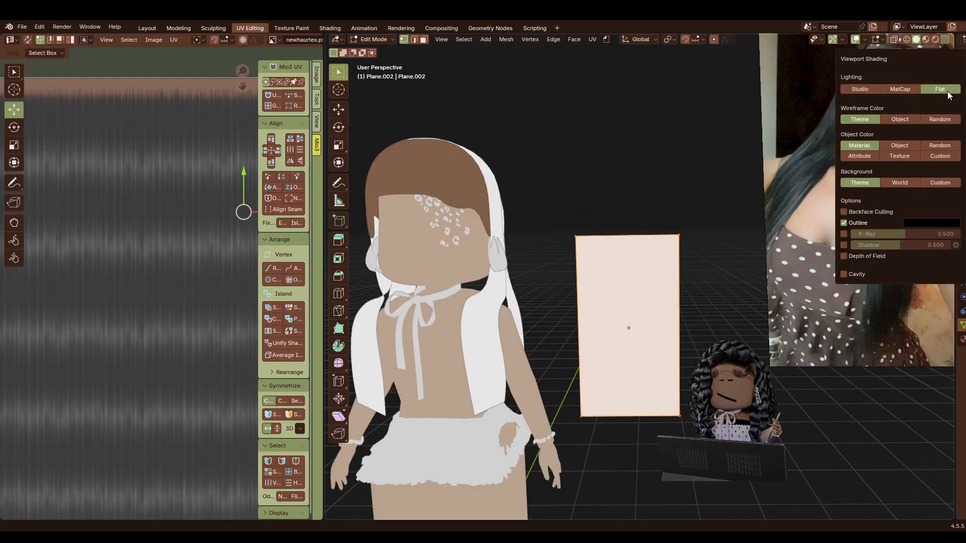
left_click(899, 156)
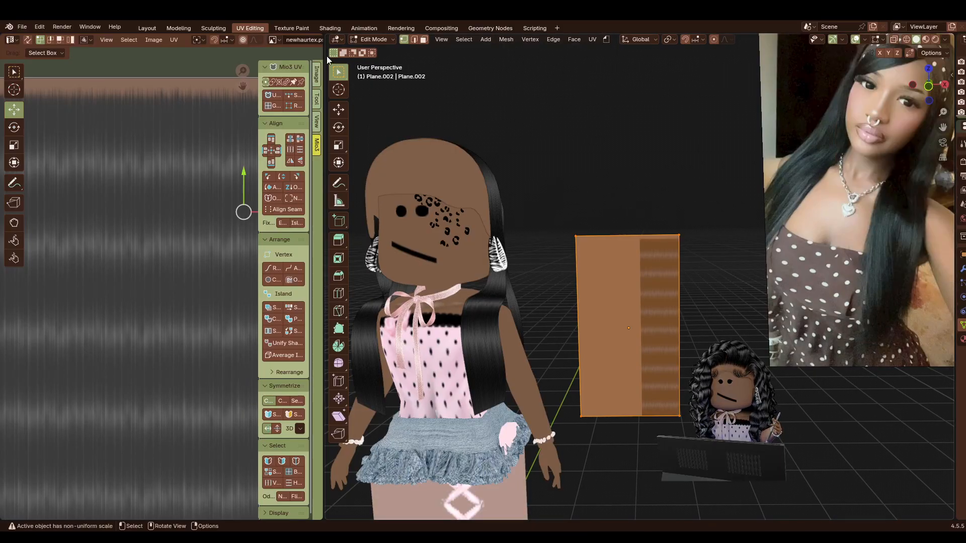
left_click_drag(324, 54, 456, 54)
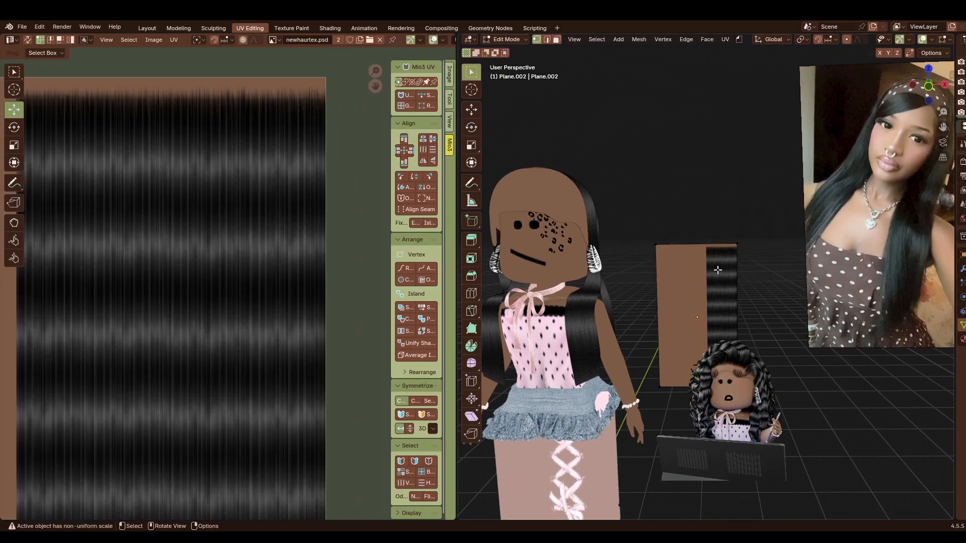
Narrow the plane's whole UV island along X and move it onto the black hair strip of the texture.
left_click(713, 294)
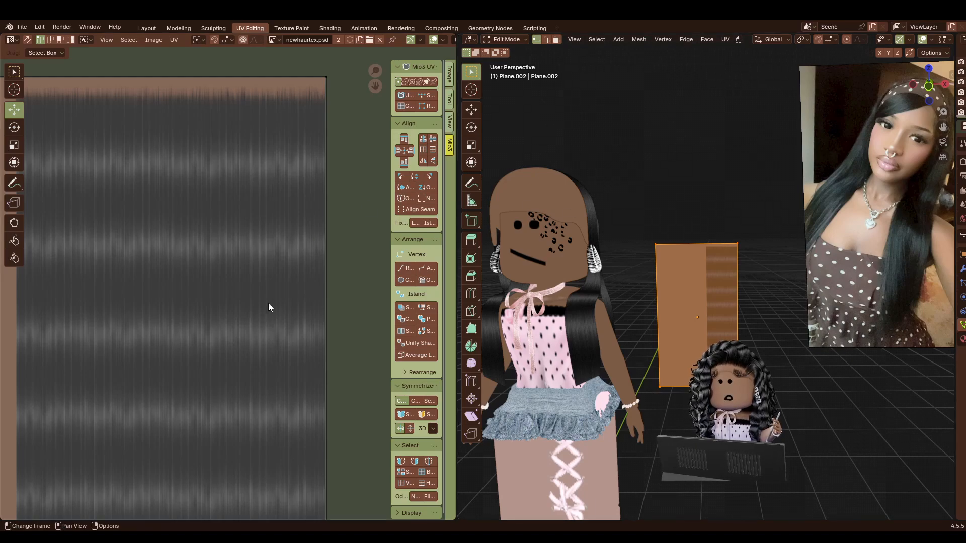
scroll(269, 308, "down", 5)
left_click_drag(375, 86, 448, 40)
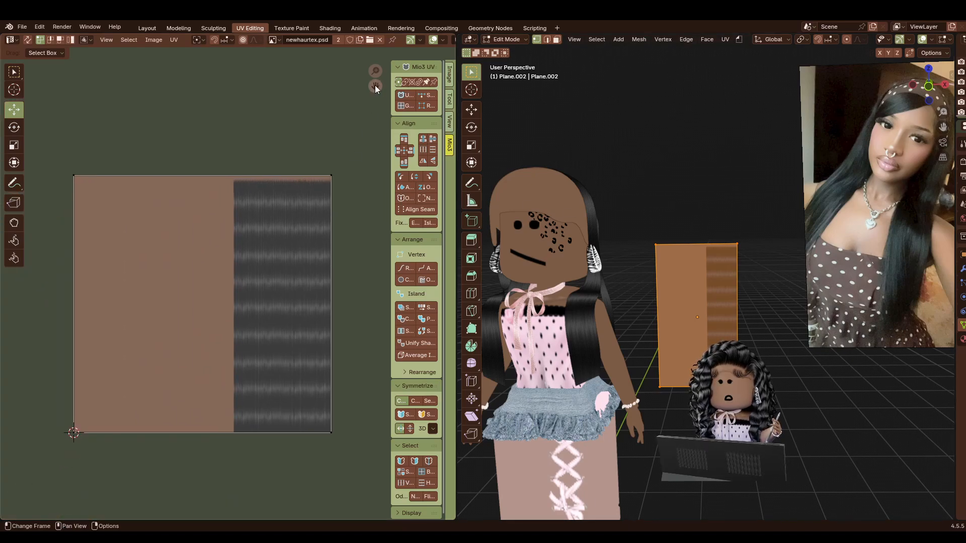
key("a")
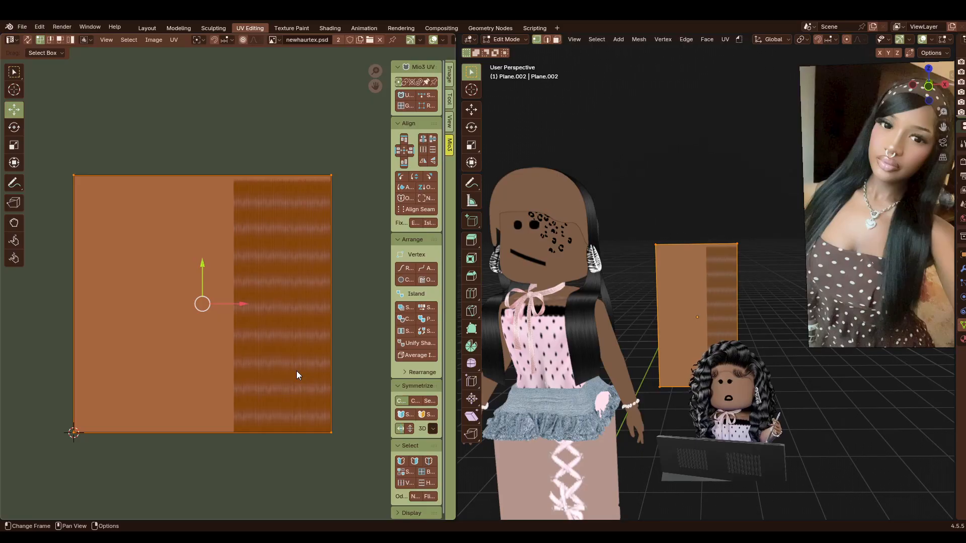
key("s")
key("x")
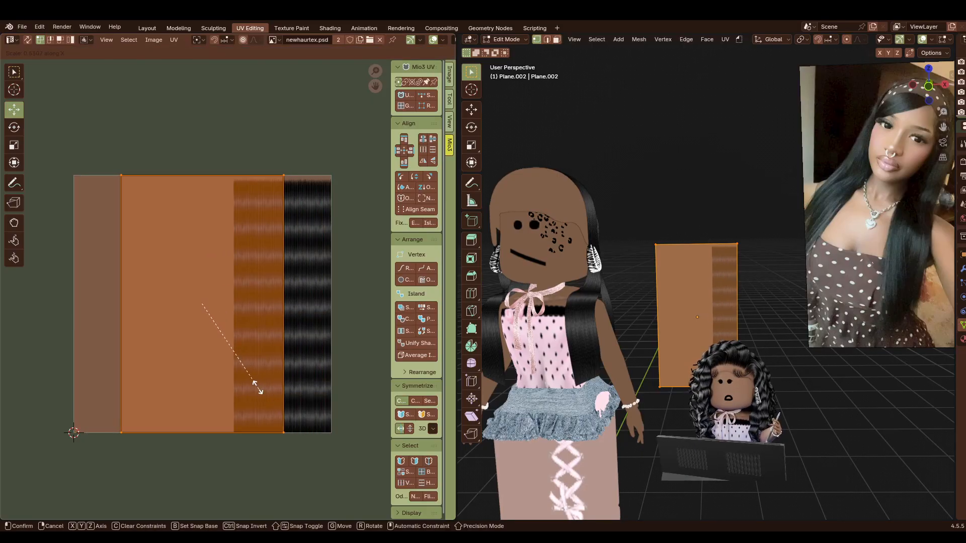
left_click(245, 353)
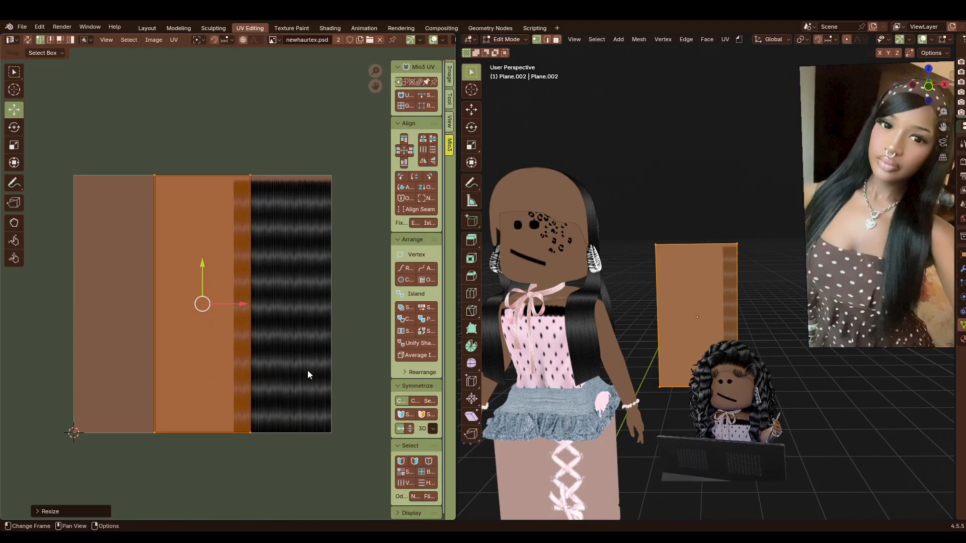
left_click_drag(228, 303, 315, 310)
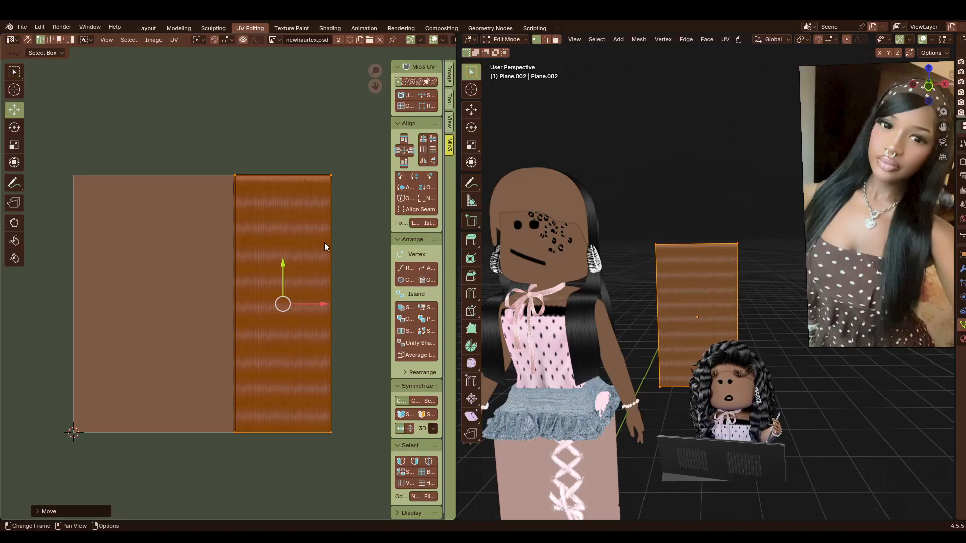
Raise the bottom edge of the UV island so it covers roughly the upper third of the hair strip.
left_click_drag(352, 453, 222, 404)
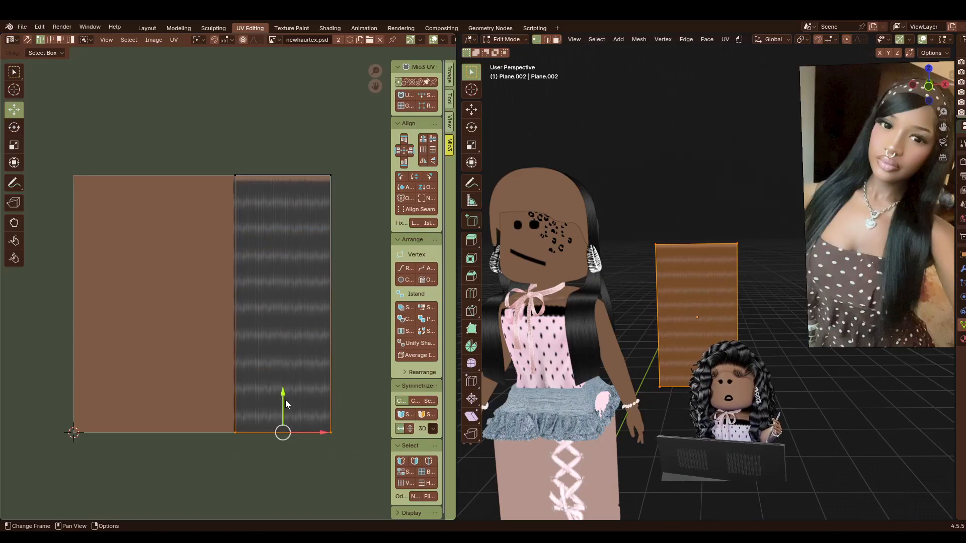
left_click_drag(286, 404, 329, 391)
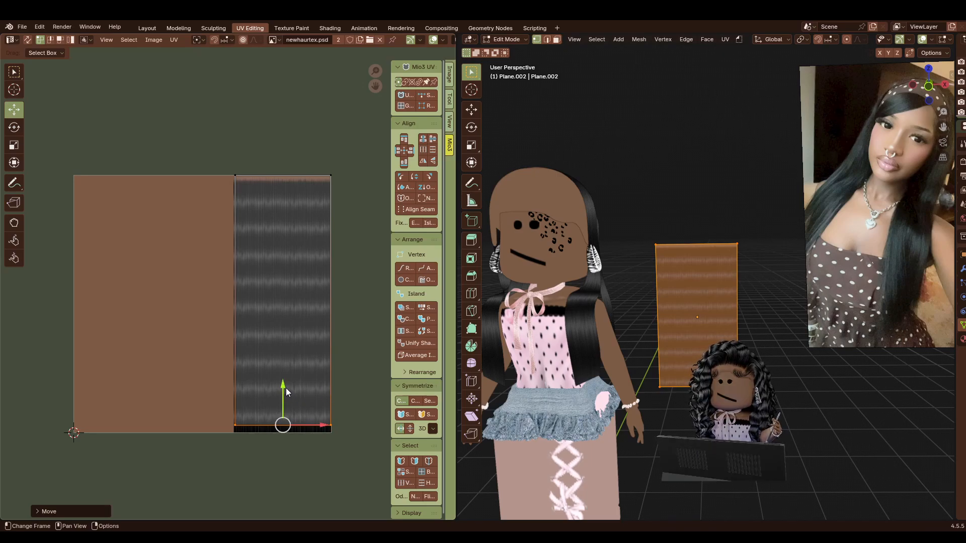
left_click_drag(286, 388, 283, 367)
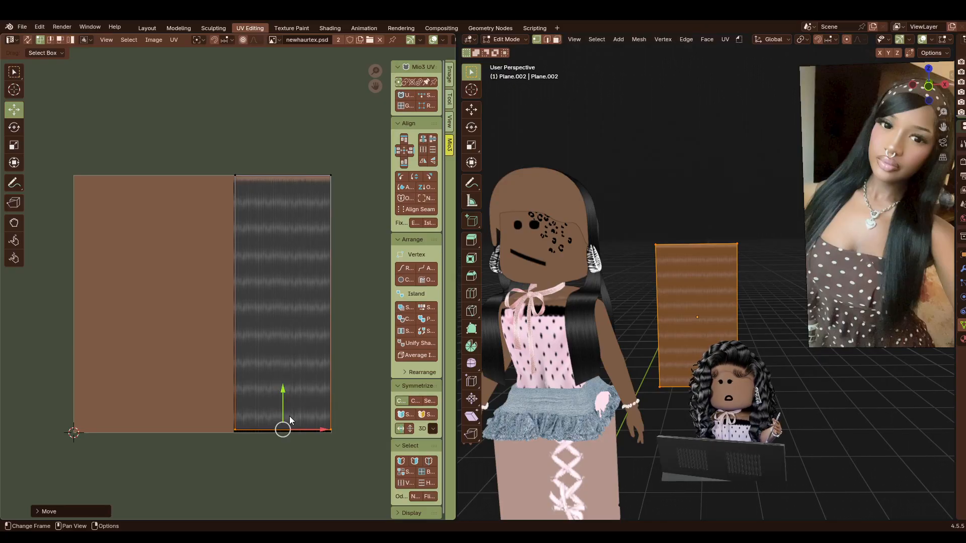
left_click_drag(282, 390, 305, 223)
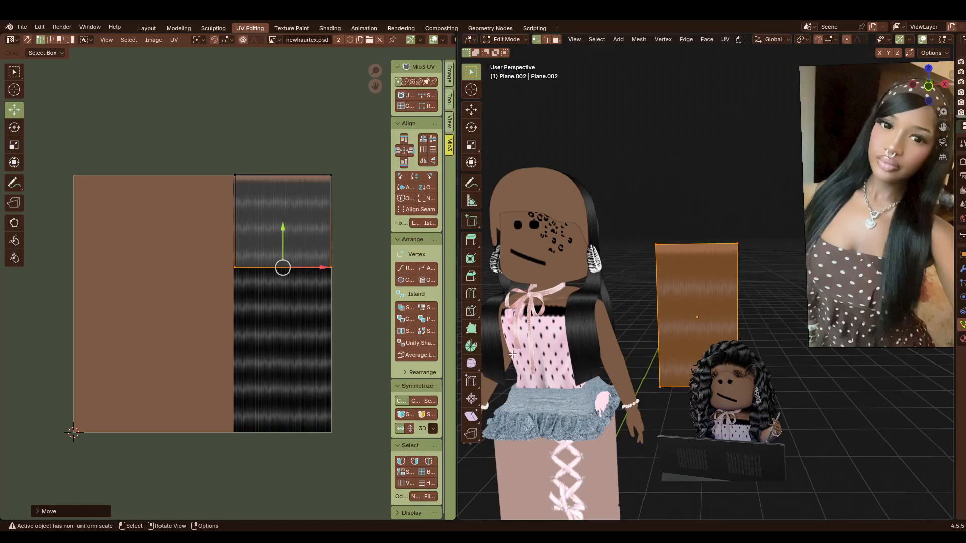
Hide the viewport overlays, compare the full-length and shortened UV island on the plane, keep the upper-third length and select the whole island.
left_click(923, 40)
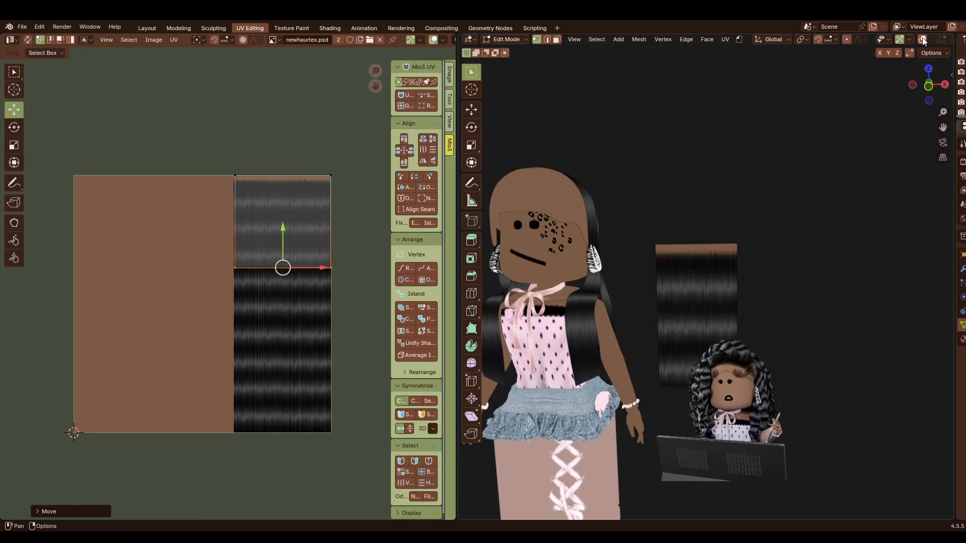
left_click_drag(285, 233, 302, 392)
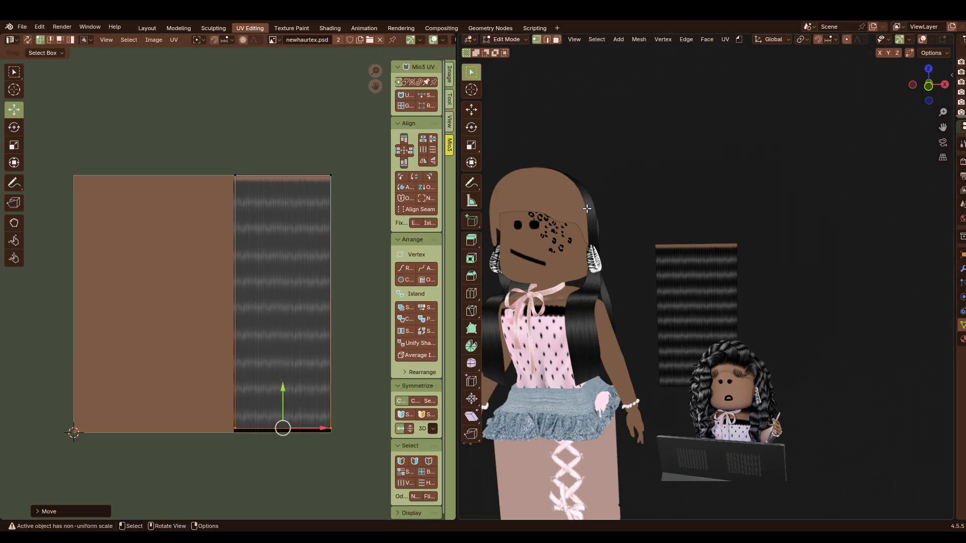
left_click_drag(283, 390, 302, 233)
left_click(270, 264)
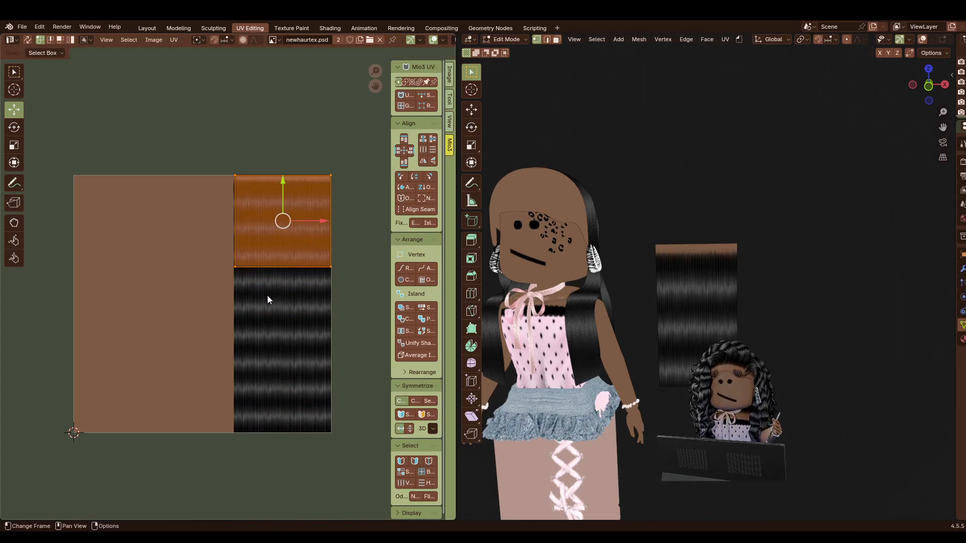
Try narrowing the selected UV island along X within the black hair strip.
key("s")
key("x")
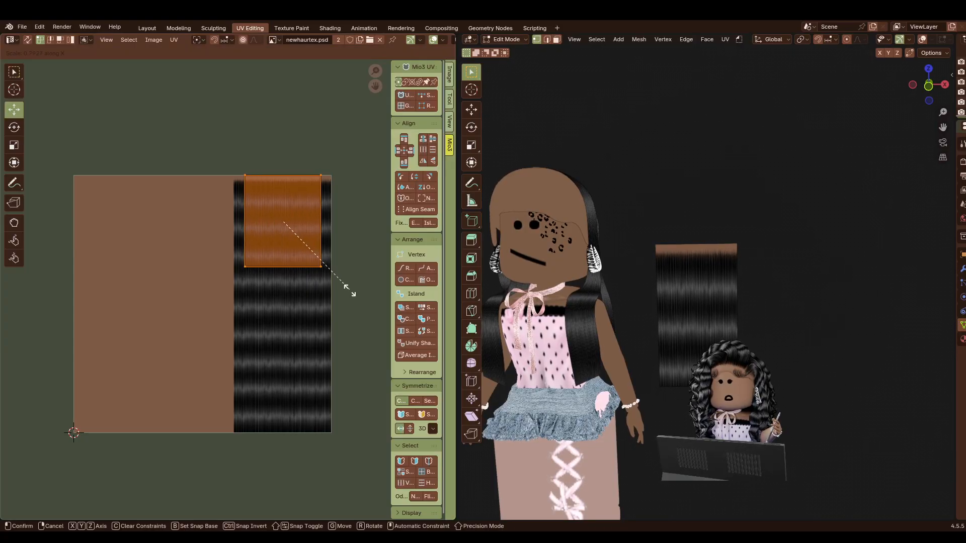
left_click(356, 309)
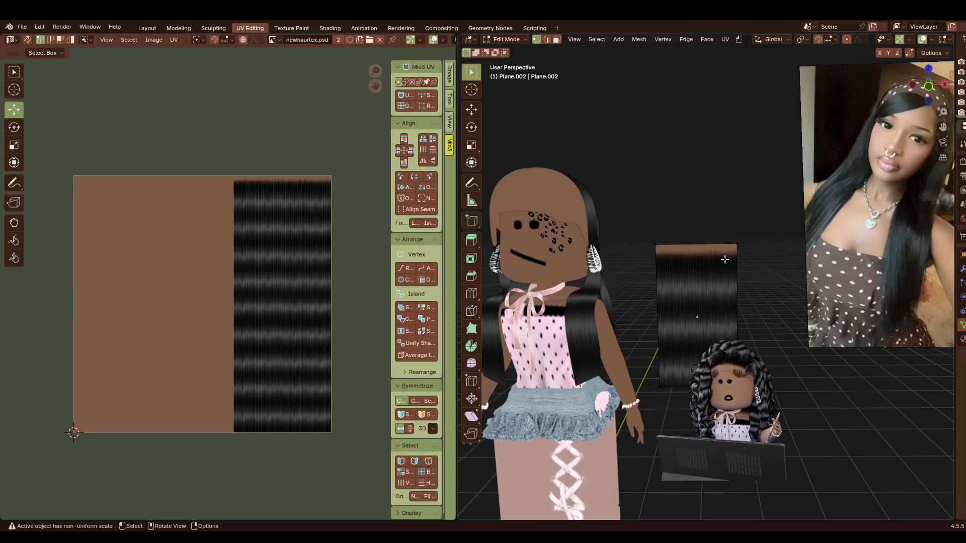
Stretch the sample plane's whole UV island along Y and move it down to cover most of the hair strip.
left_click(725, 259)
key("s")
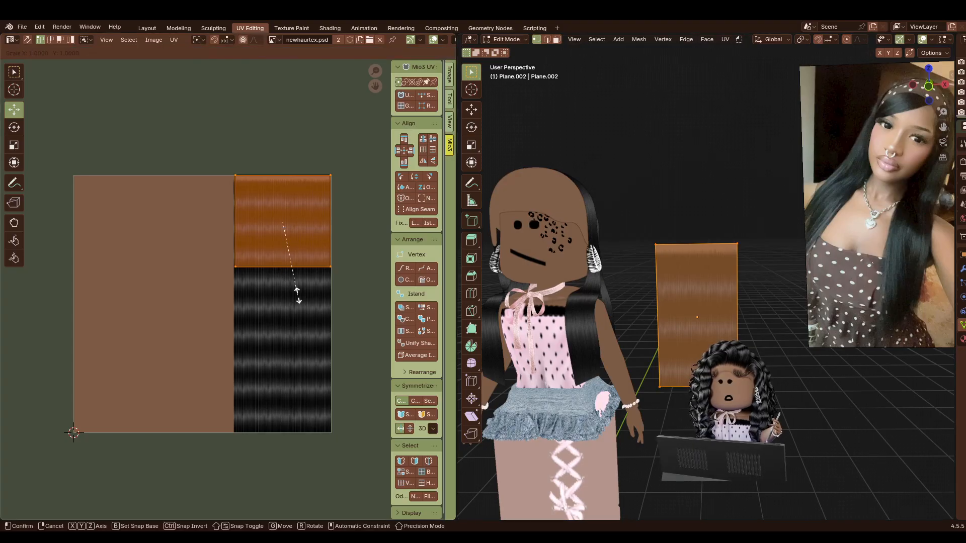
key("y")
left_click(310, 378)
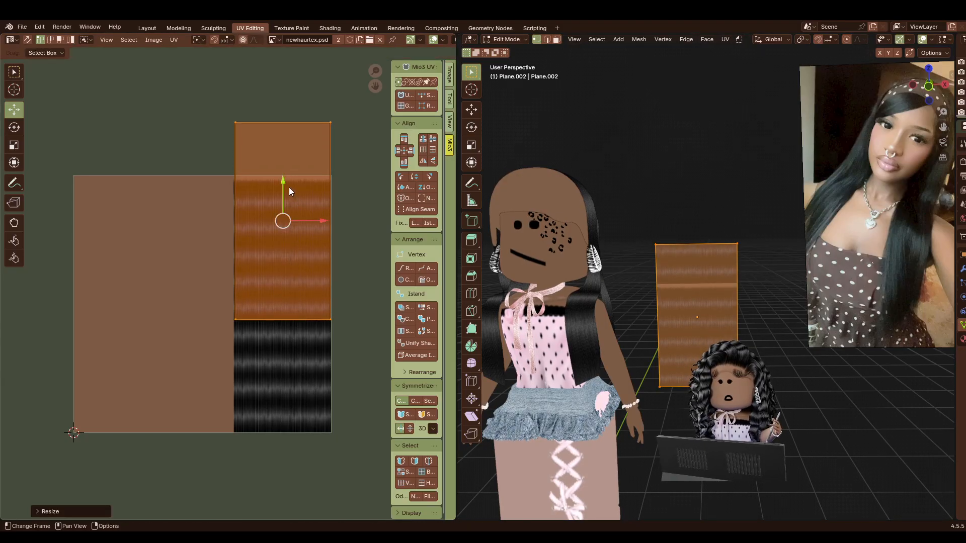
left_click_drag(290, 192, 283, 245)
left_click(725, 233)
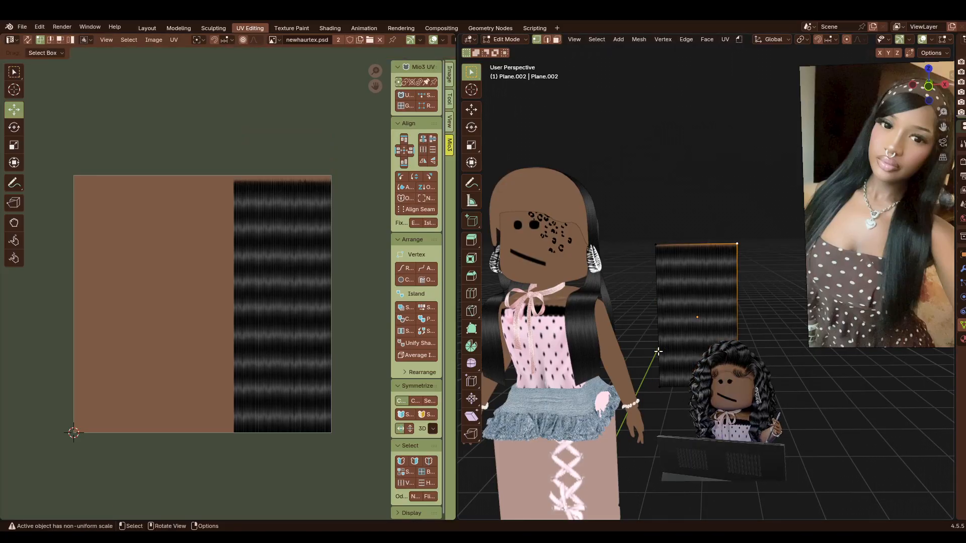
Switch editing to the front hair plane draped over the shoulder and examine its texture from several angles.
key("alt+q")
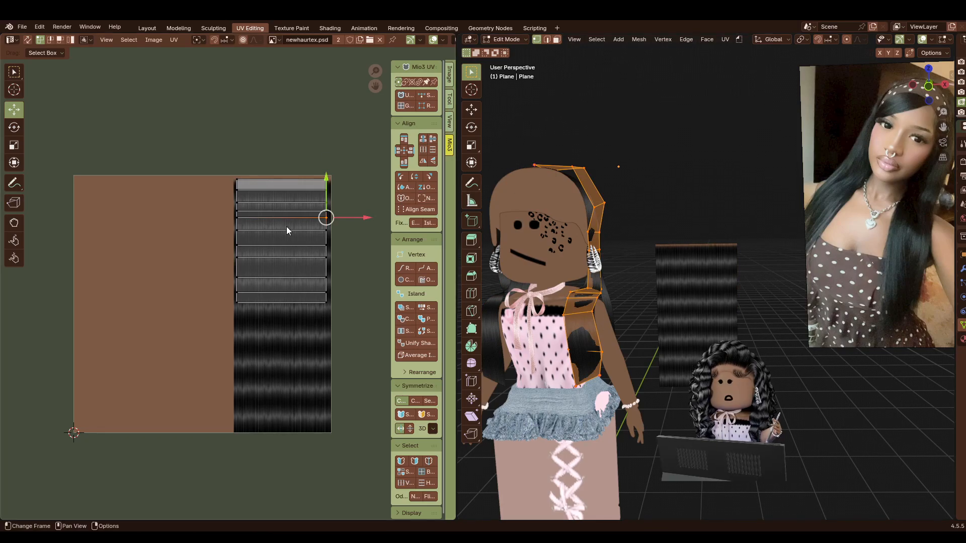
left_click_drag(212, 159, 352, 319)
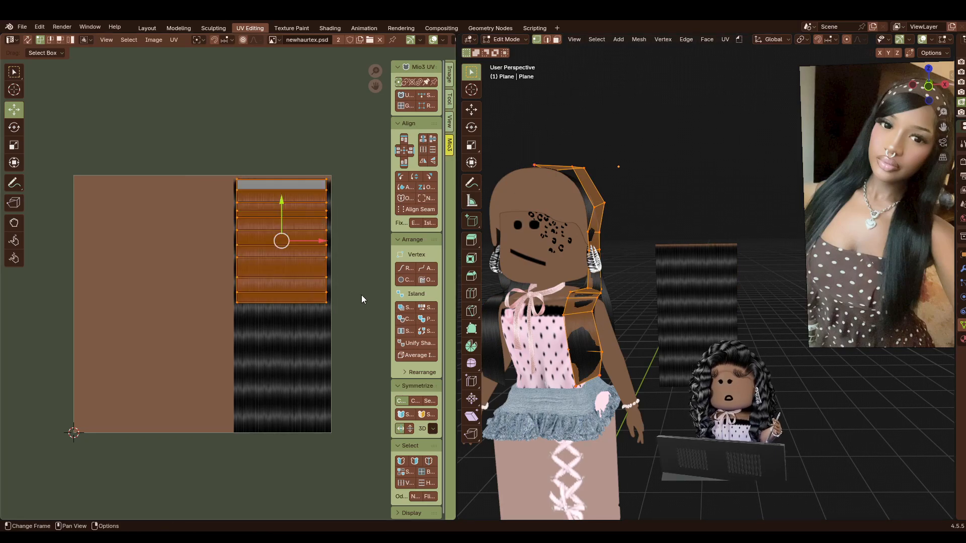
left_click(684, 155)
key("shift+grave")
key("w")
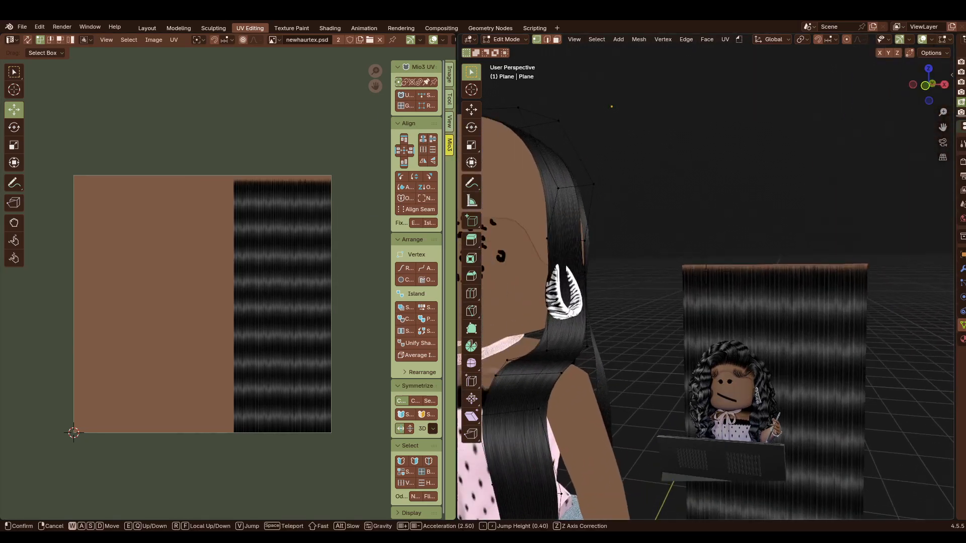
key("d")
key("w")
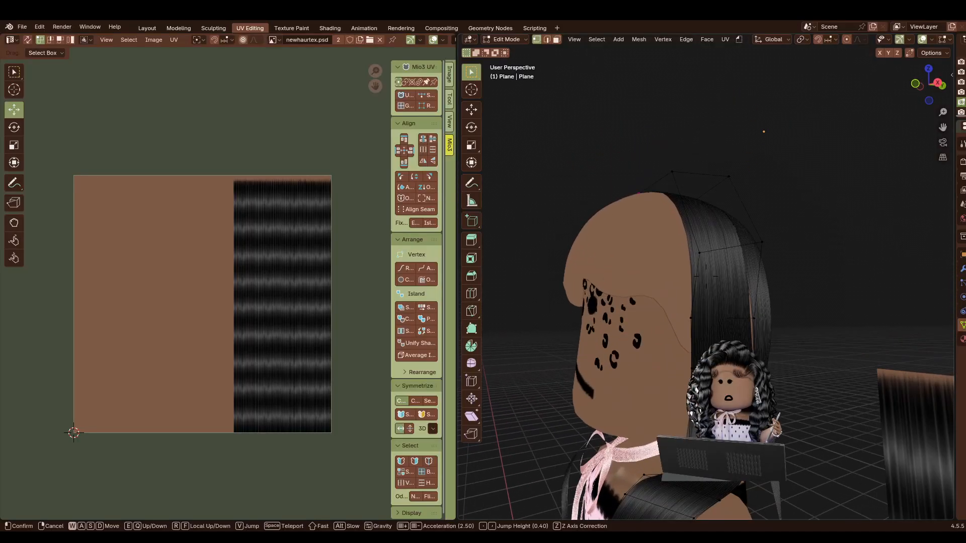
key("w")
key("s")
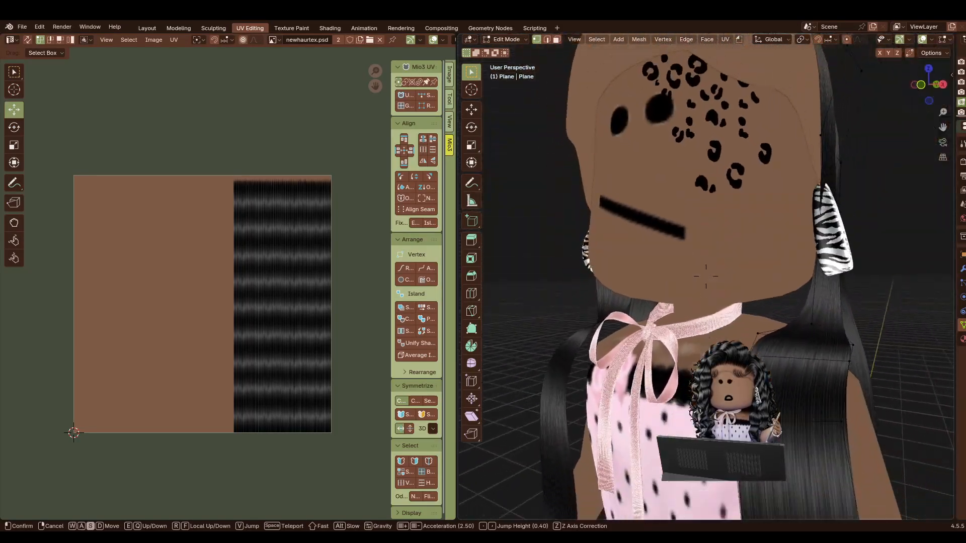
key("d")
left_click(704, 240)
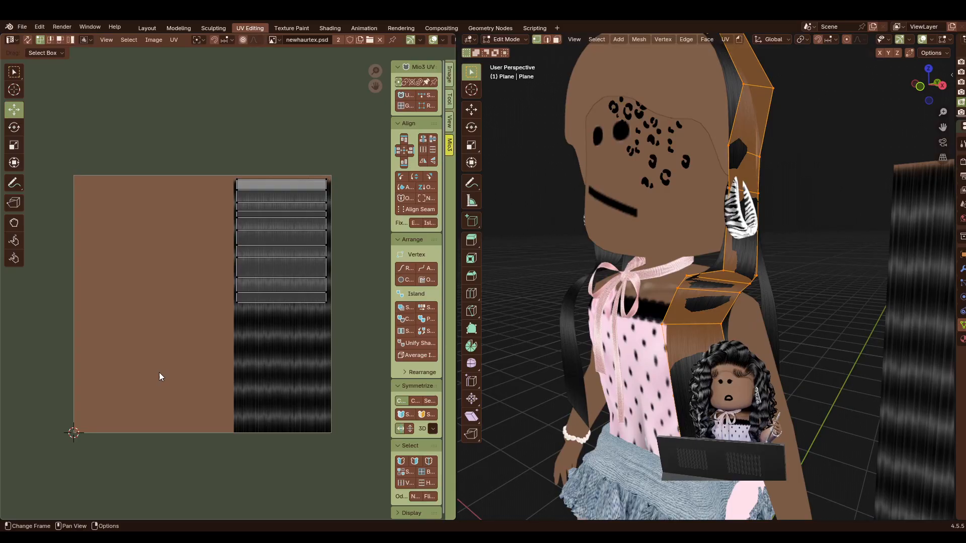
Scale the front hair plane's whole UV island taller along Y and try shifting it down over the hair strip.
key("a")
key("s")
key("y")
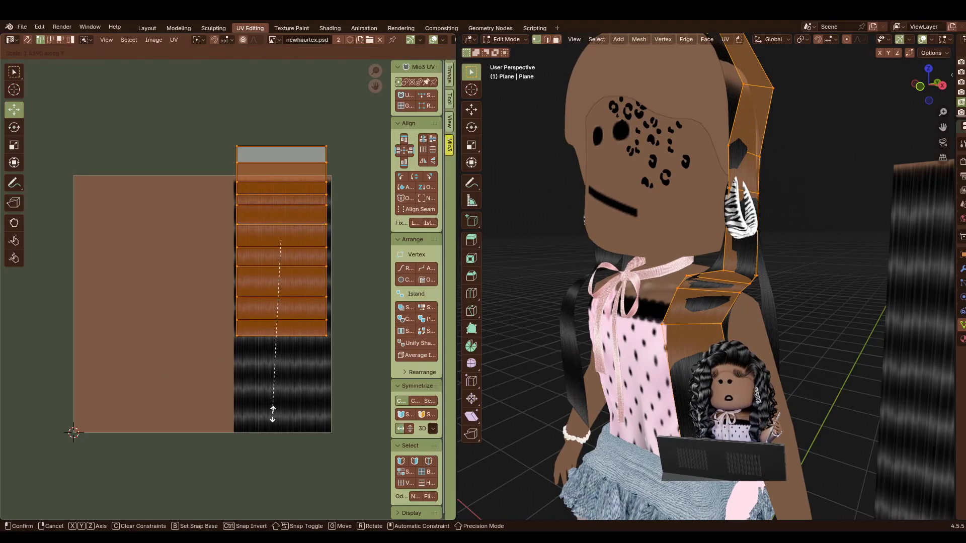
left_click(272, 414)
left_click_drag(284, 199, 284, 233)
left_click(760, 157)
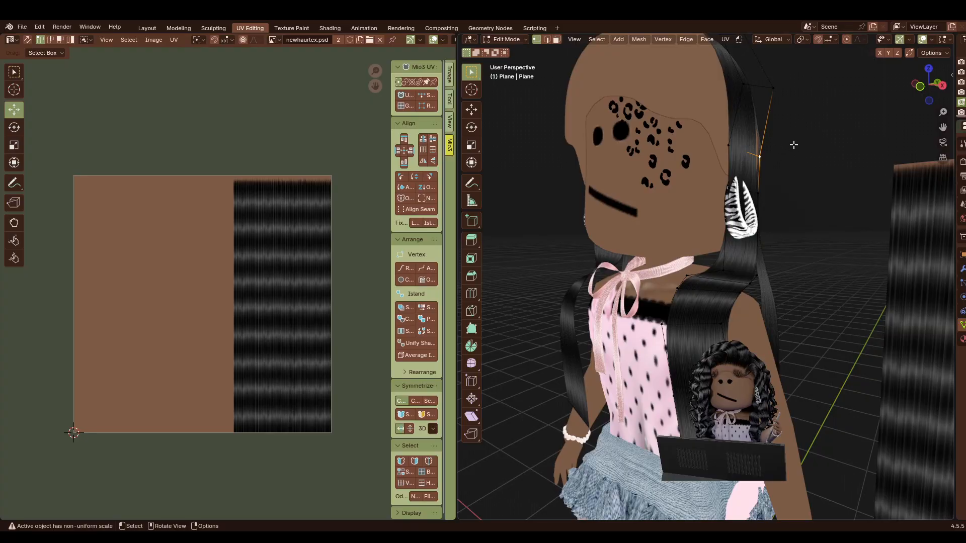
Examine the stretched texture on the front hair plane from the front and side, with its linked mesh selected and deselected.
key("shift+grave")
key("s")
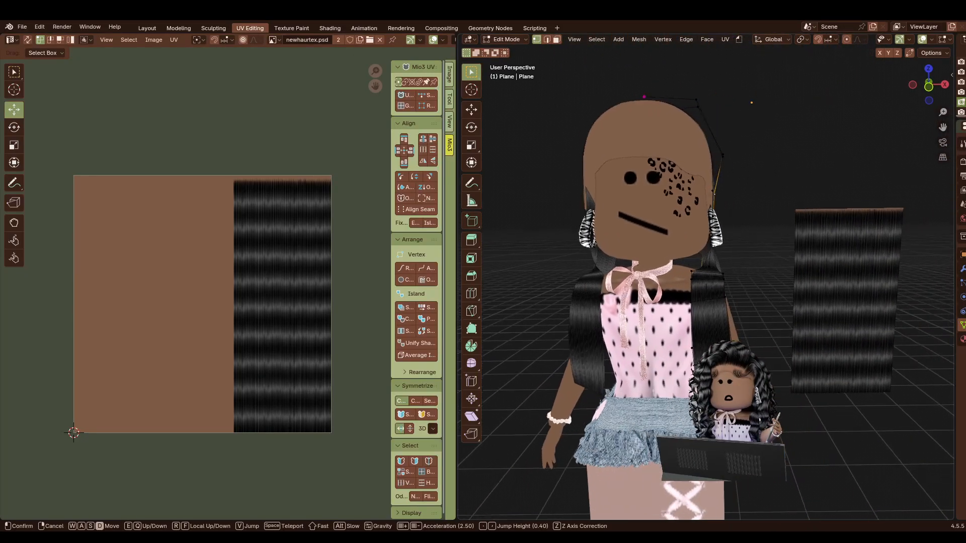
key("w")
key("s")
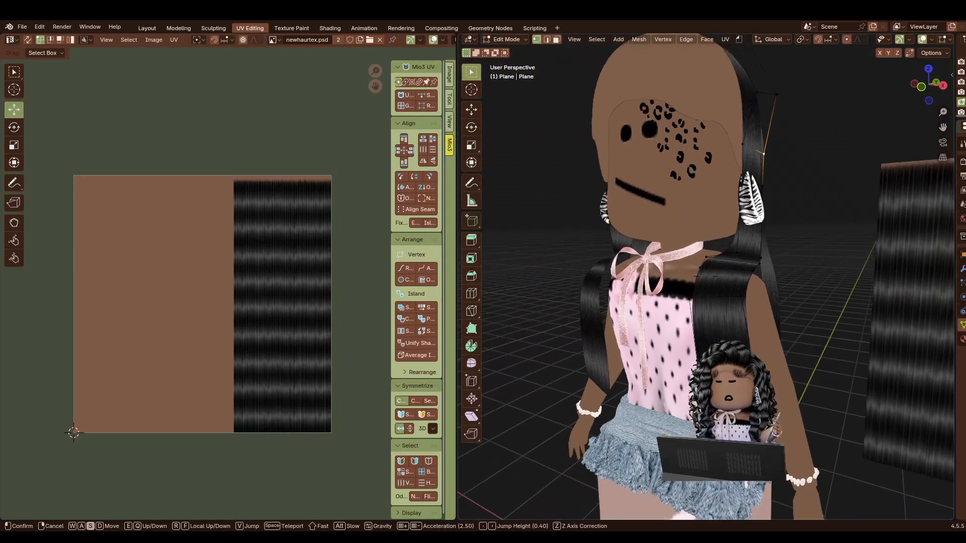
key("Return")
key("ctrl+l")
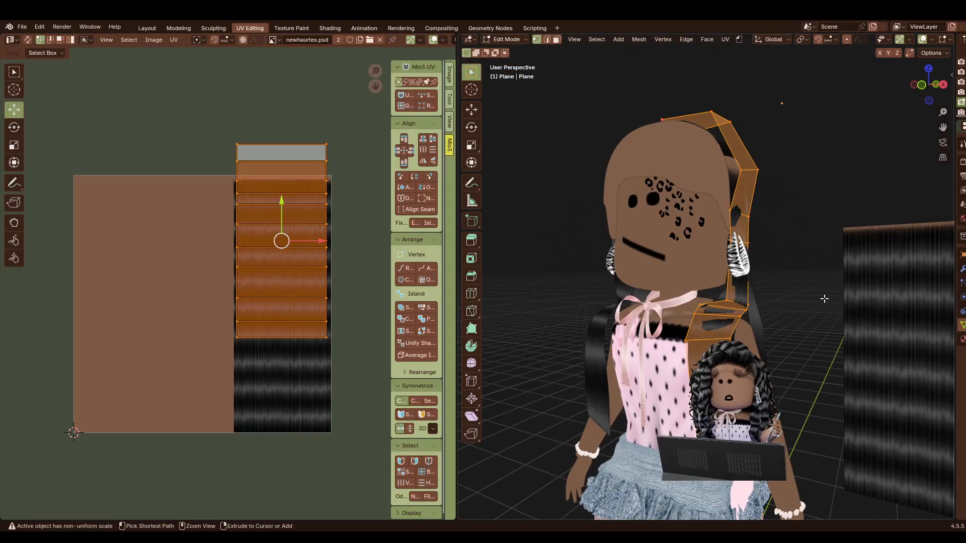
left_click(802, 158)
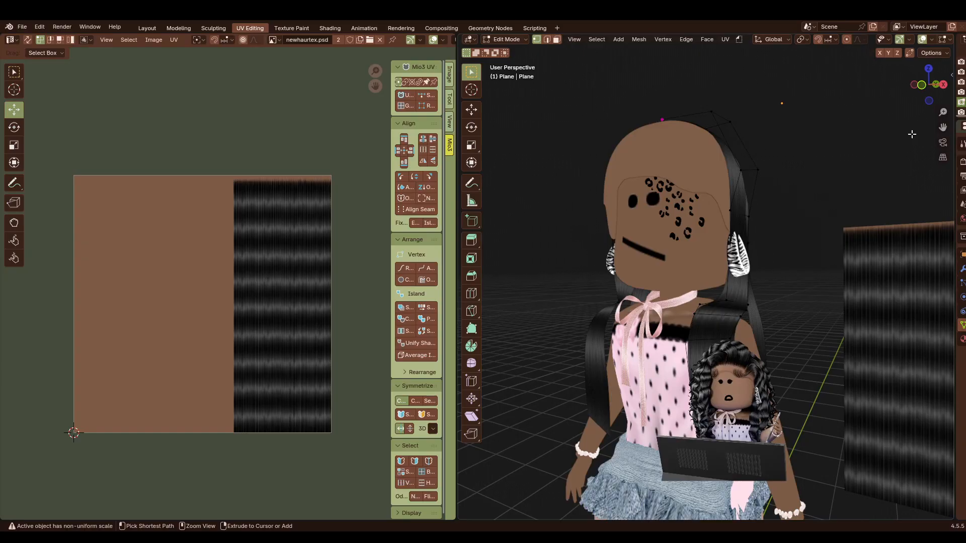
left_click(39, 26)
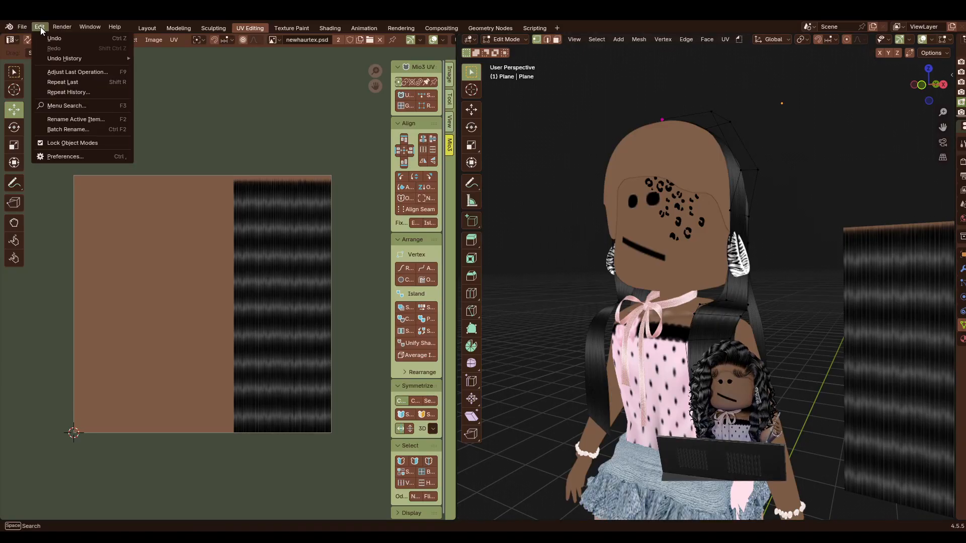
left_click(804, 184)
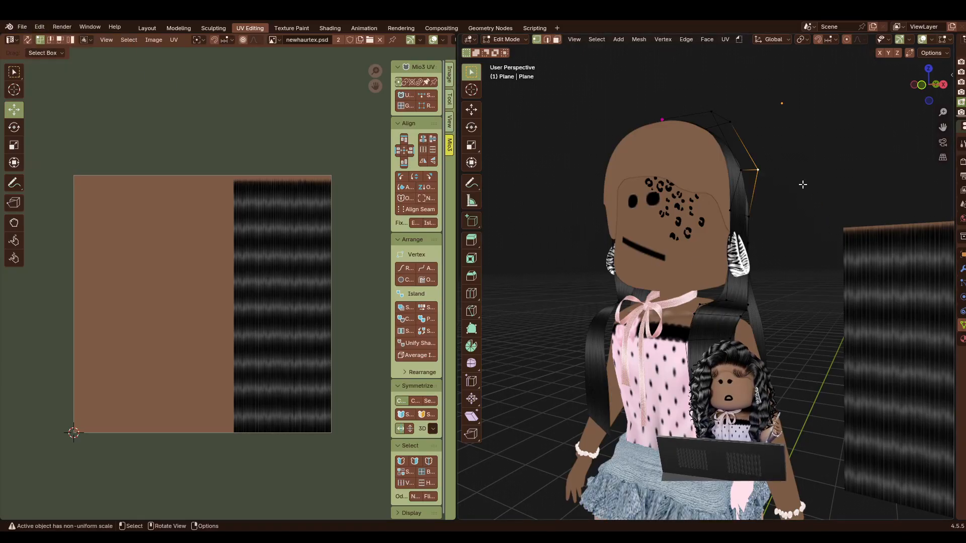
Select the linked mesh of the front hair plane and scale its UV island taller along Y.
left_click(733, 125)
key("ctrl+l")
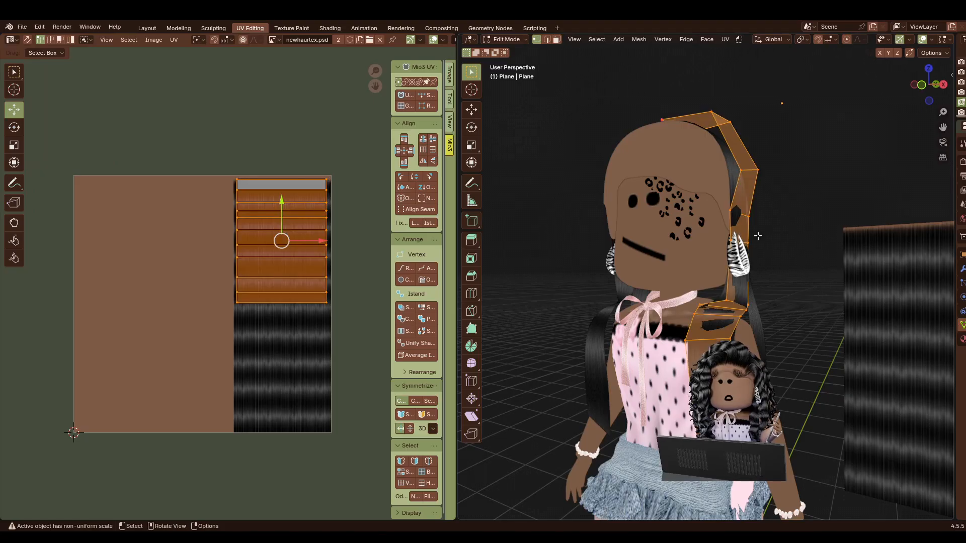
key("s")
key("y")
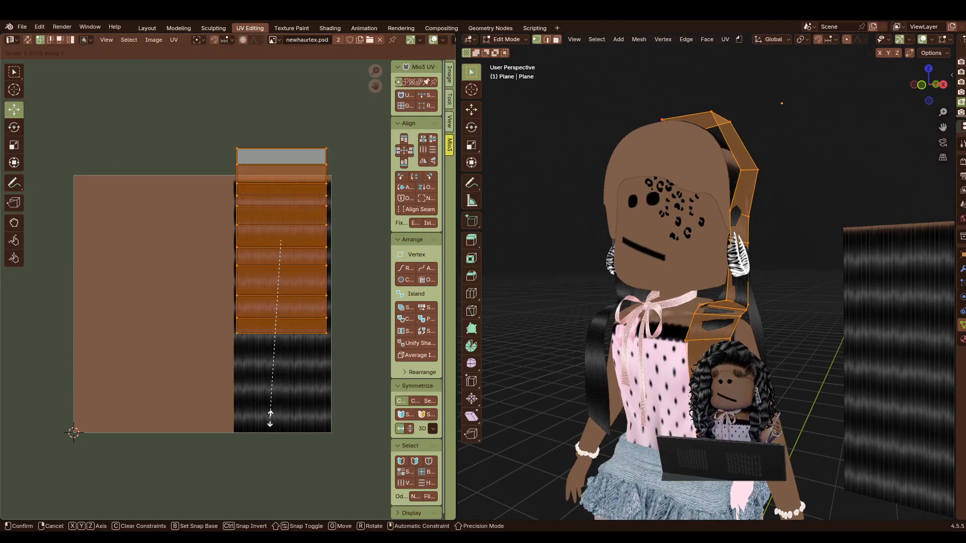
left_click(289, 218)
Stretch the UV island further along Y, move it down to span nearly the full hair strip, and clear the selection.
key("b")
key("a")
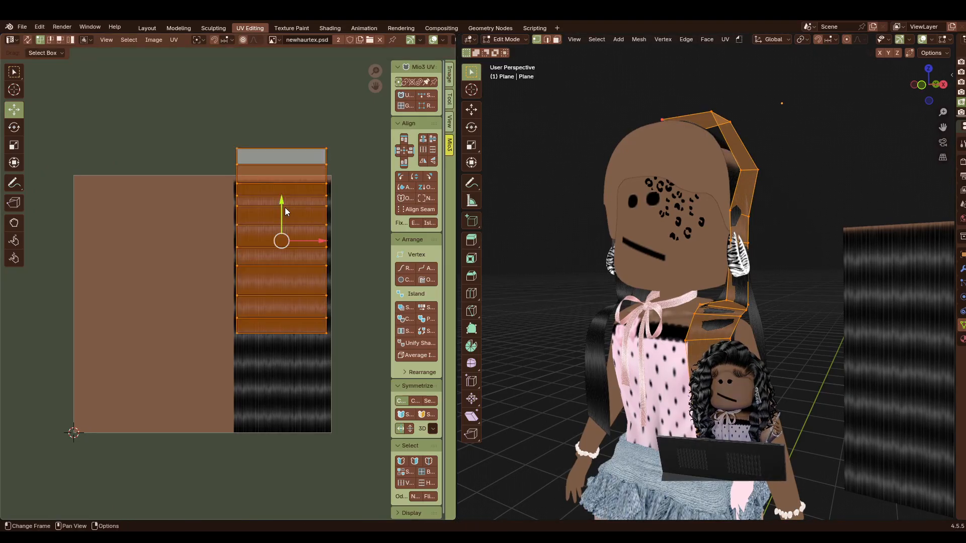
key("s")
left_click(313, 282)
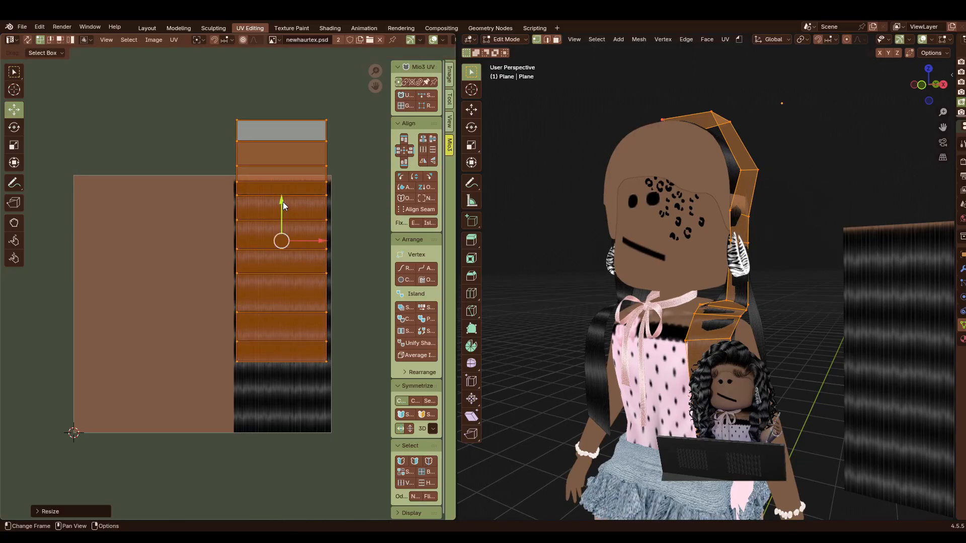
key("g")
left_click(282, 270)
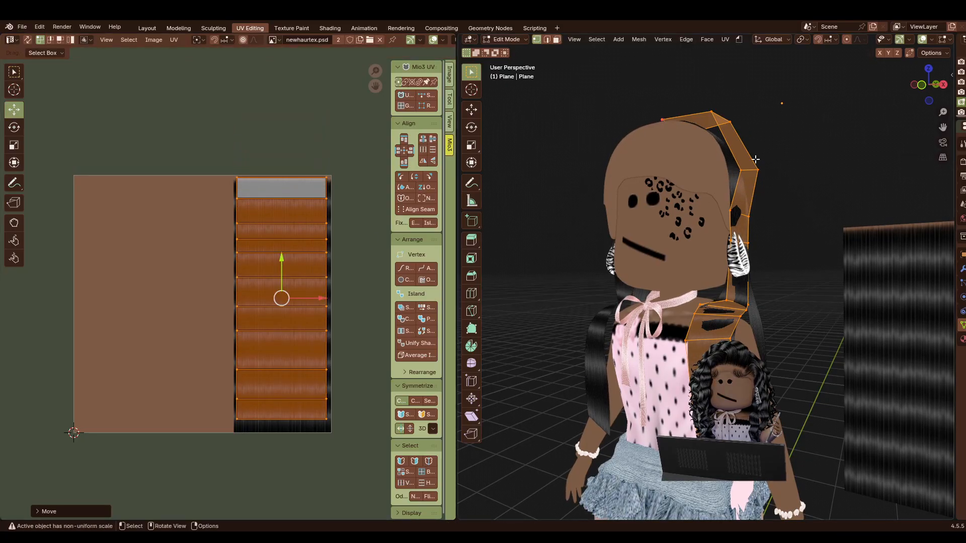
key("alt+a")
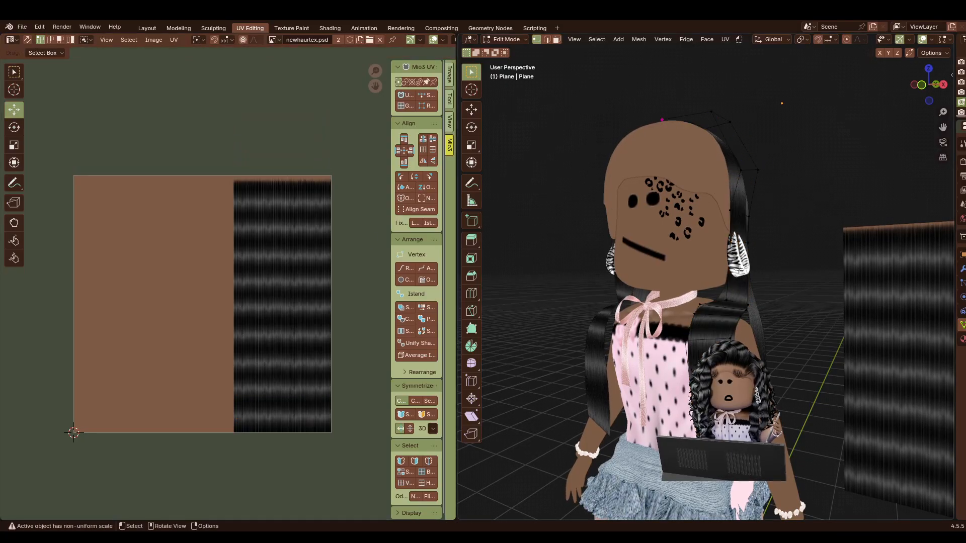
Undo the UV scaling and move to restore the front hair plane's island to the upper half of the hair strip.
key("ctrl+z")
key("ctrl+z")
key("ctrl+z")
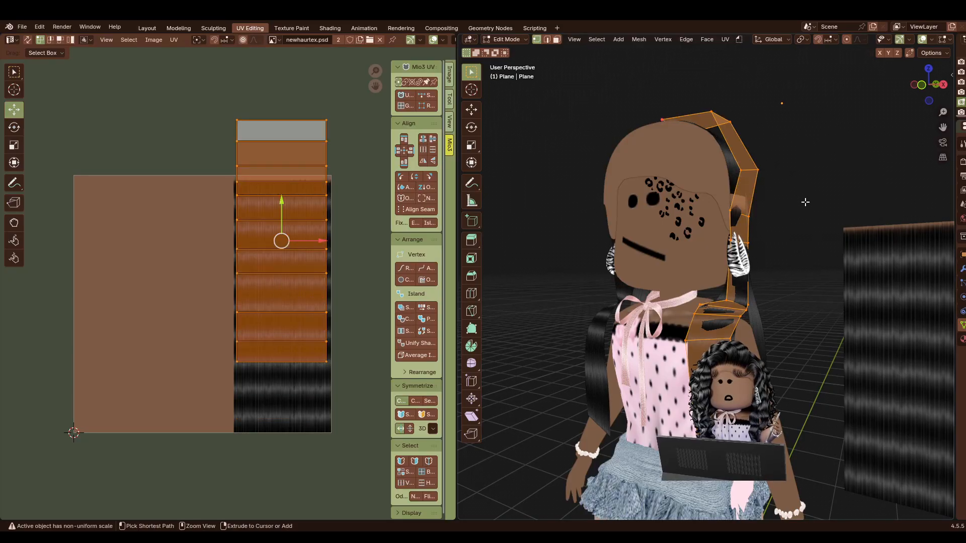
key("ctrl+z")
key("ctrl+shift+z")
key("ctrl+shift+z")
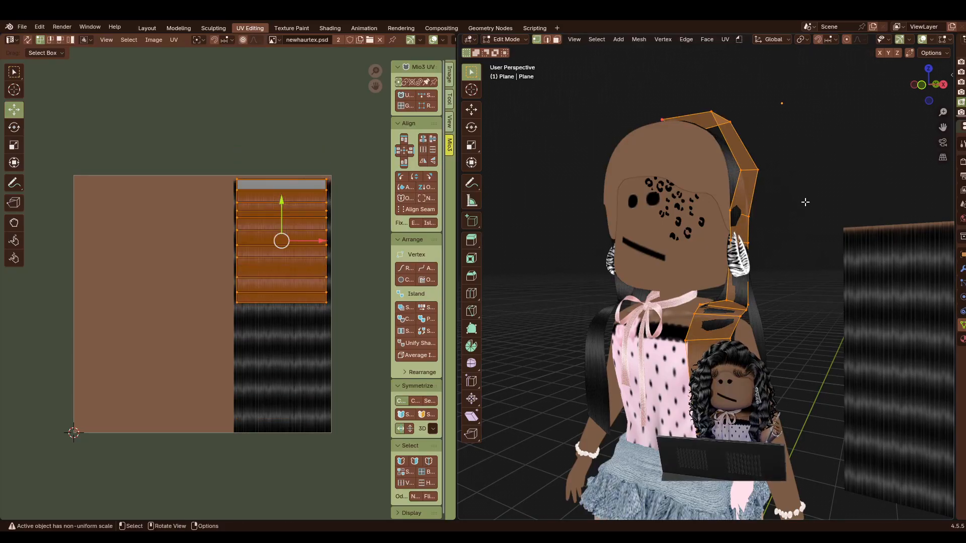
Inspect the front hair plane's UV island up close and check the hair from the front and back of the avatar.
left_click(814, 152)
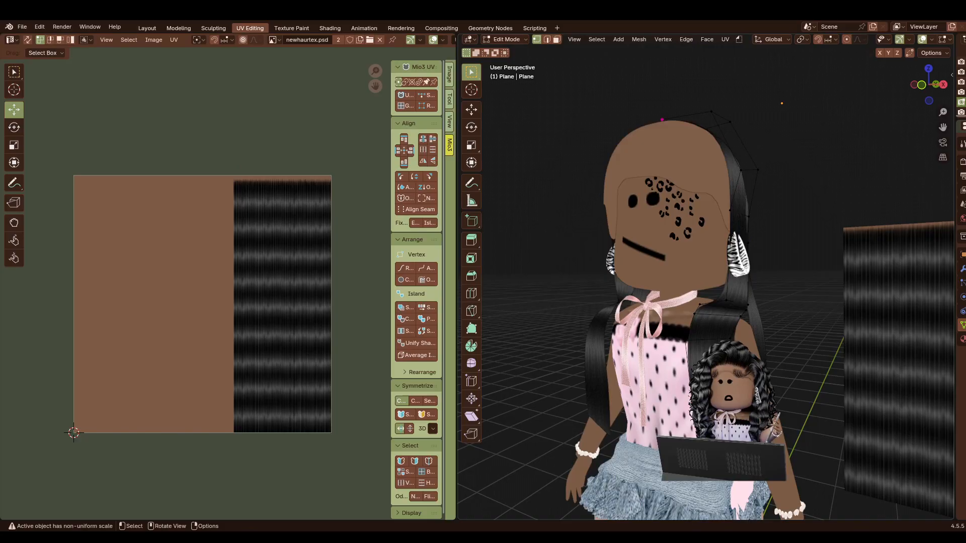
key("a")
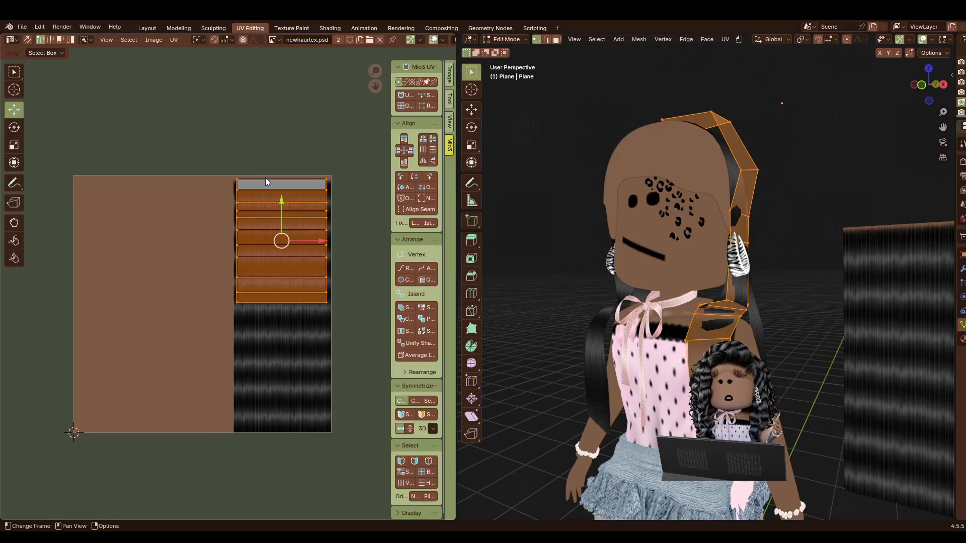
scroll(265, 177, "up", 4)
scroll(265, 152, "down", 4)
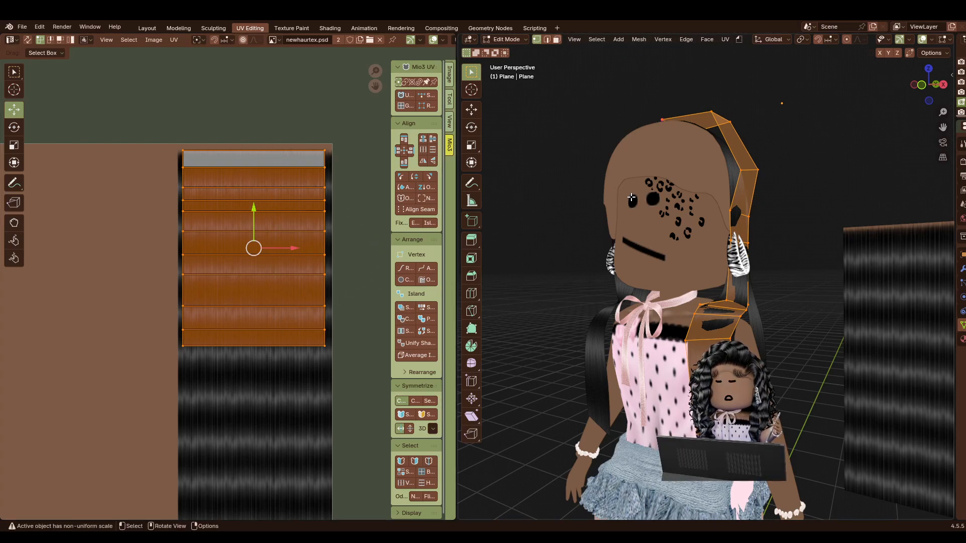
left_click(795, 172)
key("shift+grave")
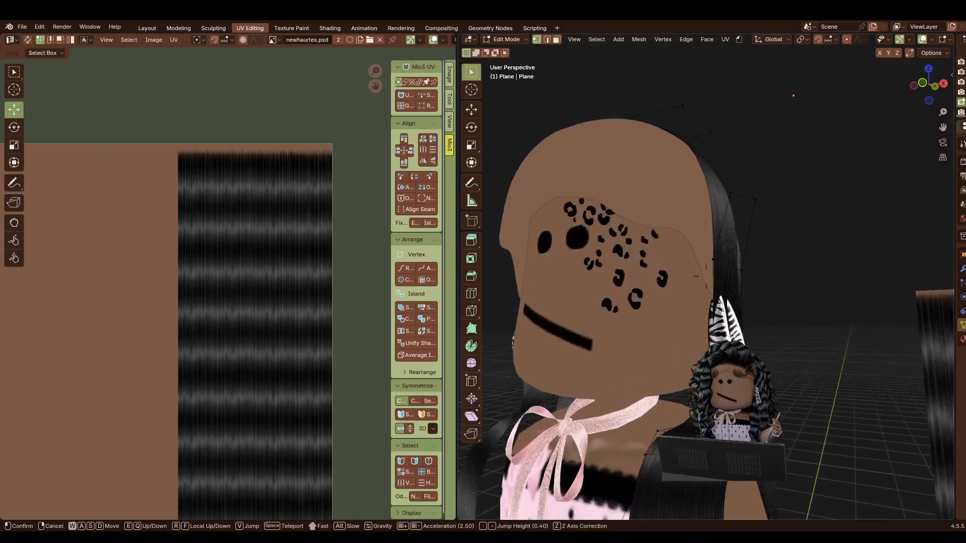
key("s")
key("w")
key("s")
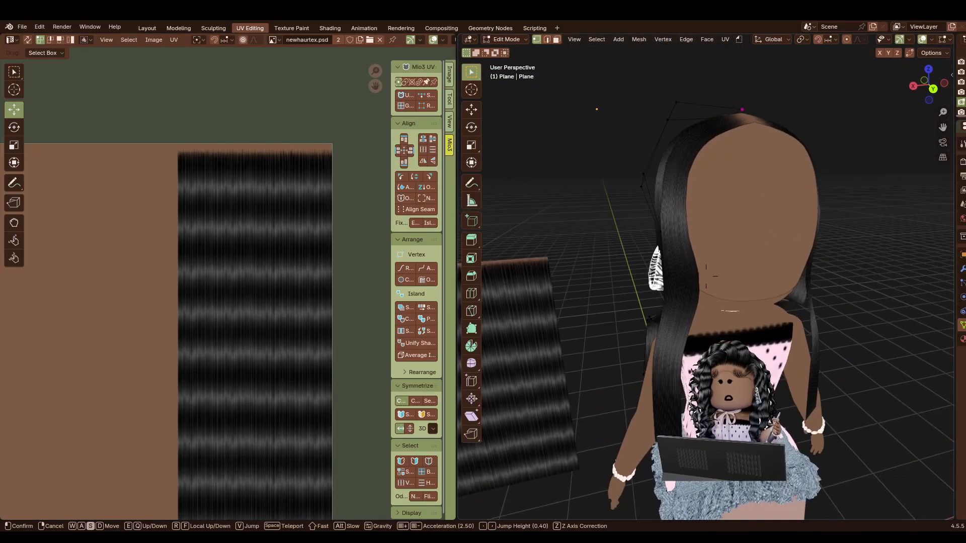
left_click(703, 277)
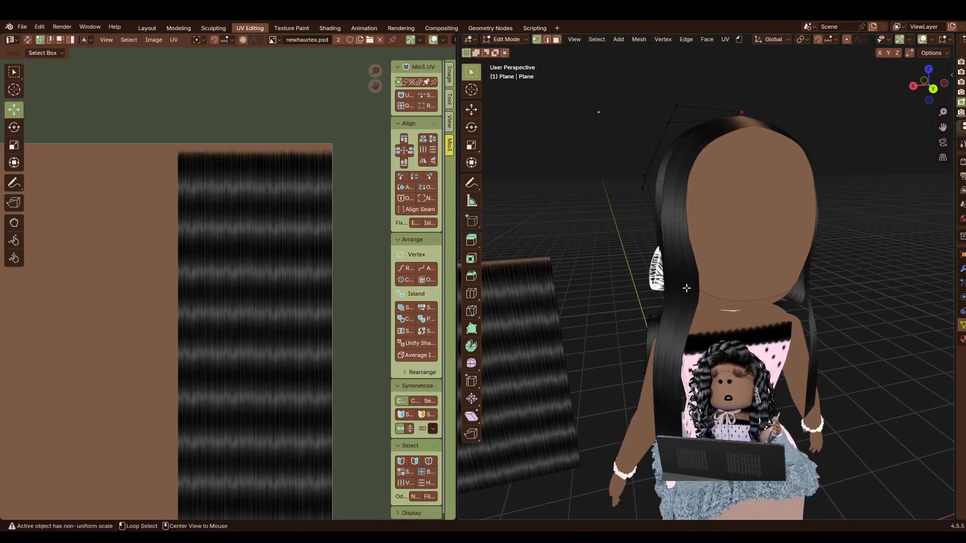
Switch editing to the other hair plane, check its full UV island on the hair texture, and inspect the hair around the avatar.
key("alt+q")
key("a")
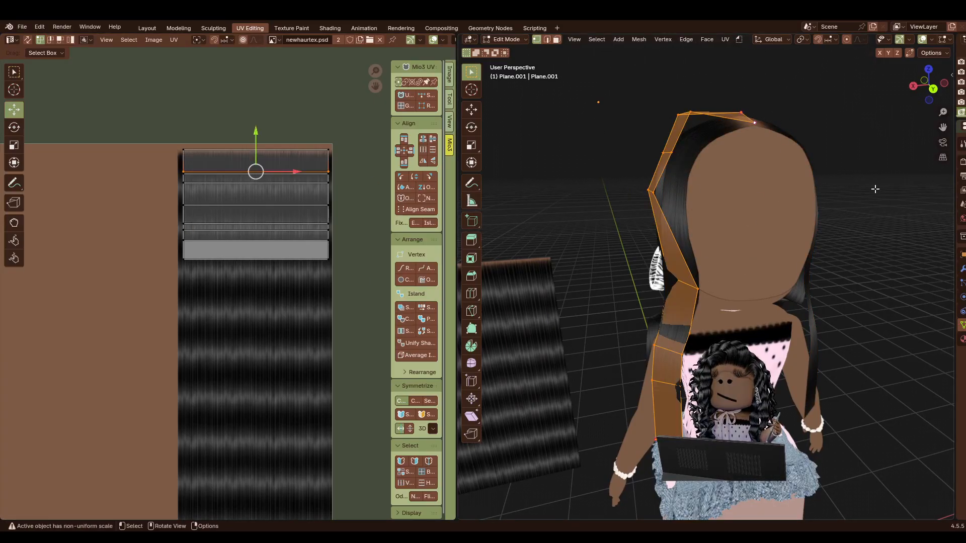
key("alt+a")
key("a")
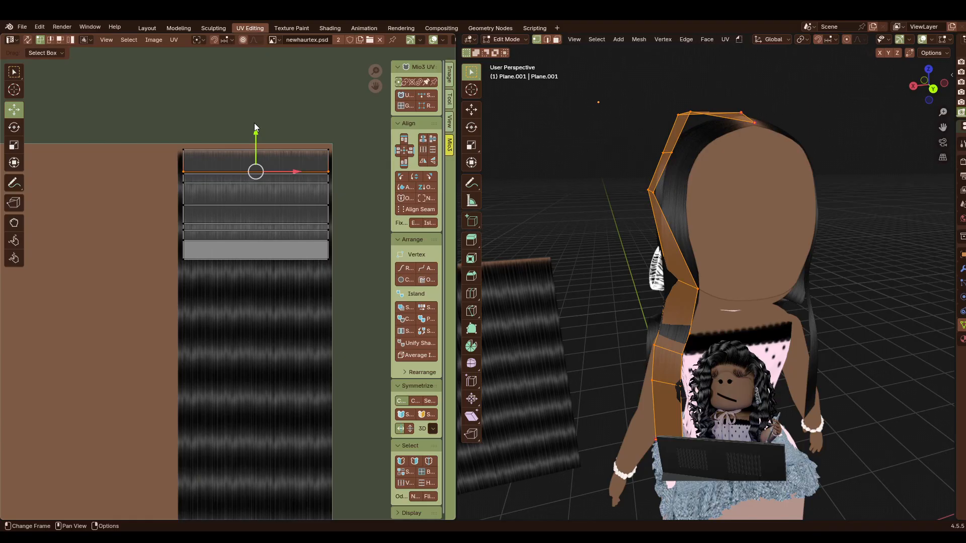
left_click_drag(256, 135, 261, 131)
left_click(322, 90)
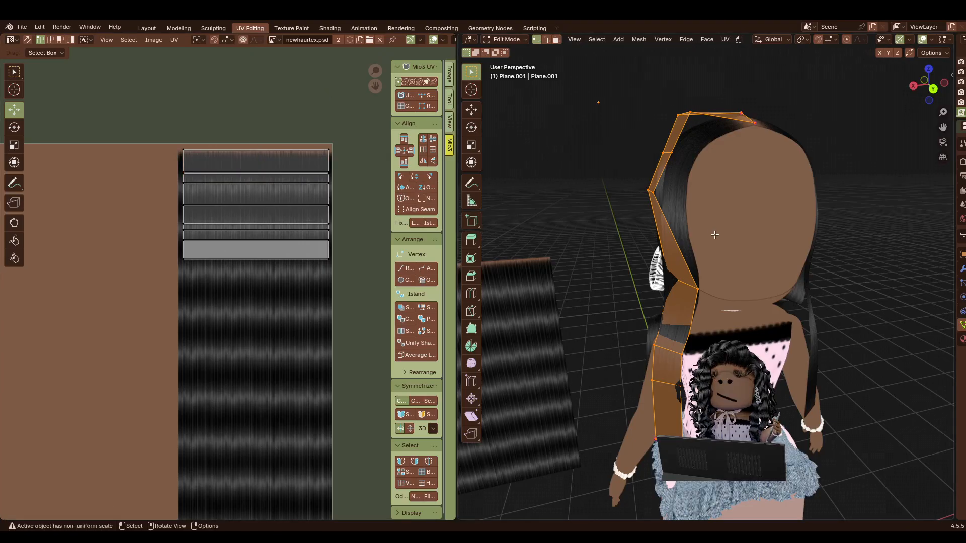
left_click(841, 143)
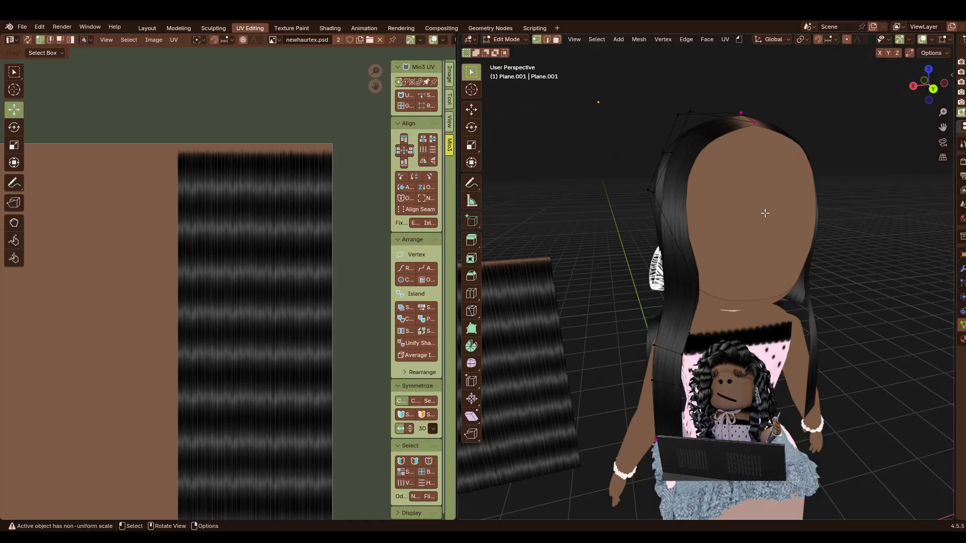
key("shift+grave")
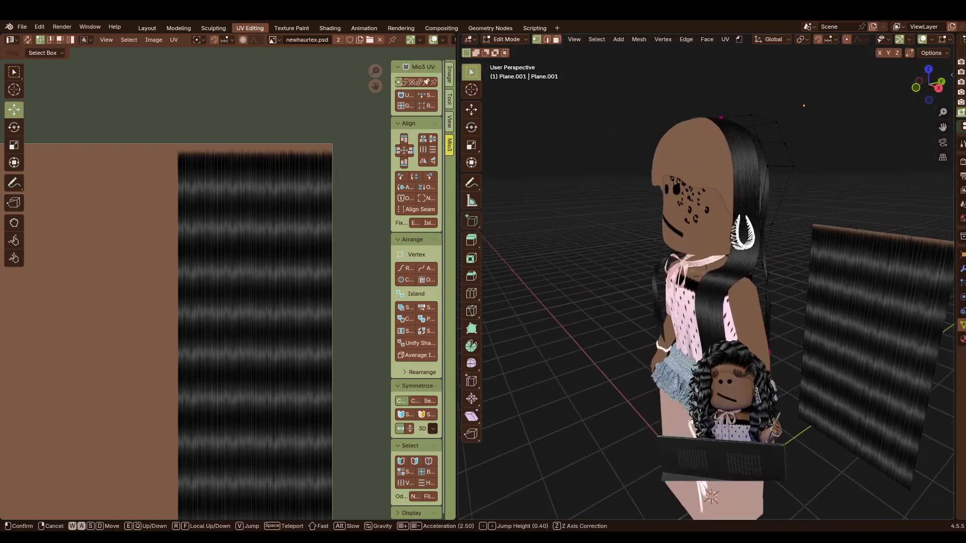
left_click(734, 240)
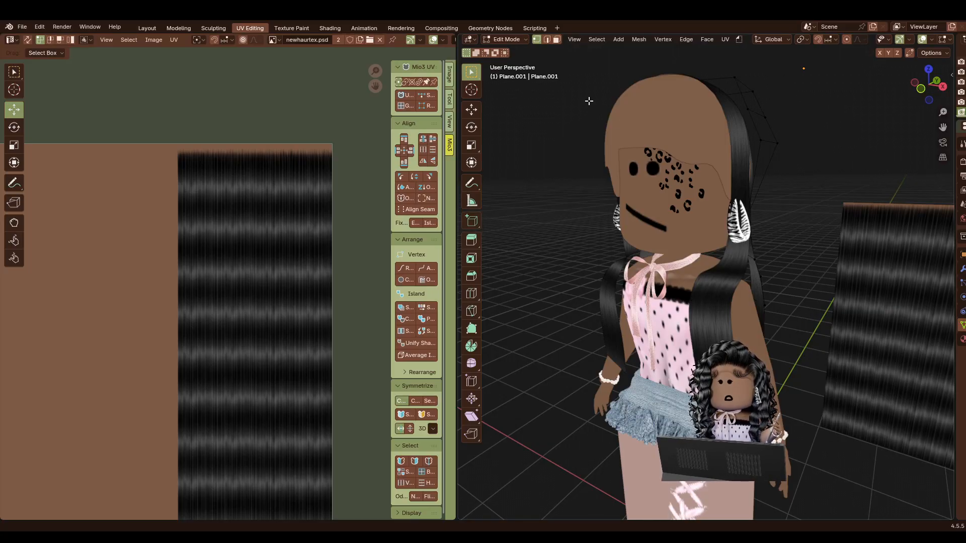
Switch to the Layout workspace and hide both curved hair planes on the avatar's head.
left_click(147, 28)
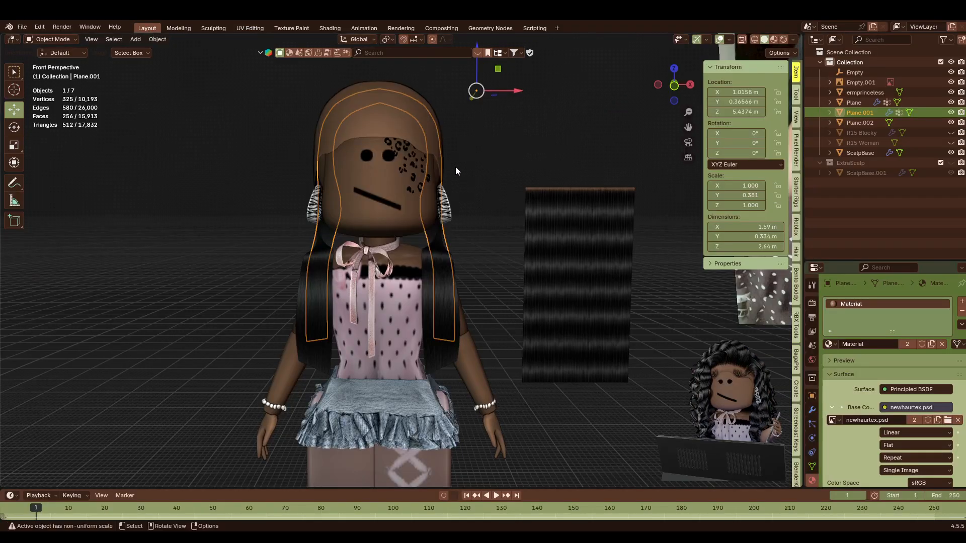
left_click(576, 230)
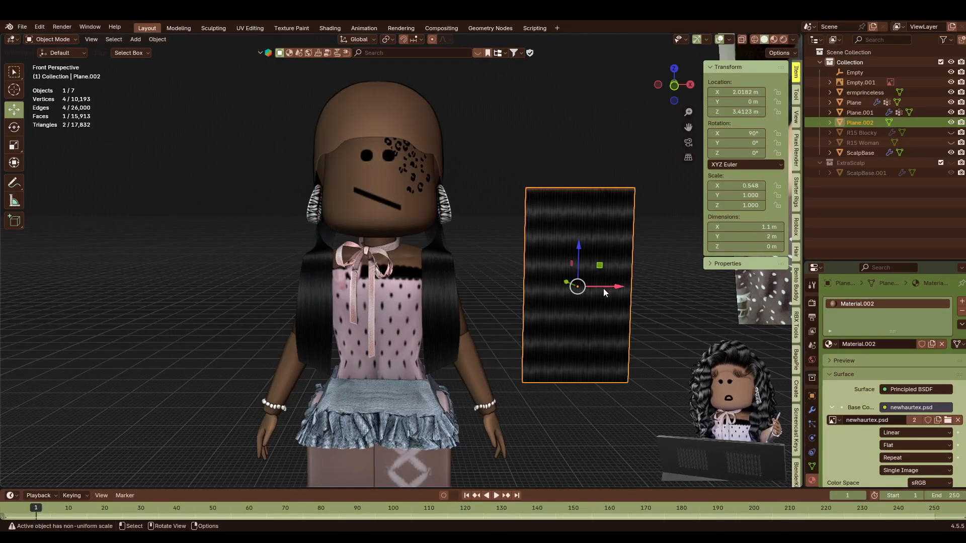
key("shift+grave")
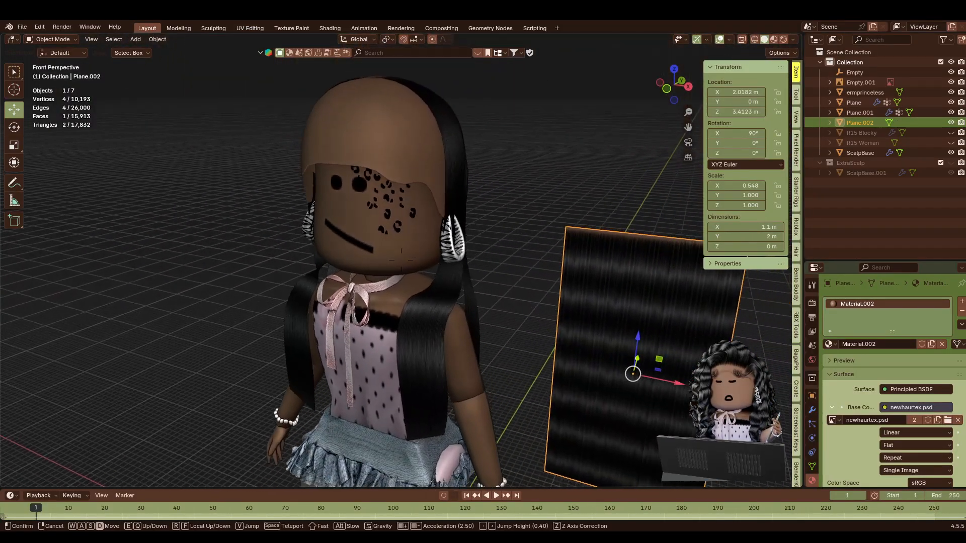
key("s")
left_click(354, 99)
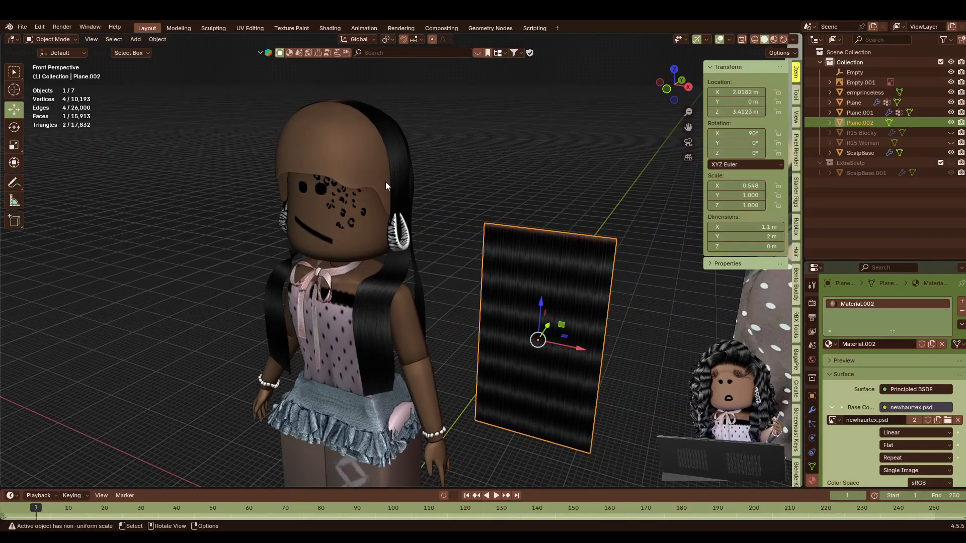
left_click(366, 316)
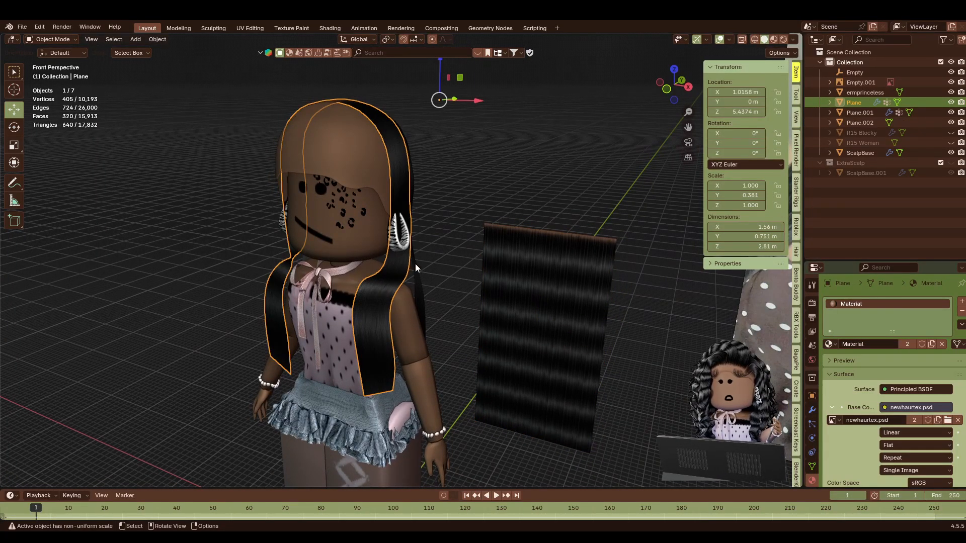
key("h")
left_click(415, 268)
key("h")
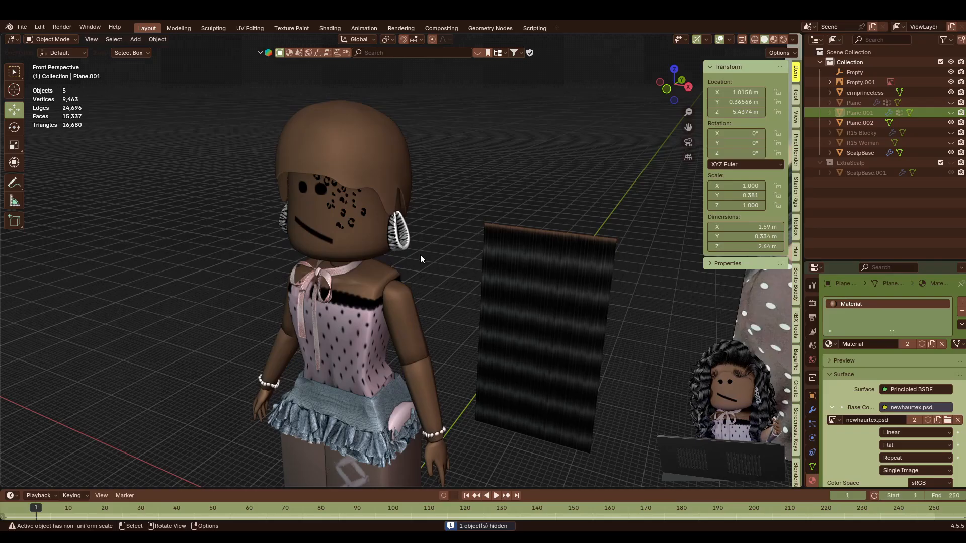
left_click(565, 300)
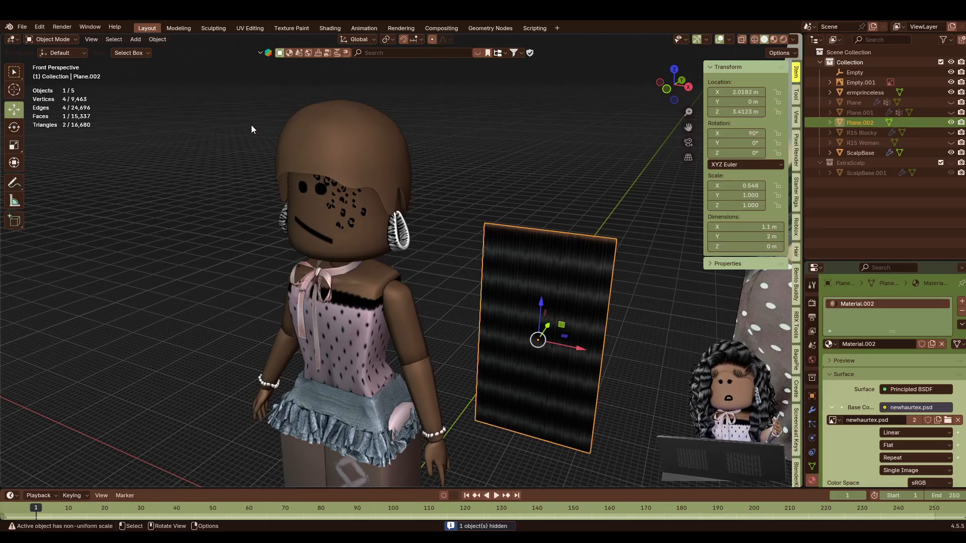
left_click(336, 146)
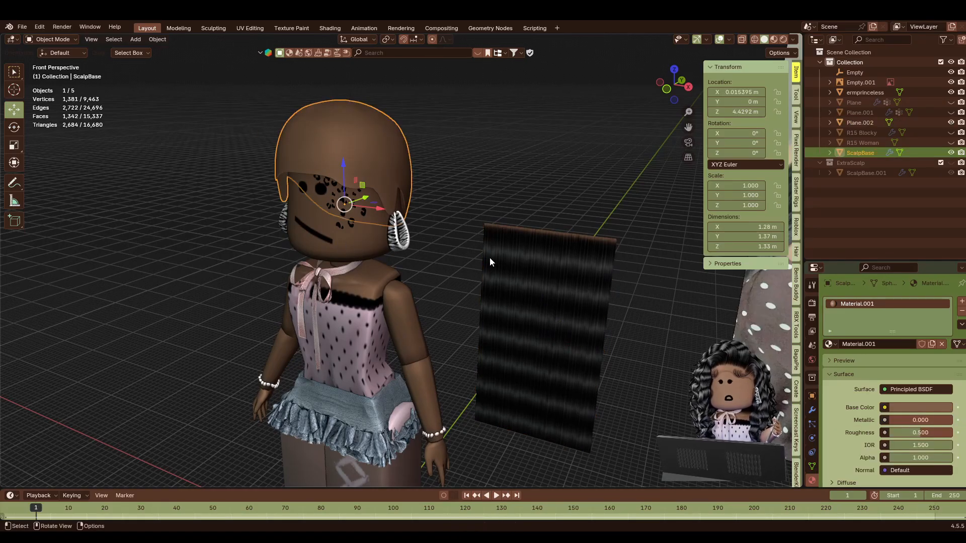
left_click(334, 345)
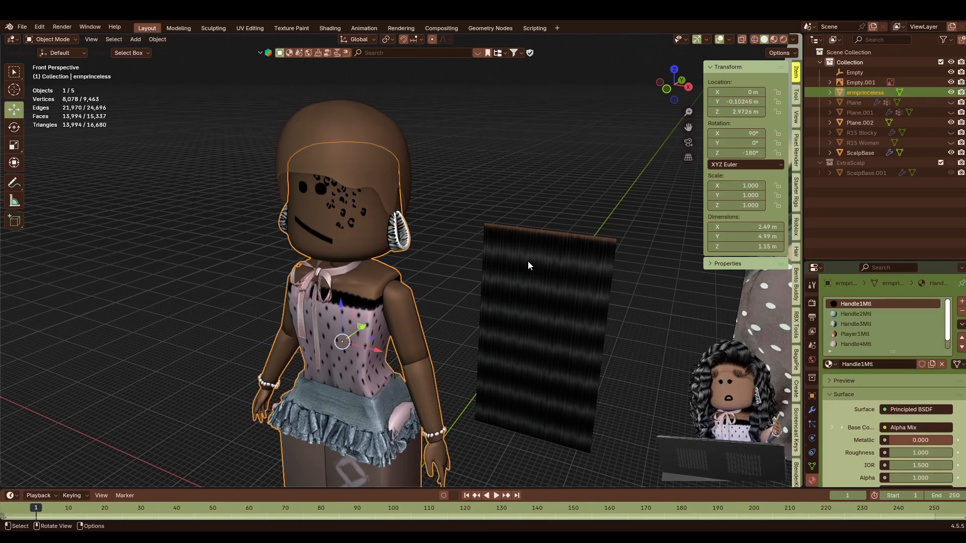
left_click(527, 261)
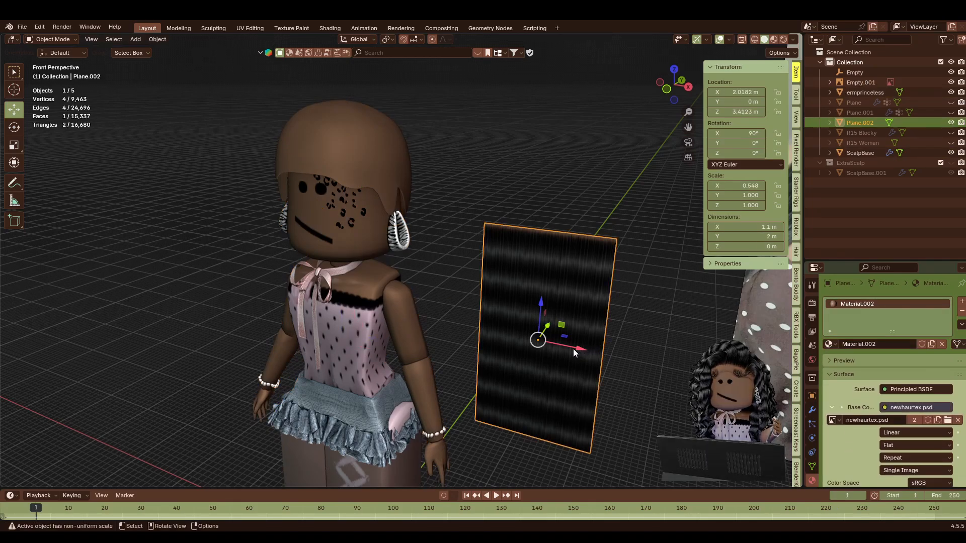
left_click(385, 288)
Move the flat textured hair plane beside the avatar to about X 1.02 m, Y -0.29 m, and rotate it 90° about Z.
left_click(560, 264)
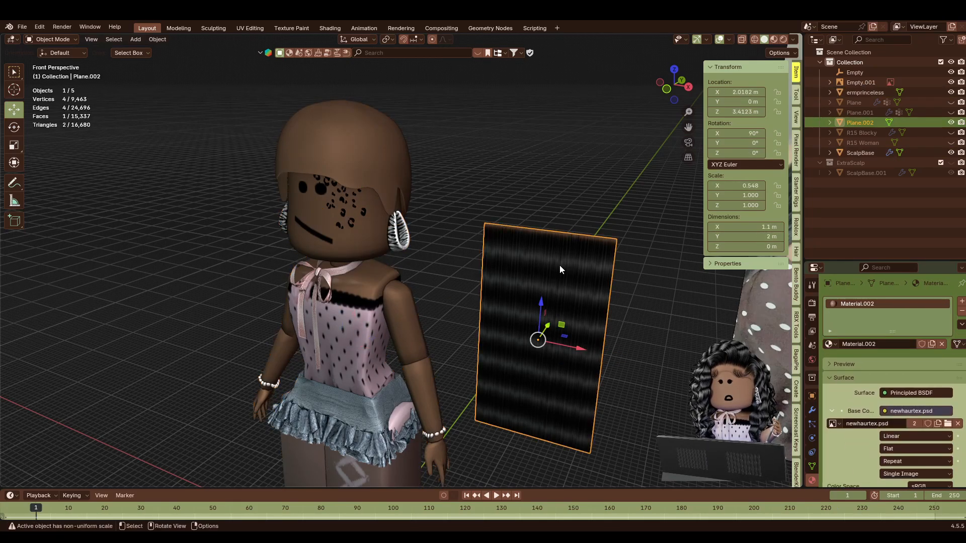
key("g")
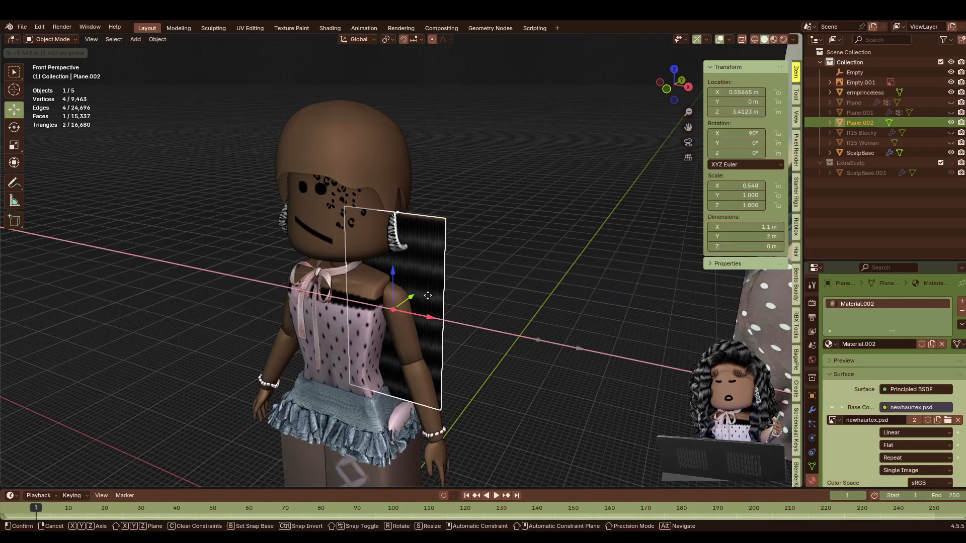
left_click(456, 305)
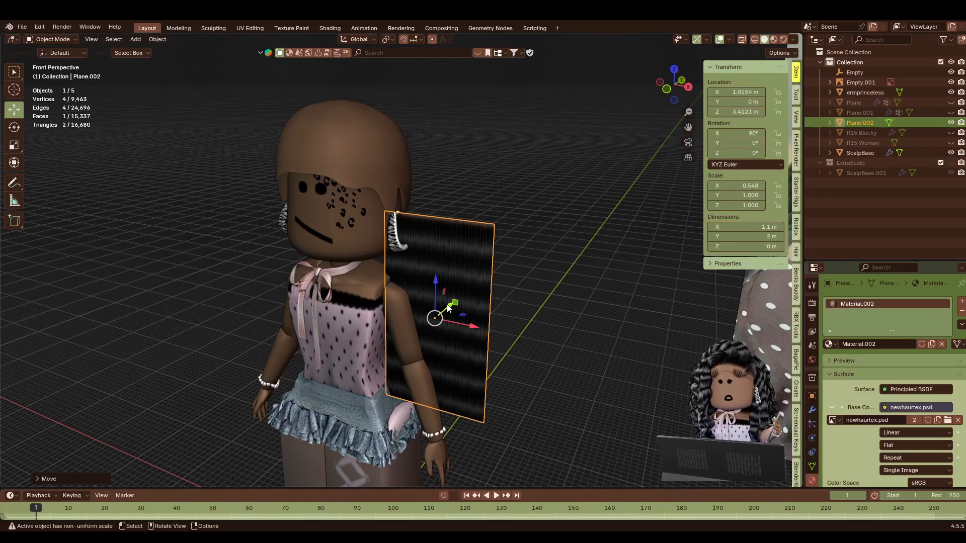
left_click_drag(453, 308, 436, 323)
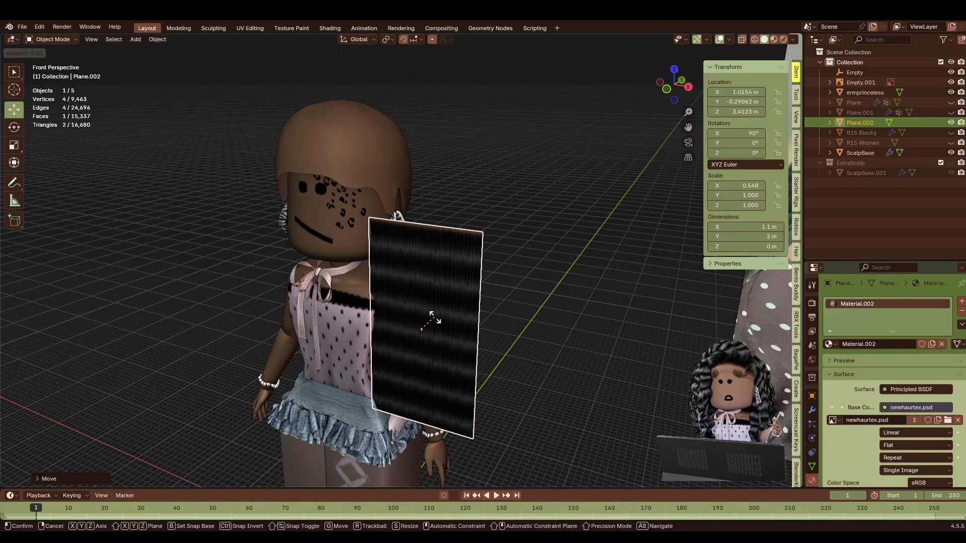
type("rz90")
key("Return")
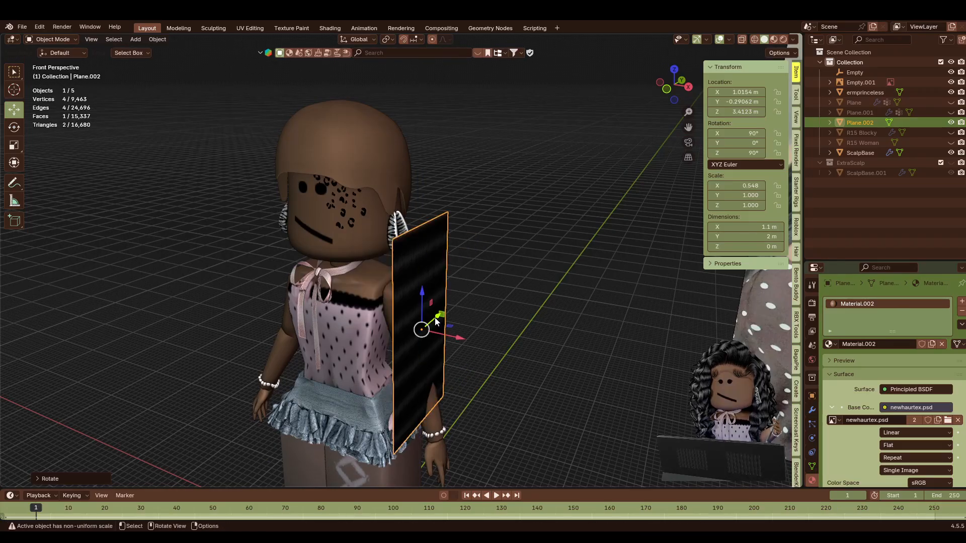
Turn on the Screencast Keys display in the 3D viewport.
mouse_move(572, 223)
middle_mouse_down("shift")
mouse_move(622, 202)
mouse_move(572, 227)
middle_mouse_up("shift")
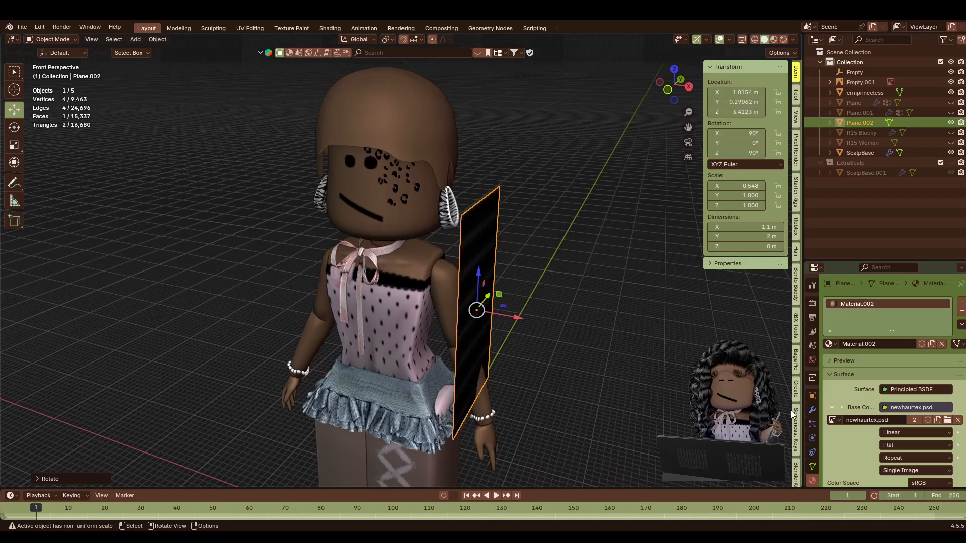
left_click(782, 429)
left_click(796, 429)
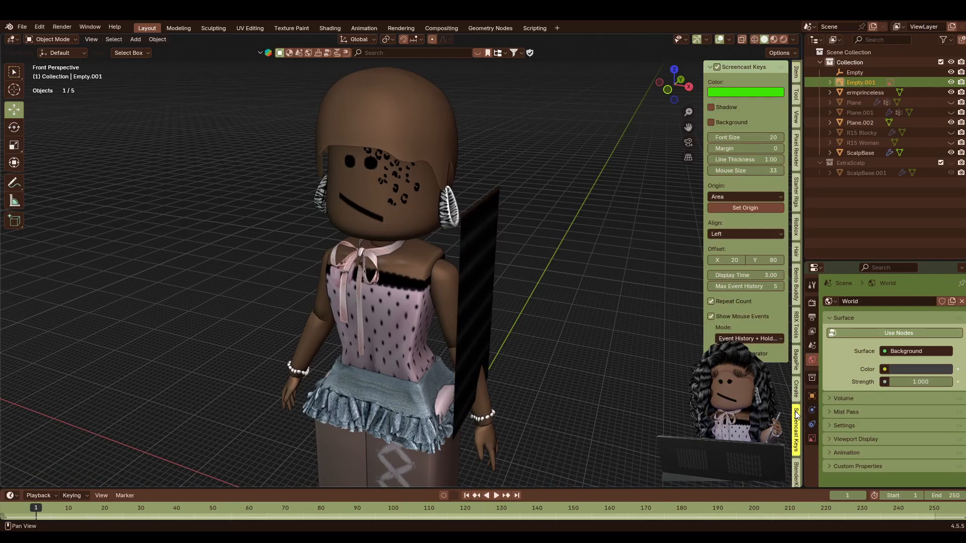
Reselect the rotated hair plane and move it inward along X, closer to the avatar's shoulder.
left_click(584, 298, "shift")
left_click(500, 238)
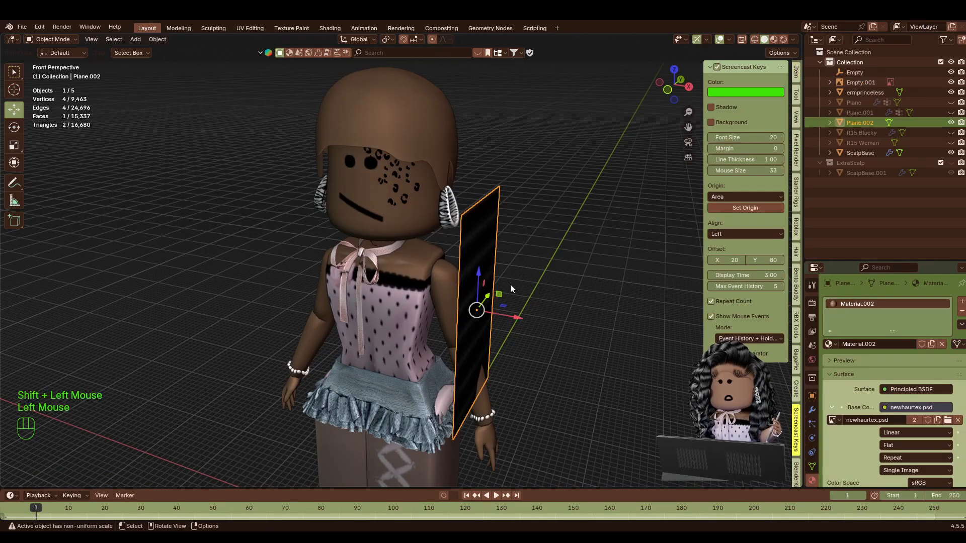
left_click_drag(513, 318, 493, 313)
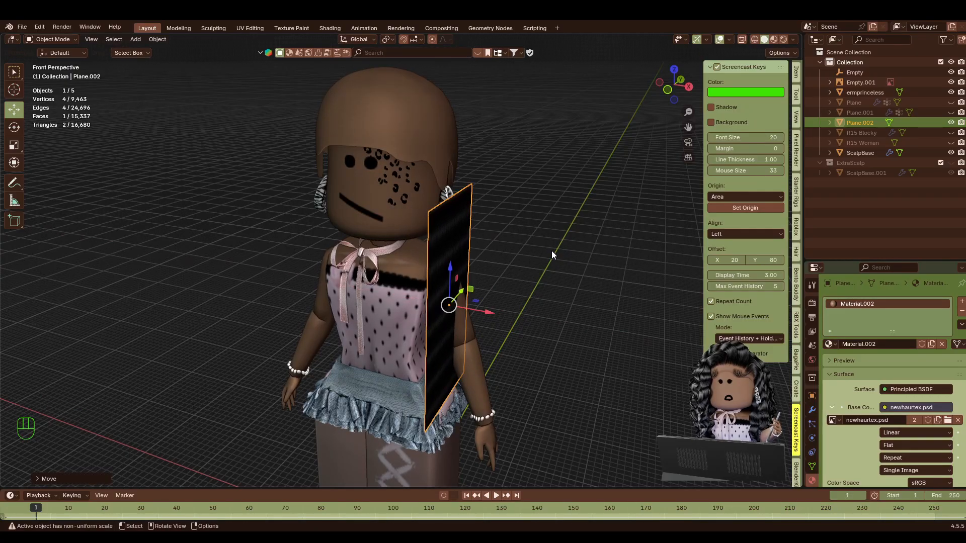
Scale the hair plane down along Y into a narrow vertical strip in front of the ear.
key("shift+f")
key("shift+w")
key("shift+d")
key("s")
key("s")
key("d")
left_click(572, 297)
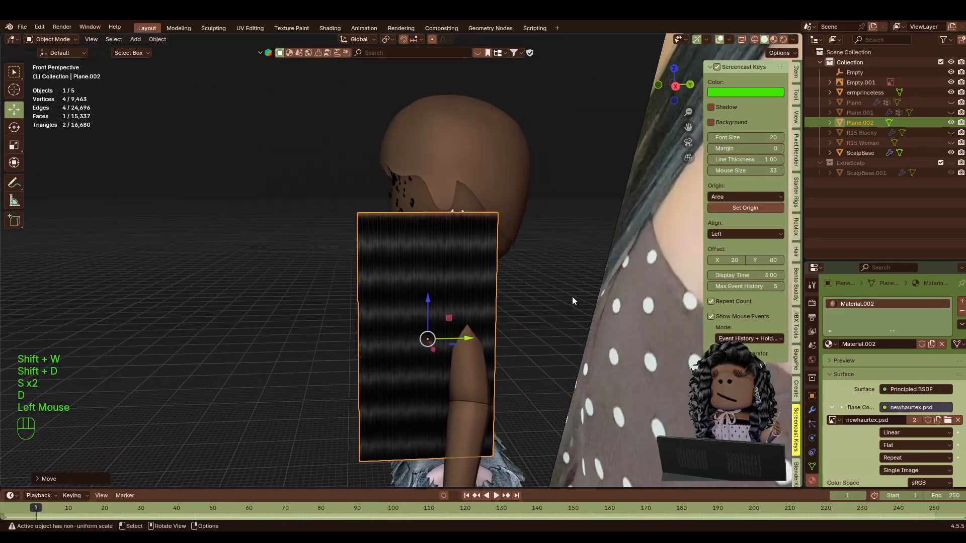
key("s")
key("x")
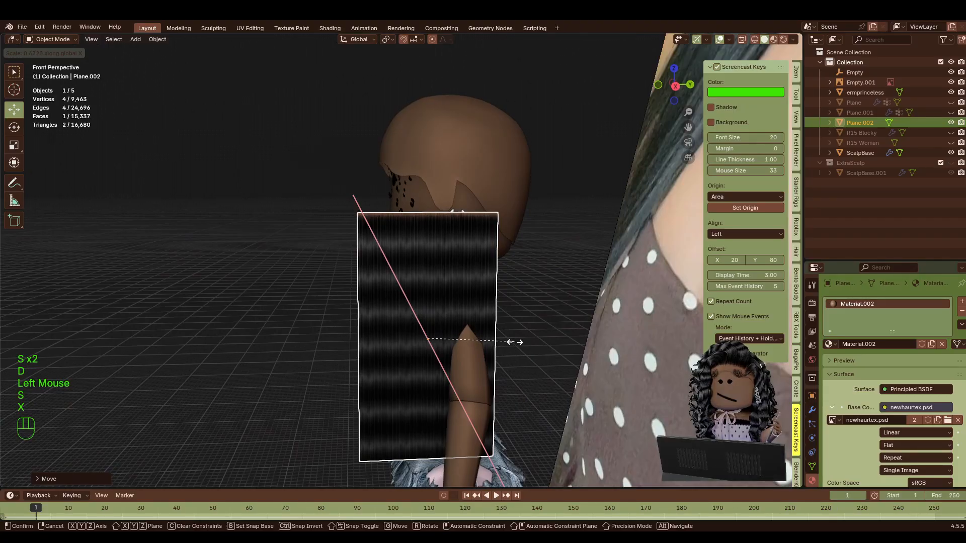
key("y")
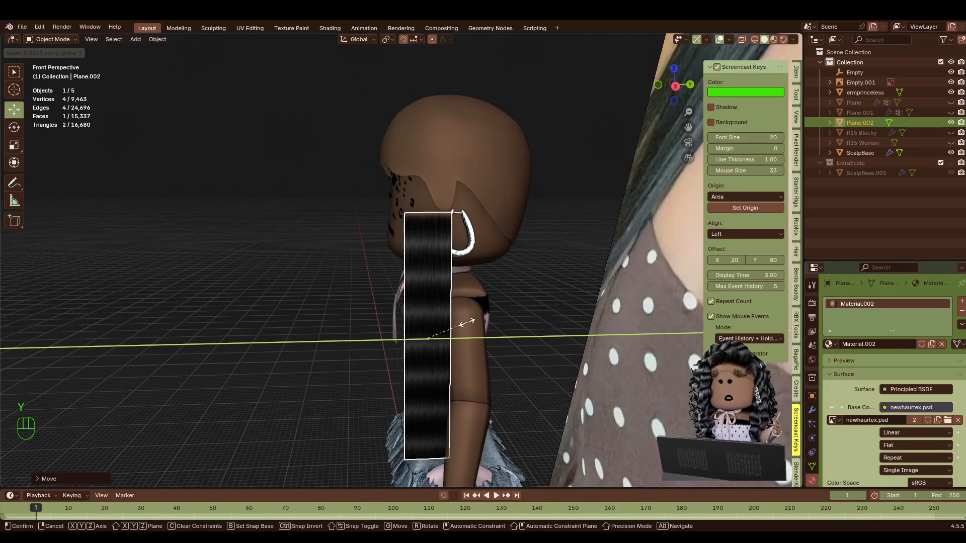
left_click(467, 330)
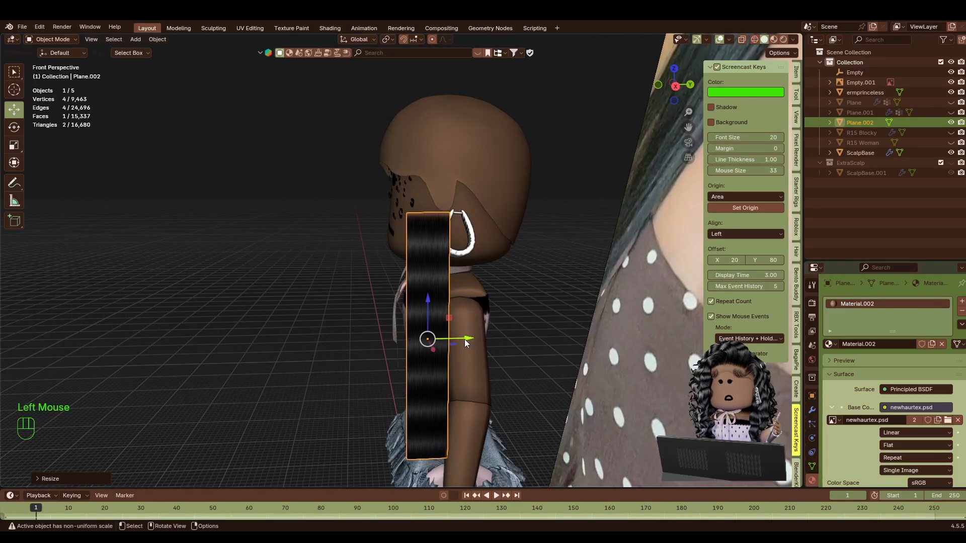
key("s")
key("y")
left_click(515, 342)
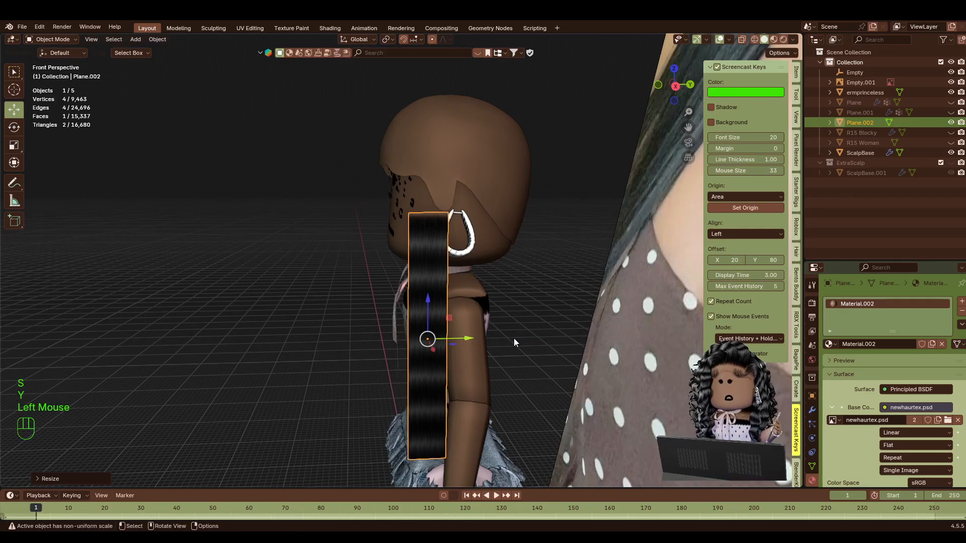
Raise the narrow hair strip along Z until its upper edge is level with the crown of the scalp.
left_click(514, 338)
left_click(429, 260)
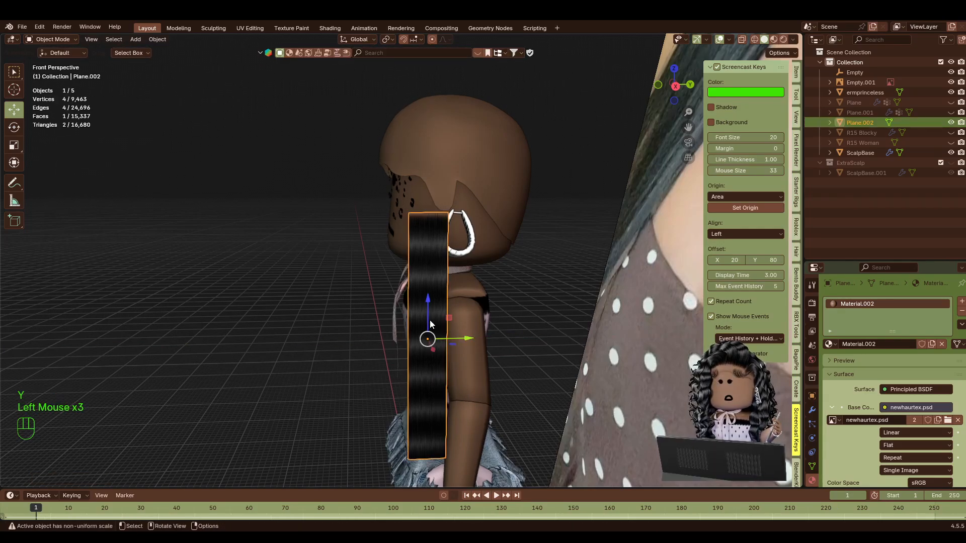
left_click_drag(430, 325, 431, 244)
Examine the hair strip's placement beside the head from the front and from the right side.
key("shift+f")
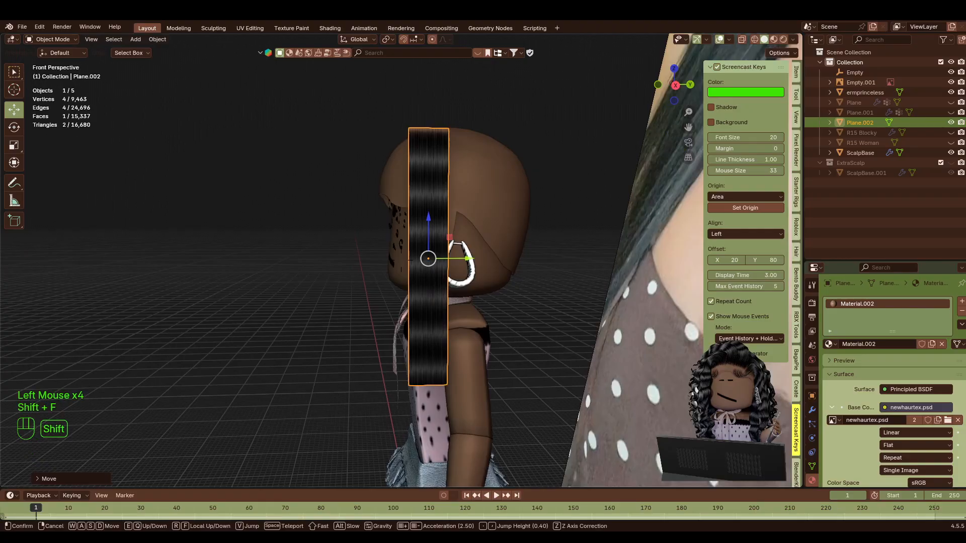
key("w")
key("s")
key("a")
key("s")
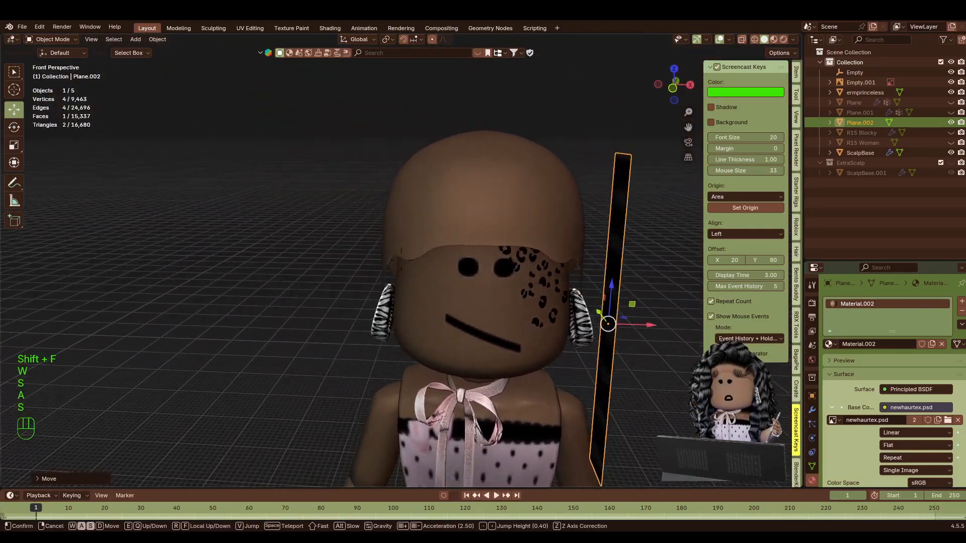
key("d")
left_click(654, 56)
left_click(674, 86)
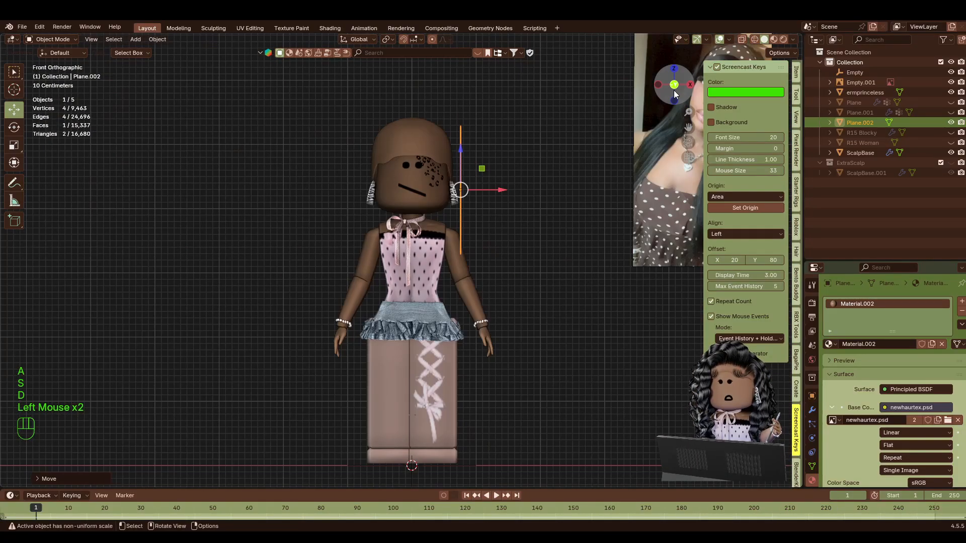
left_click(691, 84)
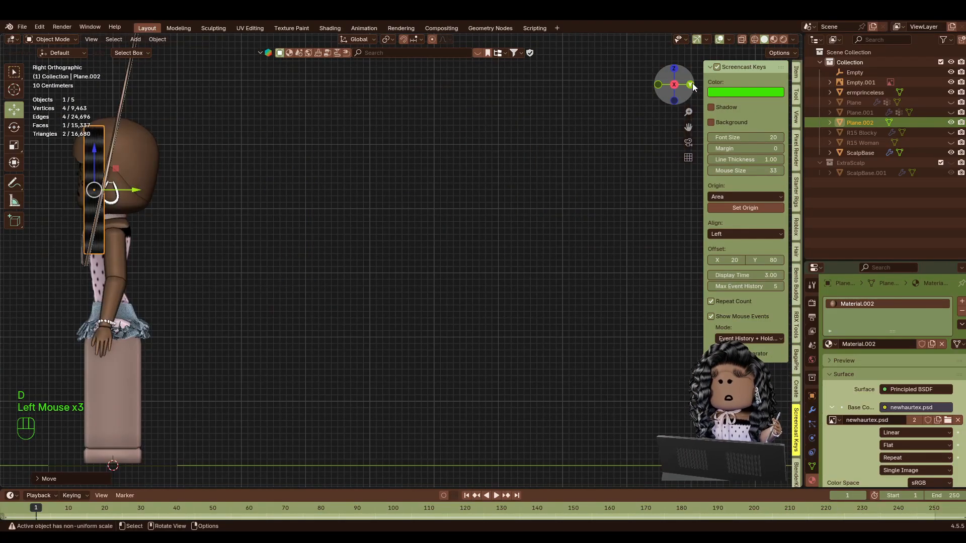
Enter edit mode on the hair strip, turn on X-ray and select both vertices of its top edge.
left_click(659, 85)
scroll(569, 143, "up", 3)
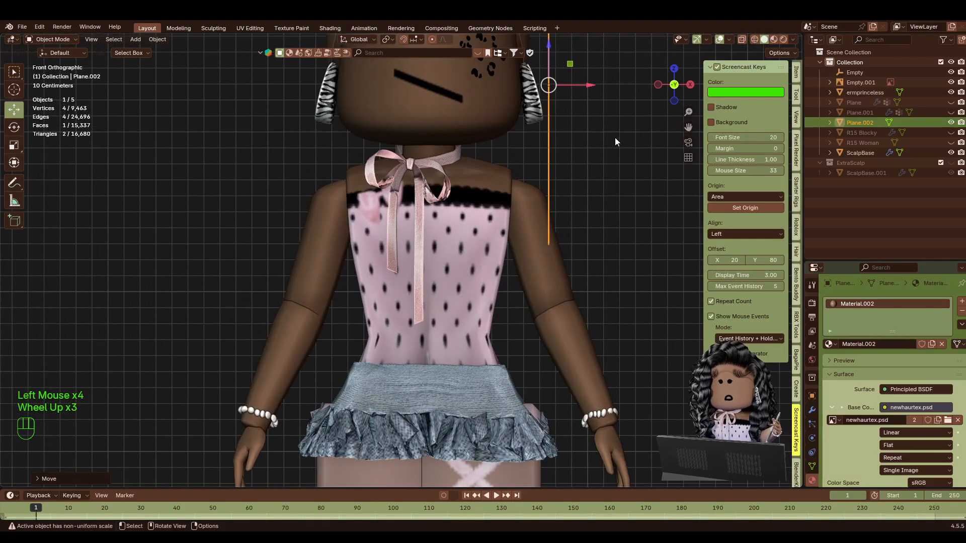
left_click_drag(689, 127, 660, 395)
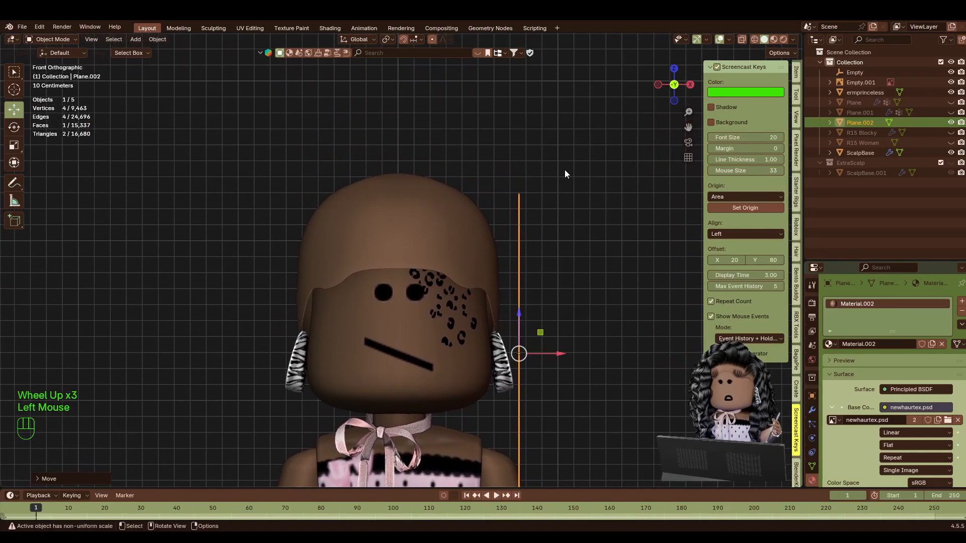
key("Tab")
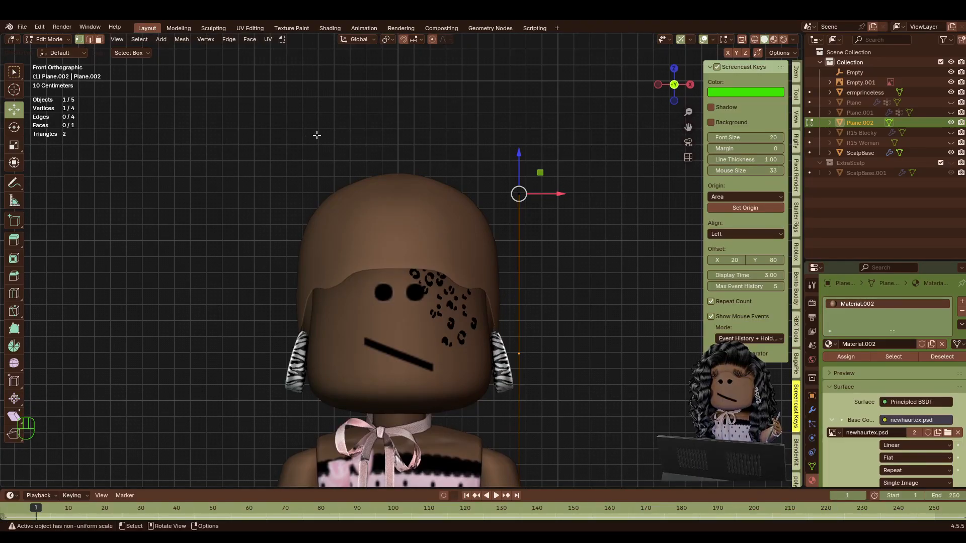
key("Tab")
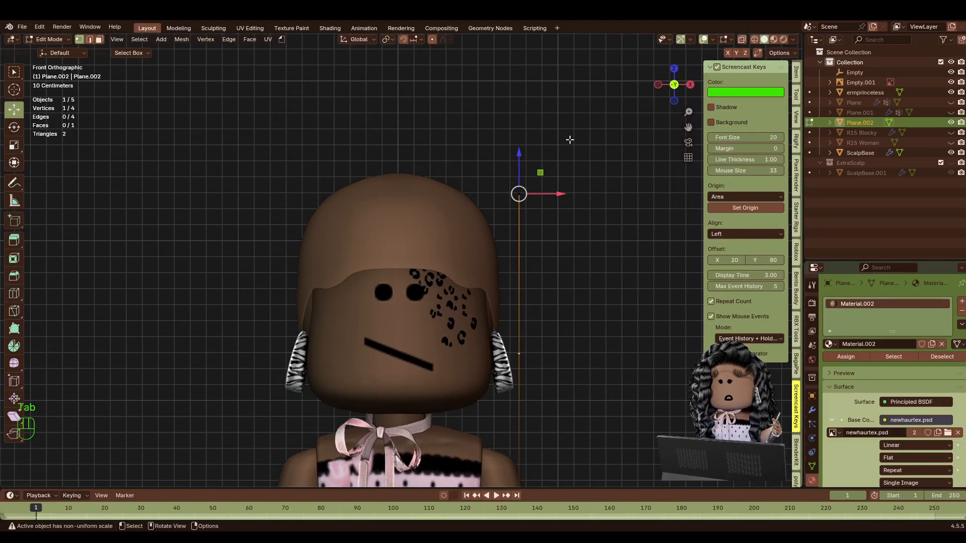
left_click(741, 40)
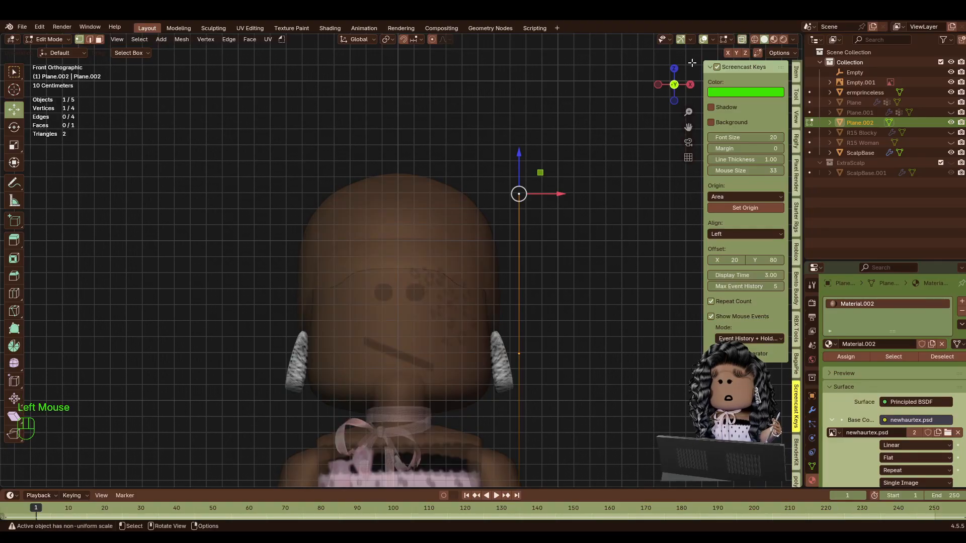
left_click(123, 154)
left_click_drag(453, 139, 600, 227)
left_click_drag(417, 148, 620, 272)
Extrude the strip's top edge inward along X to the middle of the head and raise it along Z above the crown.
left_click(691, 85)
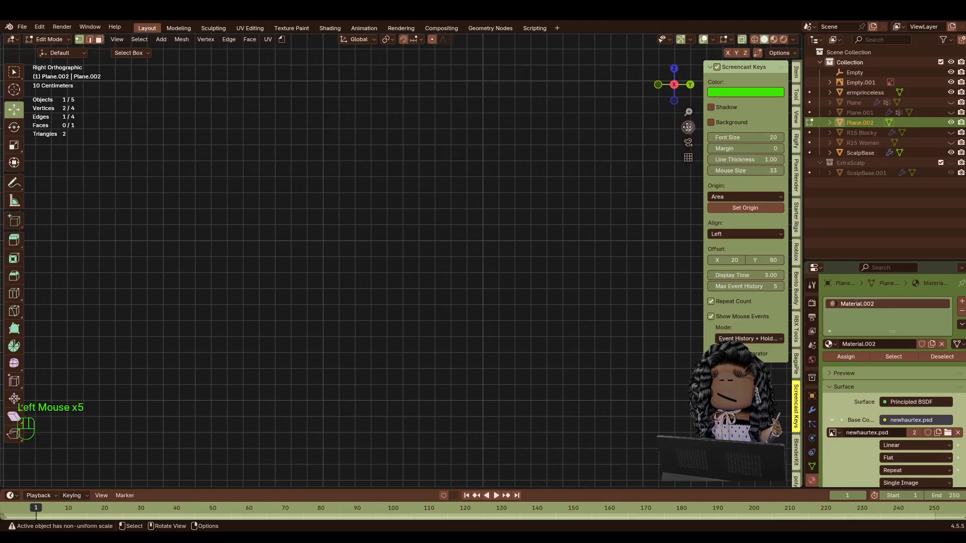
left_click_drag(689, 127, 647, 134)
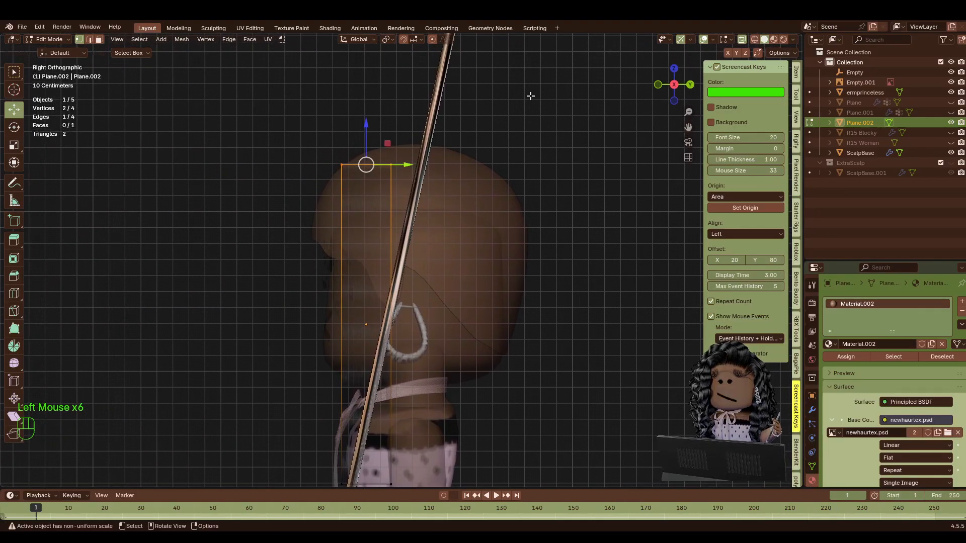
left_click(658, 85)
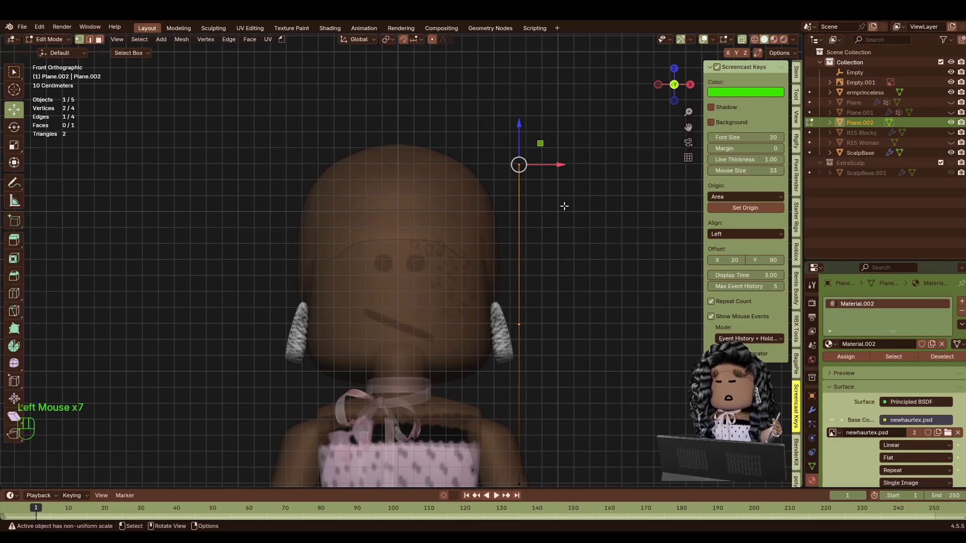
key("e")
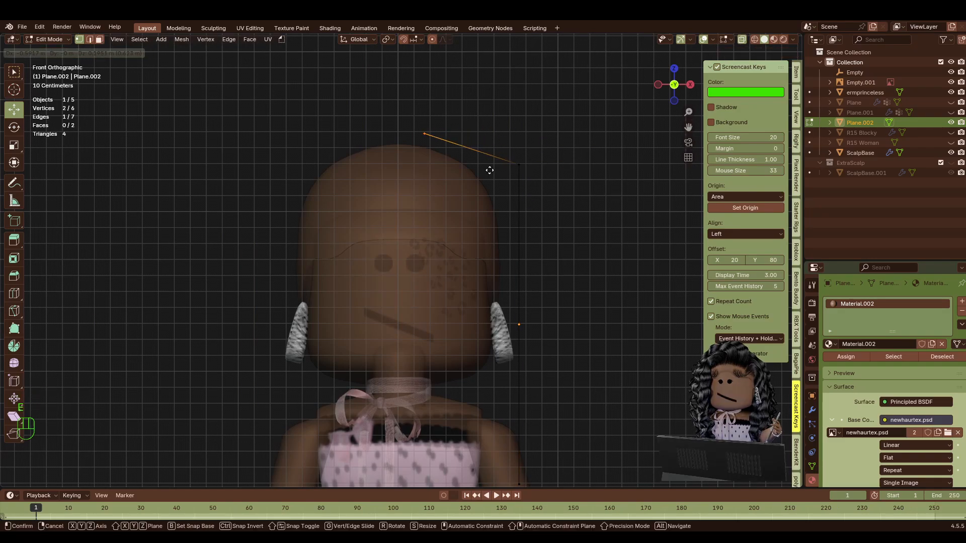
key("x")
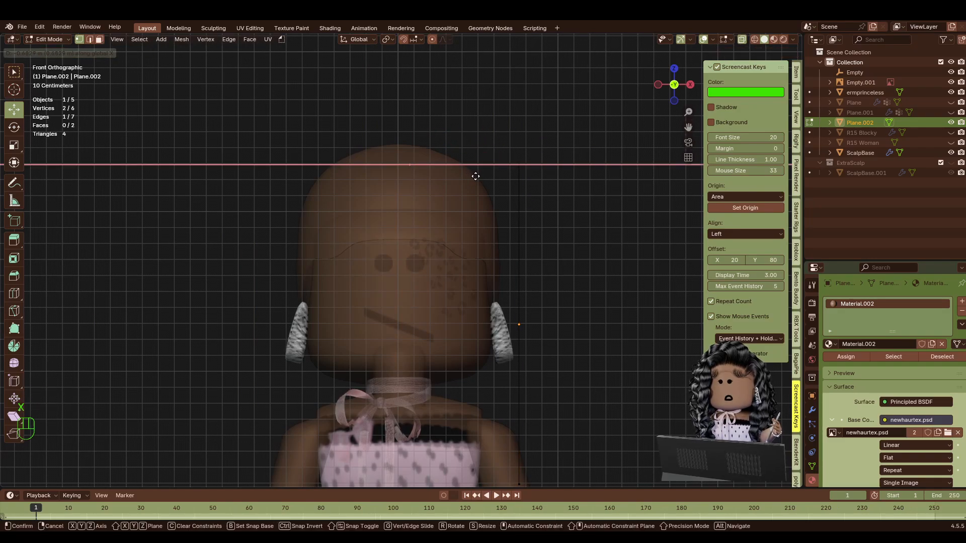
left_click(466, 175)
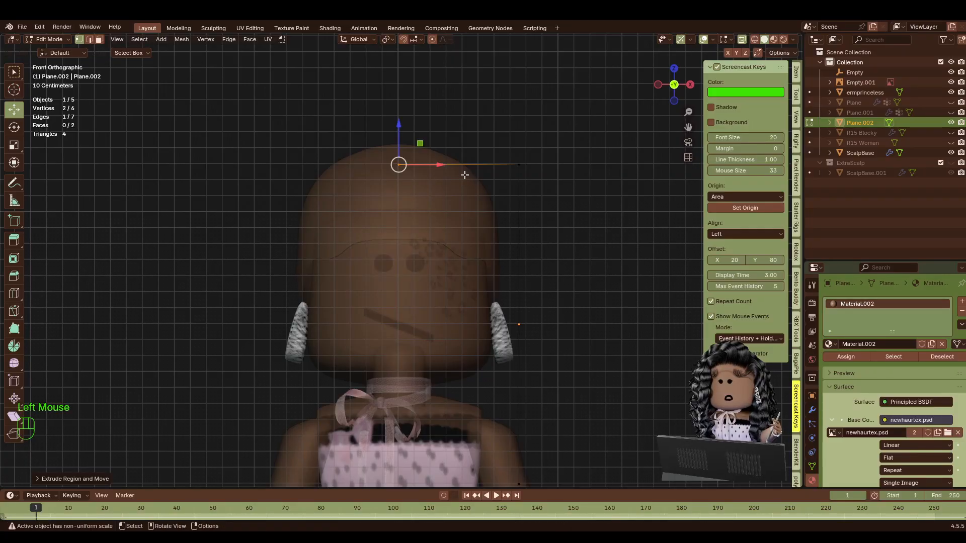
left_click_drag(398, 131, 400, 103)
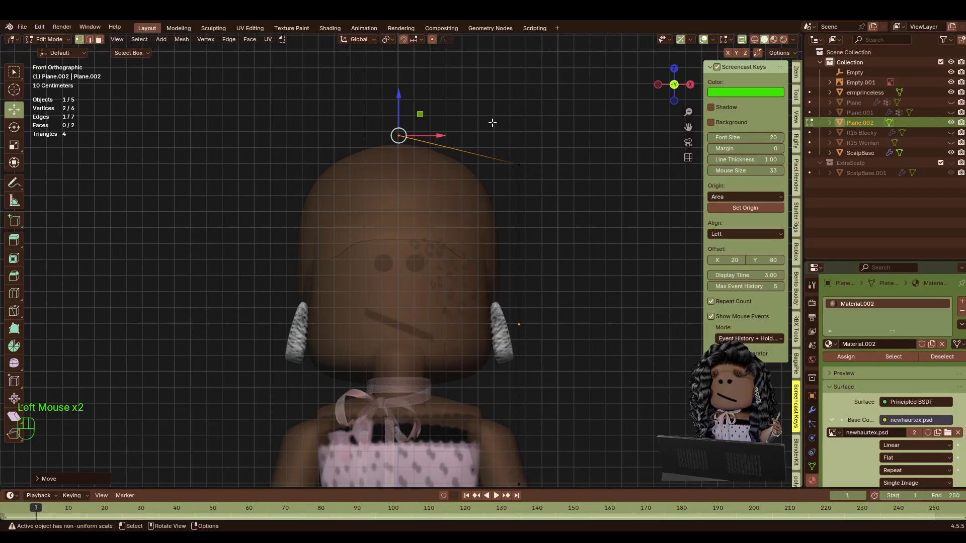
Select the strip's bend edge beside the crown and move it inward along X, closer to the scalp.
left_click_drag(582, 216, 492, 102)
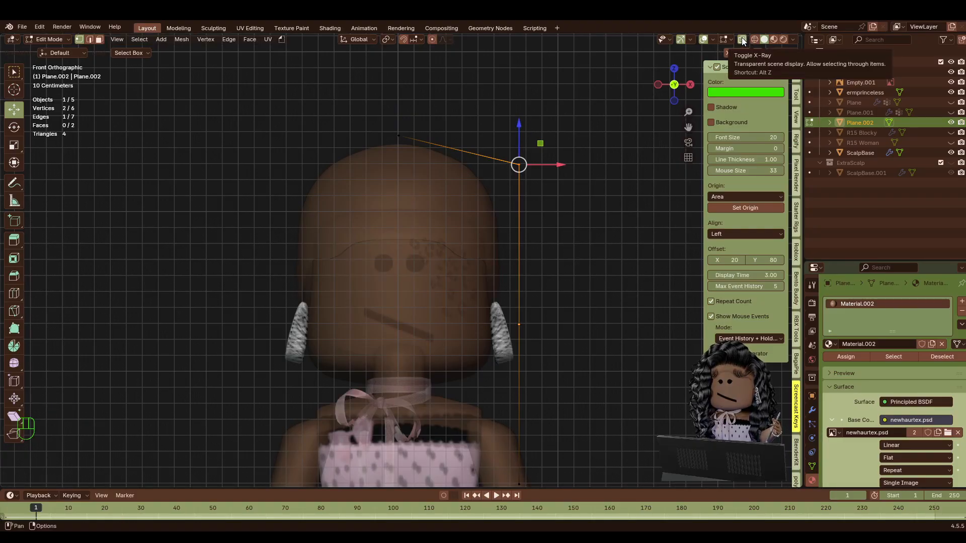
left_click(512, 150)
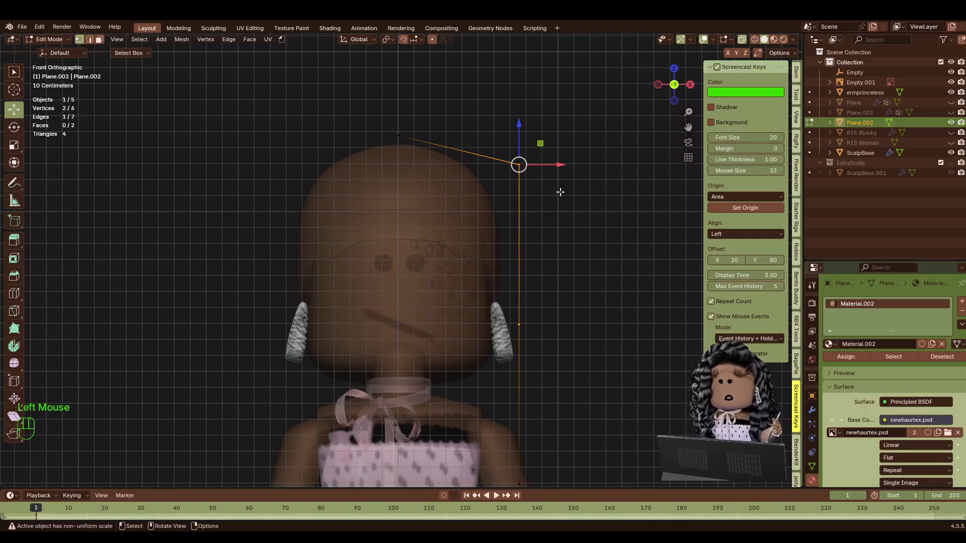
left_click_drag(561, 166, 543, 162)
Add a single loop cut across the middle of the strip's upper section over the crown.
left_click(42, 306)
left_click(14, 293)
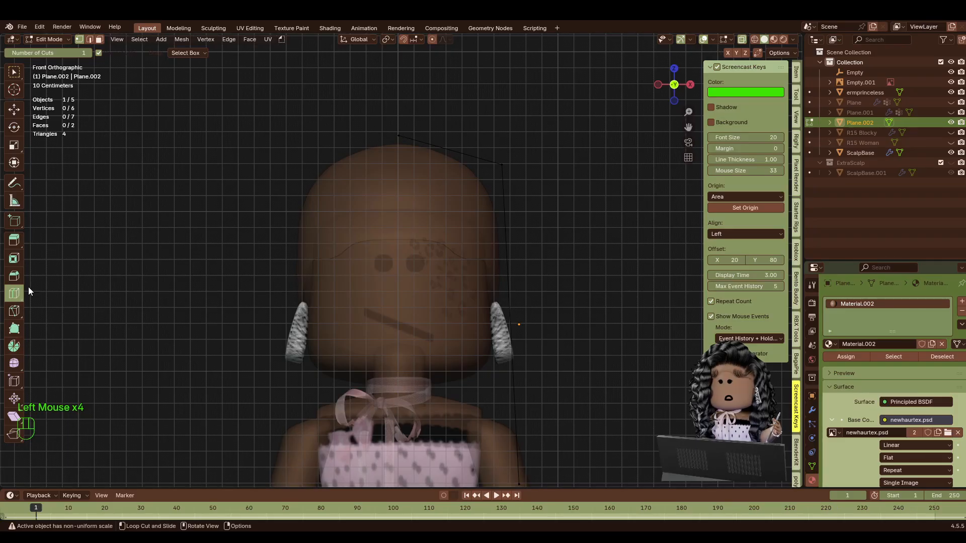
left_click(679, 92)
left_click_drag(678, 94, 679, 96)
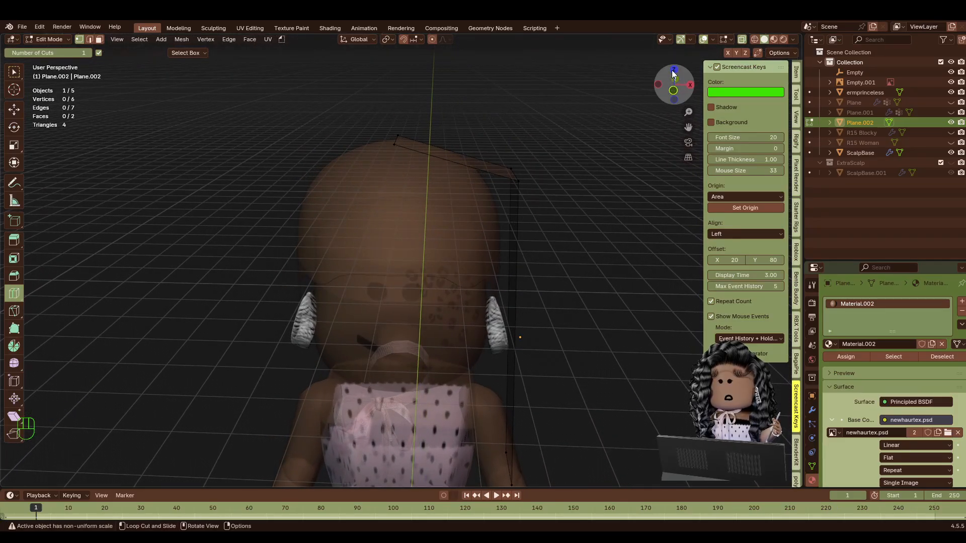
left_click(458, 156)
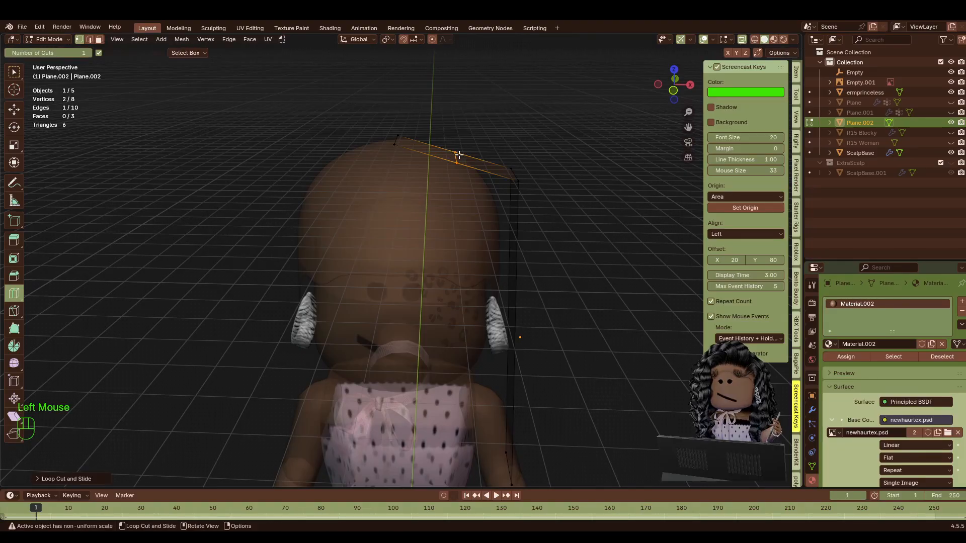
Turn off X-ray and add a loop cut across the strip's vertical section, slid upward to just above ear level.
left_click(742, 40)
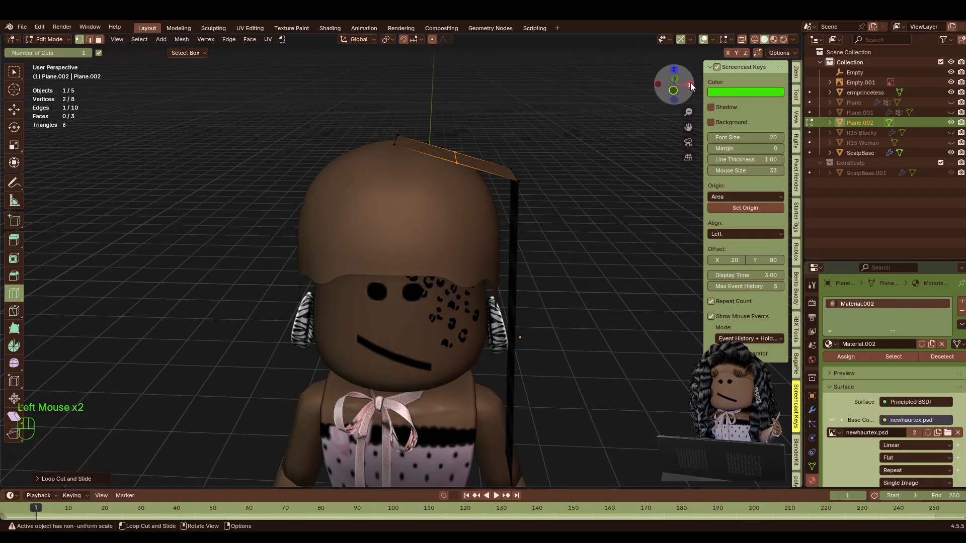
left_click_drag(674, 84, 639, 96)
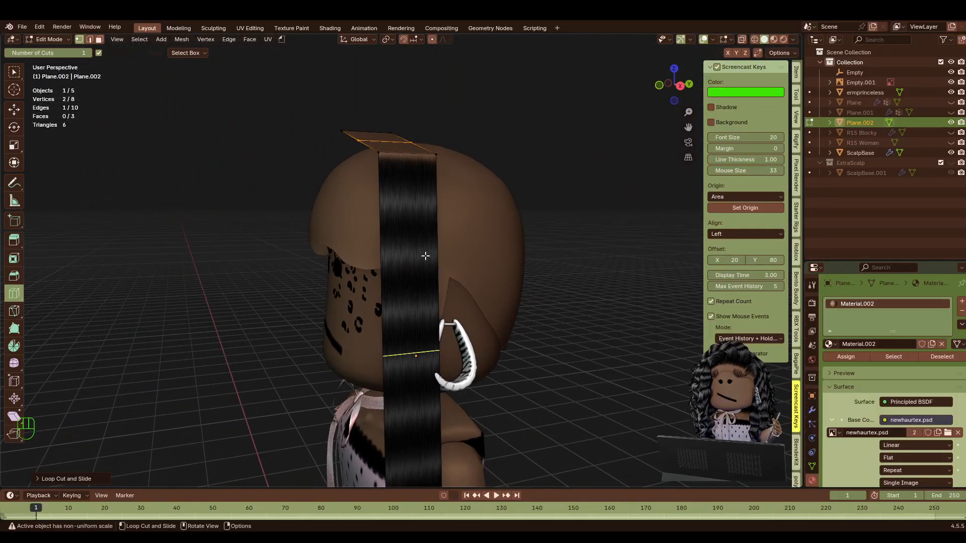
left_click_drag(425, 257, 431, 230)
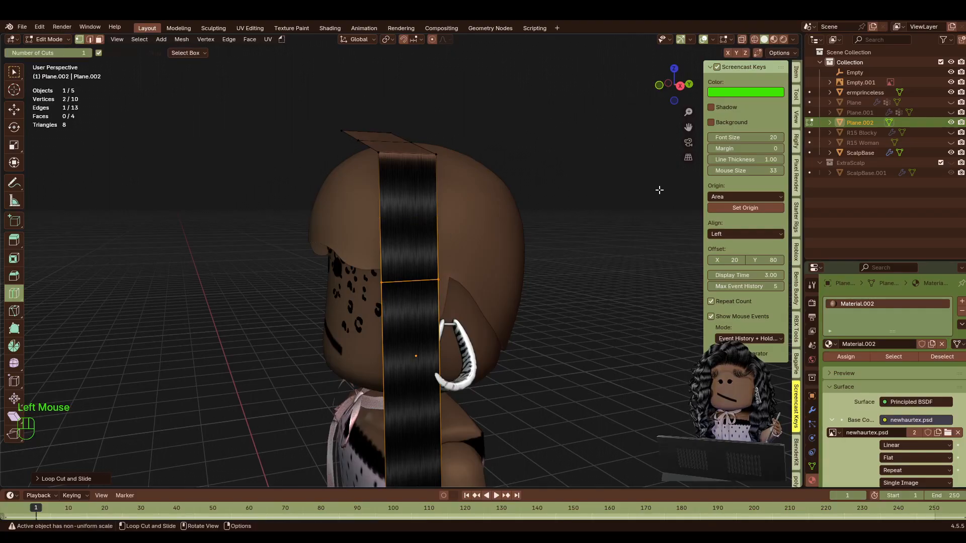
Add a Subdivision Surface modifier with viewport level 2 to the hair strip and shade it smooth.
mouse_move(686, 100)
left_mouse_down()
mouse_move(730, 98)
mouse_move(682, 108)
left_mouse_up()
key("Tab")
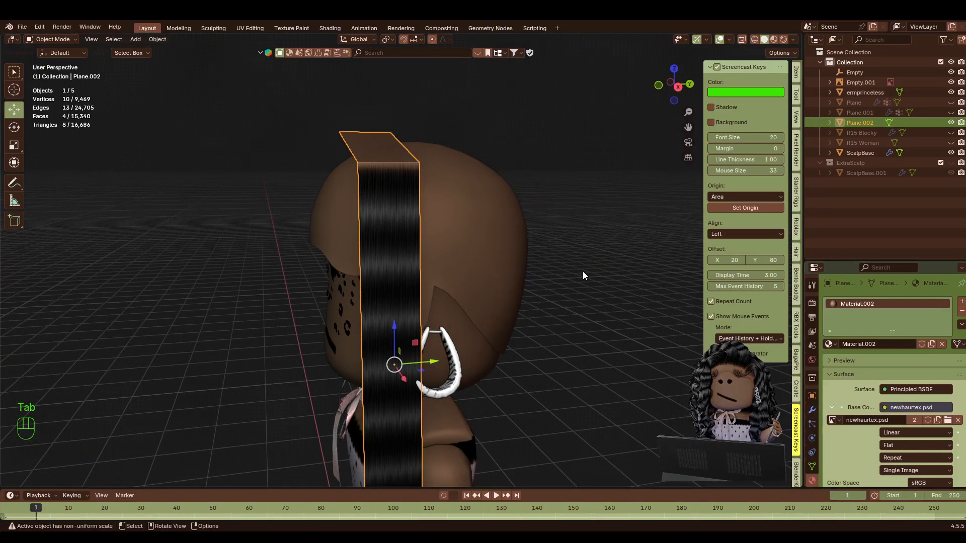
left_click(813, 411)
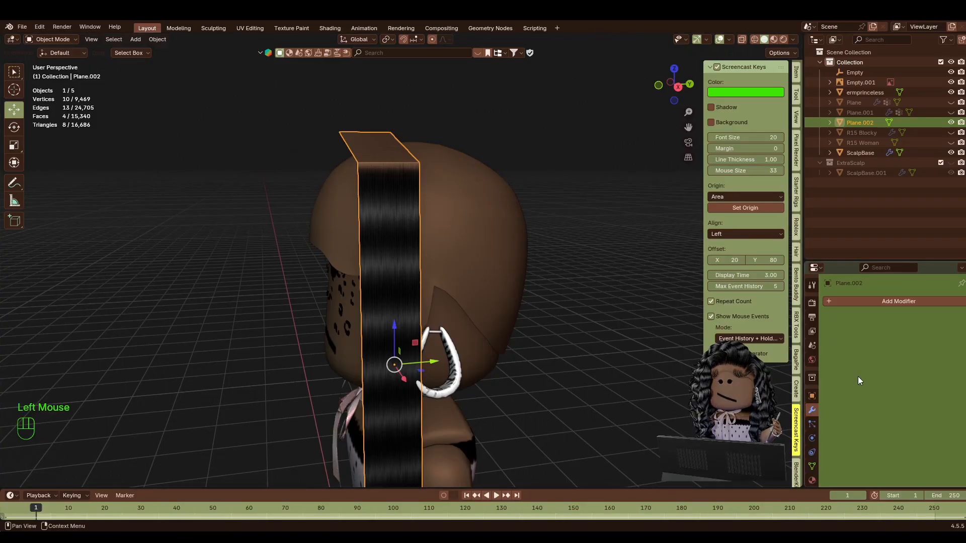
left_click(861, 303)
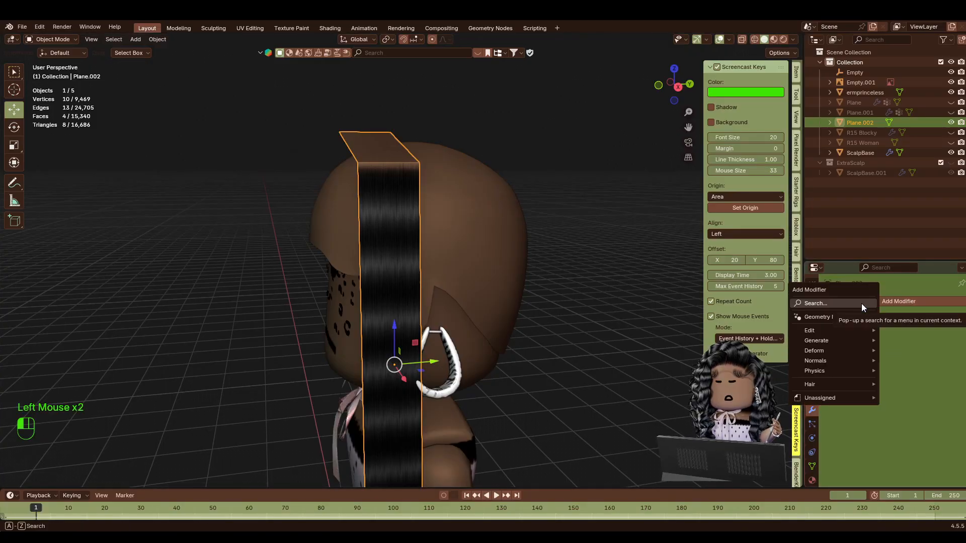
left_click(861, 304)
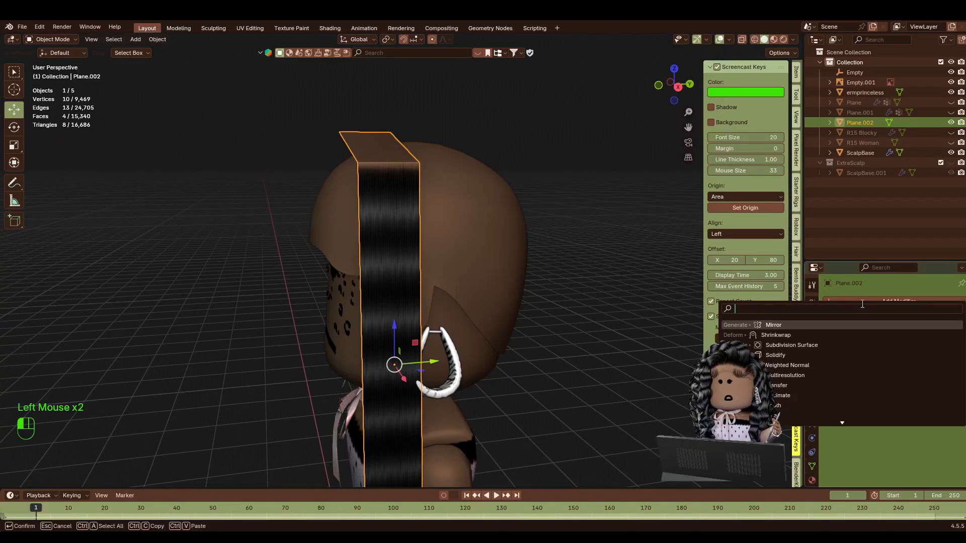
left_click(799, 347)
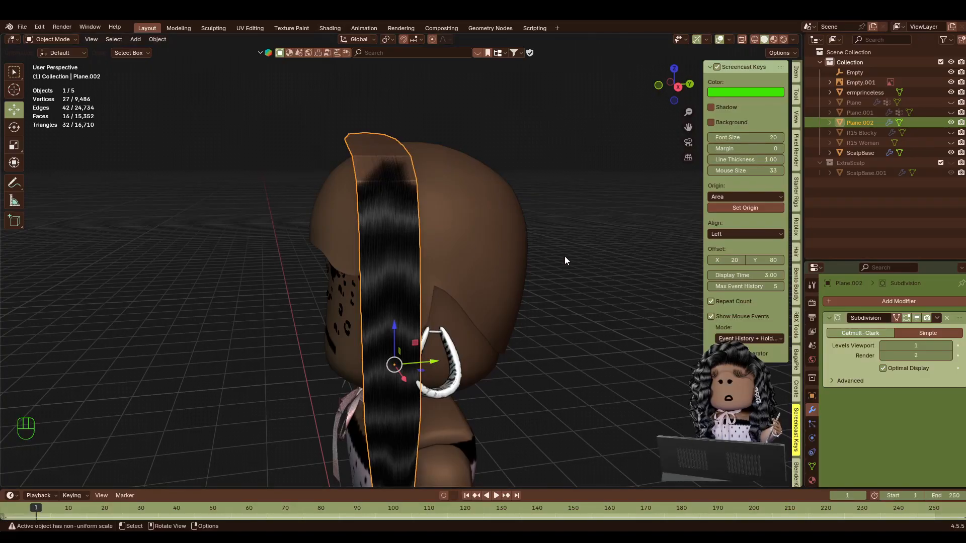
left_click(948, 346)
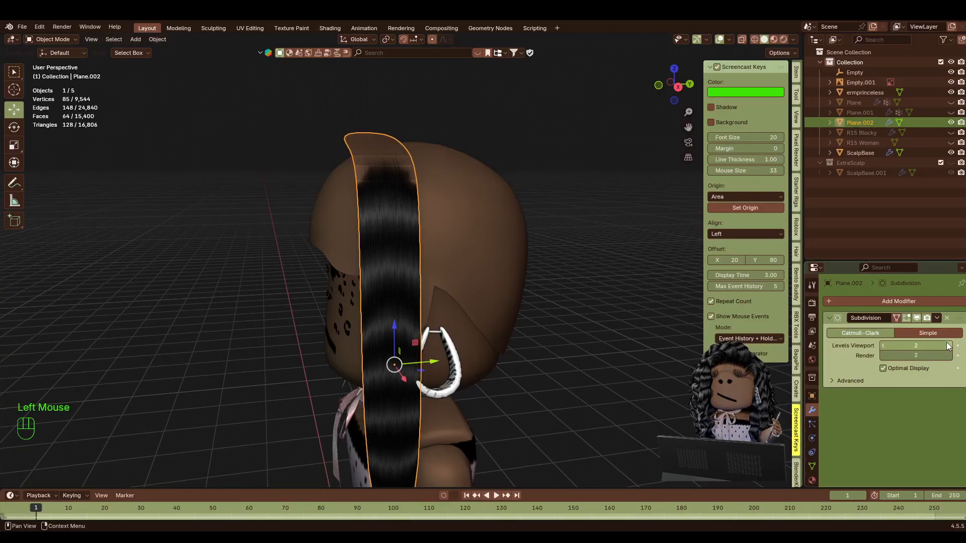
right_click(440, 168)
left_click(440, 167)
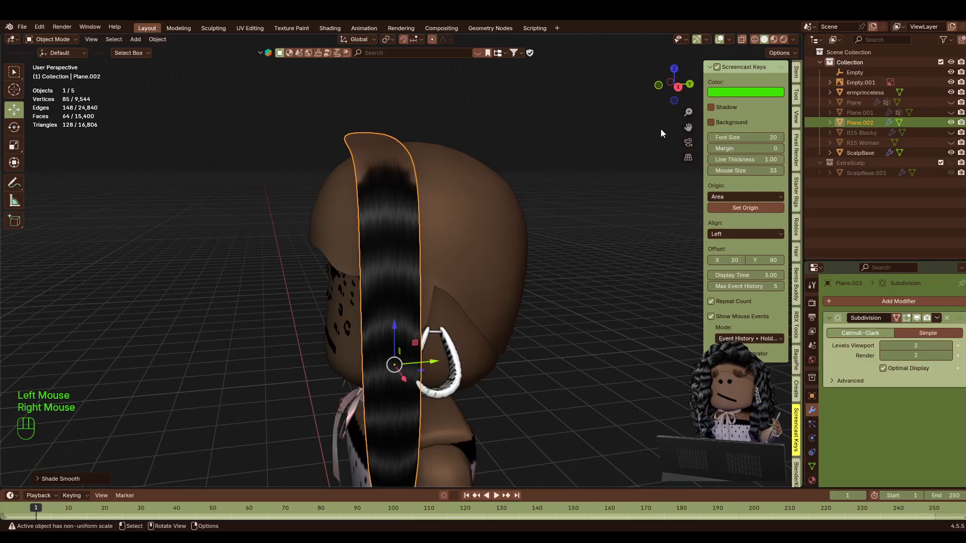
Select the strip's inner end edge in edit mode and lower it along Z onto the crown, fine-tuning its height.
left_click_drag(672, 80, 587, 201)
left_click_drag(688, 86, 477, 185)
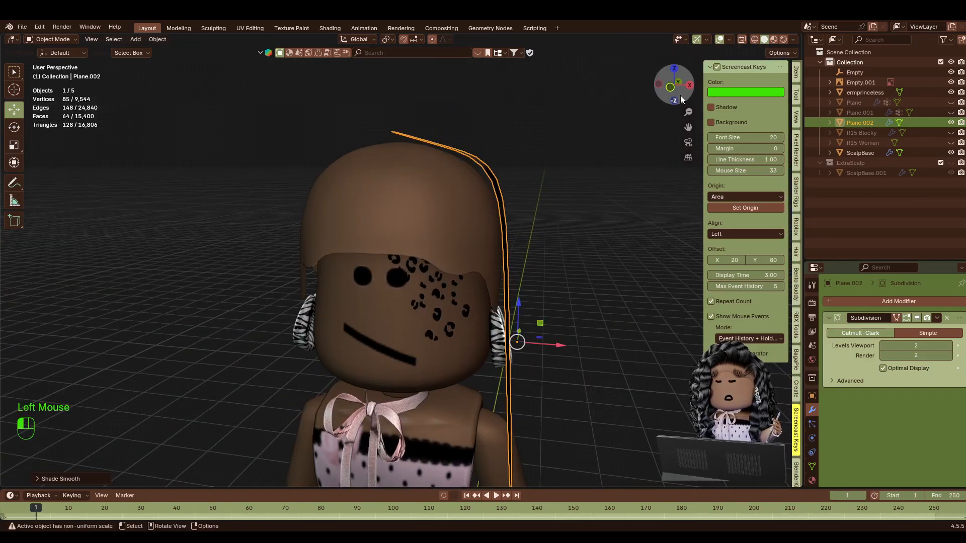
key("Tab")
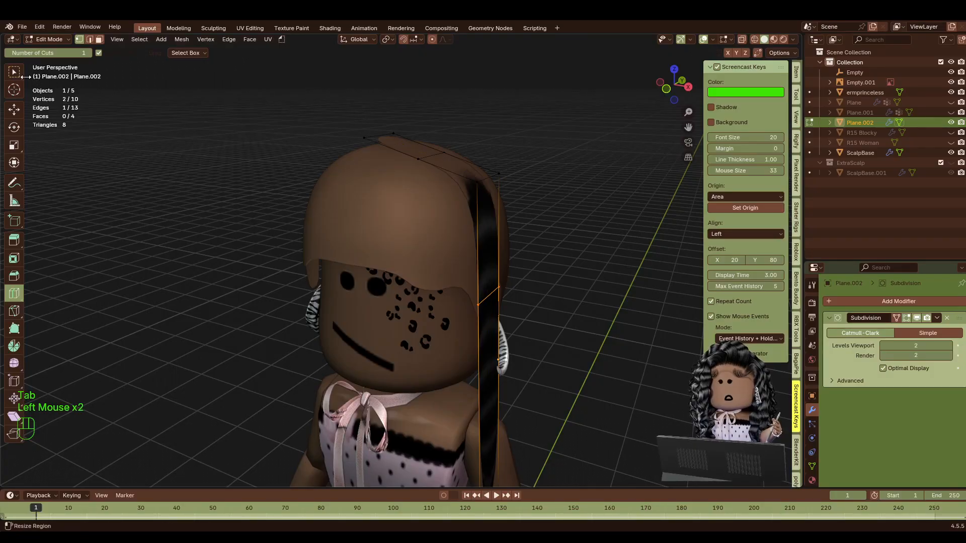
left_click(14, 109)
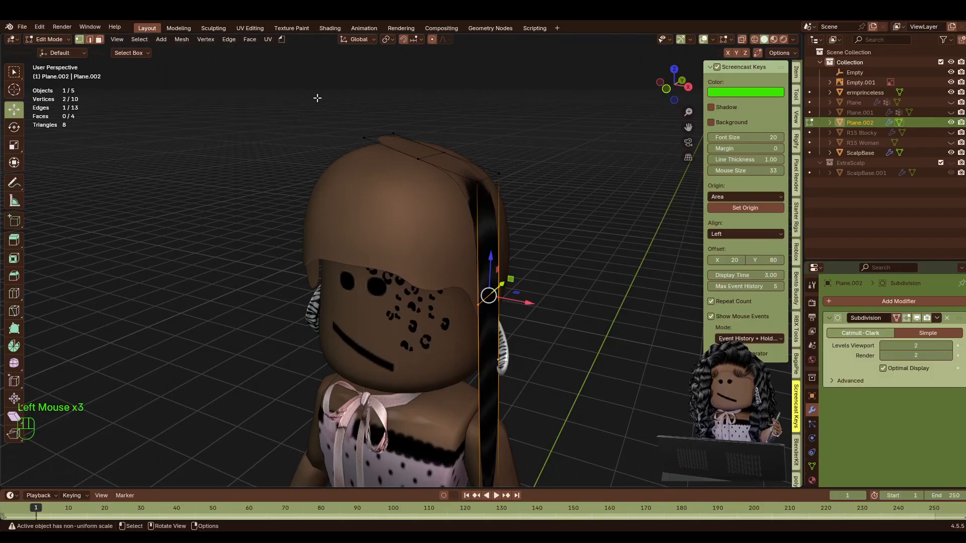
left_click_drag(322, 96, 401, 179)
left_click_drag(377, 89, 375, 106)
left_click_drag(678, 94, 705, 134)
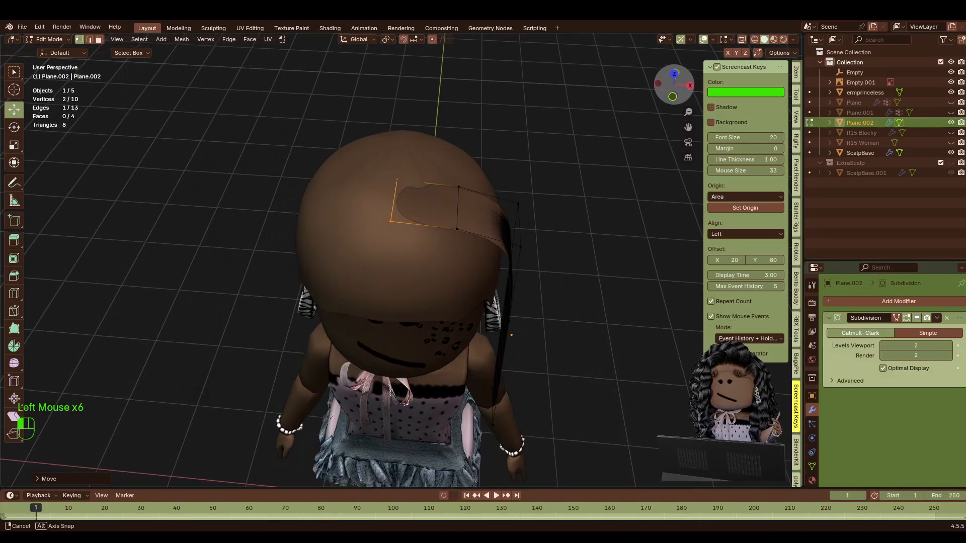
left_click_drag(397, 174, 397, 170)
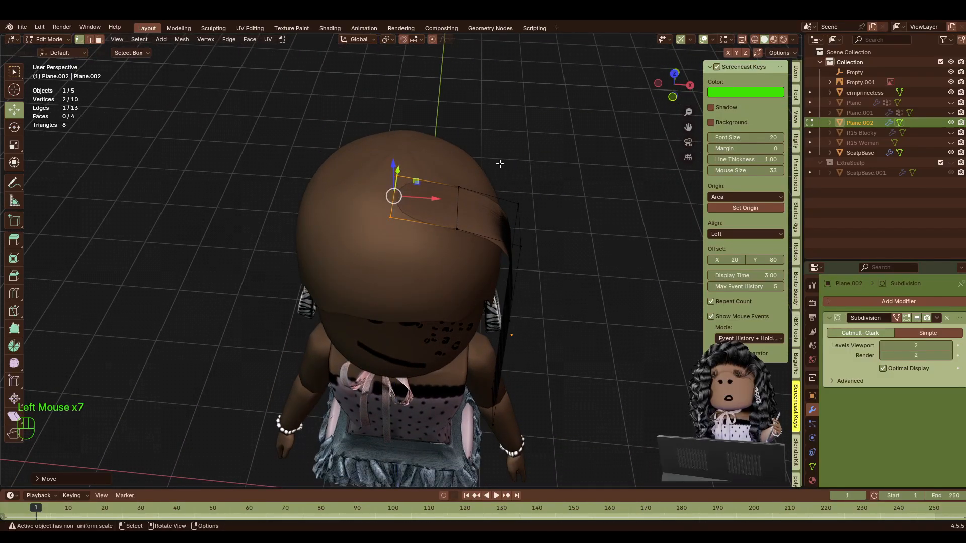
Unhide the hair pieces Plane.001 and Plane around the new strip.
left_click_drag(676, 95, 661, 71)
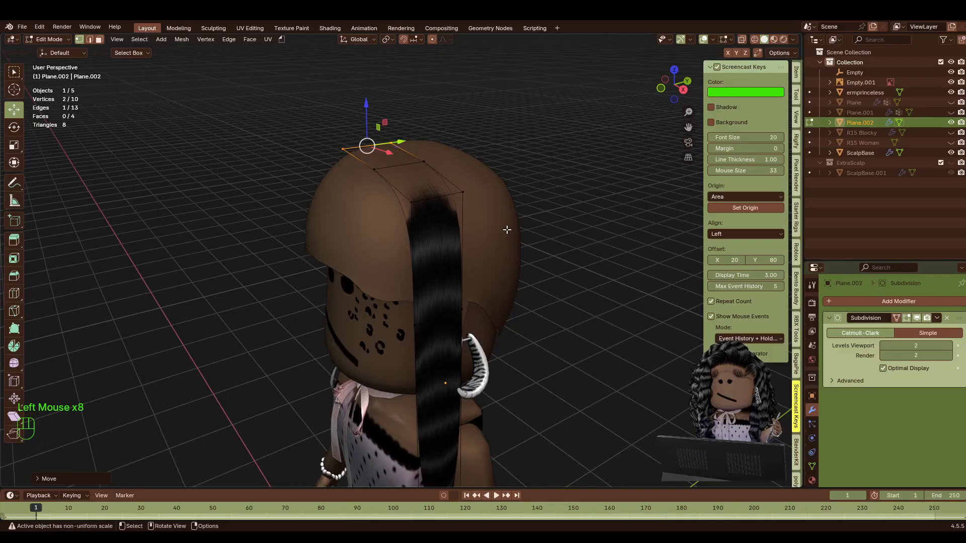
left_click(952, 112)
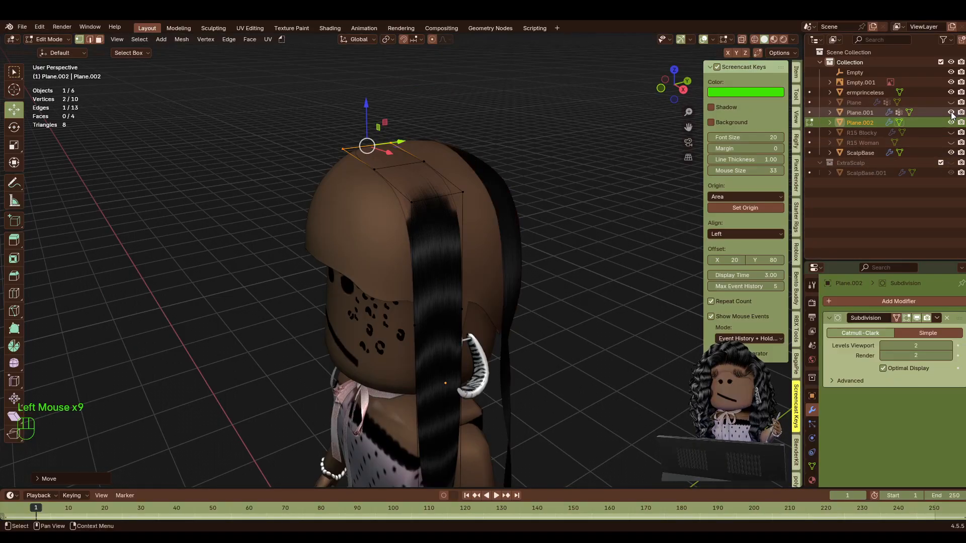
left_click(951, 103)
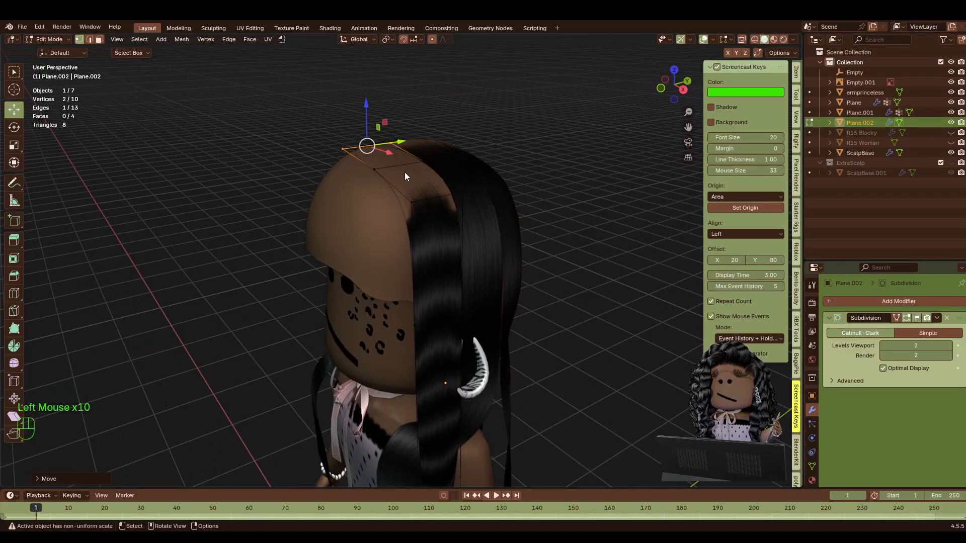
Select the whole hair strip mesh and move it slightly forward along Y.
key("a")
mouse_move(437, 272)
left_mouse_down()
mouse_move(384, 281)
mouse_move(445, 254)
left_mouse_up()
left_click(597, 155)
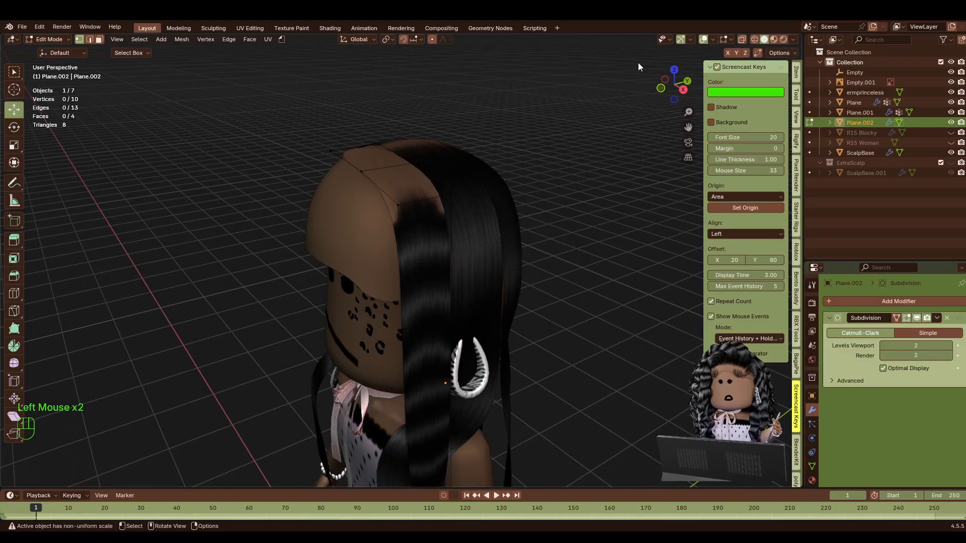
Select the strip's outer corner edge from the side and move it backward along Y toward the back hair.
left_click_drag(671, 82, 627, 61)
left_click_drag(393, 250, 272, 294)
left_click_drag(374, 272, 385, 271)
left_click(370, 173)
left_click(364, 148)
left_click(306, 148, "shift")
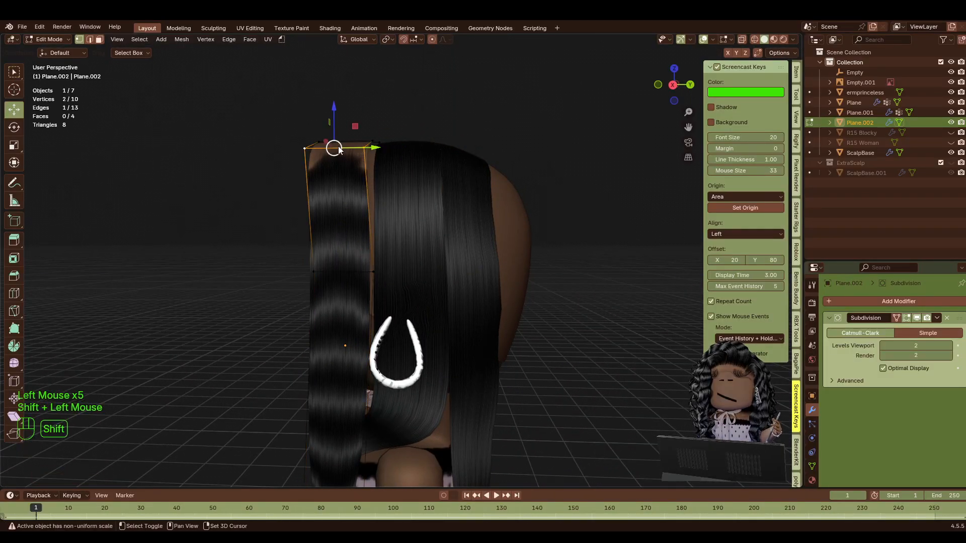
left_click_drag(376, 151, 386, 155)
left_click_drag(673, 84, 677, 99)
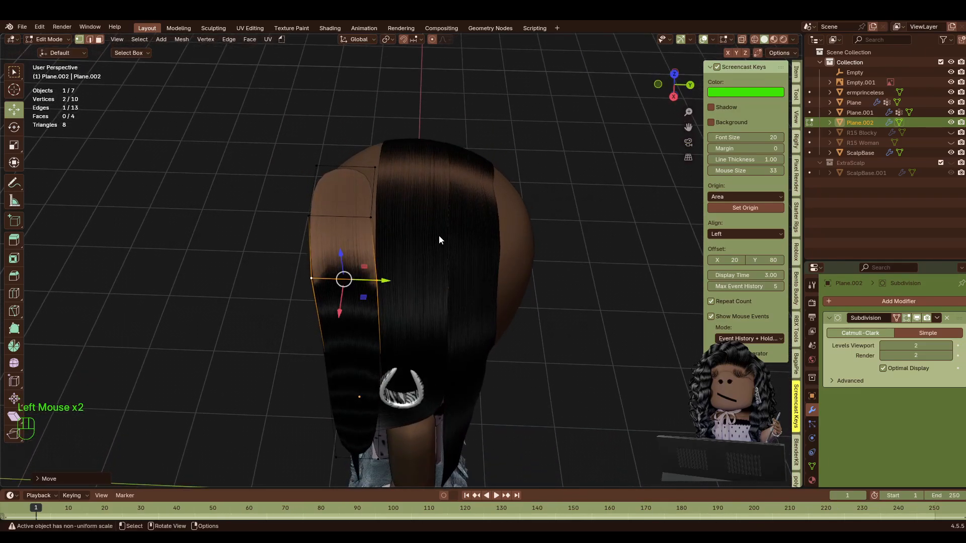
Shift the strip's mid-crown edge and inner end edge backward along Y to line up with the corner edge.
left_click(352, 217)
left_click_drag(383, 217, 393, 217)
left_click(352, 166)
left_click_drag(392, 165, 400, 162)
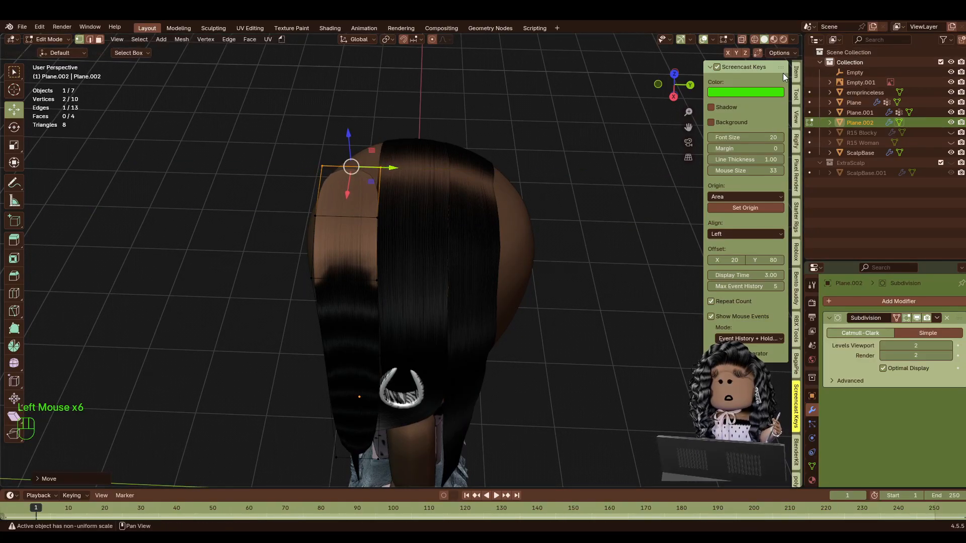
Set the mean vertex crease of the strip's inner end edge to 1.00.
left_click(795, 72)
left_click_drag(732, 157, 733, 160)
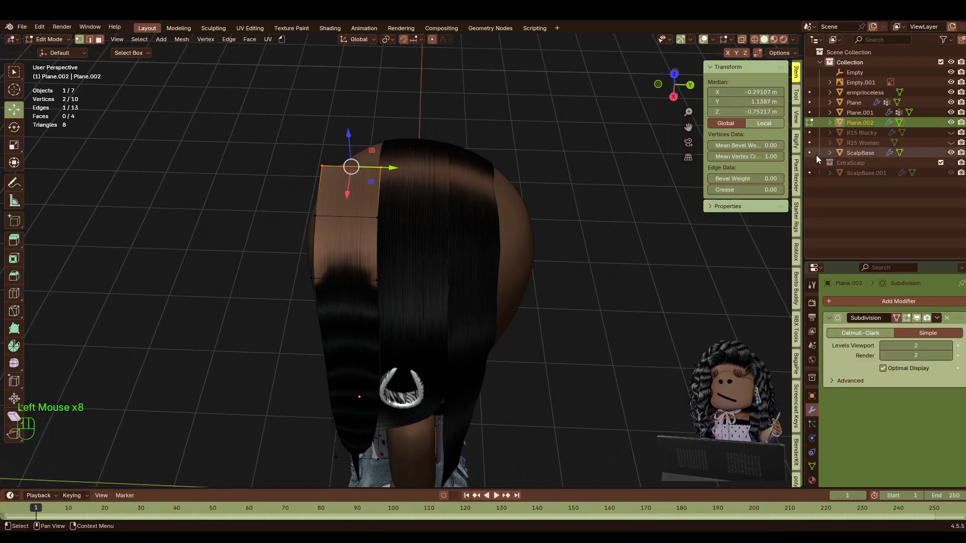
left_click(627, 198)
Select the strip's outer corner vertices from the front and move them inward along X, closer to the scalp.
left_click_drag(685, 95, 660, 123)
key("a")
left_click(572, 274)
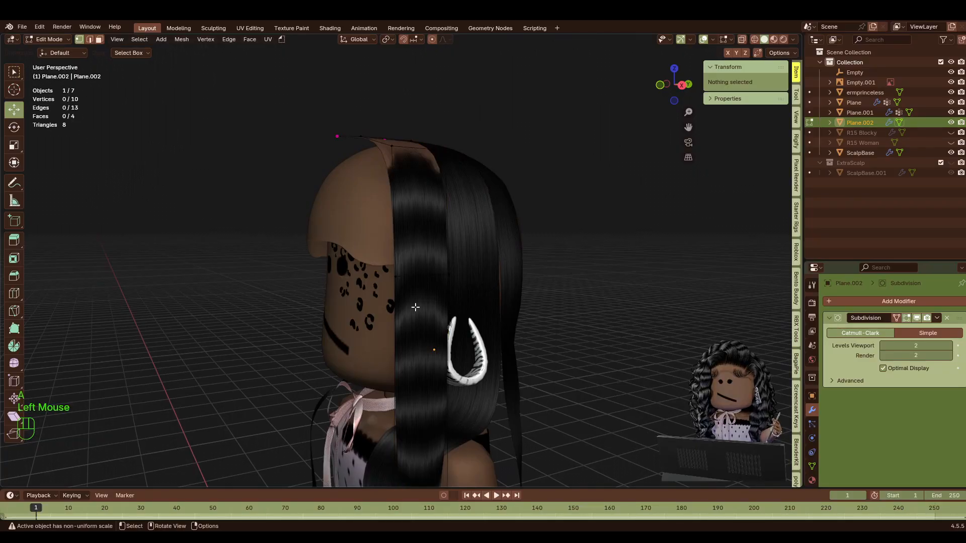
left_click_drag(474, 296, 422, 275)
left_click_drag(675, 81, 753, 83)
left_click_drag(565, 208, 476, 125)
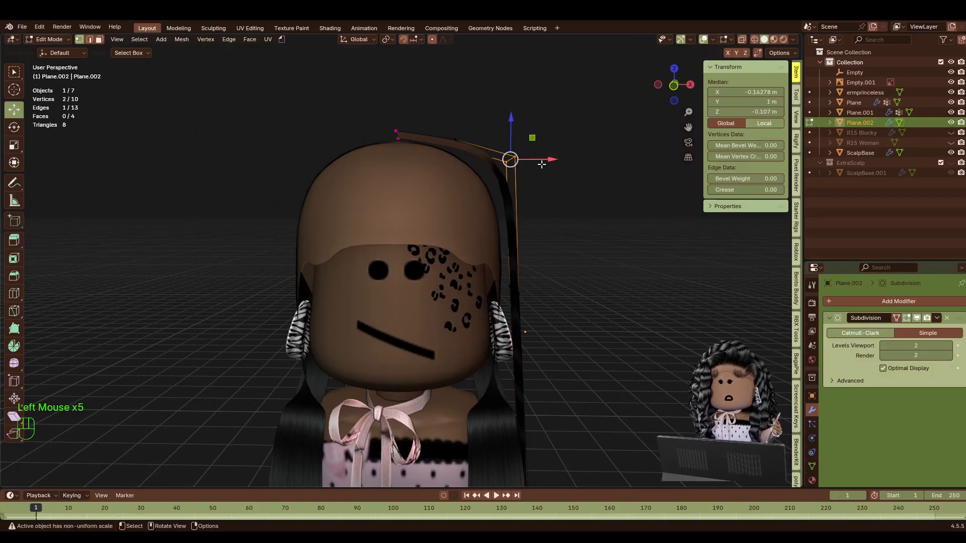
left_click_drag(542, 158, 522, 160)
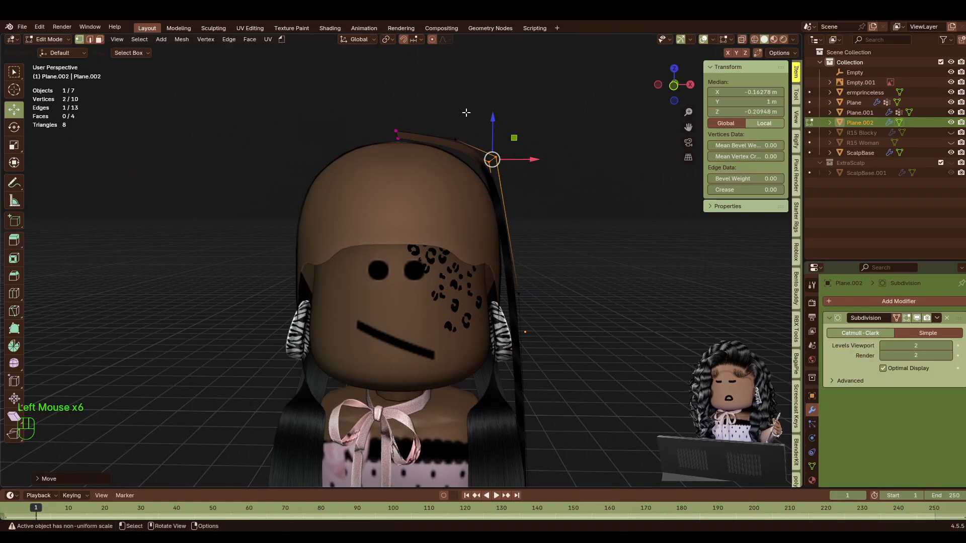
left_click(439, 101)
Reselect the two corner vertices at the top of the hanging section and nudge them slightly outward along X.
left_click_drag(540, 351, 544, 288)
left_click_drag(674, 84, 619, 87)
left_click(453, 240)
left_click(391, 170)
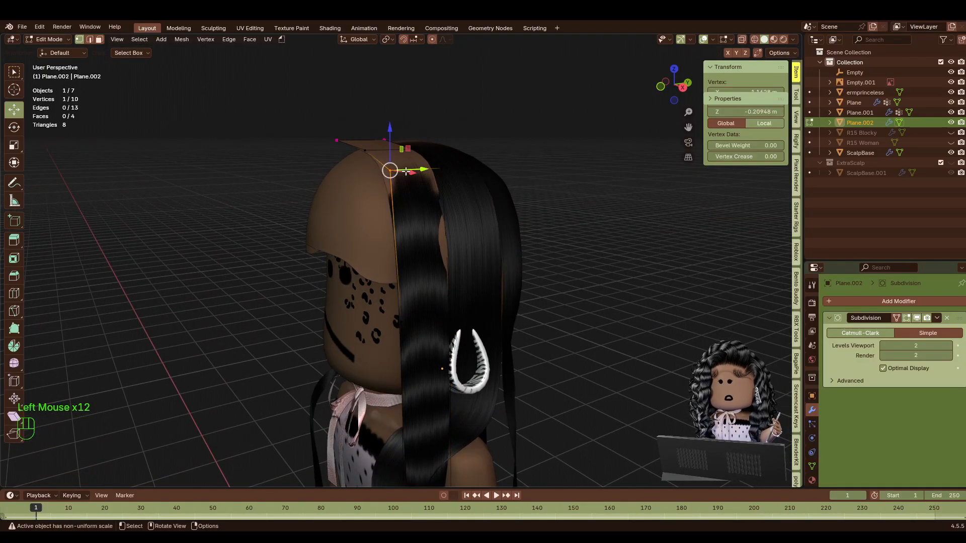
left_click(442, 171, "shift")
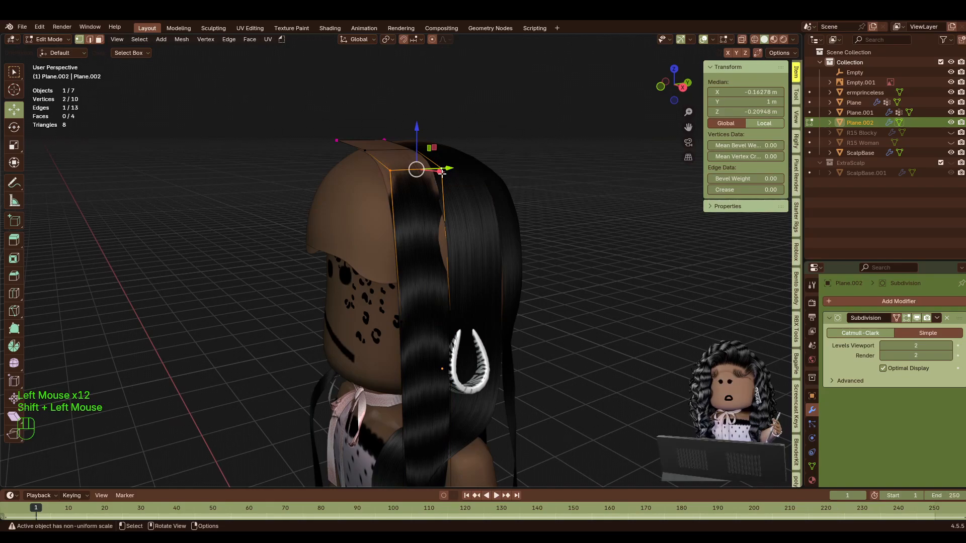
left_click_drag(439, 174, 444, 175)
left_click(572, 137)
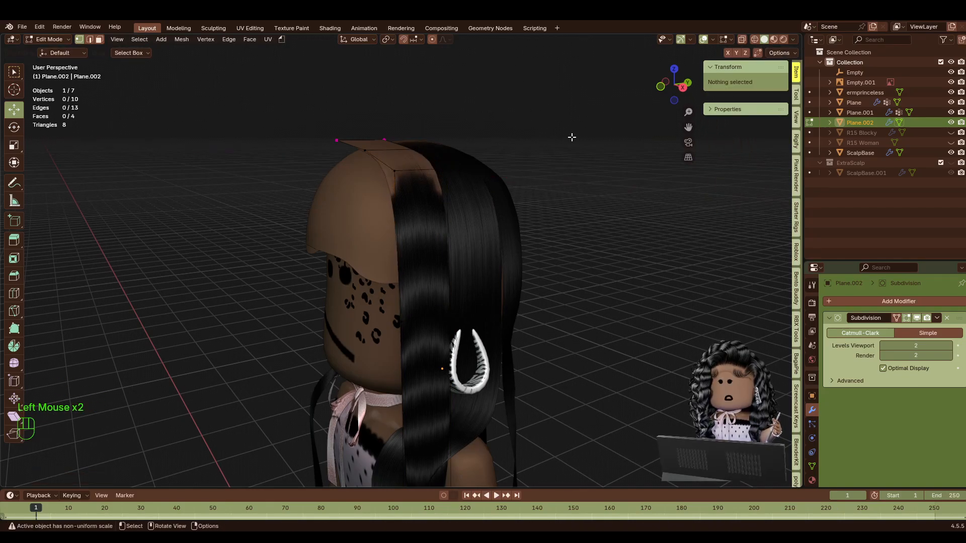
Lower the front vertex of the strip's inner end along Z onto the scalp.
left_click_drag(663, 89, 682, 90)
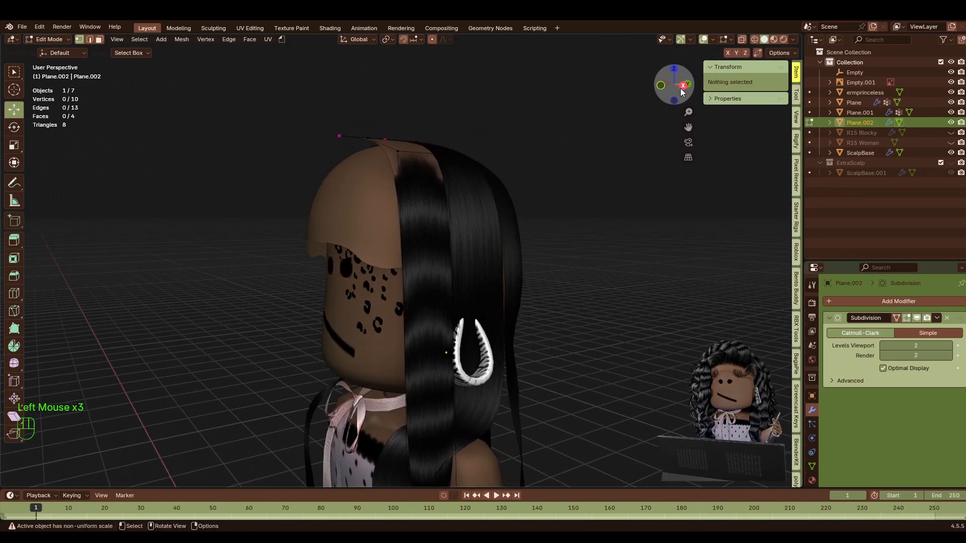
scroll(543, 271, "down", 3)
scroll(449, 176, "up", 3)
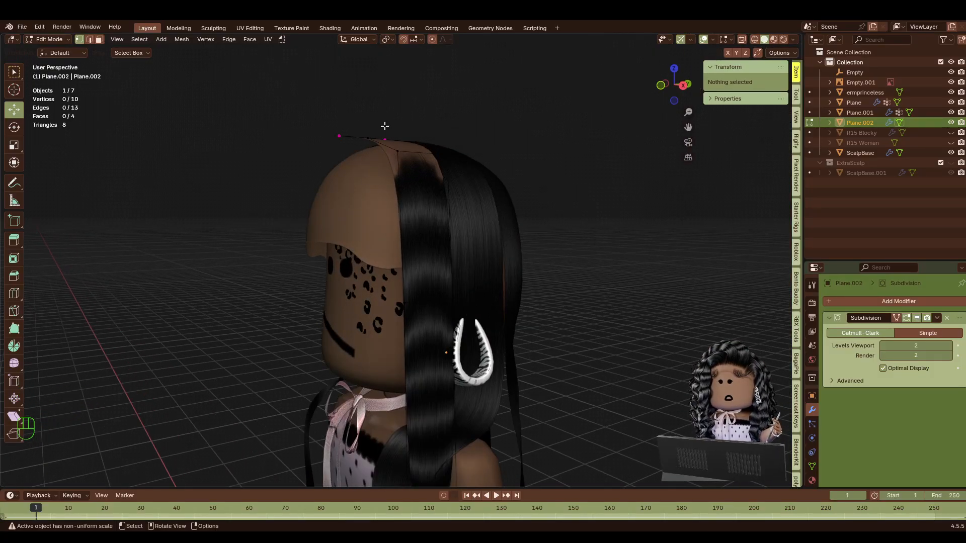
left_click_drag(332, 112, 332, 135)
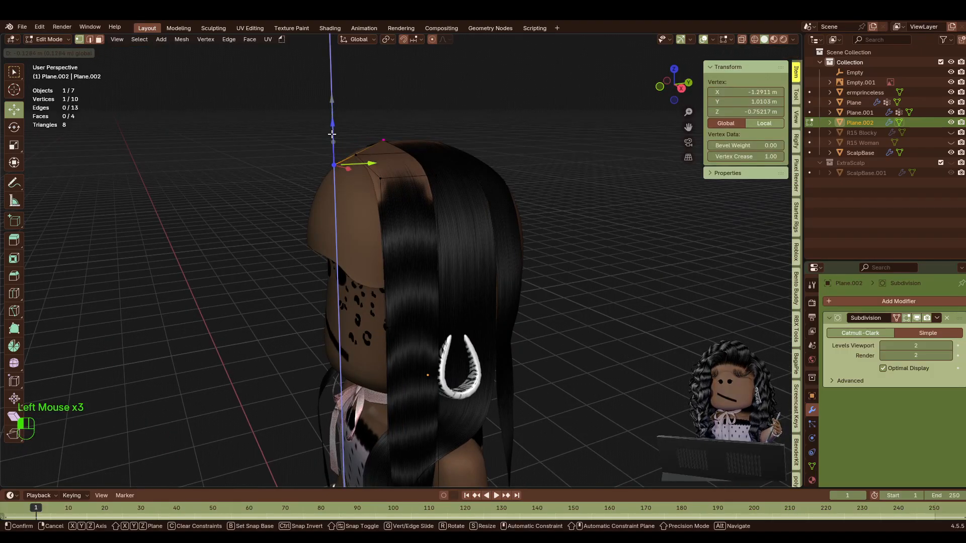
Select the two front-side vertices between mid-crown and outer corner and lower them along Z toward the scalp.
left_click_drag(674, 83, 684, 43)
left_click(371, 122)
left_click(397, 118, "shift")
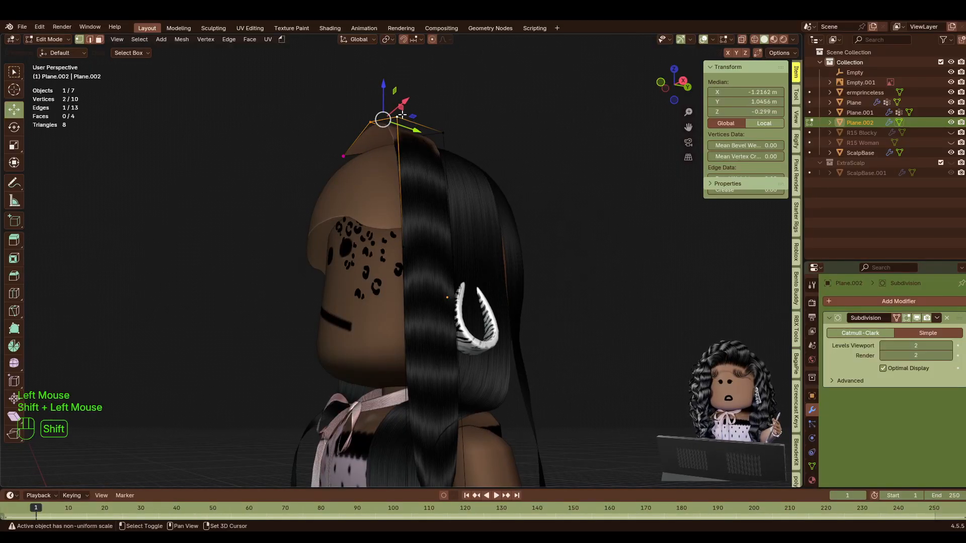
left_click_drag(387, 90, 386, 108)
left_click(500, 77)
Raise the strip's front mid-crown vertex slightly along Z so it sits above the scalp.
left_click_drag(670, 83, 621, 111)
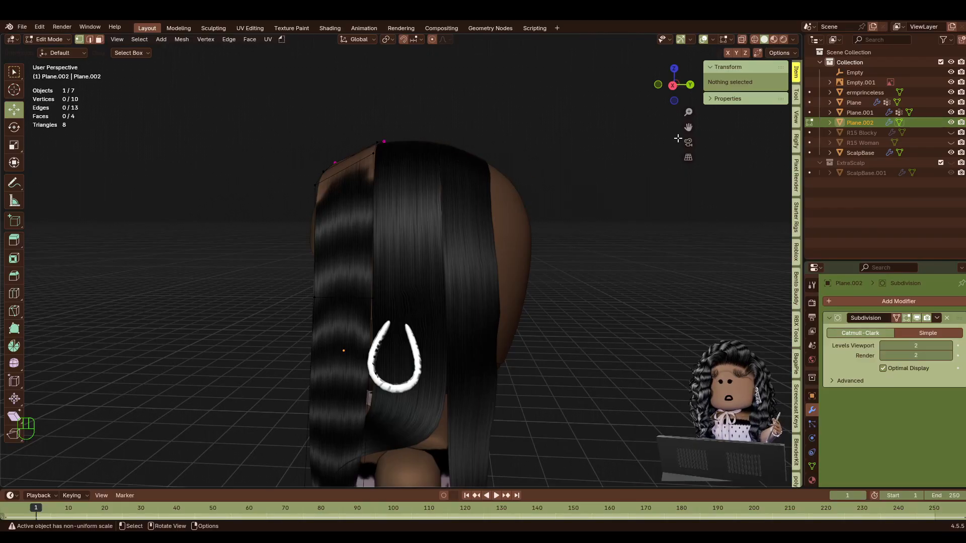
left_click_drag(677, 81, 677, 89)
left_click(435, 162)
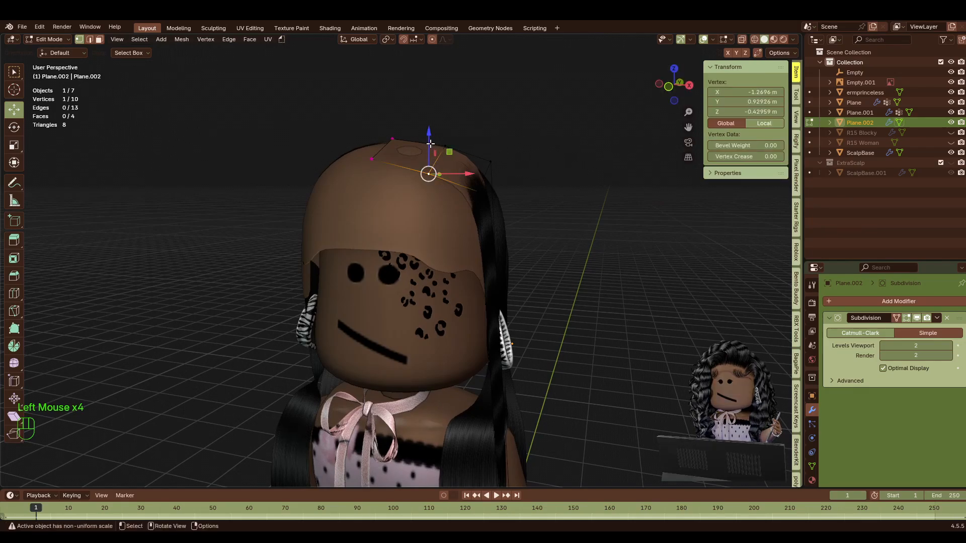
left_click_drag(435, 163, 436, 154)
scroll(584, 256, "down", 2)
scroll(558, 218, "up", 1)
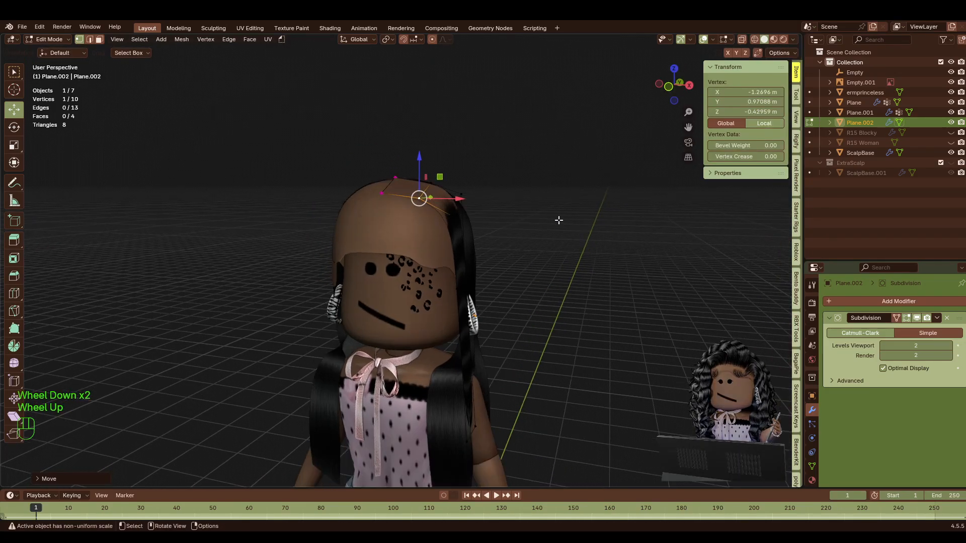
Select the strip's bottom edge and raise it along Z to shoulder height.
key("a")
left_click_drag(676, 91, 652, 86)
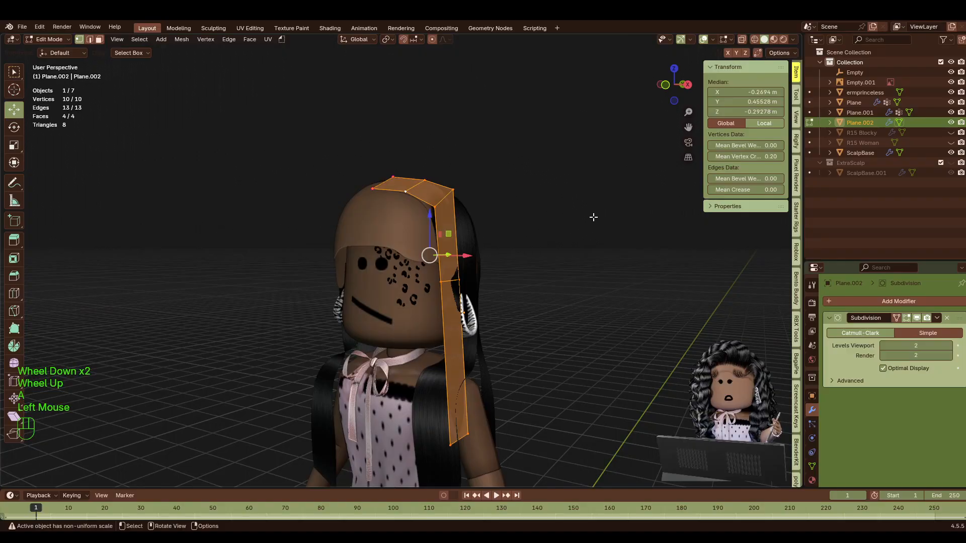
double_click(453, 406)
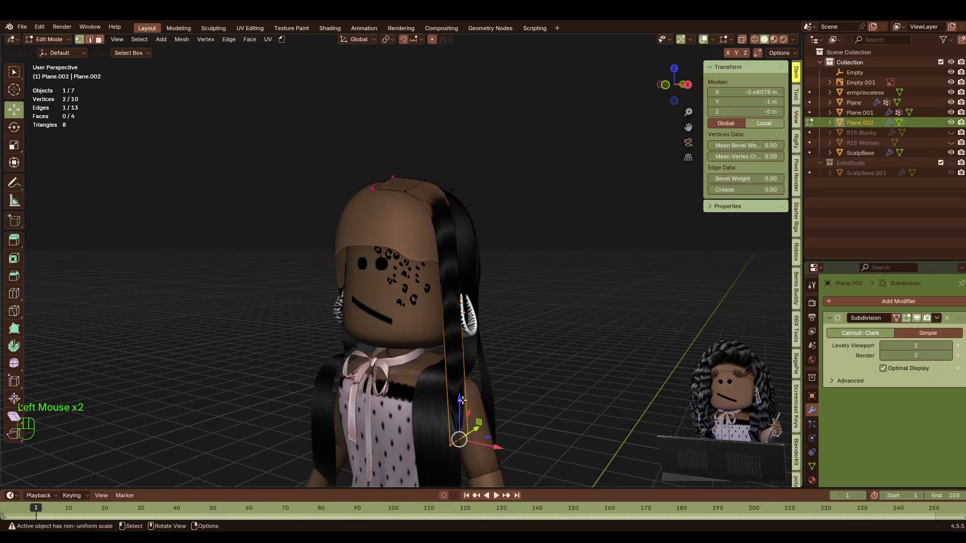
left_click_drag(462, 400, 462, 343)
Move the strip's bottom edge inward along X toward the neck and rotate it around Z.
key("shift+f")
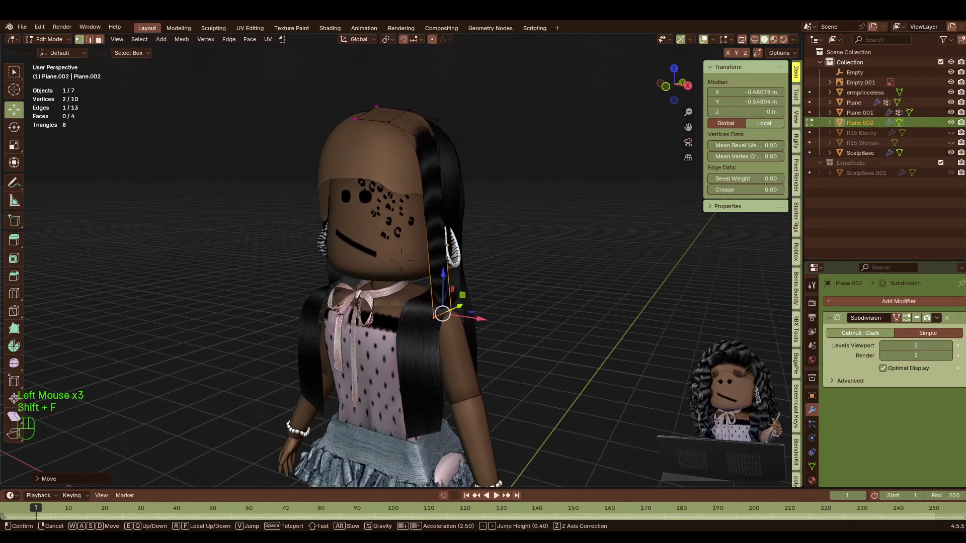
key("w")
key("w")
key("d")
left_click(447, 322)
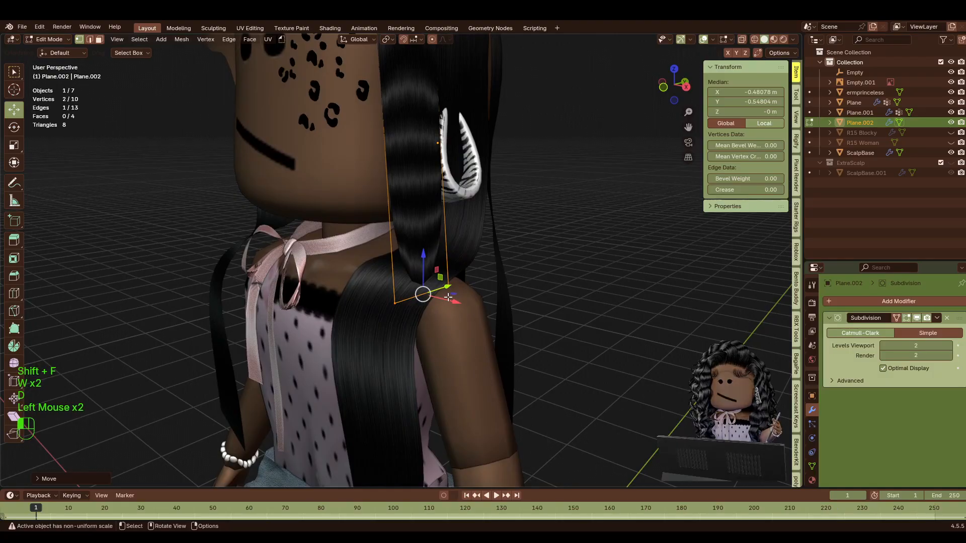
left_click_drag(448, 297, 529, 237)
key("r")
key("z")
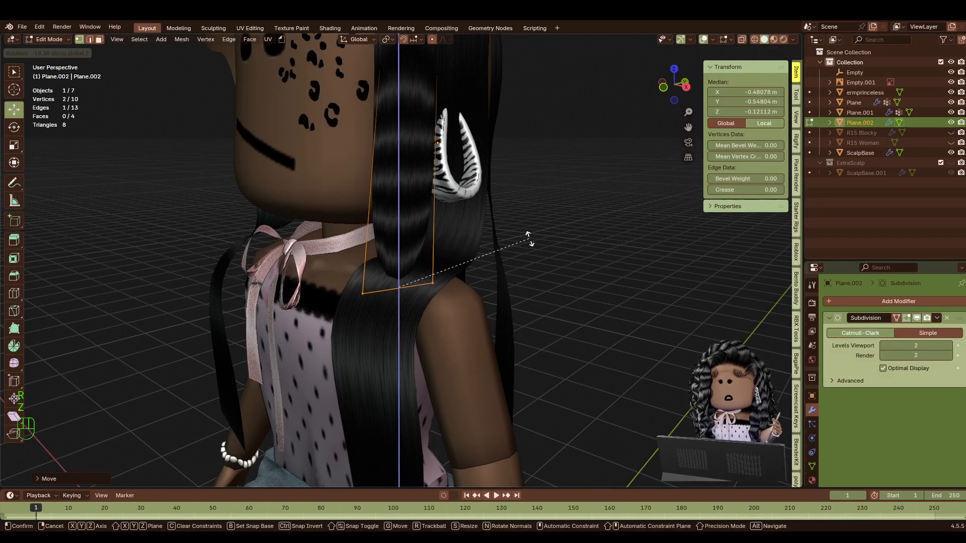
left_click(528, 237)
Extrude the bottom edge forward and slightly down over the shoulder, and rotate it around Z to face forward.
key("e")
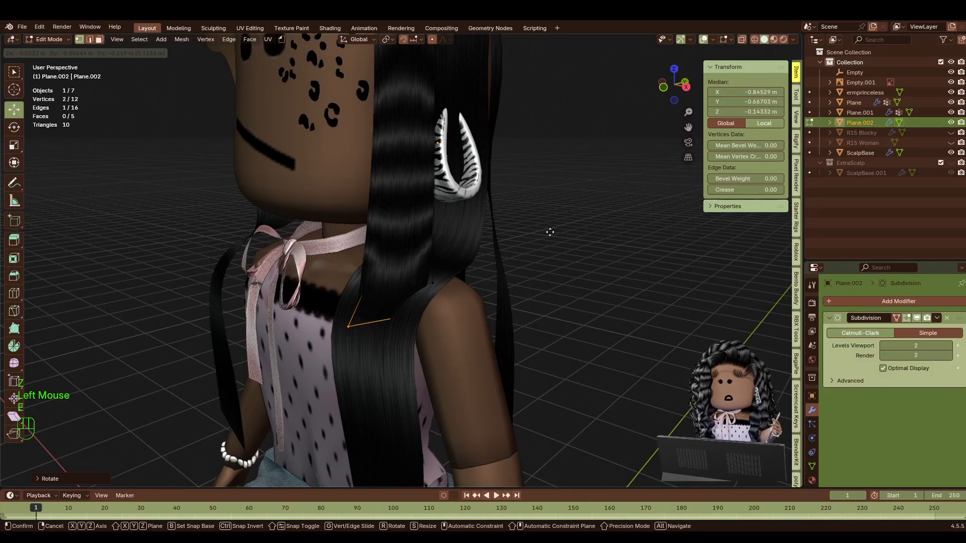
left_click(553, 226)
left_click_drag(424, 284, 417, 320)
left_click_drag(393, 278, 393, 297)
key("r")
key("z")
left_click(470, 328)
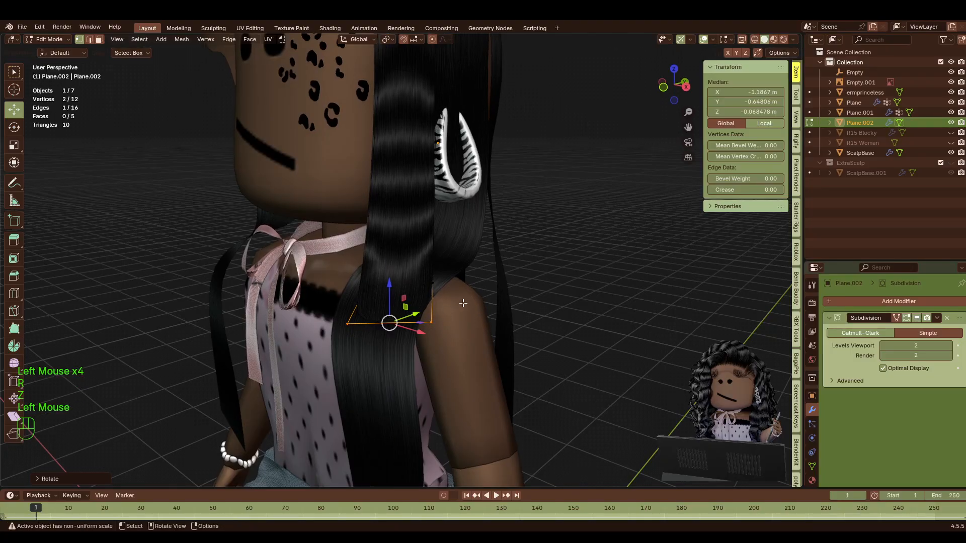
Extrude the edge straight down along Z over the chest and fine-tune its height.
key("e")
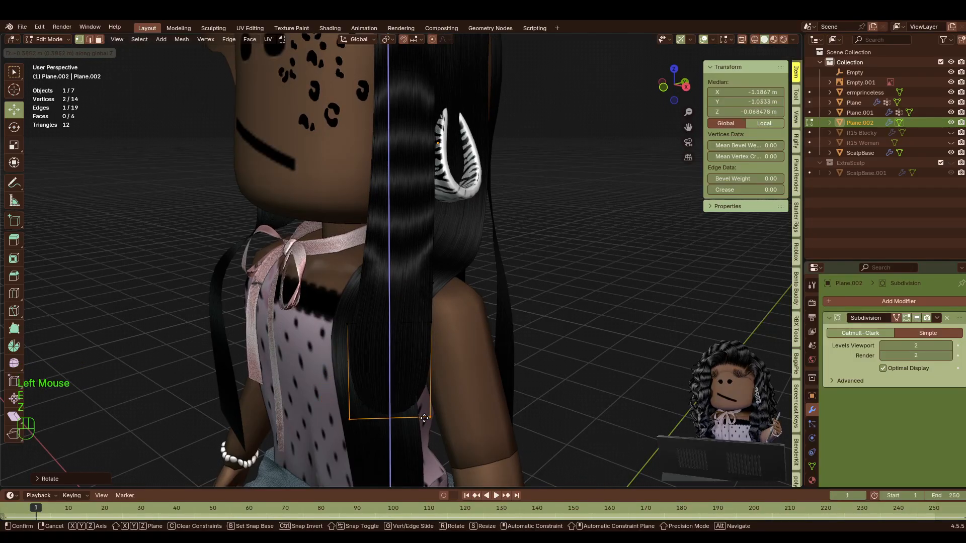
left_click(423, 404)
left_click_drag(418, 416, 407, 397)
Using X-ray, select the strip's shoulder bend edge, raise it along Z above the shoulder and shift it backward along Y.
key("shift+f")
key("d")
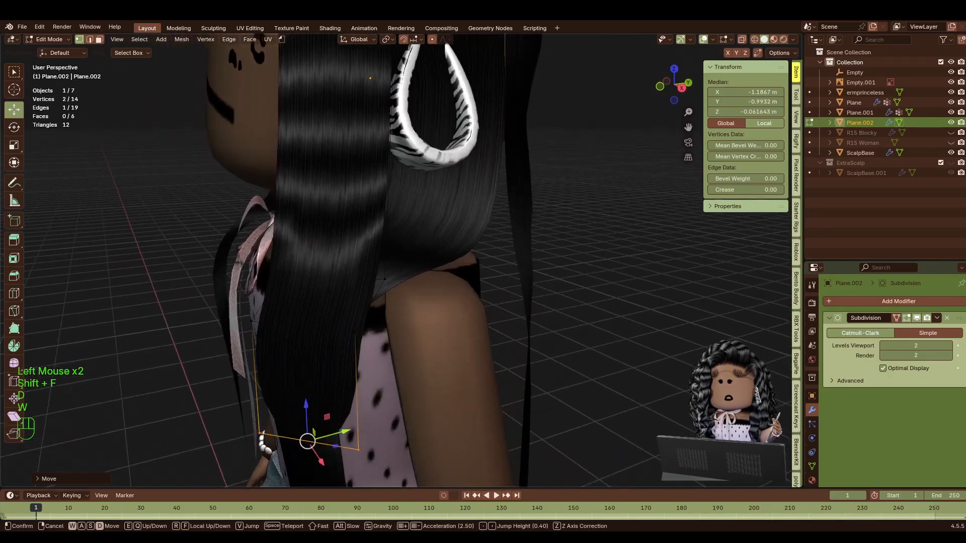
key("w")
key("w")
key("w")
key("w")
key("w")
key("w")
key("w")
key("s")
key("a")
left_click(460, 363)
key("a")
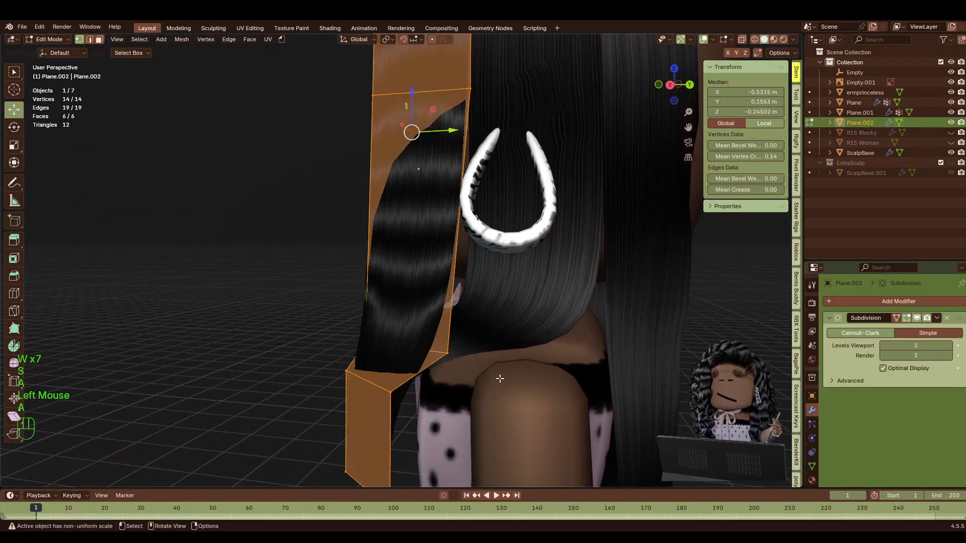
left_click(741, 39)
left_click(191, 288)
left_click(448, 354)
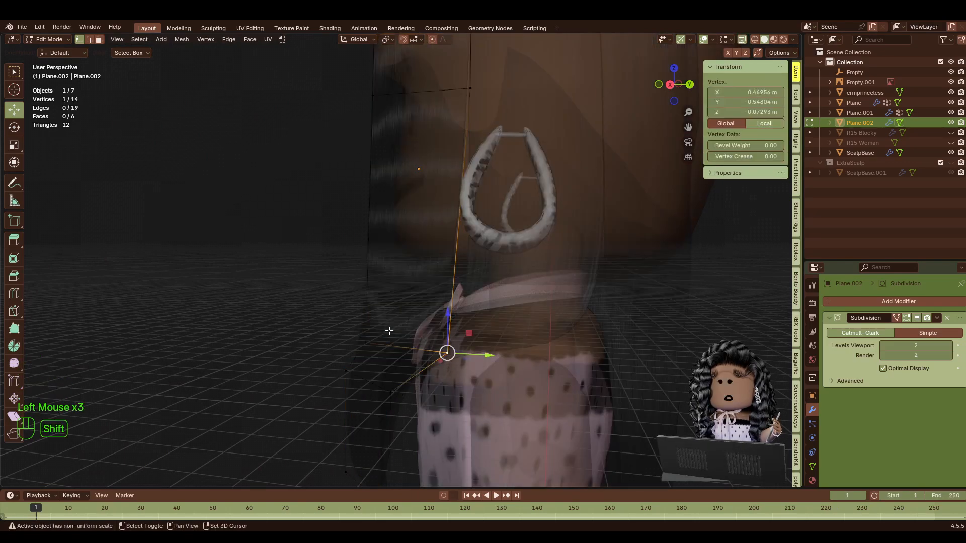
left_click(367, 338, "shift")
left_click_drag(406, 318, 415, 271)
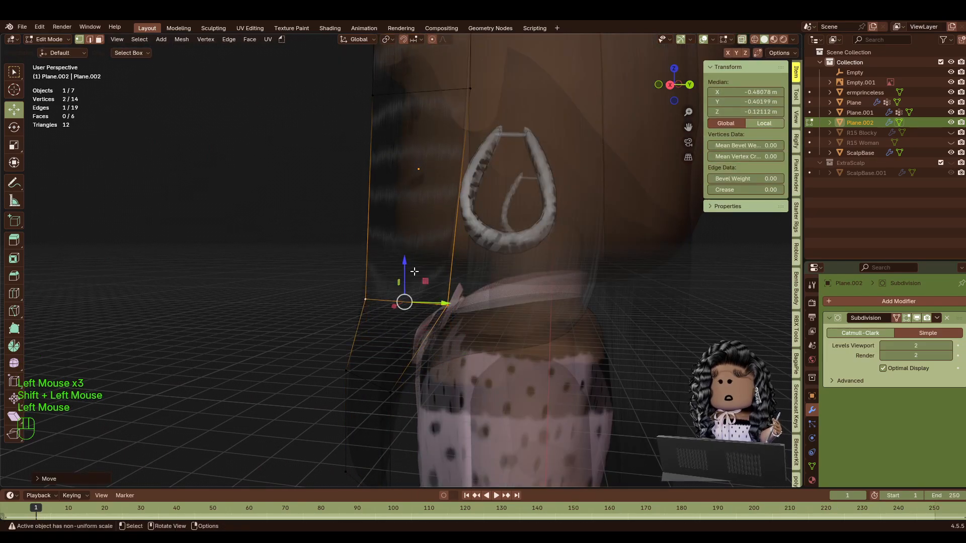
left_click_drag(446, 302, 482, 304)
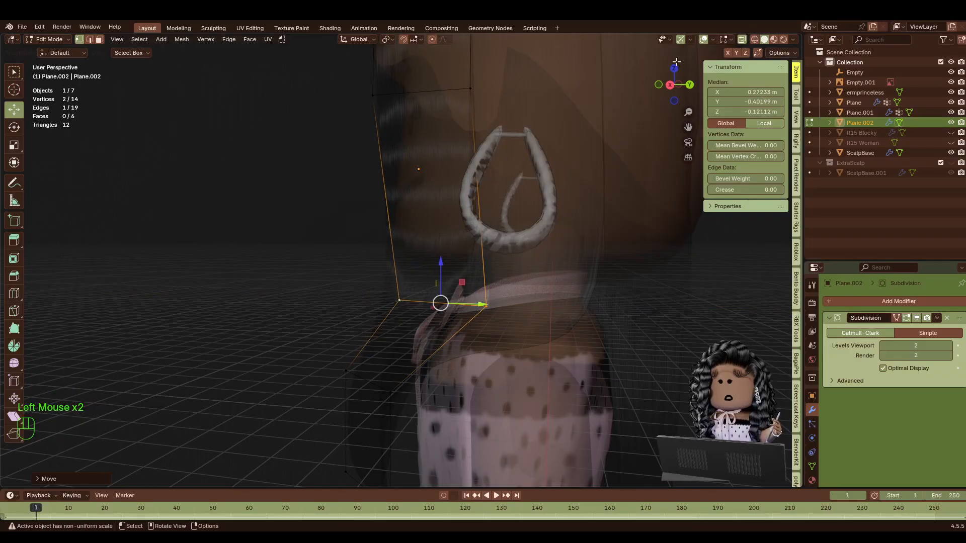
left_click(741, 40)
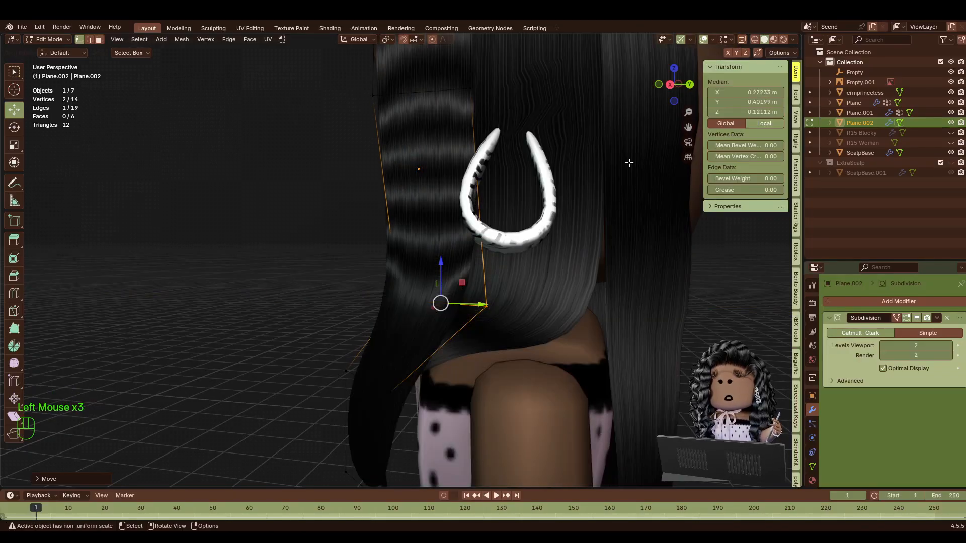
left_click(300, 250)
Inspect the strip's bend over the shoulder from the side and front.
key("shift+f")
key("s")
key("a")
key("w")
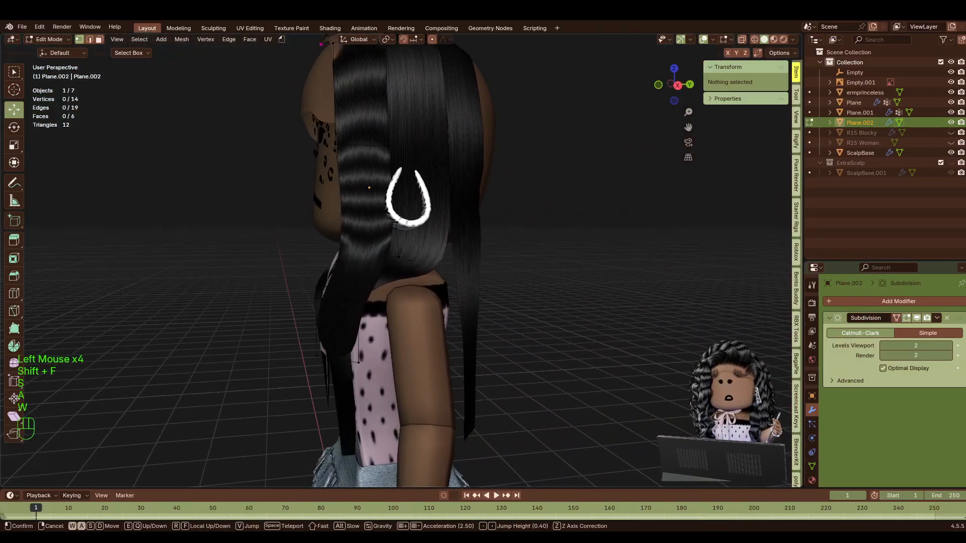
key("w")
key("w")
key("w")
key("w")
key("w")
key("w")
key("w")
key("w")
key("w")
key("w")
key("w")
left_click(403, 260)
Select the front vertex at the strip's bend above the shoulder and move it inward along X toward the neck.
key("a")
key("shift+f")
key("shift")
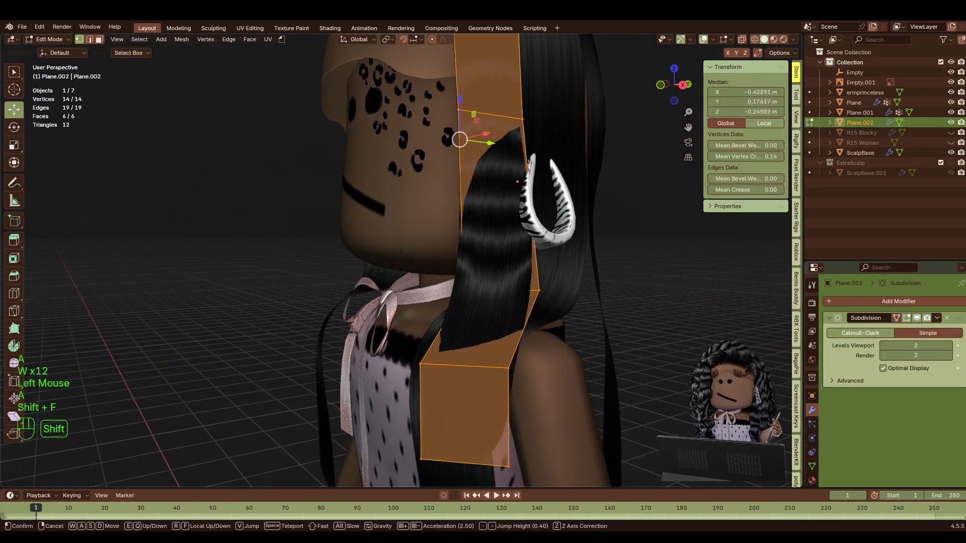
key("a")
key("w")
key("s")
left_click(514, 276)
left_click(450, 274)
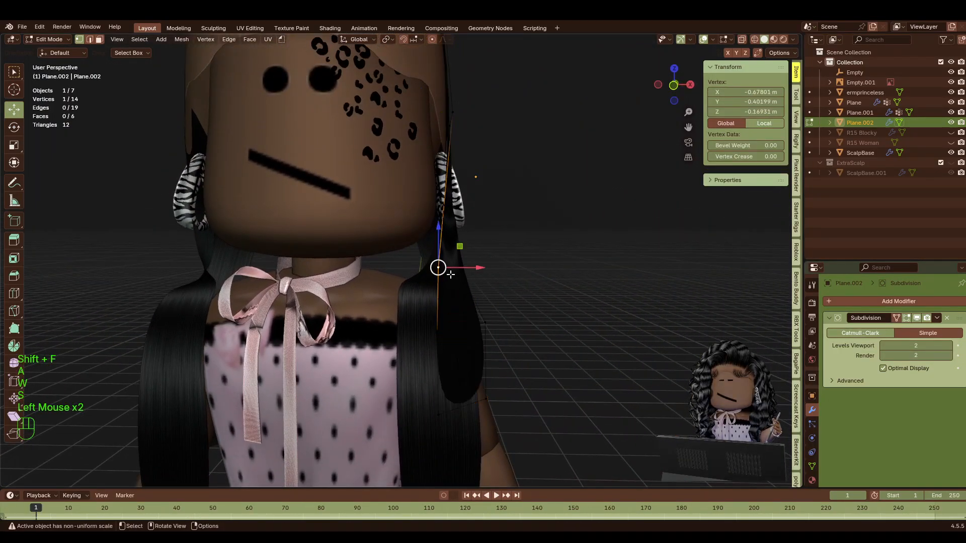
left_click_drag(482, 267, 454, 270)
Using X-ray, select the strip's face-side vertex at cheek height and move it forward along Y.
key("shift+f")
key("w")
key("d")
left_click(496, 149)
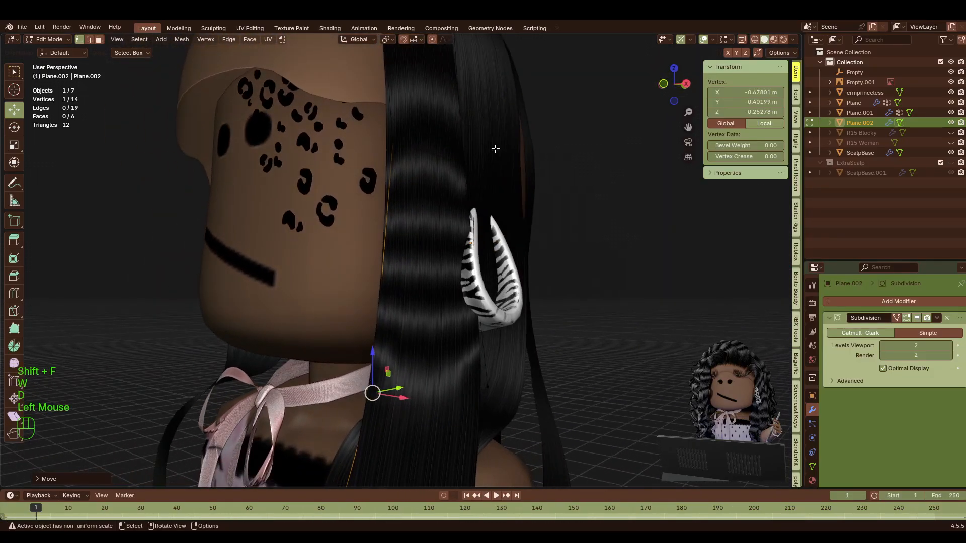
key("a")
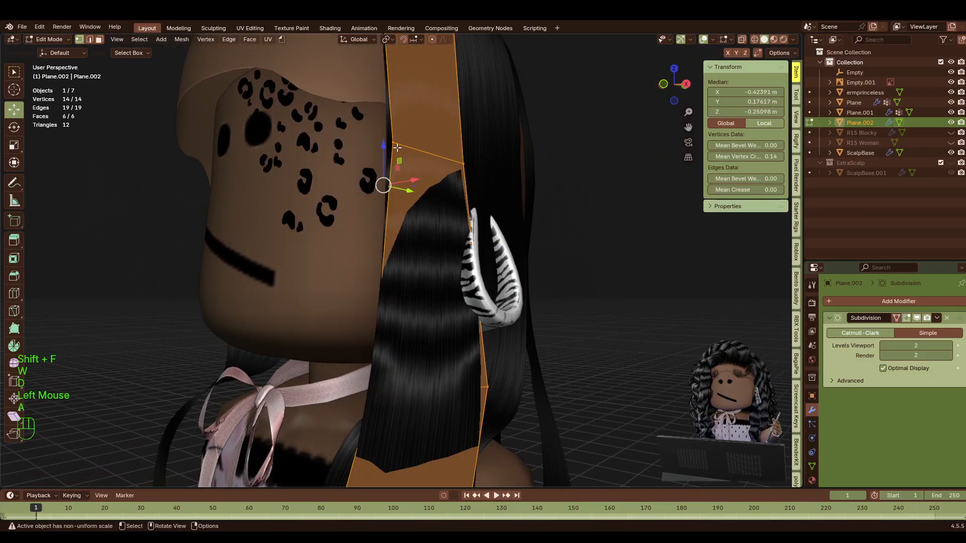
left_click(742, 40)
left_click(393, 142)
mouse_move(419, 132)
left_mouse_down()
mouse_move(429, 130)
mouse_move(402, 136)
left_mouse_up()
left_click(742, 39)
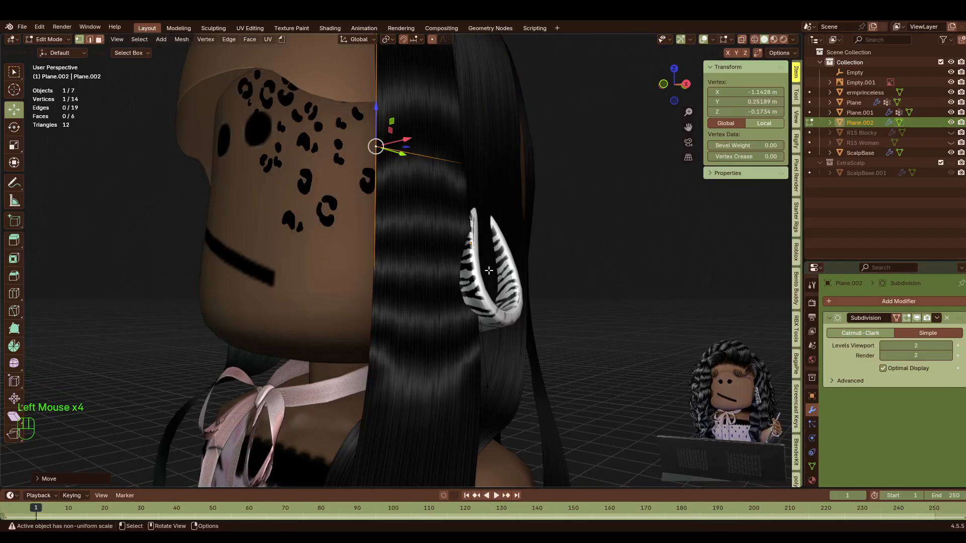
Select the inner corner vertex at the strip's bottom end and move it inward along X toward the chest.
key("shift+f")
key("a")
key("w")
key("s")
left_click(401, 261)
key("a")
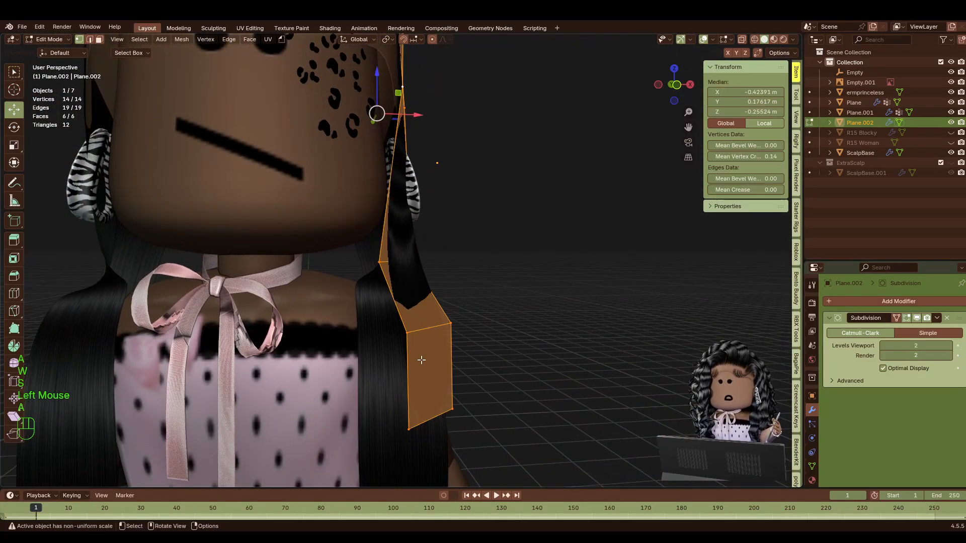
left_click(408, 429)
left_click_drag(424, 428, 441, 409)
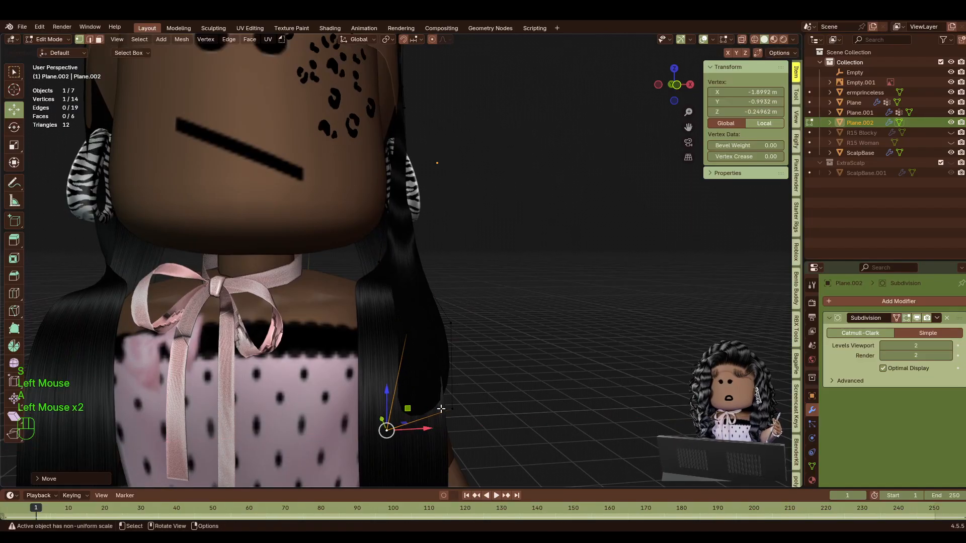
left_click_drag(386, 430, 447, 402)
Move the inner vertex at the strip's upper chest bend backward along Y.
left_click(405, 338)
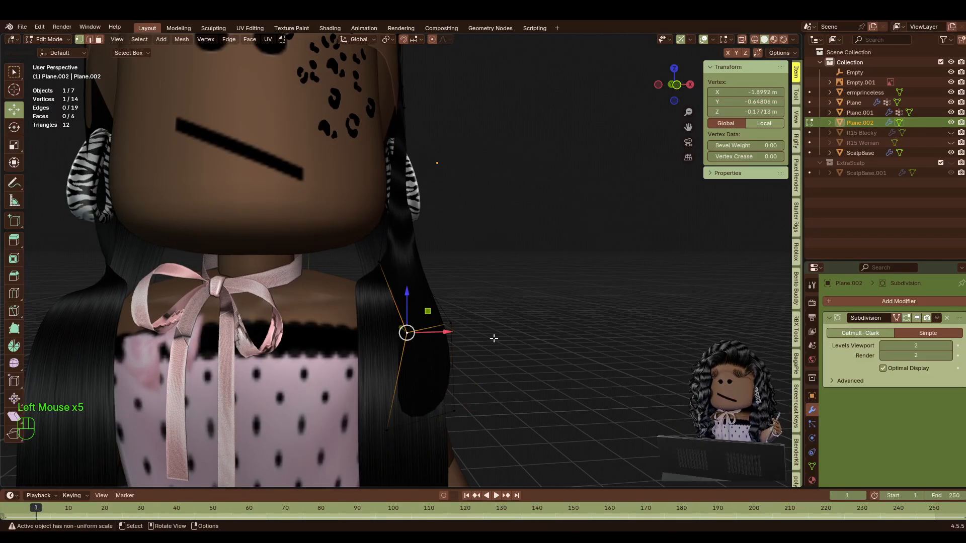
key("g")
key("y")
left_click(456, 400)
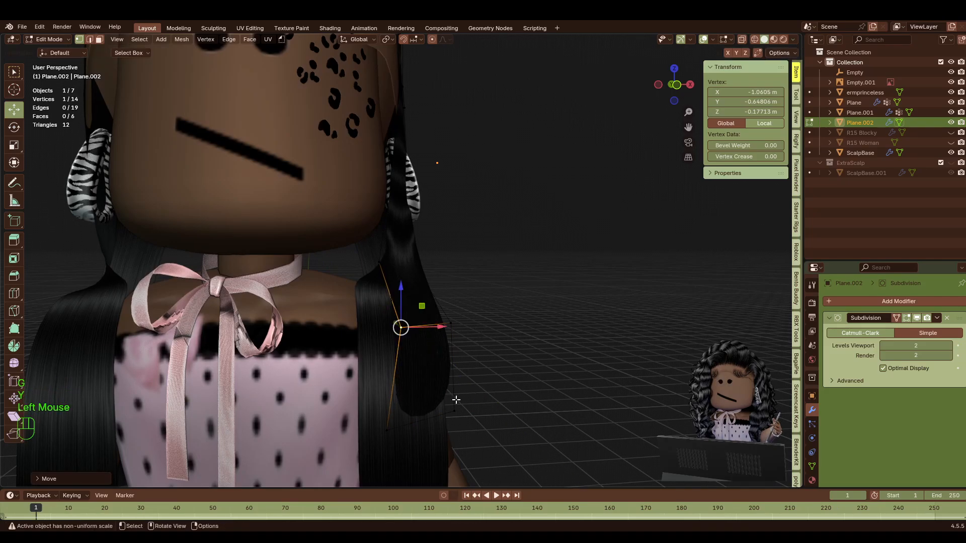
Select the strip's two bottom corner vertices and extrude that edge down and slightly inward over the chest.
left_click(456, 405)
left_click(388, 429, "shift")
key("shift+f")
key("s")
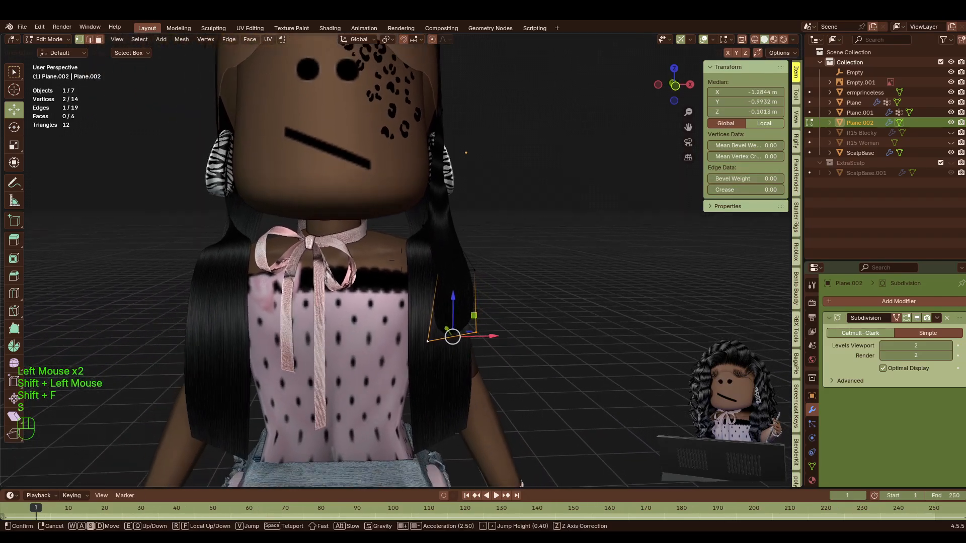
key("s")
left_click(452, 337)
key("e")
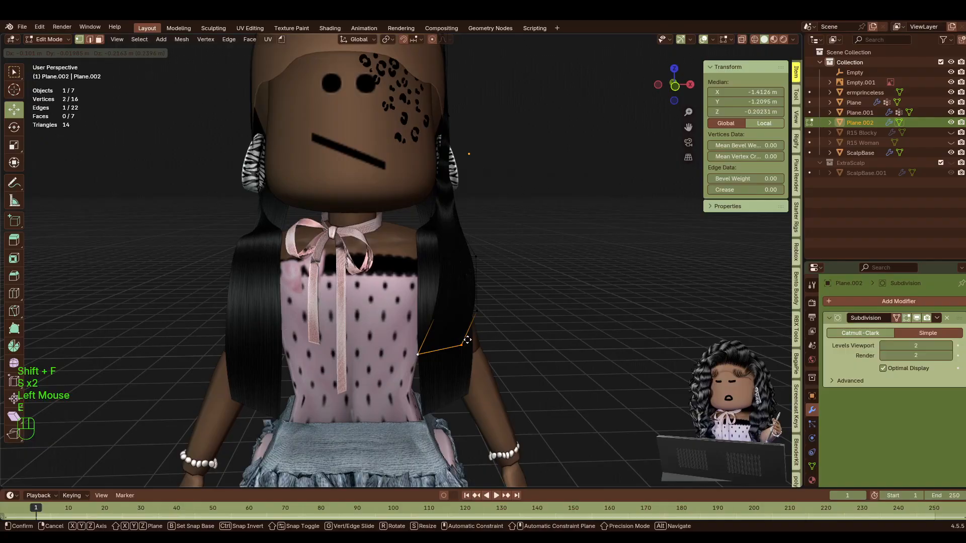
left_click(470, 344)
Return to Object Mode and set the viewport shading lighting to Flat.
left_click(547, 289)
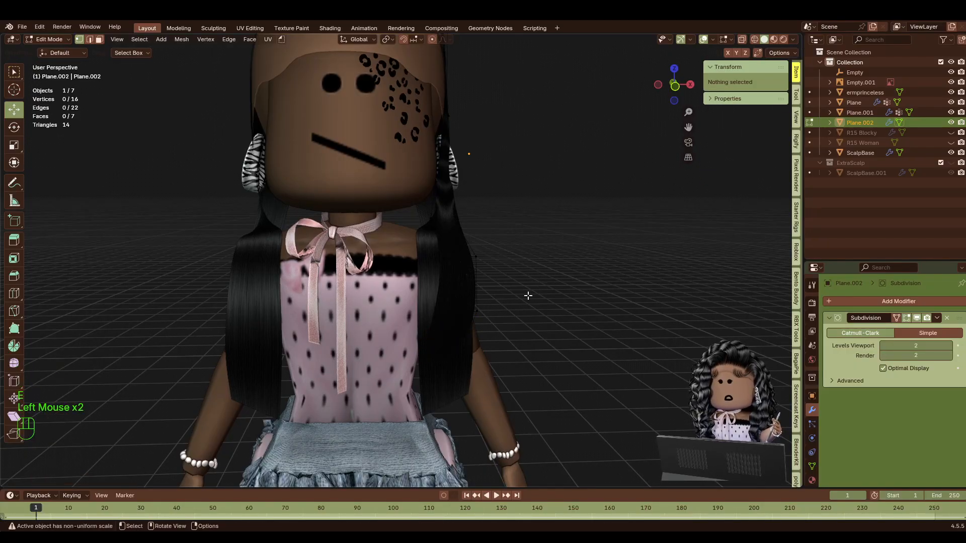
key("Tab")
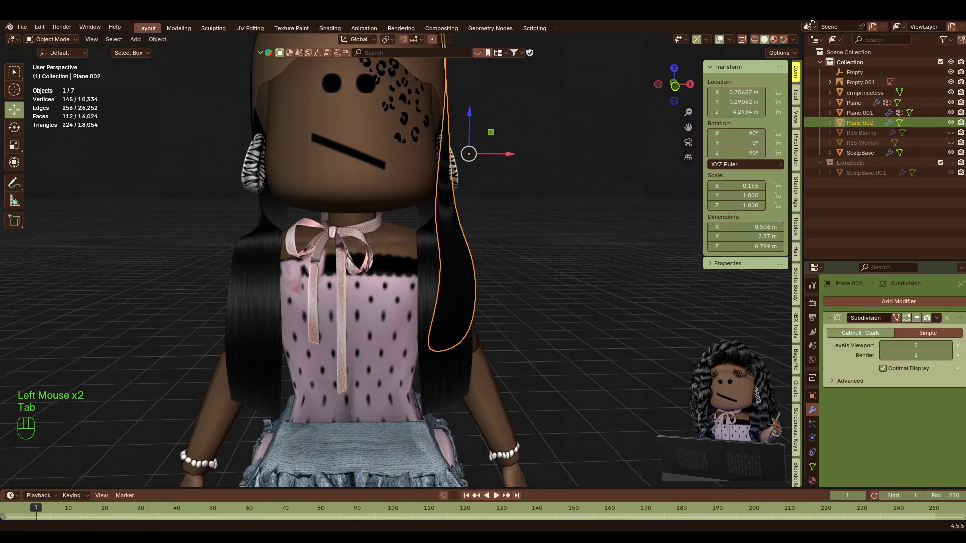
left_click(794, 41)
left_click(826, 87)
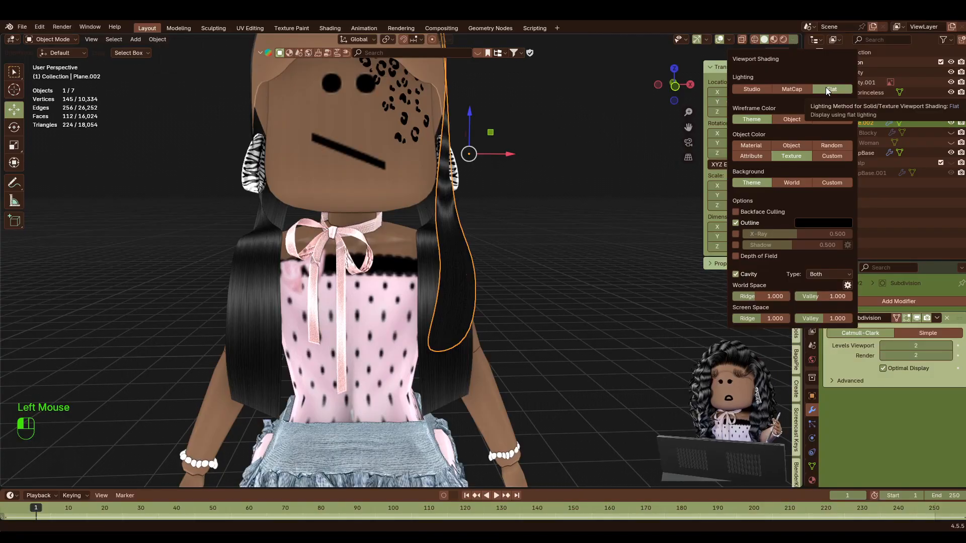
double_click(538, 252)
Edit the strip again, scale its horizontal edge at upper chest height wider and move that edge forward along Y.
key("shift+f")
key("w")
key("d")
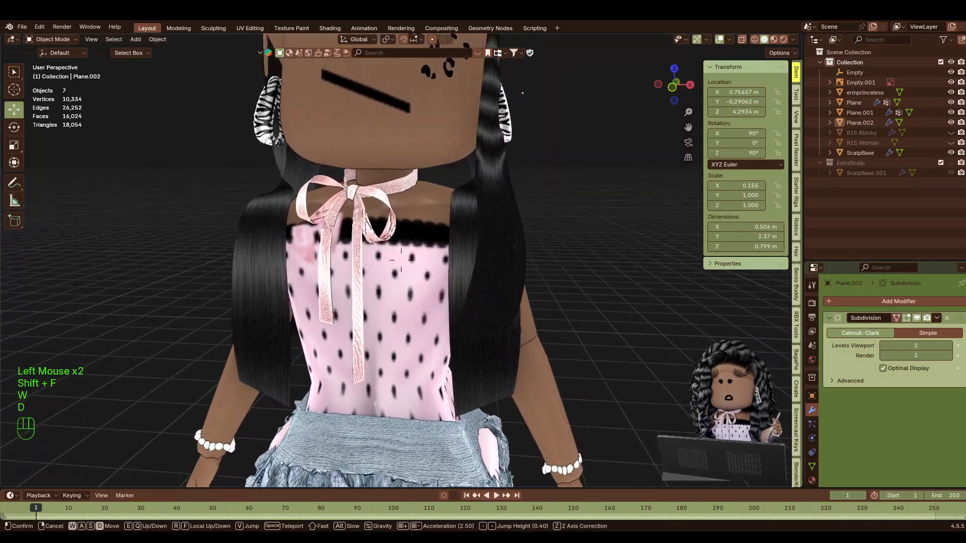
key("s")
left_click(519, 228)
left_click(487, 219)
key("Tab")
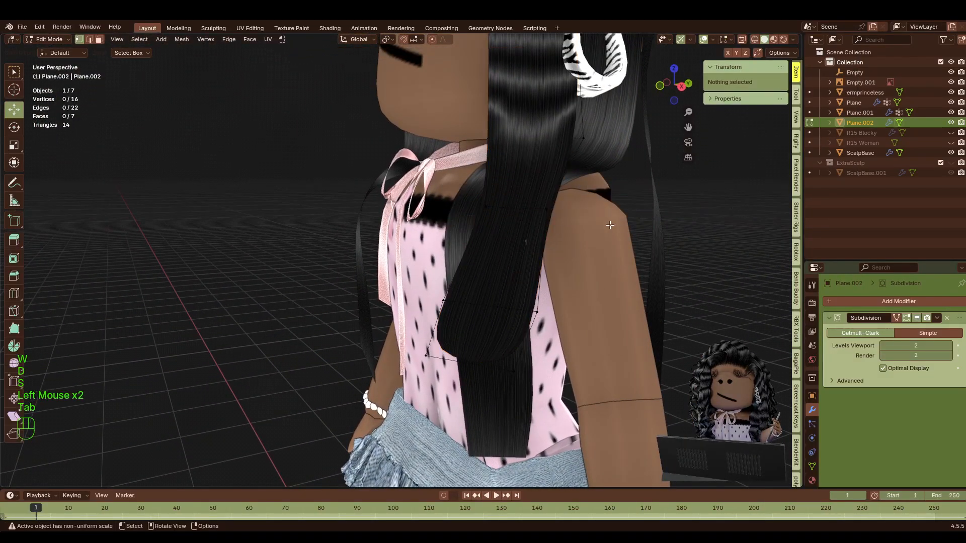
key("a")
left_click(485, 207)
left_click(547, 209, "shift")
key("s")
left_click(628, 254)
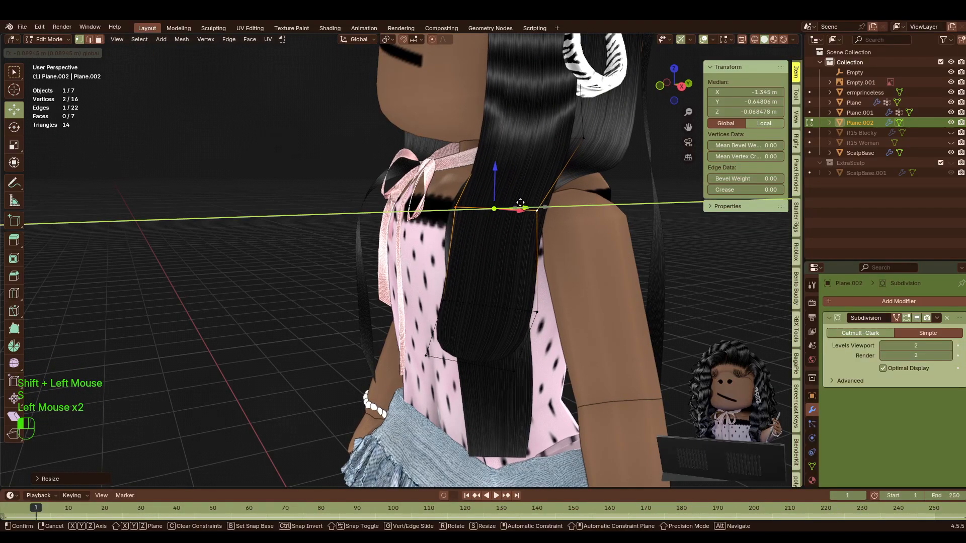
left_click(284, 240)
Inspect the strip's shape on the whole avatar from the front at a distance.
key("shift+f")
key("a")
key("s")
key("s")
key("s")
key("s")
key("s")
key("s")
key("s")
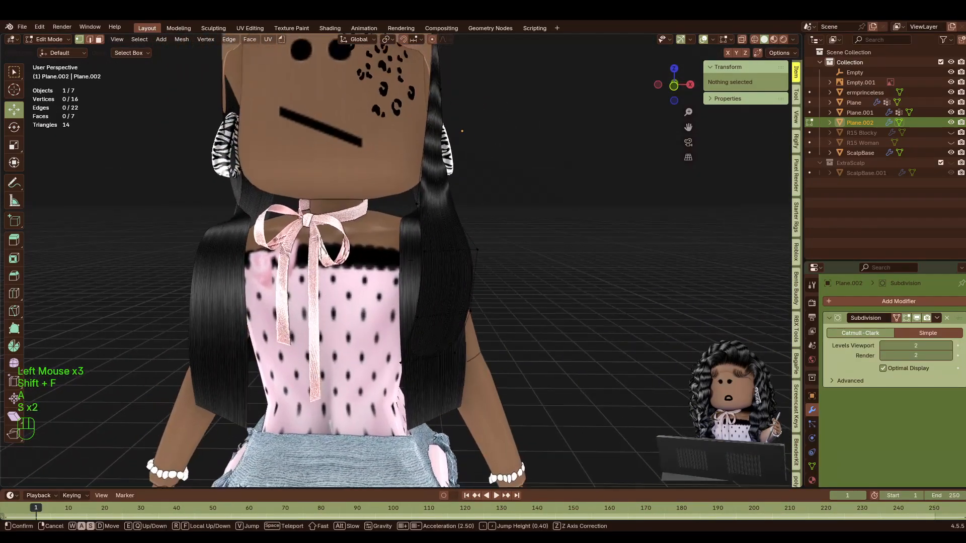
key("d")
left_click(489, 238)
left_click(458, 228)
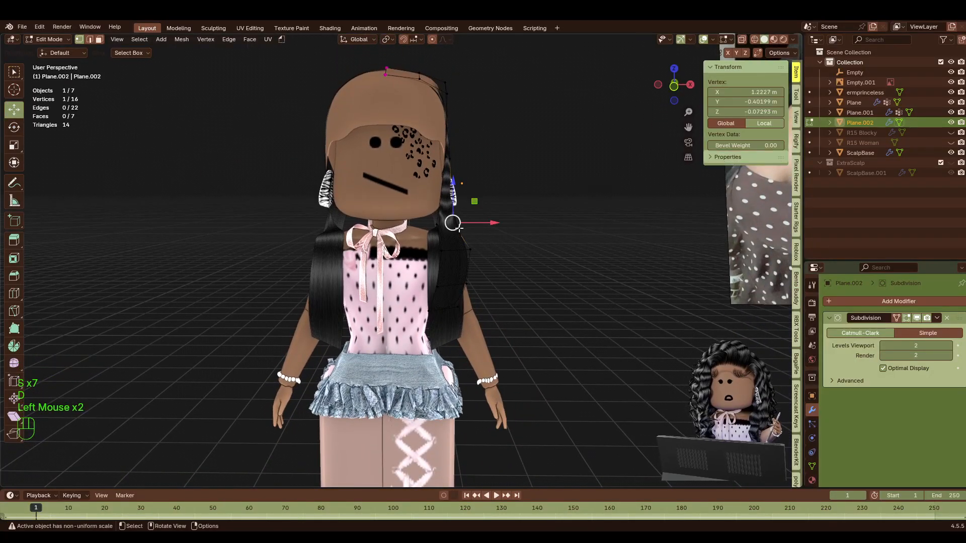
In Object Mode, add a Mirror modifier to the strip with Empty as the mirror object.
key("Tab")
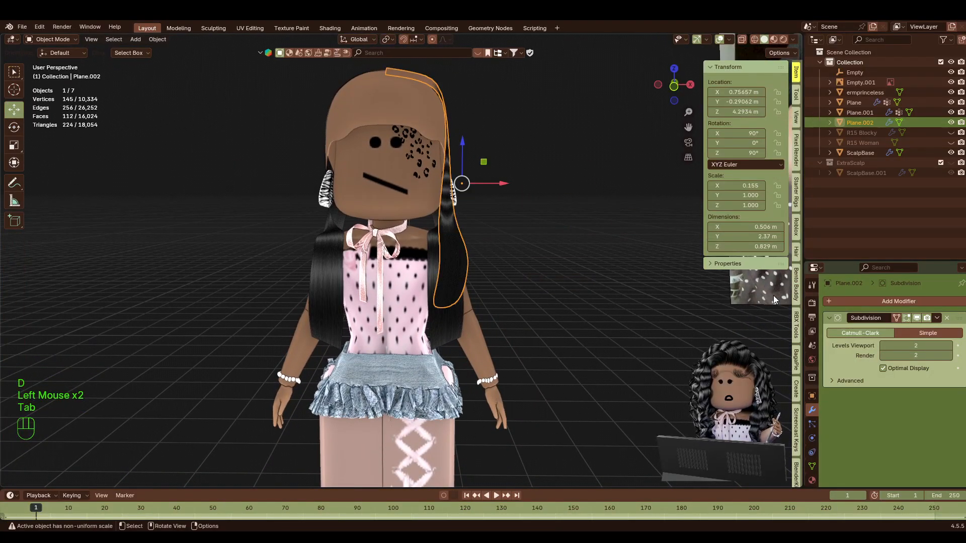
left_click(845, 301)
left_click(777, 332)
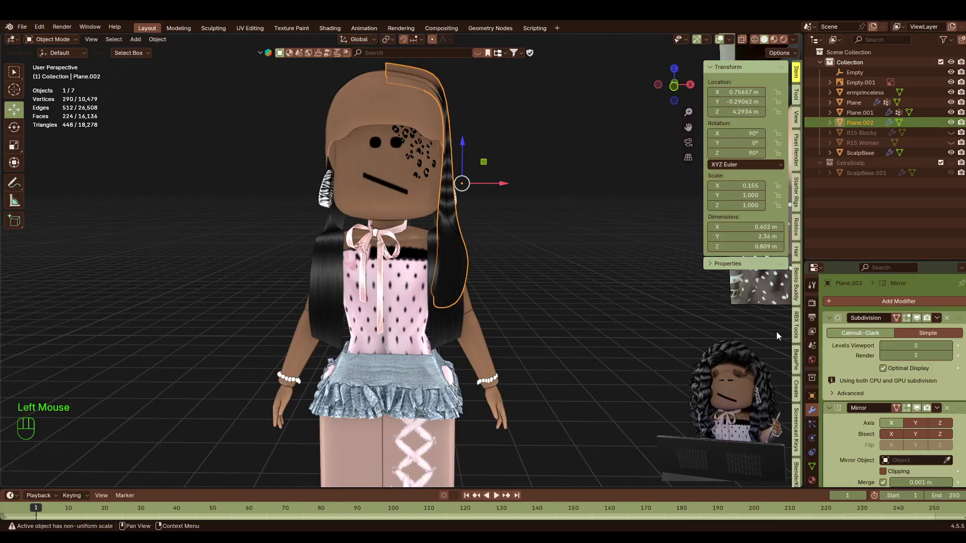
scroll(858, 405, "down", 4)
left_click(905, 431)
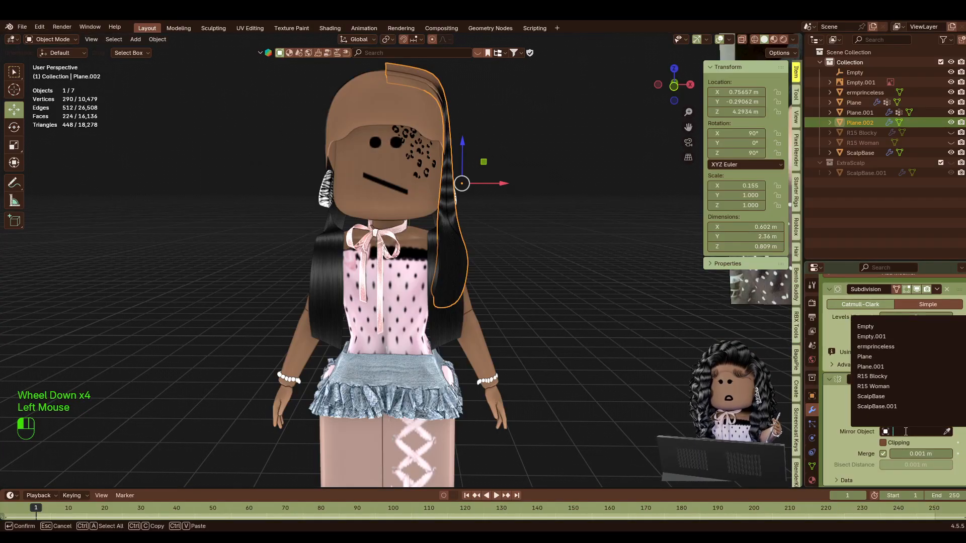
left_click(888, 328)
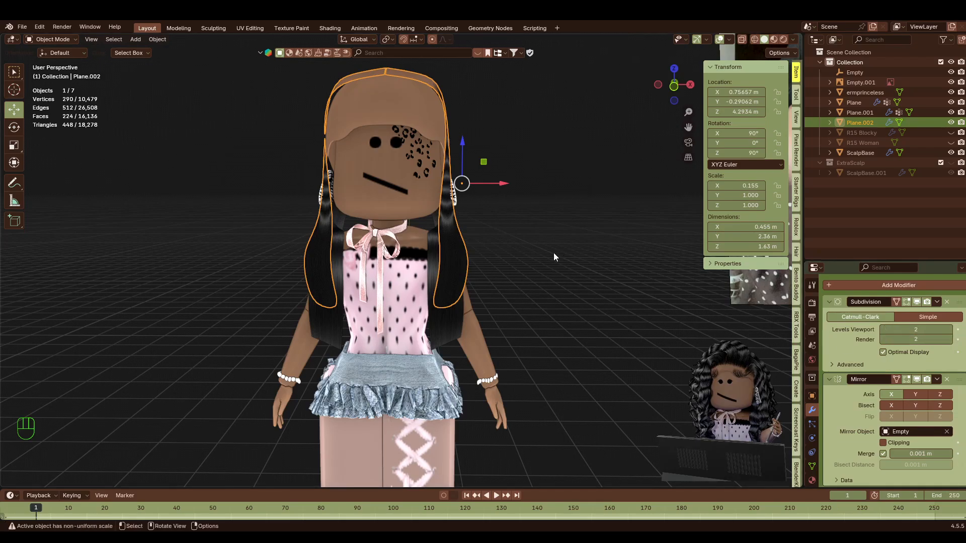
left_click(552, 271)
double_click(446, 207)
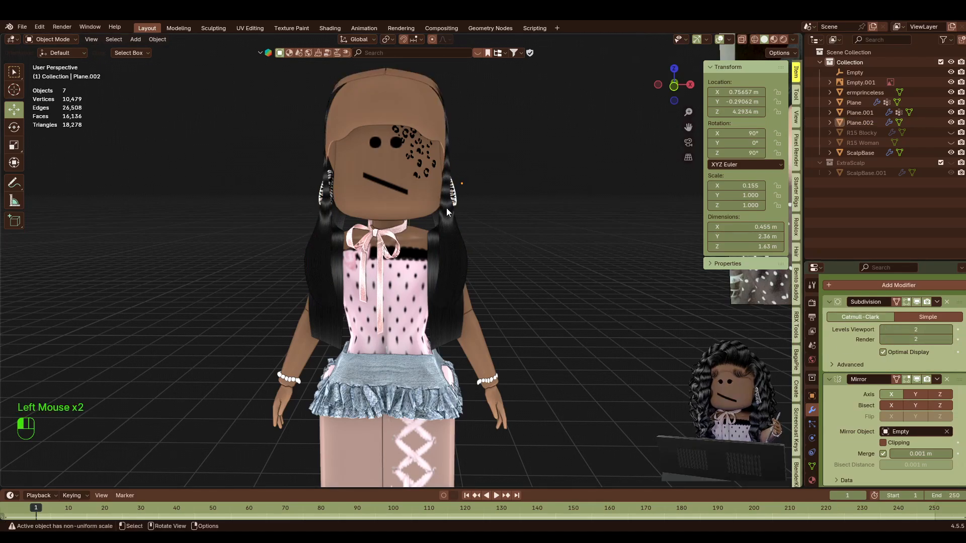
Unwrap the whole front strip in the UV Editing workspace.
left_click(248, 28)
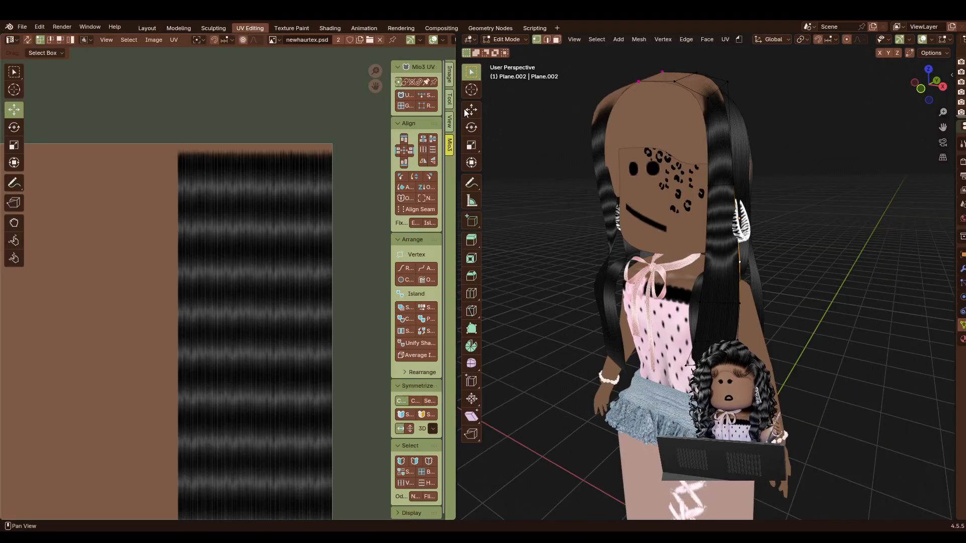
left_click(725, 40)
left_click(737, 57)
scroll(342, 245, "down", 4)
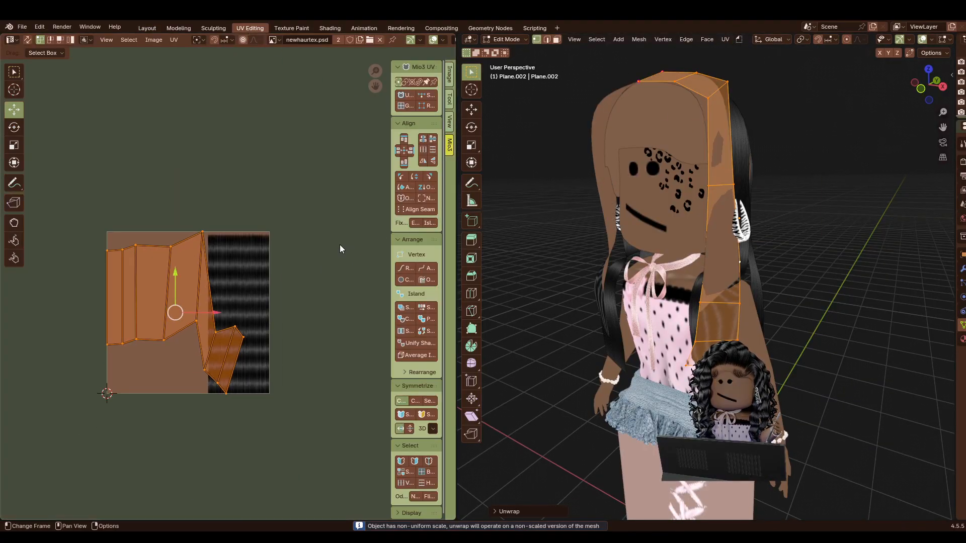
scroll(312, 239, "up", 1)
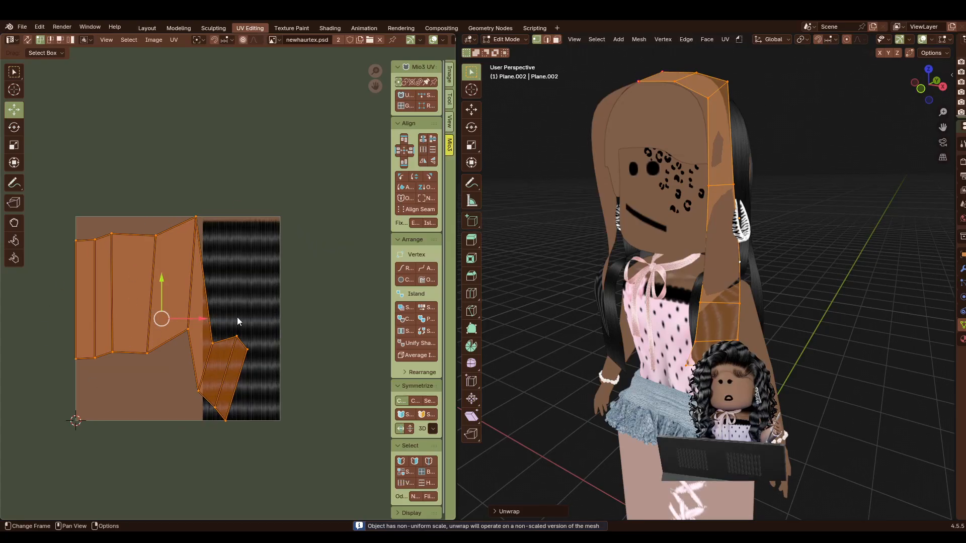
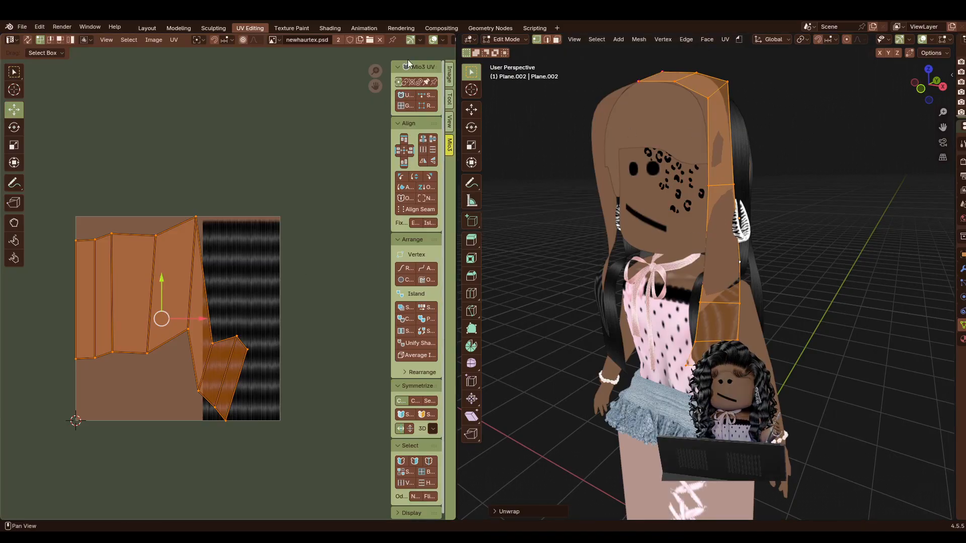
In face select mode, select the strip's crown face to locate it in the UV layout, and reselect all faces.
left_click(307, 135)
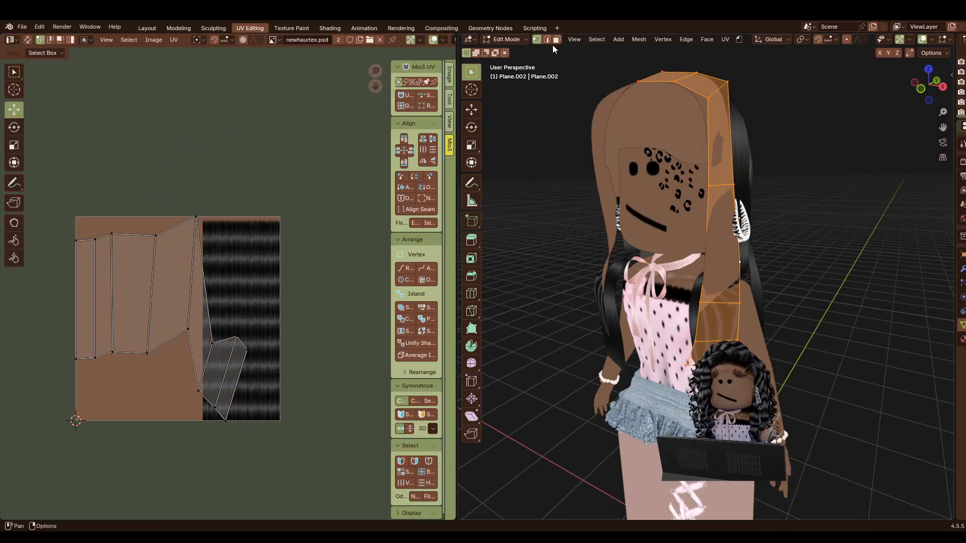
left_click(557, 39)
left_click(665, 76)
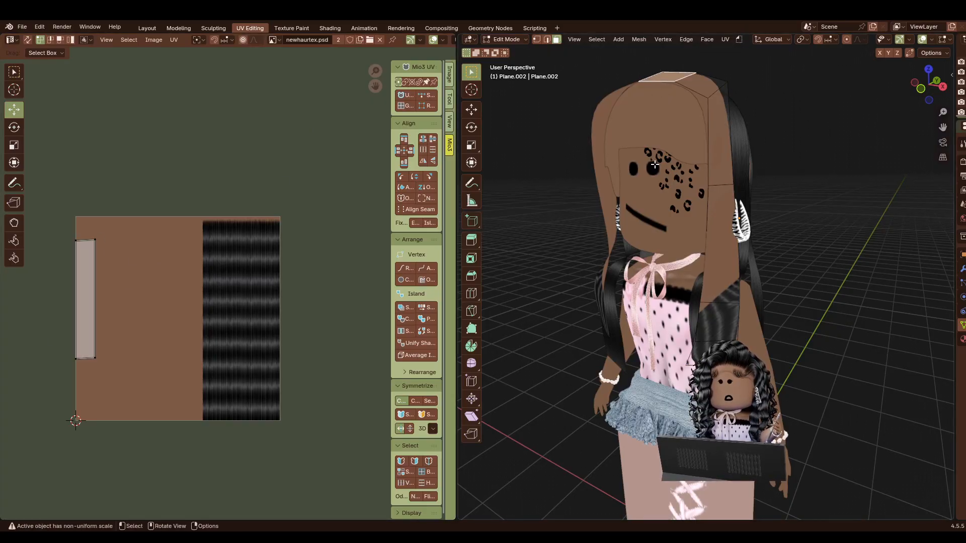
key("a")
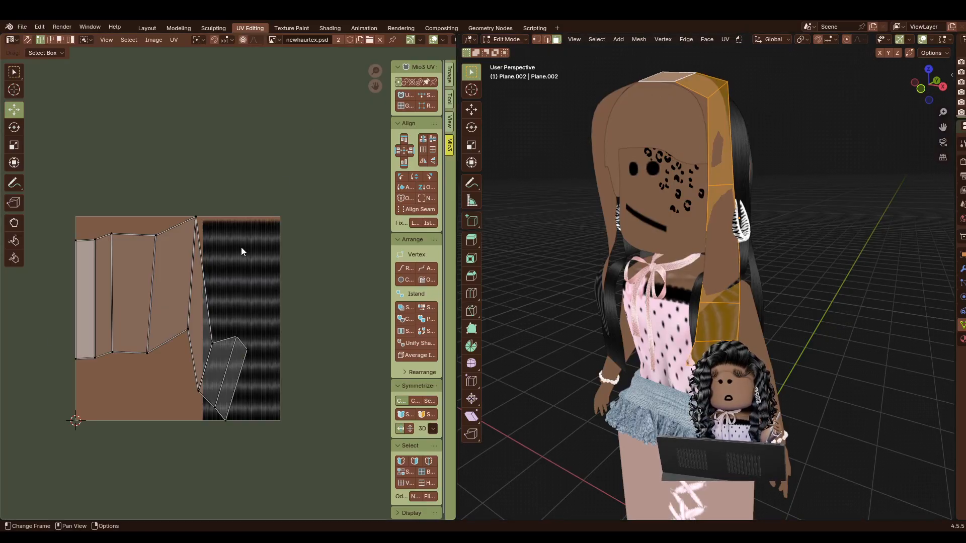
Rotate all of the strip's UVs by 90 degrees so the crown end points up.
type("ar")
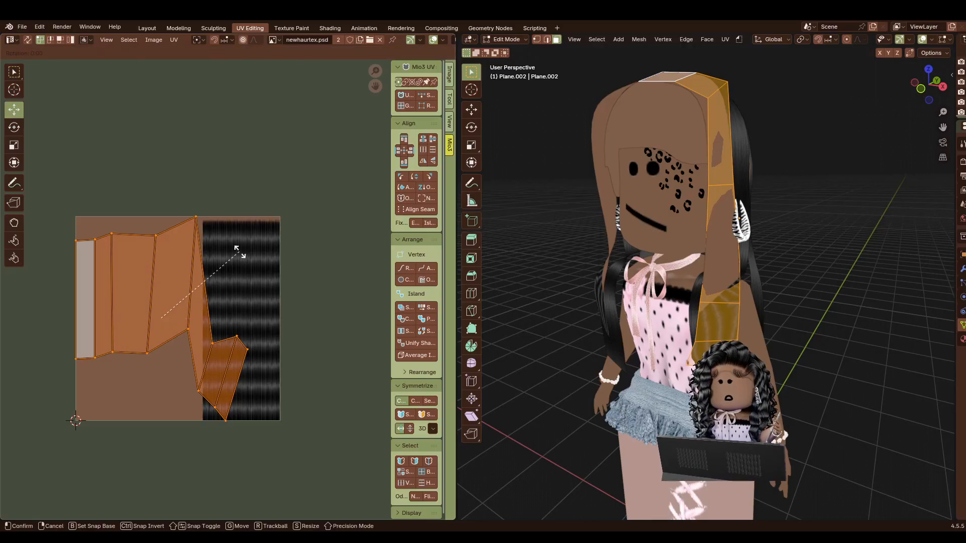
type("9")
type("0")
key("Return")
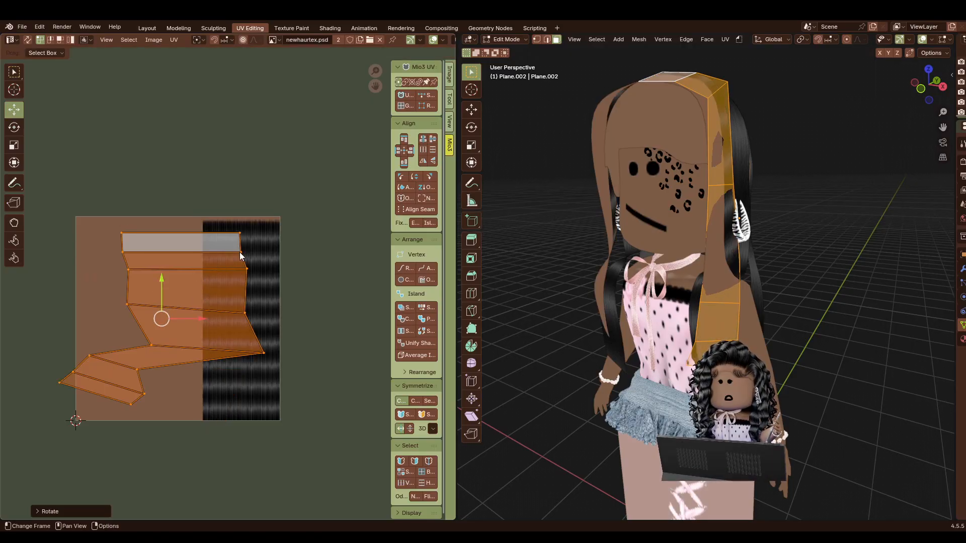
Reselect all the strip's UVs and widen the Mio3 UV sidebar to make its tool names readable.
left_click(310, 168)
key("a")
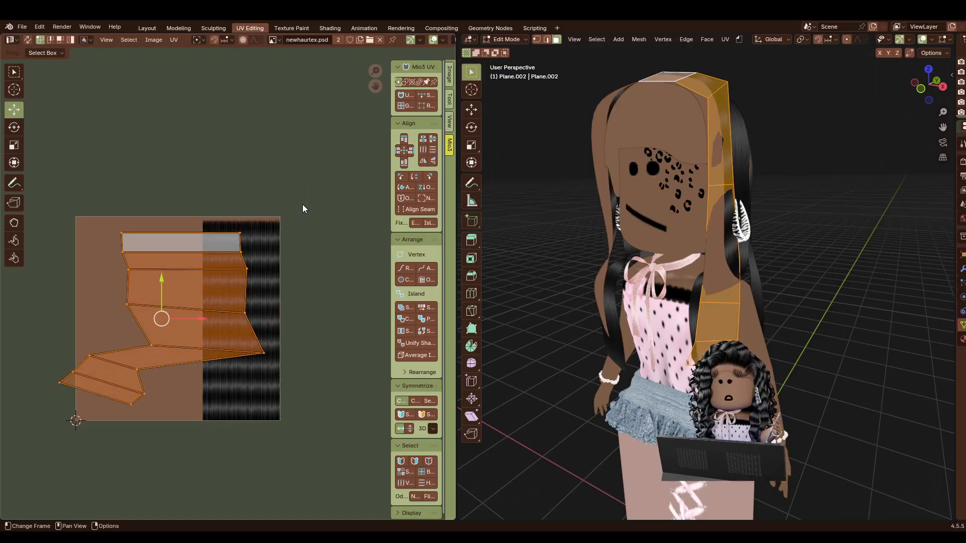
left_click_drag(391, 111, 311, 95)
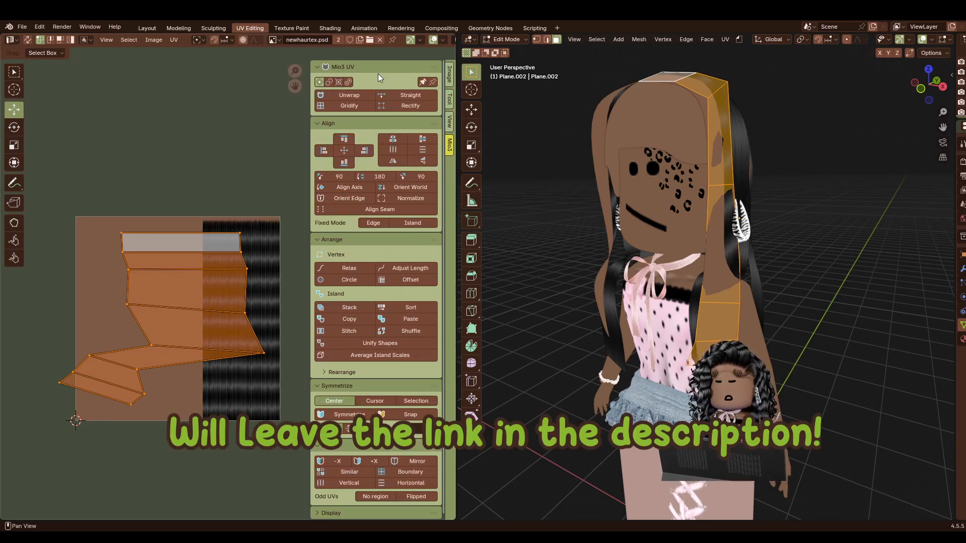
Try Gridify on the strip's whole UV island, and undo it.
left_click(350, 106)
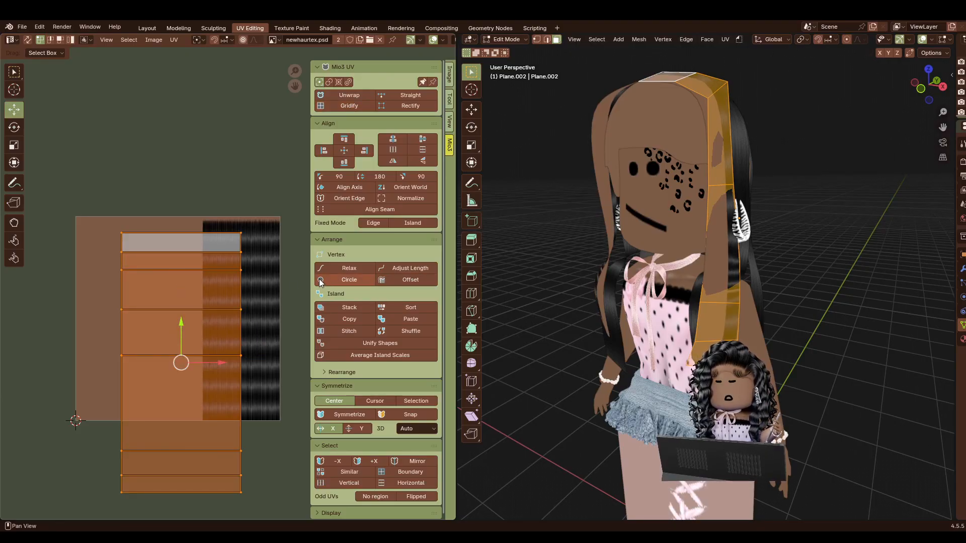
key("ctrl+z")
Straighten both long side edges of the strip's UVs into vertical lines with Align Auto, and shift the left edge slightly down.
left_click(238, 253)
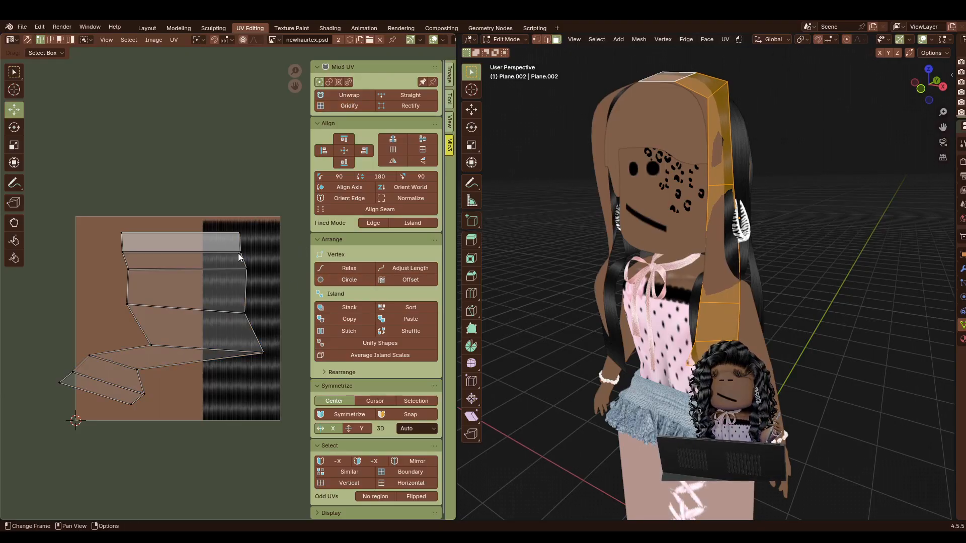
left_click(250, 278, "alt")
right_click(251, 273)
mouse_move(251, 272)
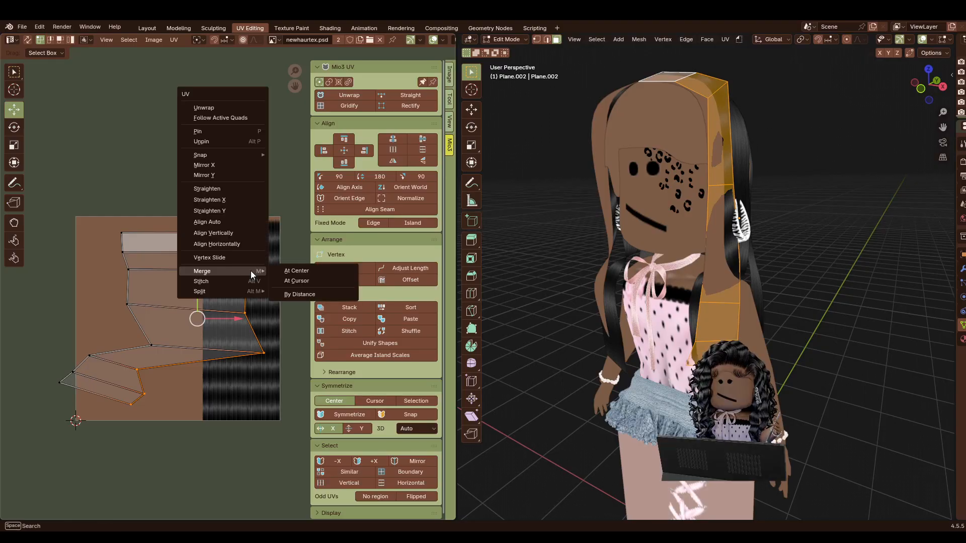
left_click(239, 222)
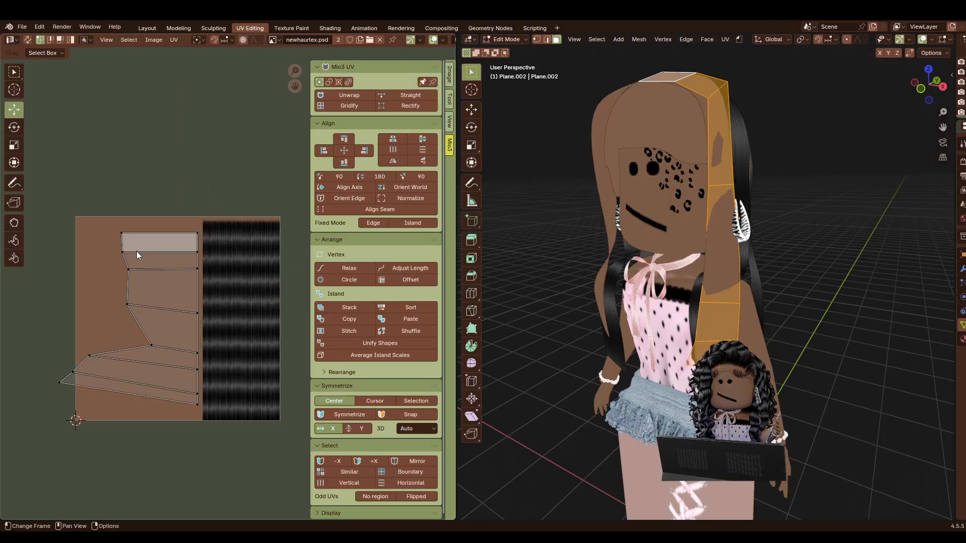
left_click(122, 260, "alt")
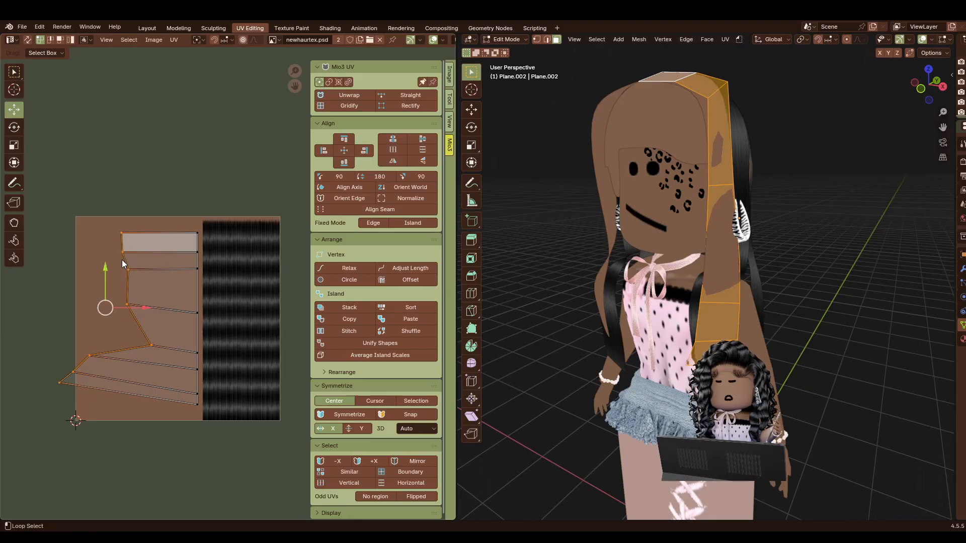
right_click(163, 202)
left_click(167, 196)
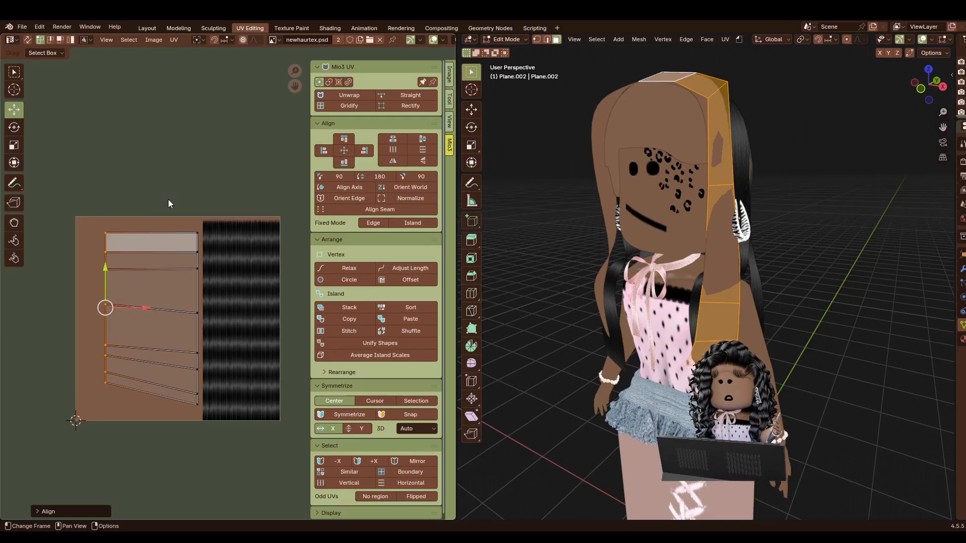
left_click_drag(104, 279, 108, 290)
Level the three lowest cross edges of the strip's UVs one by one with Align Auto.
left_click_drag(234, 436, 146, 403)
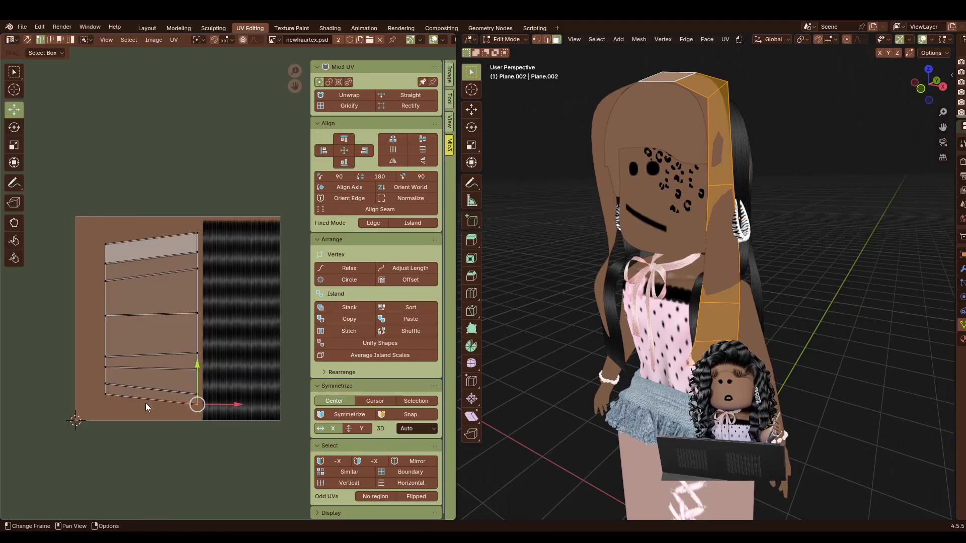
right_click(144, 399)
left_click(155, 402)
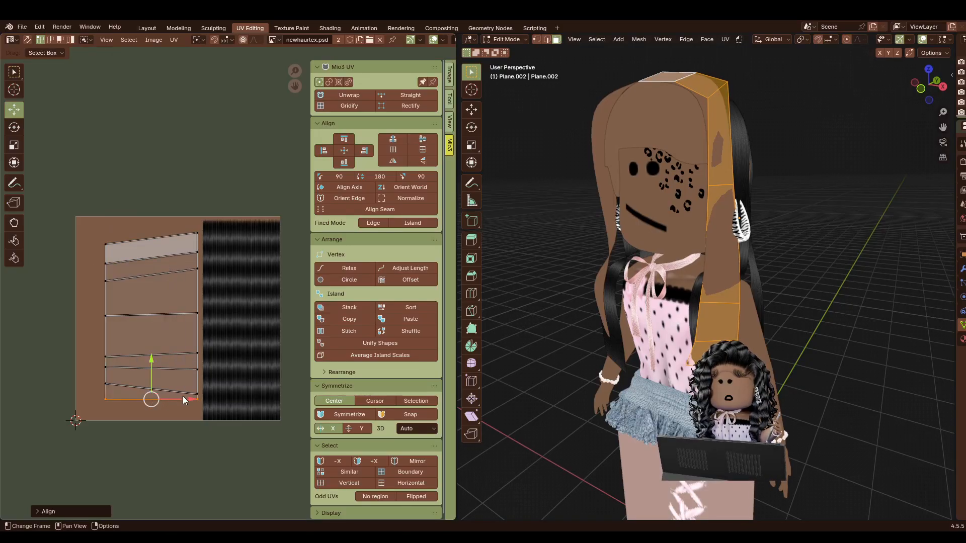
right_click(177, 389)
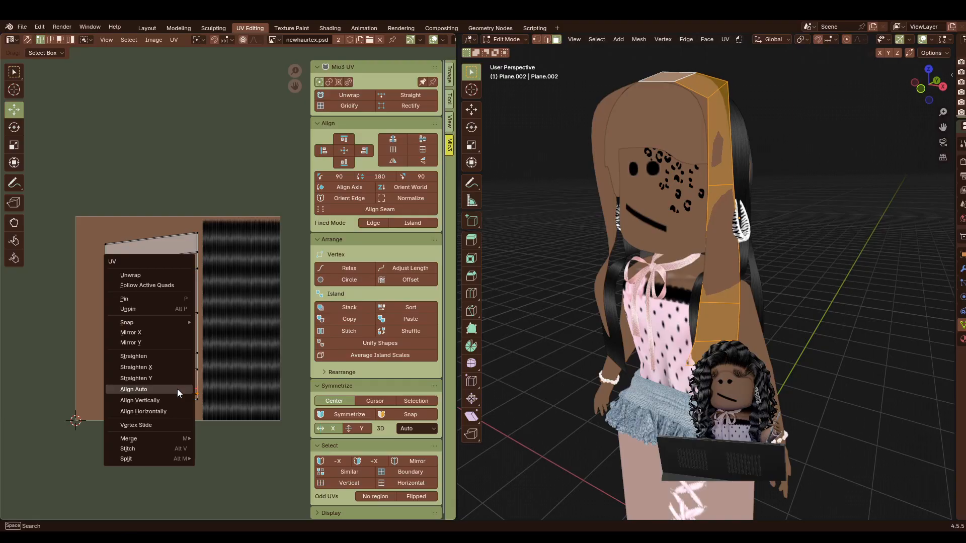
left_click(177, 389)
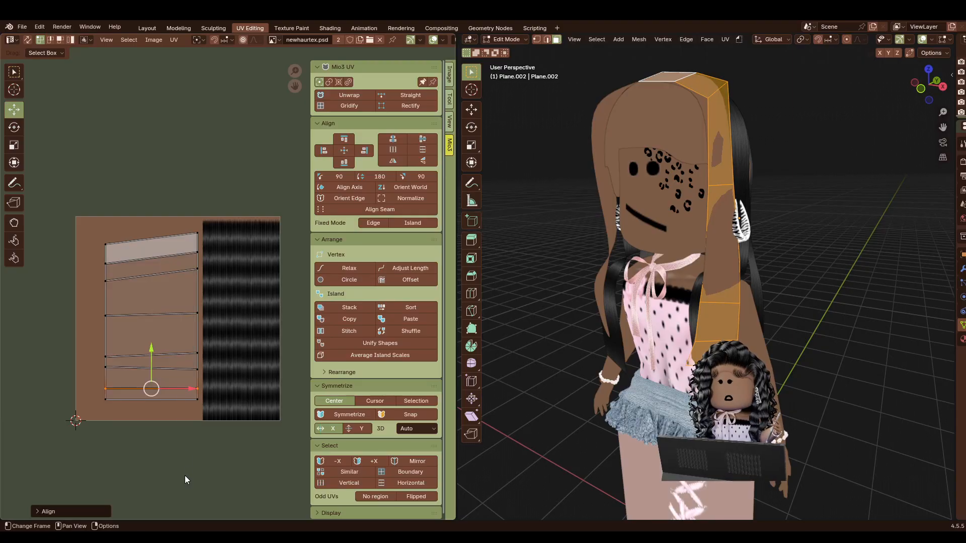
left_click(178, 367)
right_click(178, 368)
left_click(177, 368)
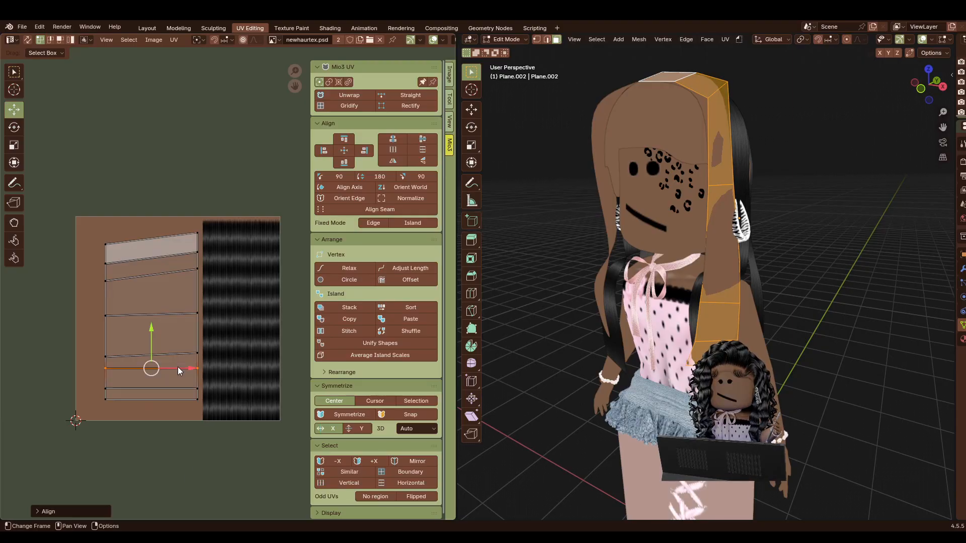
left_click(186, 476)
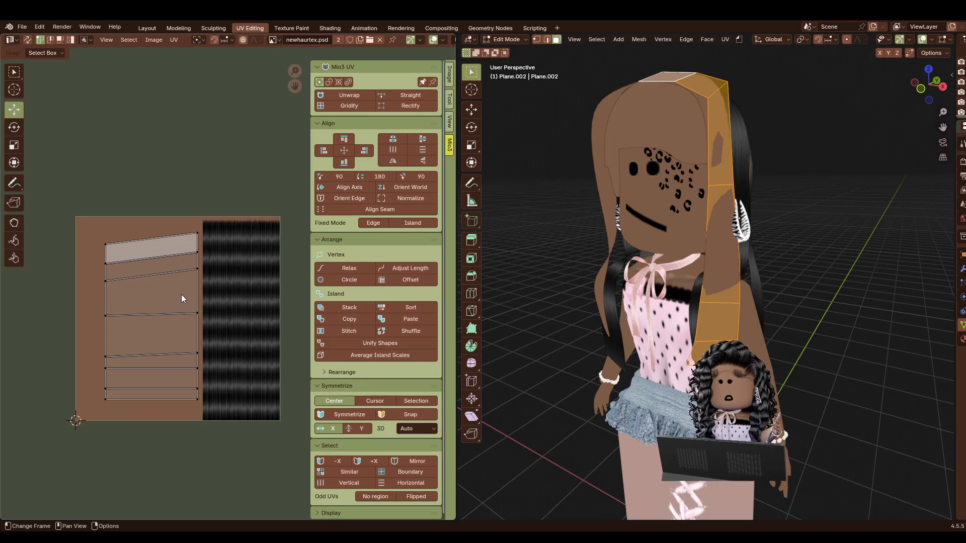
Gridify all of the strip's UVs into even rectangular rows and move the island slightly down.
key("a")
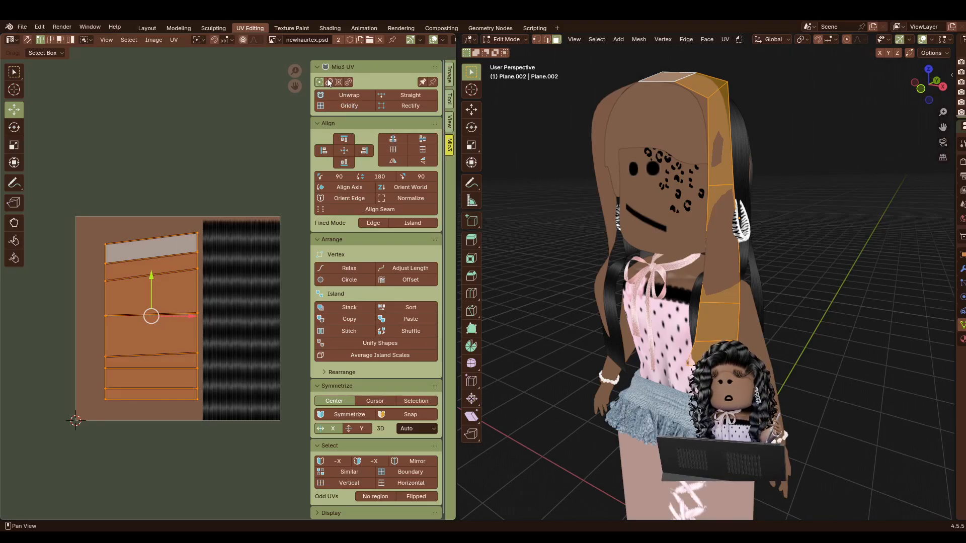
left_click(349, 107)
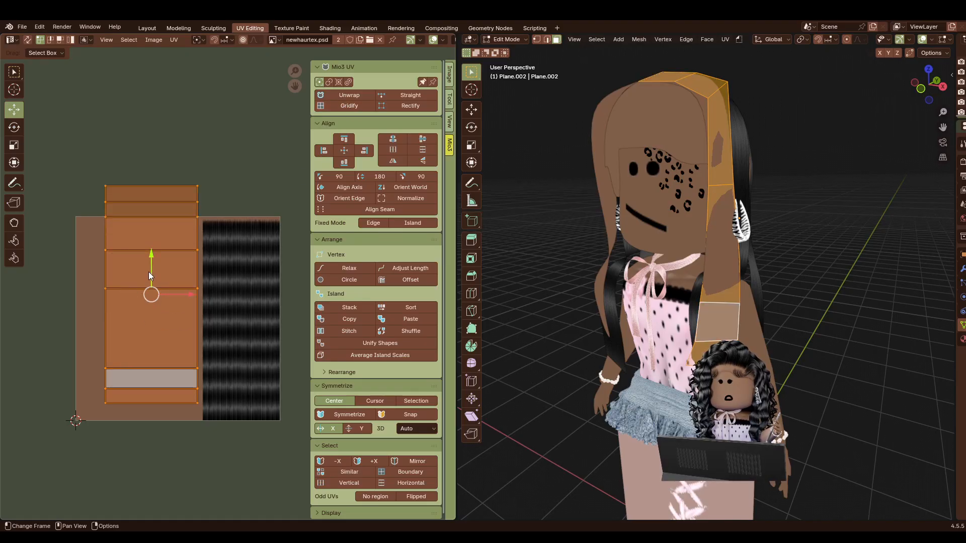
left_click(245, 180)
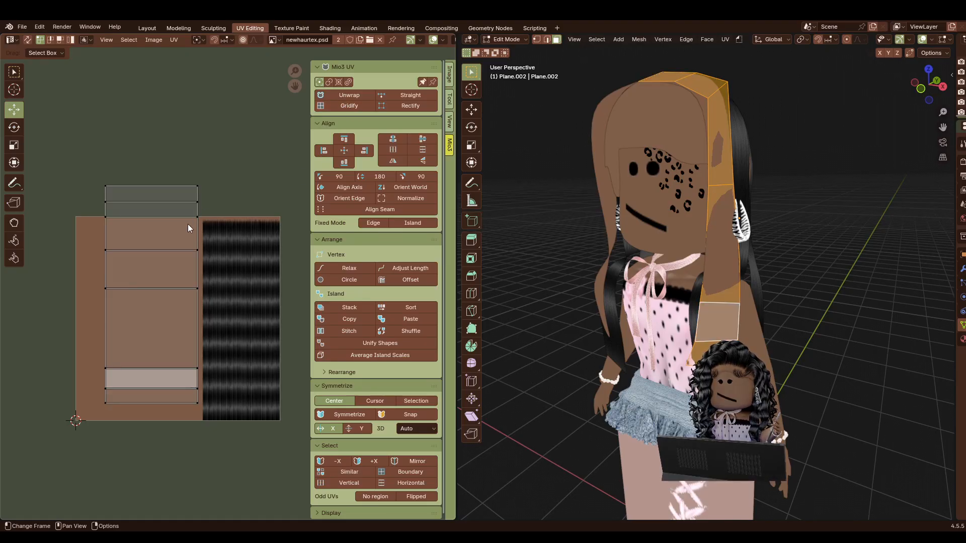
left_click(158, 243)
left_click_drag(152, 261, 148, 275)
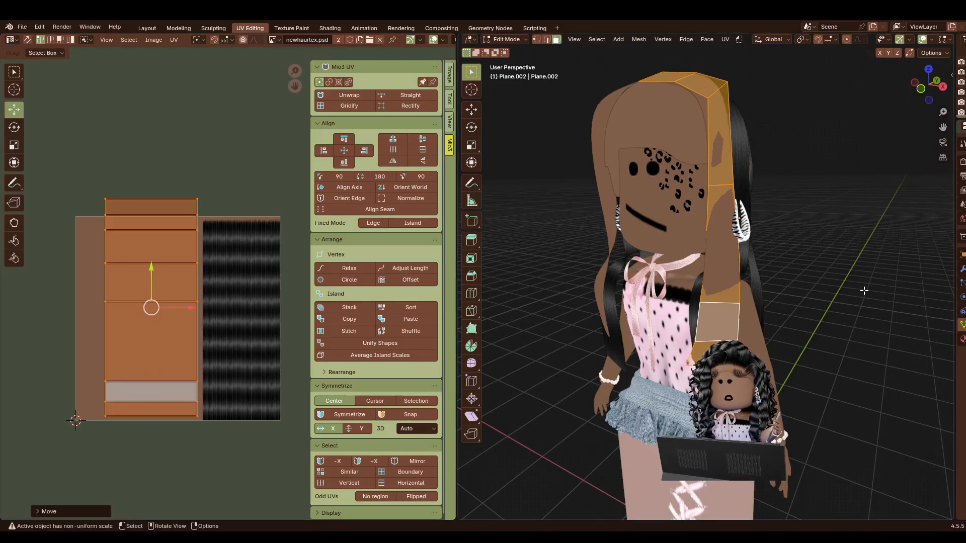
Move the UV island over the black hair texture and scale it down to fit within the texture's width.
key("g")
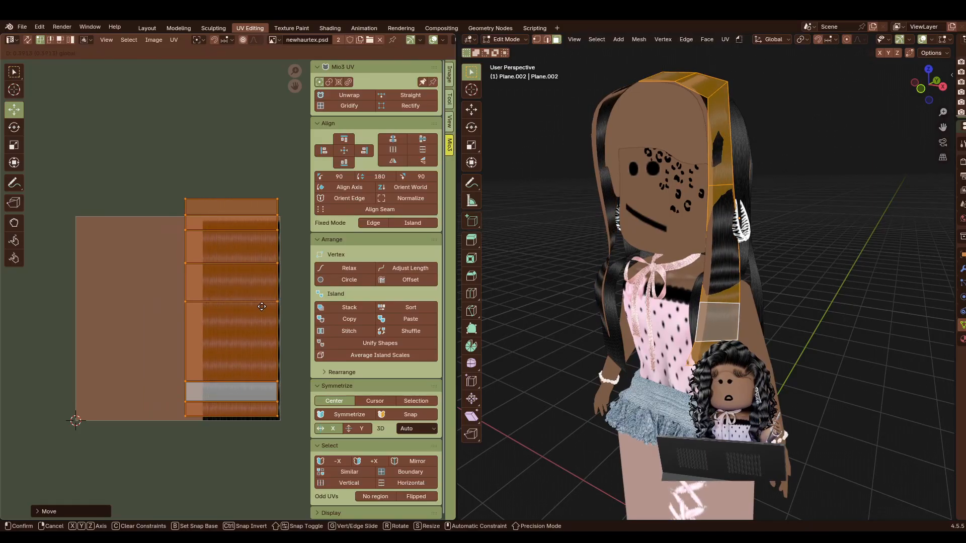
left_click(274, 310)
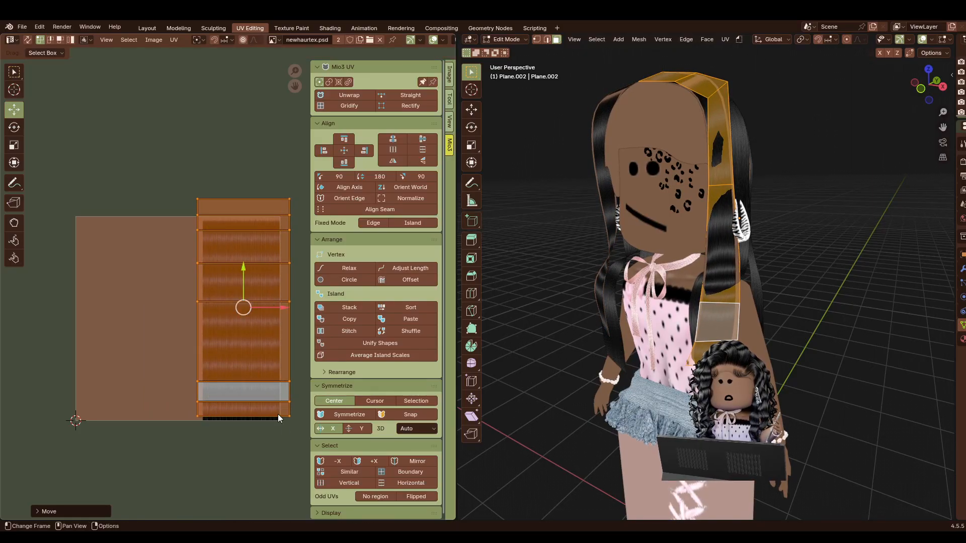
key("s")
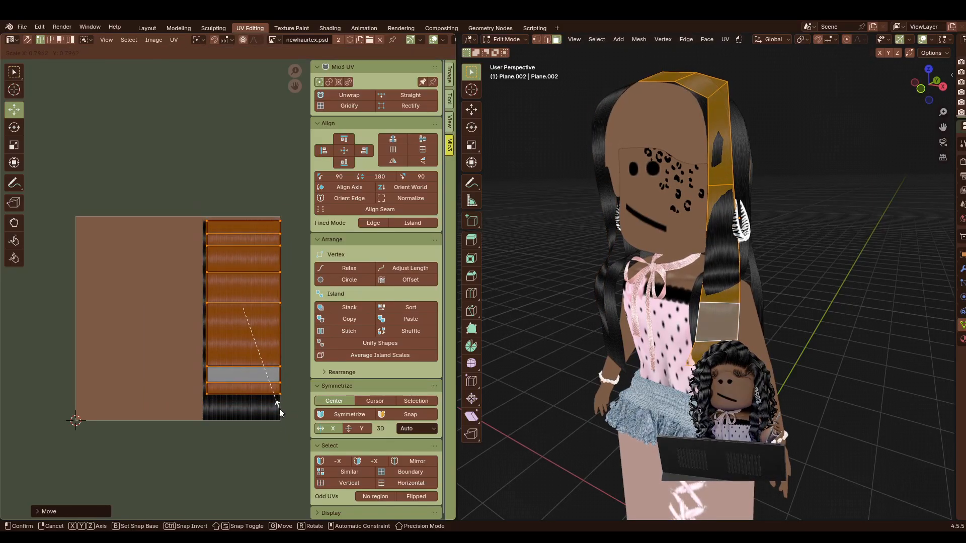
left_click(281, 409)
Squash the UV island along Y, move it to the upper end of the hair texture and centre it across the width.
scroll(269, 337, "up", 2)
middle_click_drag(266, 315, 218, 313)
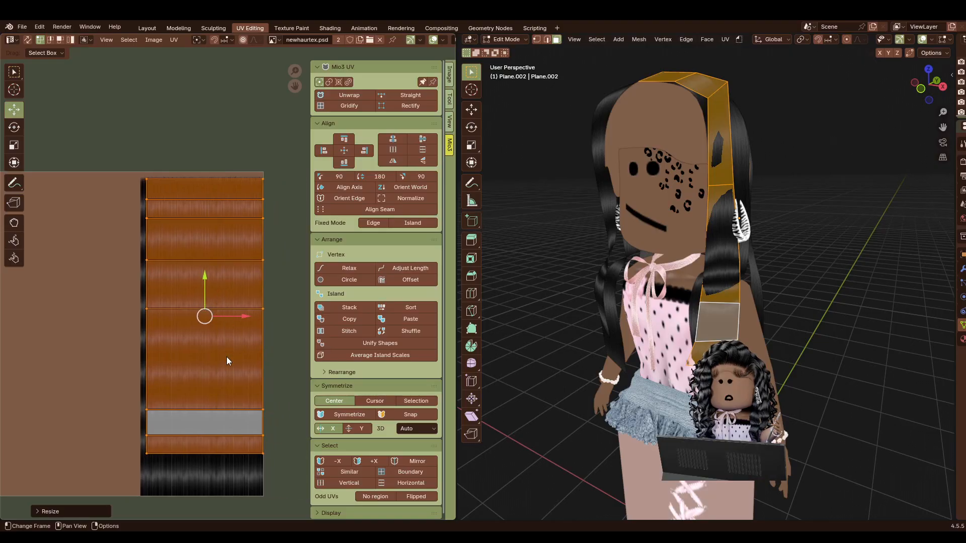
key("s")
key("y")
left_click(223, 328)
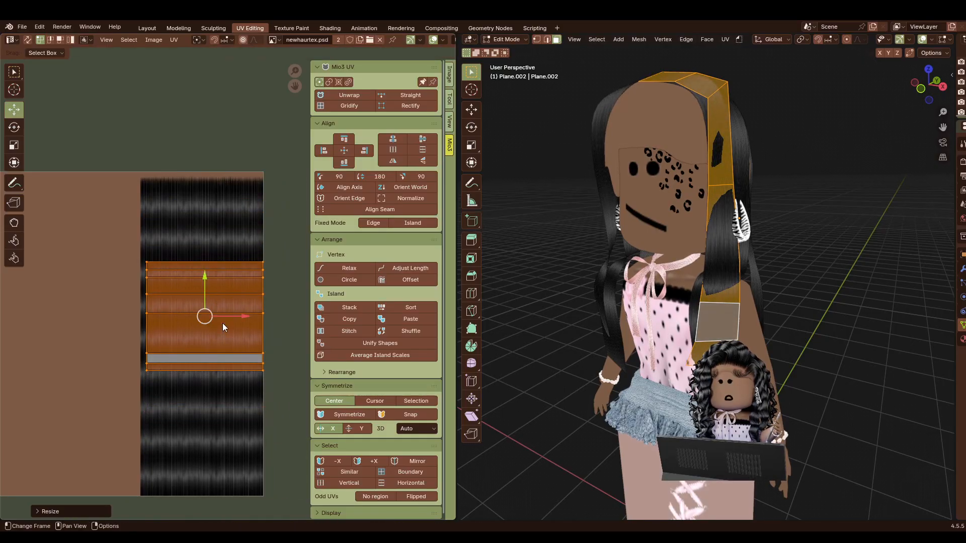
left_click_drag(207, 287, 197, 193)
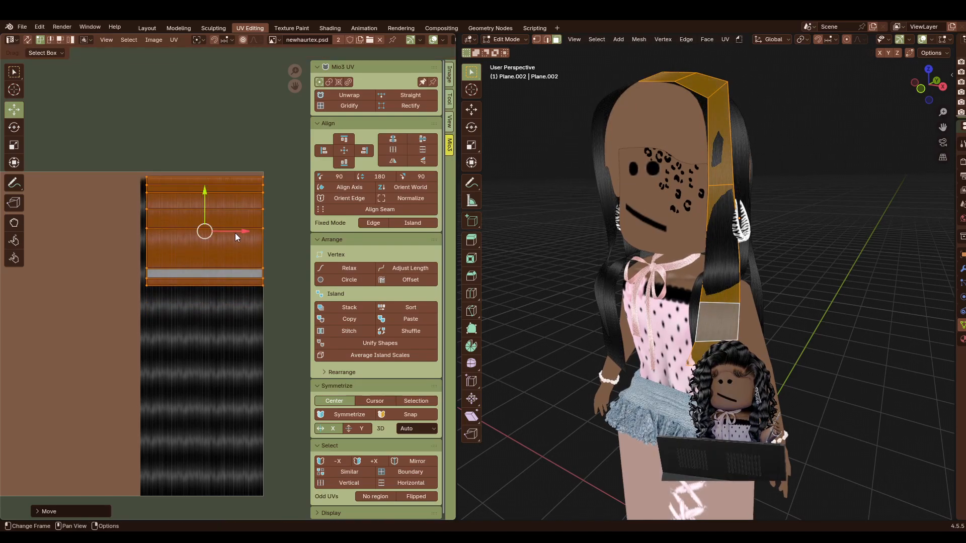
left_click_drag(239, 232, 232, 224)
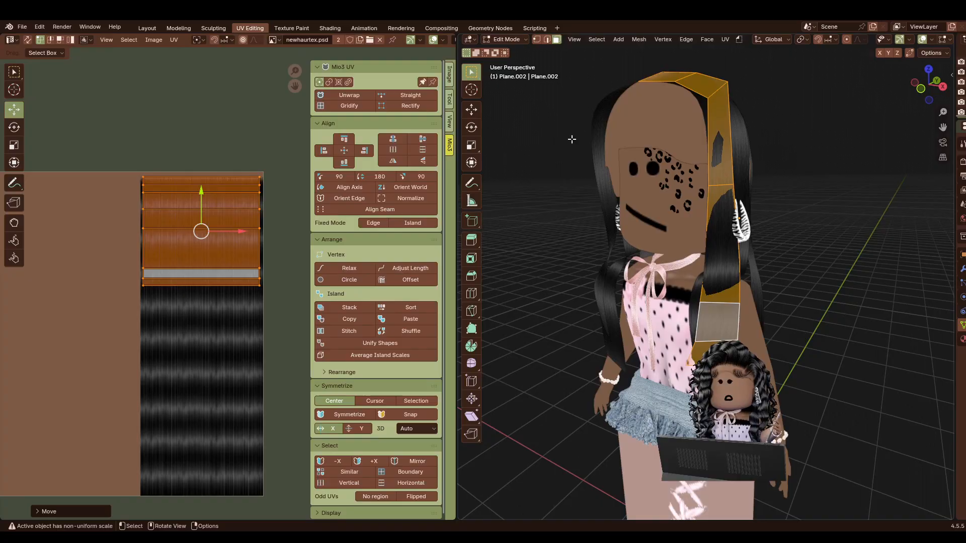
Return to the Layout workspace and examine the textured front strip from the side and around the shoulder.
left_click(536, 207)
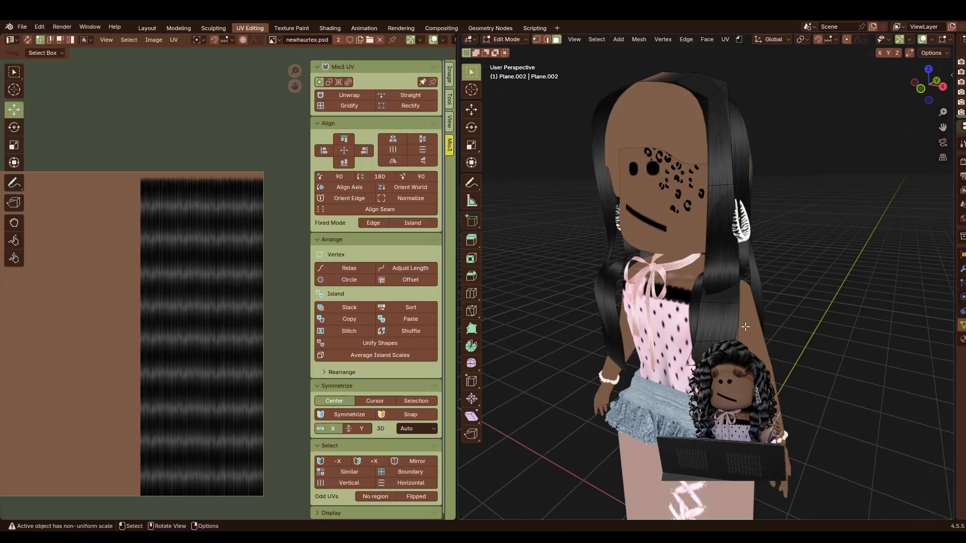
left_click(141, 28)
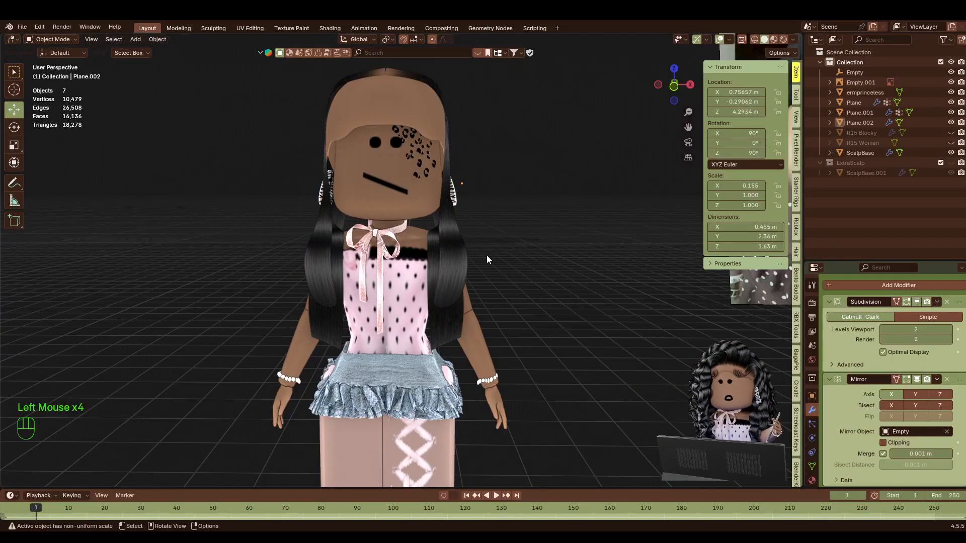
key("shift+f")
key("shift+w")
key("shift+d")
key("s")
key("d")
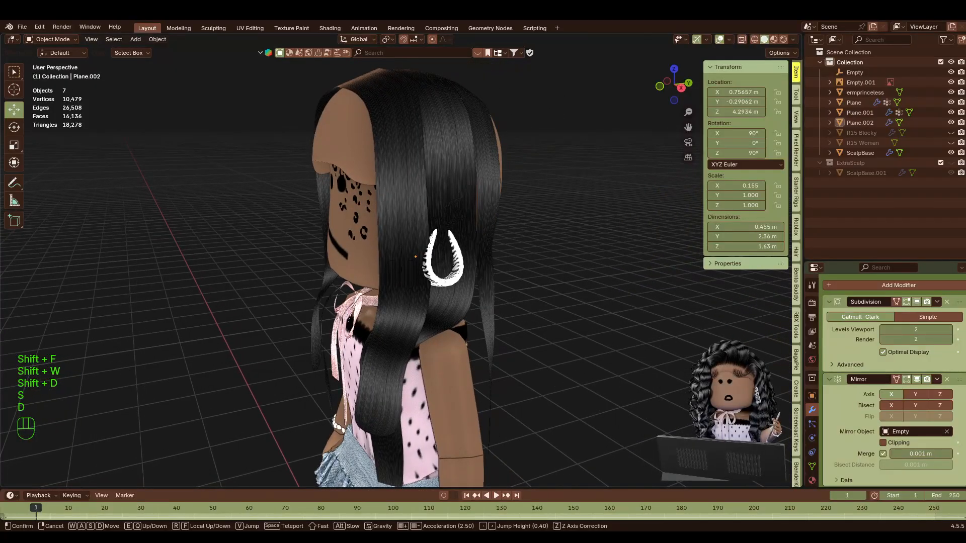
left_click(485, 157)
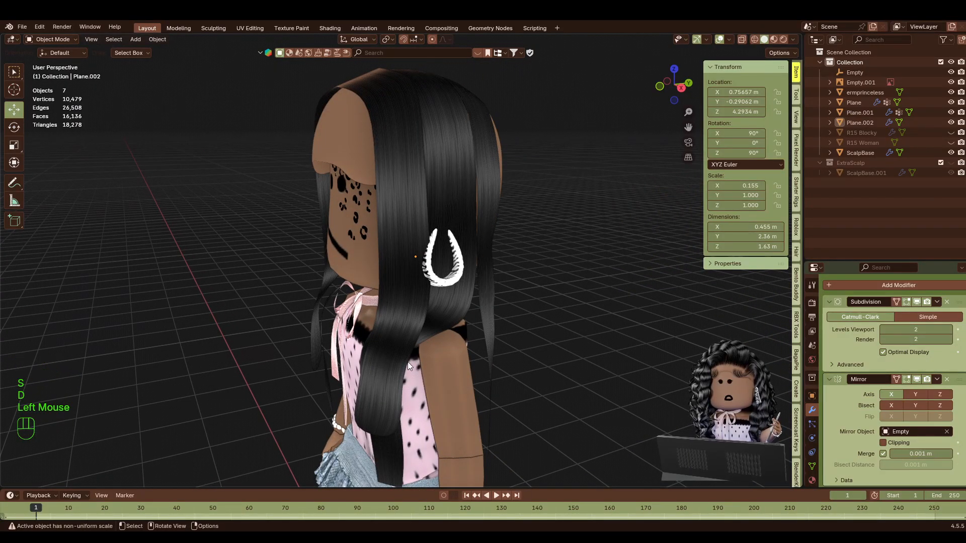
key("shift+f")
key("w")
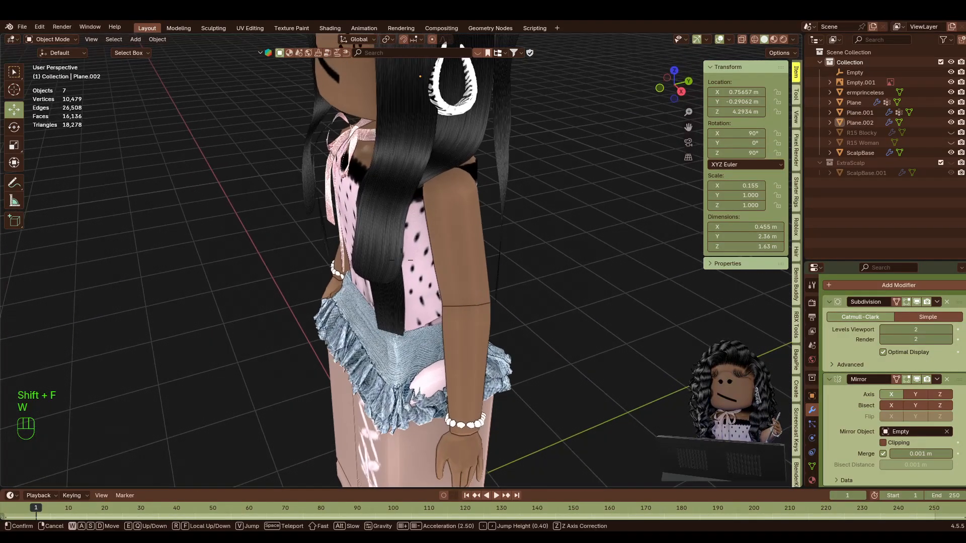
key("d")
key("d")
key("d")
key("d")
key("d")
key("d")
key("s")
key("a")
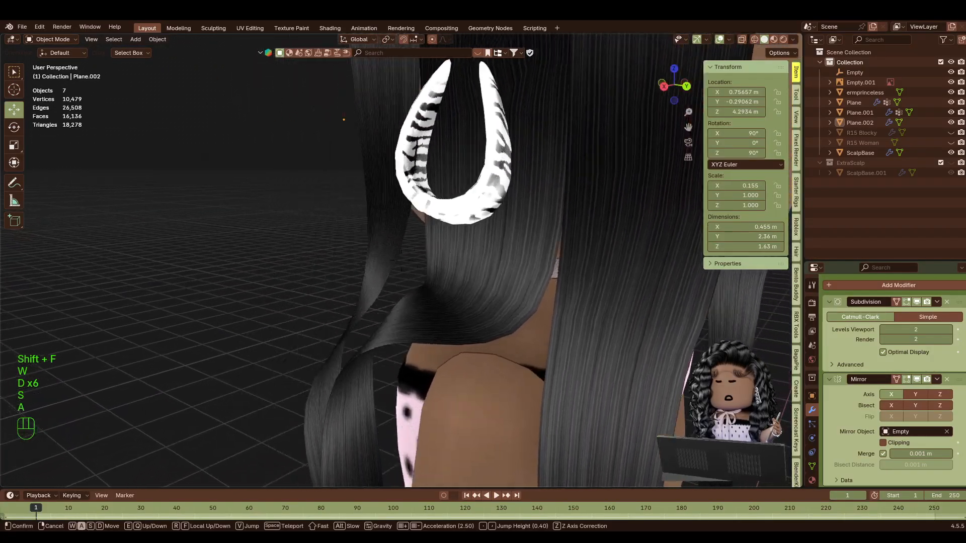
left_click(557, 247)
Open the front strip in Edit Mode, view it from the side and select all its faces to reveal its base mesh.
left_click(432, 279)
key("Tab")
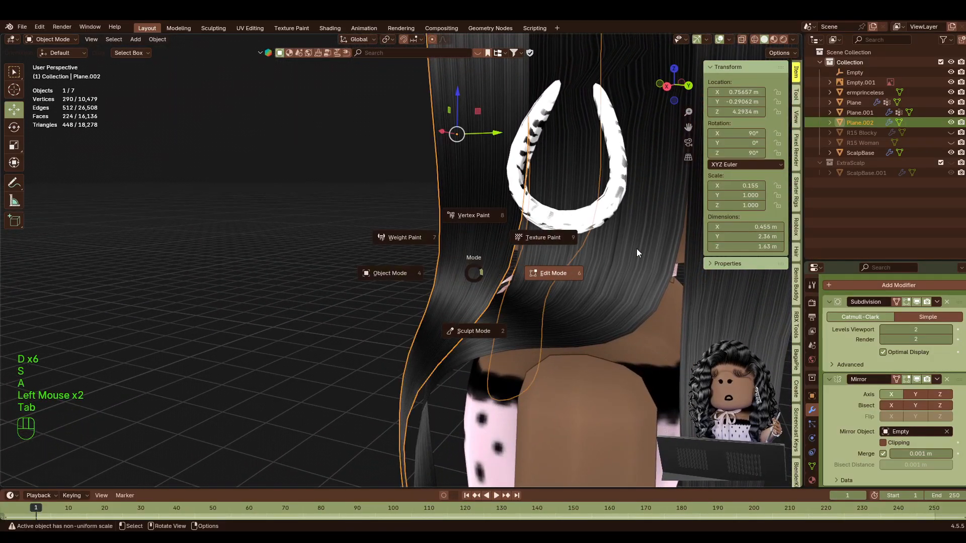
key("shift+f")
key("w")
key("a")
key("s")
key("s")
key("s")
key("s")
key("s")
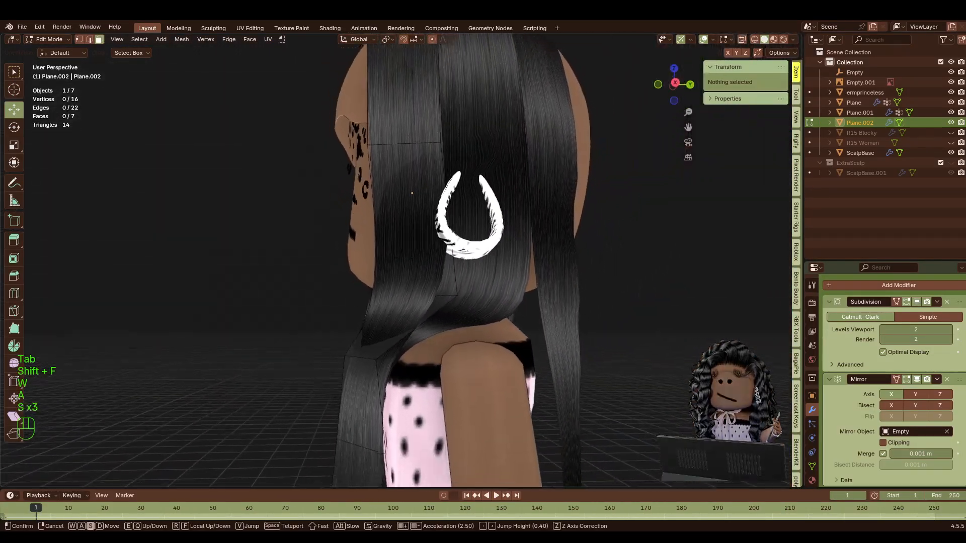
left_click(612, 266)
key("a")
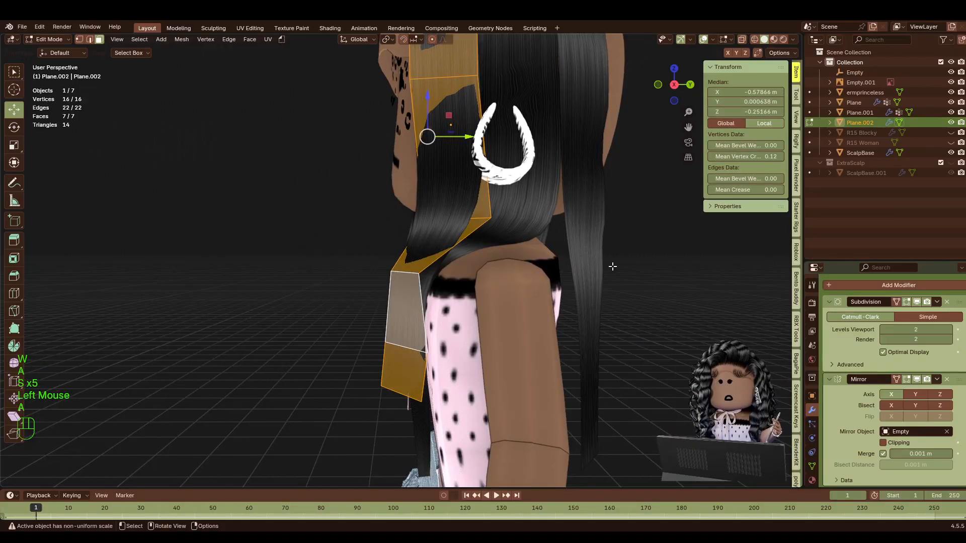
In vertex select mode, move the two vertices of the strip's bend above the shoulder slightly backward along Y.
left_click(79, 39)
left_click_drag(312, 255, 463, 431)
left_click(518, 252)
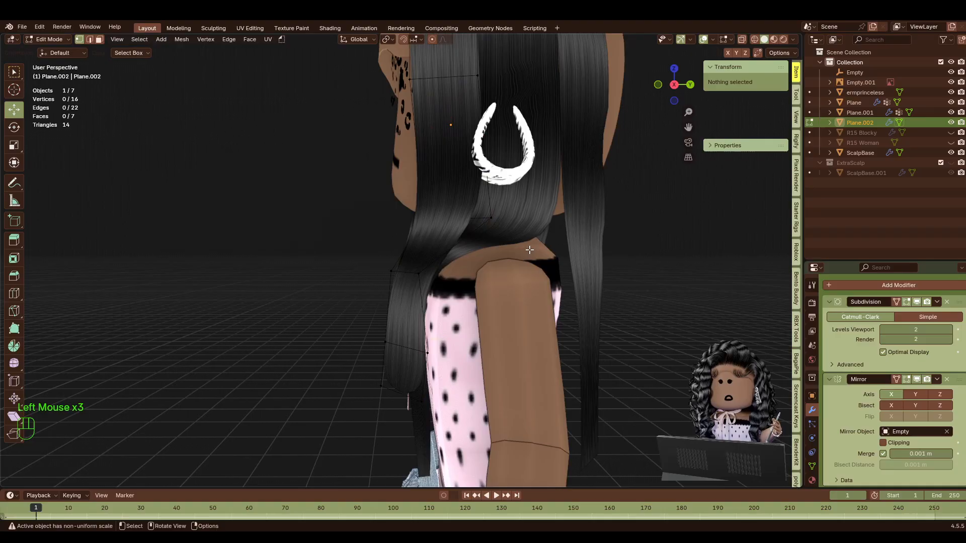
left_click_drag(544, 239, 396, 197)
left_click_drag(503, 223, 524, 220)
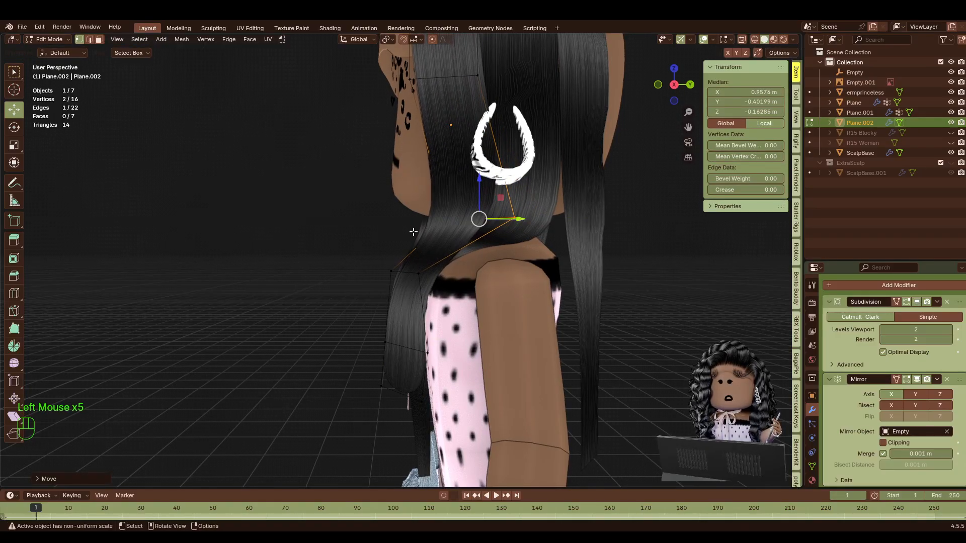
left_click(413, 231)
Move the front strip's single vertex at the fold in front of the shoulder slightly backward along Y.
key("shift+f")
key("w")
key("d")
key("d")
key("s")
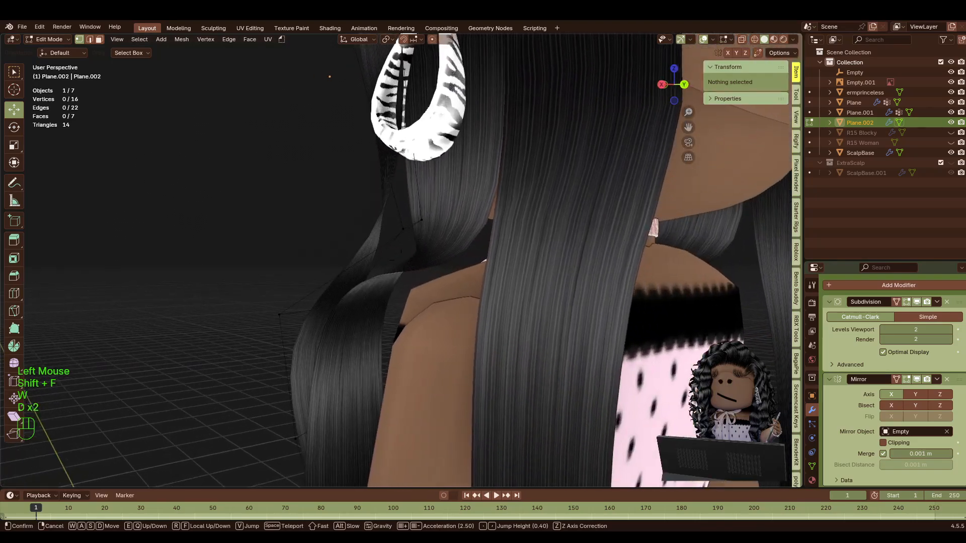
left_click(511, 207)
key("a")
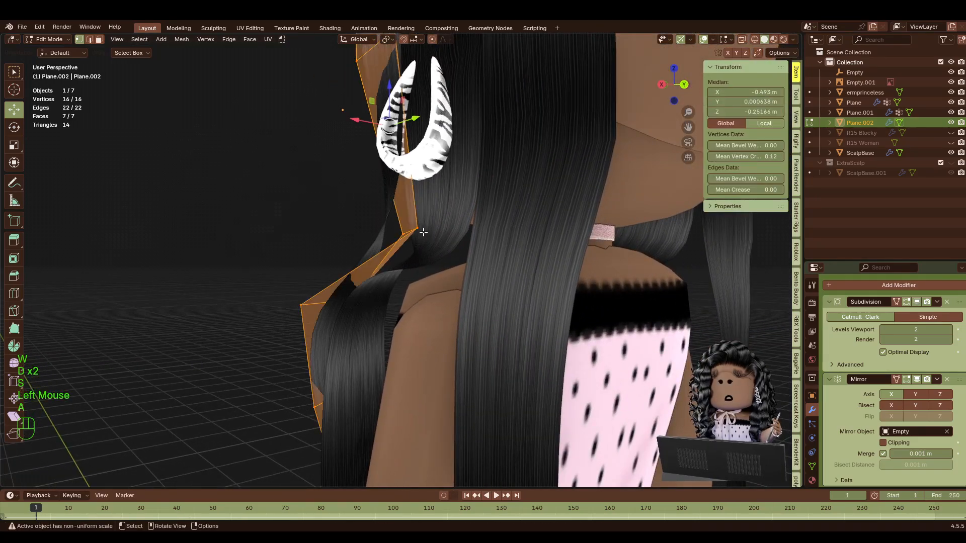
left_click(301, 306)
left_click_drag(318, 311, 341, 314)
Move the two vertices of the strip's fold in front of the shoulder slightly forward along Y, one after the other.
key("shift+f")
key("w")
key("a")
key("s")
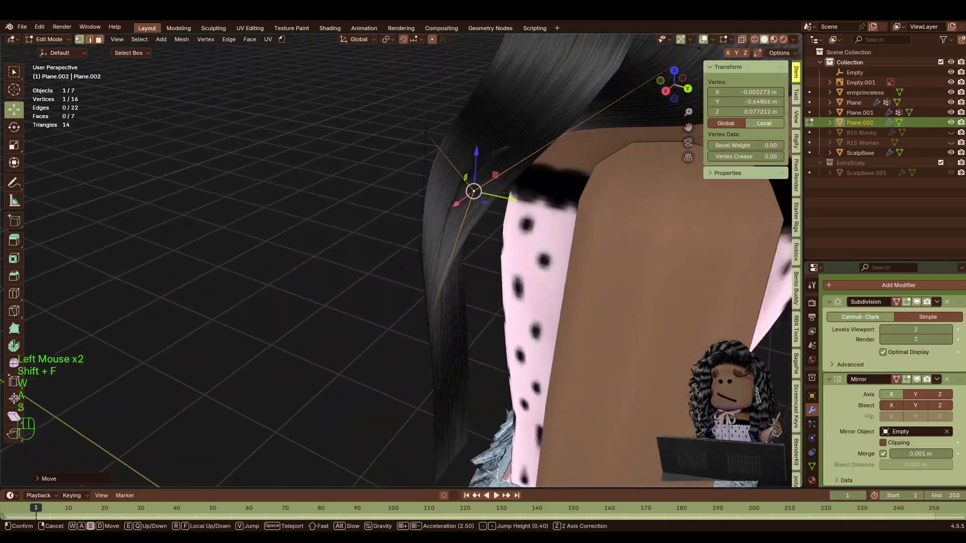
left_click(434, 251)
left_click(396, 218)
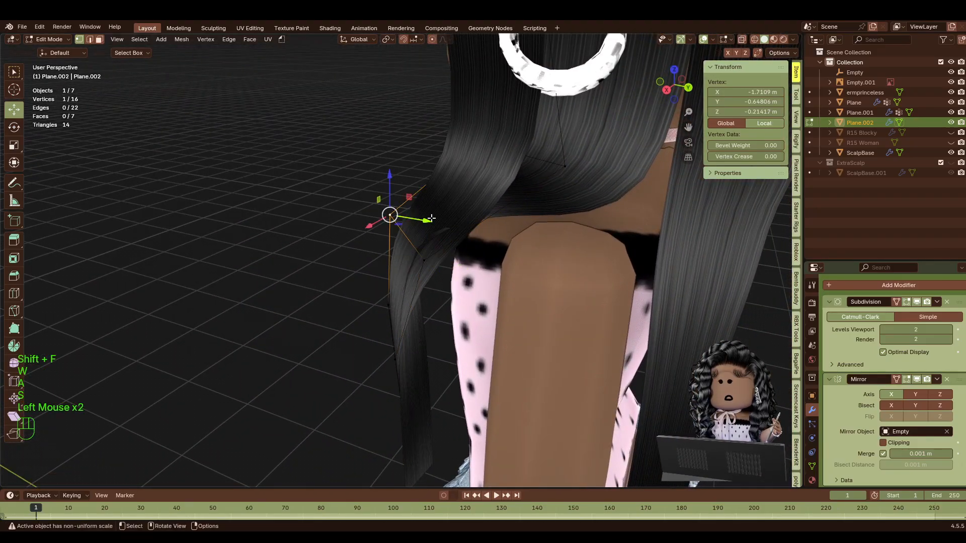
left_click_drag(431, 219, 420, 218)
left_click(425, 258)
left_click_drag(439, 261, 417, 257)
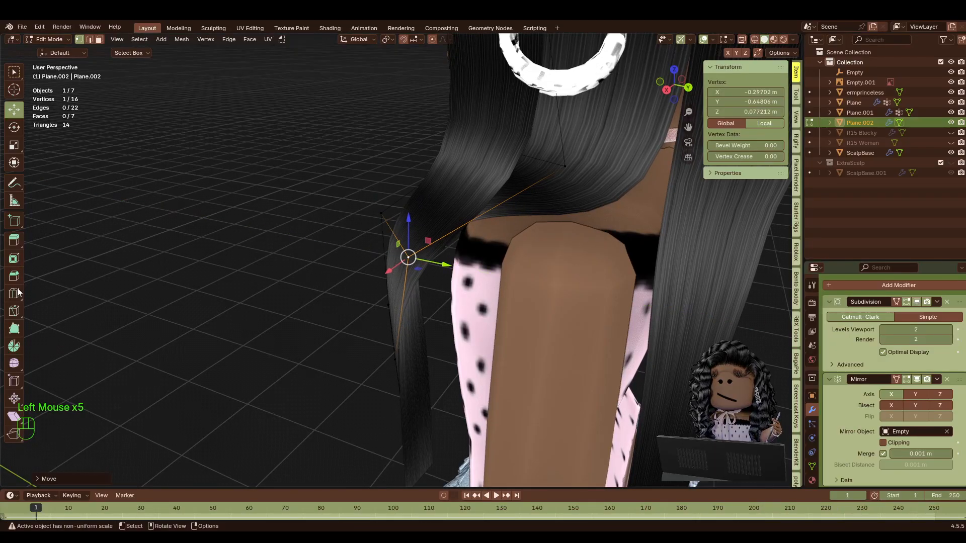
Add a loop cut across the strip's section over the shoulder and lower the new edge slightly along Z.
left_click(15, 293)
left_click_drag(468, 177, 497, 172)
left_click(14, 109)
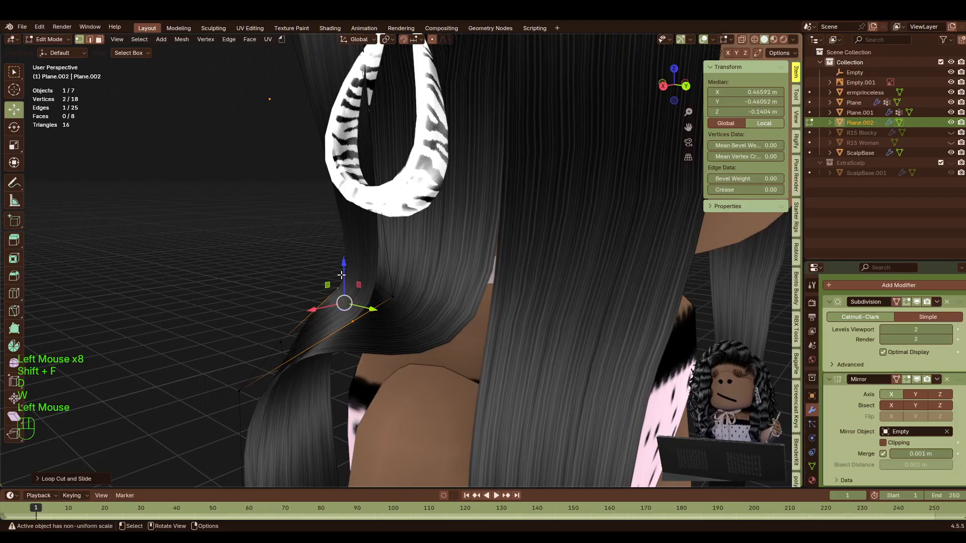
mouse_move(342, 274)
left_mouse_down()
mouse_move(343, 288)
mouse_move(342, 279)
left_mouse_up()
left_click(369, 273)
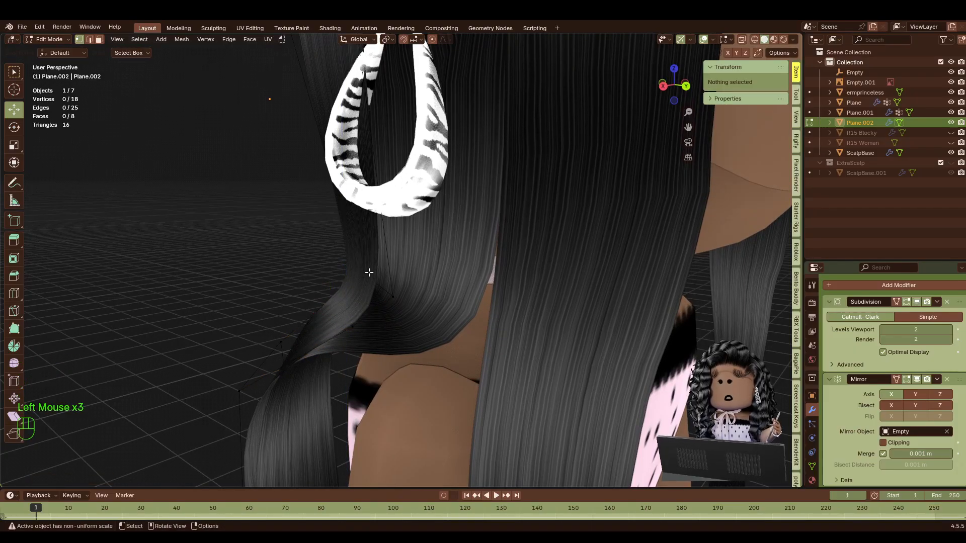
Select the two vertices of the strip's bend above the shoulder and move them backward along Y.
left_click(400, 297)
left_click(347, 265, "shift")
left_click_drag(401, 277, 431, 281)
left_click(224, 194)
Lower the two vertices of the strip's bend above the shoulder together slightly along Z.
key("shift+f")
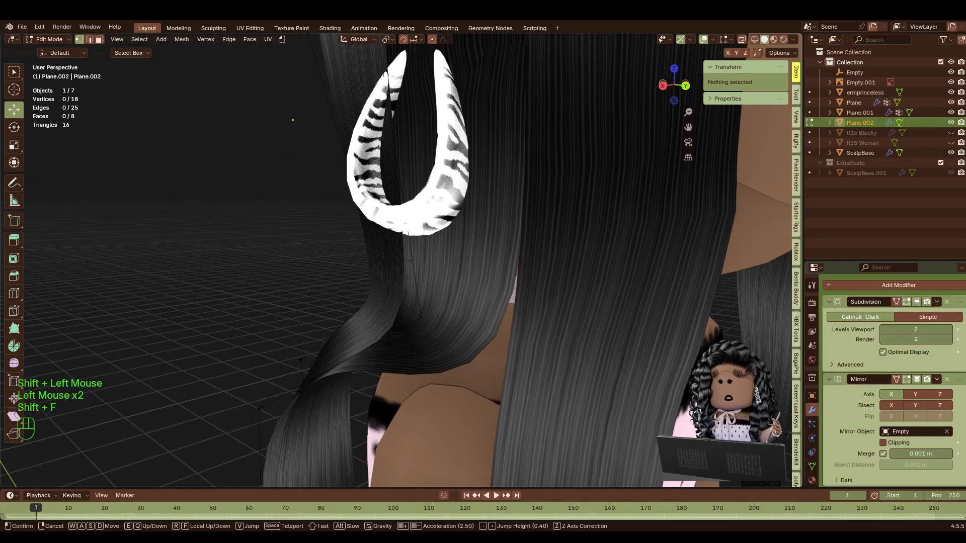
key("d")
left_click(481, 269)
key("a")
left_click(369, 352)
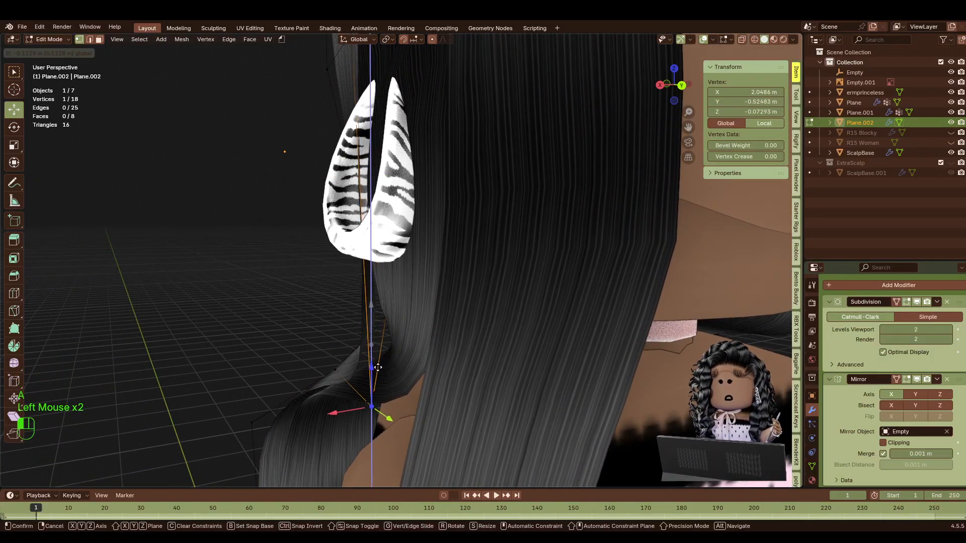
key("ctrl+z")
left_click(378, 329, "shift")
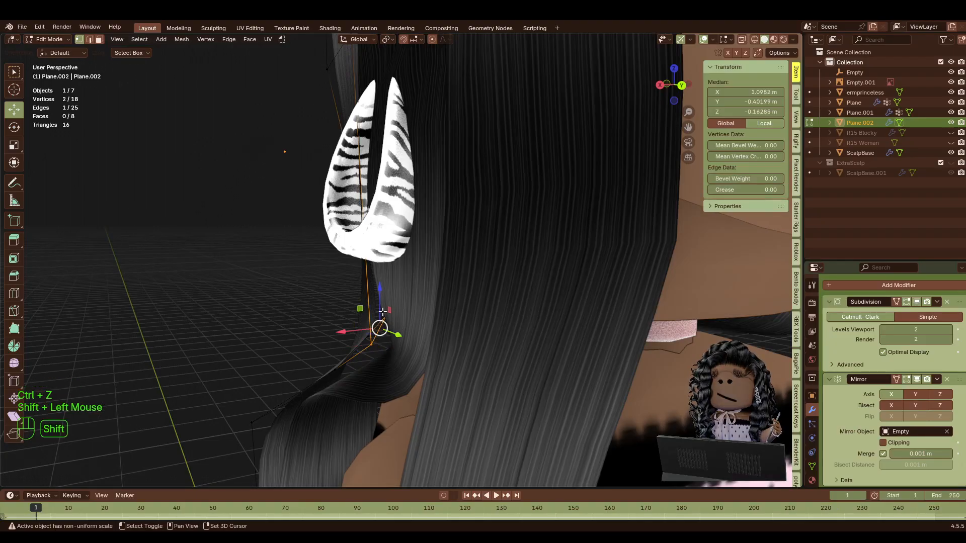
mouse_move(378, 328)
left_mouse_down()
mouse_move(384, 319)
mouse_move(391, 354)
mouse_move(386, 330)
left_mouse_up()
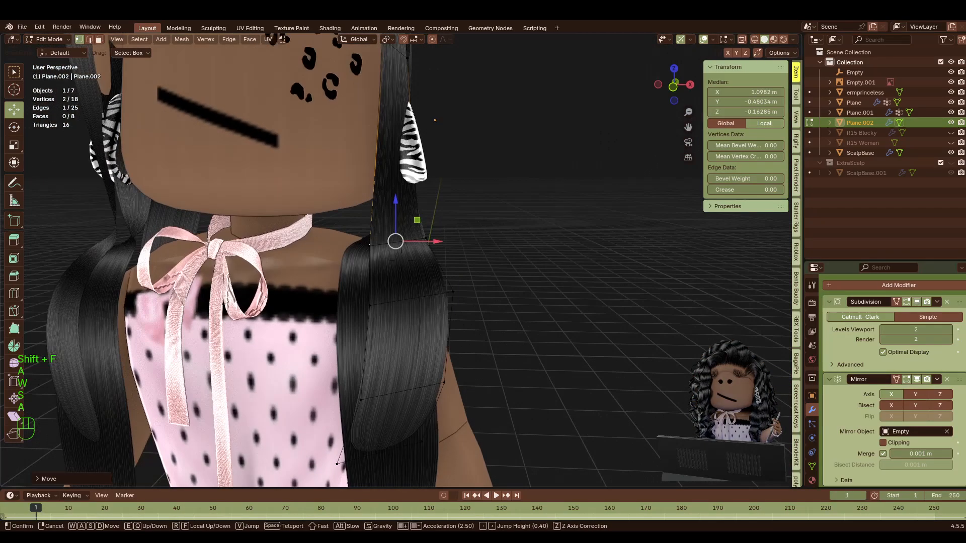
Switch mesh editing from the front strip to the hair strip Plane, turn on X-ray and select all its vertices.
key("a")
key("w")
key("d")
key("s")
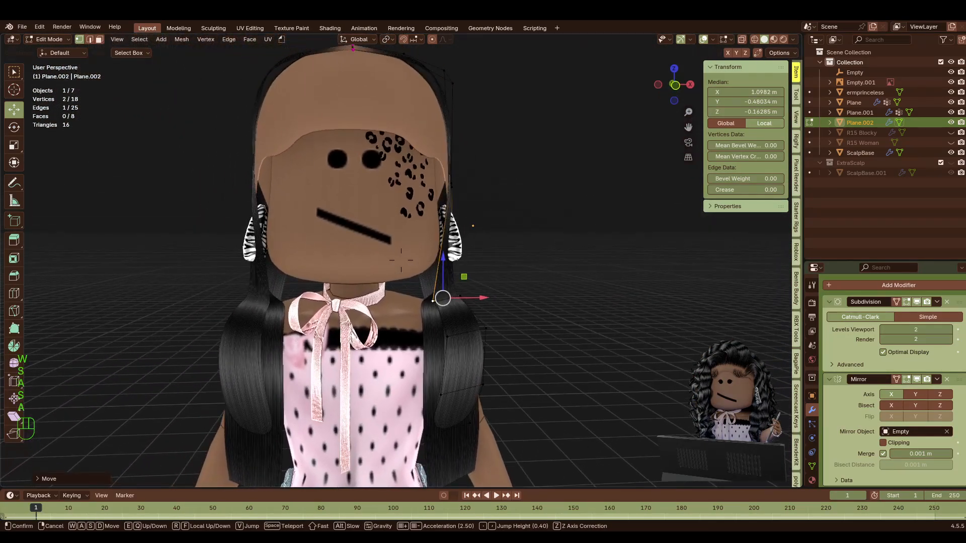
left_click(403, 316)
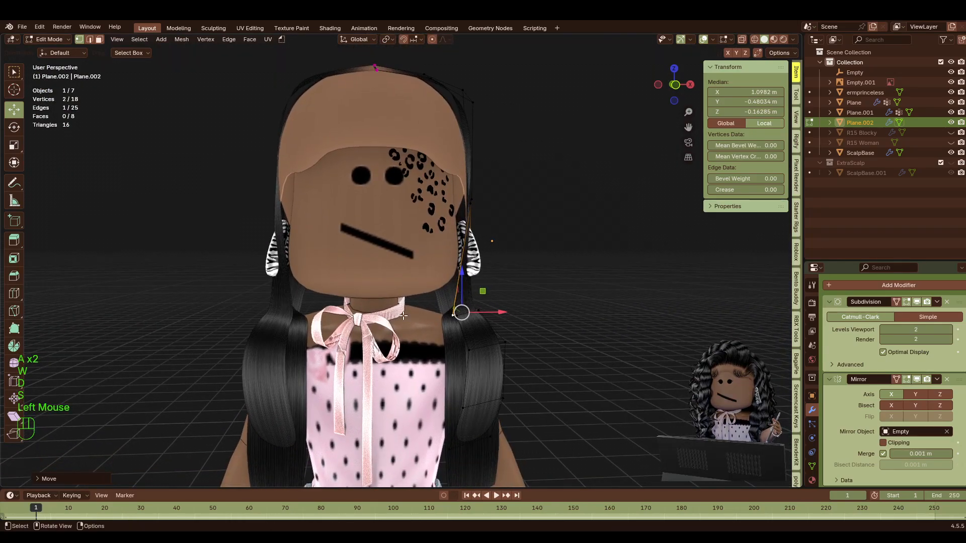
key("alt+q")
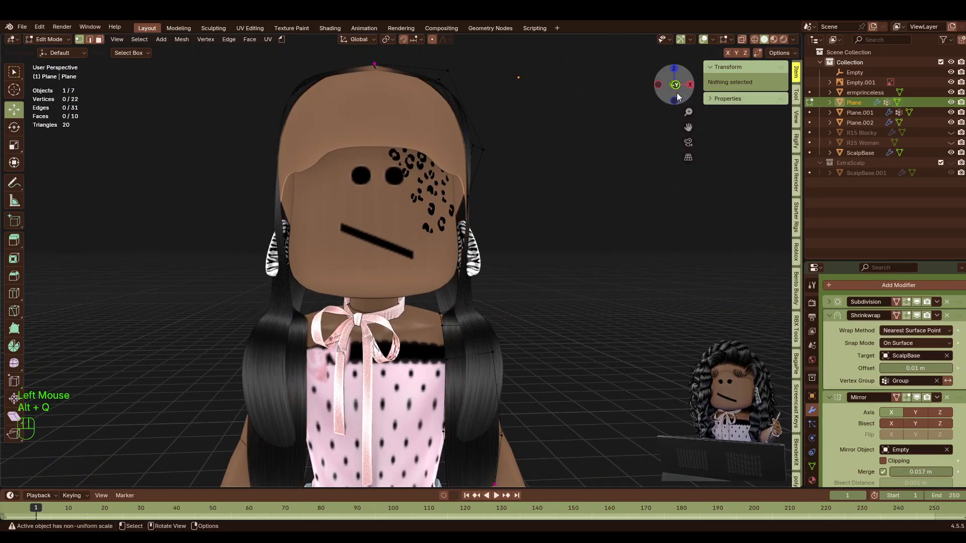
left_click(742, 39)
key("a")
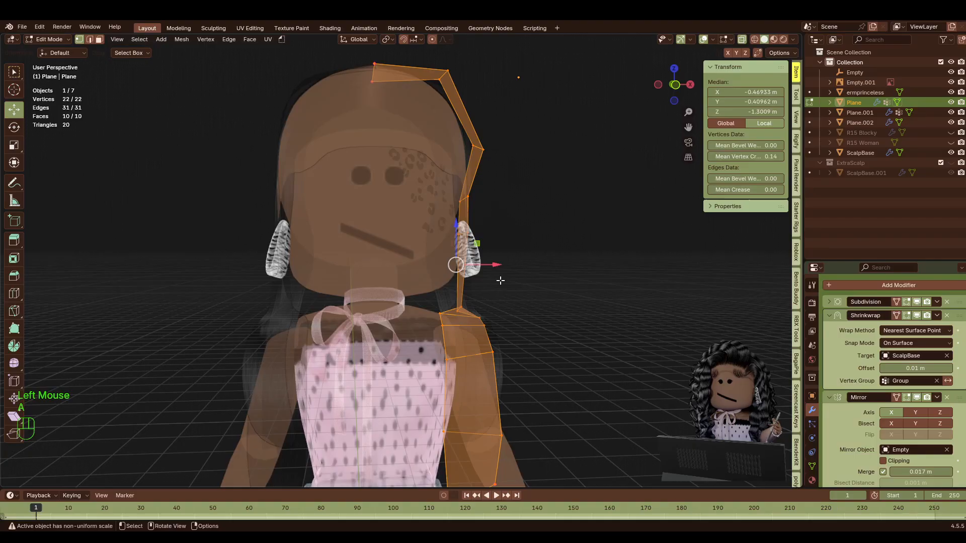
Select the Plane strip's vertex between the earring and the shoulder, and turn X-ray off.
key("shift+f")
key("w")
key("d")
key("d")
key("d")
key("d")
key("d")
key("d")
left_click(452, 287)
left_click(465, 263)
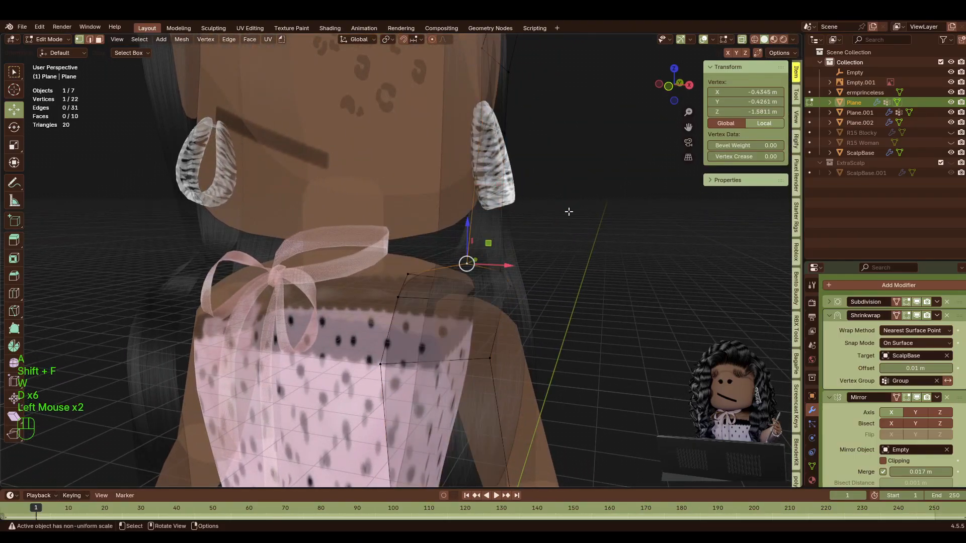
key("shift+f")
key("d")
key("d")
key("d")
key("a")
key("a")
key("a")
key("a")
key("a")
key("a")
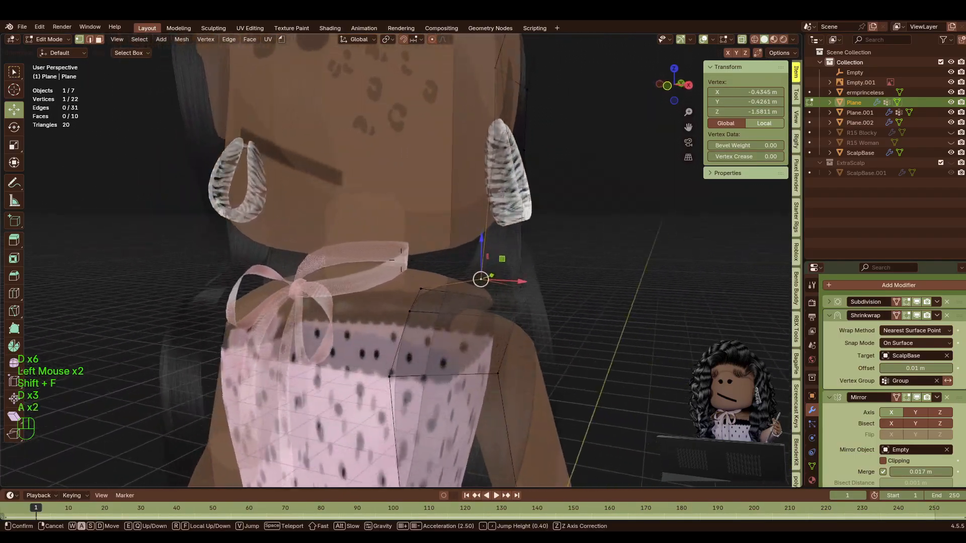
key("s")
left_click(401, 261)
left_click(742, 40)
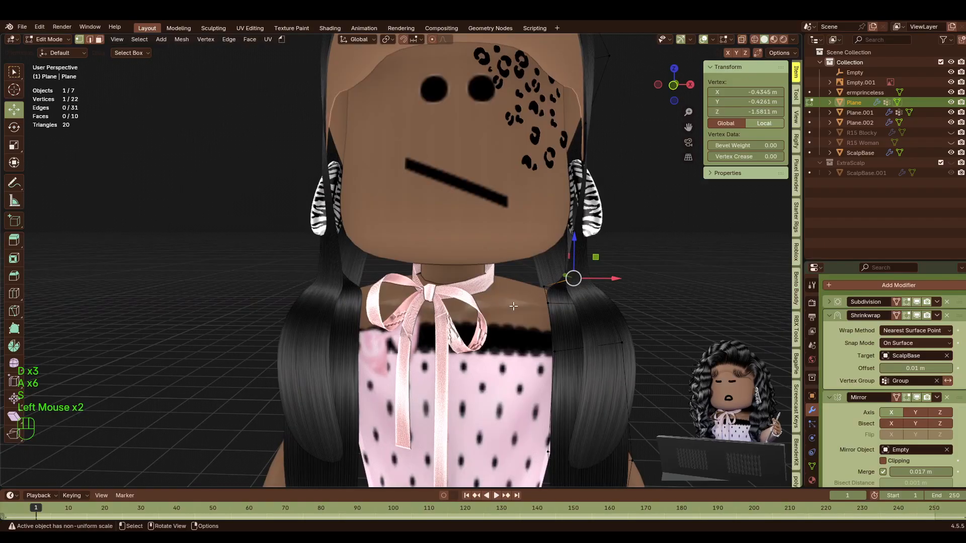
Move the Plane strip's vertex below the earring slightly inward along X and return to Object Mode.
left_click_drag(607, 277, 576, 287)
key("ctrl+z")
left_click(542, 287)
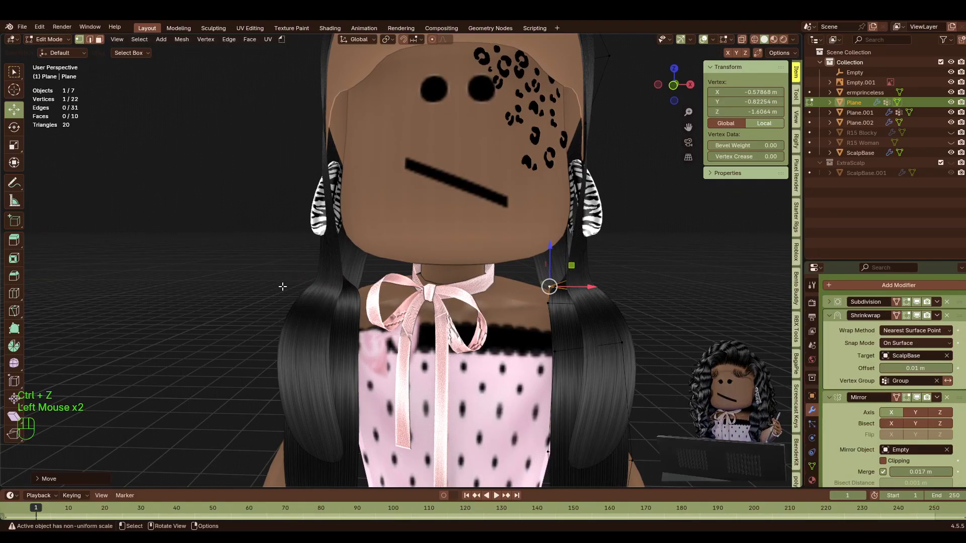
left_click(566, 273)
left_click_drag(595, 278, 583, 278)
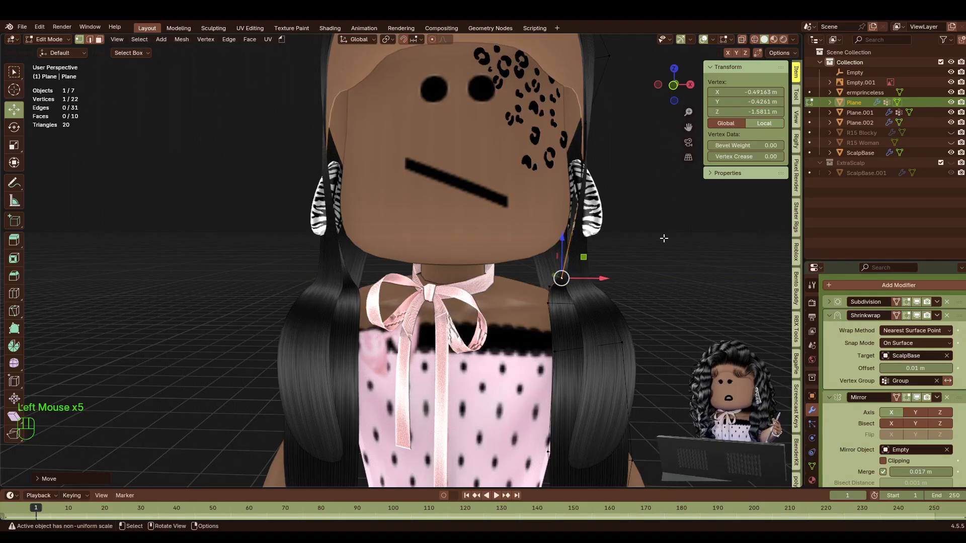
left_click(667, 265)
key("shift+f")
key("s")
left_click(668, 264)
key("Tab")
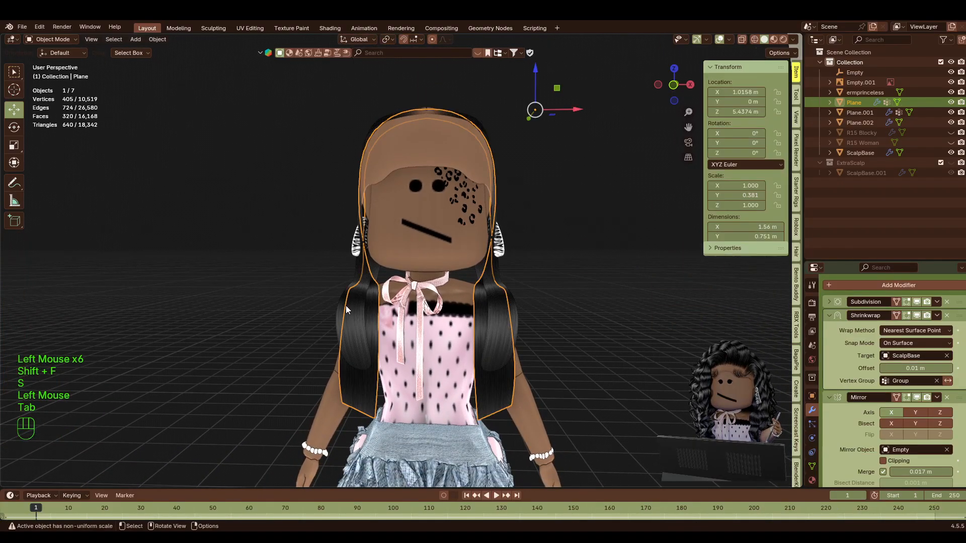
Scale the avatar body up uniformly to about 1.104 and move it to Y -0.16487 m and Z 2.8295 m.
left_click(441, 236)
key("s")
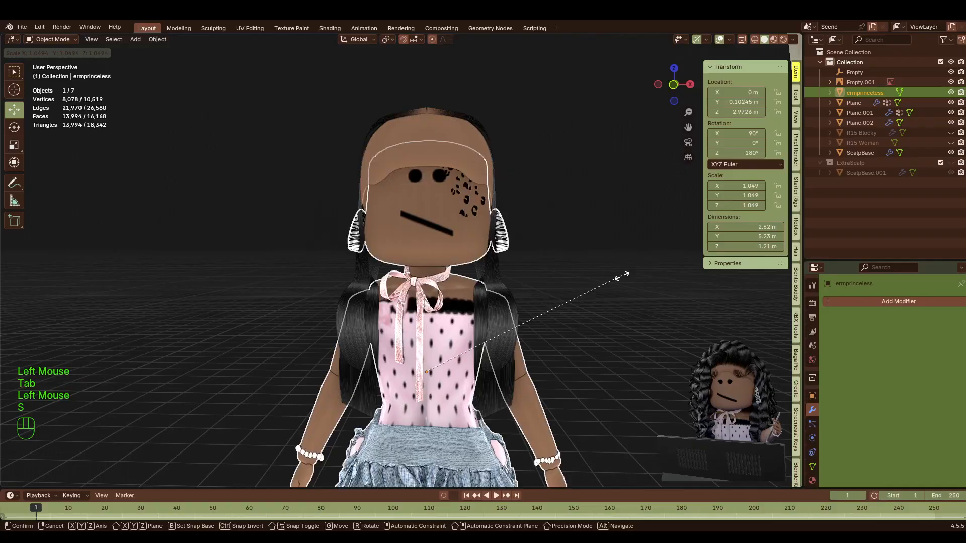
left_click(639, 275)
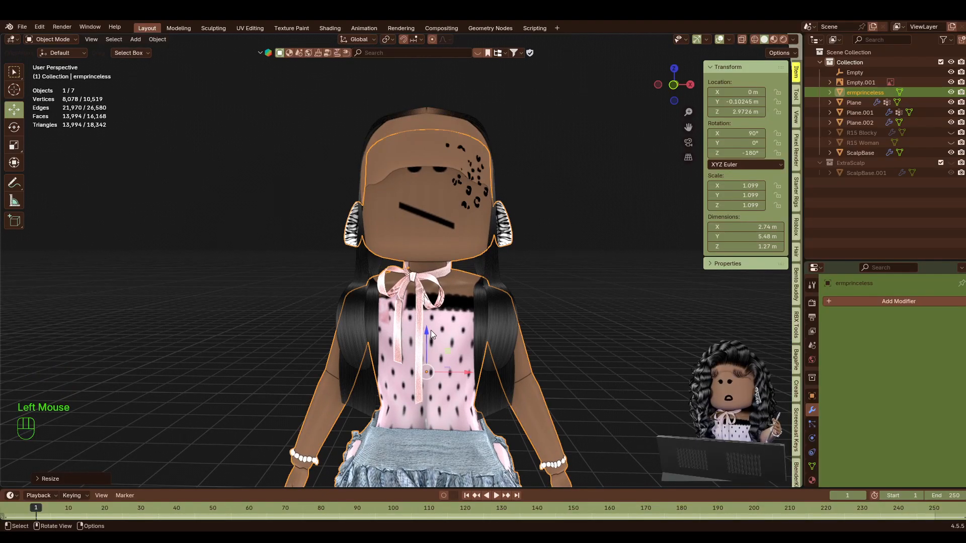
left_click_drag(431, 330, 428, 349)
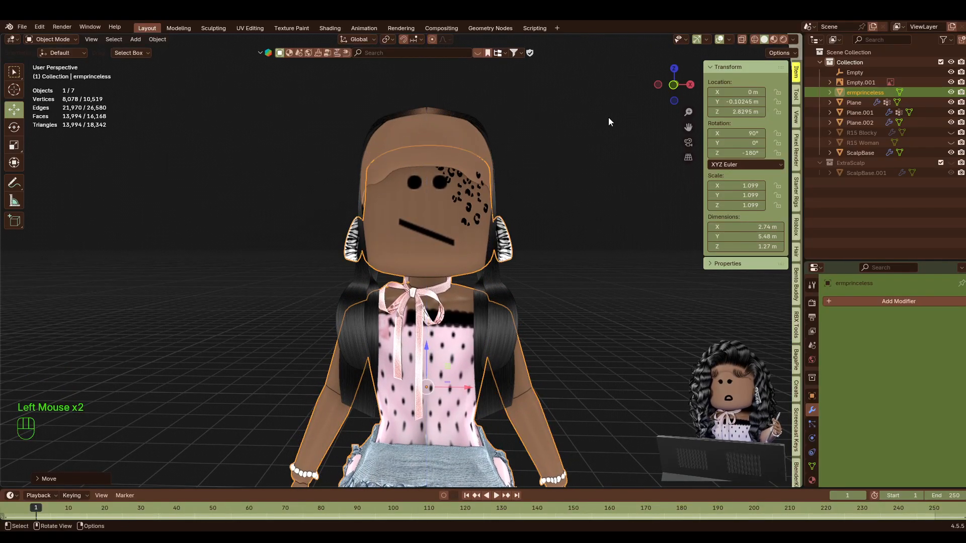
left_click(689, 86)
key("s")
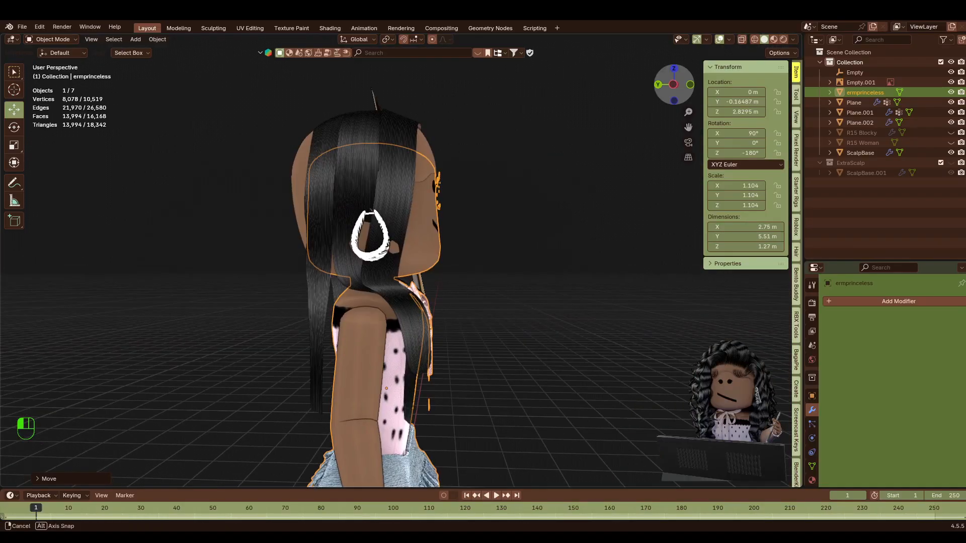
Check the avatar body's fit inside the hair around the ear, and scale it down uniformly to about 1.091.
left_click_drag(674, 86, 529, 86)
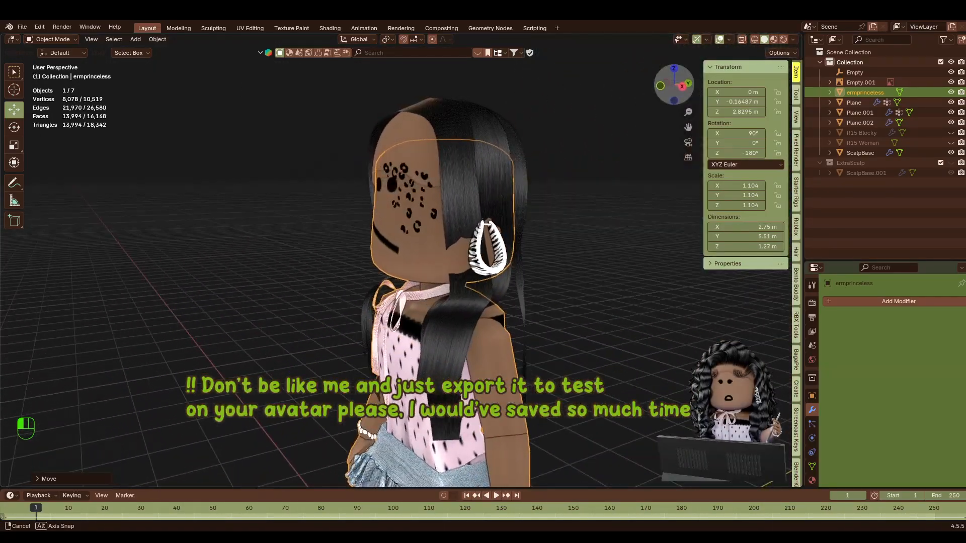
left_click(243, 229)
scroll(343, 181, "up", 2)
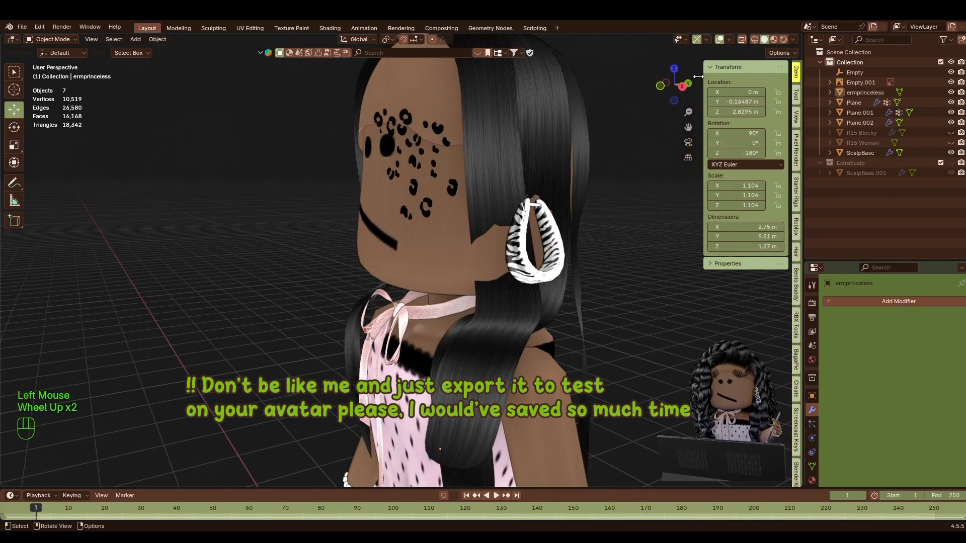
mouse_move(679, 83)
left_mouse_down()
mouse_move(635, 75)
mouse_move(693, 68)
mouse_move(617, 87)
mouse_move(676, 94)
left_mouse_up()
left_click(584, 136)
left_click(438, 205)
key("s")
left_click(437, 207)
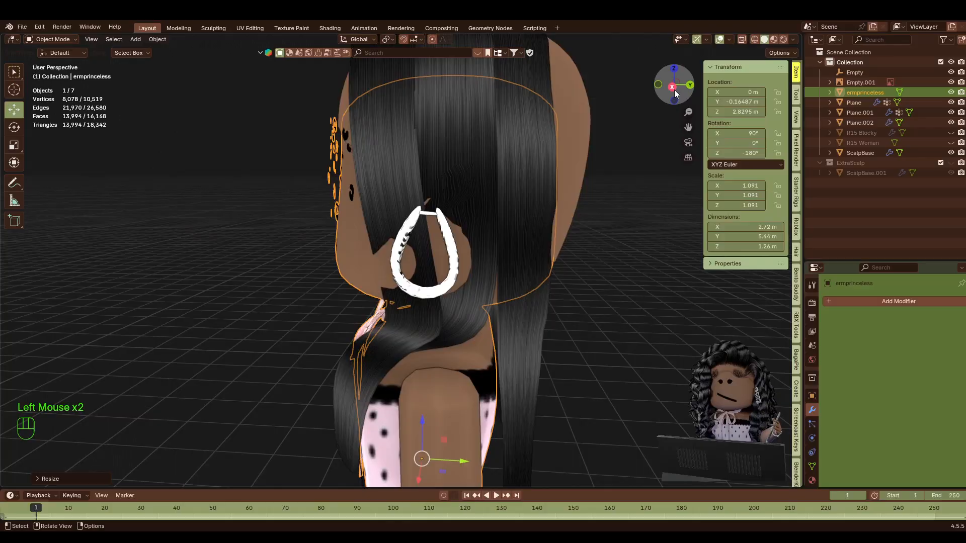
Examine how the resized avatar body sits inside the hair from the right side and the front.
left_click(672, 88)
left_click(458, 452)
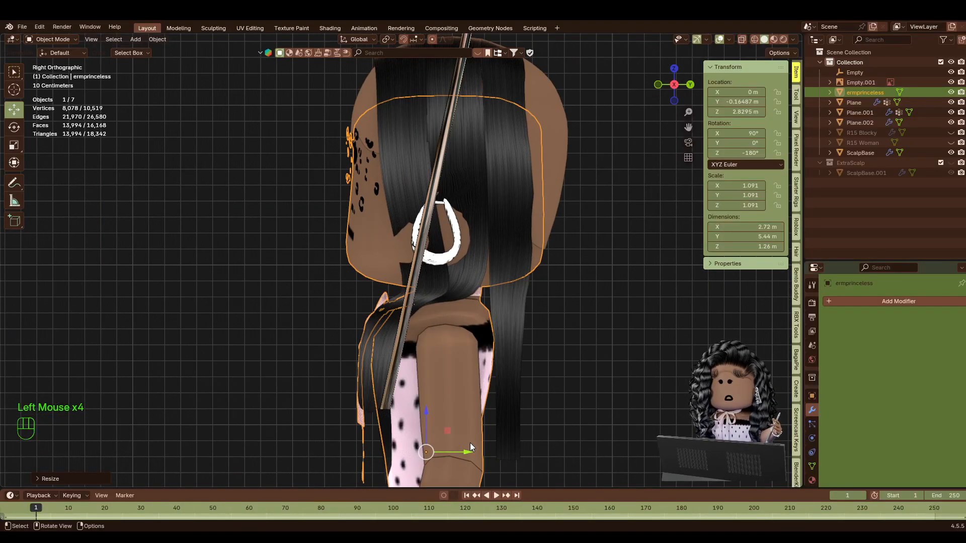
left_click(690, 84)
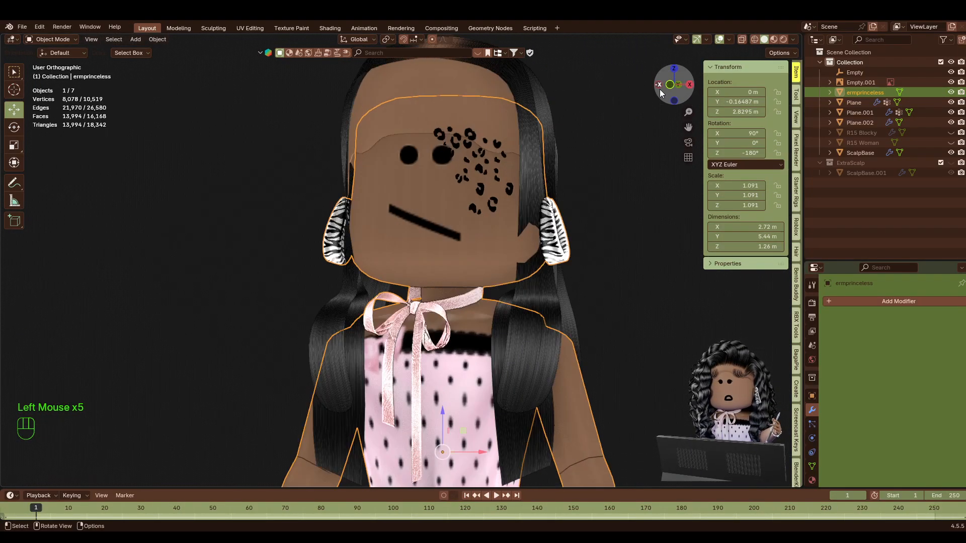
left_click(605, 232)
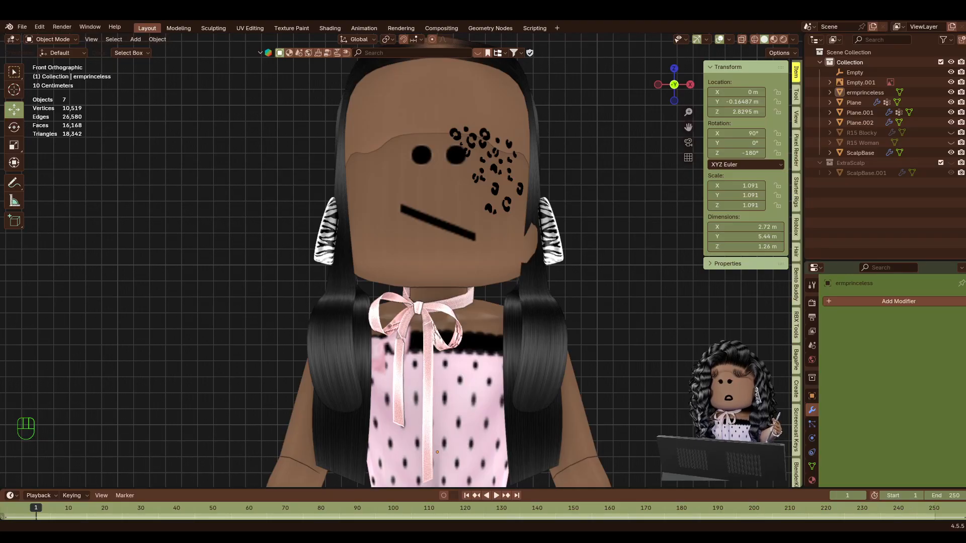
Hide the avatar body, open the hair strip Plane in Edit Mode and nudge two vertices beside the ear along X.
left_click(481, 257)
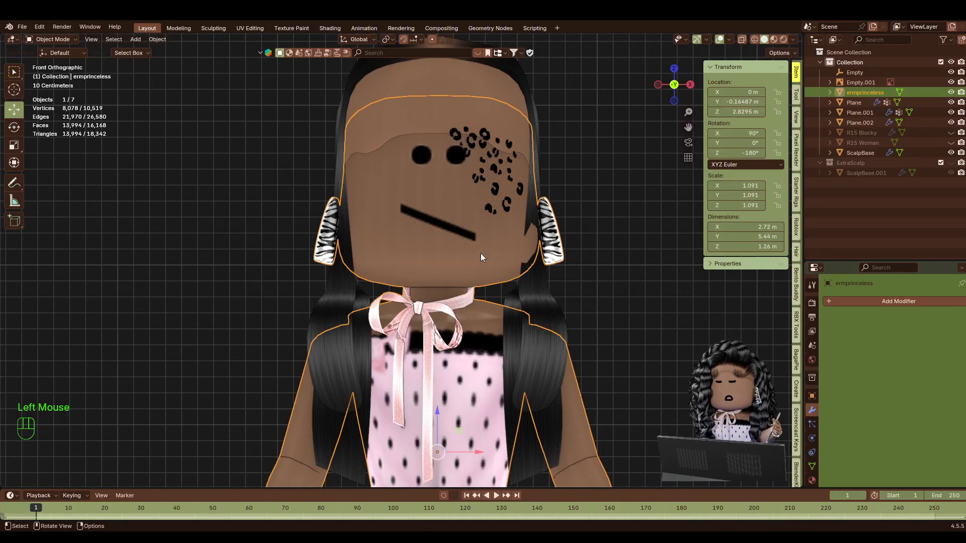
left_click_drag(676, 84, 682, 85)
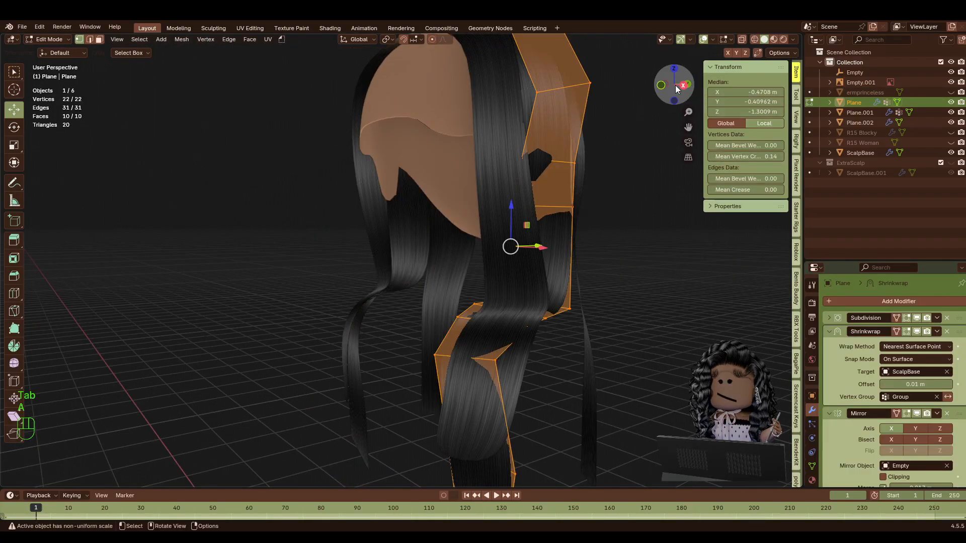
left_click_drag(674, 86, 652, 89)
left_click(329, 245)
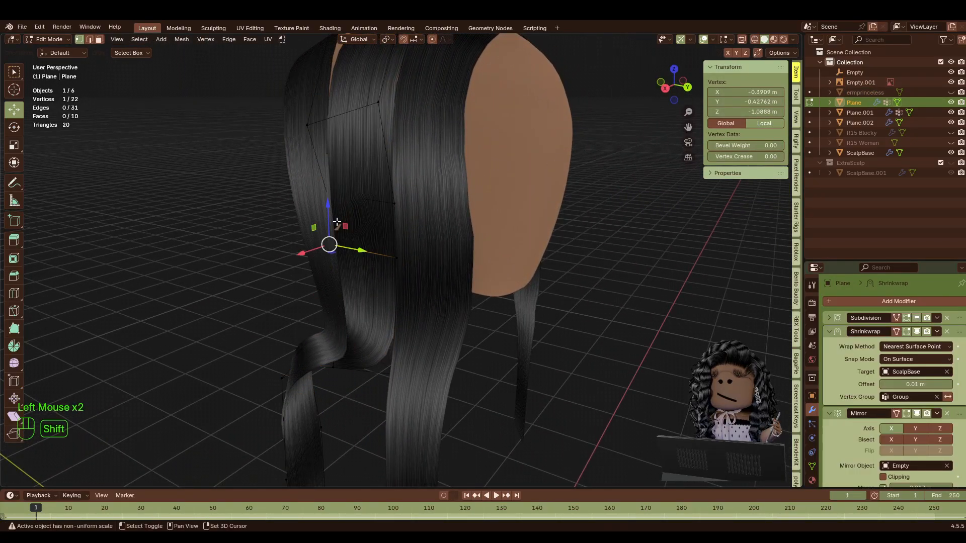
left_click(334, 204, "shift")
left_click_drag(307, 225, 305, 224)
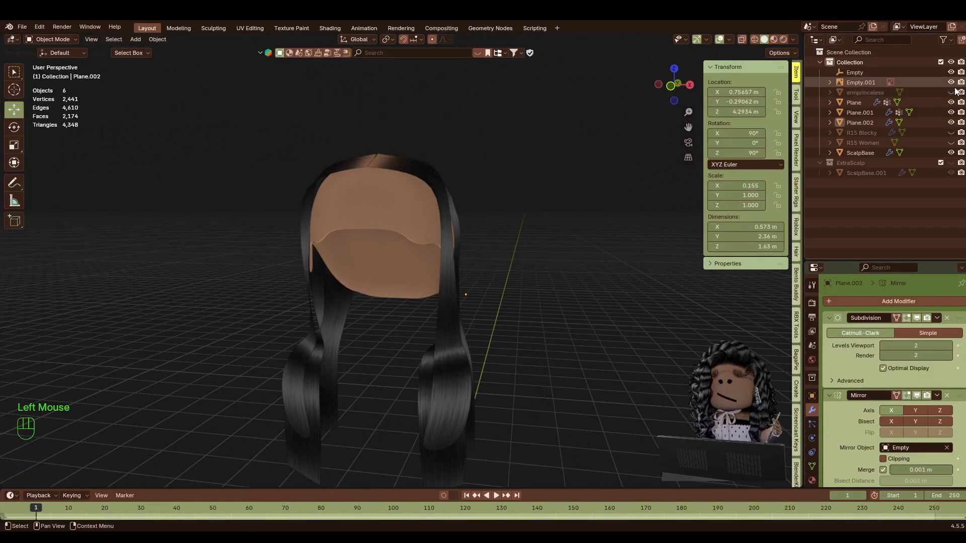
Unhide the avatar body and check how it sits inside the hair from the front.
left_click(951, 92)
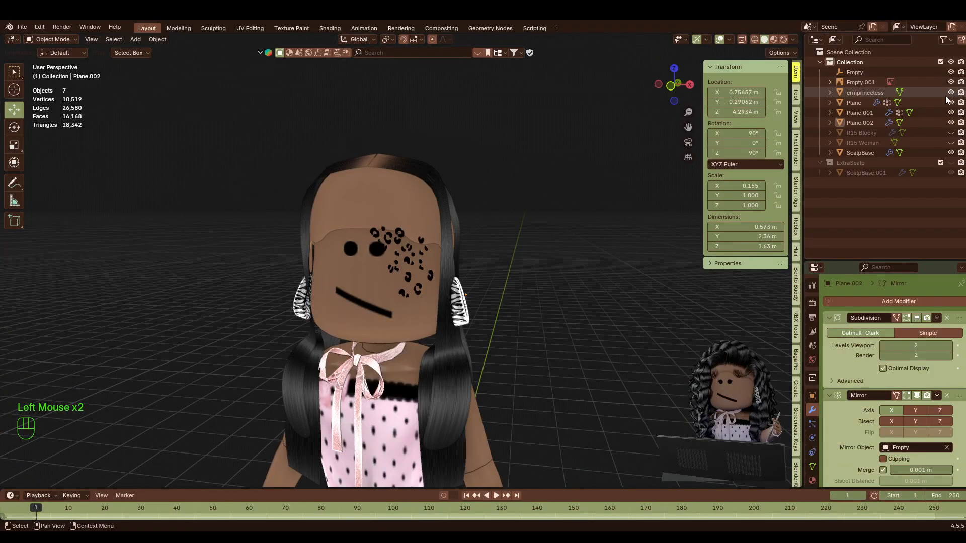
left_click(437, 234)
left_click(546, 110)
left_click(385, 284)
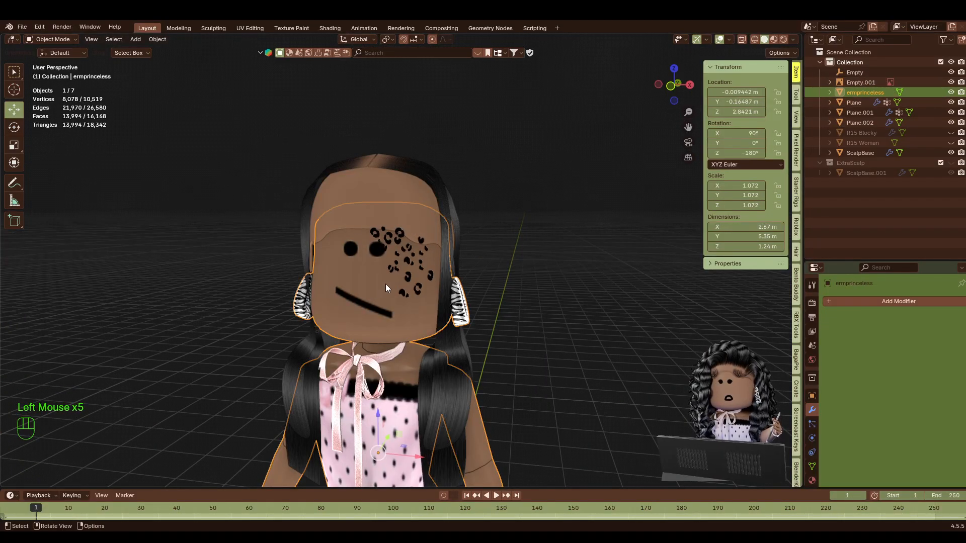
left_click(605, 112)
Import the R15_Blocky head and R15_Woman body to stand in for the avatar, and clear the selection.
left_click(22, 27)
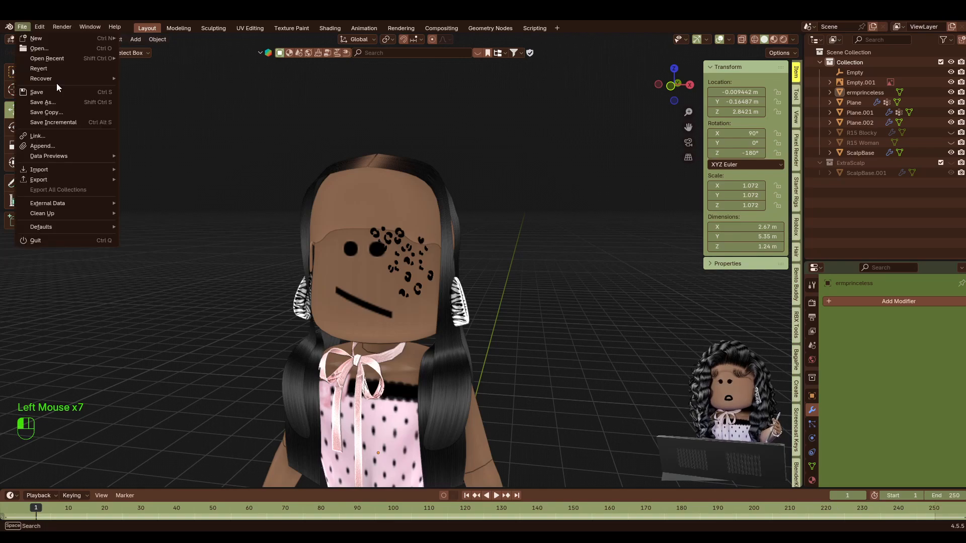
mouse_move(70, 165)
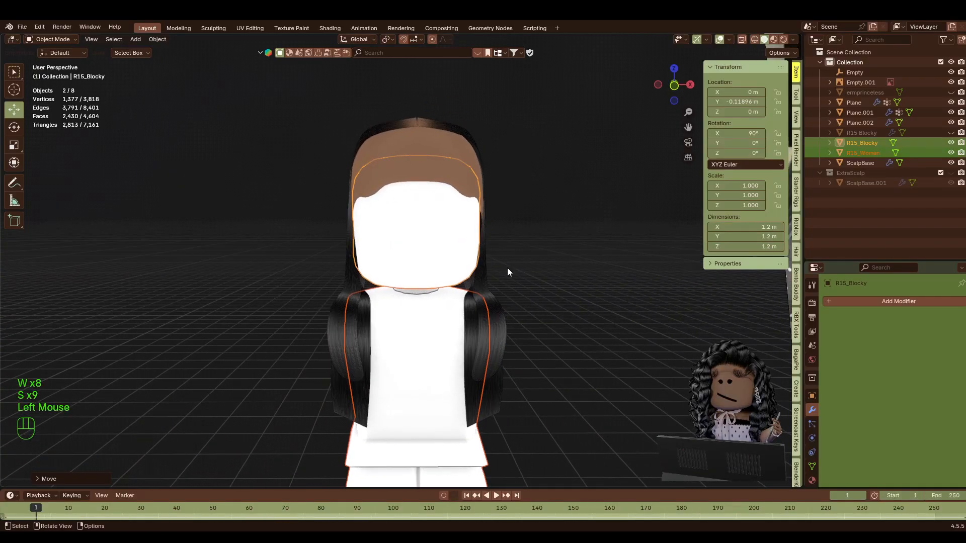
left_click(507, 268)
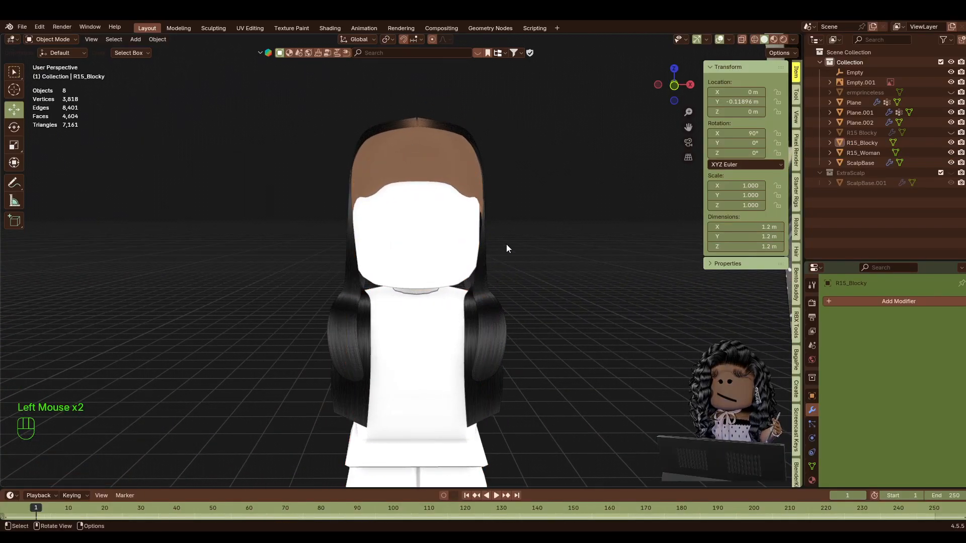
Examine how the hair fits the R15_Blocky head and R15_Woman body from the front, selecting each part and the front strip Plane.002.
key("shift+f")
key("w")
key("s")
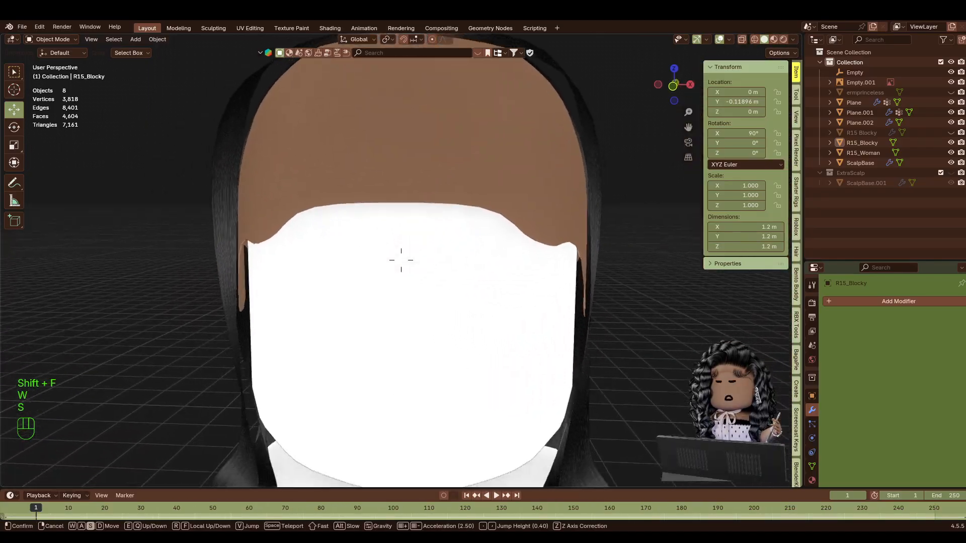
key("shift+w")
key("s")
key("s")
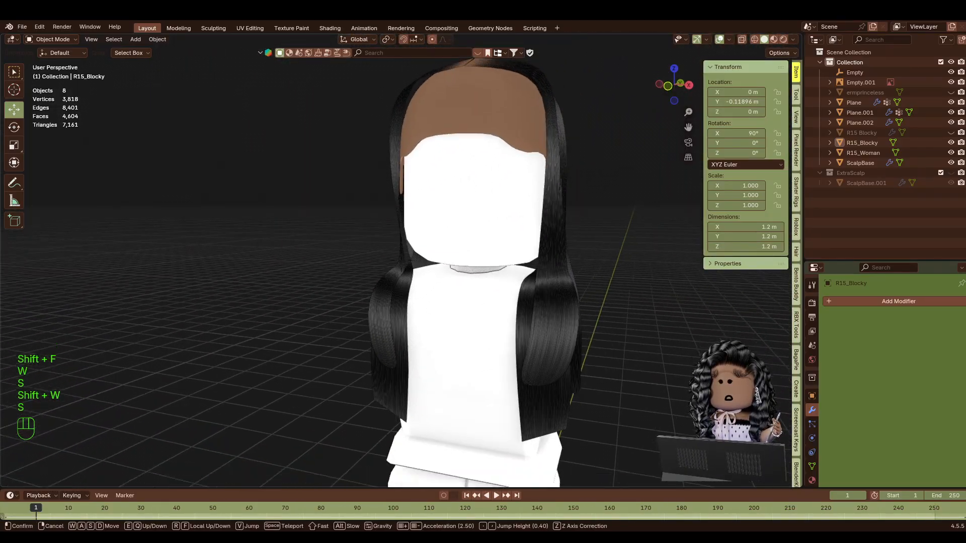
key("w")
left_click(473, 159)
left_click(459, 247)
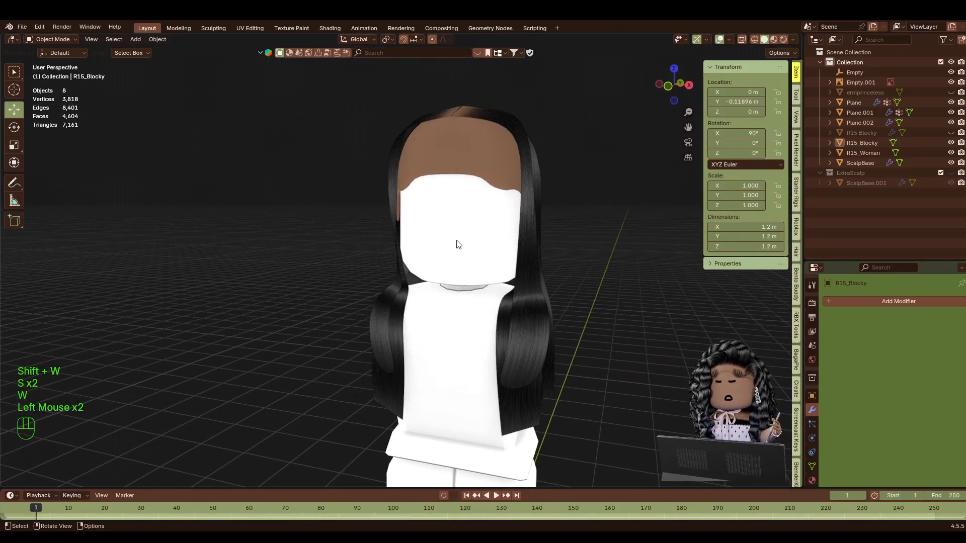
left_click(459, 215)
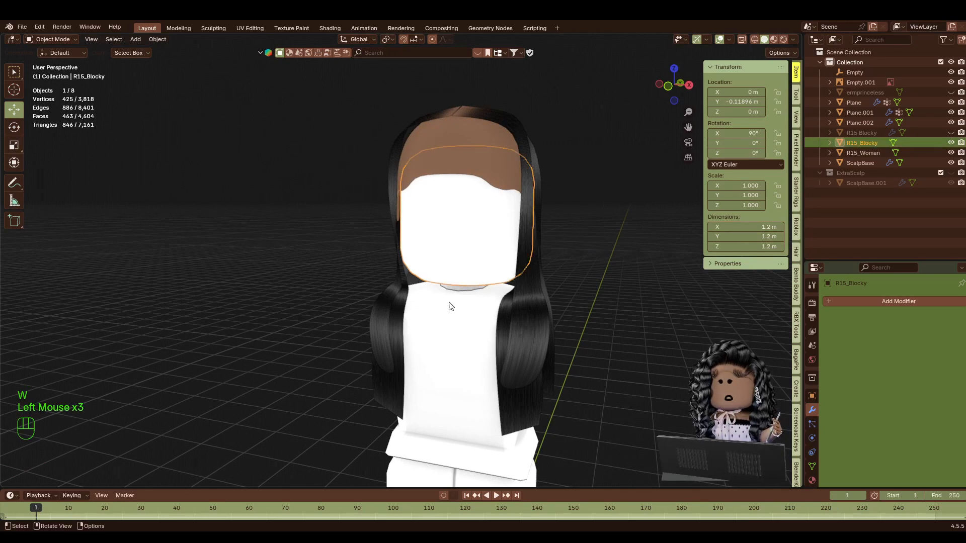
left_click(466, 310)
left_click(485, 206)
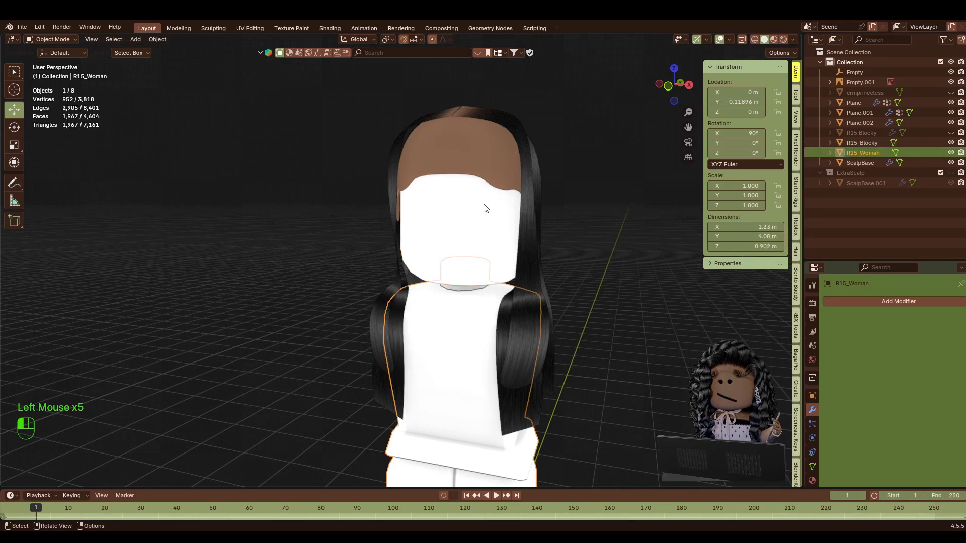
left_click(529, 129)
left_click(497, 162)
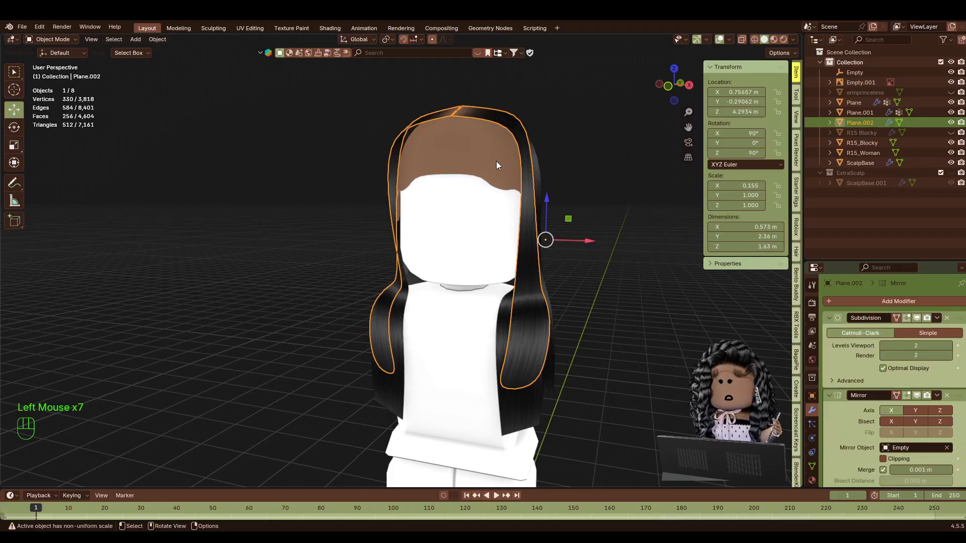
Inspect how the front hair strip Plane.002 lies against the scalp and the strips behind it at the side of the head.
key("shift+f")
key("shift+w")
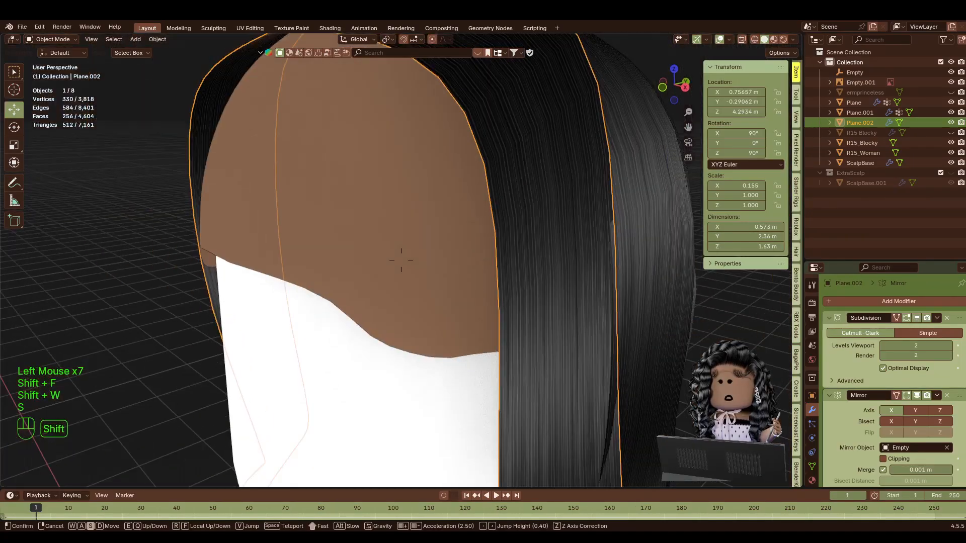
key("s")
key("d")
key("w")
key("d")
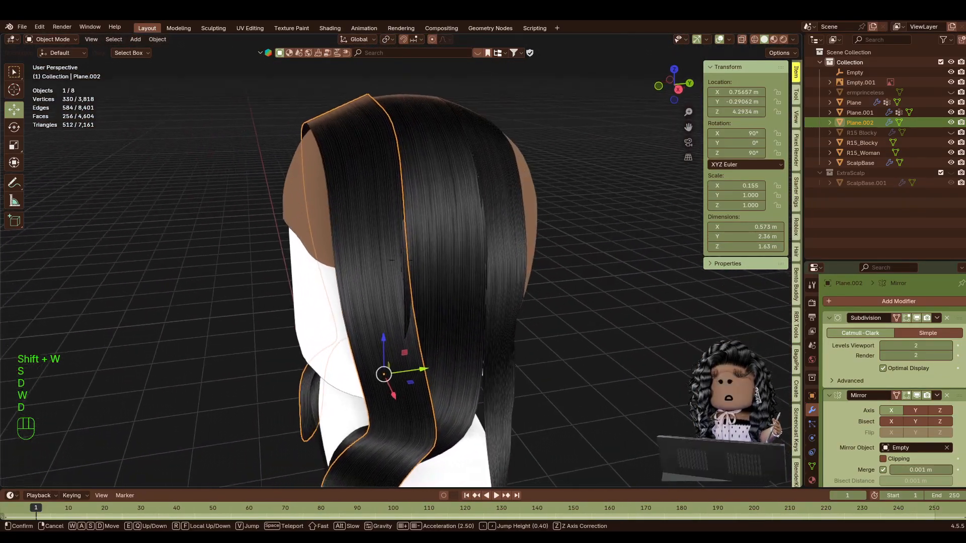
key("w")
key("a")
key("s")
left_click(401, 260)
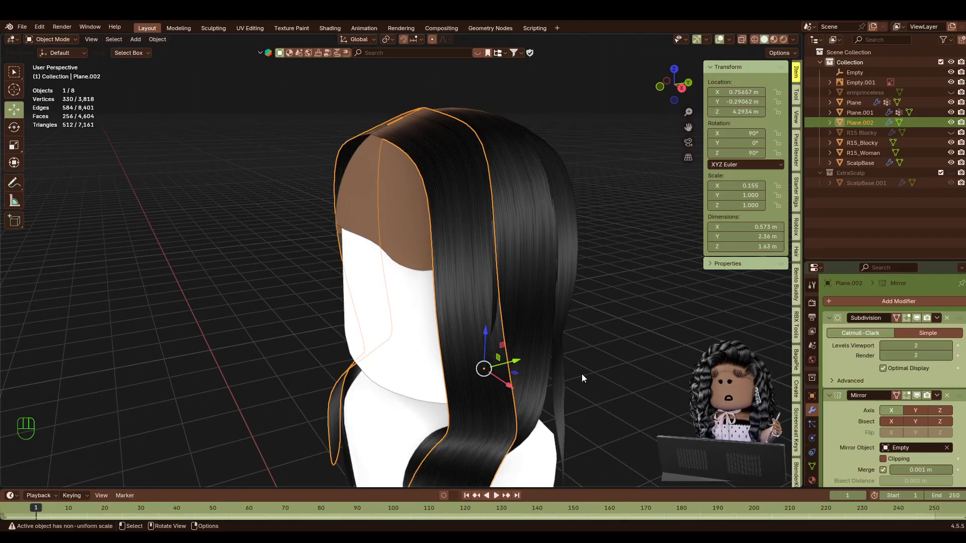
Preview the hair with Studio viewport lighting, switch back to Flat lighting, and reselect the front strip.
left_click(791, 40)
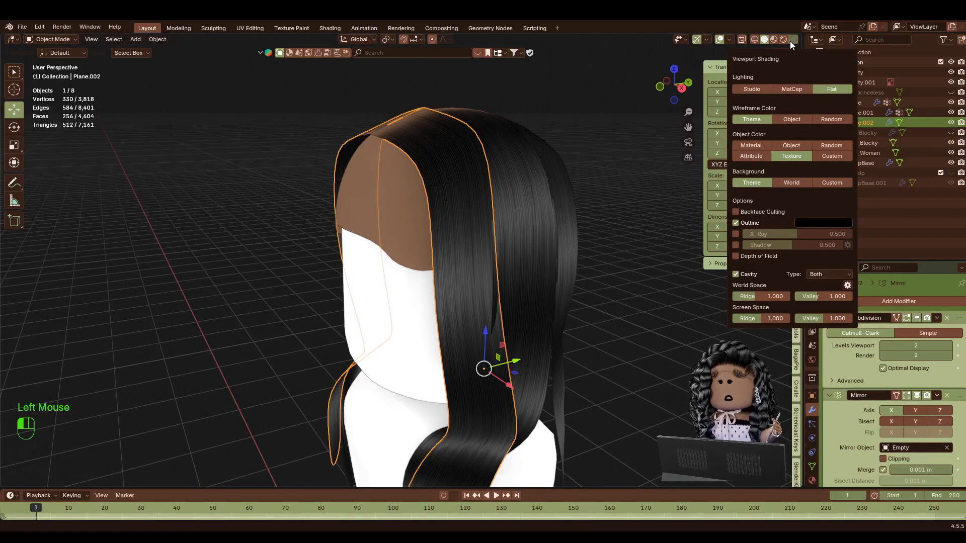
left_click(752, 90)
left_click(539, 88)
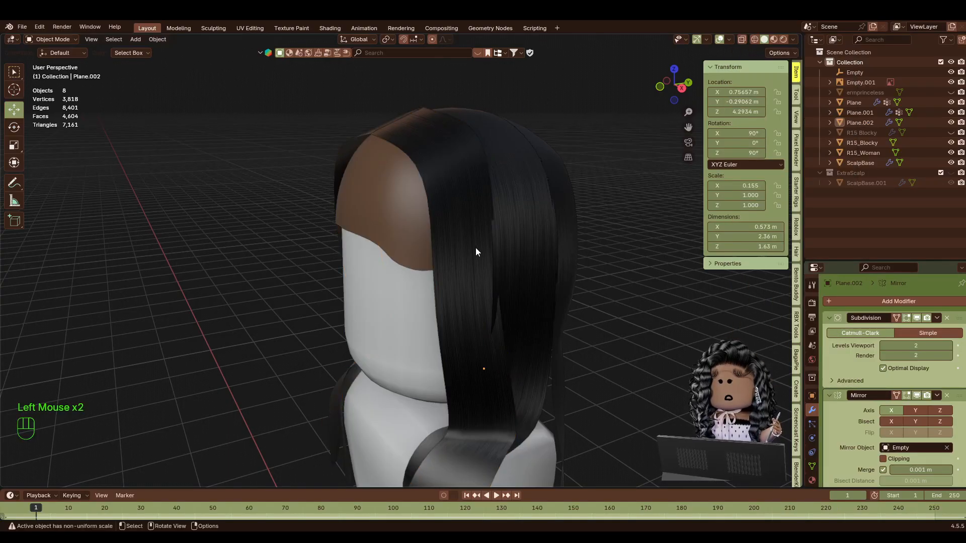
left_click(793, 40)
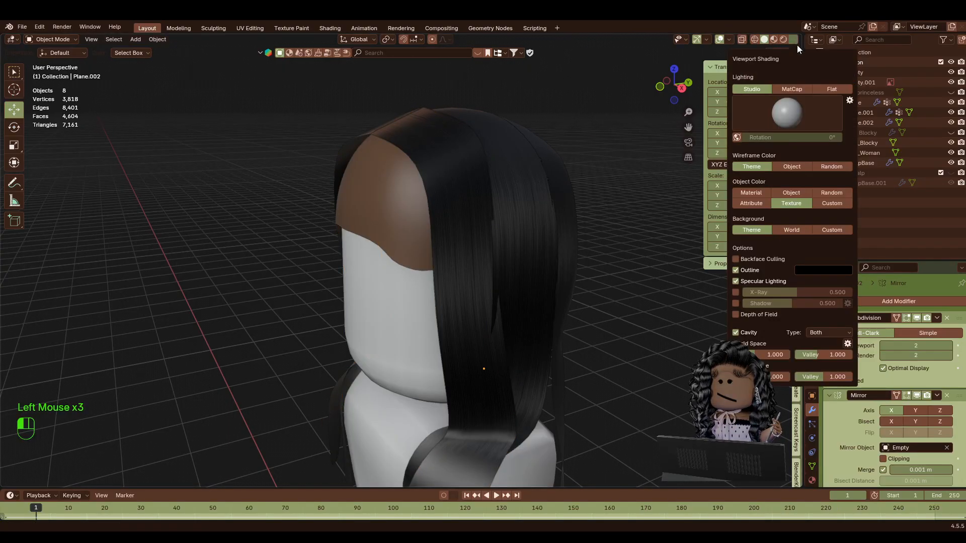
left_click(833, 89)
left_click(378, 143)
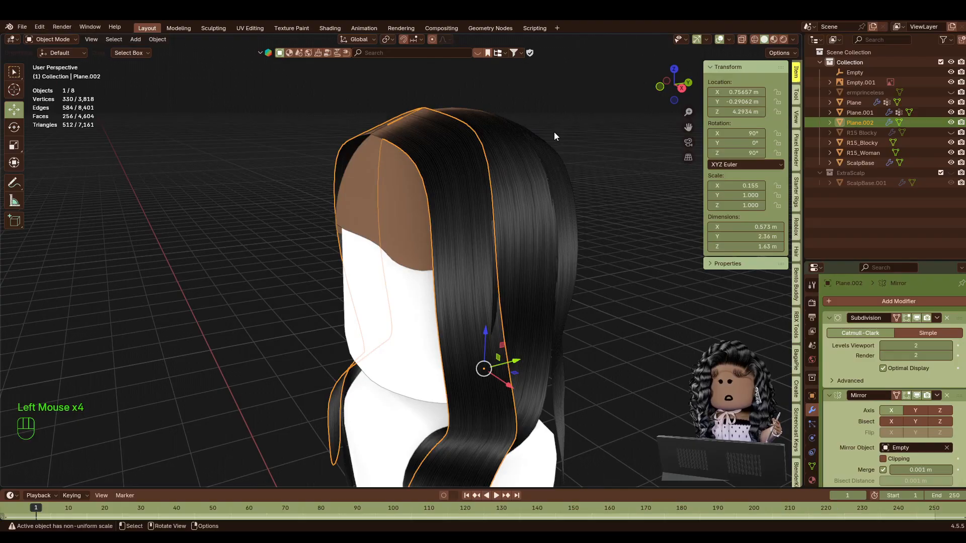
Collapse the Subdivision and Mirror modifier settings of Plane.002 and add a Shrinkwrap modifier.
left_click(829, 318)
left_click(829, 332)
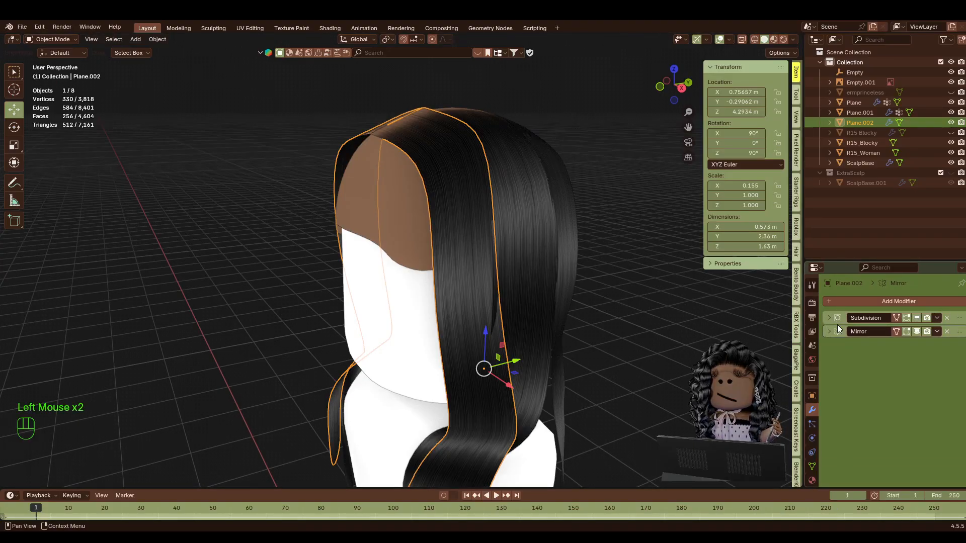
left_click(855, 300)
mouse_move(836, 327)
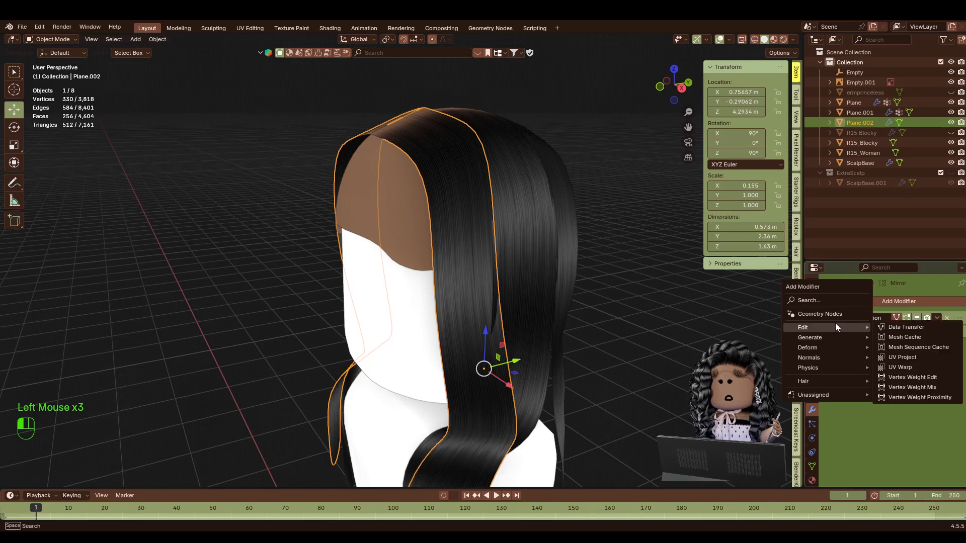
left_click(831, 299)
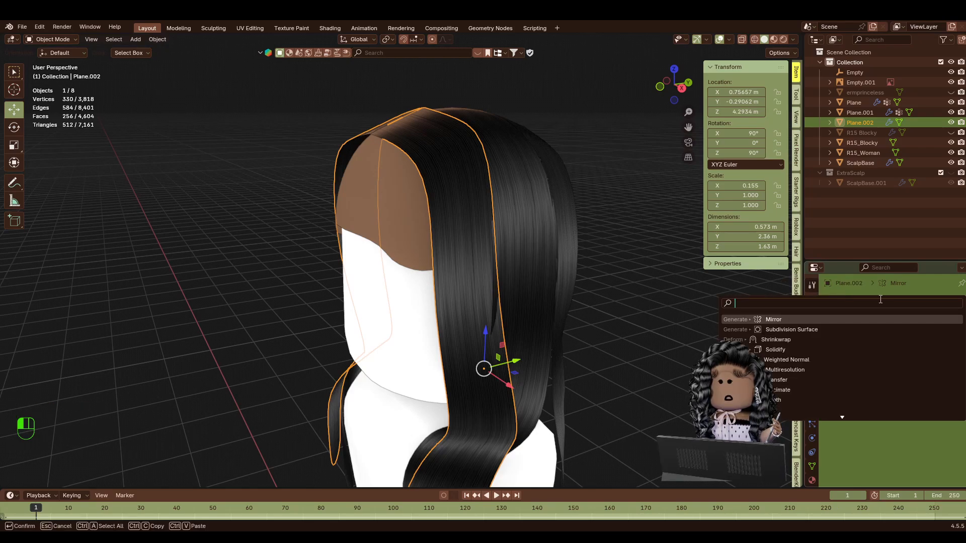
left_click(795, 340)
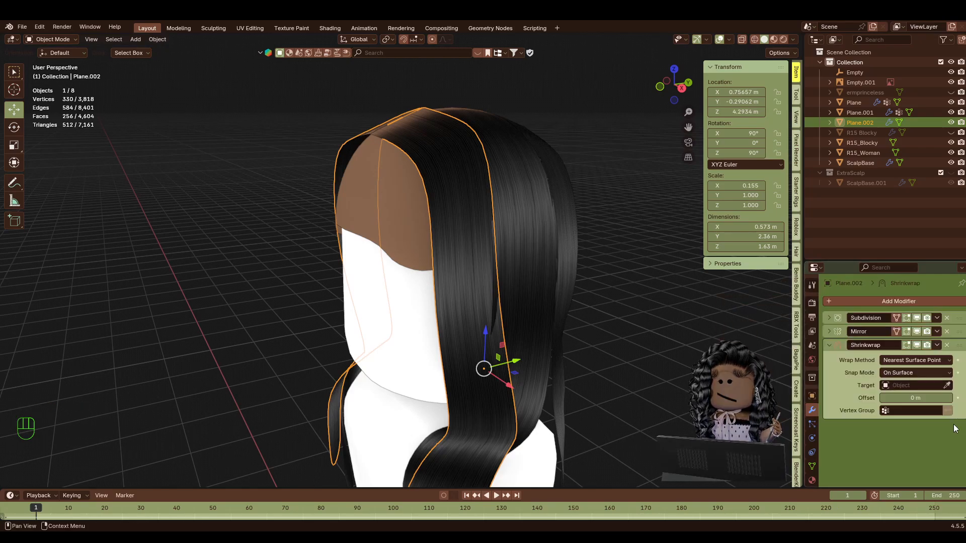
Set the Shrinkwrap target to ScalpBase and its offset to 0.01 m.
left_click(947, 385)
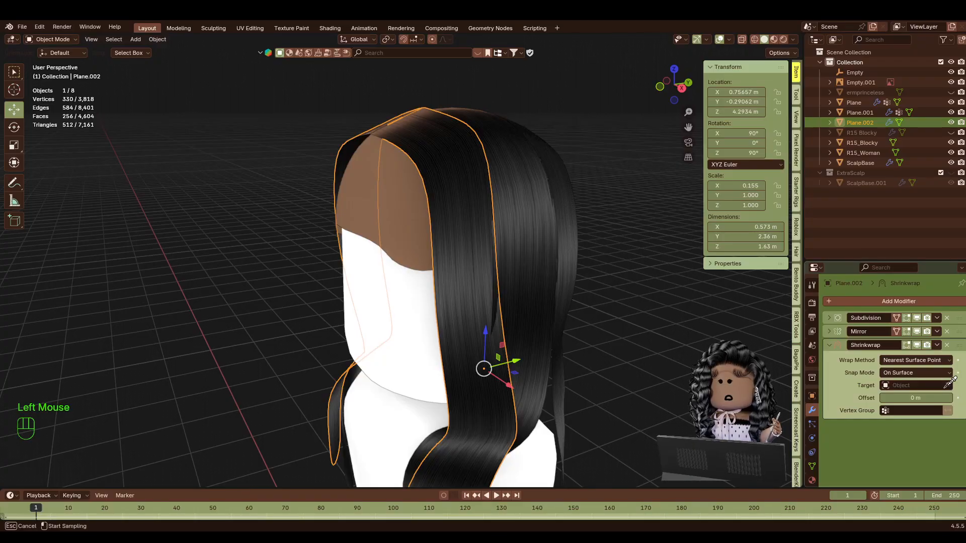
left_click(394, 195)
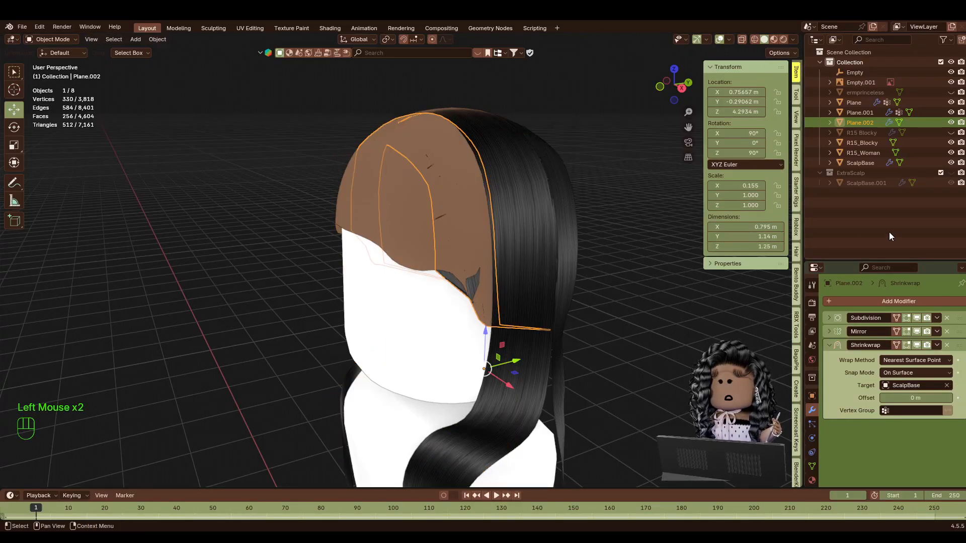
left_click(950, 398)
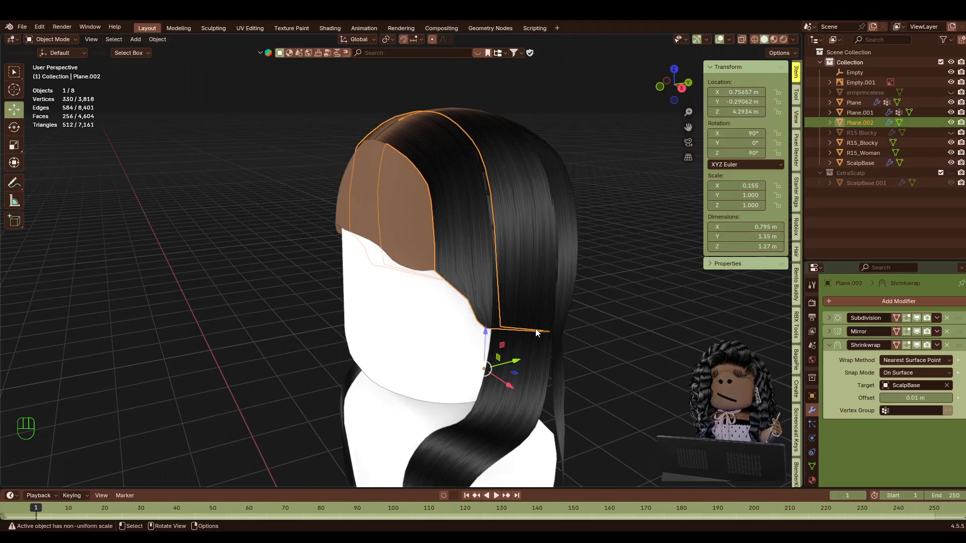
Examine how the shrinkwrapped front strip hugs the scalp from the front and along the side of the head.
key("shift+f")
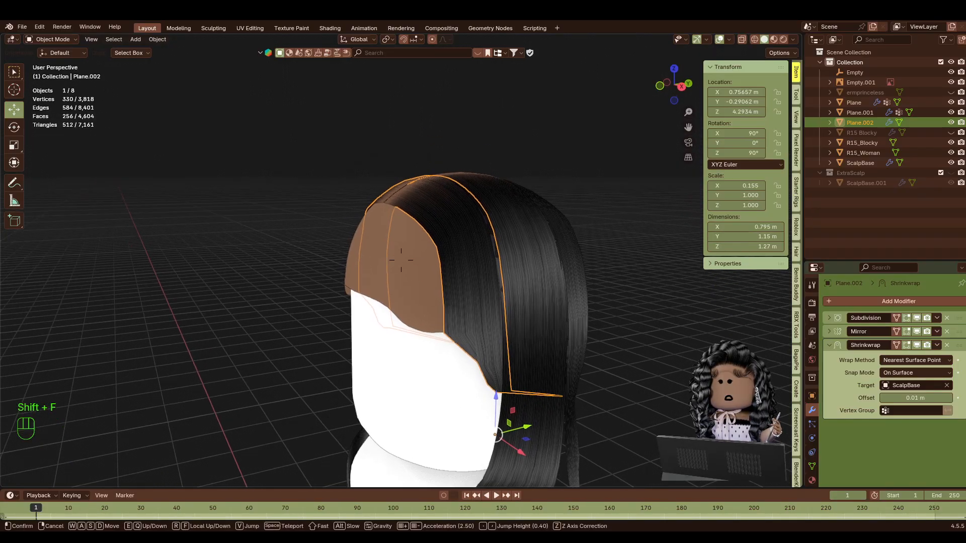
key("w")
key("a")
key("a")
key("a")
key("a")
key("a")
key("a")
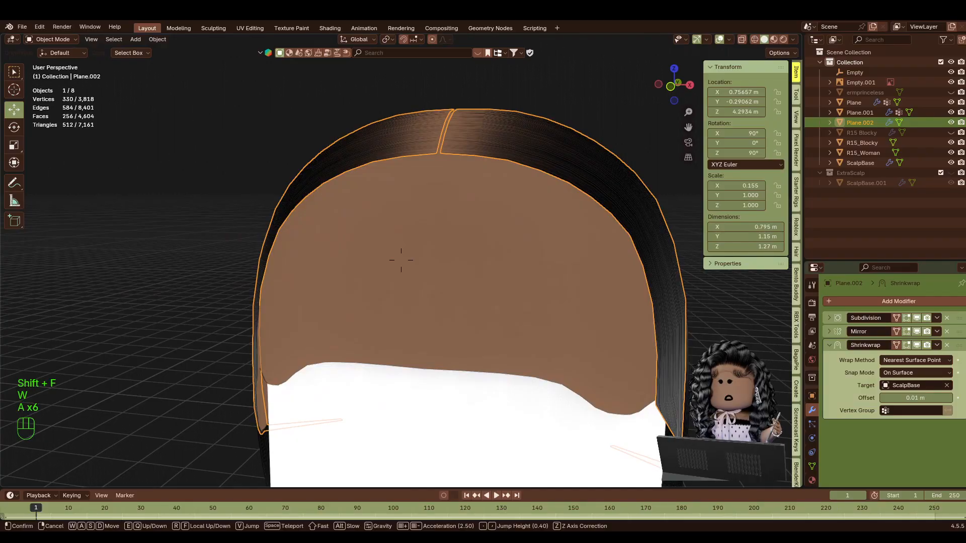
key("d")
key("d")
key("a")
key("s")
left_click(401, 260)
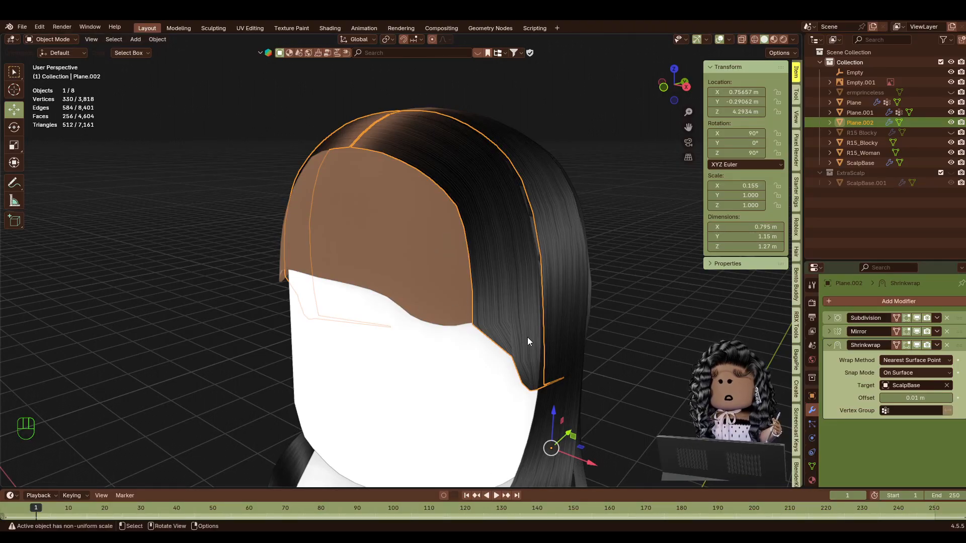
Inspect the lower end of the shrinkwrapped strip below the scalp edge and beside the shoulder.
key("shift+f")
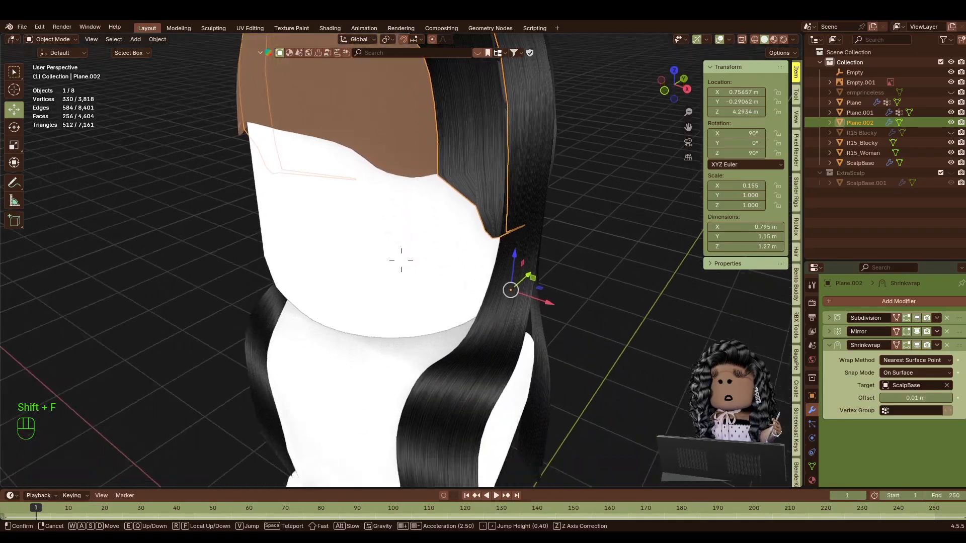
key("w")
key("w")
key("s")
key("w")
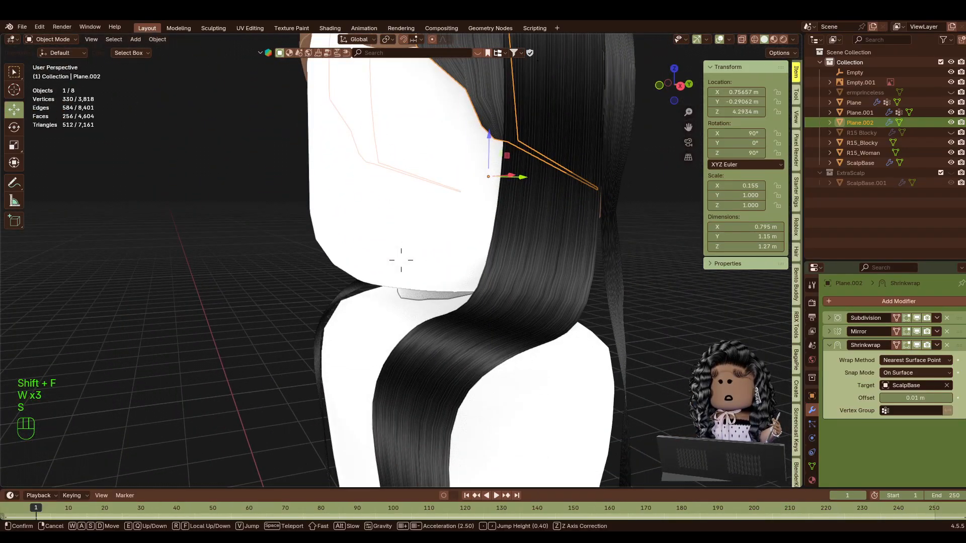
key("s")
left_click(401, 261)
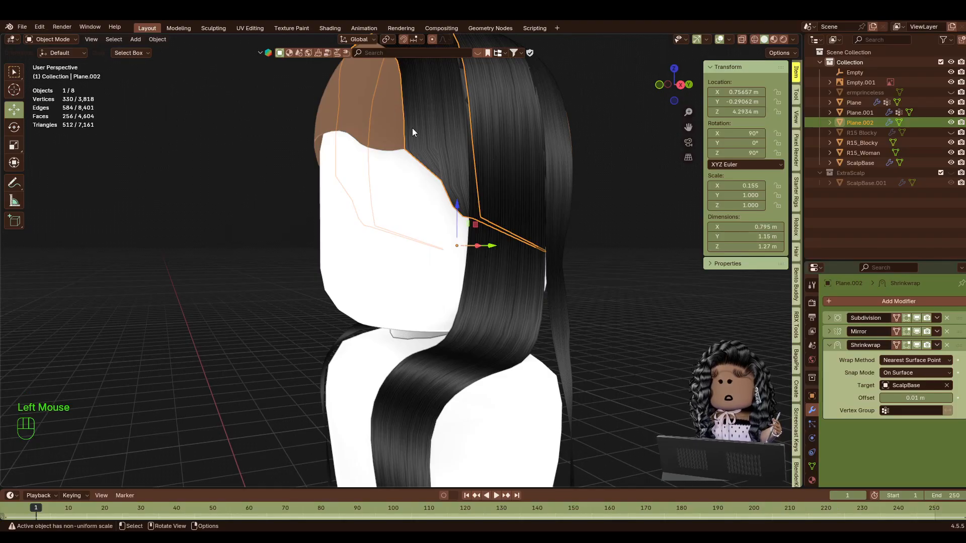
key("shift+f")
key("w")
key("d")
left_click(516, 290)
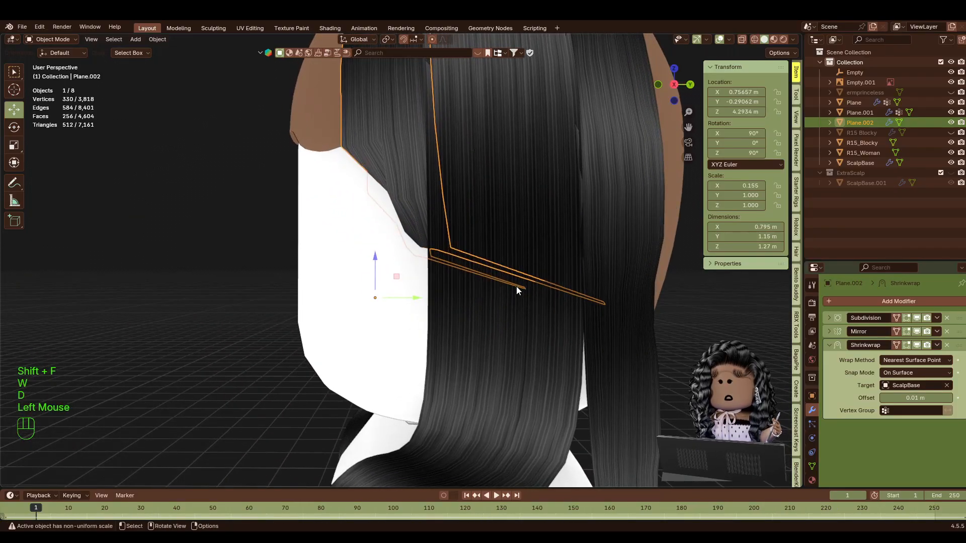
Examine the front strip's unmodified mesh cage against the head and shoulder, with all of its geometry selected.
key("Tab")
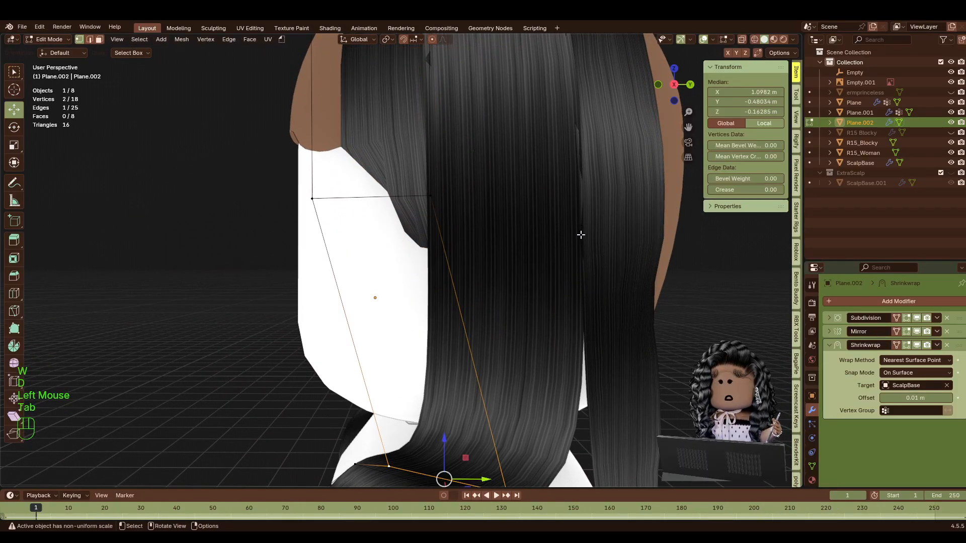
key("s")
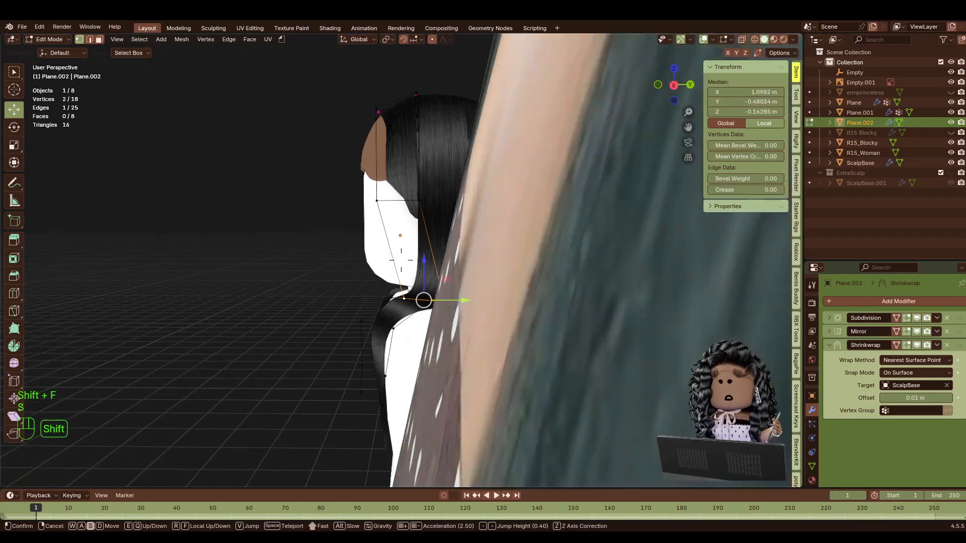
key("a")
key("w")
left_click(578, 264)
key("a")
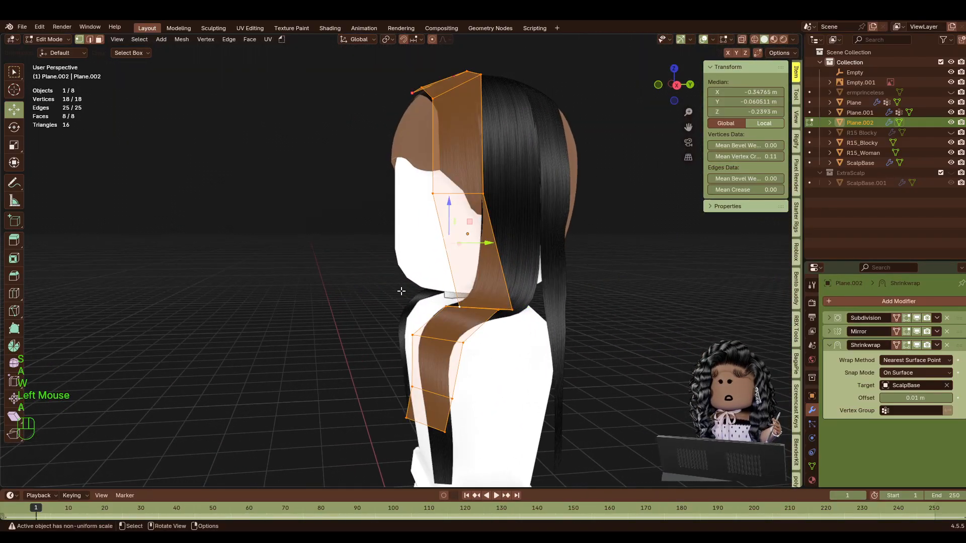
key("Tab")
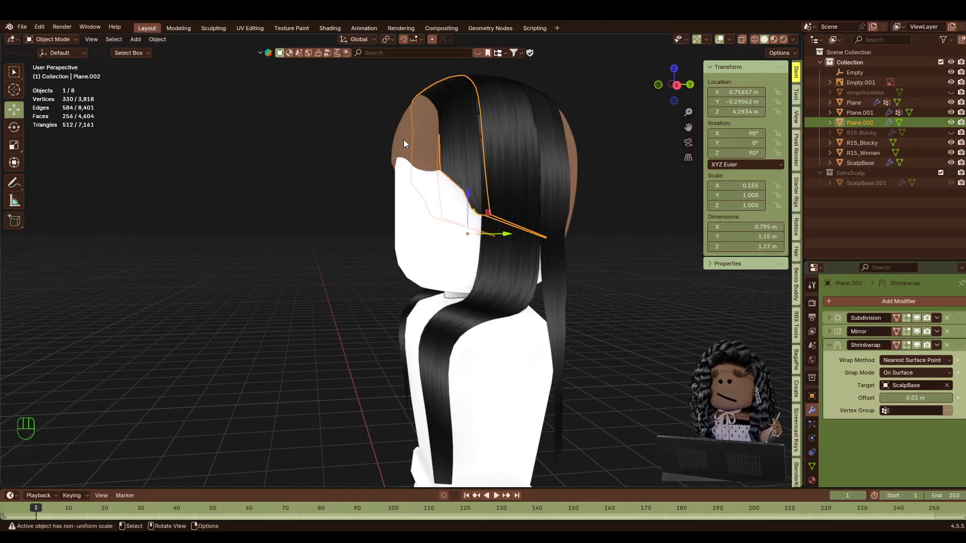
Select the eight vertices of Plane.002 that lie over the scalp, from the centre parting down to the row beside the face.
key("Tab")
left_click(626, 168)
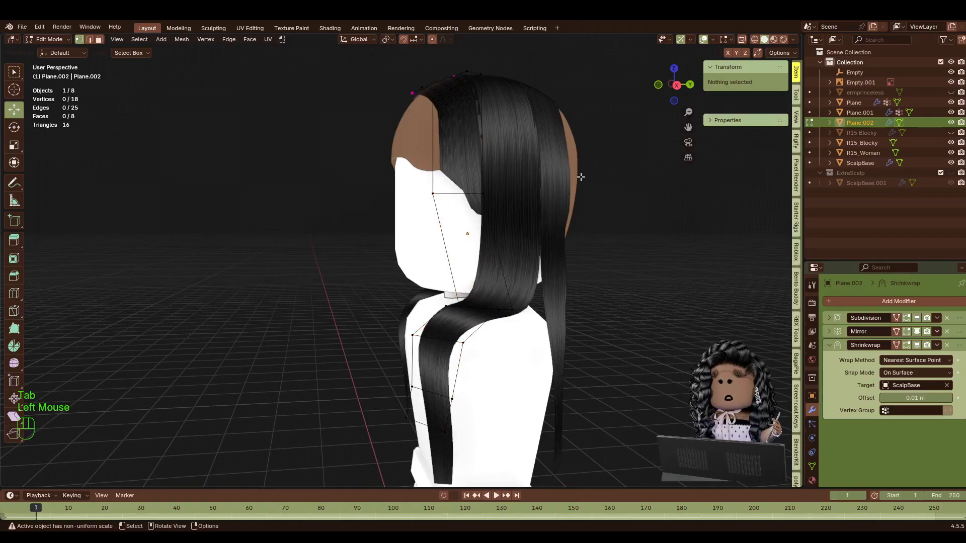
left_click(483, 193)
left_click(433, 193, "shift")
left_click(481, 76, "shift")
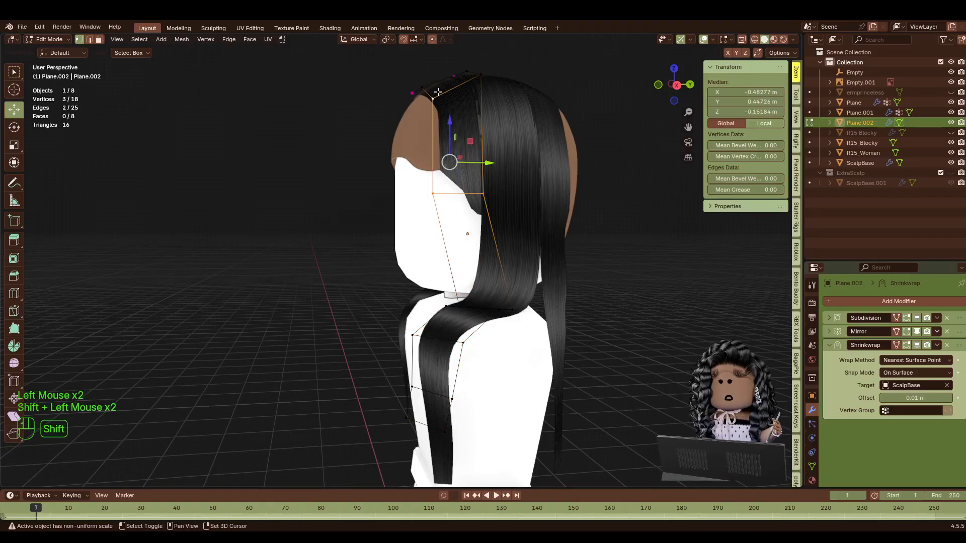
left_click(467, 72, "shift")
left_click(453, 77, "shift")
left_click(422, 90, "shift")
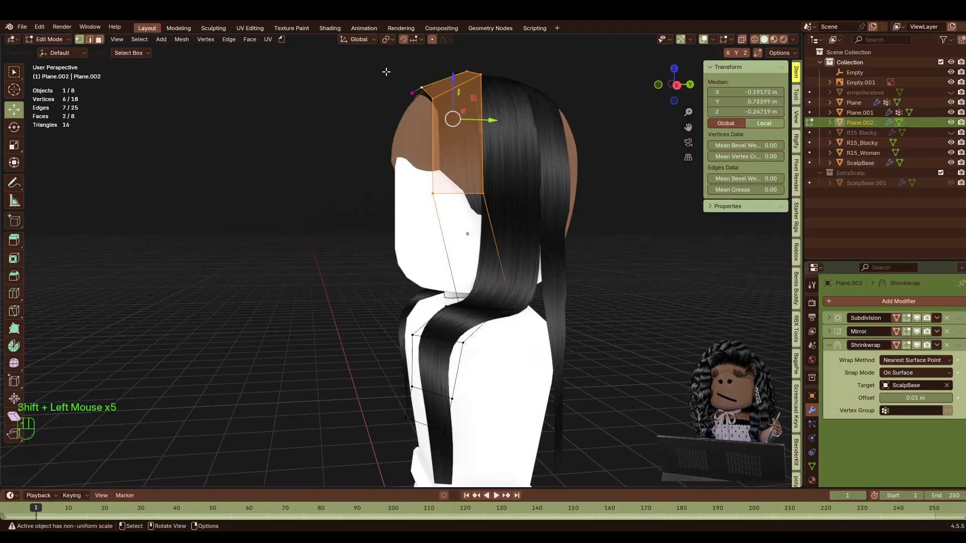
key("shift+f")
key("w")
key("s")
left_click(401, 260)
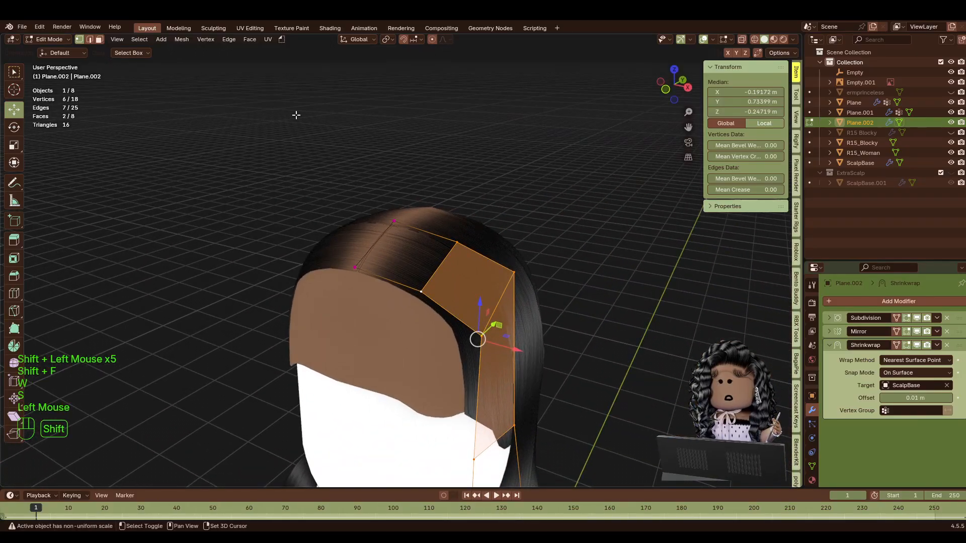
left_click_drag(299, 122, 439, 281, "shift")
Check the selected scalp section of the strip from the front and side, and assign its vertices to a new vertex group.
key("shift+f")
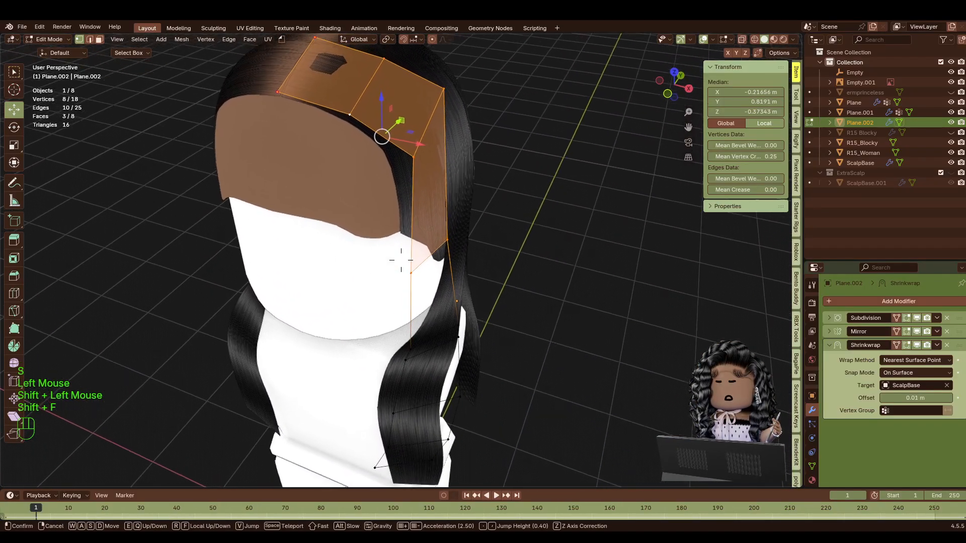
key("w")
key("w")
key("w")
key("w")
key("d")
key("s")
key("s")
key("s")
key("s")
left_click(401, 261)
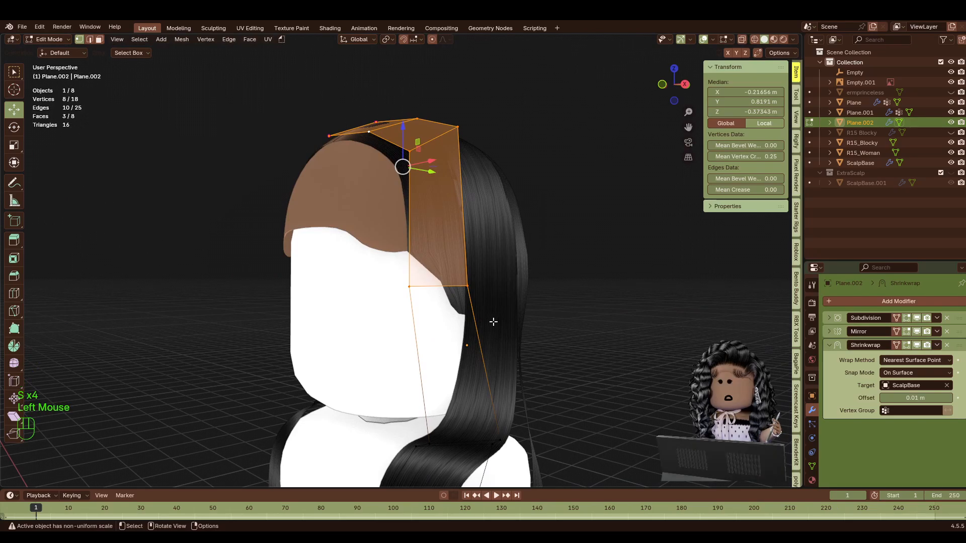
key("shift+f")
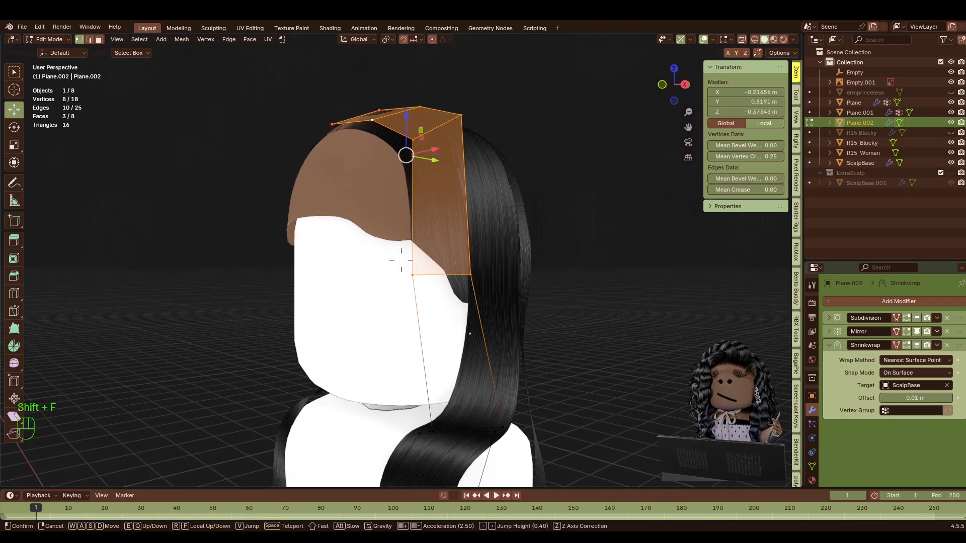
left_click(401, 261)
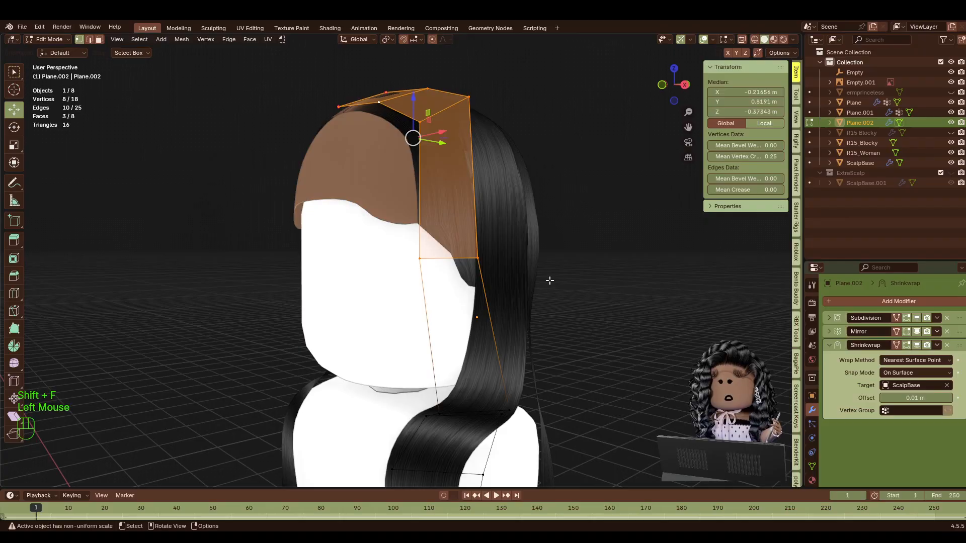
left_click(206, 40)
mouse_move(304, 225)
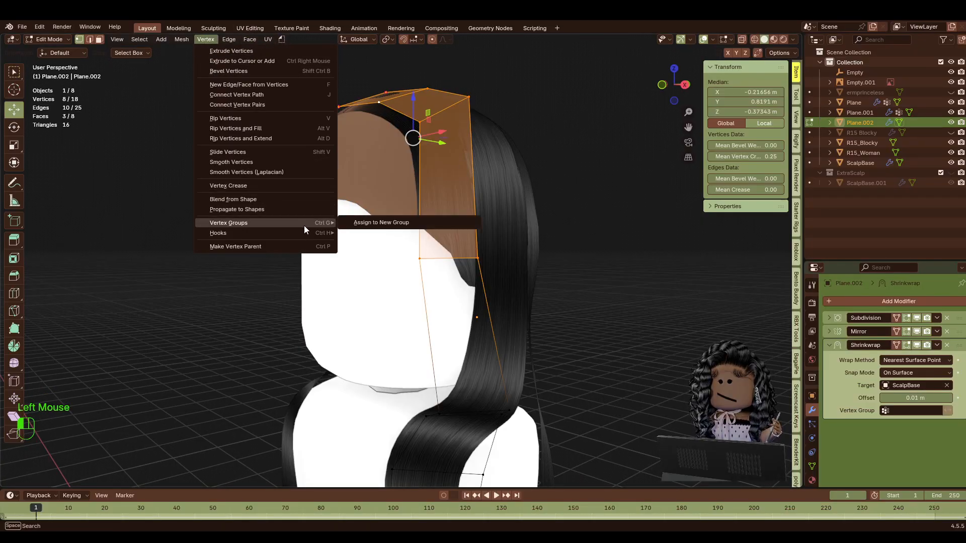
left_click(378, 223)
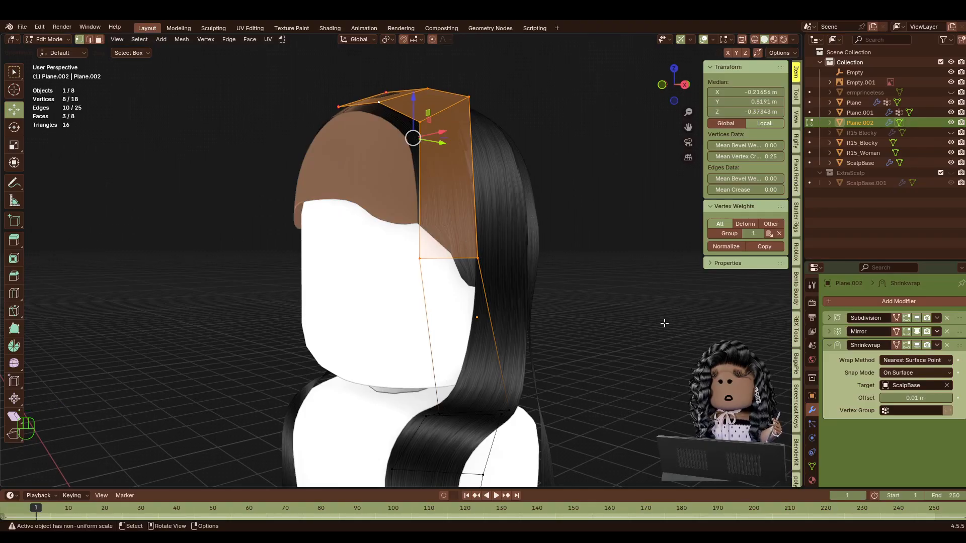
Rename the new vertex group of Plane.002 to Sticktodascalp.
key("Tab")
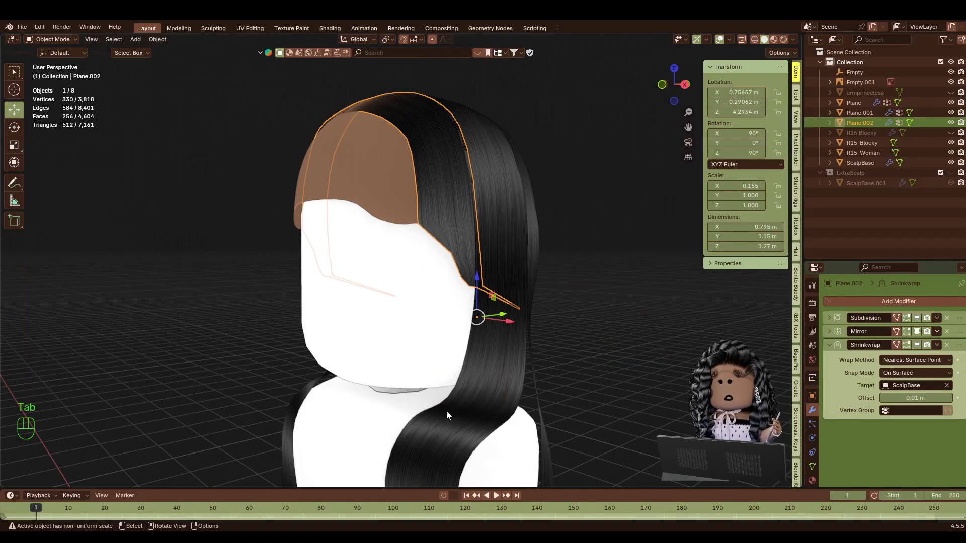
left_click(811, 466)
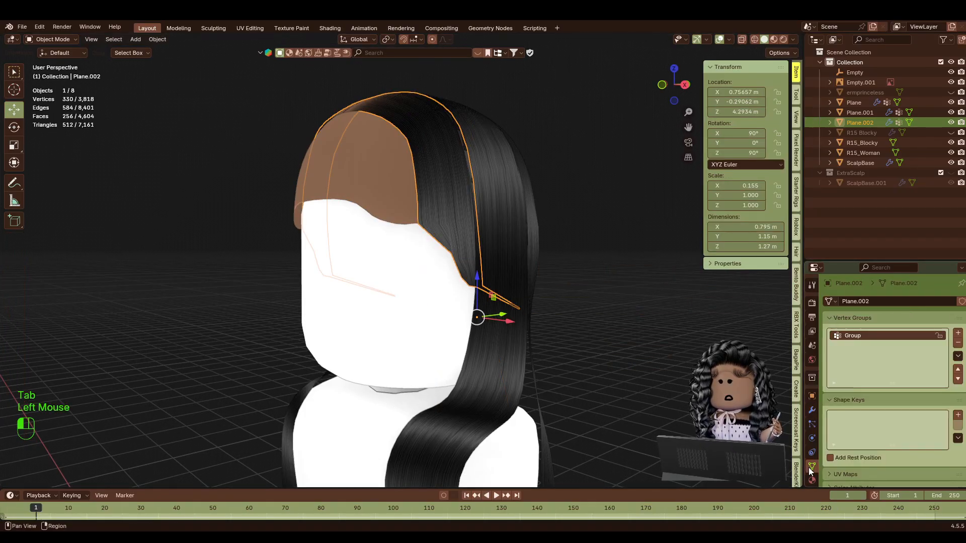
double_click(851, 336)
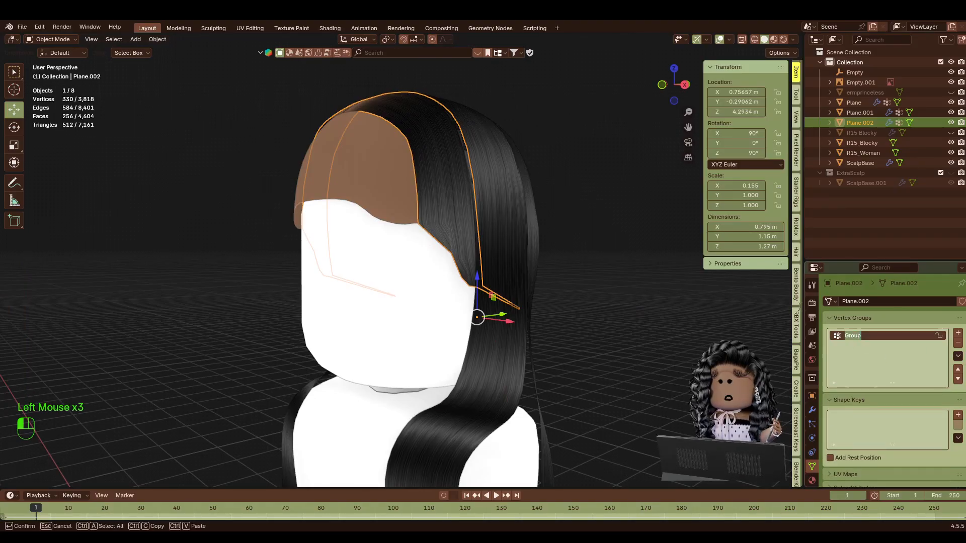
type("Sticktoda")
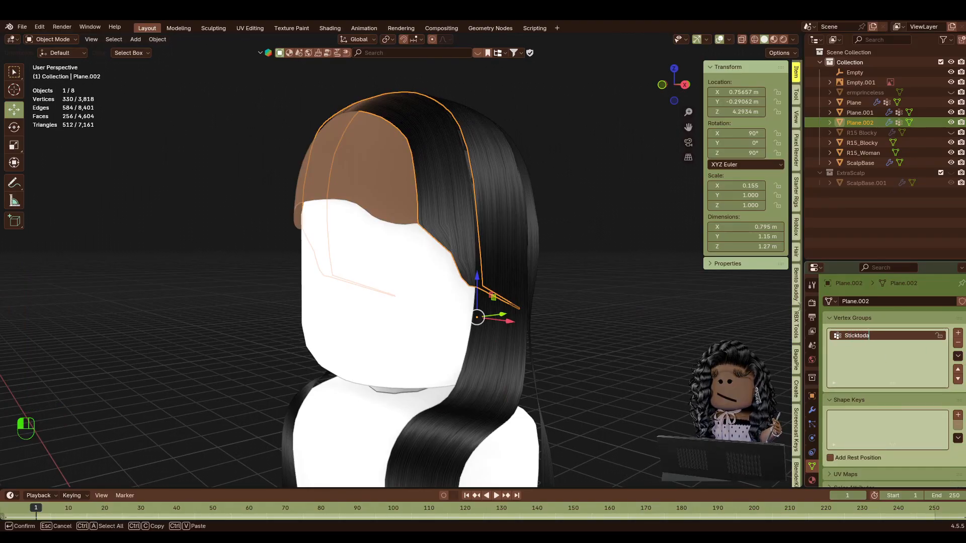
type("scalp")
key("Return")
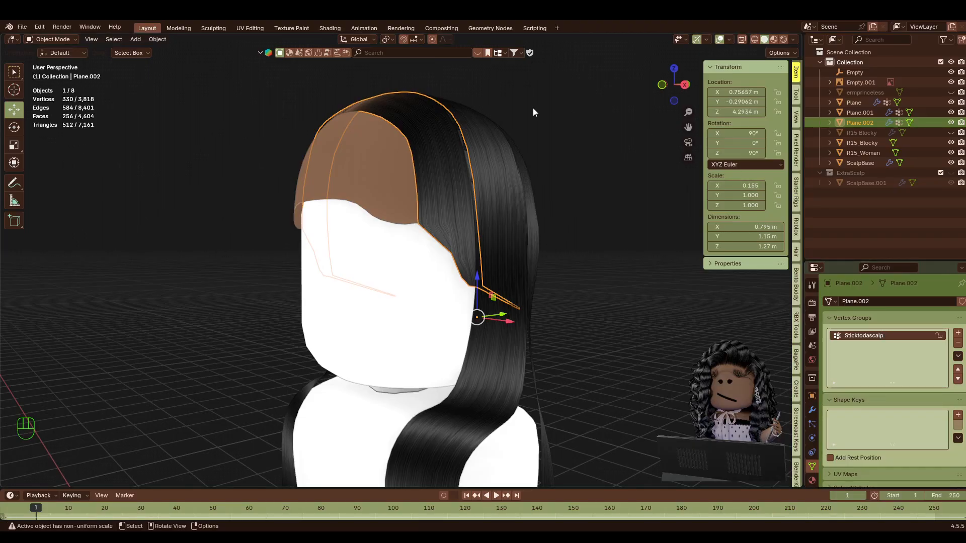
Limit the Shrinkwrap modifier on Plane.002 to the Sticktodascalp vertex group.
left_click(812, 409)
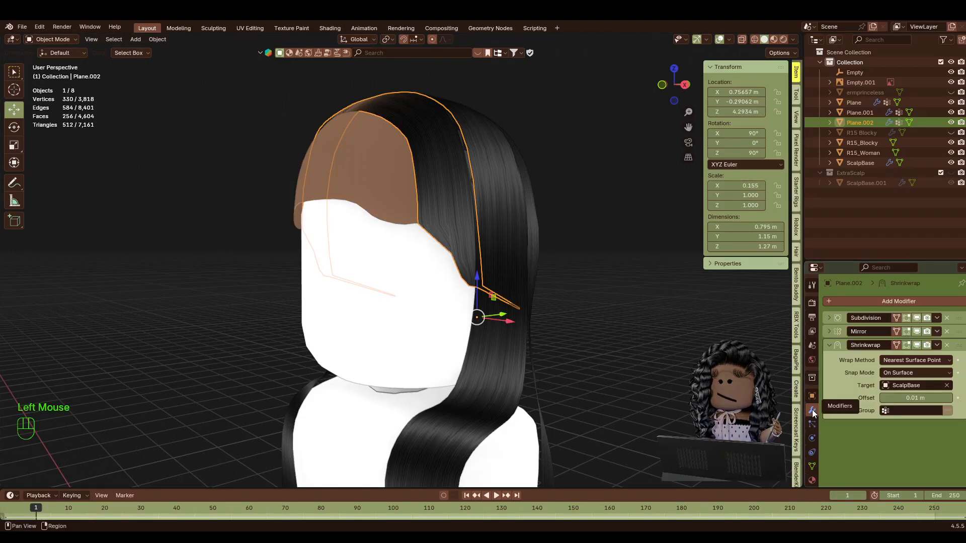
left_click(911, 410)
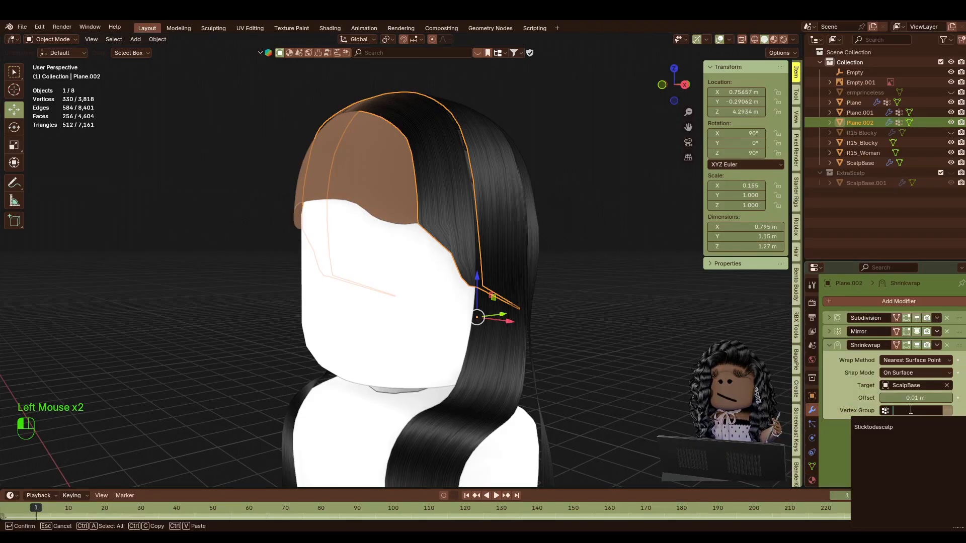
left_click(885, 428)
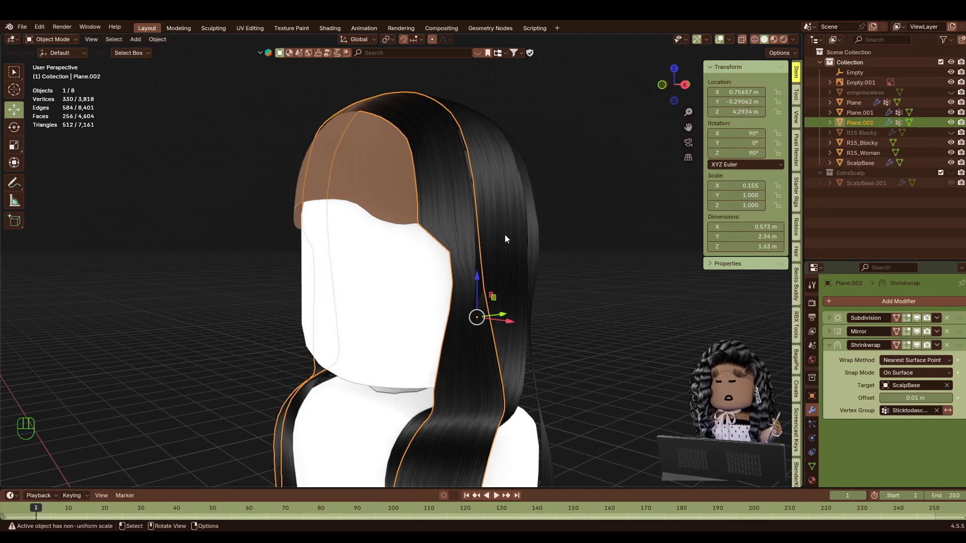
Add a loop cut across the side section of the strip, just above the lowest row in the Sticktodascalp group.
key("Tab")
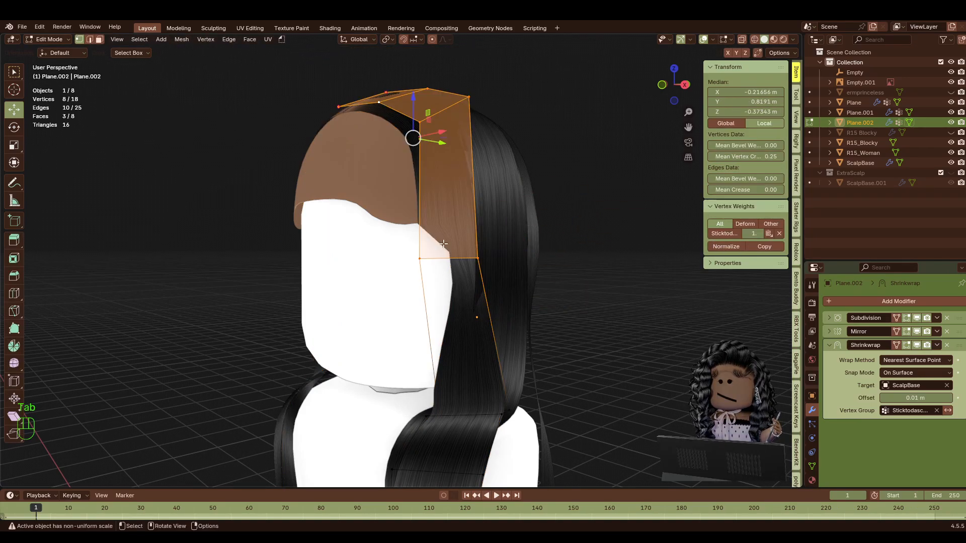
left_click(420, 258)
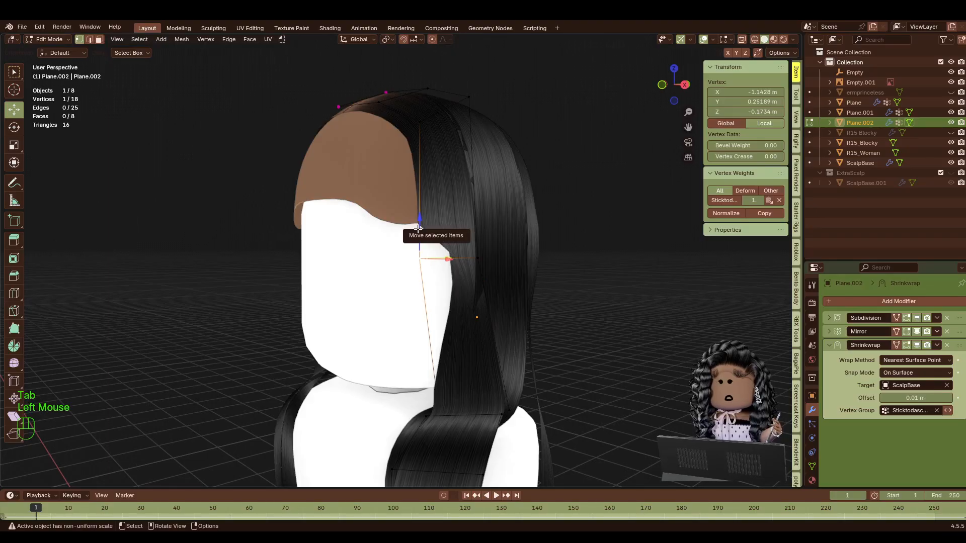
left_click(13, 294)
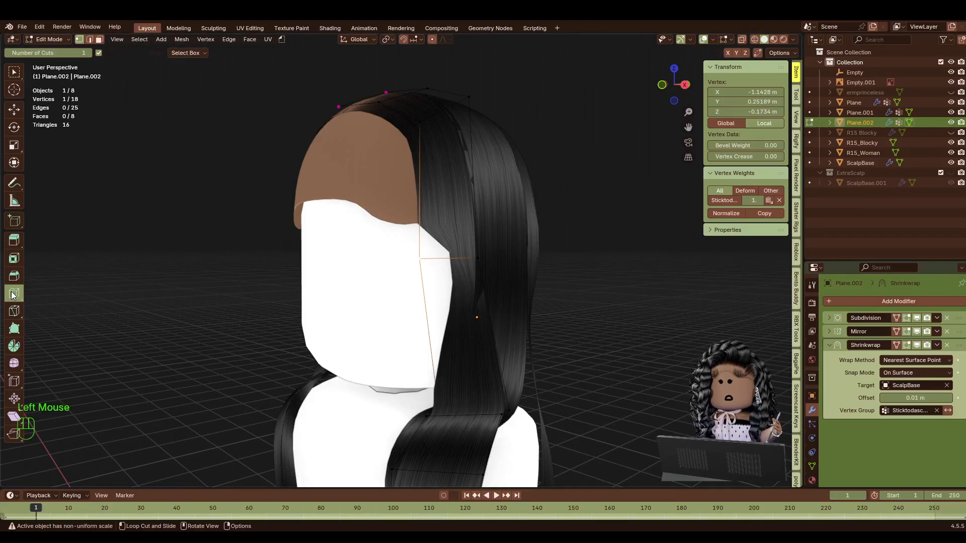
left_click_drag(430, 239, 428, 270)
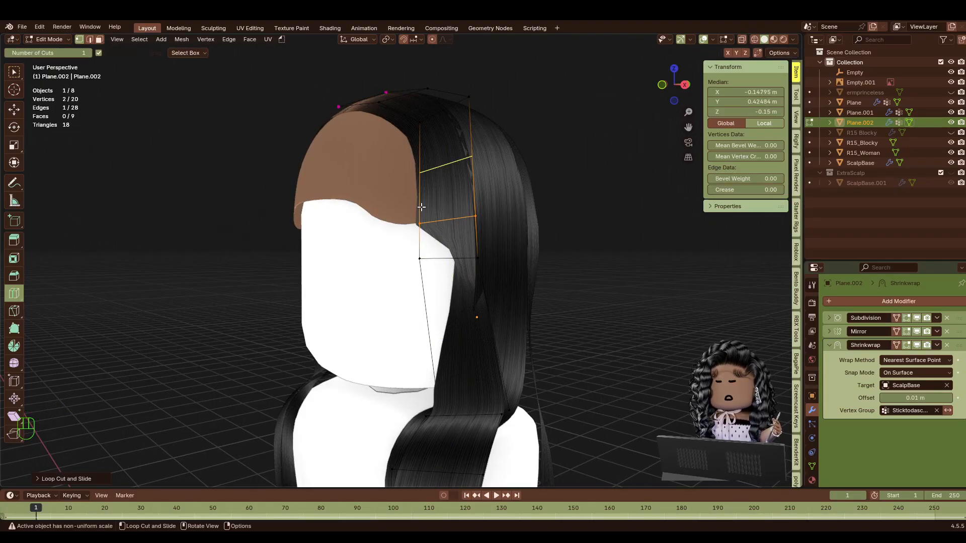
left_click(13, 111)
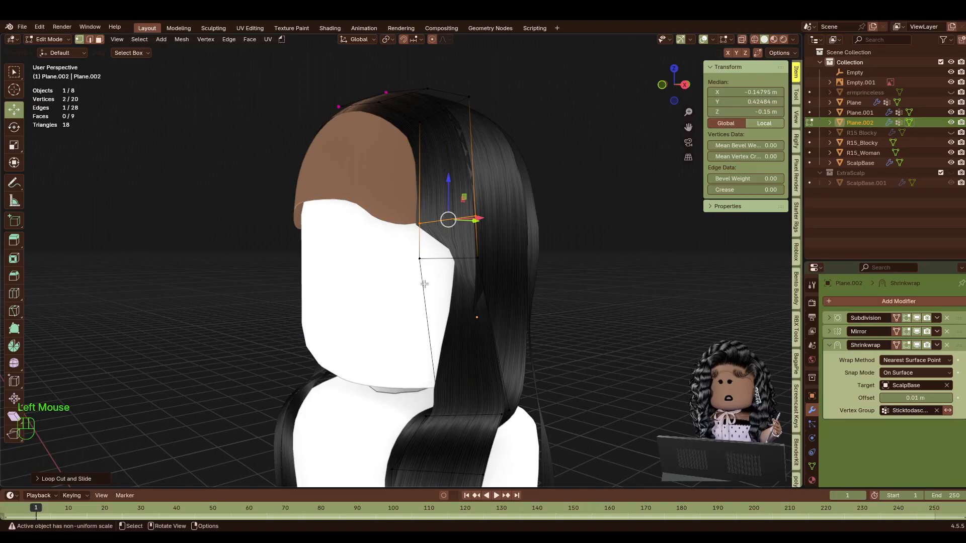
Remove the face-side vertex just below the new loop cut from the Sticktodascalp vertex group.
left_click(419, 259)
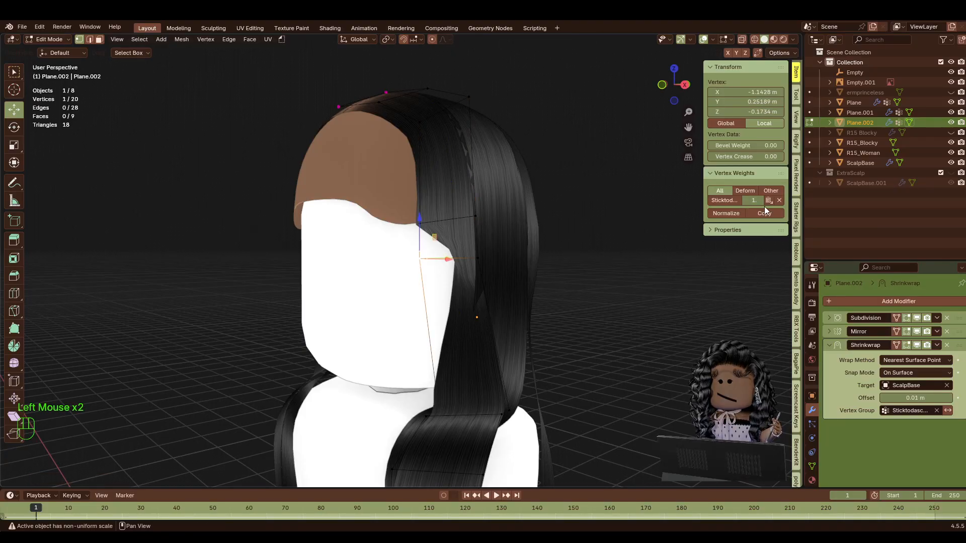
left_click(776, 201)
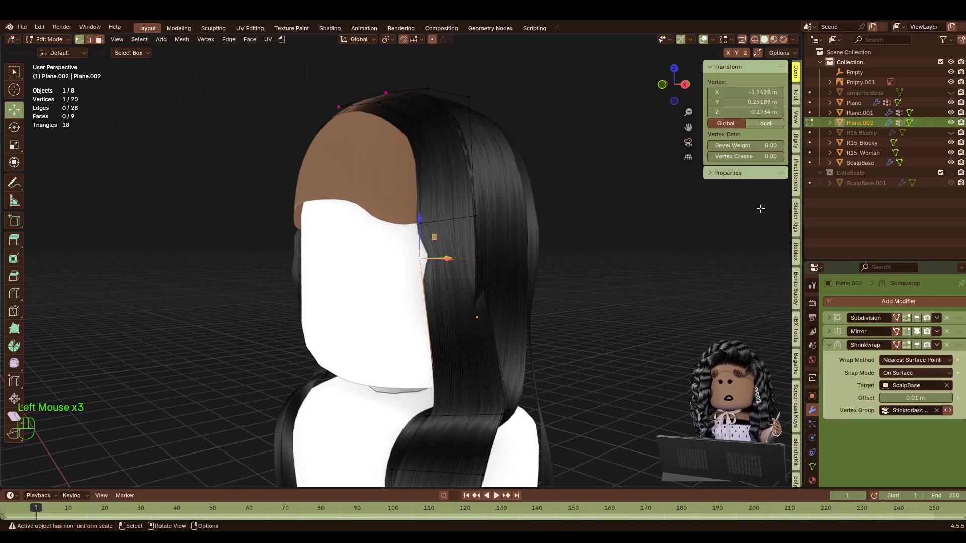
key("shift+f")
key("w")
key("s")
left_click(401, 259)
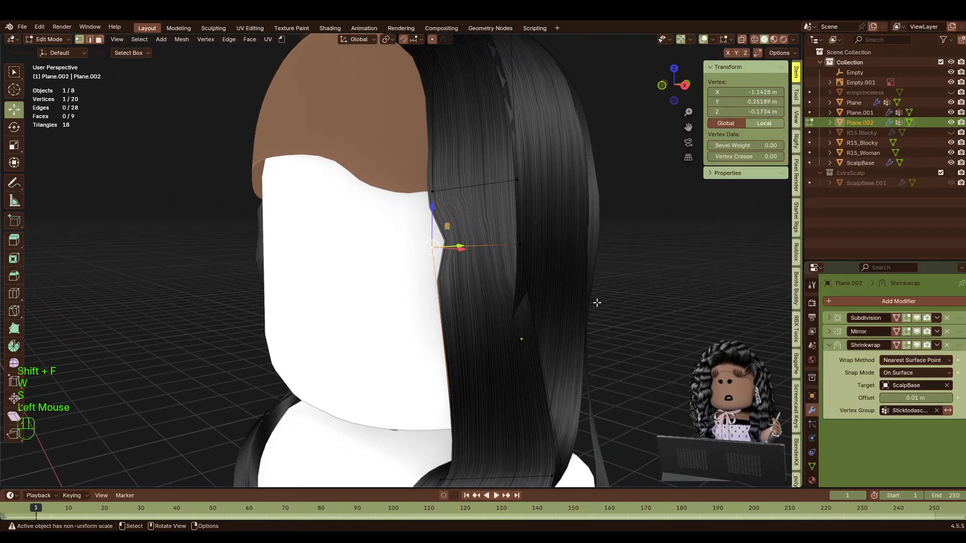
Remove the rear-edge vertex in the row below the loop cut from the Sticktodascalp vertex group.
left_click_drag(614, 301, 502, 208)
left_click(416, 249)
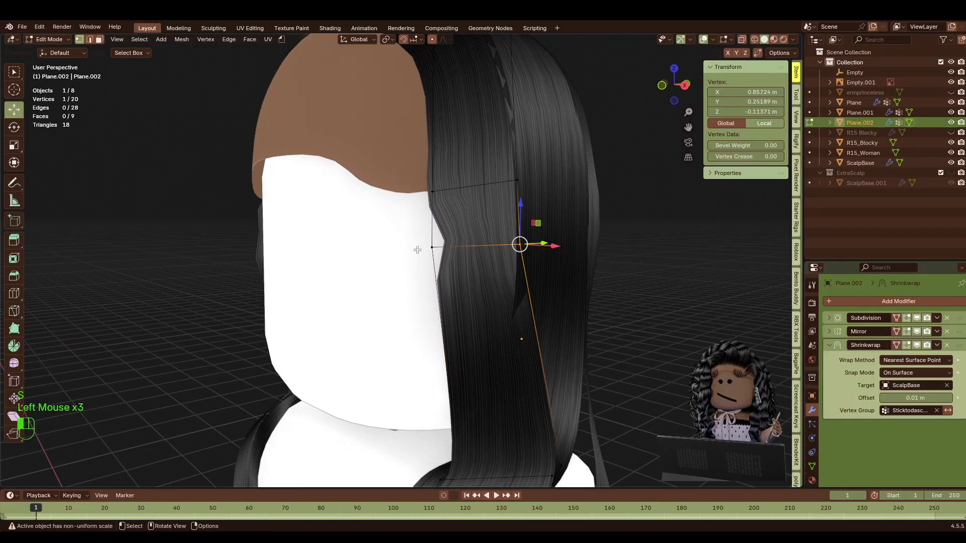
left_click(435, 202)
left_click(428, 249)
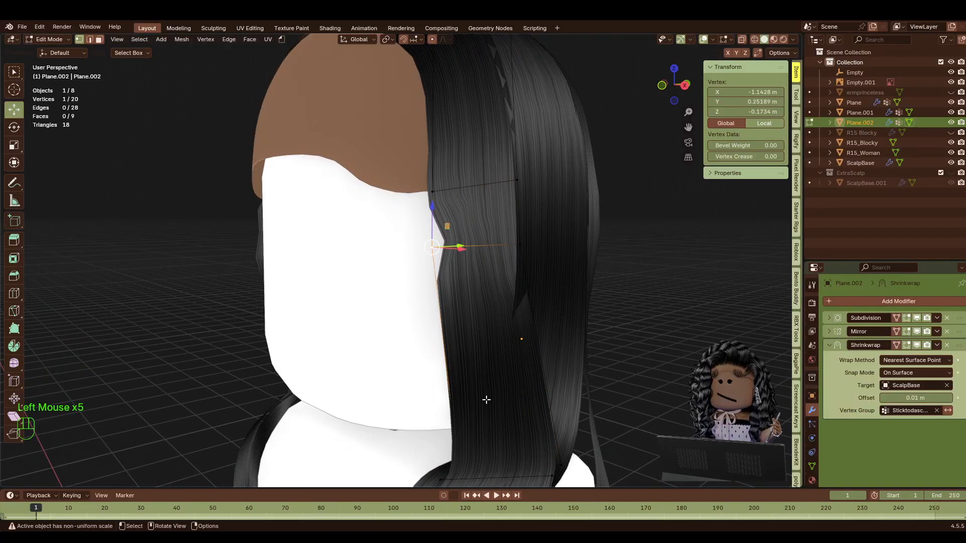
key("a")
left_click(594, 366)
left_click(448, 478)
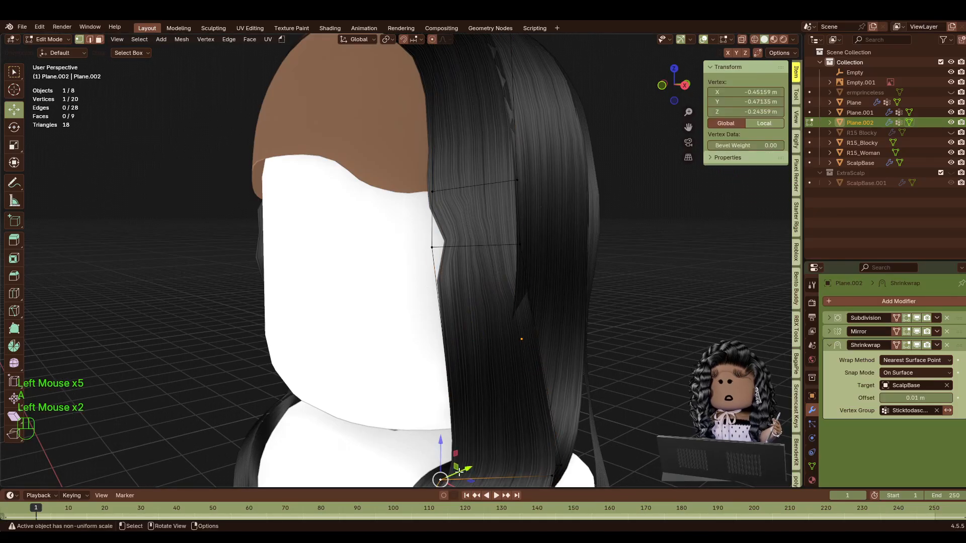
left_click(511, 186)
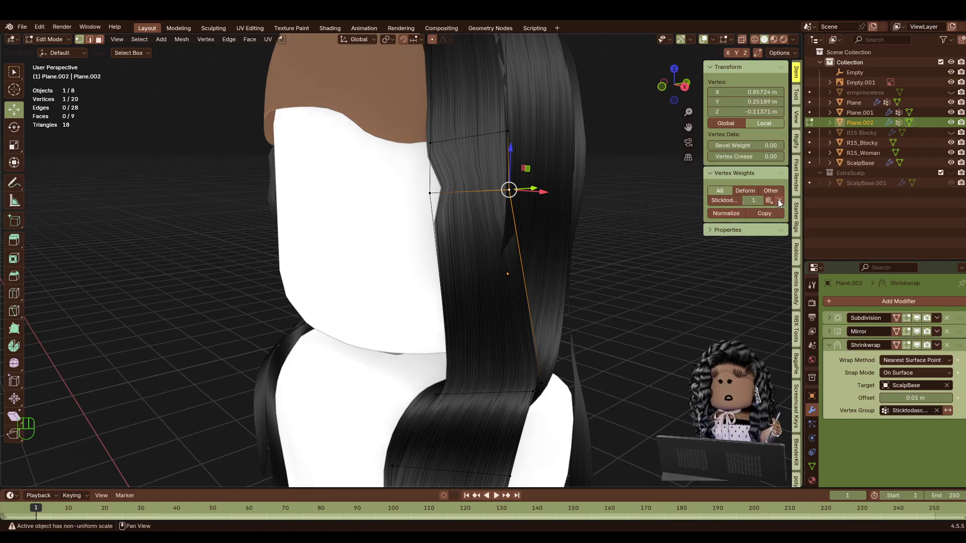
left_click(779, 201)
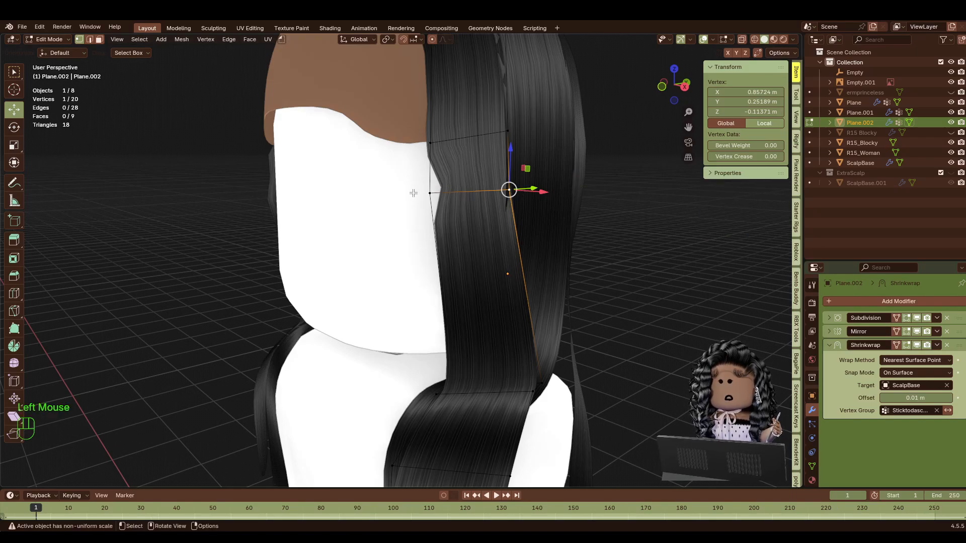
Move the face-side vertex in the row just below the Sticktodascalp group slightly outward toward the face.
left_click(431, 142)
key("shift+f")
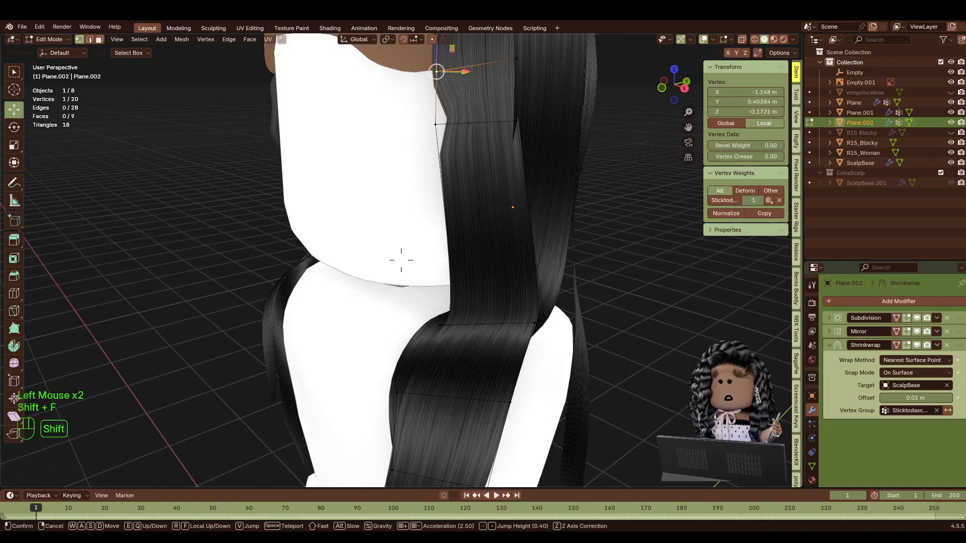
key("w")
key("d")
left_click(411, 268)
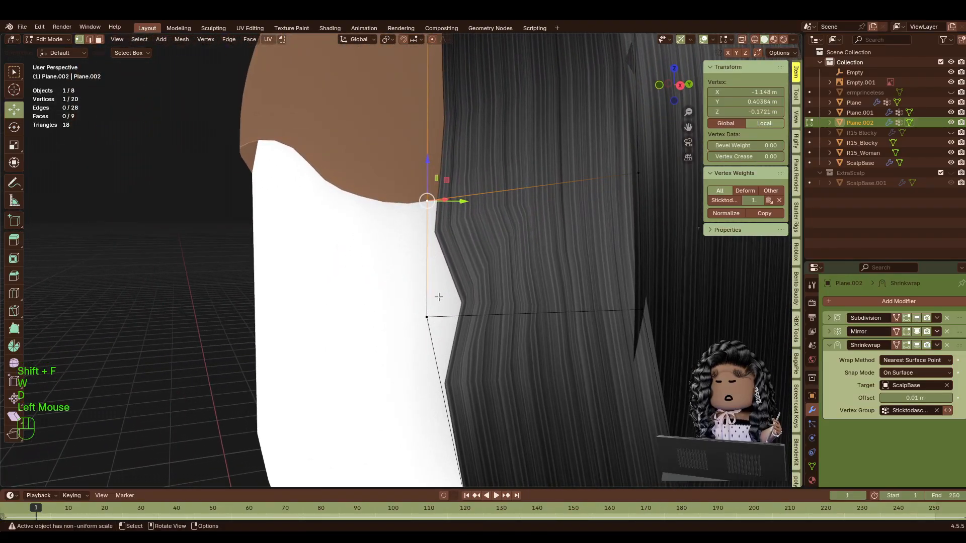
left_click(427, 317)
mouse_move(463, 316)
left_mouse_down()
mouse_move(529, 319)
mouse_move(455, 319)
left_mouse_up()
key("shift+f")
key("s")
left_click(411, 269)
Check the strip's edge in Object Mode and, back in Edit Mode, shift the same face-side vertex slightly toward the rear.
key("Tab")
left_click(466, 221)
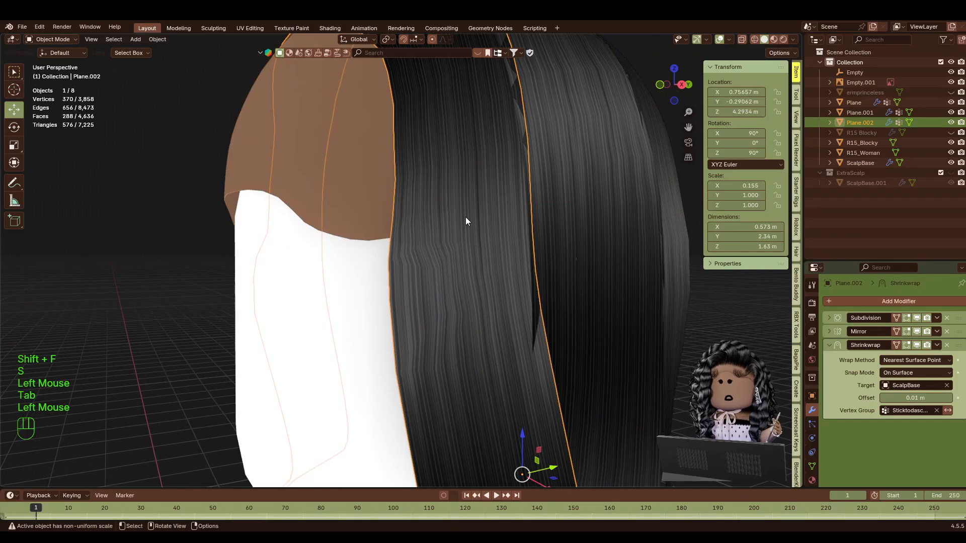
key("Tab")
left_click_drag(413, 319, 426, 324)
Try the Target Normal Project and Nearest Vertex wrap methods on the Shrinkwrap modifier, comparing them with Nearest Surface Point.
left_click(938, 361)
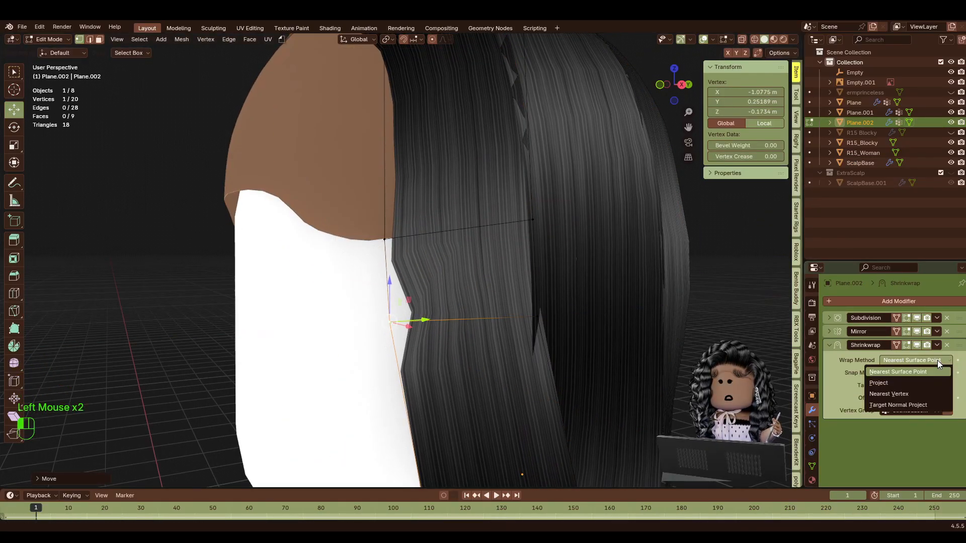
left_click(900, 407)
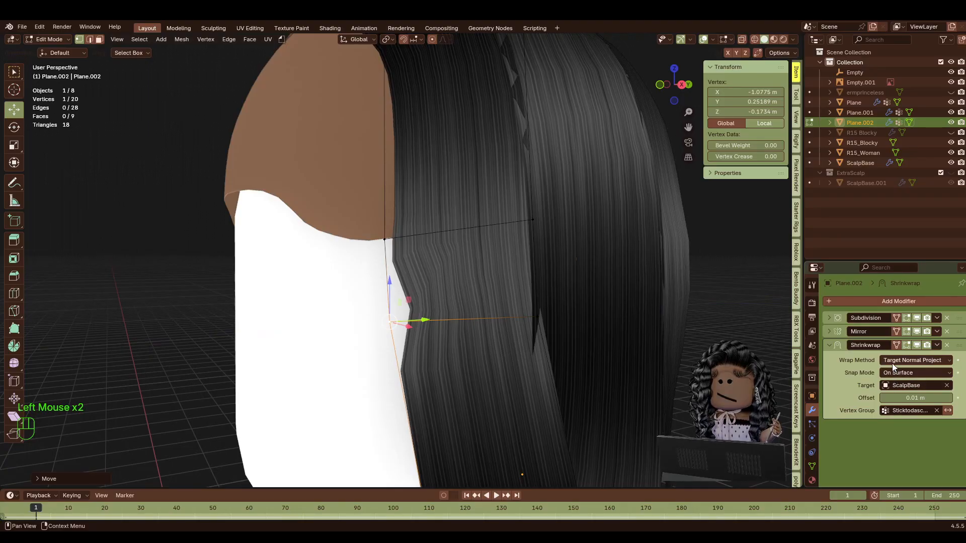
left_click_drag(892, 364, 892, 394)
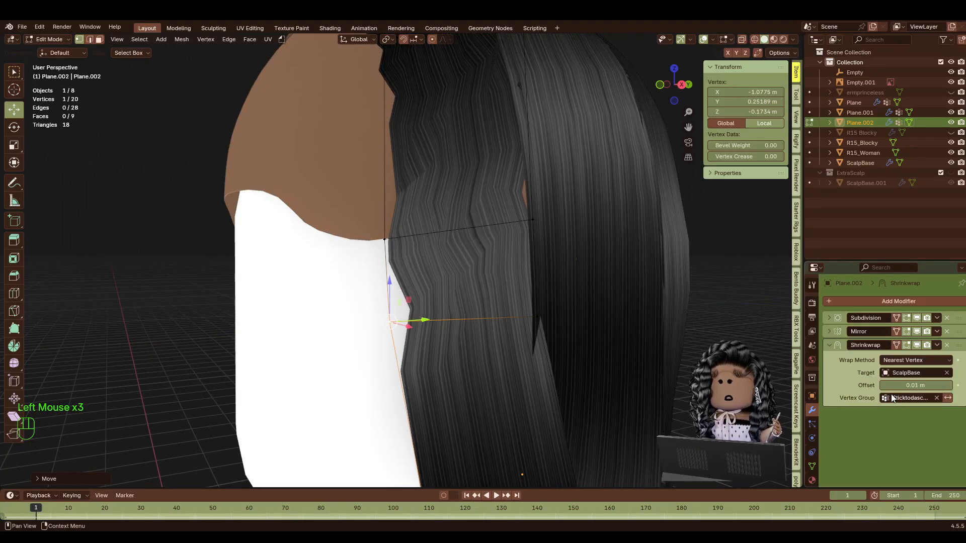
left_click(898, 361)
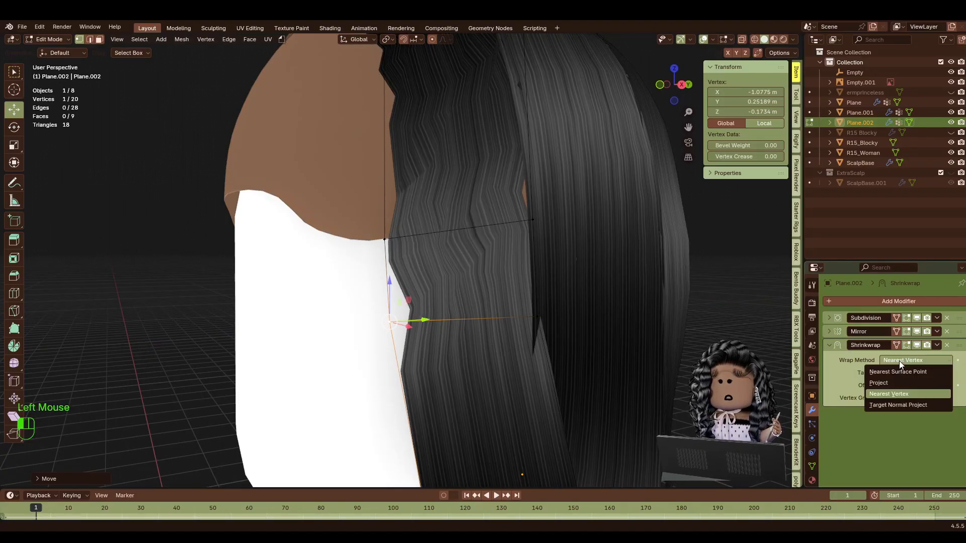
left_click(899, 372)
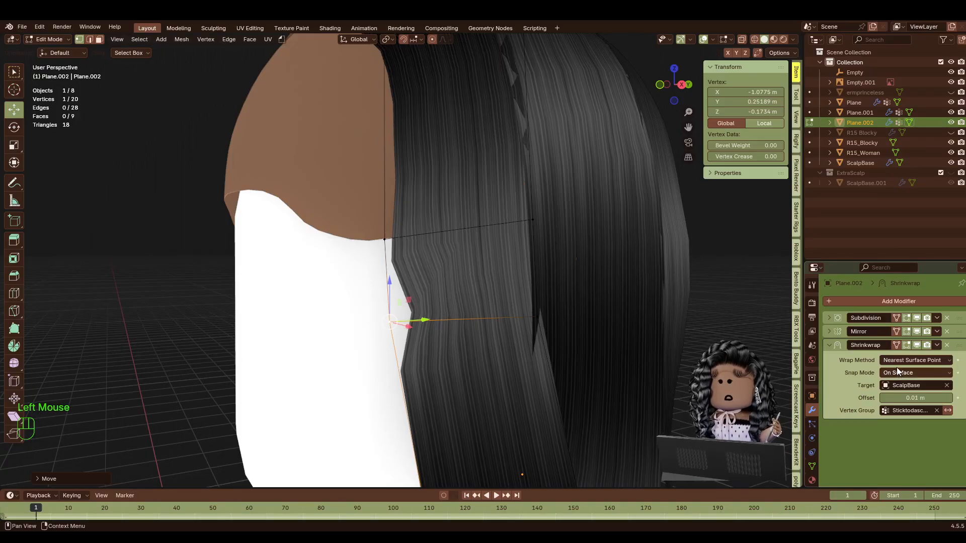
left_click(898, 360)
left_click(902, 406)
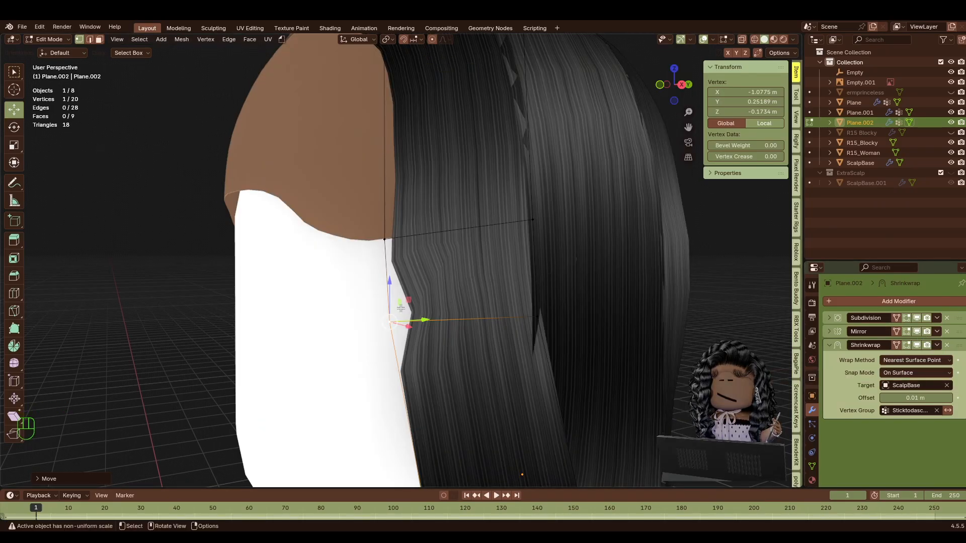
Select the strand's front vertex at the hairline corner beside the face and set its Sticktodascalp weight to 0.070.
left_click(383, 241)
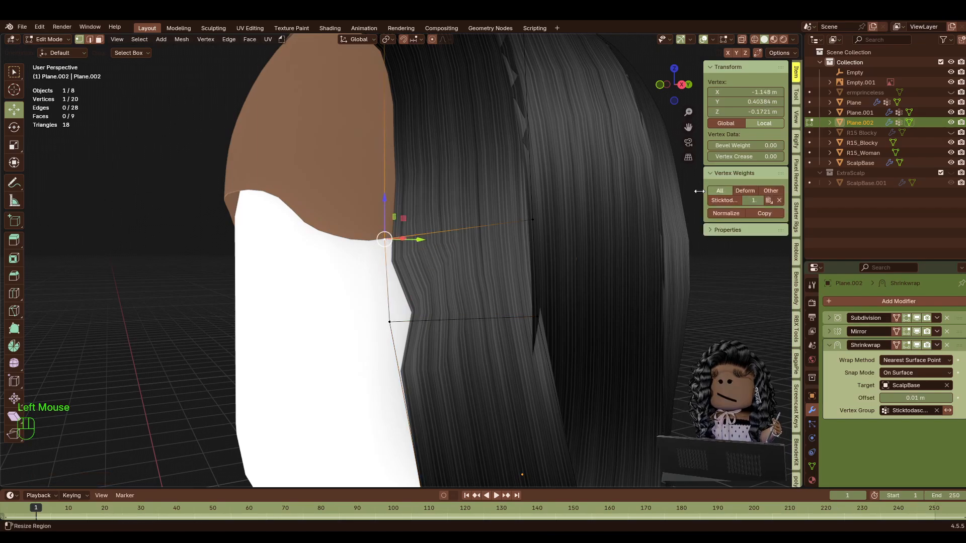
left_click_drag(705, 191, 631, 183)
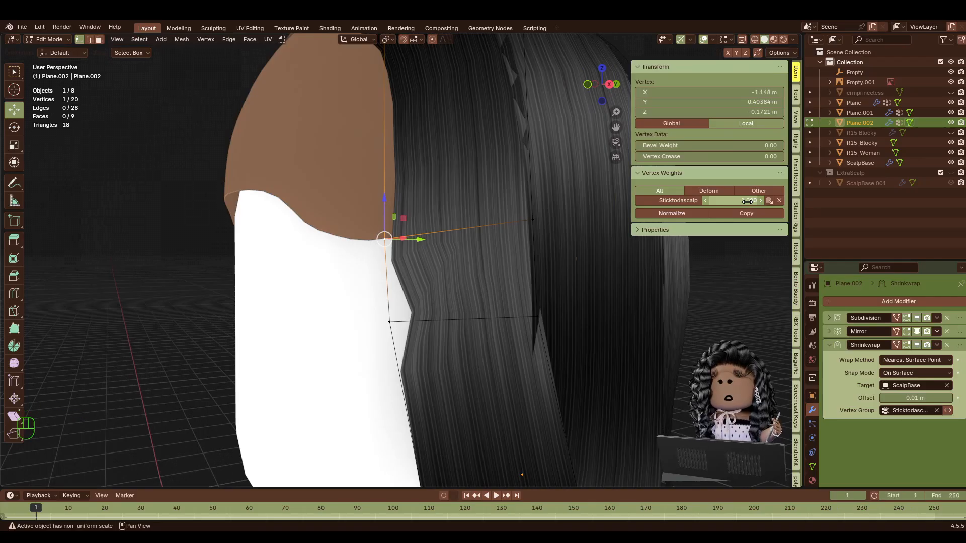
mouse_move(748, 200)
left_mouse_down()
mouse_move(760, 201)
mouse_move(749, 201)
left_mouse_up()
key("shift+f")
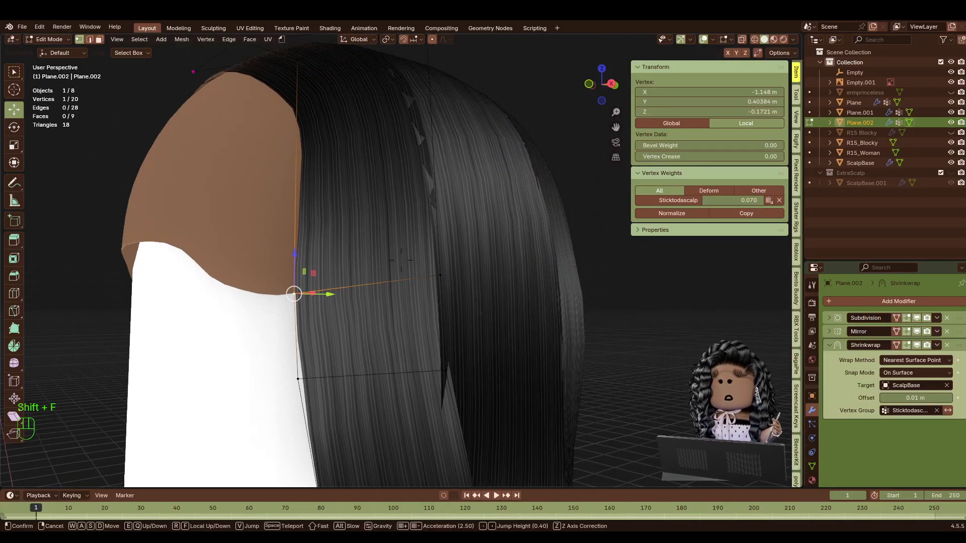
key("a")
key("w")
key("a")
left_click(352, 253)
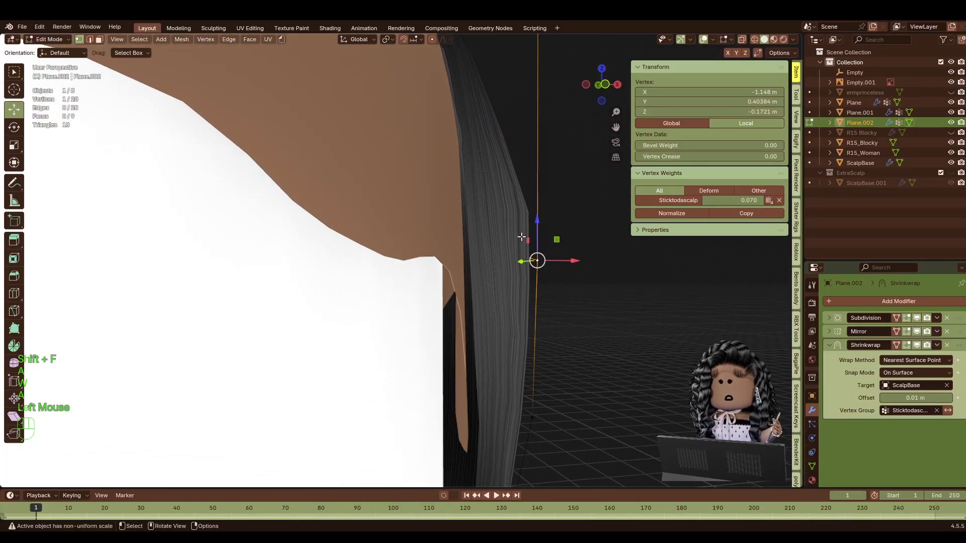
left_click(563, 253)
key("shift+d")
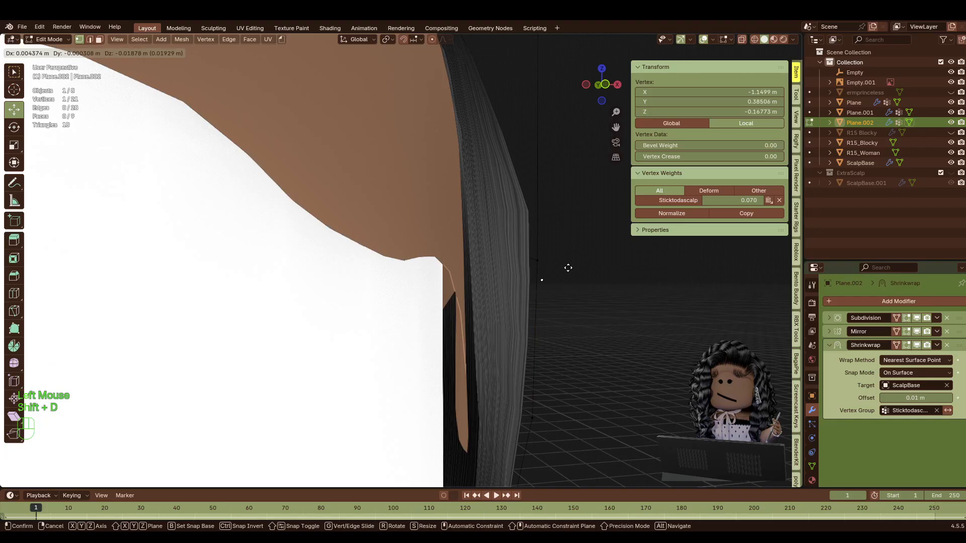
right_click(597, 279)
key("ctrl+z")
Set the selected hairline vertex's Sticktodascalp weight to 0.530.
key("shift+f")
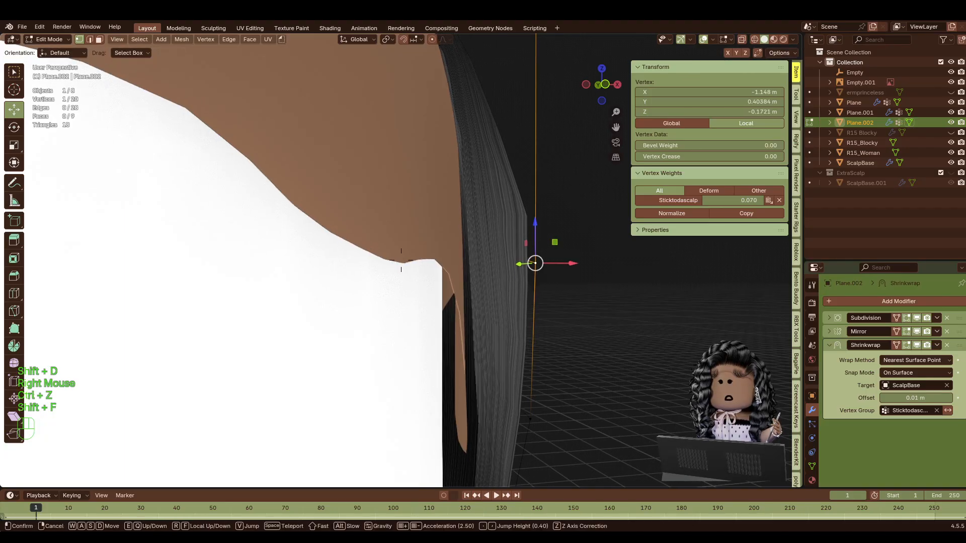
key("a")
key("d")
key("d")
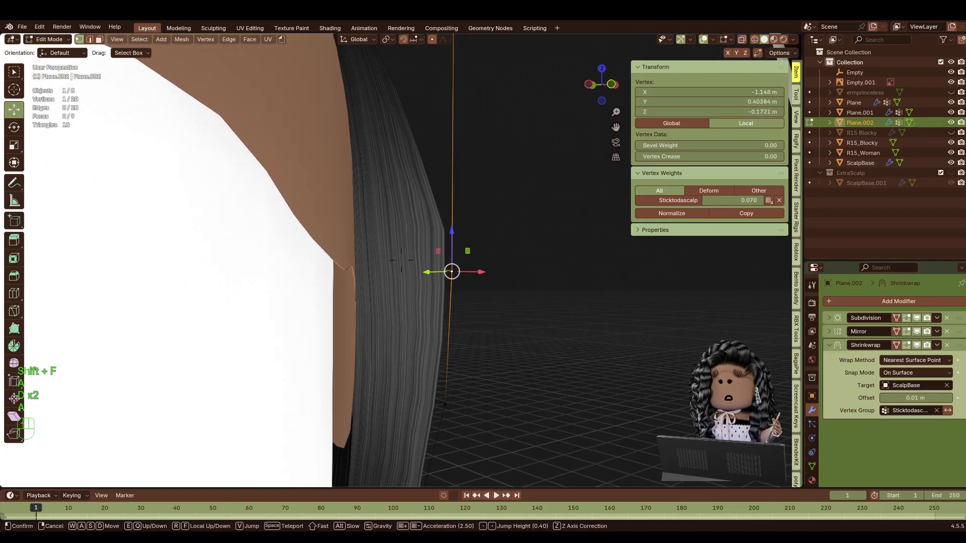
key("a")
key("a")
left_click(401, 260)
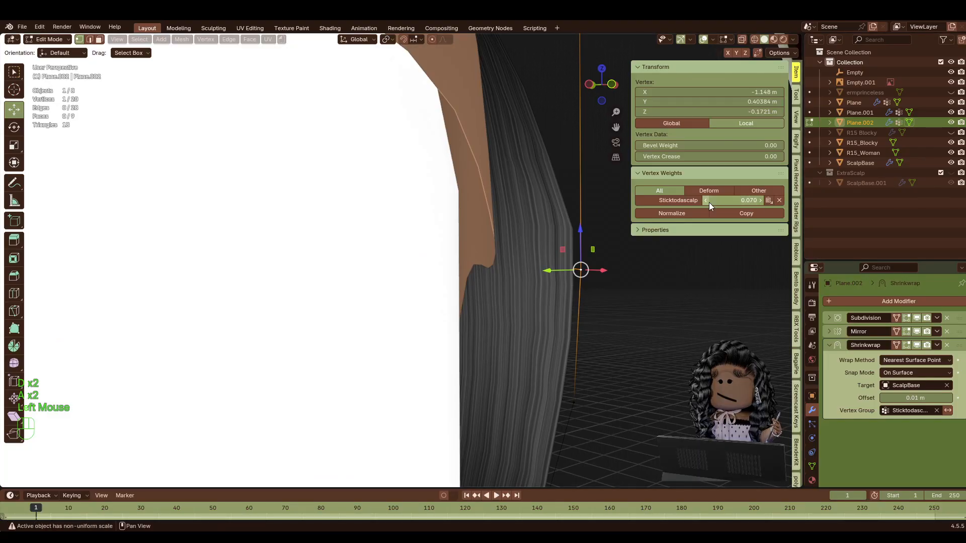
left_click_drag(709, 201, 731, 200)
Examine from the front and both sides how the hair strand fits around the face and scalp.
key("shift+f")
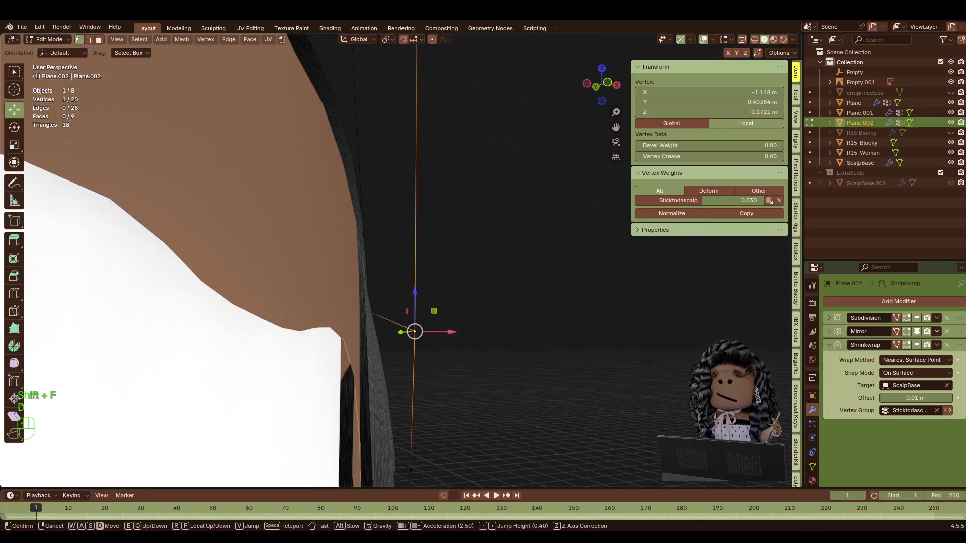
key("d")
key("d")
key("w")
key("s")
key("w")
key("a")
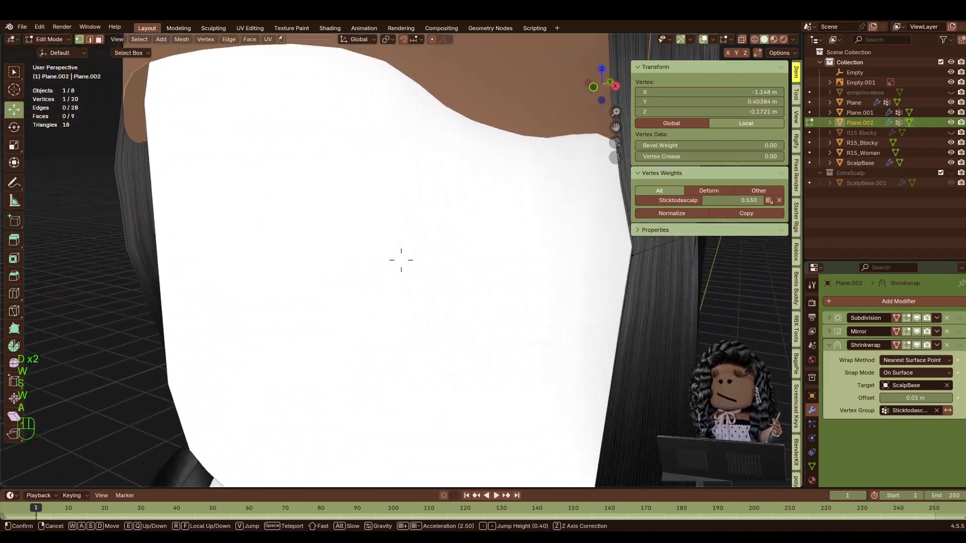
key("s")
key("w")
key("s")
key("s")
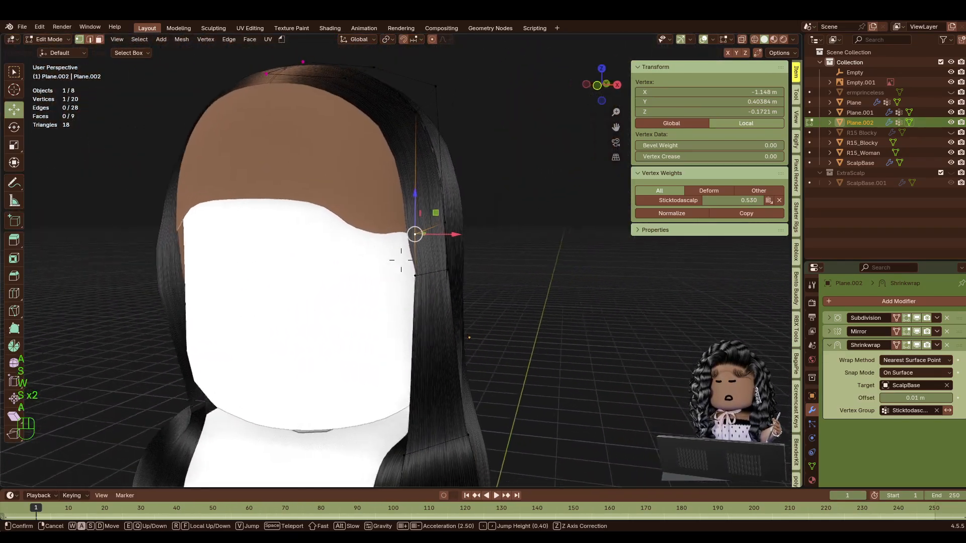
key("a")
key("a")
key("a")
key("a")
key("a")
key("a")
key("a")
key("d")
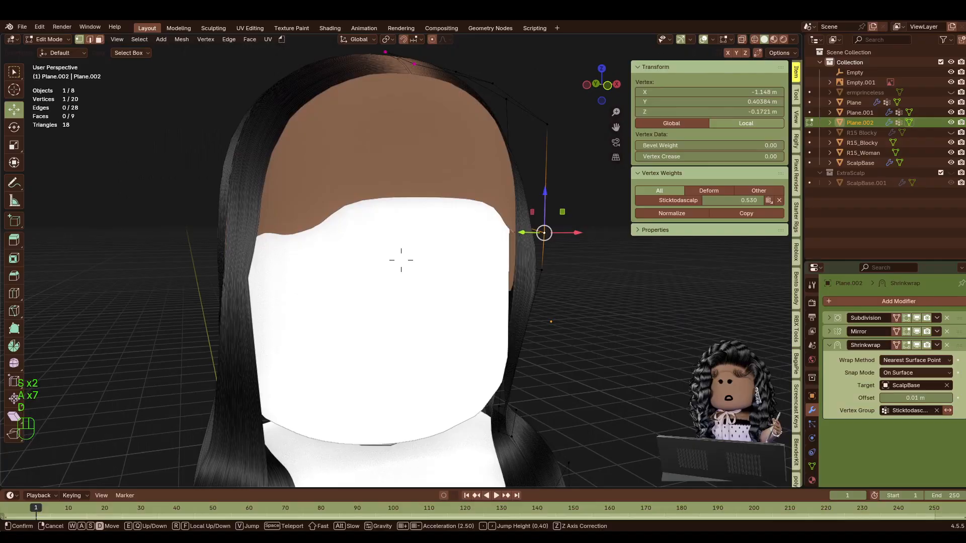
key("w")
key("w")
left_click(401, 260)
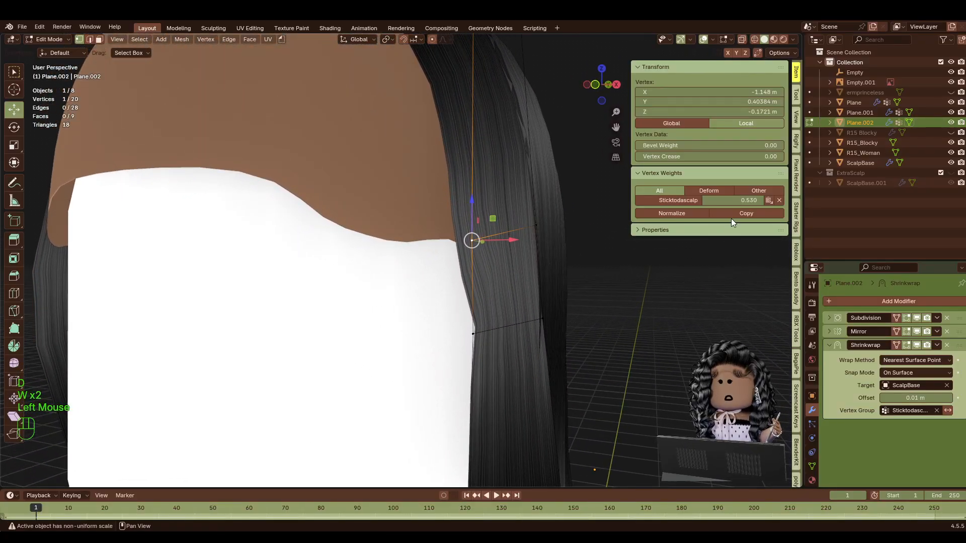
Set the hairline vertex's Sticktodascalp weight to 1.000 and move it inward toward the face, to a Z value of about -0.255 m.
left_click_drag(728, 202, 758, 202)
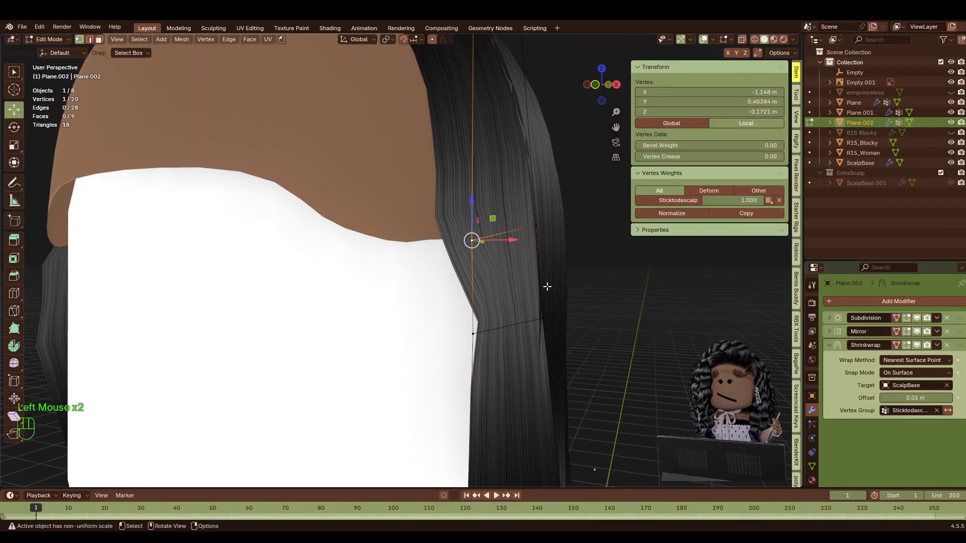
key("shift+f")
key("a")
key("w")
left_click(401, 260)
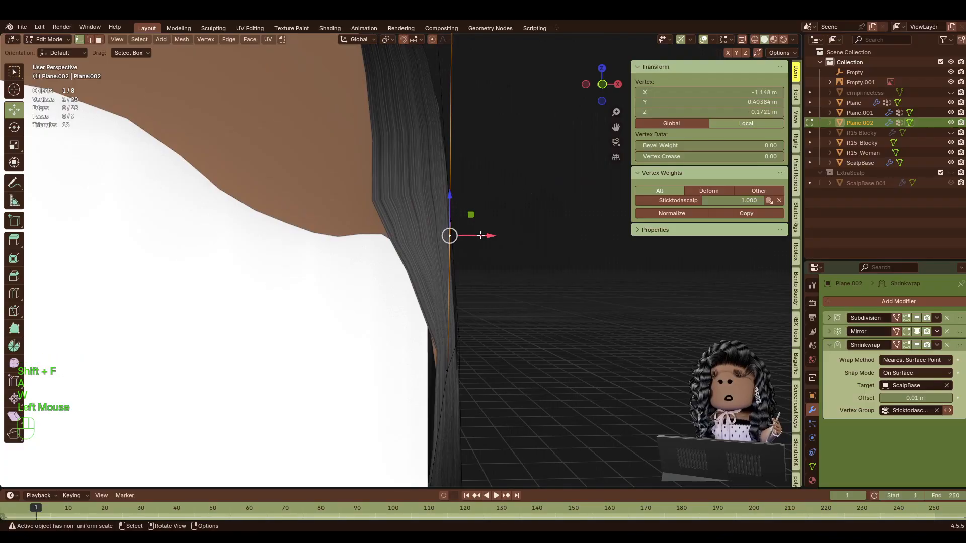
left_click_drag(476, 235, 404, 219)
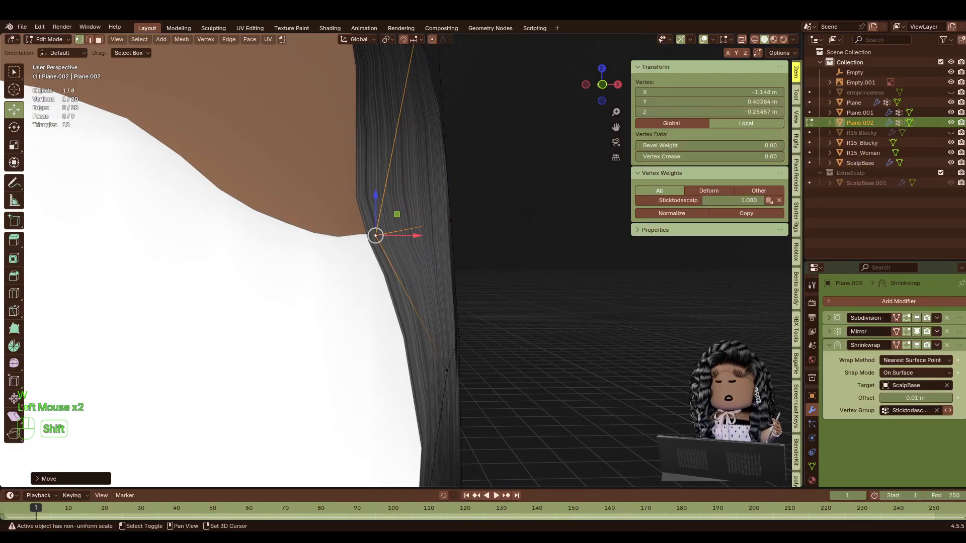
Move the strand's front vertex just below the hairline corner inward so the hair lies against the side of the face.
key("shift+f")
key("d")
key("d")
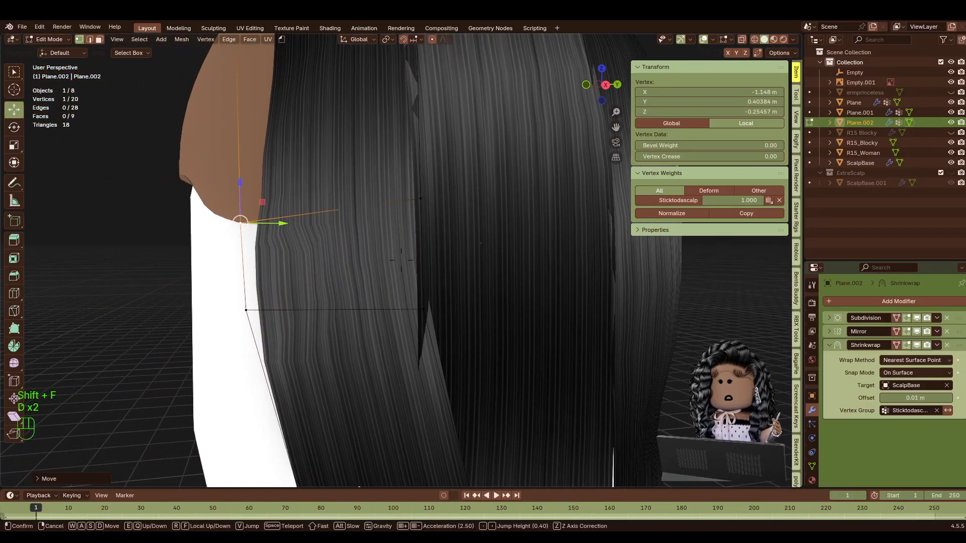
left_click(401, 260)
key("shift+f")
key("a")
key("a")
key("w")
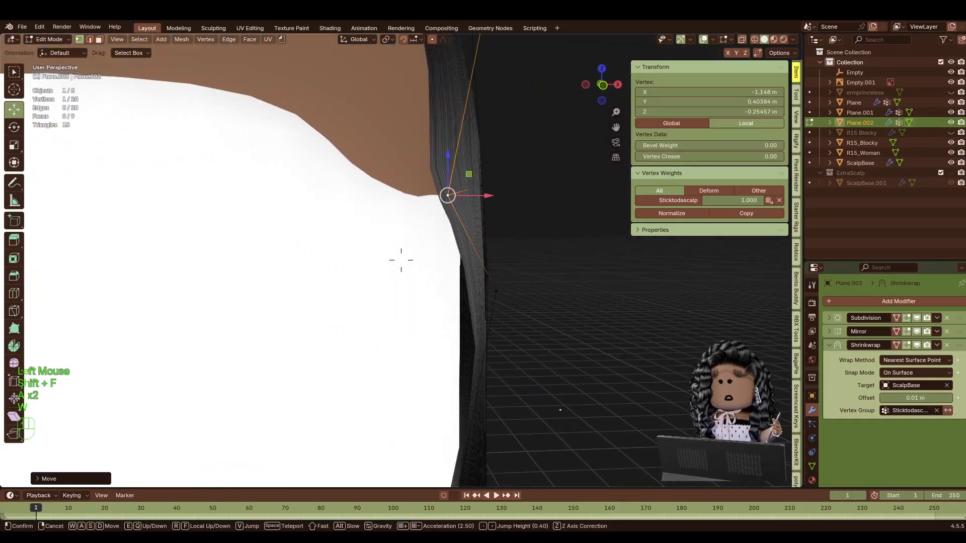
key("s")
left_click(401, 260)
key("a")
left_click(474, 302)
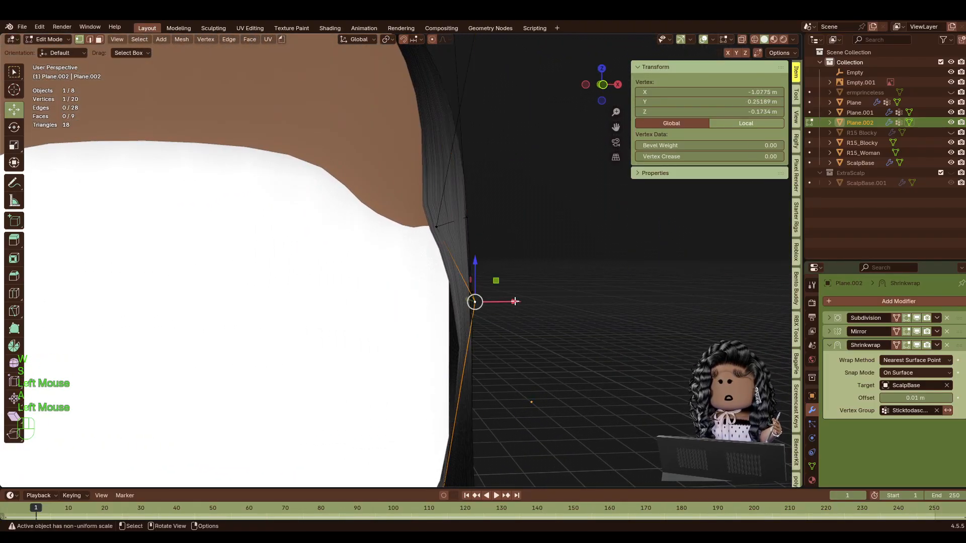
left_click_drag(514, 301, 467, 301)
left_click(569, 263)
Examine the hair outline from the front and how the strand follows the forehead hairline.
key("shift+f")
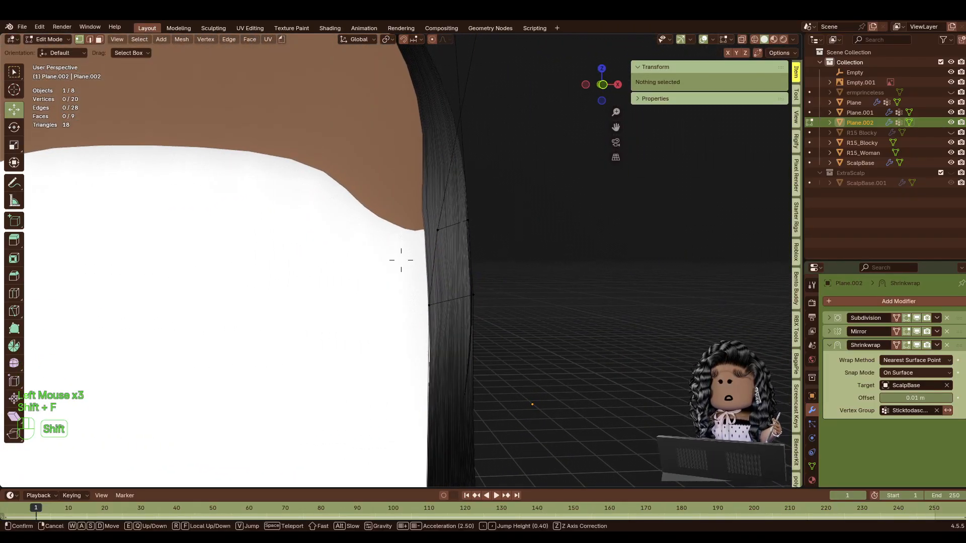
key("s")
key("s")
key("s")
key("s")
left_click(401, 260)
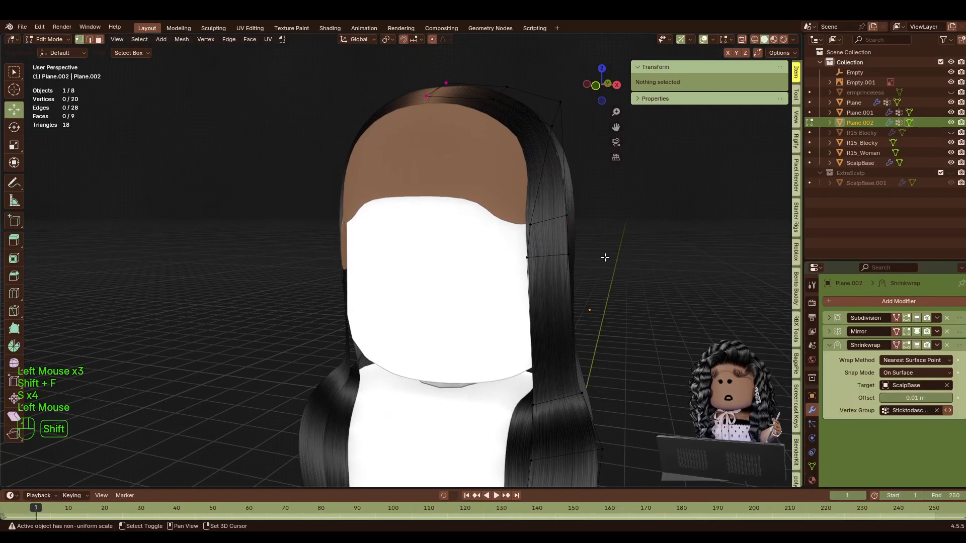
key("shift+f")
key("a")
left_click(620, 236)
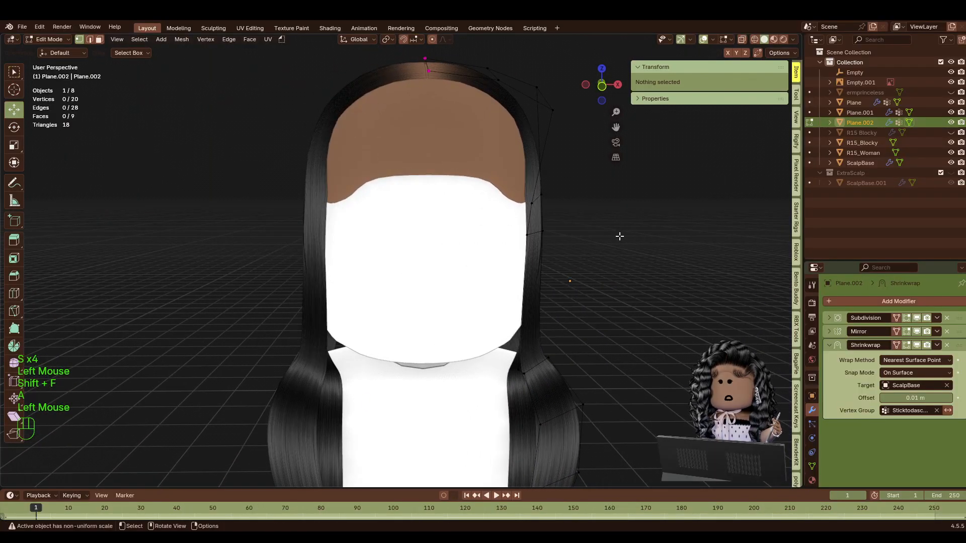
key("shift+f")
key("w")
key("d")
left_click(599, 202)
key("a")
key("shift+f")
key("a")
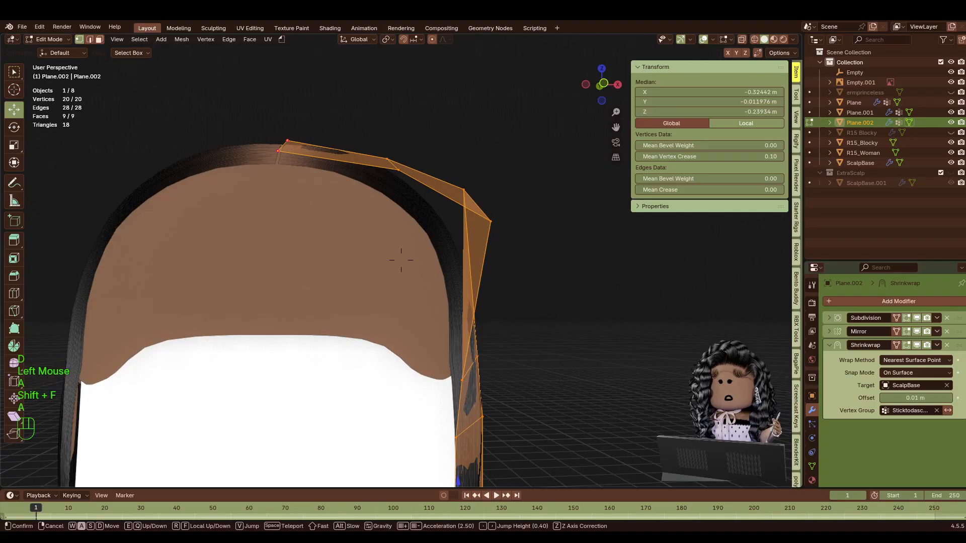
left_click(401, 261)
Move the strand's front vertex beside the upper forehead inward toward the scalp, to a Z value of about -0.336 m.
left_click(629, 247)
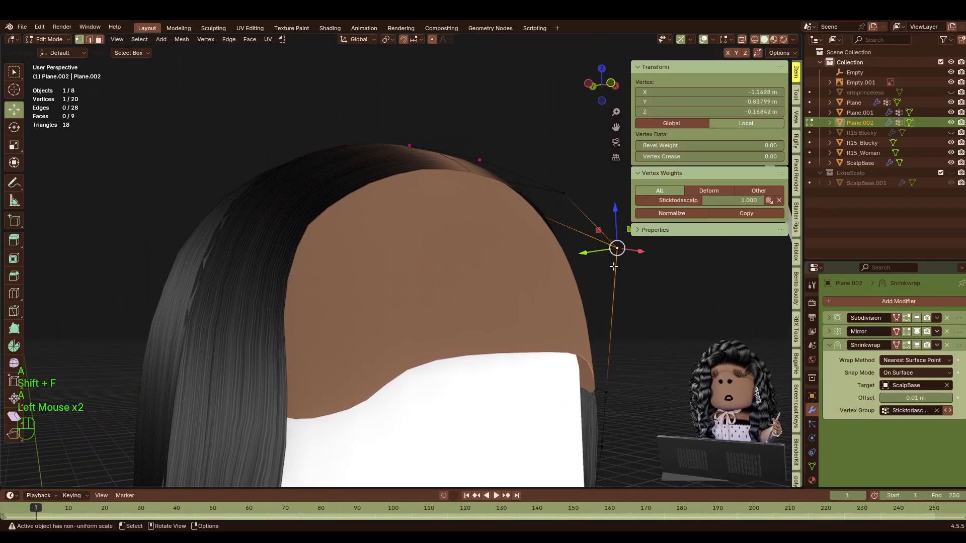
key("shift+f")
key("d")
key("w")
key("w")
key("s")
left_click(615, 147)
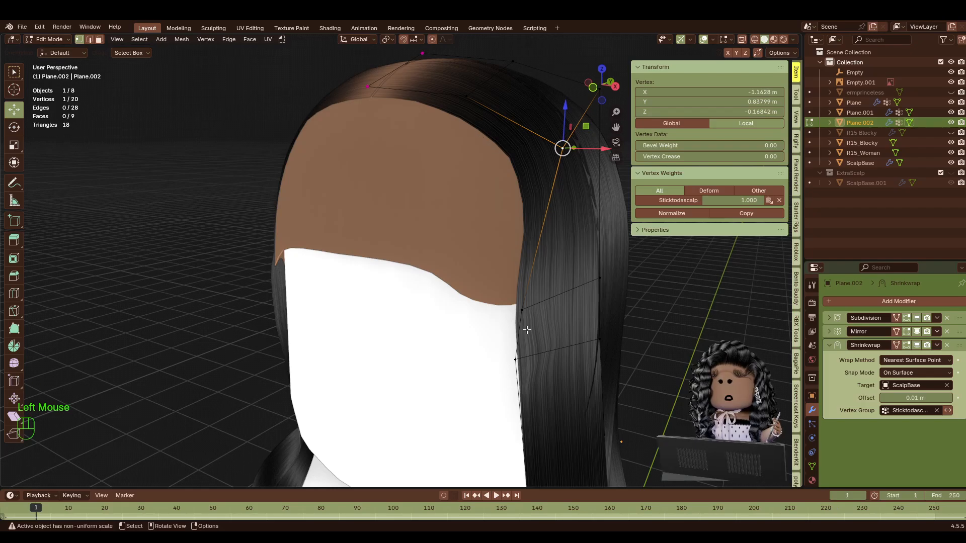
left_click_drag(598, 149, 532, 138)
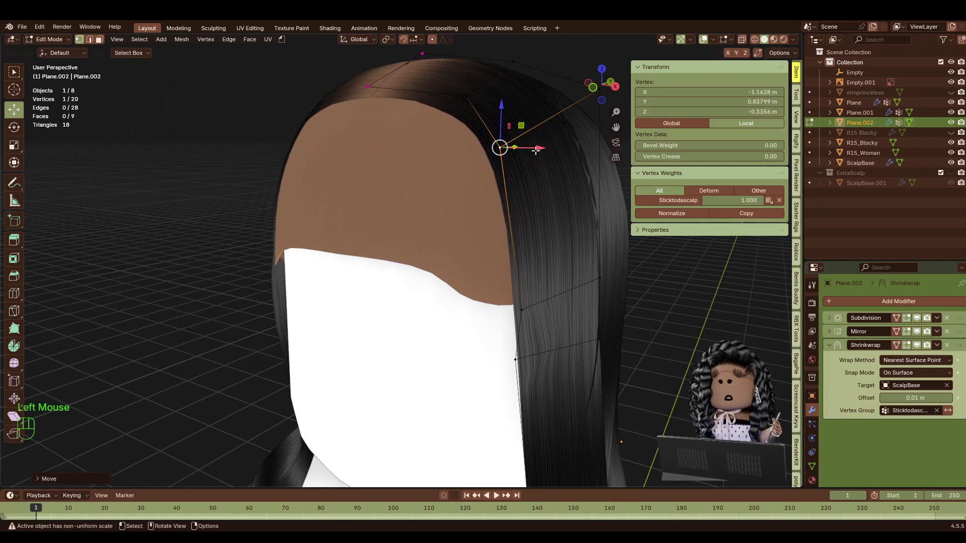
Shift all vertices of the strand slightly forward toward the face, to a median X value of about -0.396 m, and clear the selection.
key("shift+f")
key("d")
key("d")
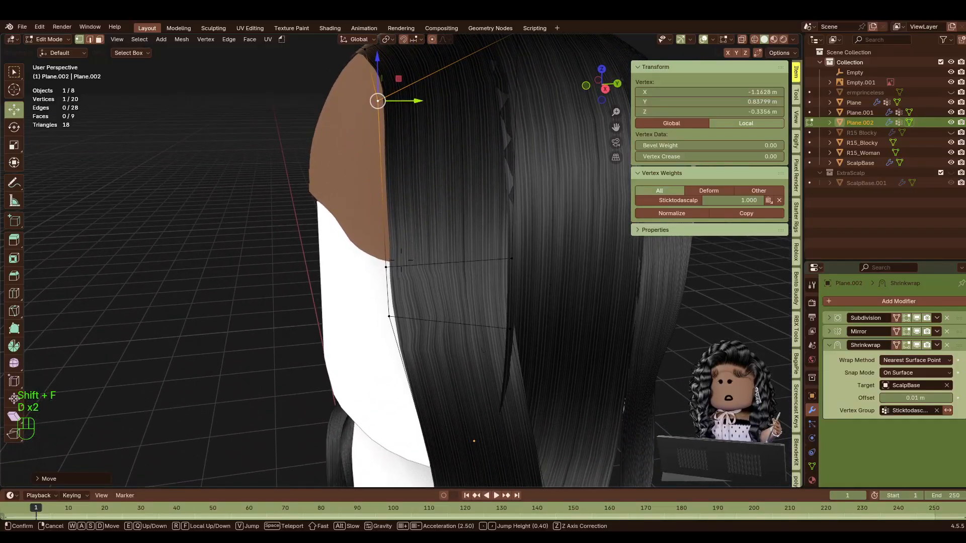
left_click(543, 147)
key("a")
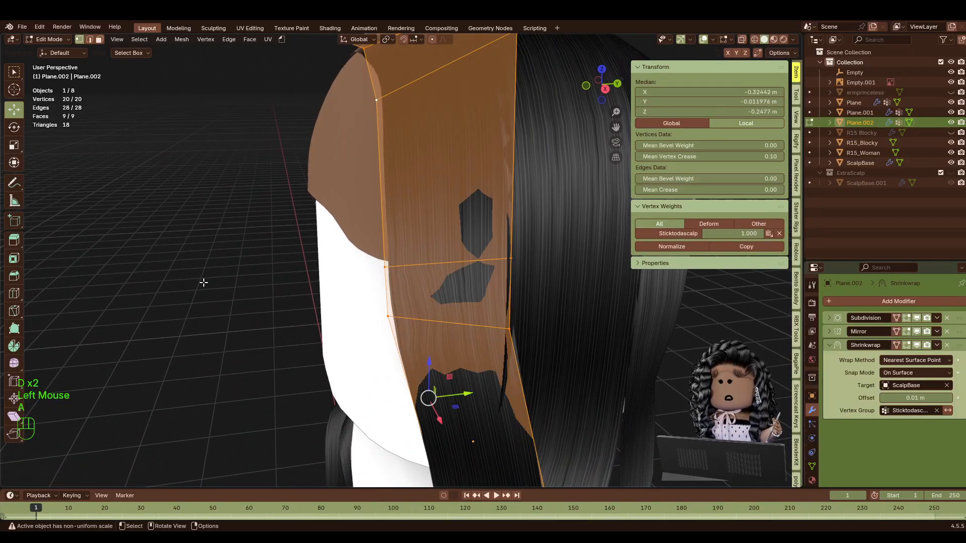
key("shift+f")
key("w")
key("s")
key("w")
left_click(520, 362)
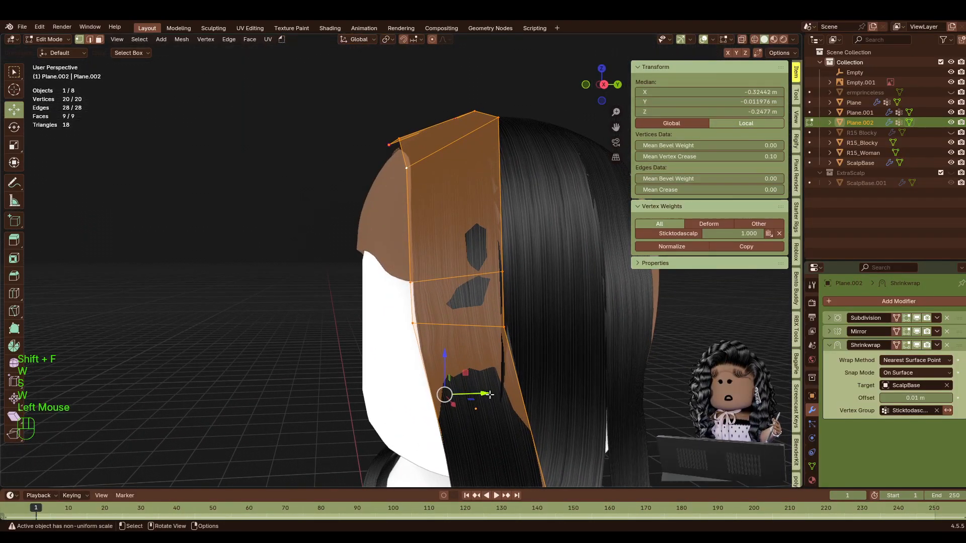
left_click_drag(490, 395, 536, 346)
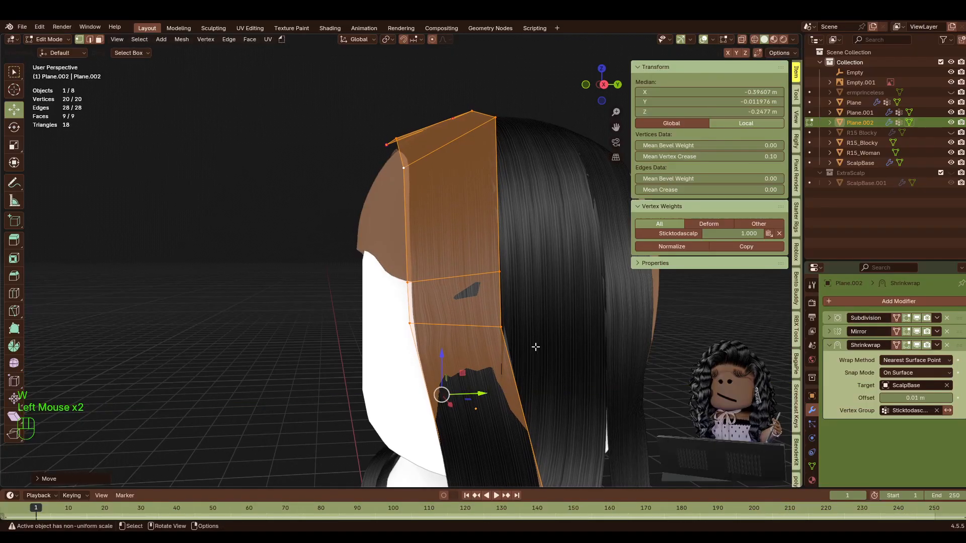
left_click(306, 194)
key("a")
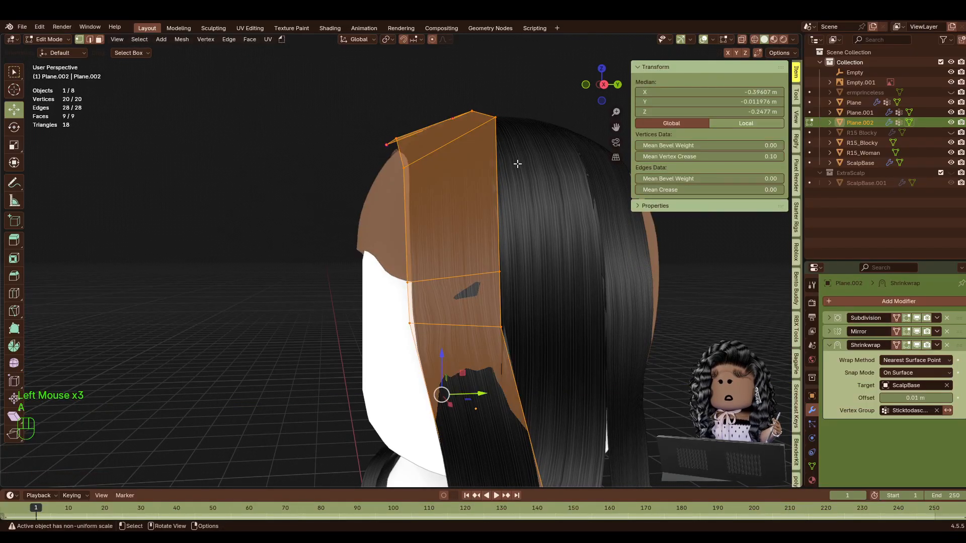
left_click(238, 204)
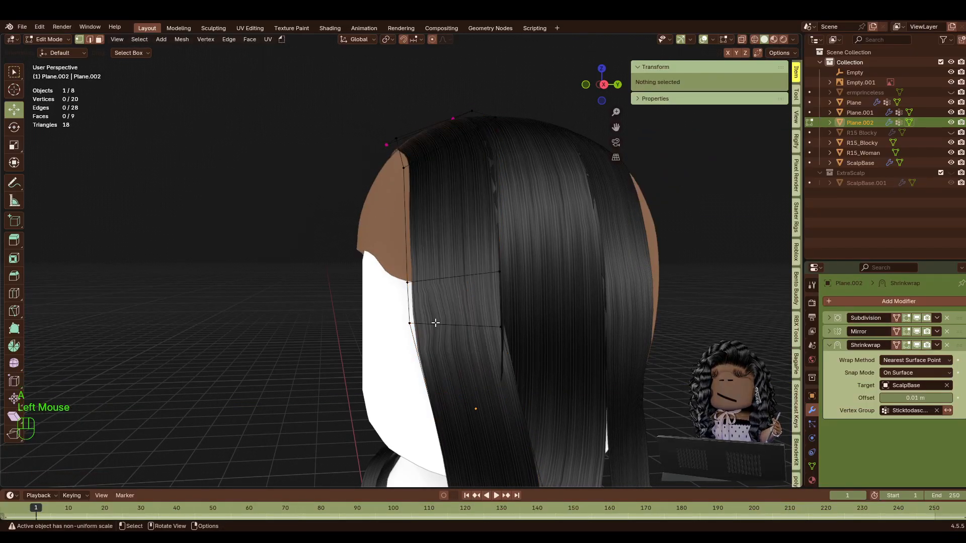
Reposition the strand's front vertices beside the cheek and at the shoulder to refine its front edge.
left_click(409, 322)
left_click_drag(446, 322, 460, 316)
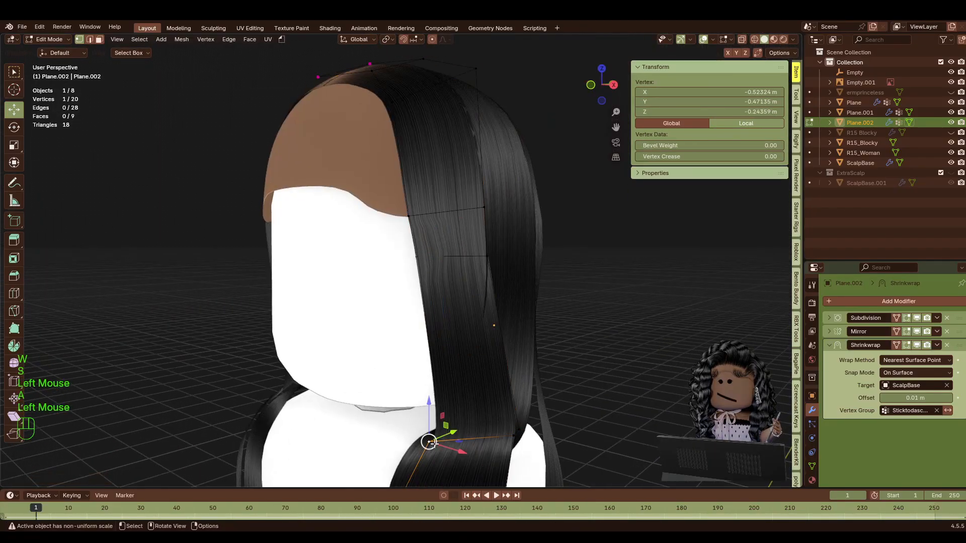
left_click(459, 428, "ctrl")
key("ctrl+z")
key("ctrl+z")
left_click_drag(445, 426, 441, 430)
Slide the strand's cross edge beside the cheek slightly downward with Edge Slide.
left_click(417, 257)
left_click(465, 257, "alt+shift")
left_click(14, 381)
left_click_drag(469, 263, 462, 278)
Add one loop cut across the strand between the cheek and shoulder edges, and return to the Move tool.
left_click(14, 294)
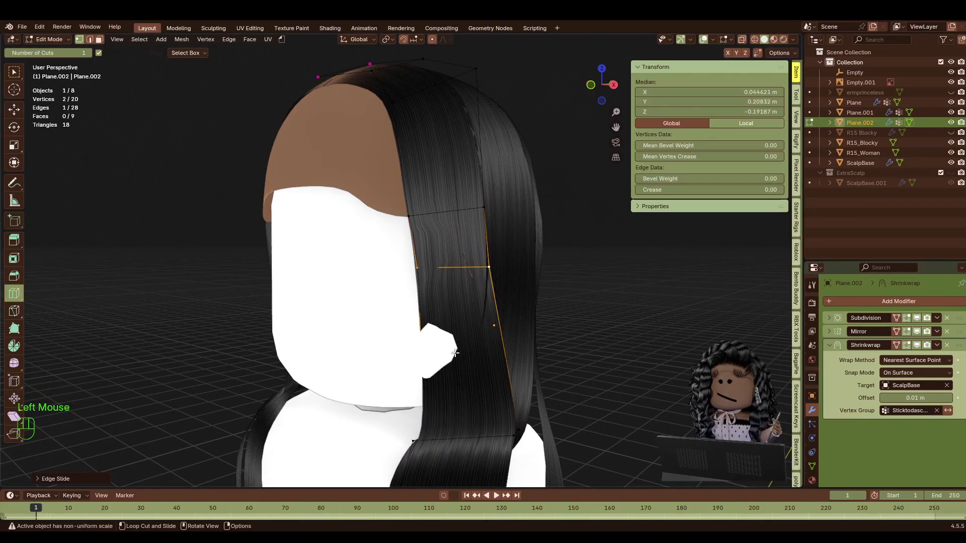
left_click(453, 327)
left_click(14, 109)
key("shift+f")
key("a")
key("w")
left_click(558, 302)
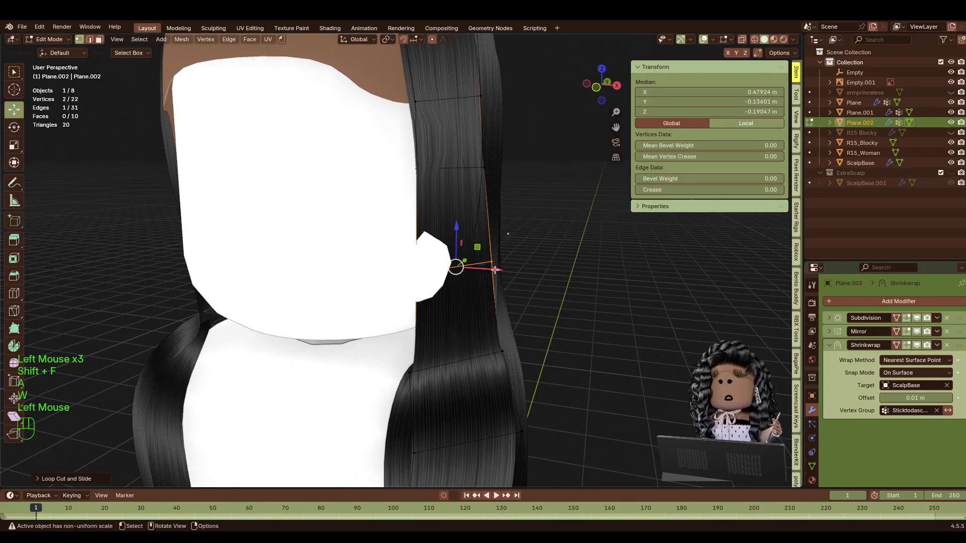
Shift the new cross edge between cheek and shoulder slightly outward, to a median Z of about -0.179 m, and rotate it about Z.
left_click_drag(489, 271, 494, 269)
key("r")
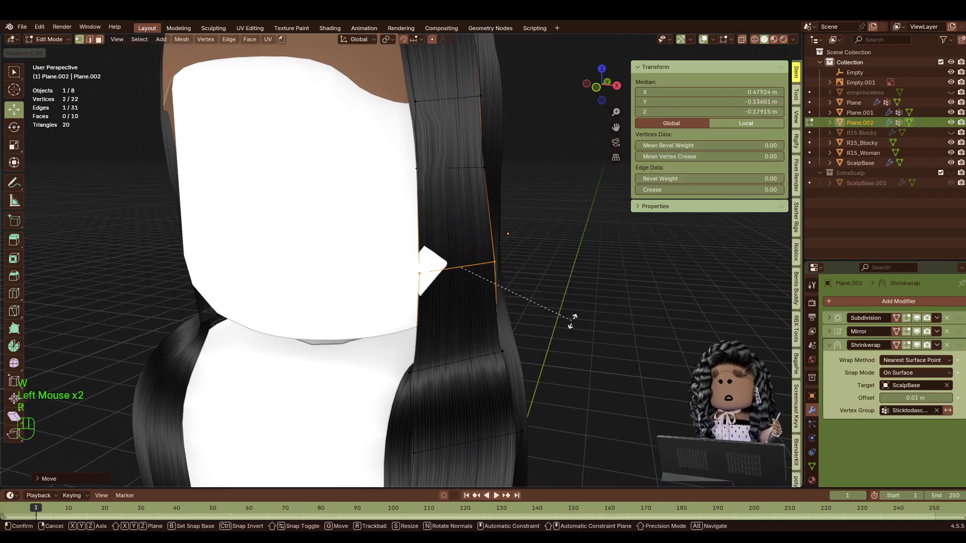
key("z")
left_click(568, 306)
Move the cross edge between the cheek and shoulder forward along the Y axis.
key("shift+f")
key("a")
key("w")
key("s")
key("w")
left_click(538, 218)
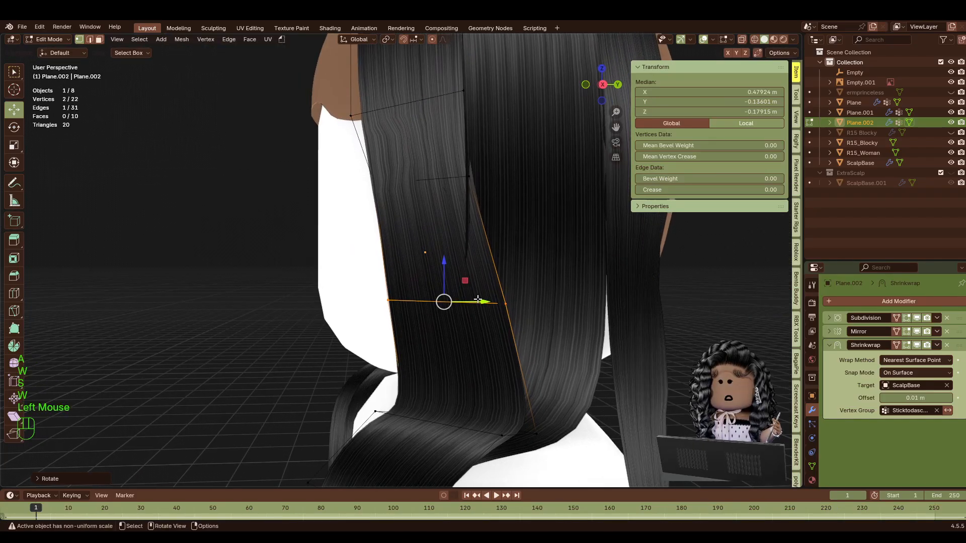
left_click_drag(492, 303, 464, 299)
Shift the strand's cross edge at the shoulder forward, and check the strand's shape in Object Mode.
left_click(539, 432)
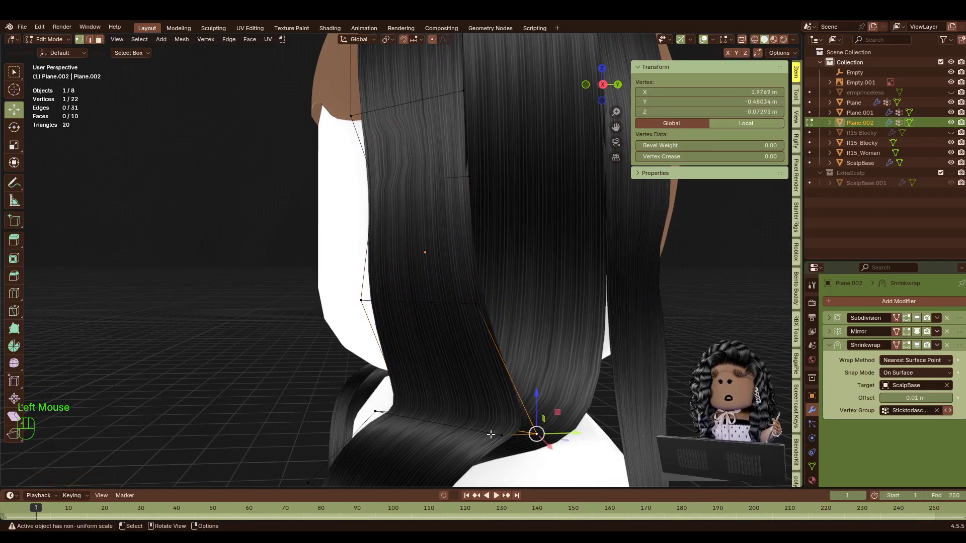
left_click(518, 425, "alt+shift")
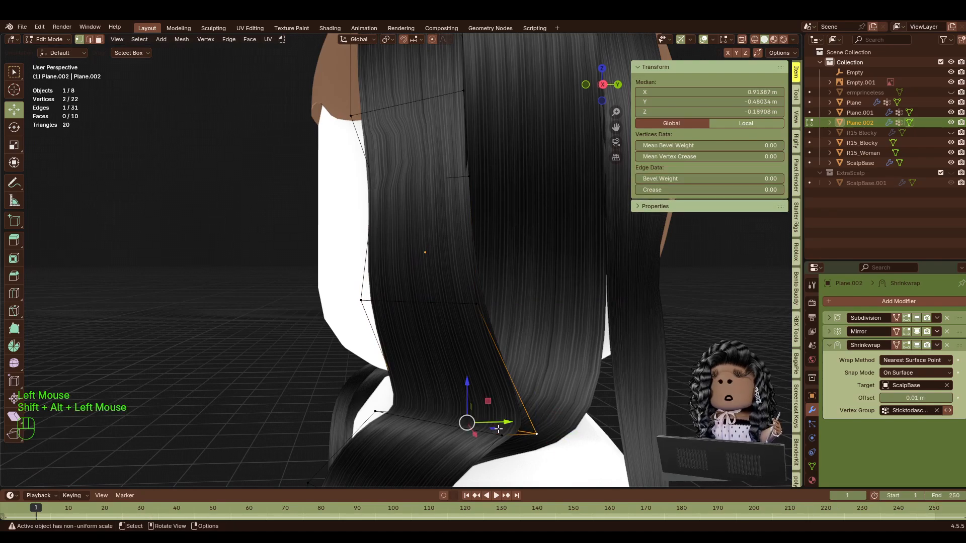
left_click_drag(468, 405, 497, 411)
left_click(285, 343)
key("Tab")
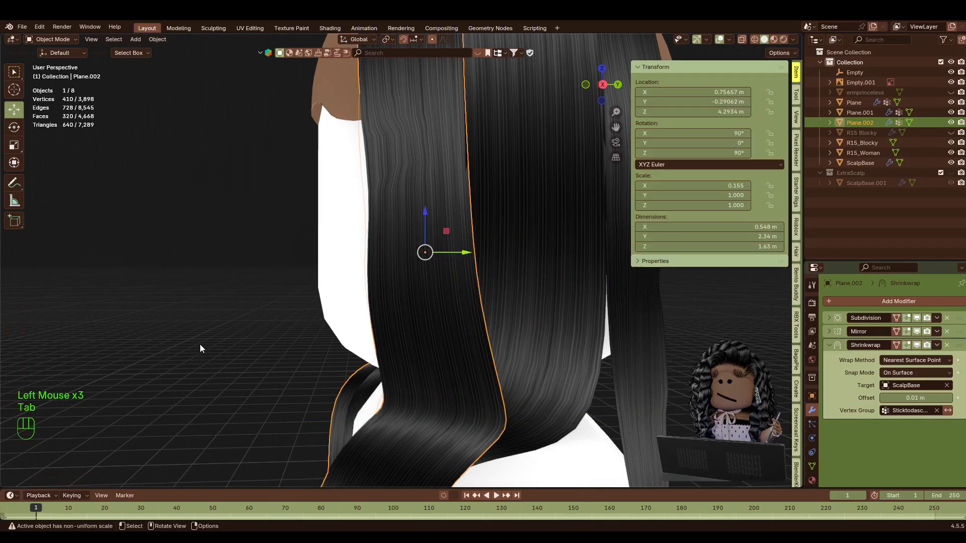
left_click(200, 344)
Return the strand to Edit Mode and move its front vertex beside the cheek forward, to an X value of about -1.418 m.
left_click(422, 228)
key("Tab")
key("a")
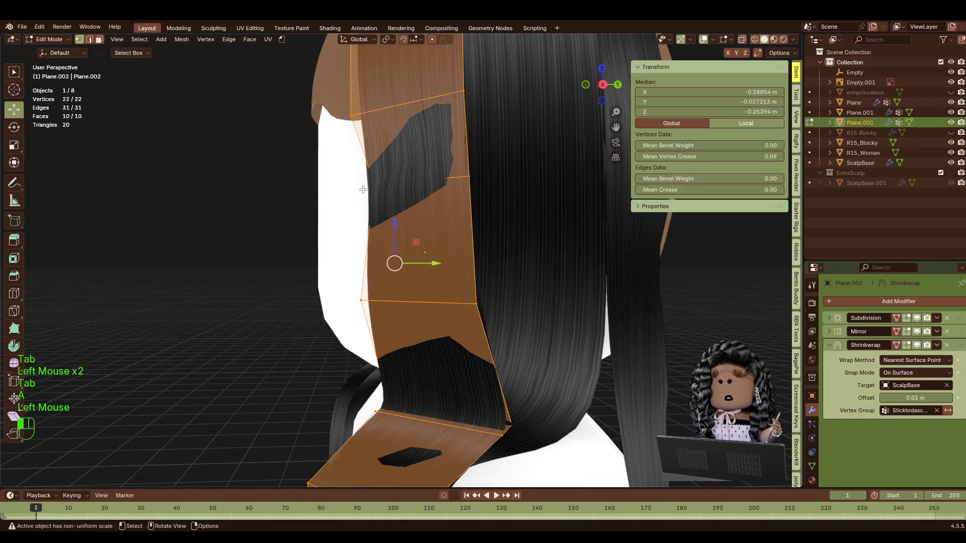
left_click(383, 184)
left_click_drag(406, 181, 365, 184)
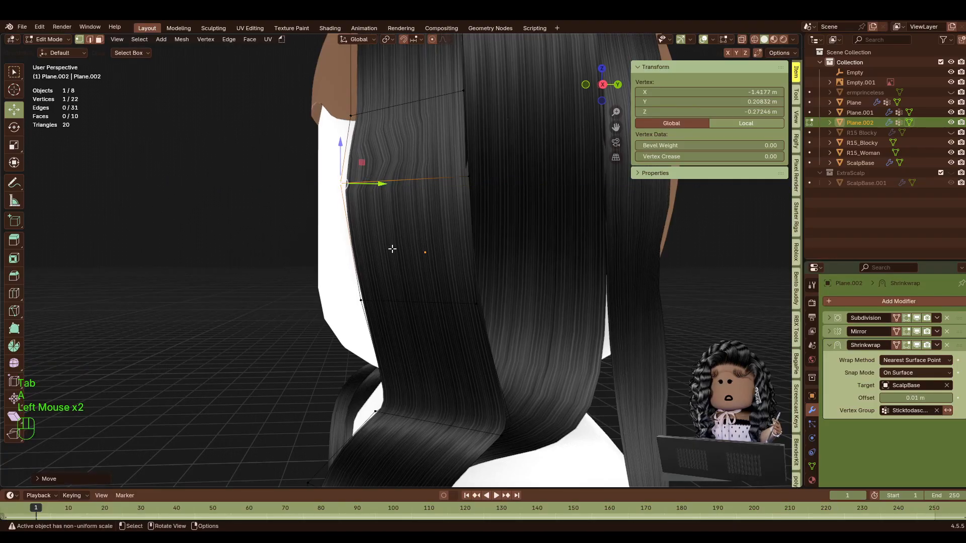
Adjust the same cheek vertex along the Y axis from the front of the face, and clear the selection.
key("shift+f")
key("a")
key("w")
key("s")
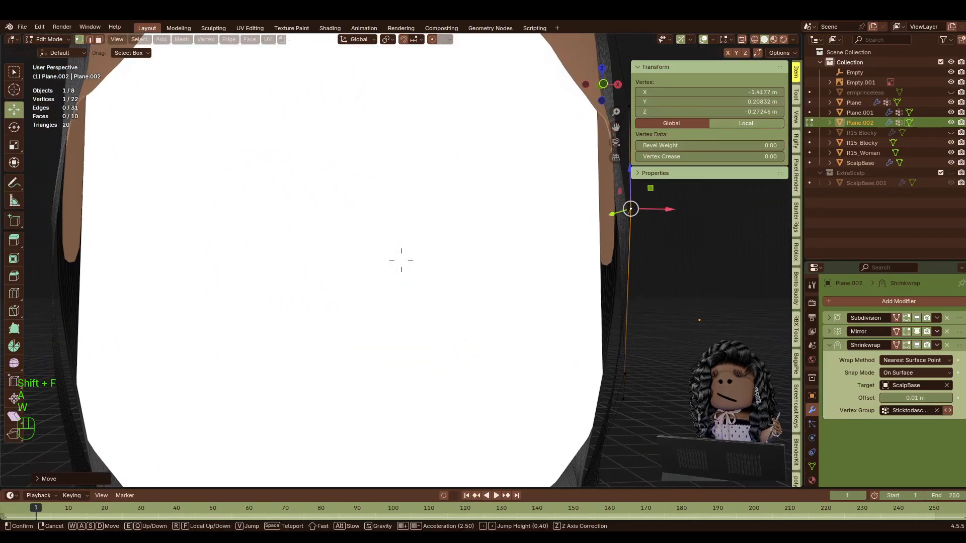
left_click(385, 144)
left_click_drag(609, 215, 591, 219)
left_click(647, 257)
Examine how the hair frames the face in the reference photo.
key("shift+f")
key("s")
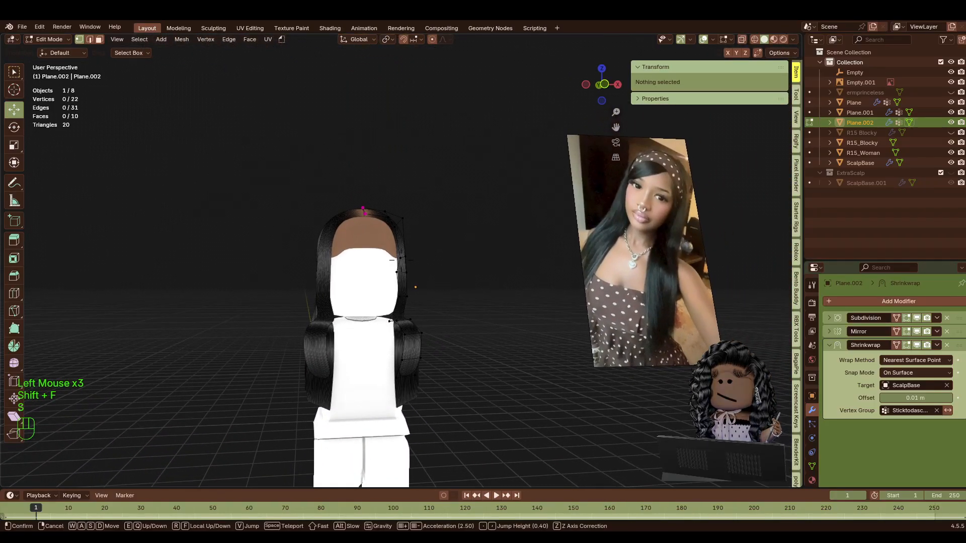
key("w")
key("d")
key("d")
key("d")
key("d")
key("d")
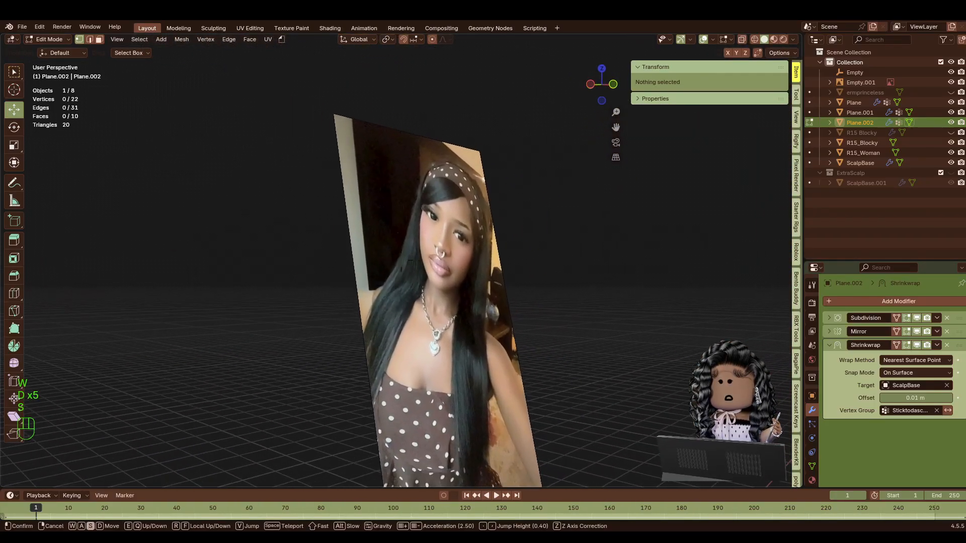
key("d")
key("shift+w")
key("d")
left_click(633, 275)
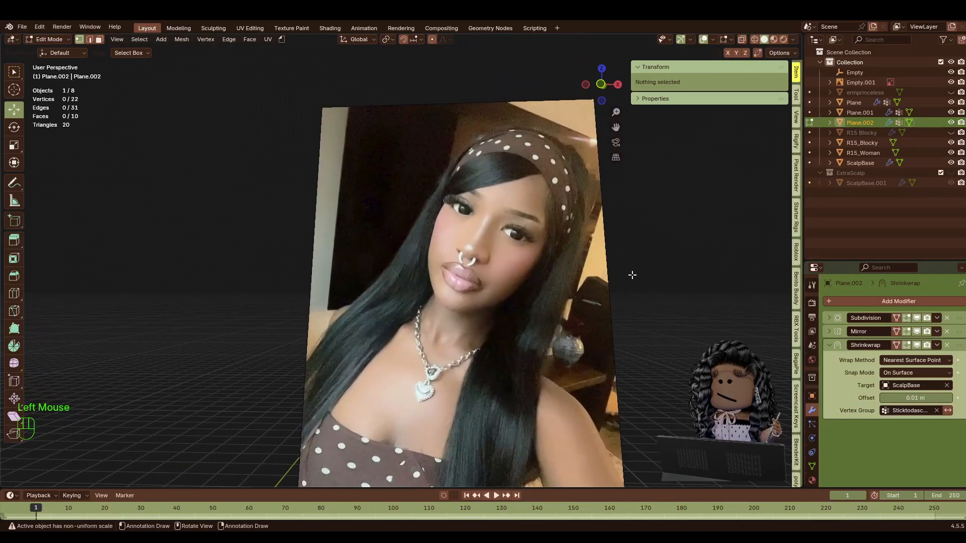
Compare the front hair strands around the character's face with the reference photo.
key("shift+f")
key("w")
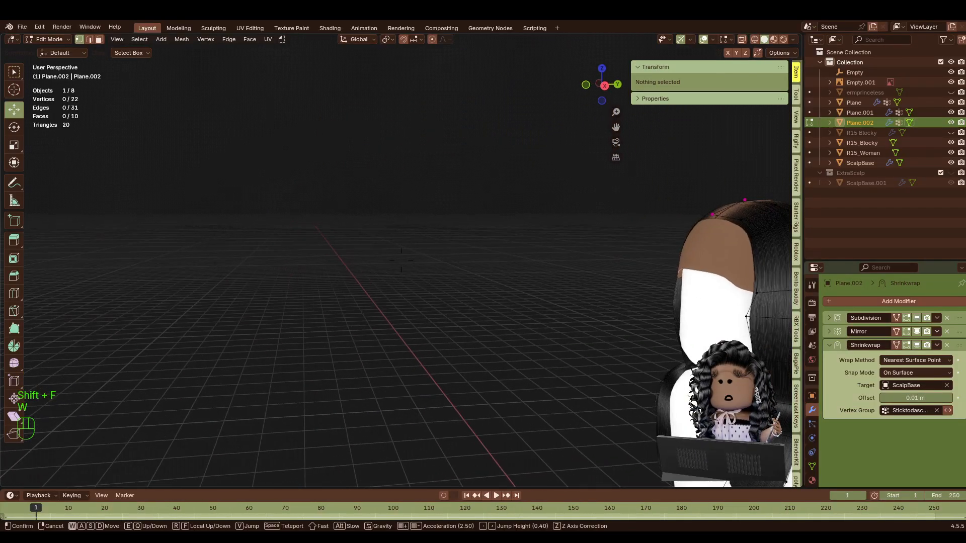
key("a")
key("a")
key("d")
key("s")
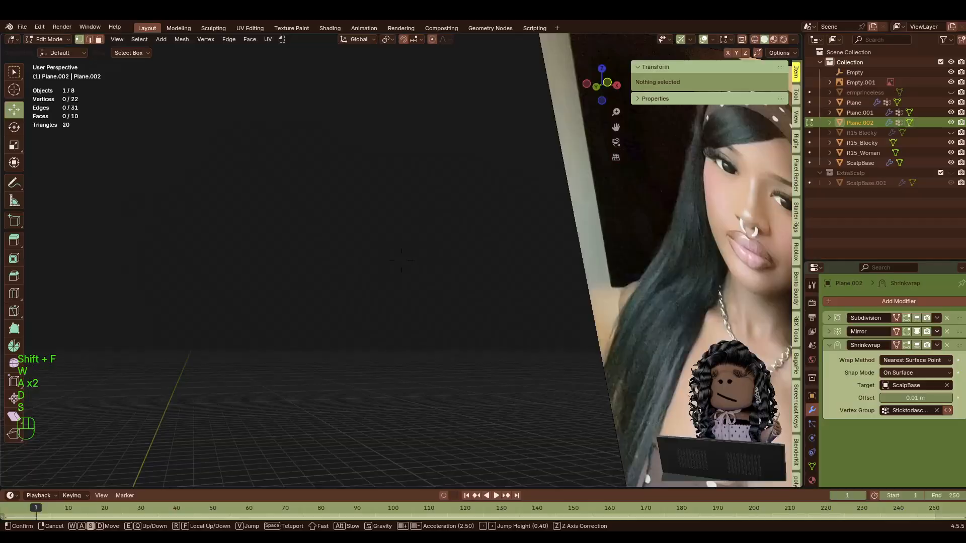
key("d")
key("w")
key("a")
key("a")
key("a")
key("a")
key("a")
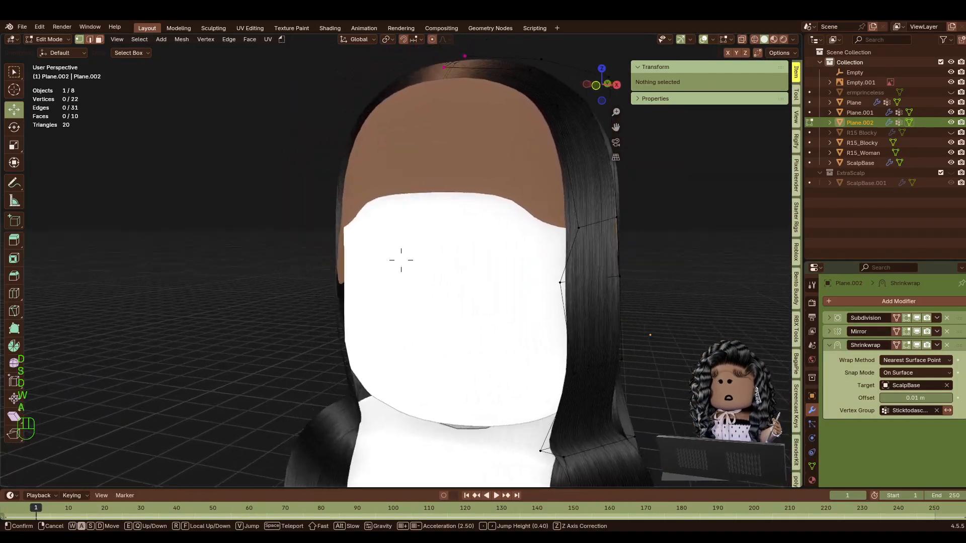
key("d")
key("s")
left_click(635, 268)
key("s")
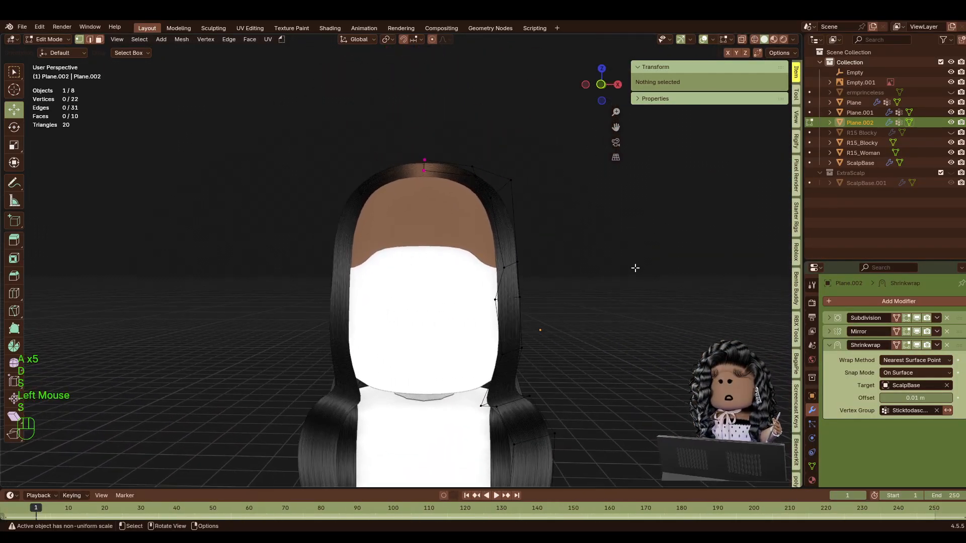
Move the four front hairline vertices back along Y and slightly up, to a median X of about -0.889 m and Y of about 0.828 m.
key("shift+f")
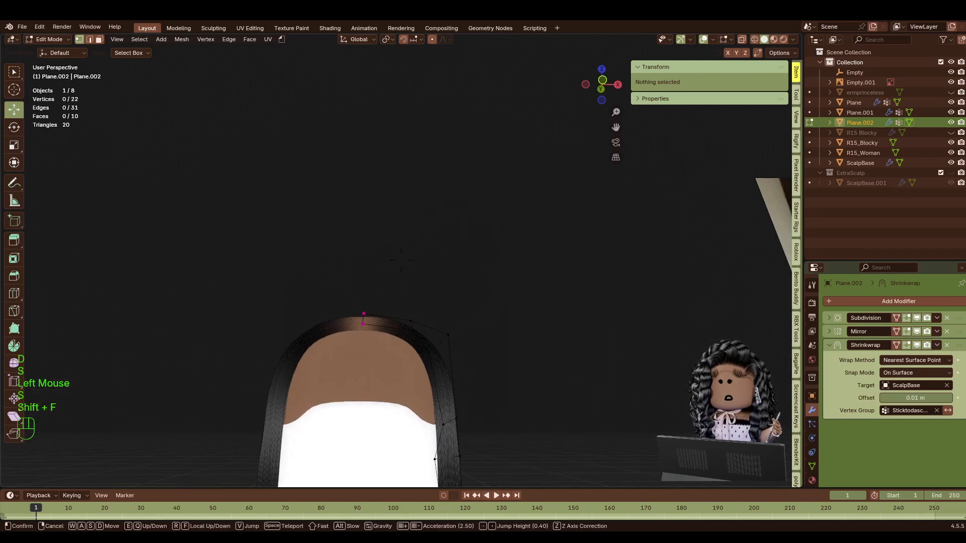
key("shift+w")
key("shift+d")
left_click(490, 223)
left_click(337, 188)
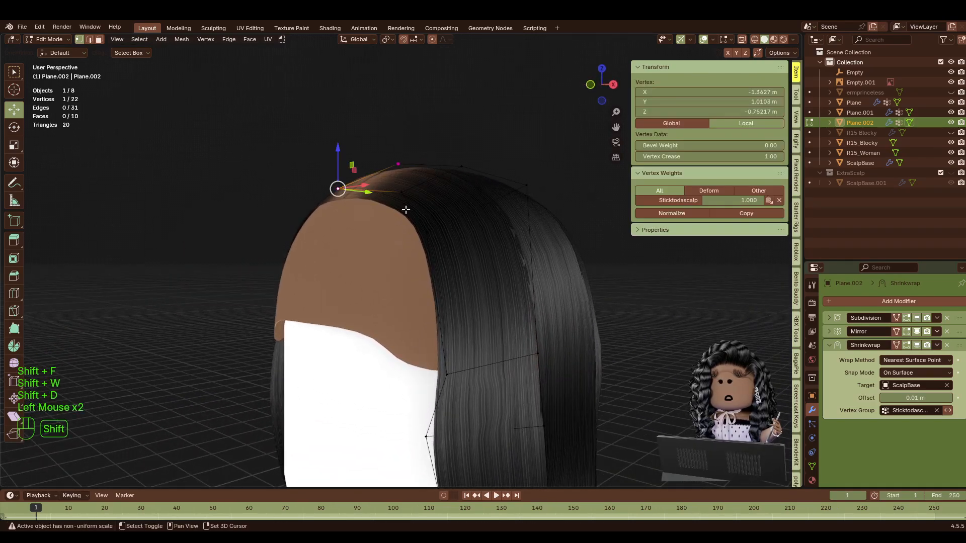
left_click(401, 192, "shift")
left_click(427, 233, "shift")
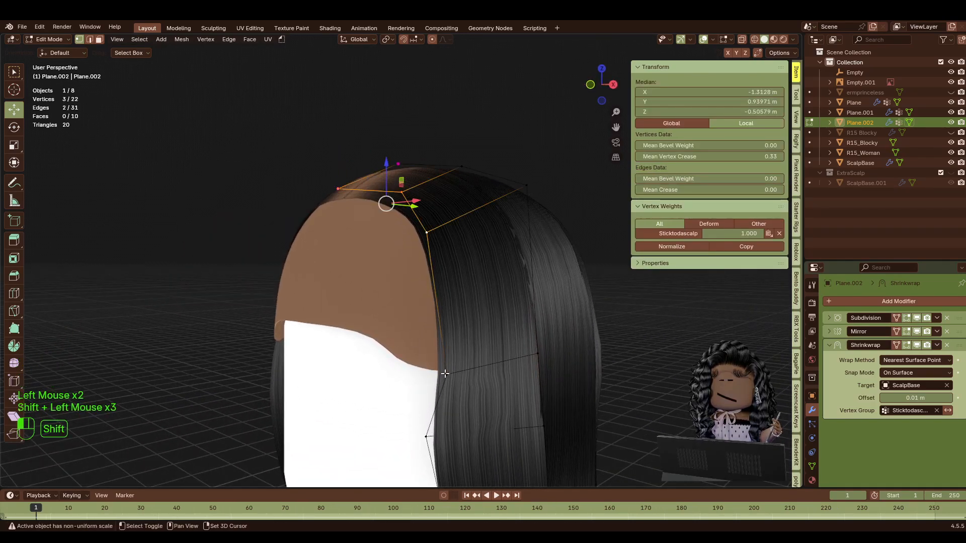
key("g")
key("y")
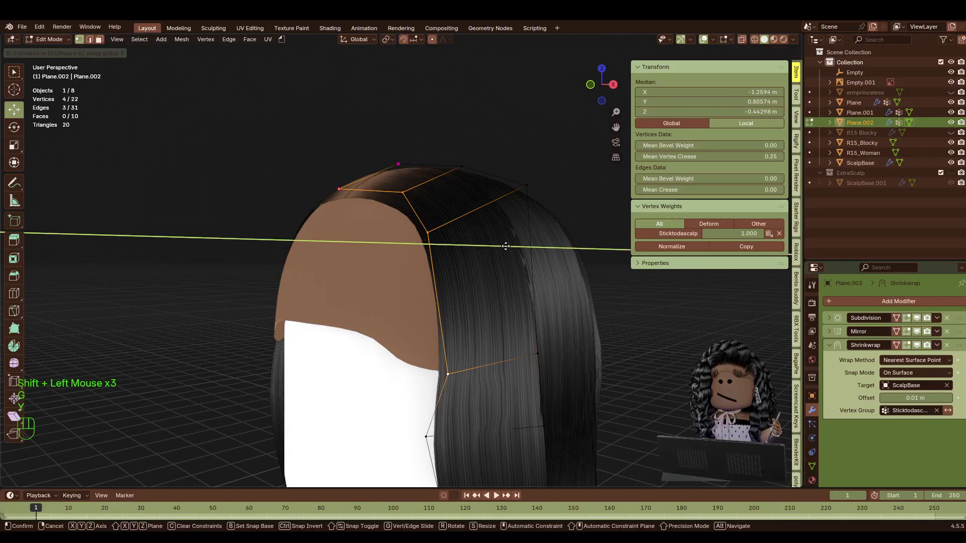
left_click(518, 247)
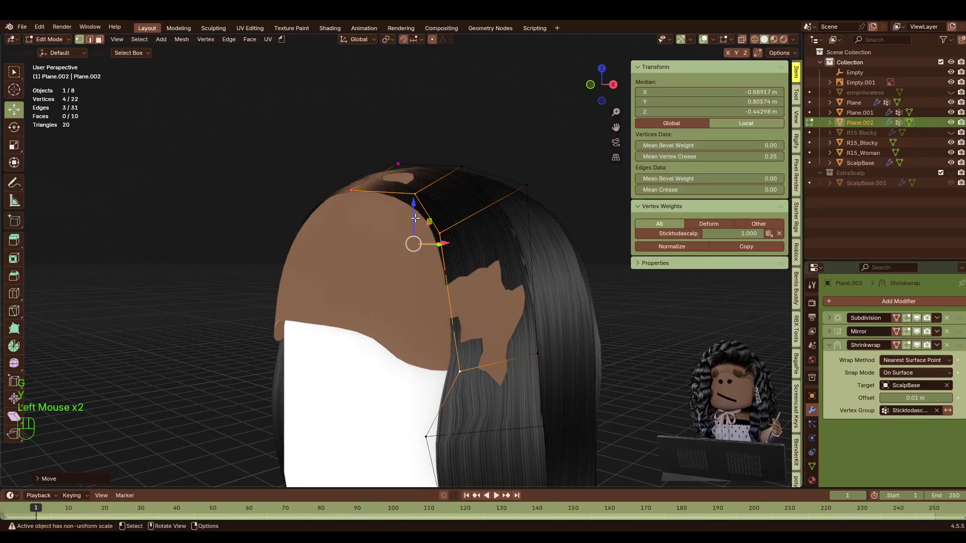
left_click_drag(415, 218, 449, 213)
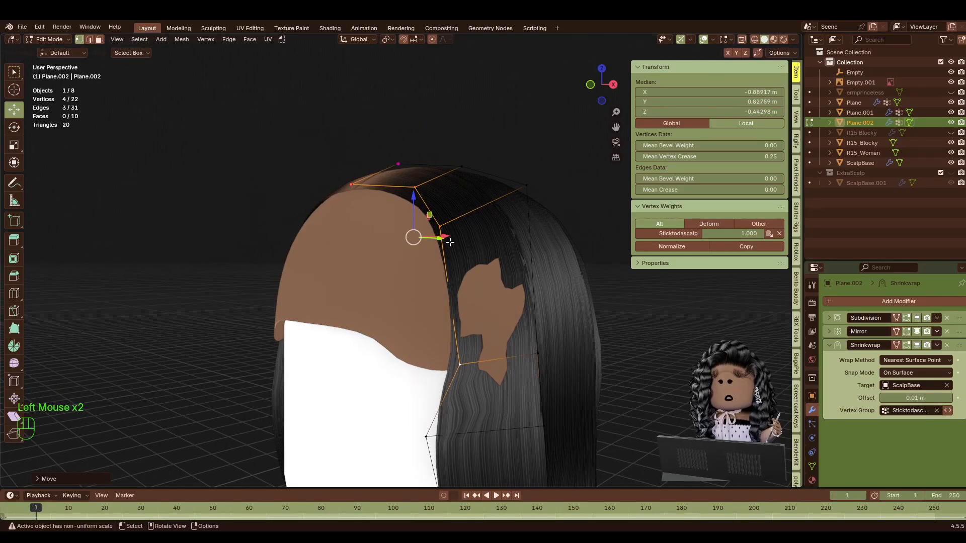
Move the strand's front vertex at the temple back and outward, to about X -0.712 m and Z -0.210 m.
key("shift+f")
key("w")
key("d")
key("s")
left_click(374, 237)
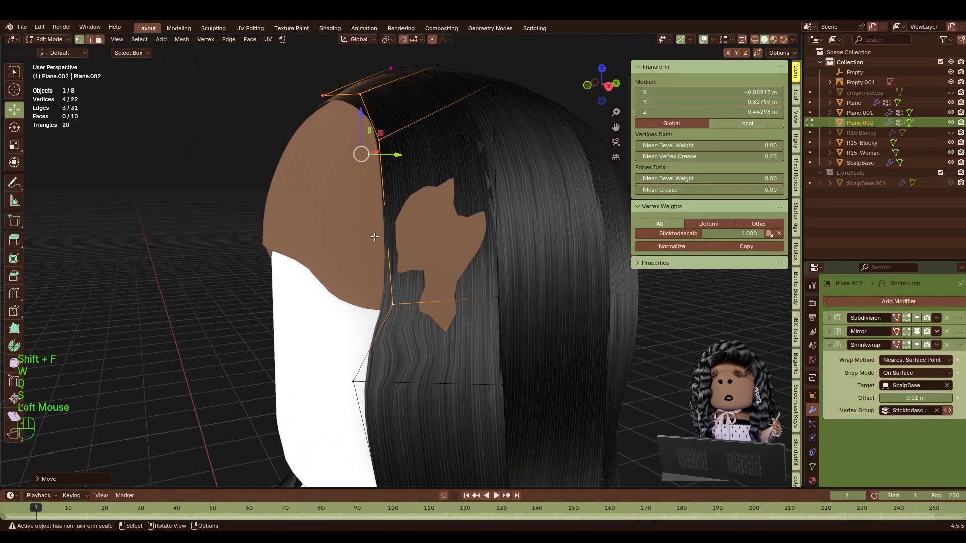
left_click(375, 238)
left_click(393, 304)
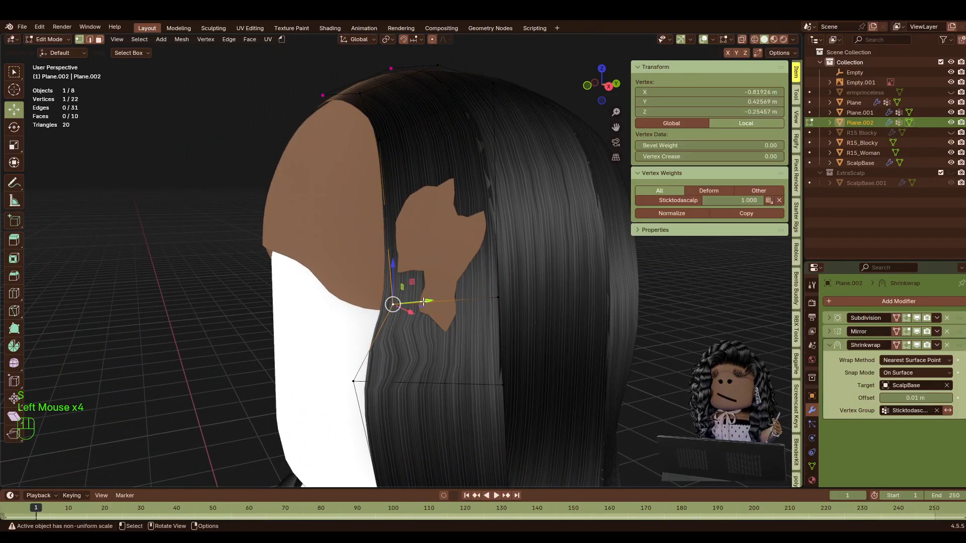
mouse_move(424, 302)
left_mouse_down()
mouse_move(448, 294)
mouse_move(416, 297)
mouse_move(436, 288)
mouse_move(423, 315)
left_mouse_up()
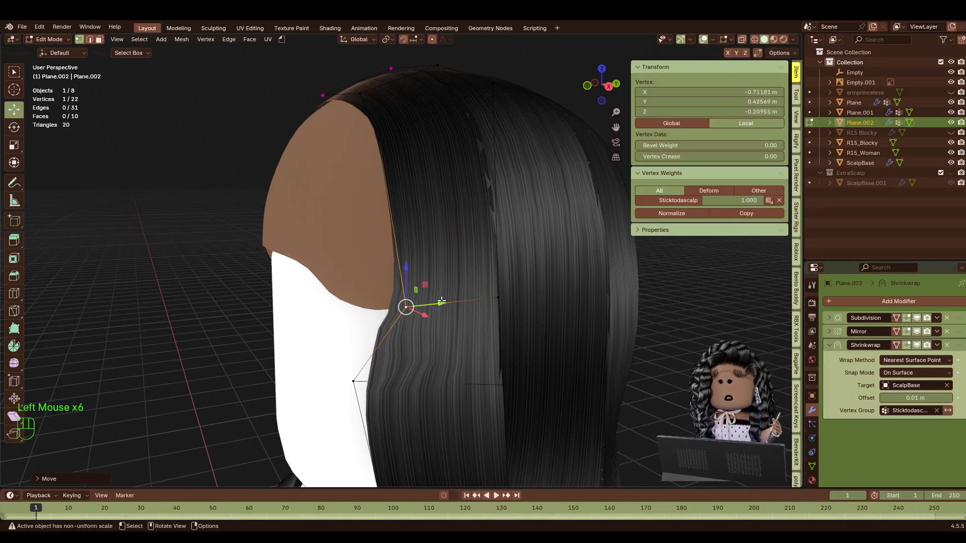
Try a lengthwise loop cut down the middle of the strand, compare the shape in Object Mode, and undo the cut.
left_click(13, 294)
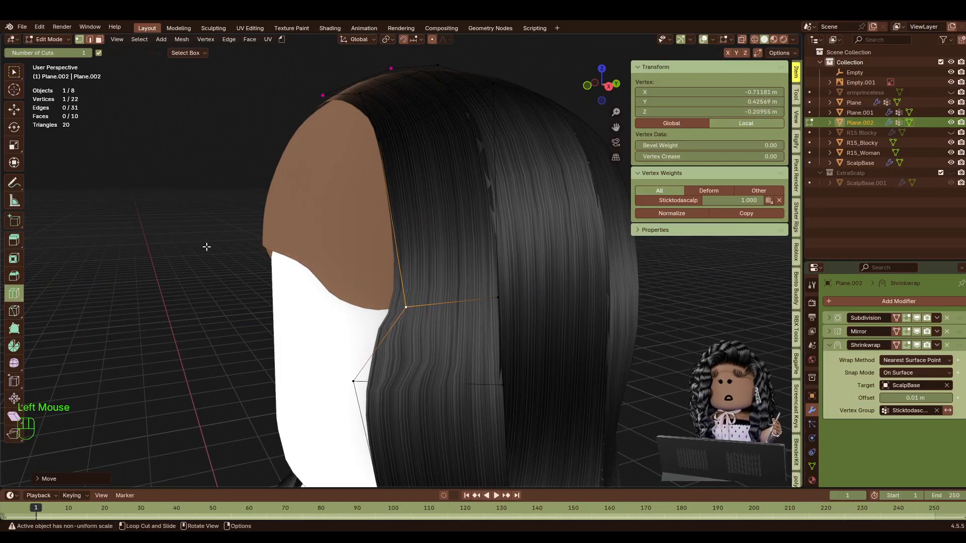
left_click(453, 304)
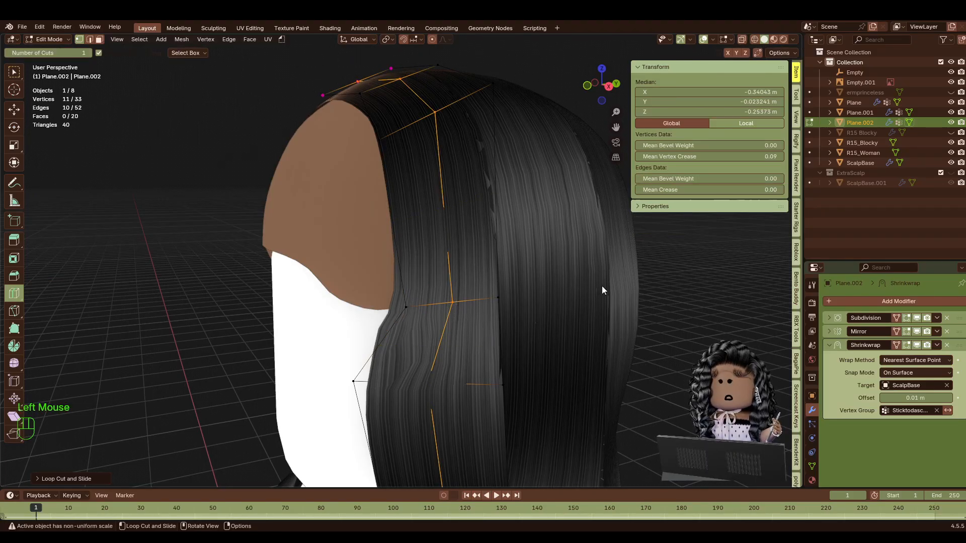
key("ctrl+z")
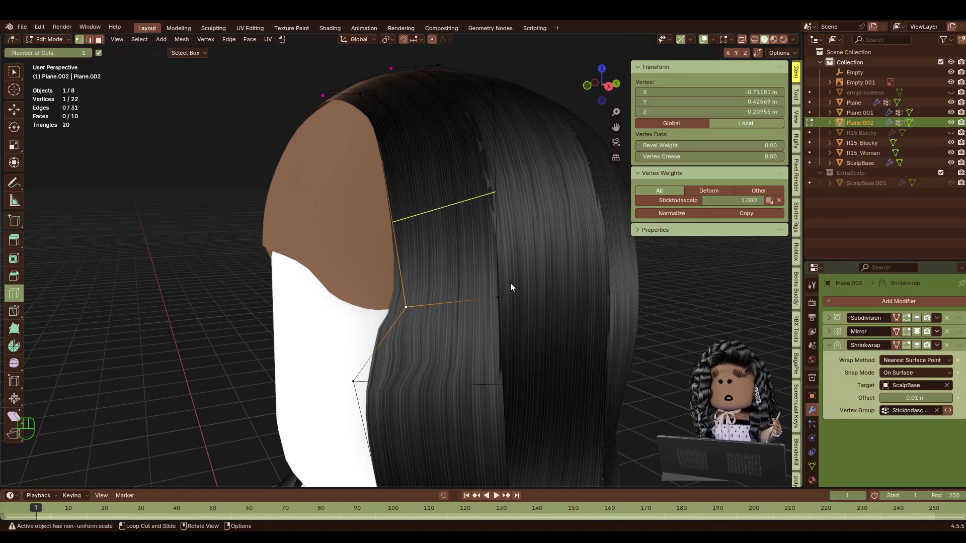
key("Tab")
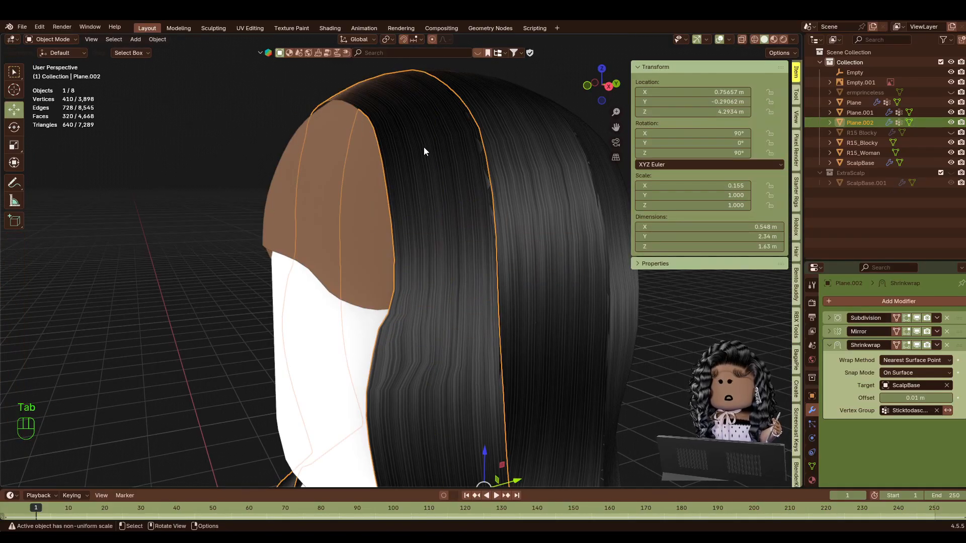
key("Tab")
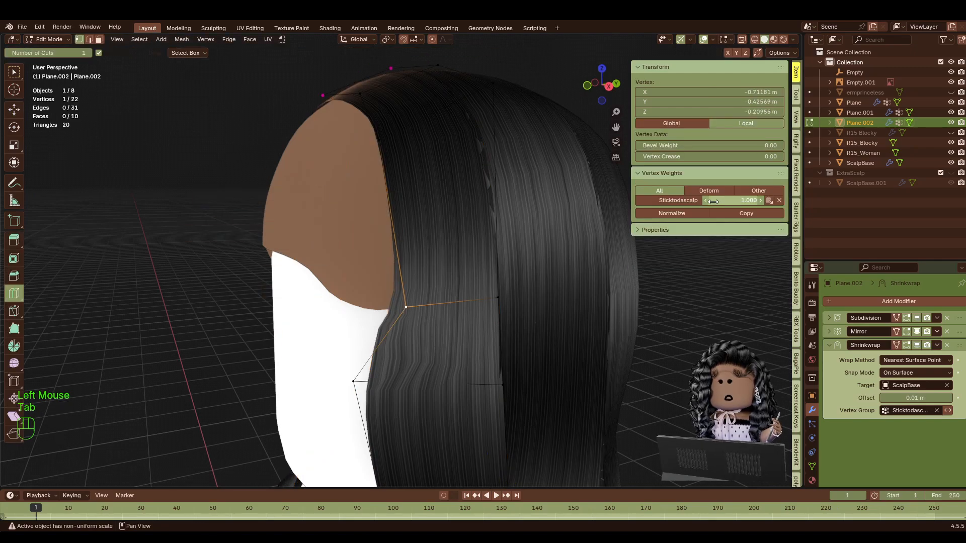
left_click(445, 304)
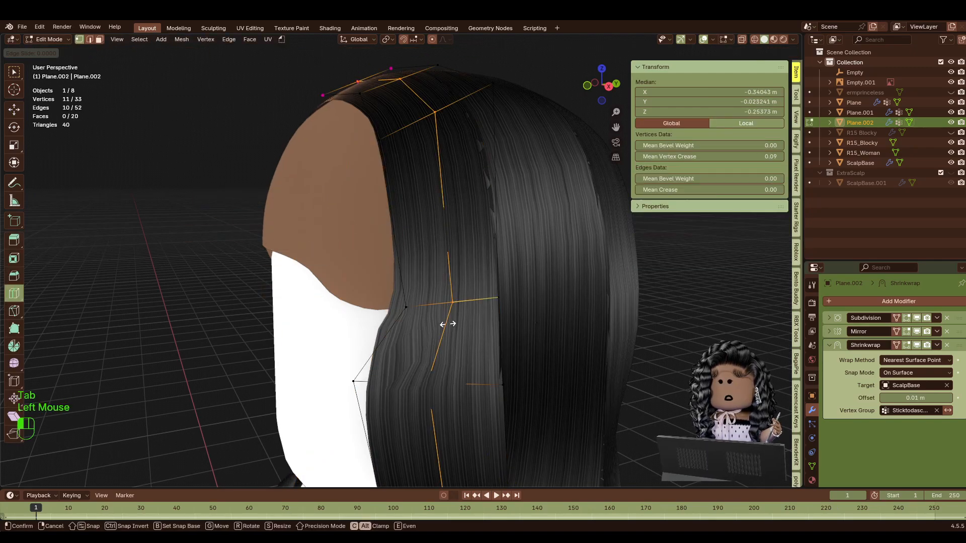
key("Tab")
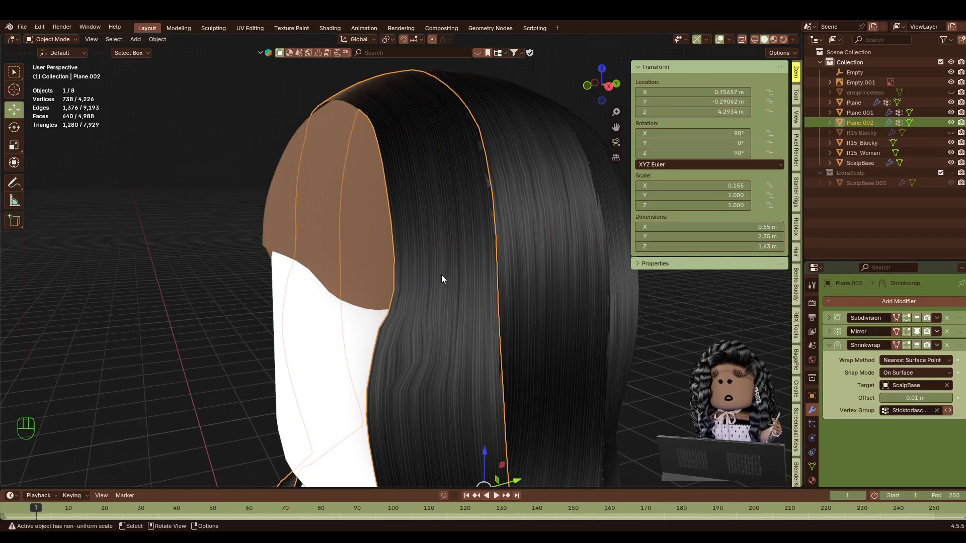
key("ctrl+z")
key("ctrl+z")
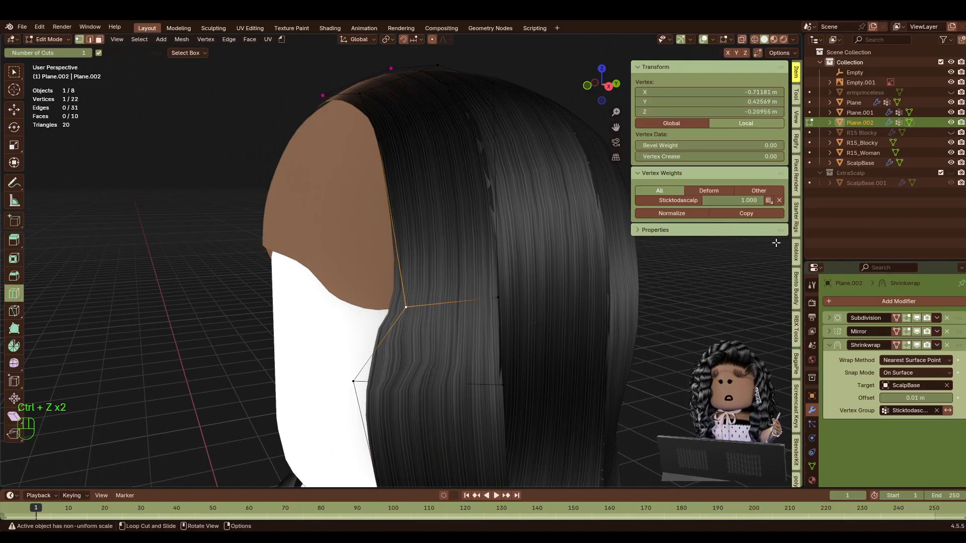
Move the temple vertex back to an X value of about -0.664 m, reposition the cheek vertex behind it, and select the whole strand.
left_click(14, 115)
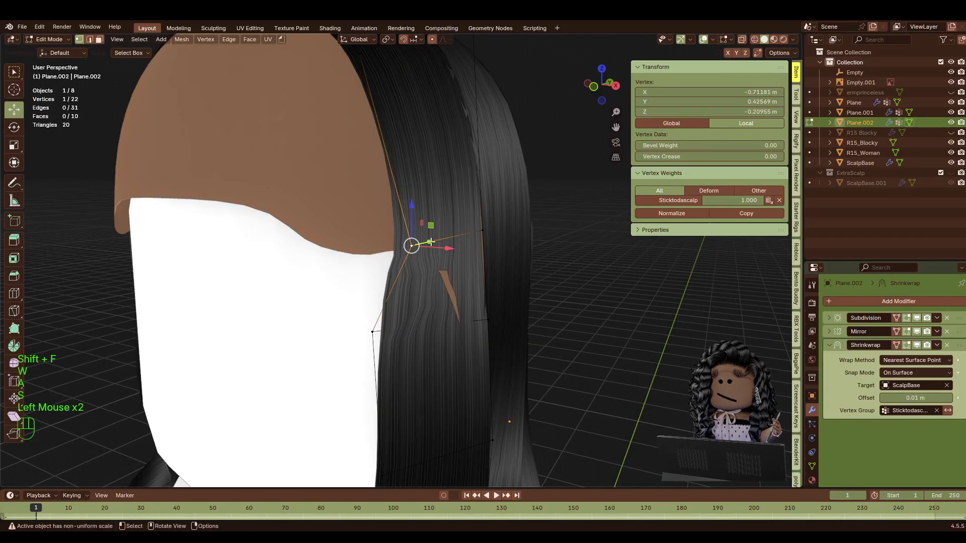
left_click_drag(431, 242, 446, 250)
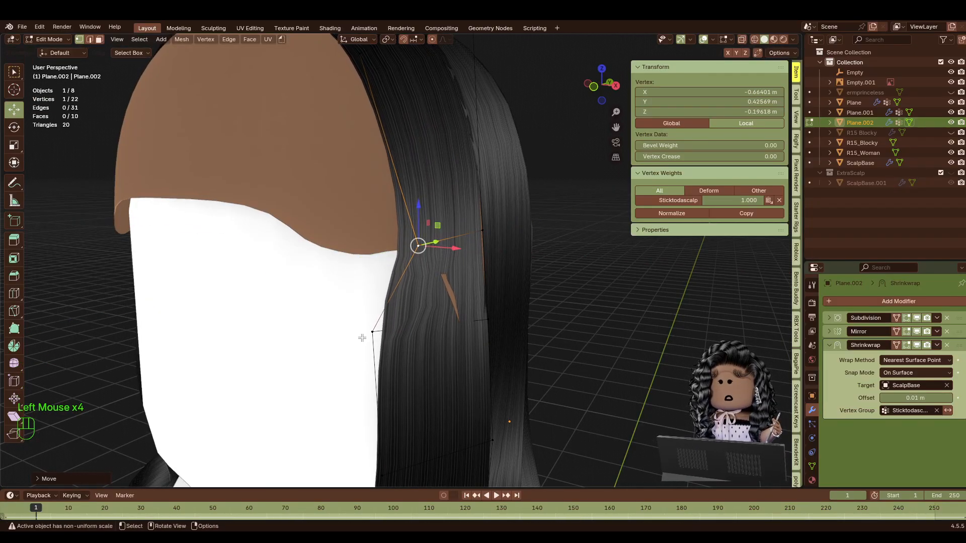
left_click(370, 333)
key("shift+f")
key("d")
left_click(401, 260)
key("a")
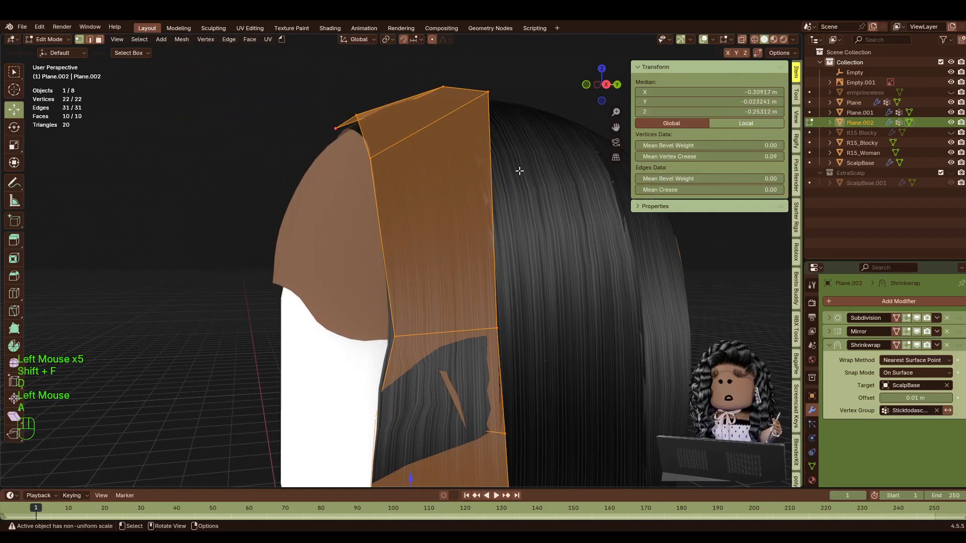
Move the strand's back-edge vertices at the crown and cheek toward the face, to X values of about 0.573 m and 0.746 m.
left_click(488, 94)
left_click_drag(517, 95, 505, 93)
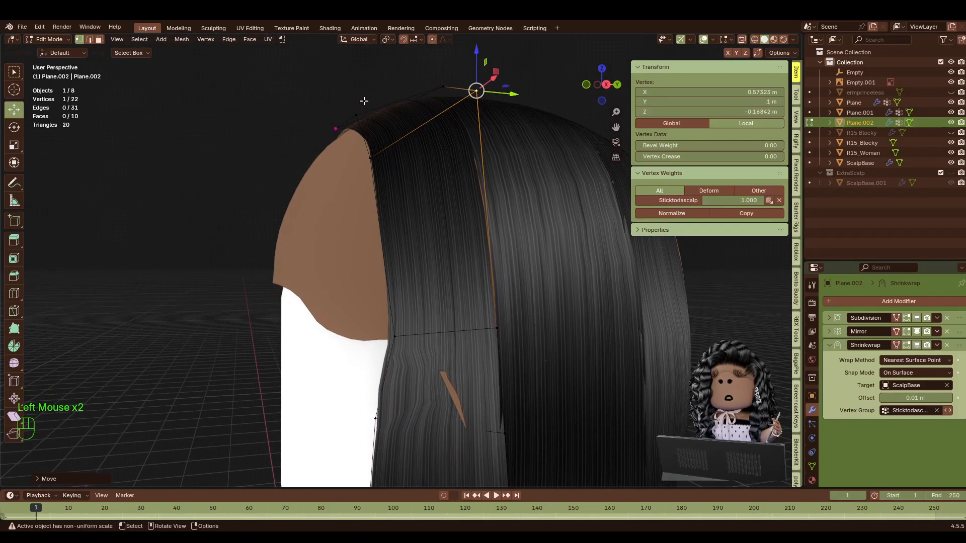
key("a")
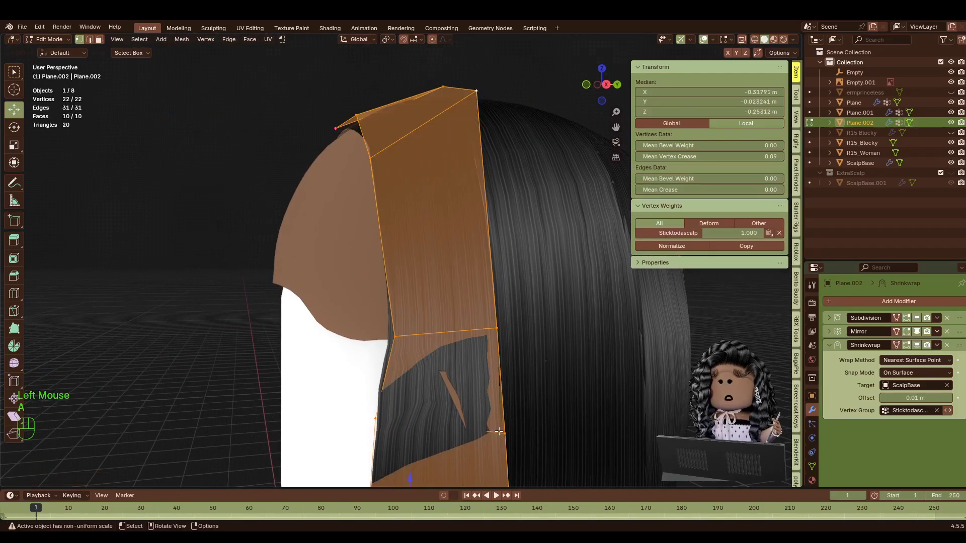
left_click(509, 435)
left_click_drag(542, 431, 532, 425)
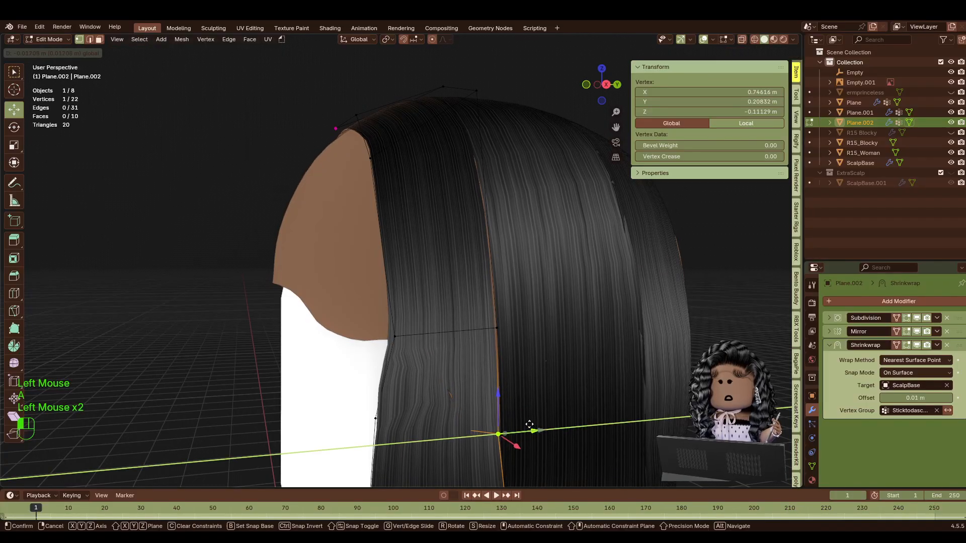
Move the strand's front-edge cheek vertex slightly forward to an X value of about -0.794 m and check it from the front.
left_click(341, 370)
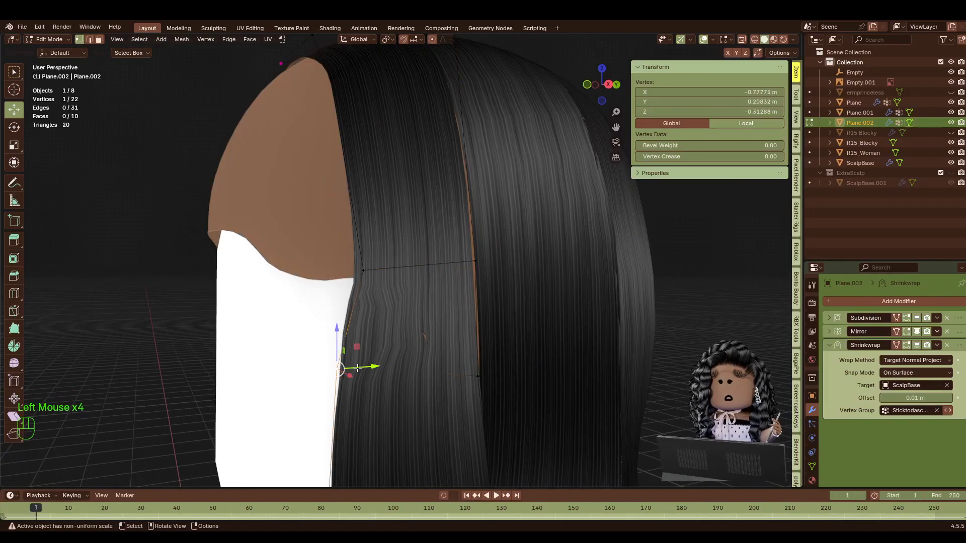
left_click_drag(358, 369, 408, 355)
key("shift+f")
key("a")
key("w")
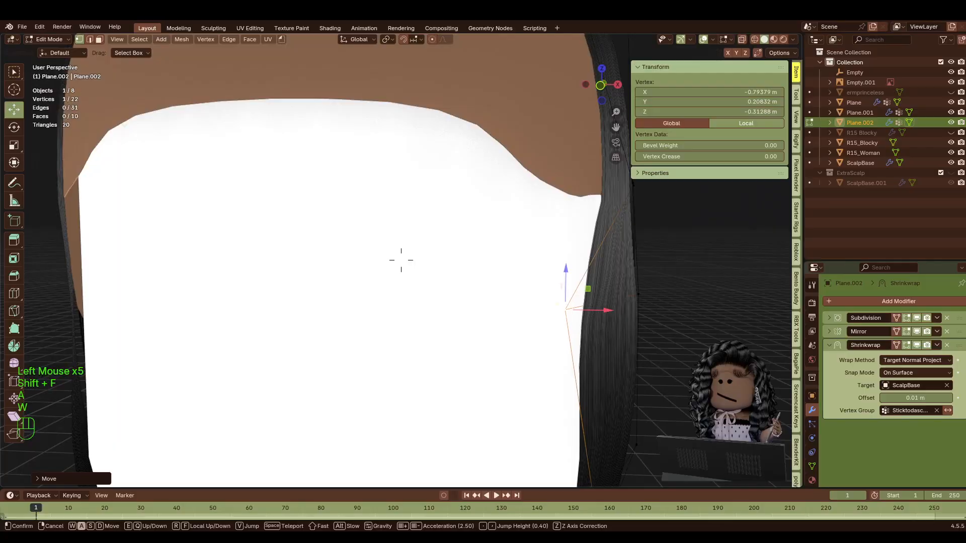
left_click(408, 354)
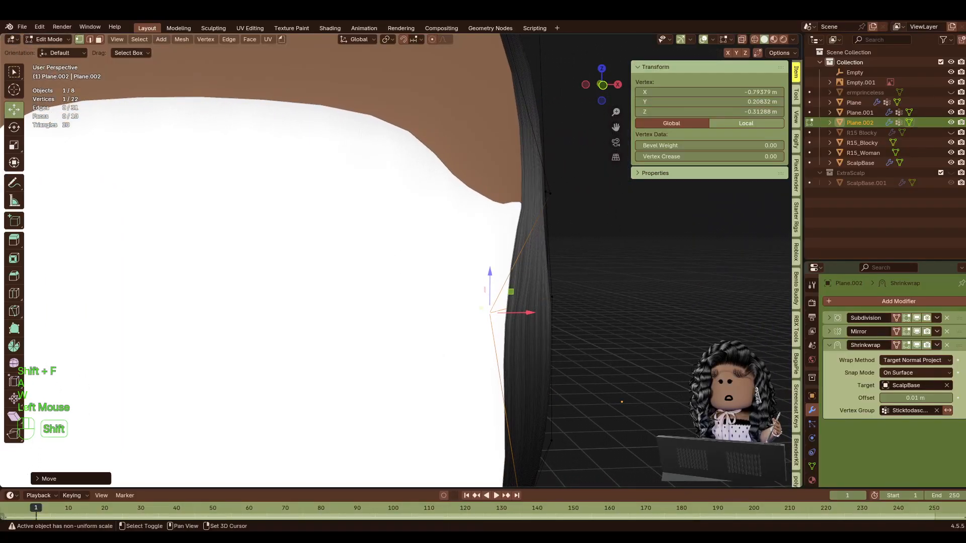
Try moving the back-edge cheek vertex inward toward the head, compare the shape from the side, and undo the move.
key("shift+f")
key("w")
key("d")
key("d")
left_click(579, 291)
key("a")
left_click(535, 349)
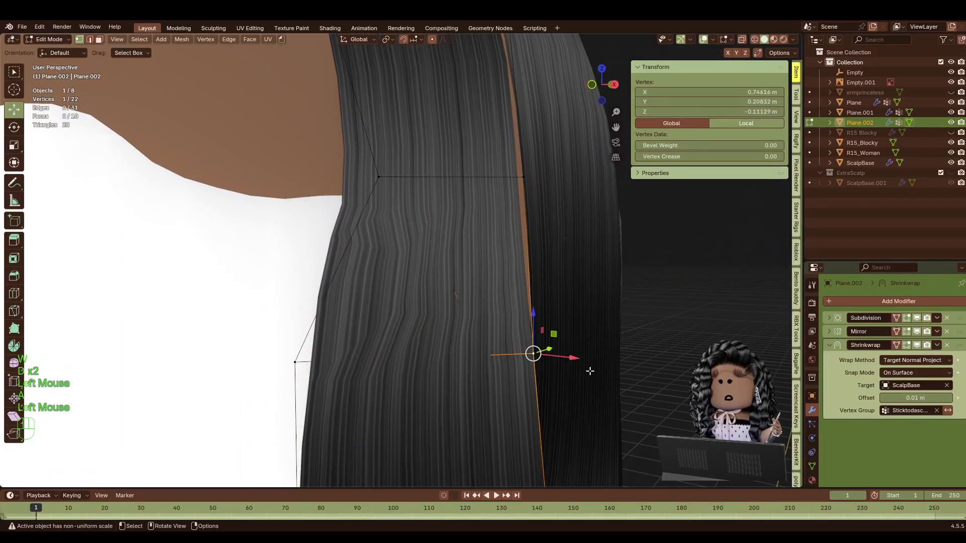
left_click_drag(573, 358, 563, 357)
key("shift+f")
key("s")
key("d")
key("s")
key("s")
left_click(531, 296)
key("ctrl+z")
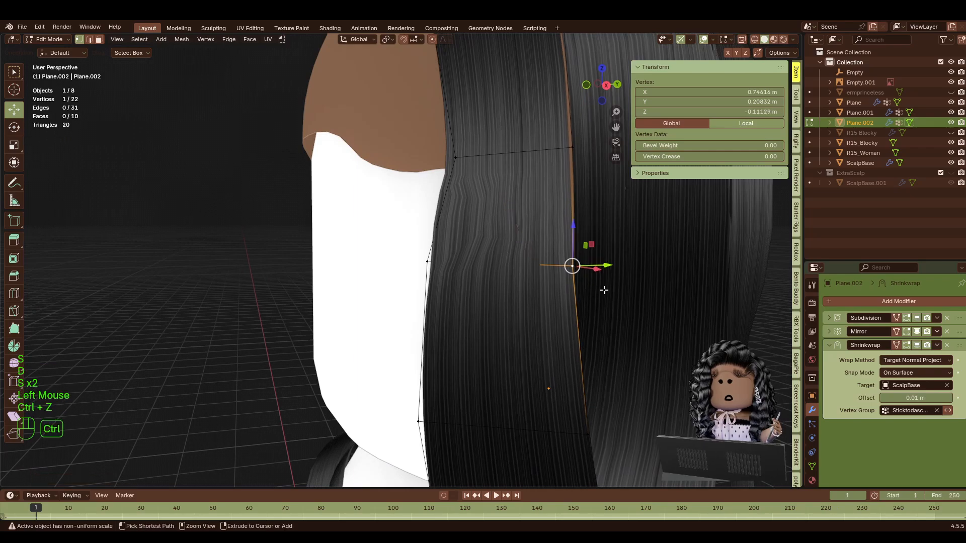
key("ctrl+z")
Nudge the back-edge cheek vertex backward and move the front-edge cheek vertex back to an X value of about -0.321 m.
left_click(573, 266)
left_click_drag(601, 266, 606, 265)
left_click(379, 270)
left_click(427, 262)
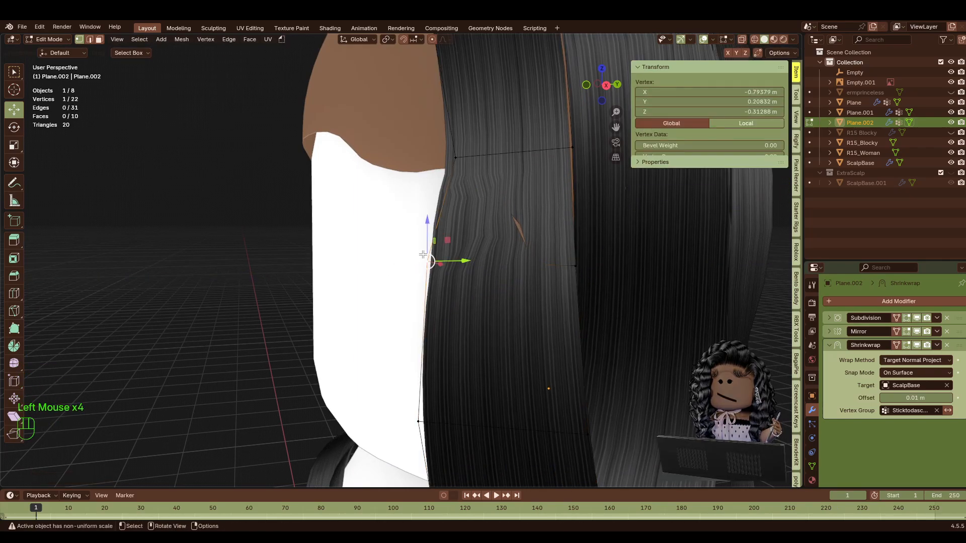
left_click_drag(459, 261, 490, 214)
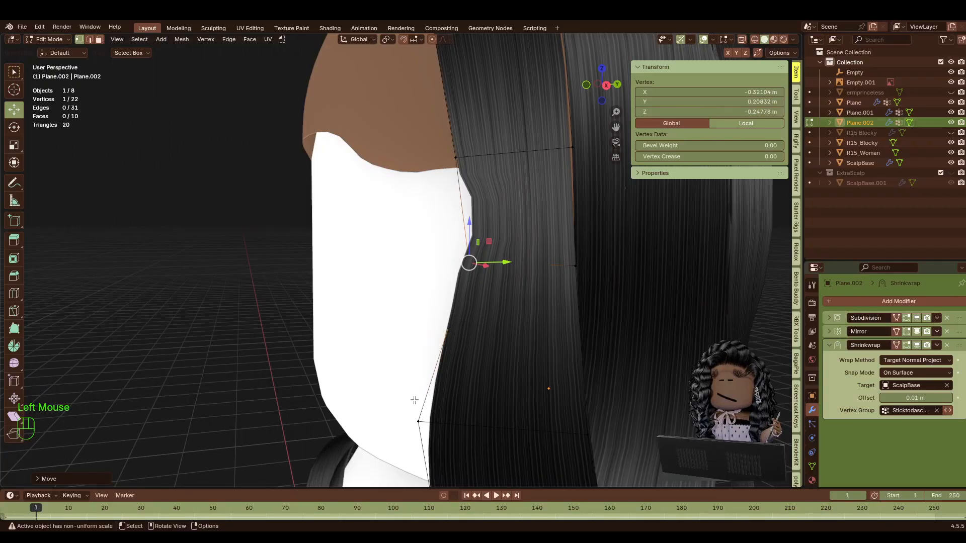
Move the jaw-level front-edge vertex backward so the strand's front edge runs down more evenly beside the face.
left_click_drag(454, 418, 496, 443)
left_click(463, 154)
key("shift+f")
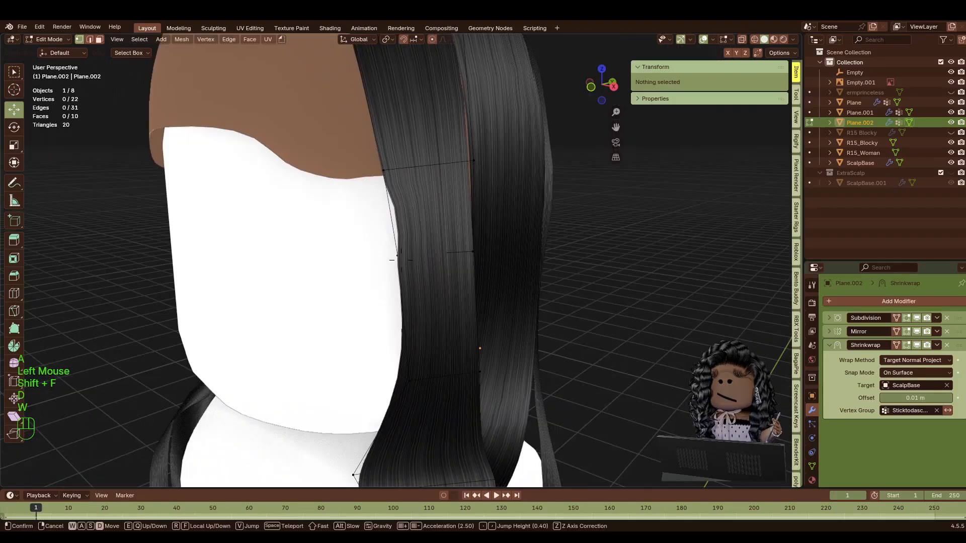
key("d")
key("w")
key("w")
left_click(453, 317)
Add a loop cut across the strand between the temple and cheek vertices, and return to the Move tool.
left_click(407, 294)
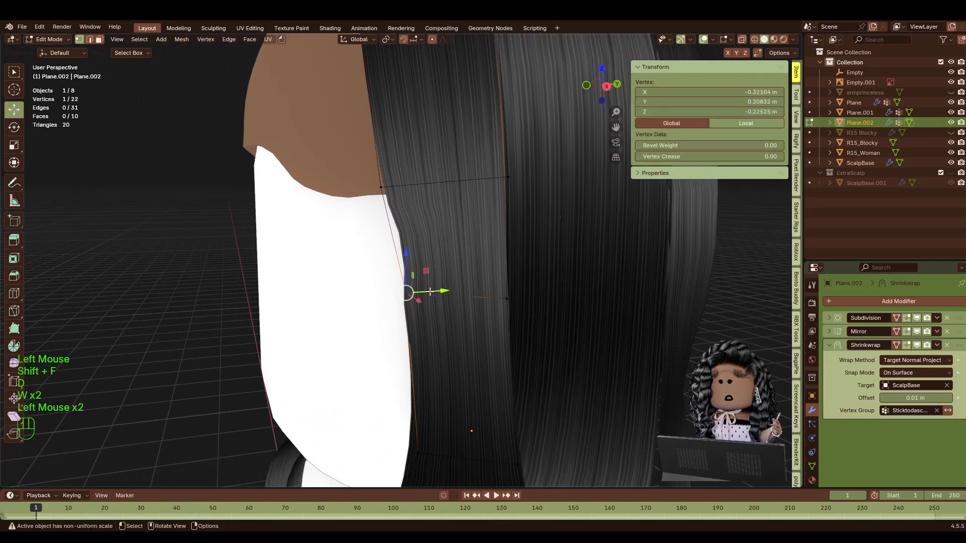
left_click(15, 295)
left_click(398, 238)
left_click(16, 110)
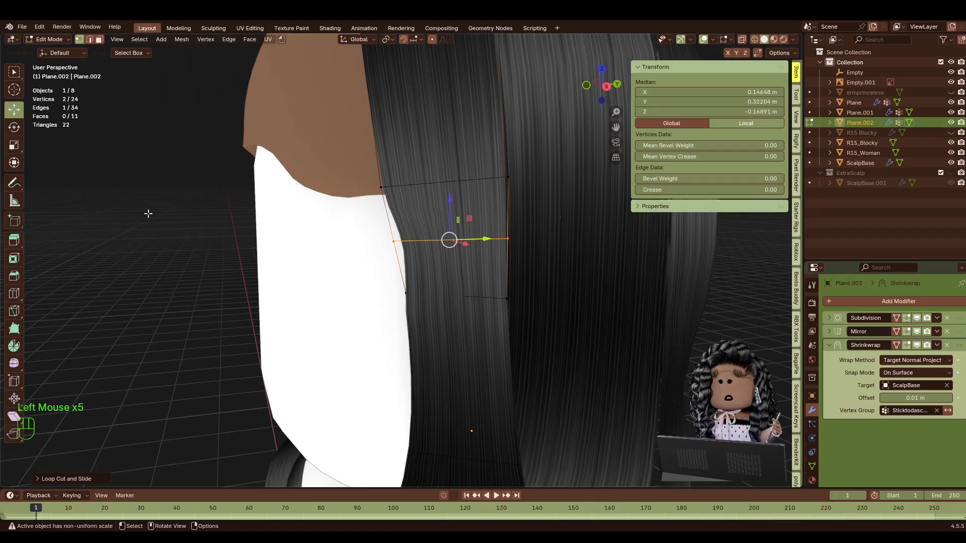
Move the front-edge cheek, temple and new loop vertices backward, placing the temple at about X -0.597 m and the loop vertex at about X -0.469 m.
left_click(406, 293)
left_click_drag(436, 292, 454, 293)
key("ctrl+z")
left_click(379, 184)
mouse_move(418, 187)
left_mouse_down()
mouse_move(430, 187)
mouse_move(421, 187)
left_mouse_up()
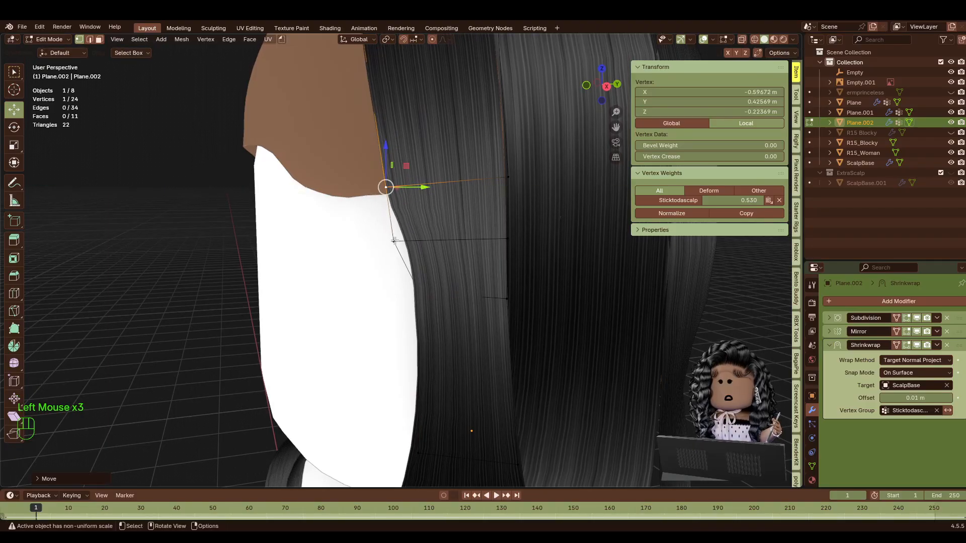
mouse_move(432, 235)
left_mouse_down()
mouse_move(420, 236)
mouse_move(432, 237)
left_mouse_up()
Examine the strand's face-framing shape from the front against the reference photo, and from the side.
key("shift+f")
key("a")
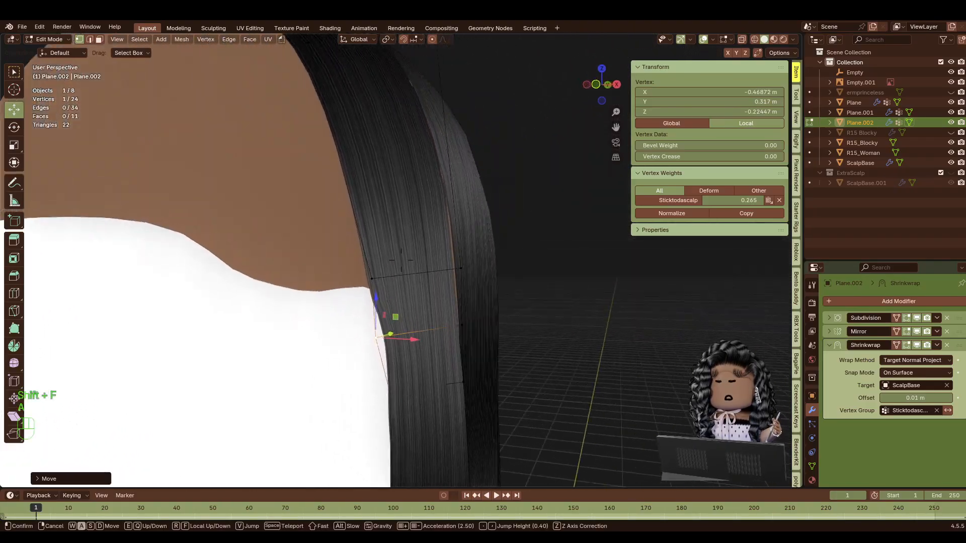
key("s")
key("s")
key("s")
left_click(570, 334)
key("shift+f")
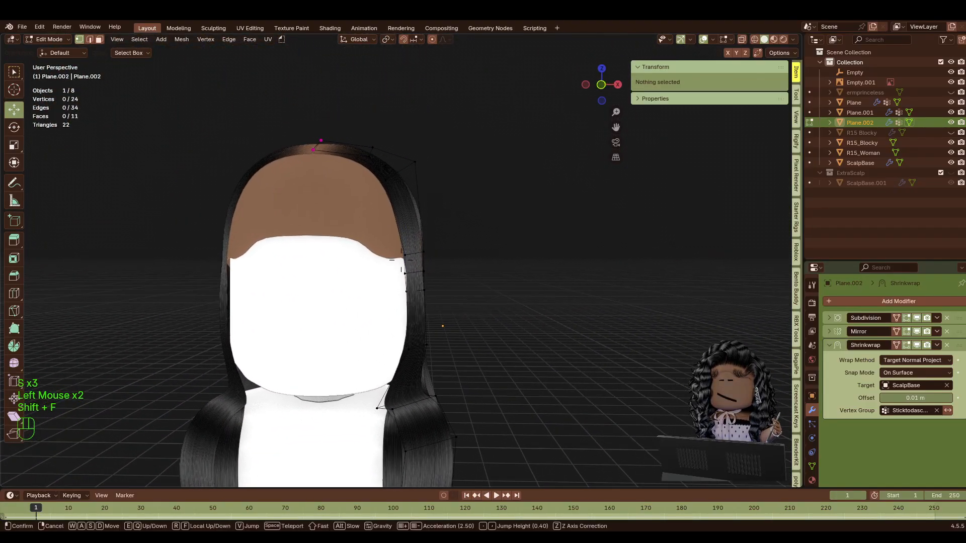
key("s")
key("a")
key("w")
left_click(576, 331)
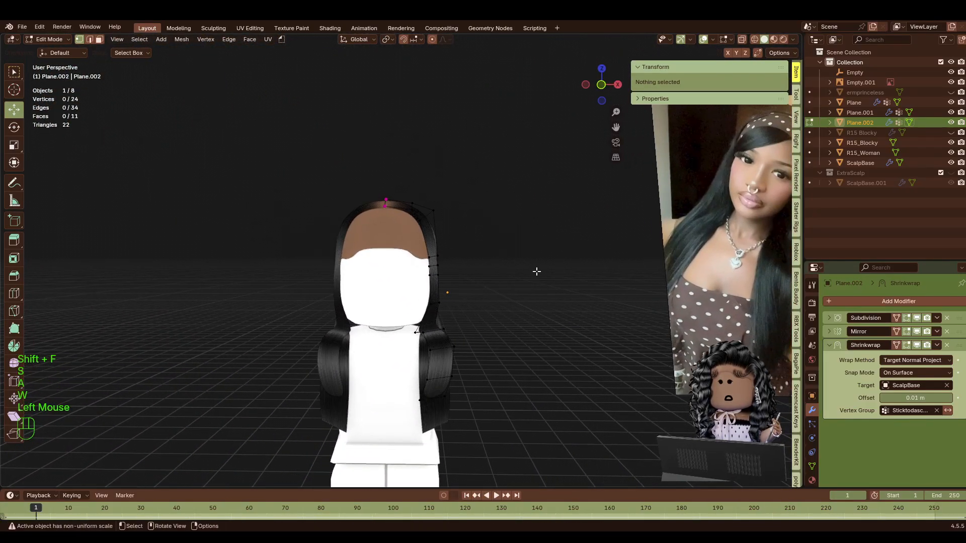
key("shift+f")
key("w")
key("shift+d")
key("w")
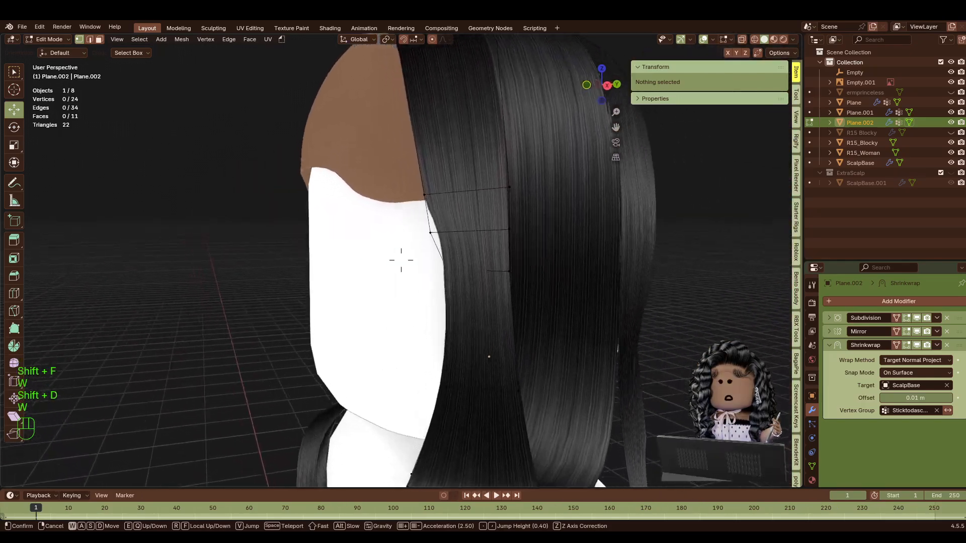
left_click(537, 272)
Smooth the three front-edge vertices between temple and cheek, and move them outward to a median Z of about -0.202 m.
left_click_drag(442, 127, 536, 392)
right_click(578, 334)
right_click(511, 354)
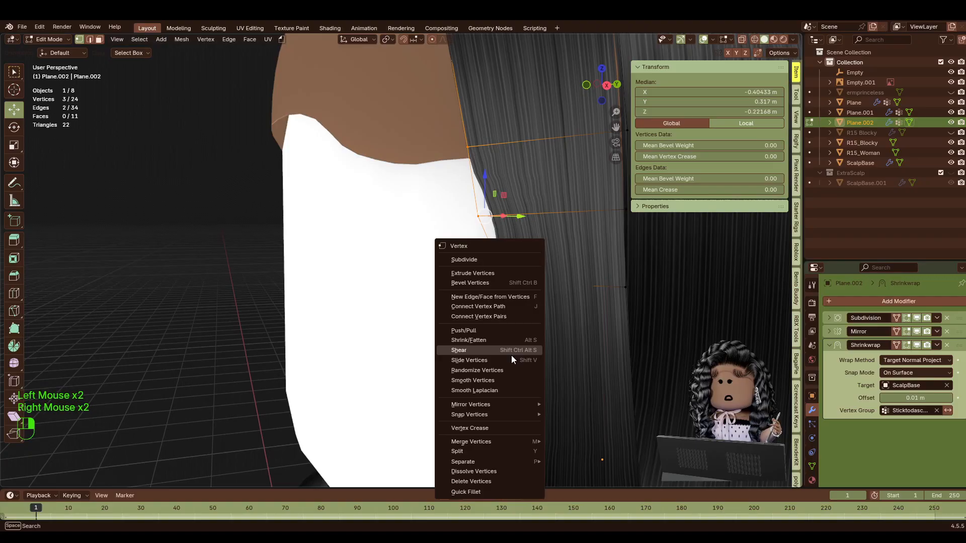
left_click(488, 379)
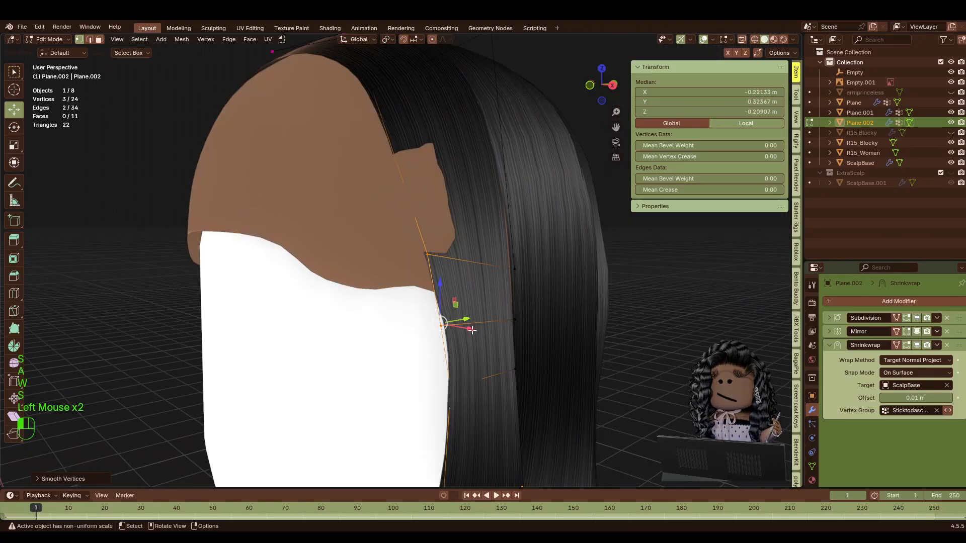
left_click_drag(472, 329, 476, 333)
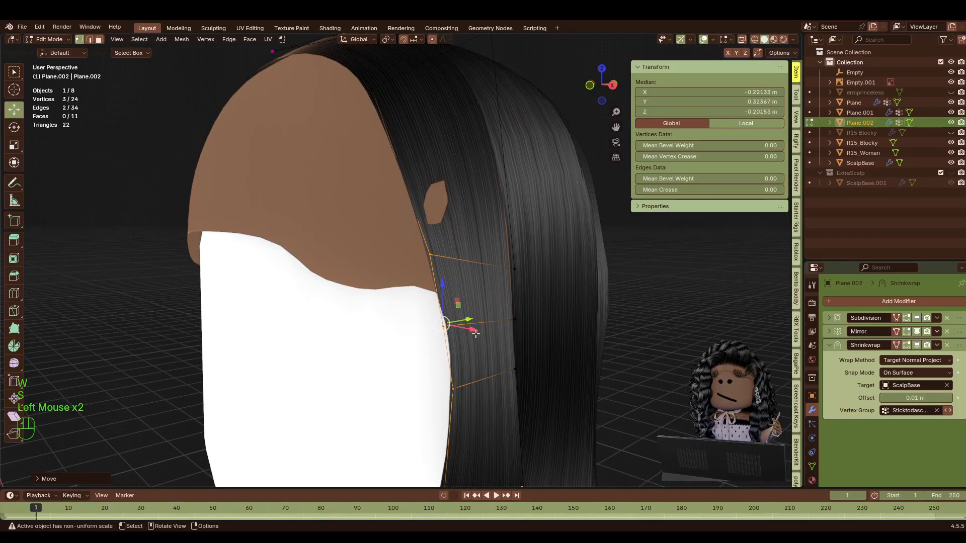
Move the strand's back-edge temple vertex slightly outward to cover the scalp patch, and clear the selection.
left_click(511, 264)
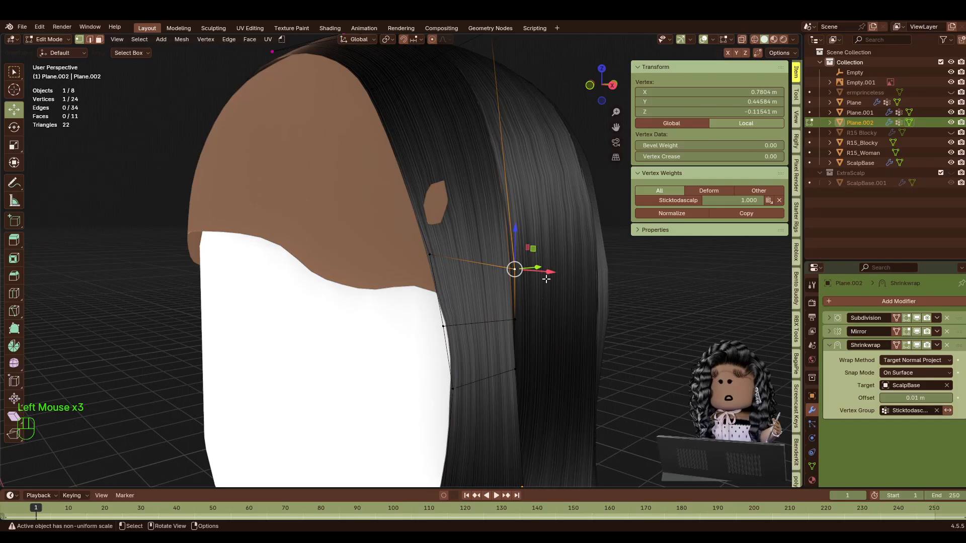
left_click_drag(547, 274, 552, 275)
left_click(659, 325)
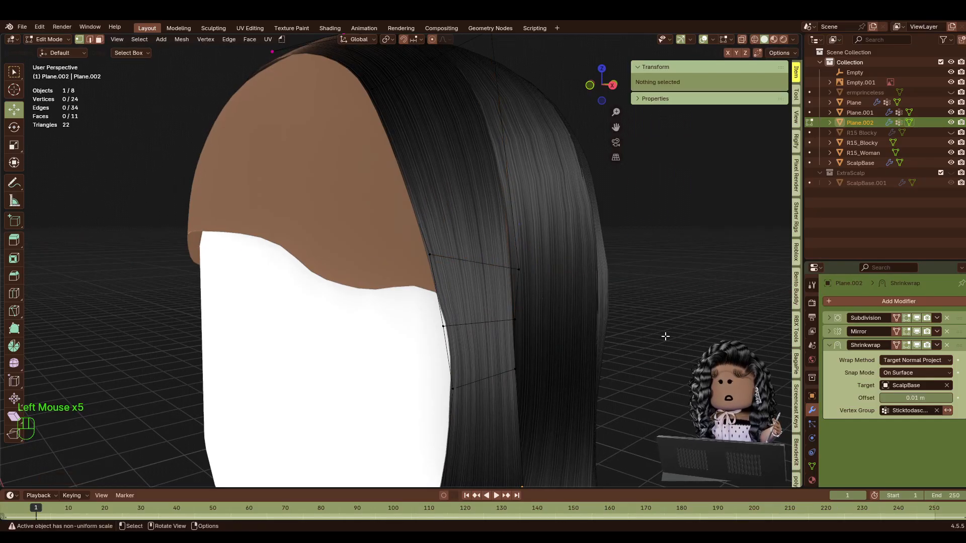
Switch to Object Mode and examine the strand from the temple down to the shoulder.
key("Tab")
left_click(684, 347)
key("shift+f")
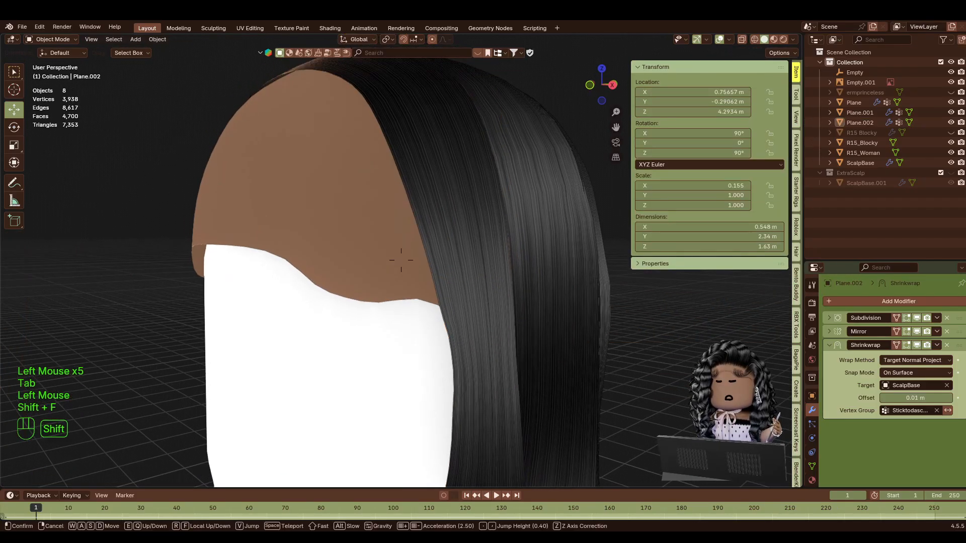
key("s")
key("d")
key("s")
key("shift+w")
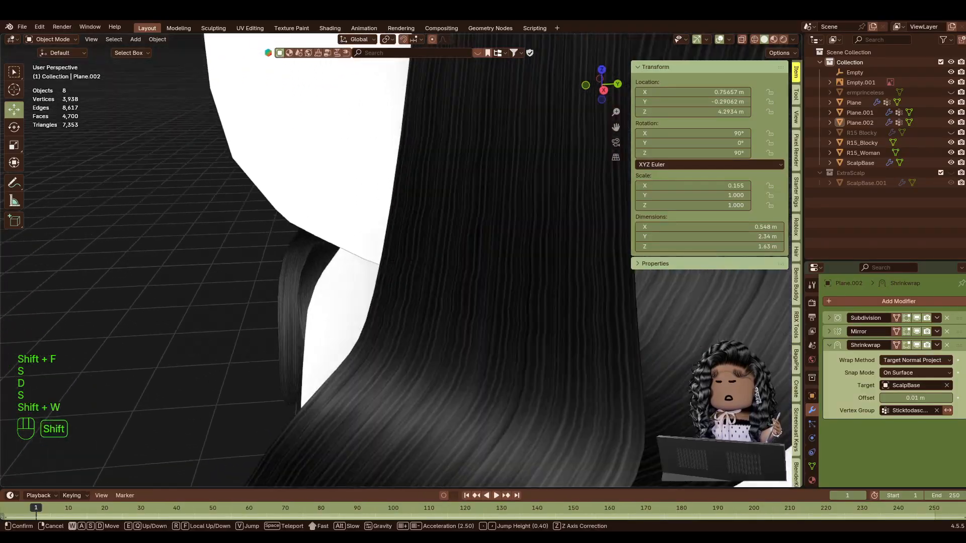
key("s")
key("s")
left_click(491, 383)
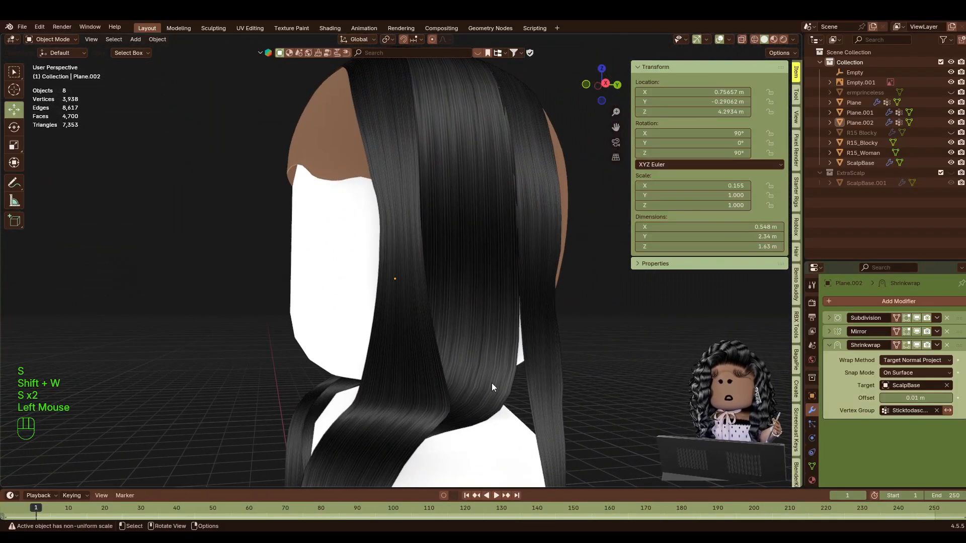
Return to Edit Mode and move the two back-edge vertices at the shoulder bend forward to a median X of about 0.861 m.
left_click(503, 379)
key("Tab")
key("a")
left_click(442, 416)
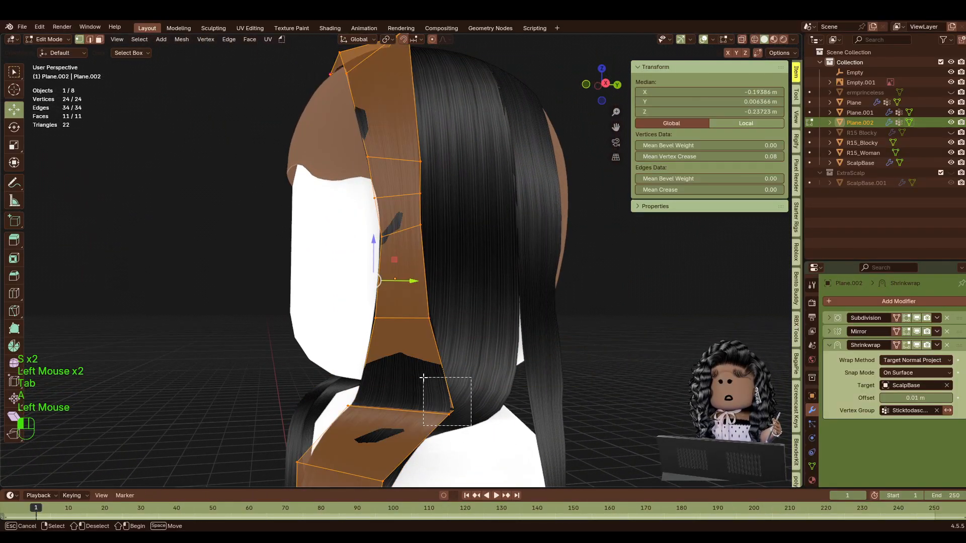
left_click_drag(455, 411, 443, 404)
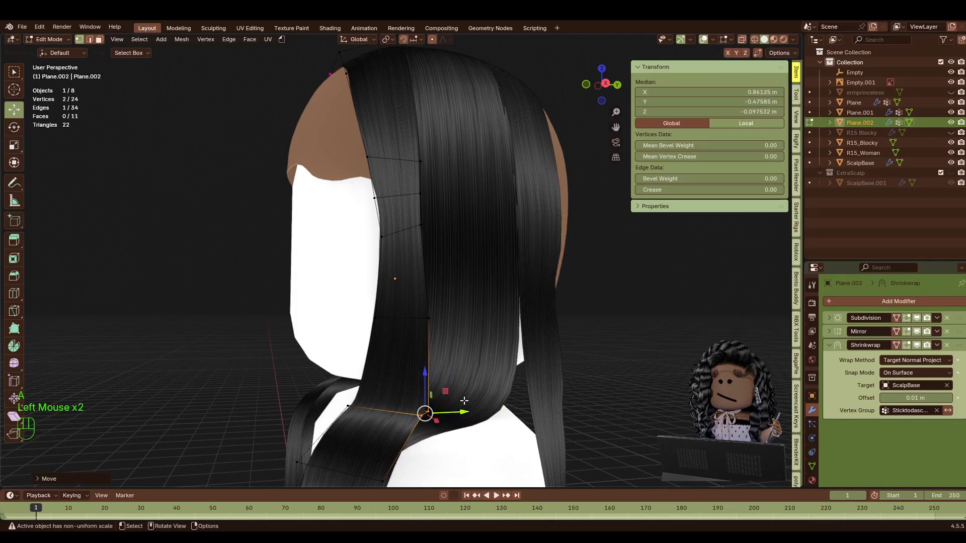
Move the back-edge jaw-level vertex backward and the shoulder-bend vertex back to about X 1.054 m to overlap the neighbouring strand.
key("shift+f")
key("w")
key("d")
key("d")
key("s")
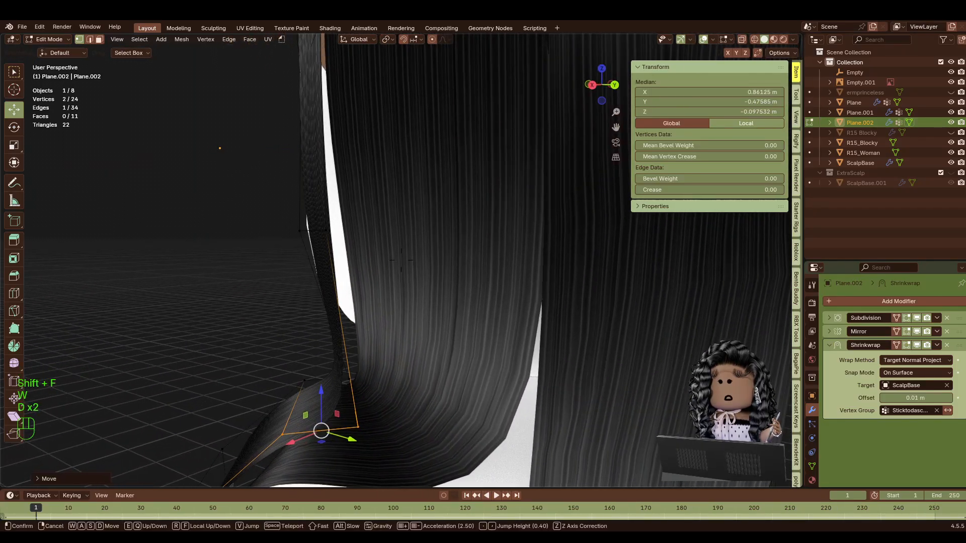
left_click(395, 309)
key("a")
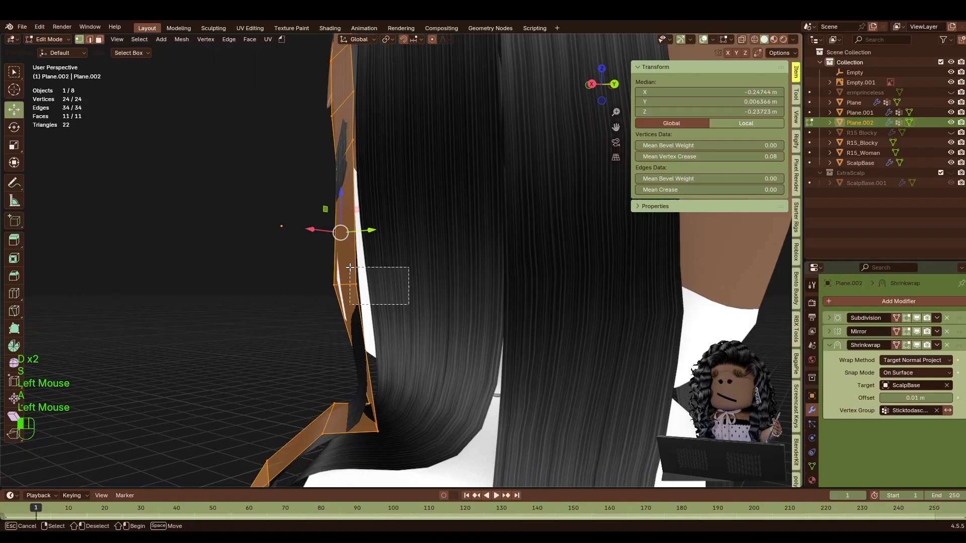
left_click(355, 283)
mouse_move(387, 283)
left_mouse_down()
mouse_move(409, 285)
mouse_move(398, 285)
left_mouse_up()
mouse_move(369, 415)
left_mouse_down()
mouse_move(398, 445)
mouse_move(355, 433)
mouse_move(355, 412)
left_mouse_up()
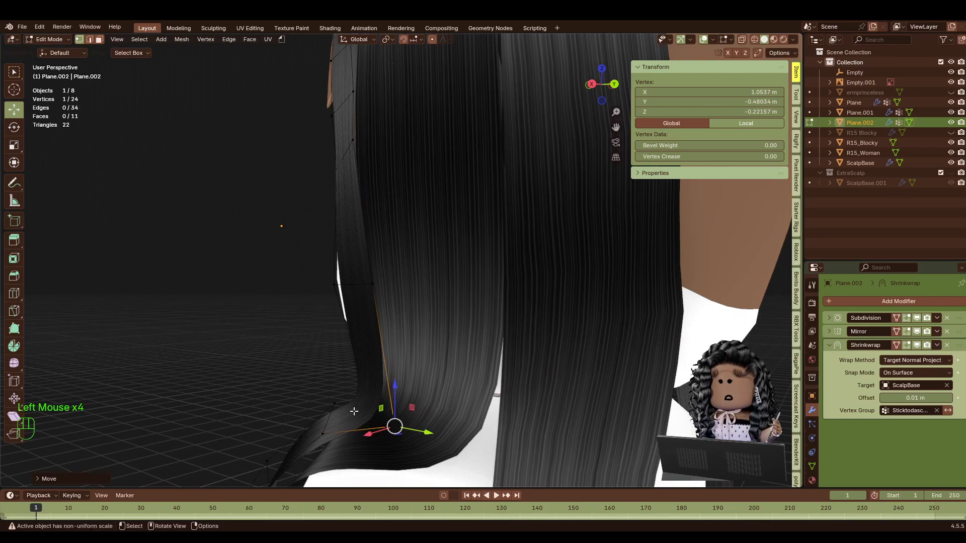
left_click(354, 412)
Examine the strand's shoulder bend and chest drape from the side and the front.
key("shift+f")
key("s")
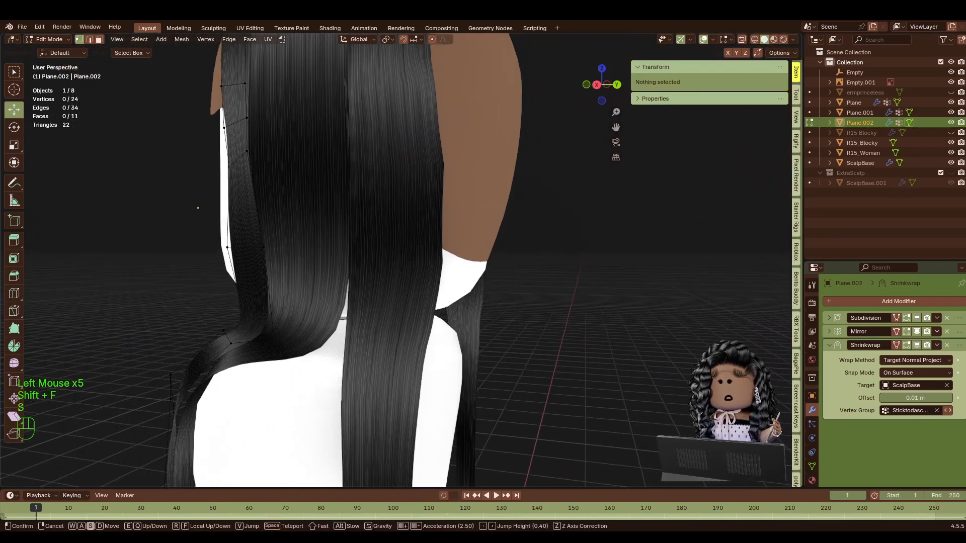
left_click(460, 242)
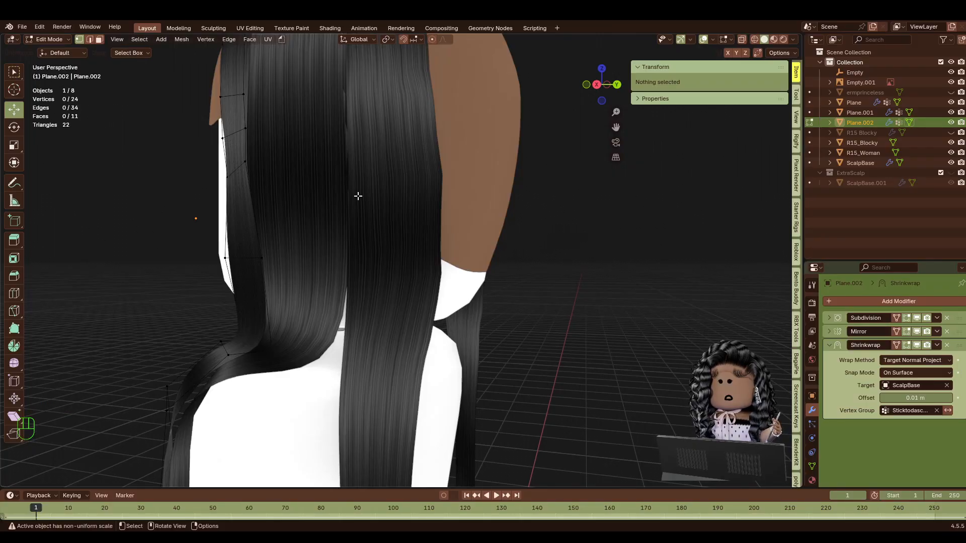
key("shift+f")
key("s")
key("s")
key("s")
key("s")
key("a")
key("w")
key("w")
key("d")
key("d")
key("d")
key("d")
key("d")
key("d")
key("d")
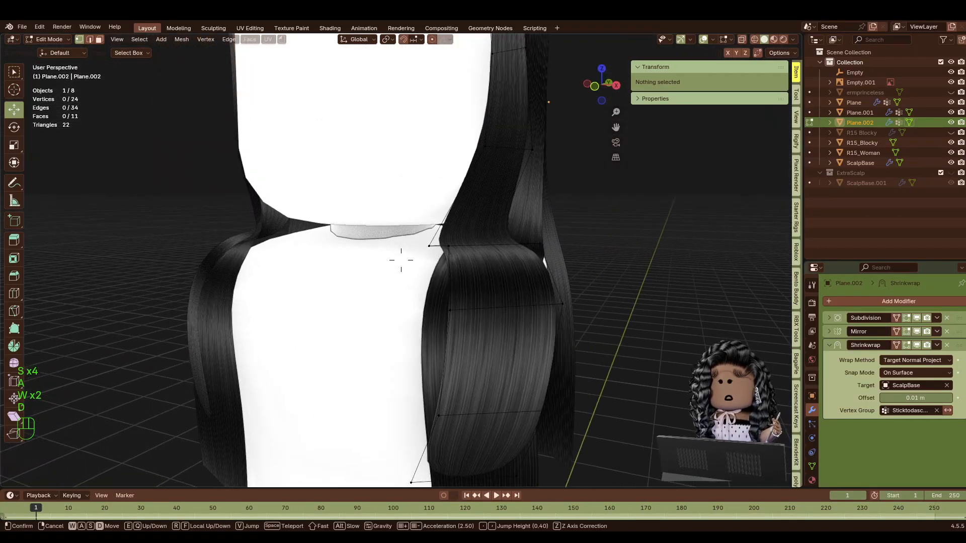
key("d")
key("d")
key("s")
key("s")
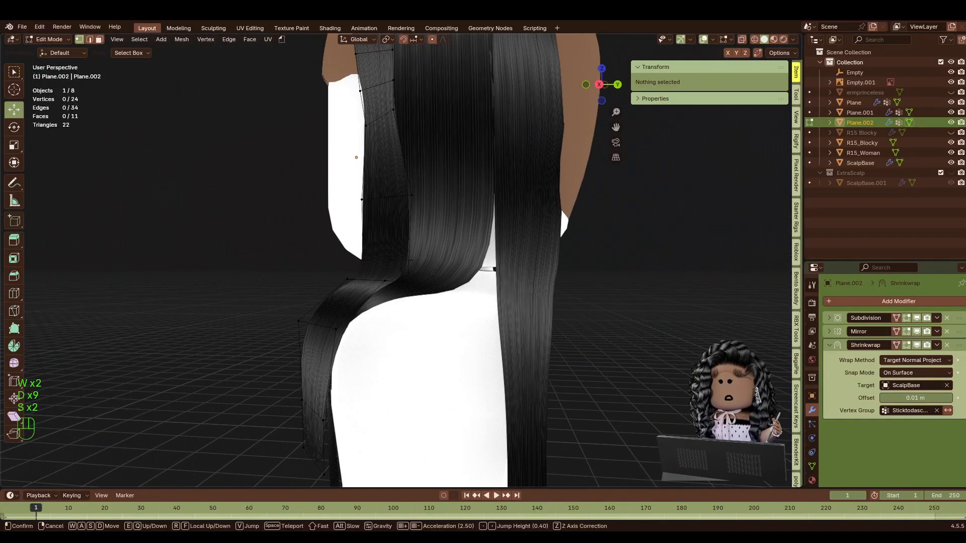
key("a")
key("w")
key("w")
key("w")
key("w")
key("w")
key("s")
key("s")
key("s")
key("s")
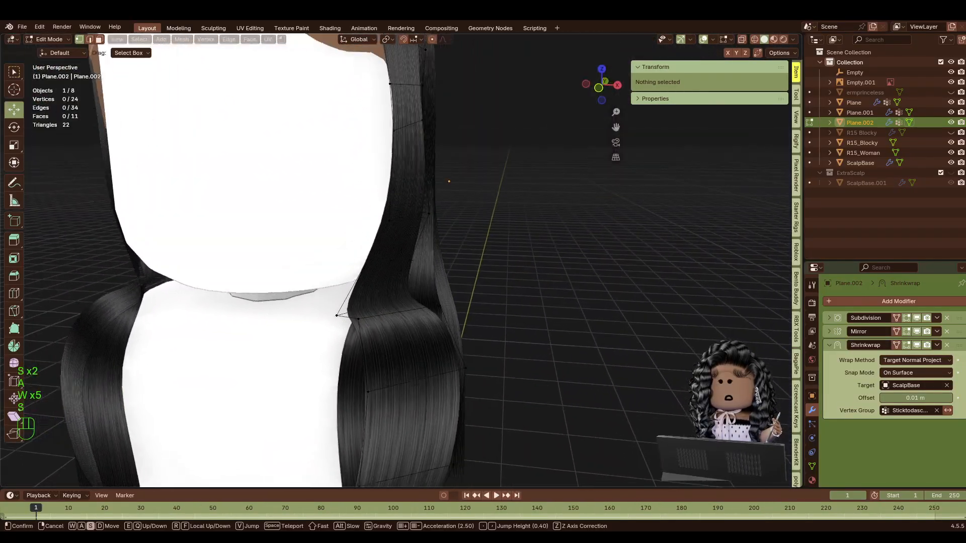
key("w")
key("a")
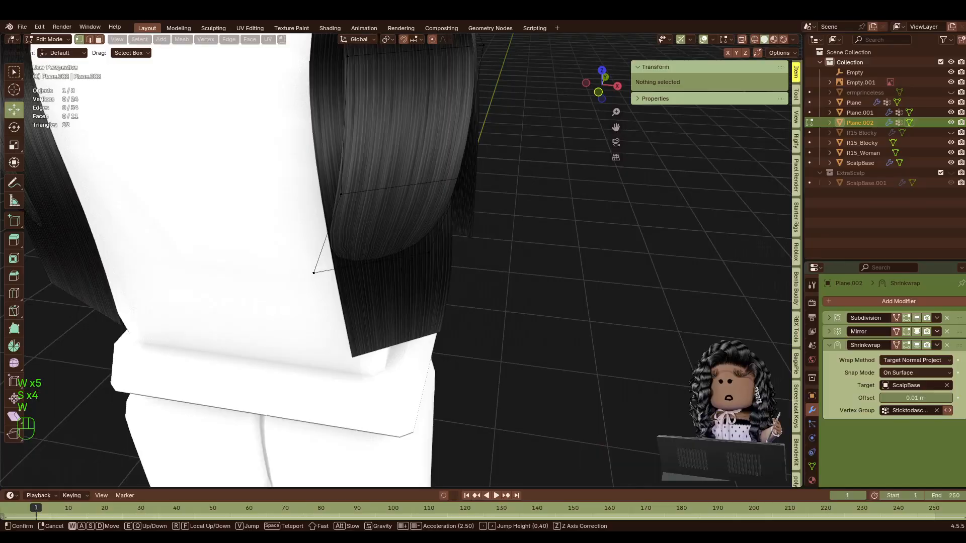
key("s")
left_click(403, 200)
Select the six lower front vertices of the strand, move them back to a median X of about -1.015 m, and rotate them slightly about Z.
key("a")
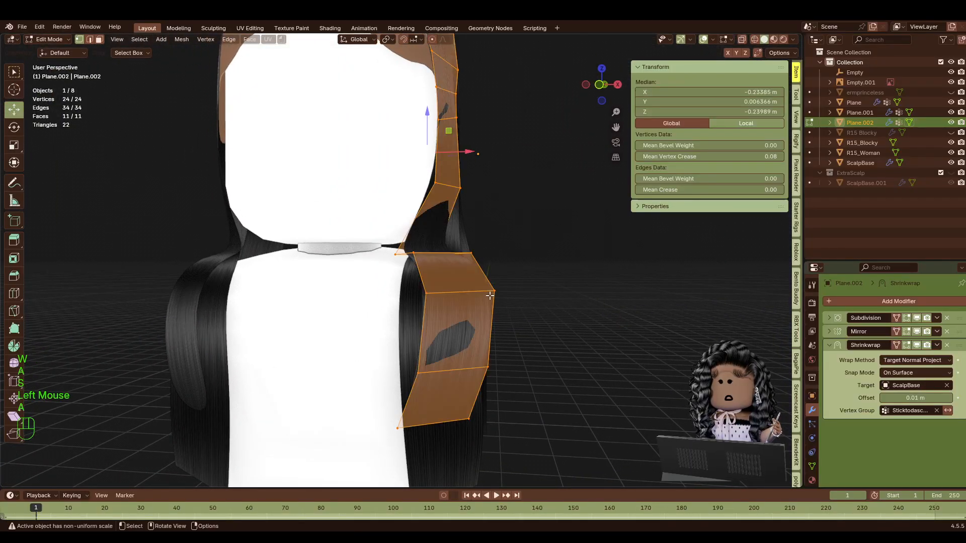
left_click_drag(531, 432, 402, 292)
key("shift+f")
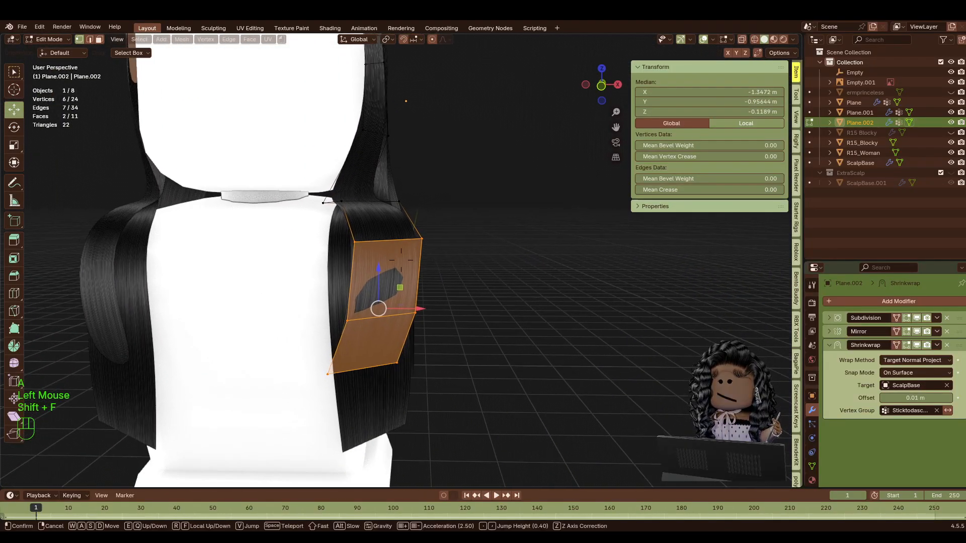
key("w")
key("d")
key("s")
left_click(401, 260)
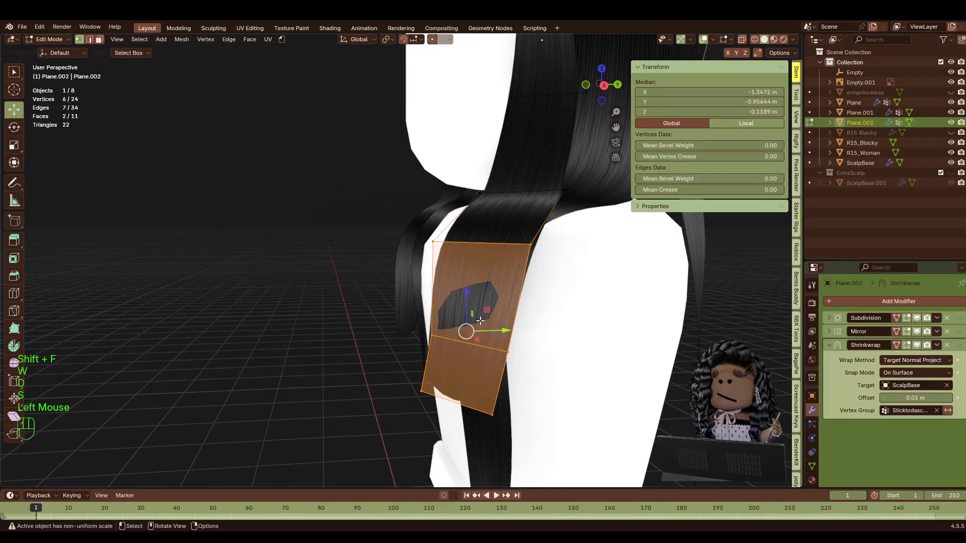
left_click_drag(493, 331, 561, 331)
key("r")
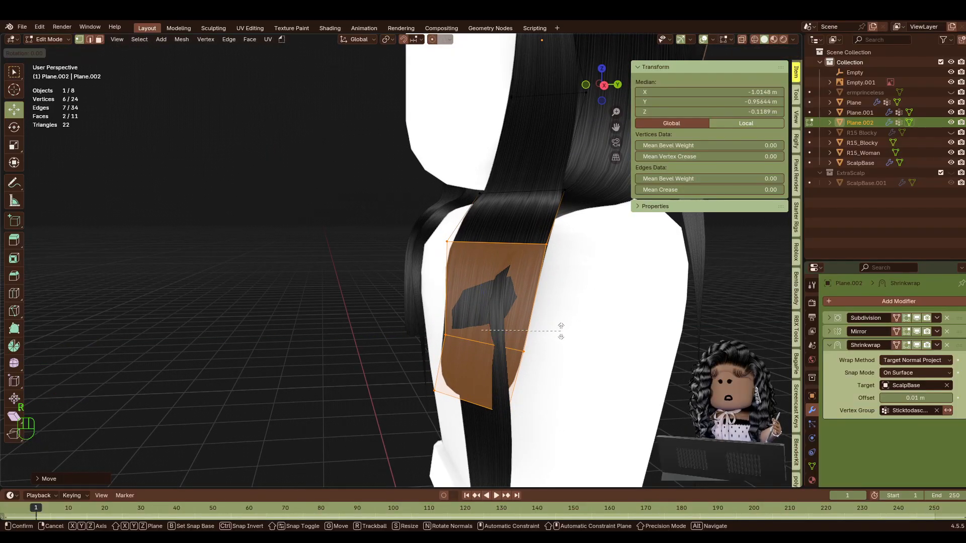
key("z")
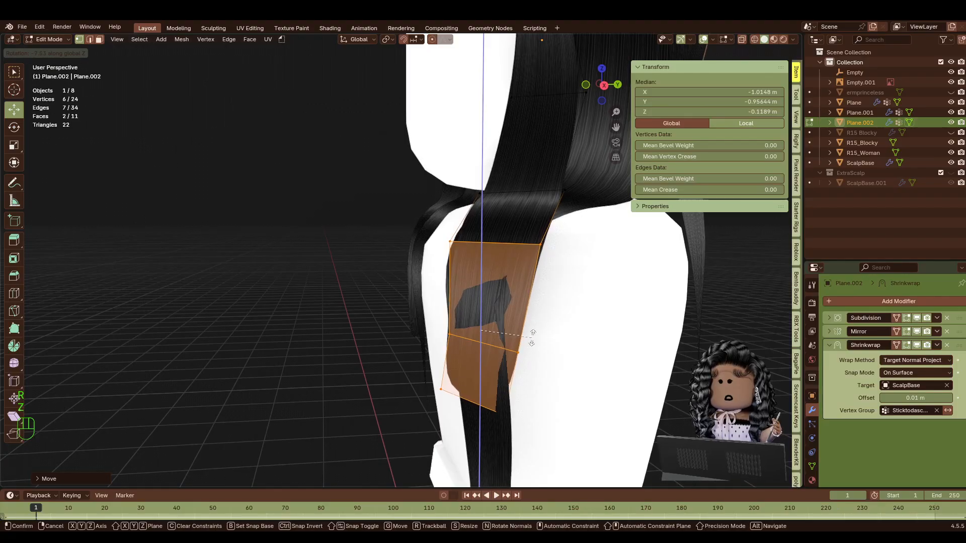
left_click(537, 331)
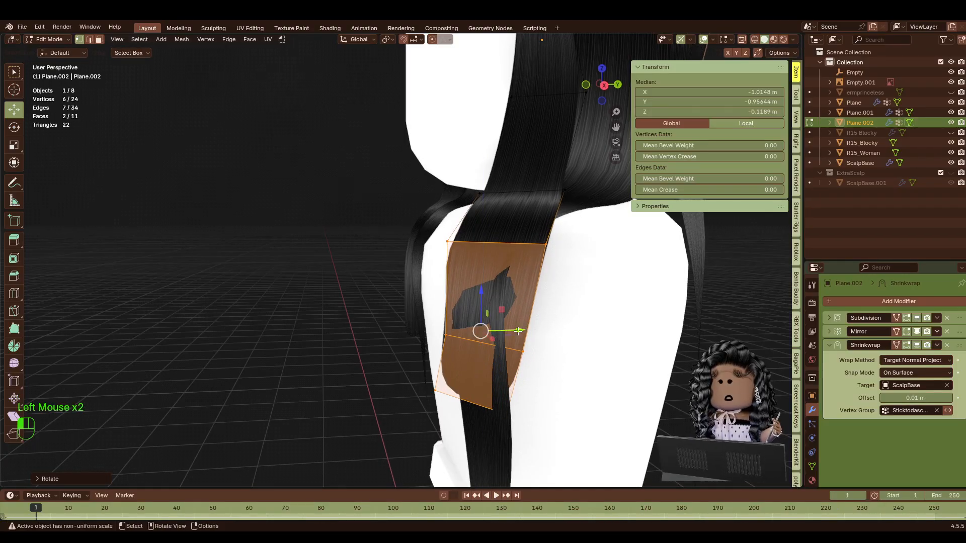
Move the six lower vertices forward to a median X of about -1.200 m, rotate them slightly about Z, and clear the selection.
left_click_drag(518, 331, 507, 332)
key("r")
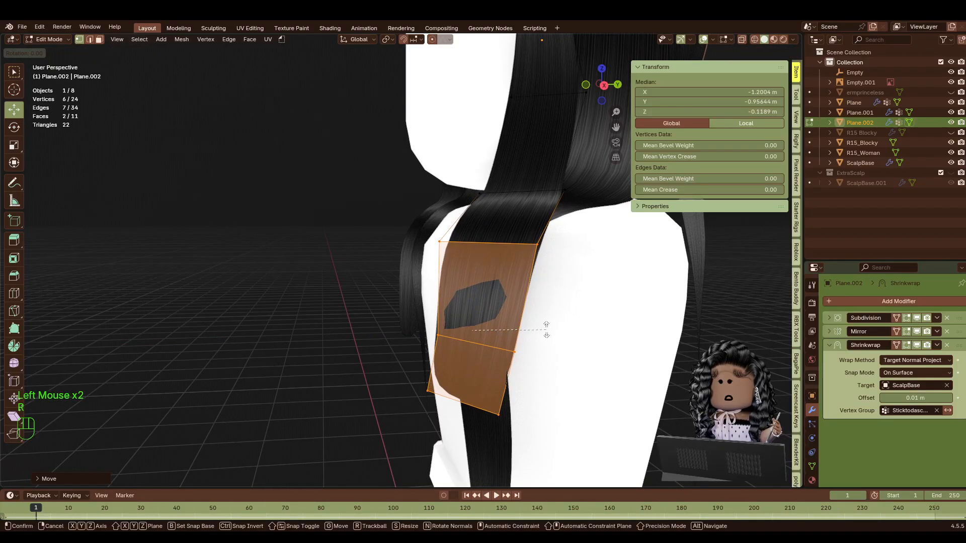
key("z")
left_click(544, 331)
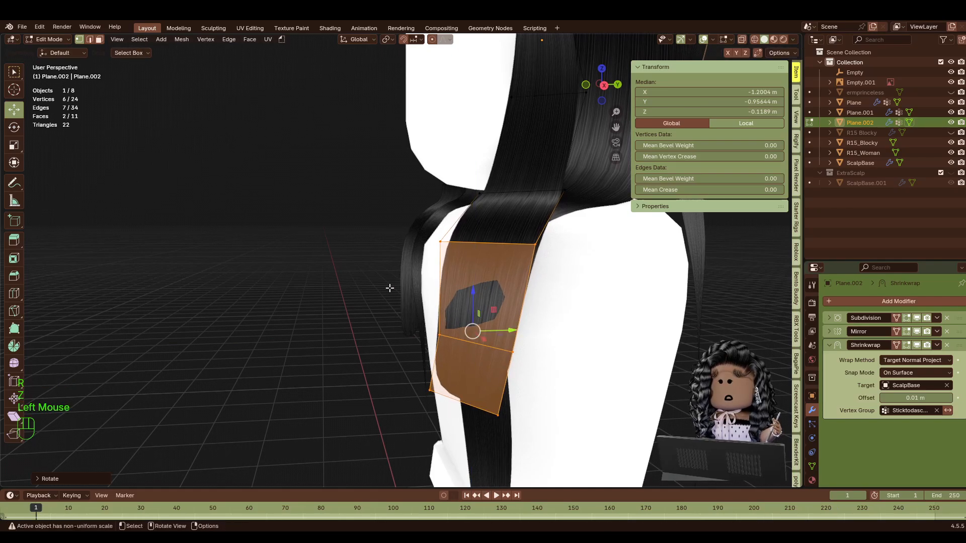
left_click(390, 288)
Examine the whole hairstyle from the front, comparing the mirrored strands around the face and shoulders.
key("shift+f")
key("a")
key("s")
key("s")
key("s")
key("s")
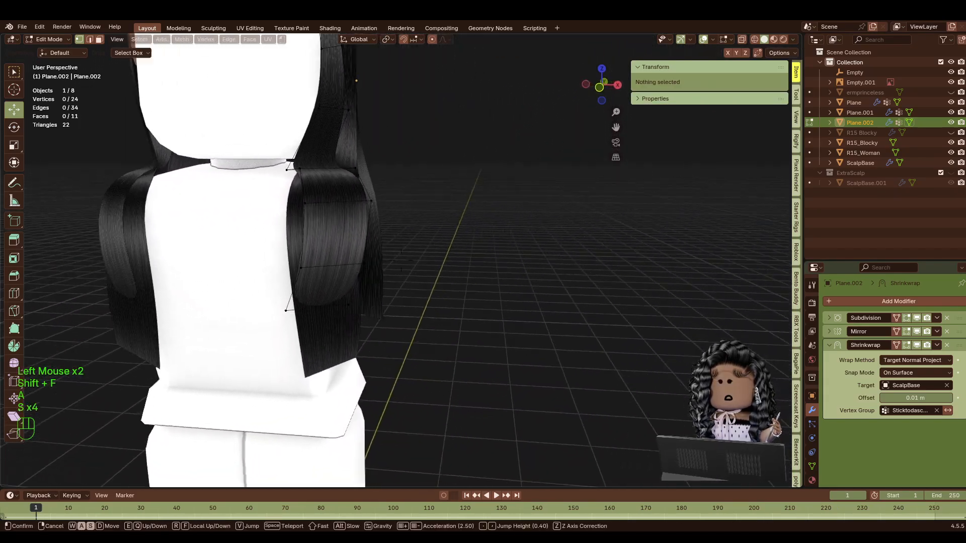
key("s")
key("s")
key("s")
key("s")
key("s")
key("s")
key("s")
key("s")
key("s")
key("shift+f")
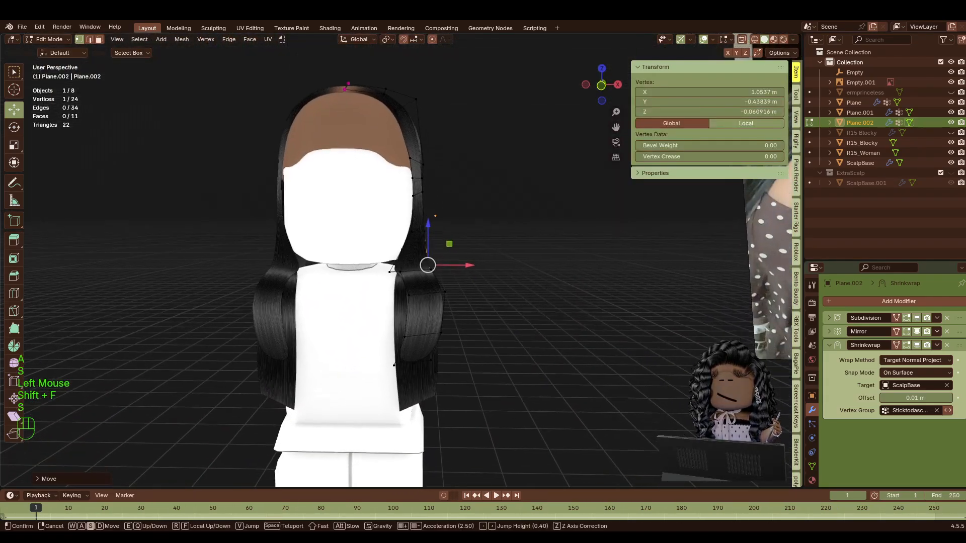
key("s")
key("a")
key("s")
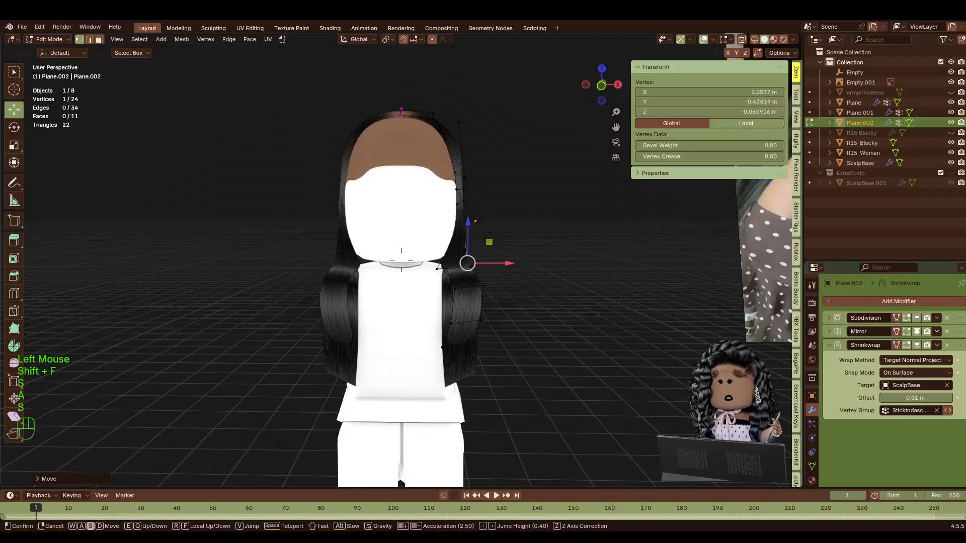
Switch to Object Mode, hide the R15_Woman body and R15_Blocky head, and show the textured avatar.
left_click(467, 263)
key("Tab")
left_click(395, 346)
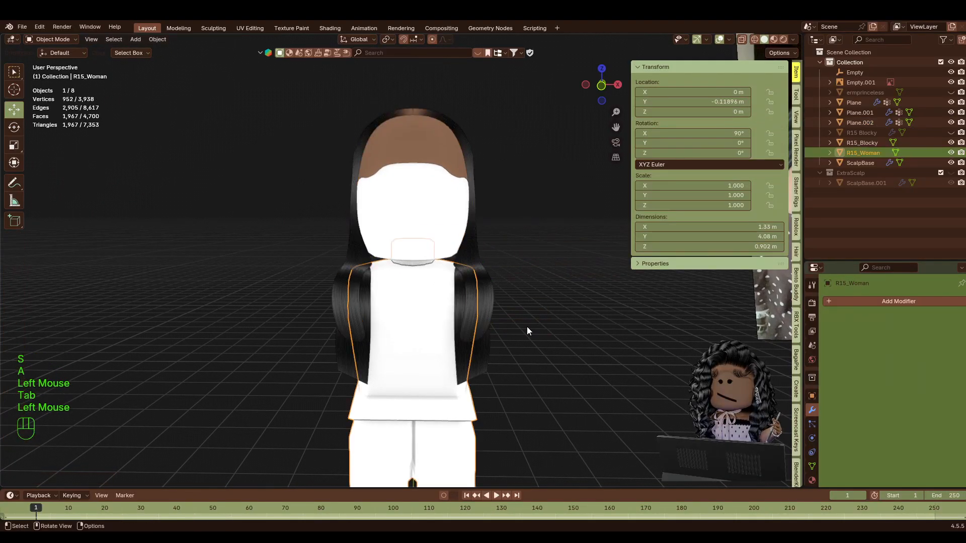
left_click(441, 222, "shift")
key("h")
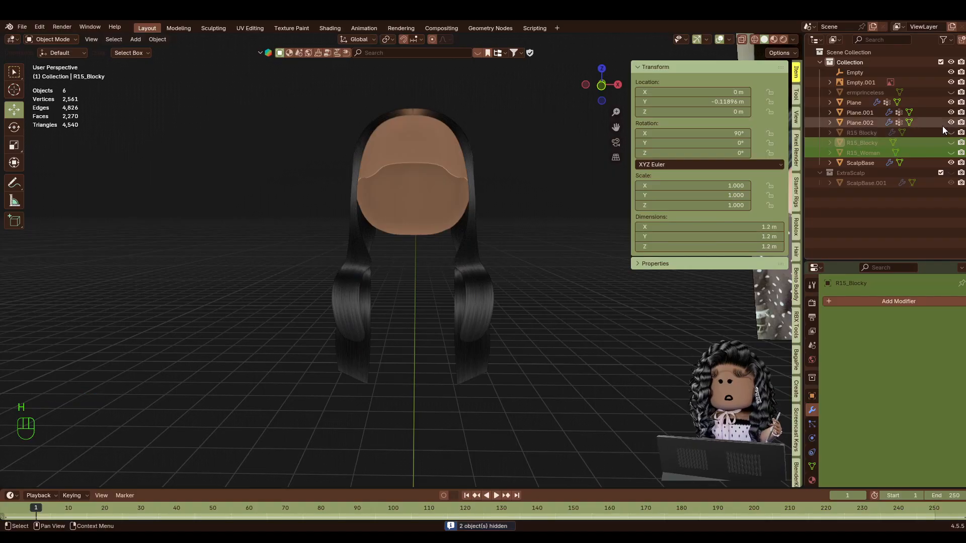
left_click(951, 92)
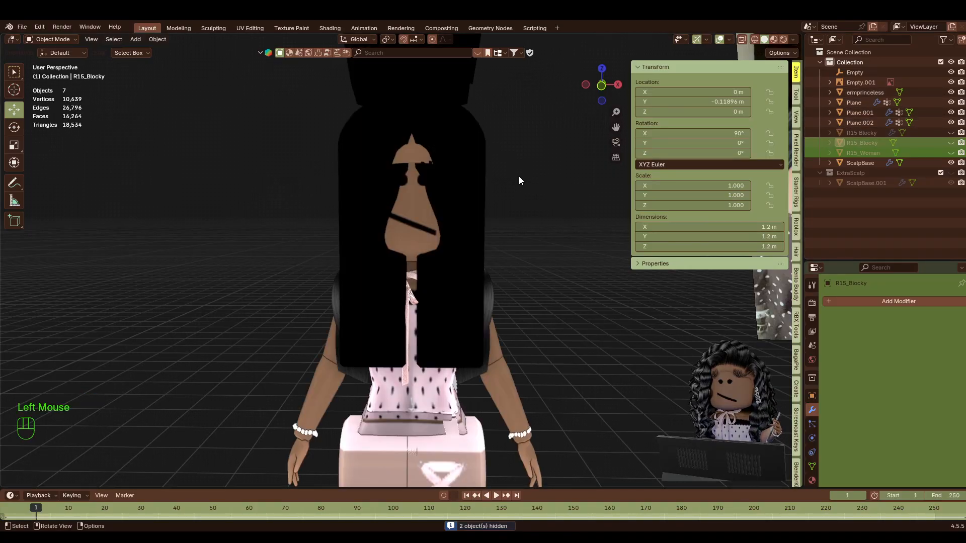
Select the textured avatar and the front strand in turn, toggle Edit Mode on and off, and clear the selection.
key("shift+f")
key("s")
left_click(484, 135)
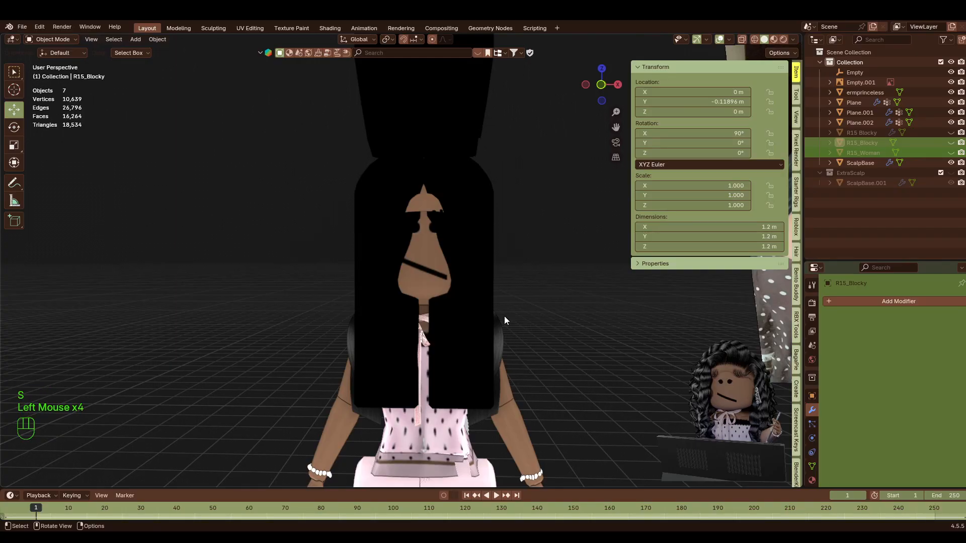
left_click(448, 434)
left_click(468, 146)
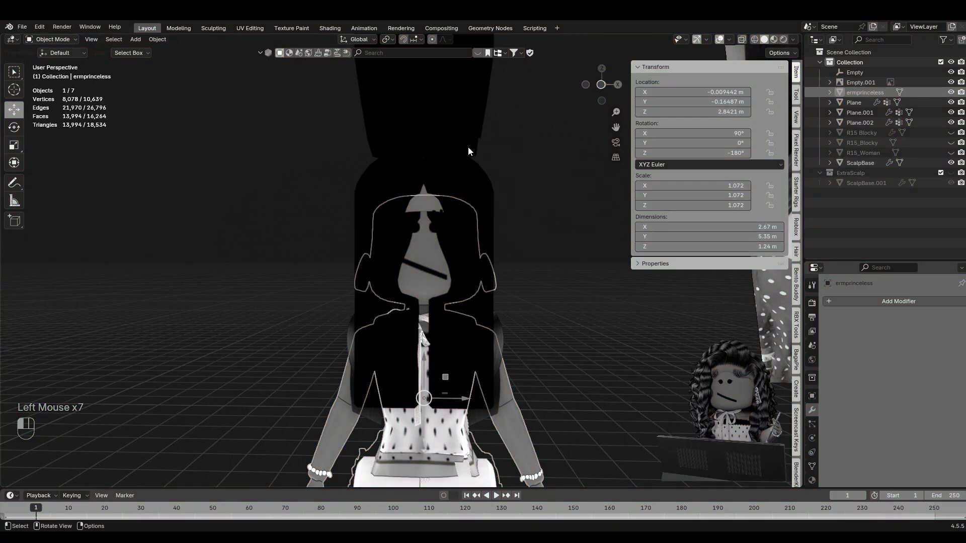
left_click(474, 316)
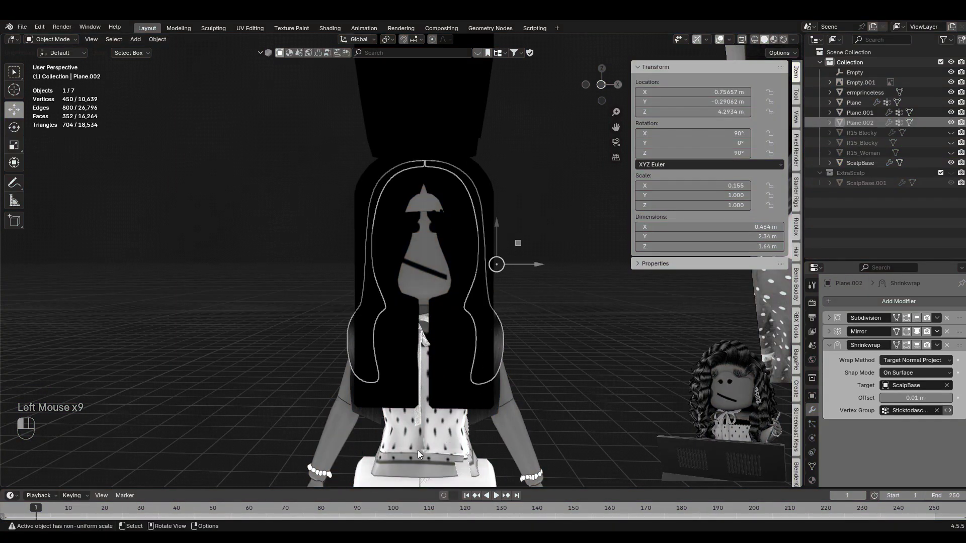
key("Tab")
key("Tab")
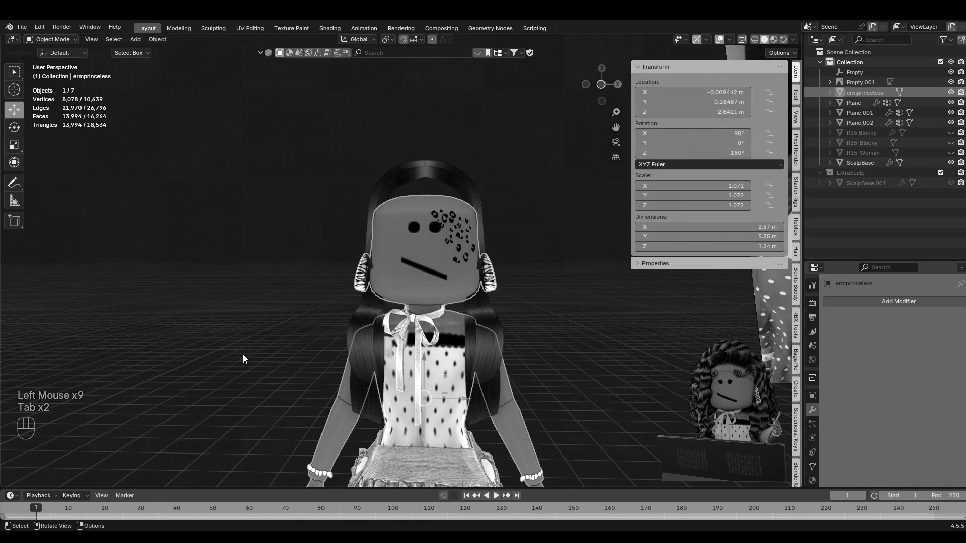
left_click(623, 353)
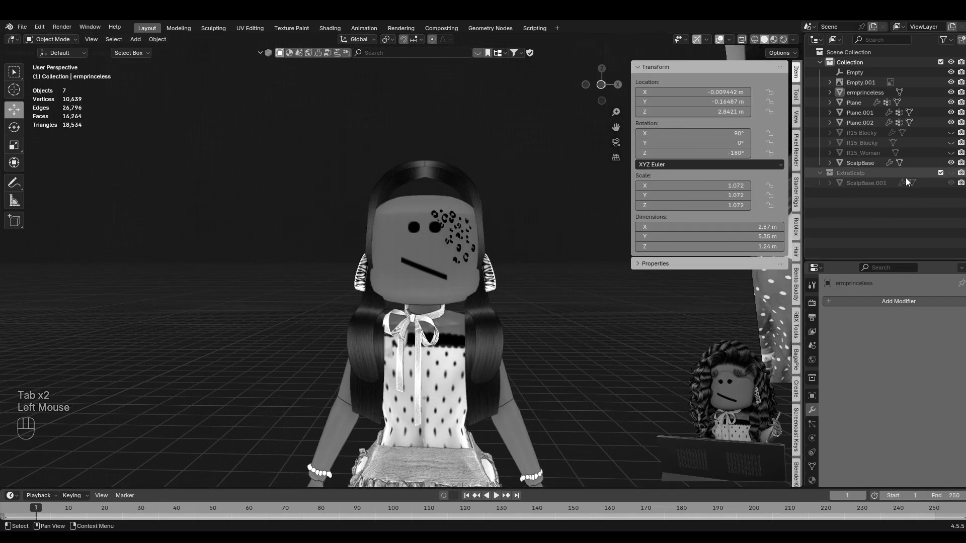
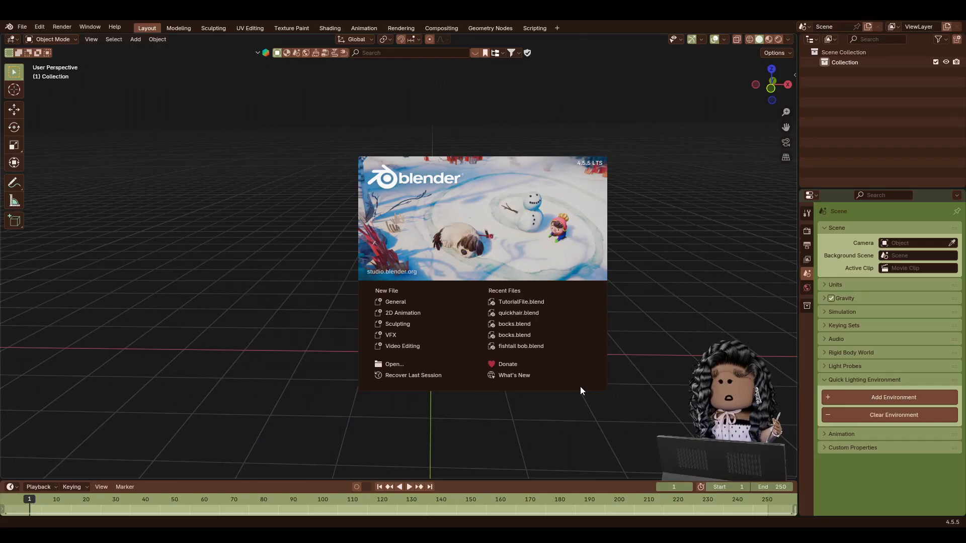
Open the recent file TutorialFile.blend, clear the selection, and bring the avatar and reference photo into view.
left_click(533, 301)
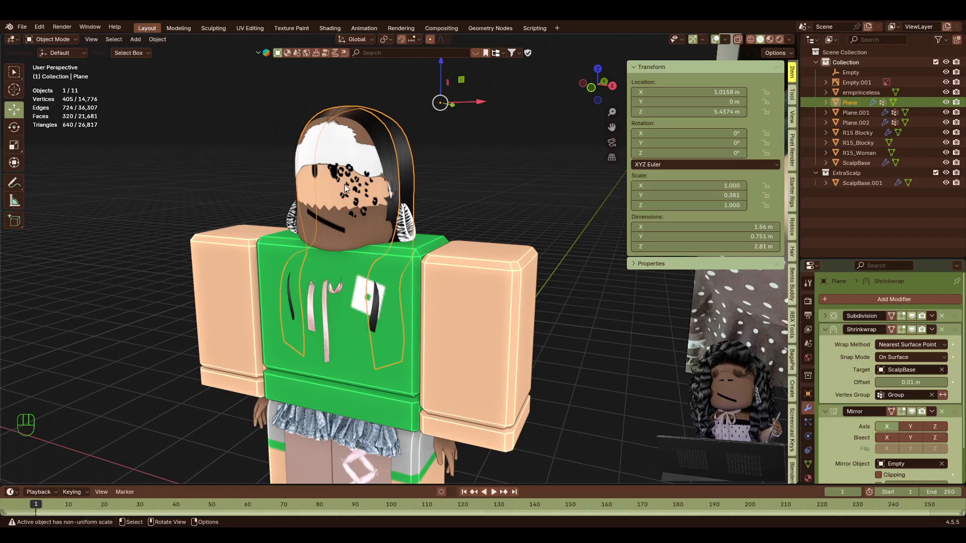
left_click(487, 183)
key("shift+f")
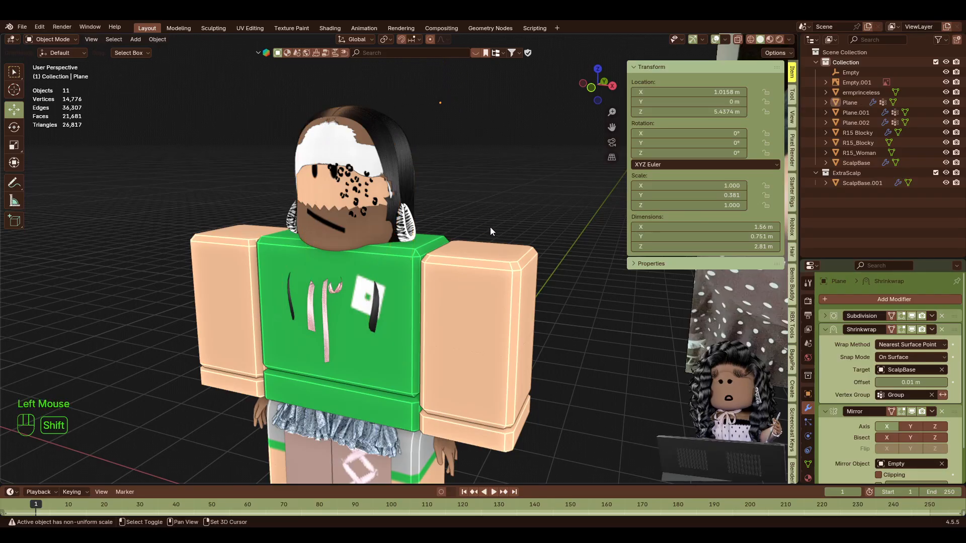
key("s")
key("w")
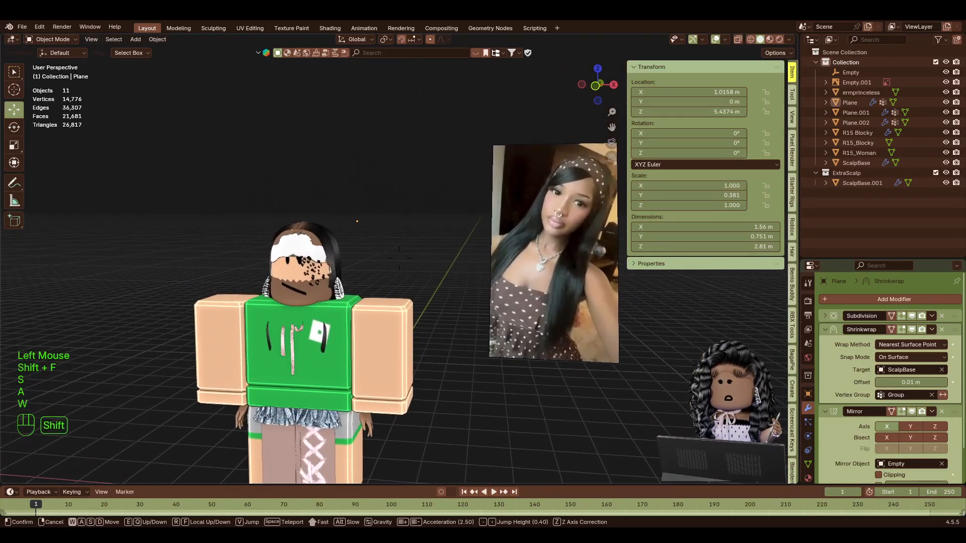
key("a")
left_click(499, 299)
Hide the green-shirted R15 Blocky body, R15_Woman, R15_Blocky and the extra scalp ScalpBase.001.
left_click(513, 314)
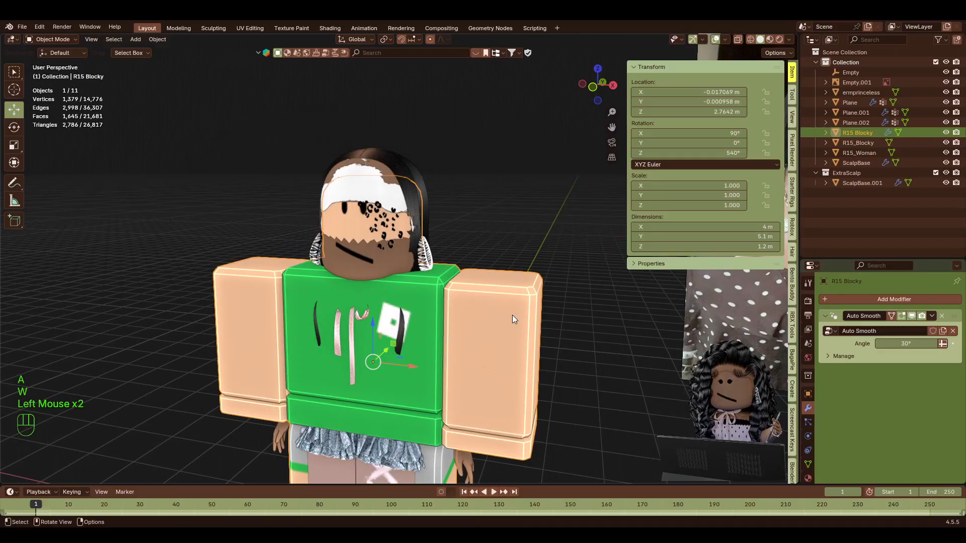
key("h")
left_click(378, 311)
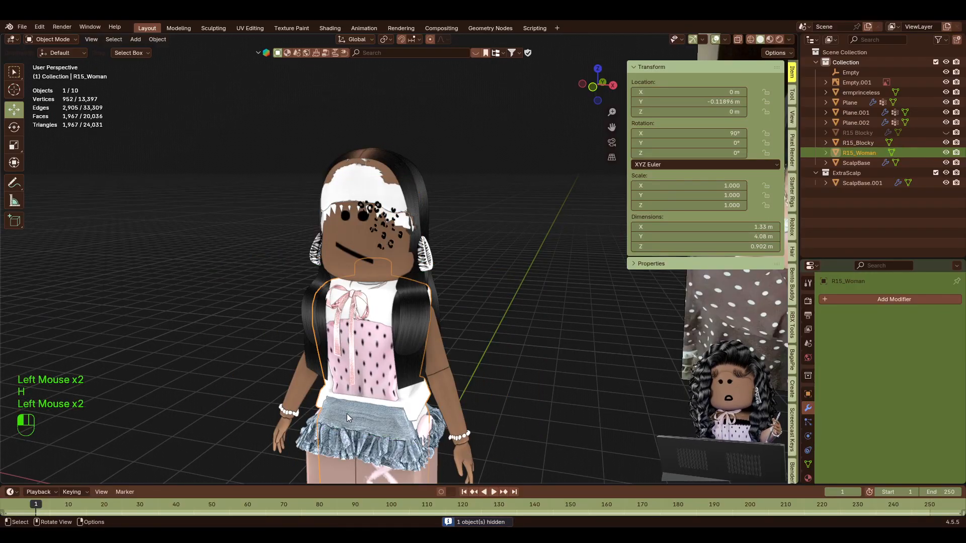
left_click(346, 417)
left_click(380, 315)
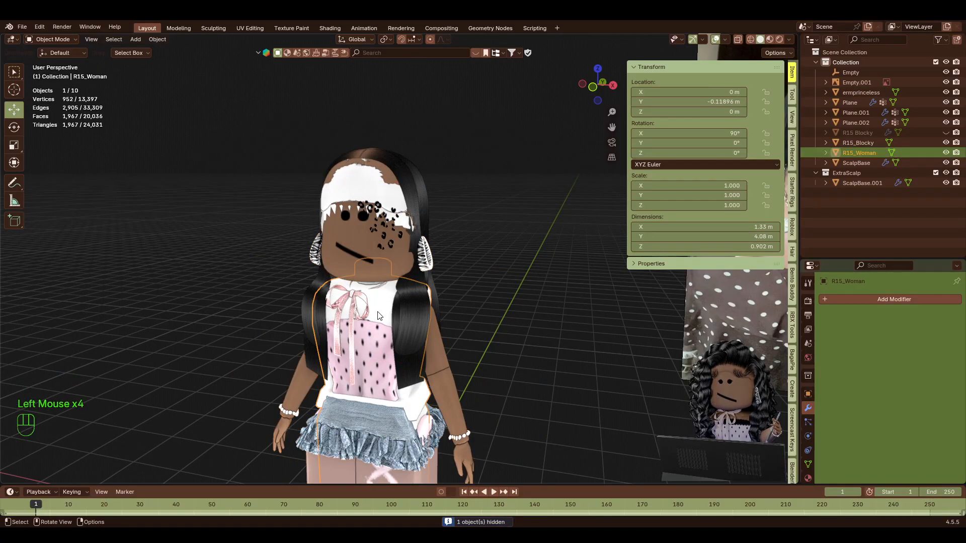
key("h")
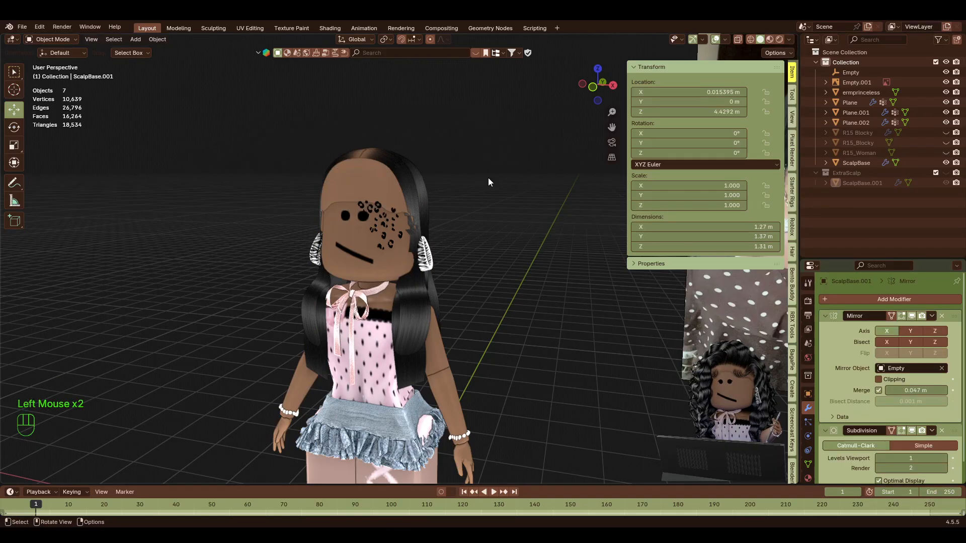
Inspect the hair from the front and side, hide the textured avatar, and select the front strand Plane.002.
key("shift+f")
key("shift+w")
key("a")
key("s")
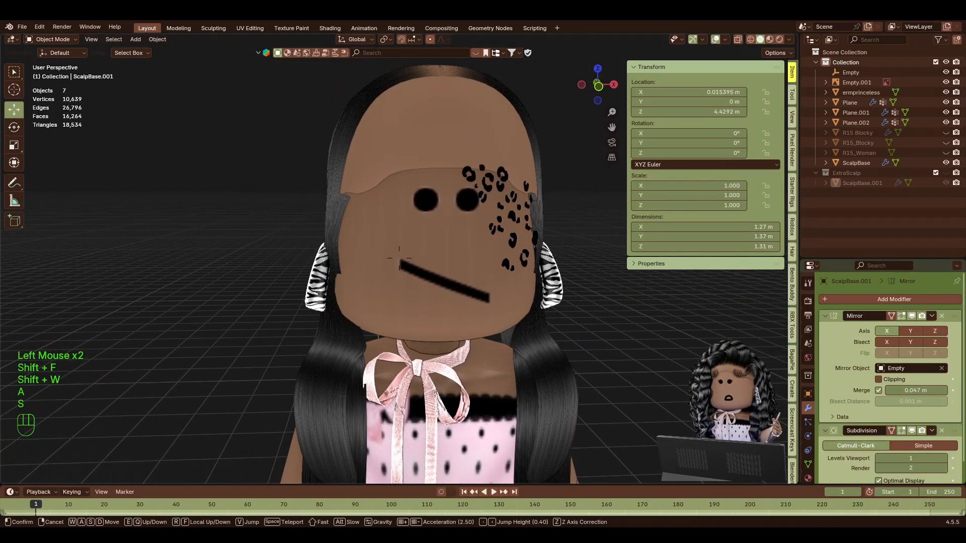
key("d")
key("w")
left_click(482, 283)
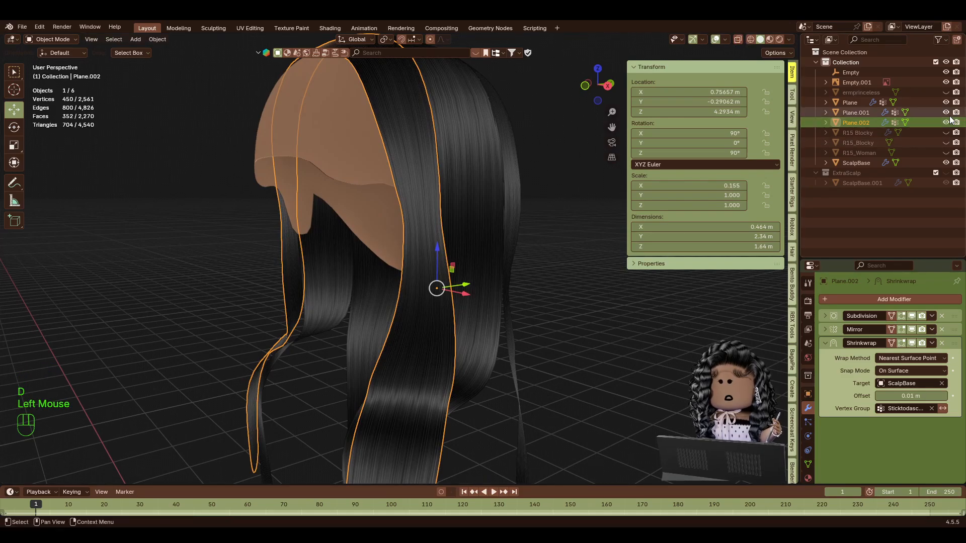
Show the textured avatar again and enter Edit Mode on the front strand Plane.002.
left_click(946, 92)
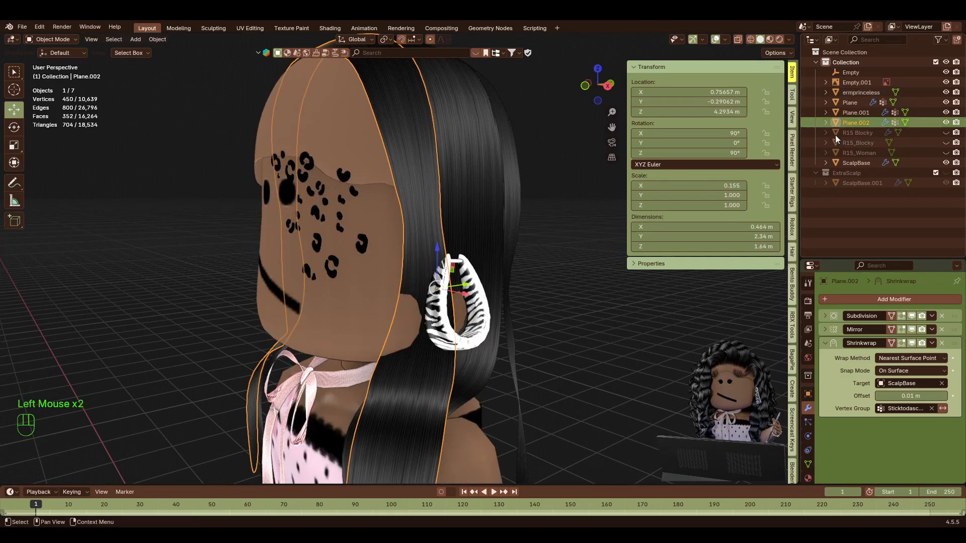
key("shift+f")
key("a")
left_click(467, 322)
key("Tab")
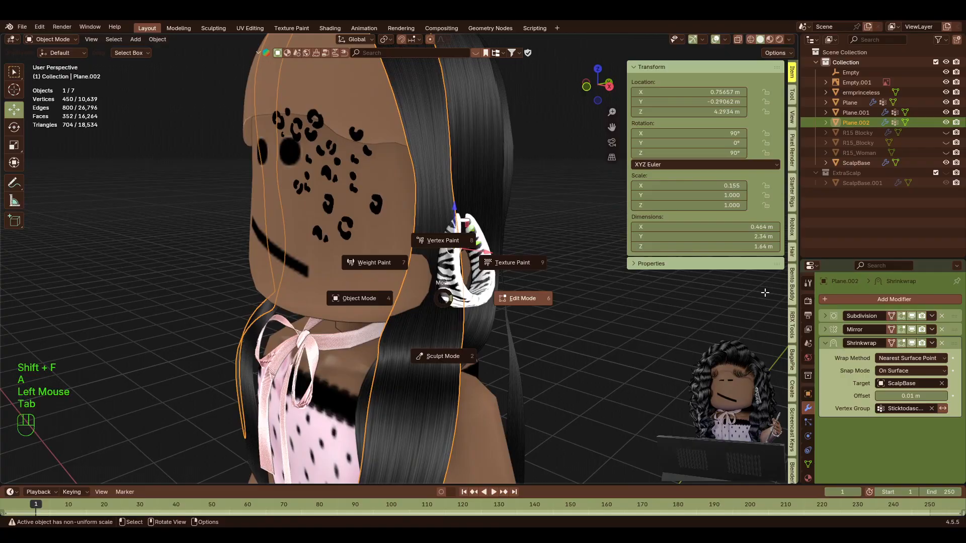
left_click(765, 293)
Move the two inner-edge vertices of the front strand near the jaw outward along X, and clear the selection.
key("shift+f")
key("w")
key("a")
key("d")
key("s")
left_click(435, 344)
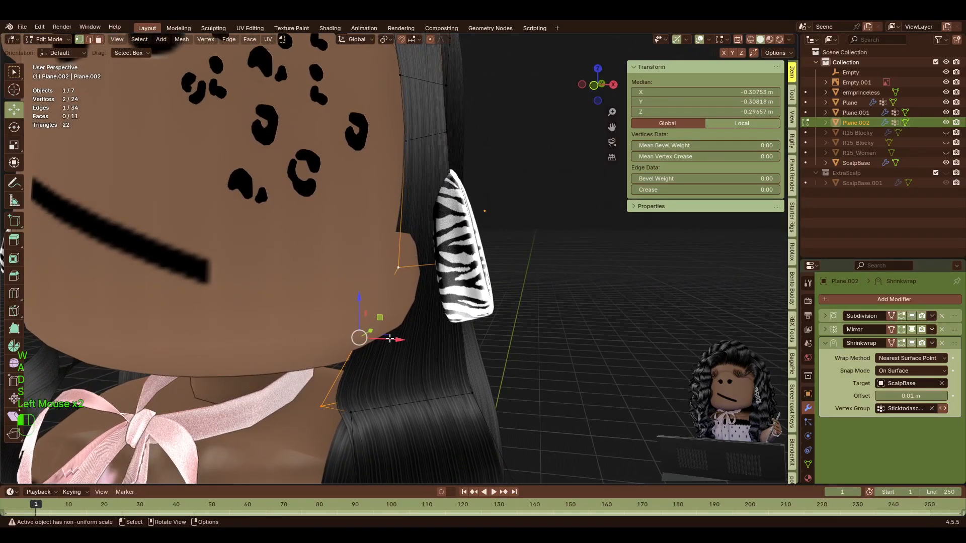
left_click_drag(390, 339, 604, 330)
left_click(526, 334)
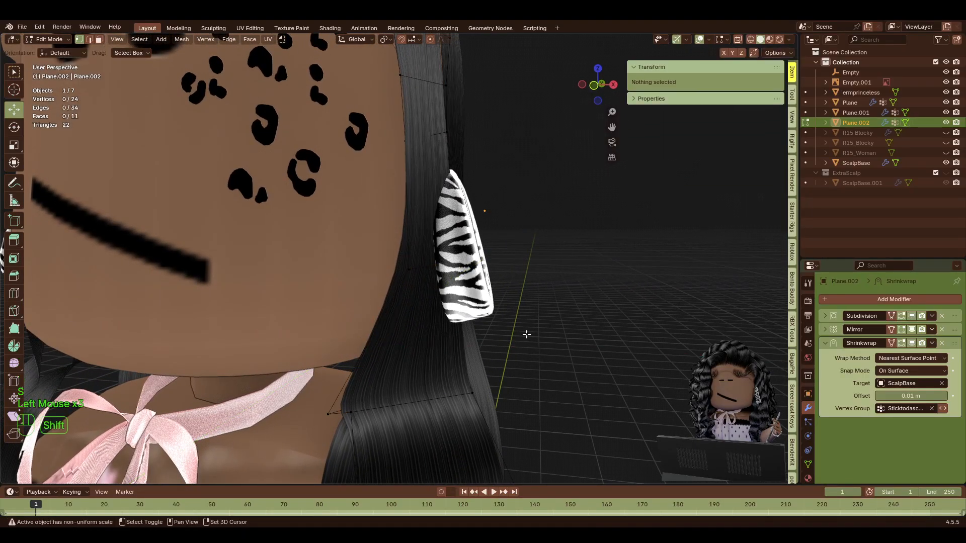
Move the strand's inner vertex beside the neck downward and slightly inward, and clear the selection.
key("shift+f")
key("s")
key("a")
key("w")
left_click(501, 300)
left_click(505, 266)
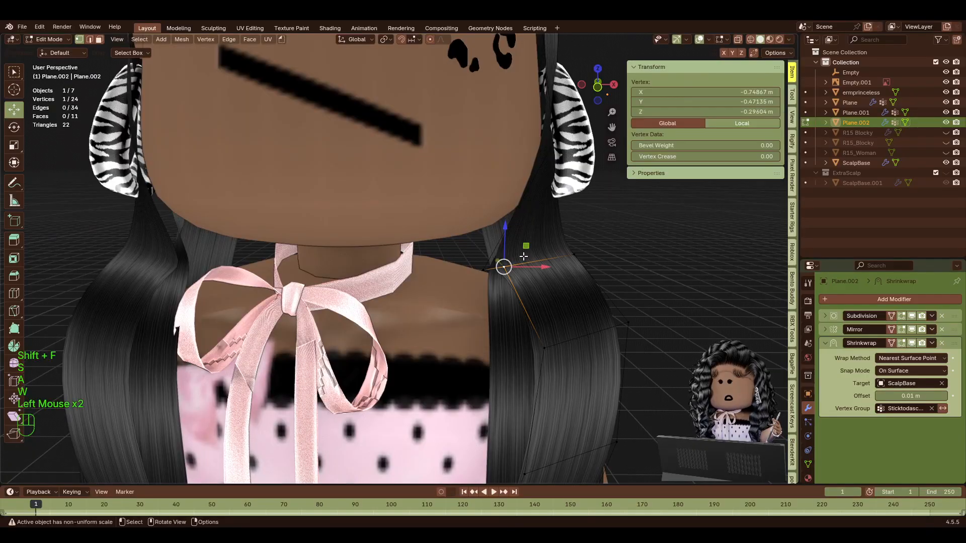
left_click_drag(524, 256, 516, 285)
left_click(525, 286)
Compare the avatar's whole hairstyle with the reference photo and examine the strand up close below the earring.
key("shift+f")
key("s")
key("s")
key("s")
key("s")
key("s")
key("s")
key("s")
key("s")
key("s")
key("s")
key("s")
key("s")
key("s")
key("s")
key("s")
key("s")
key("s")
key("s")
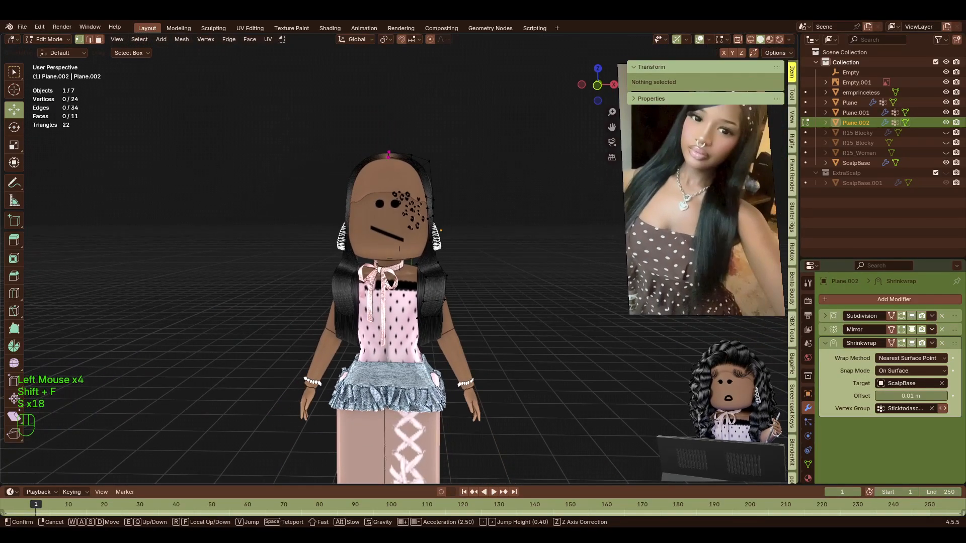
key("shift+w")
key("shift+w")
key("d")
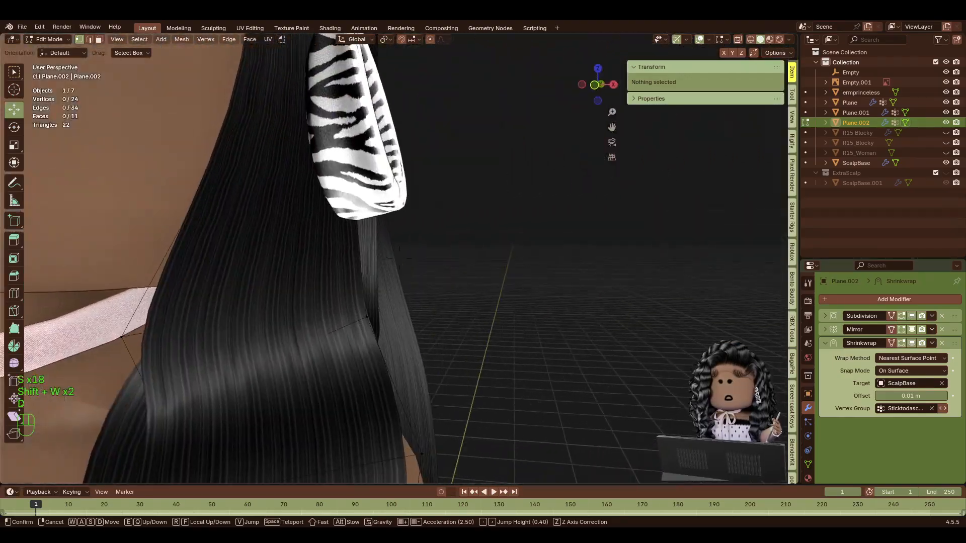
key("s")
left_click(399, 258)
Select the strand's vertices over the shoulder and shift them slightly inward toward the chest.
key("a")
key("shift+f")
key("s")
key("s")
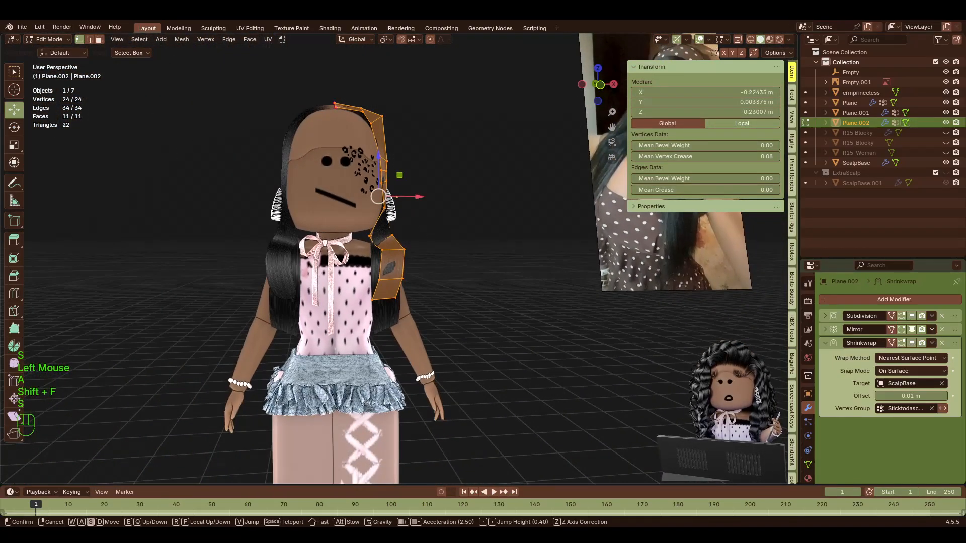
key("w")
key("w")
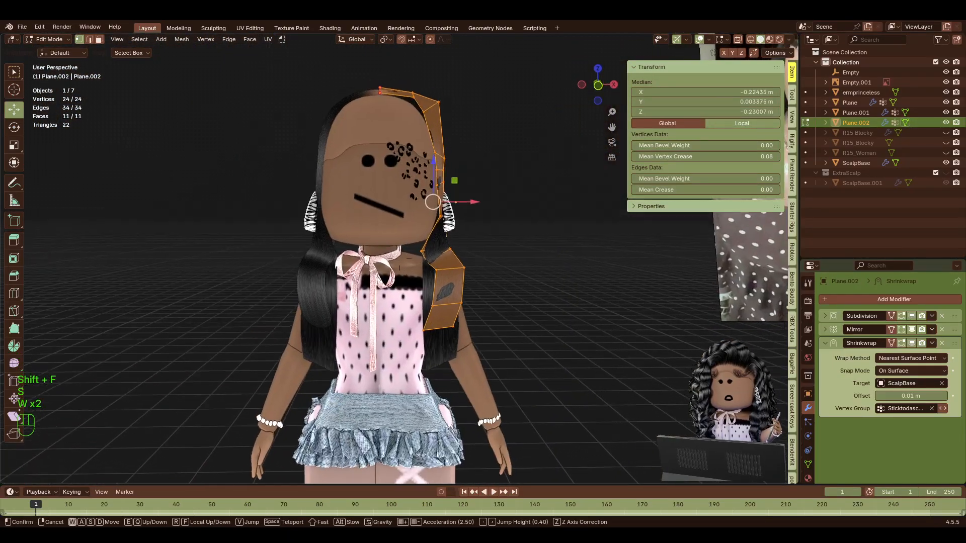
key("d")
left_click(467, 336)
left_click(448, 304)
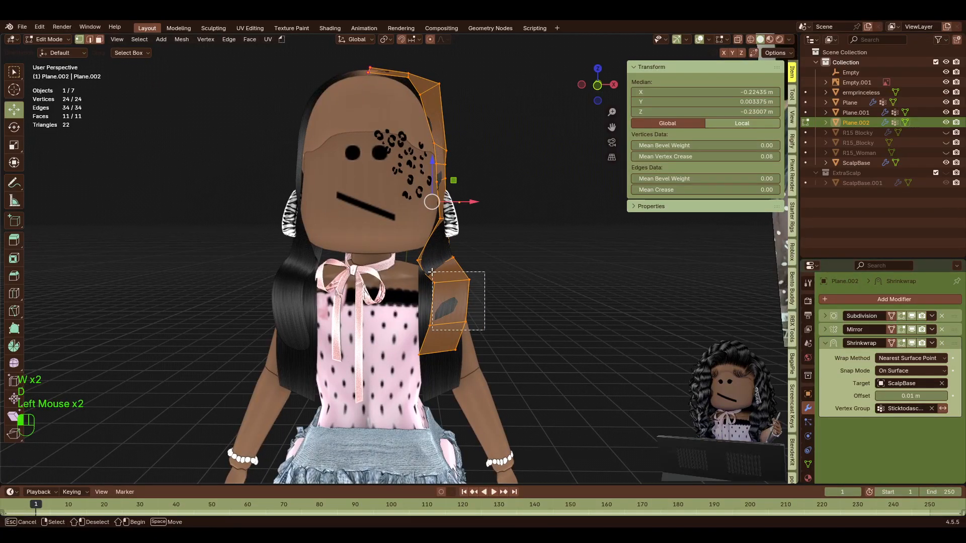
left_click_drag(486, 297, 476, 296)
Reposition the single inner-edge vertex of the strand at the shoulder, and clear the selection.
key("shift+f")
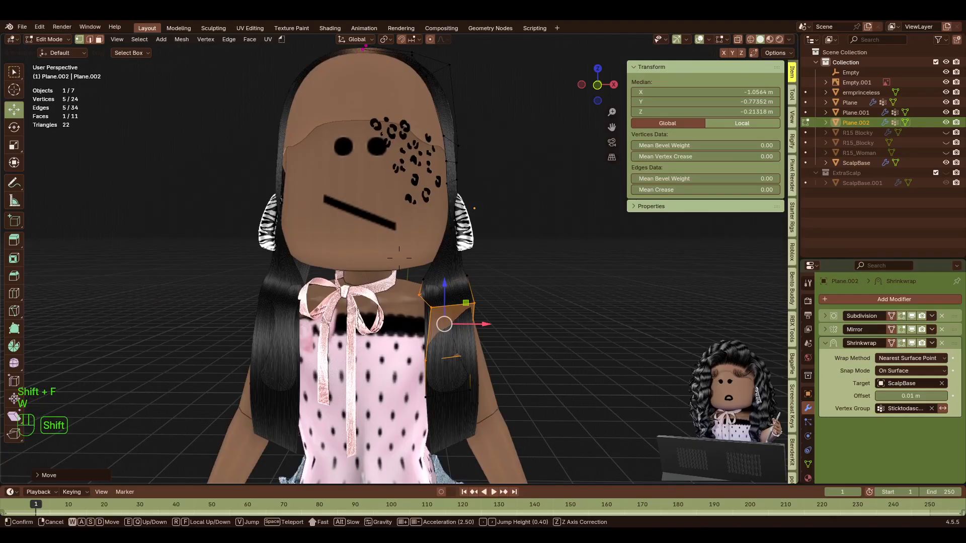
key("w")
left_click(476, 294)
key("ctrl+KP_Add")
left_click(431, 263)
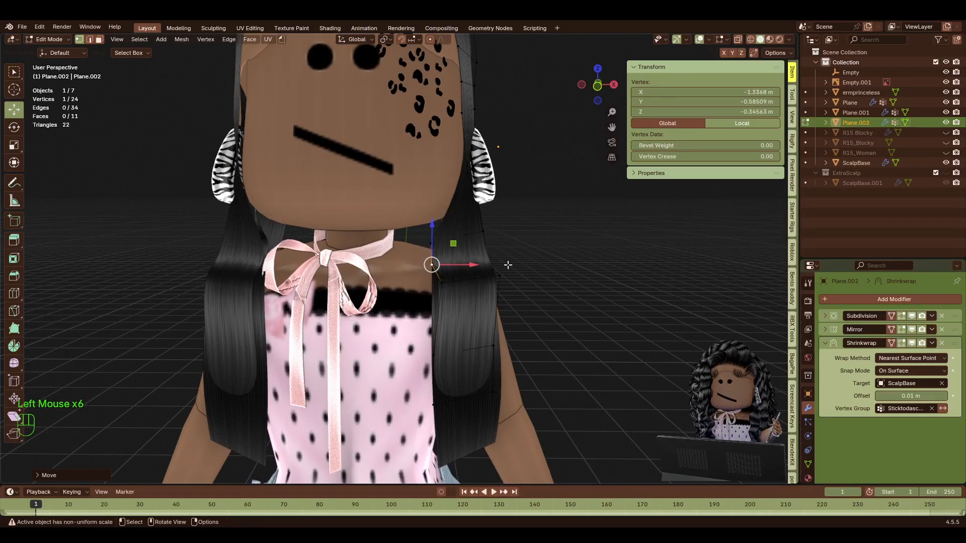
left_click(590, 261)
Compare the avatar's hair with the reference photo and examine the front strand from the side around the earring.
key("shift+f")
key("shift+s")
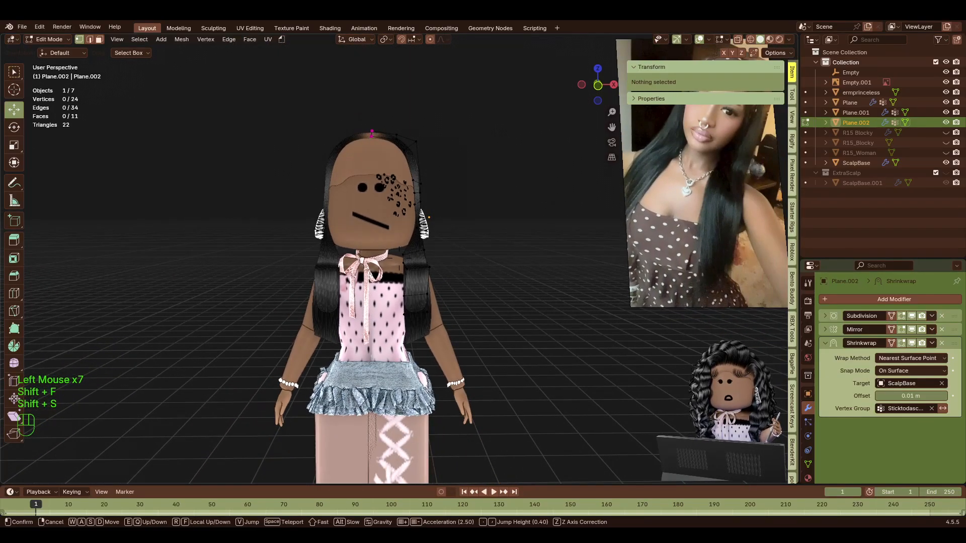
left_click(601, 287)
key("shift+f")
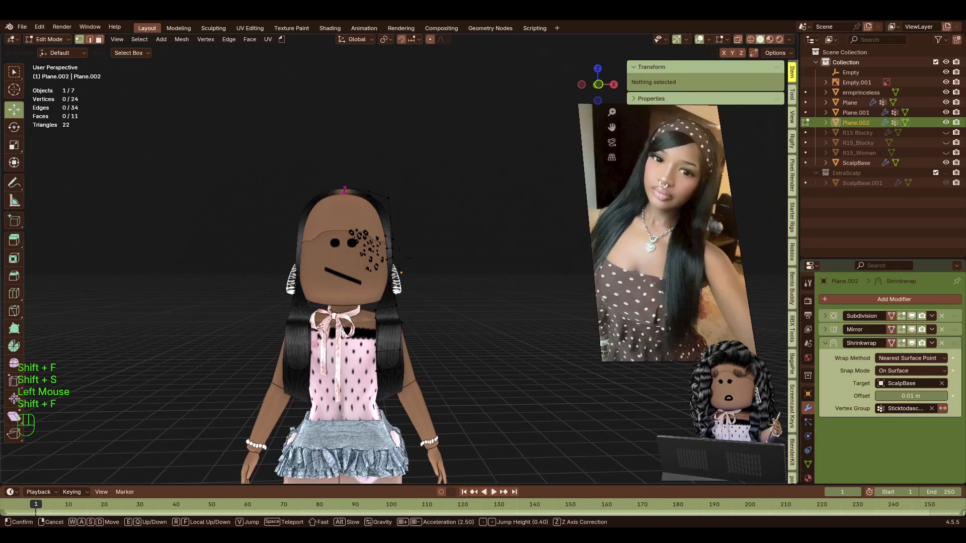
key("w")
key("shift+d")
key("s")
key("d")
key("w")
key("w")
key("w")
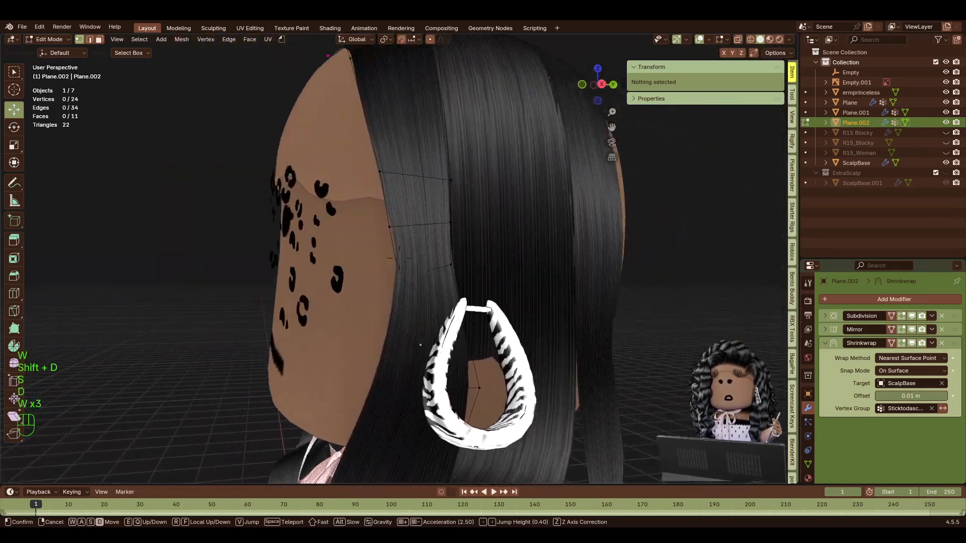
key("s")
left_click(399, 259)
Select the two front-edge vertices beside the jaw and move them backward along Y.
key("a")
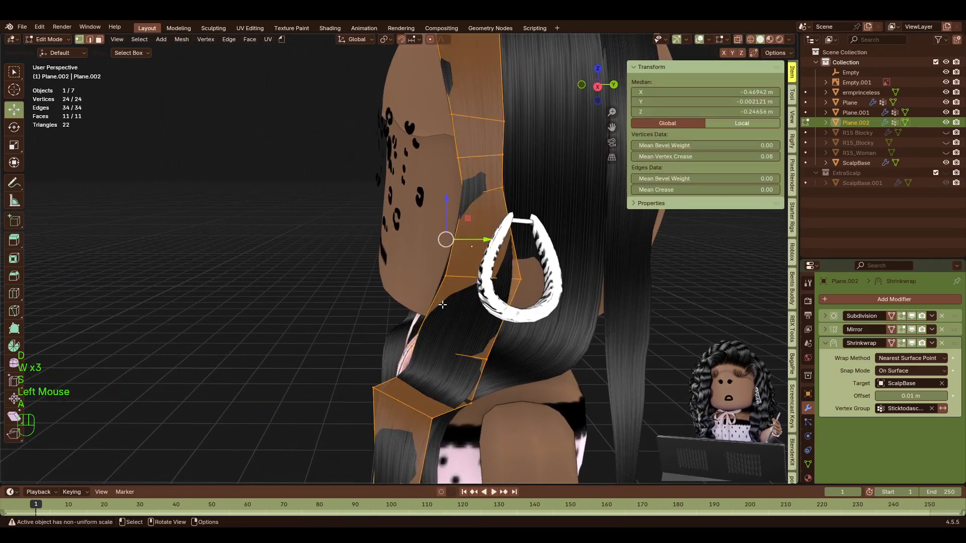
left_click(446, 277)
left_click(422, 338, "shift")
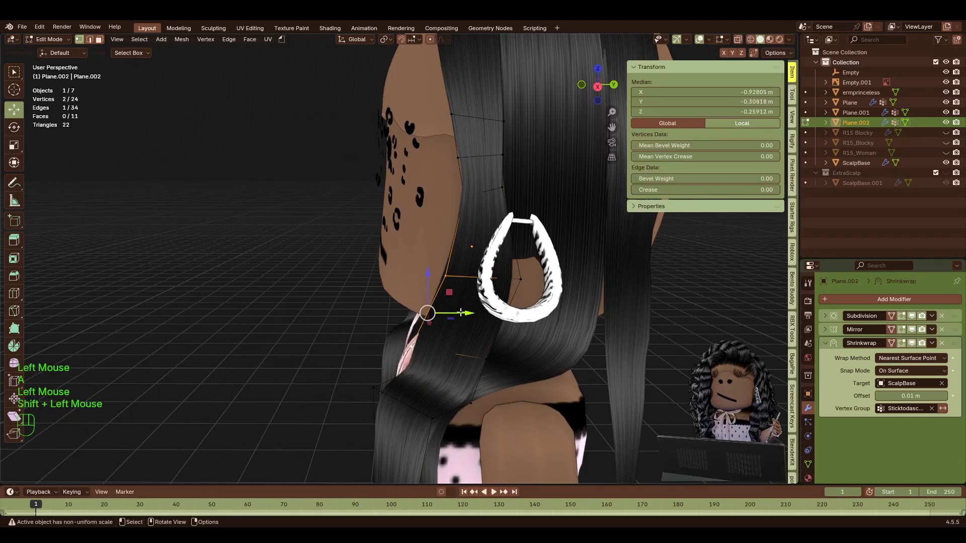
left_click_drag(467, 313, 480, 317)
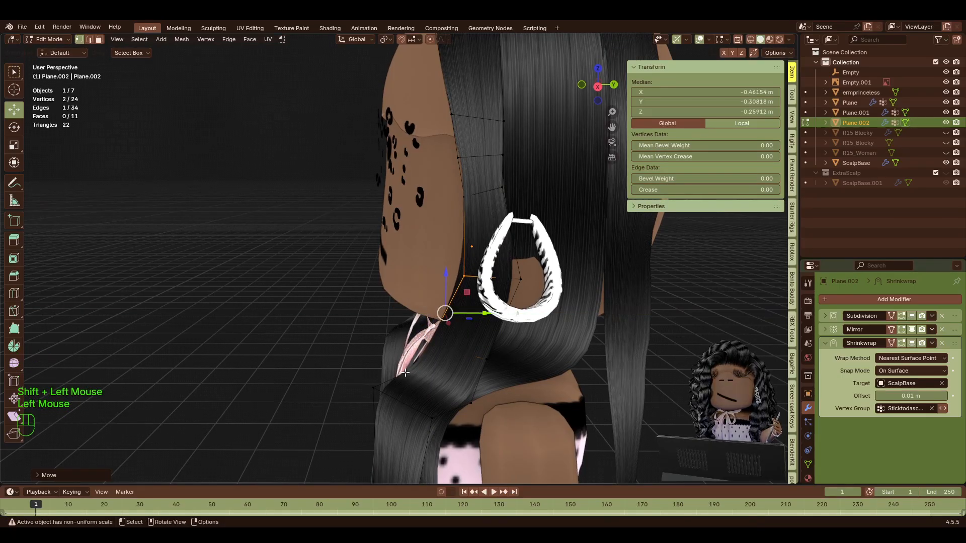
Switch editing to the neighbouring strand Plane and back to Plane.002, and move its front-edge vertices beside the face slightly forward.
key("alt+q")
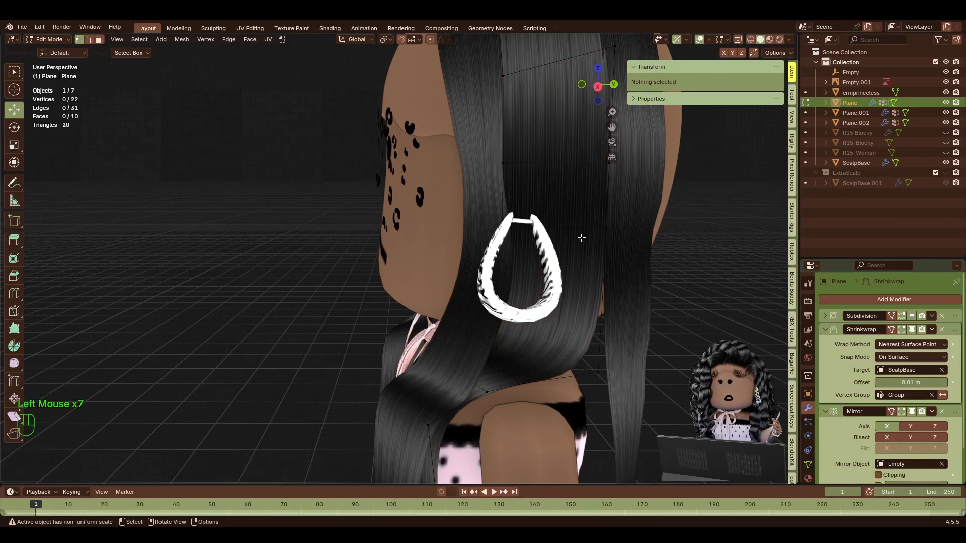
key("alt+q")
left_click(464, 197)
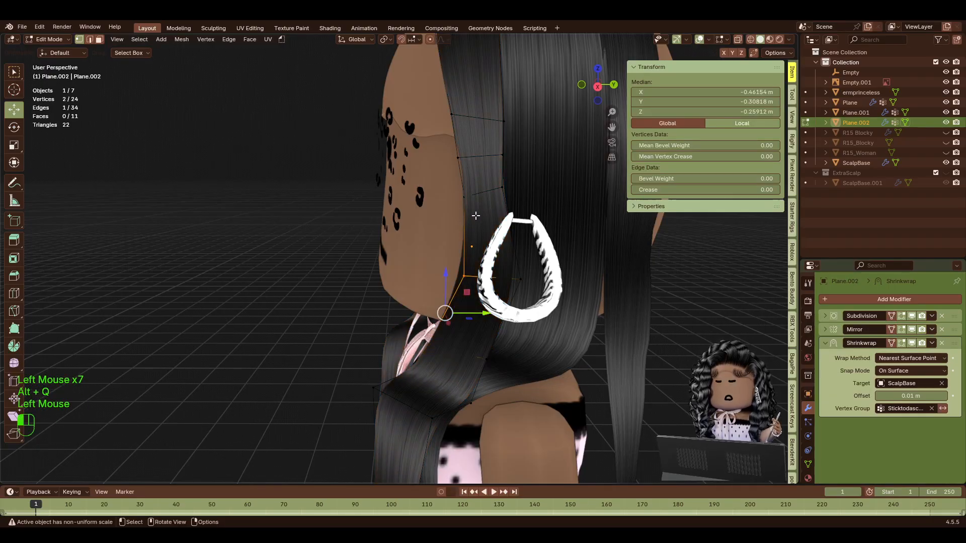
left_click_drag(495, 198, 489, 197)
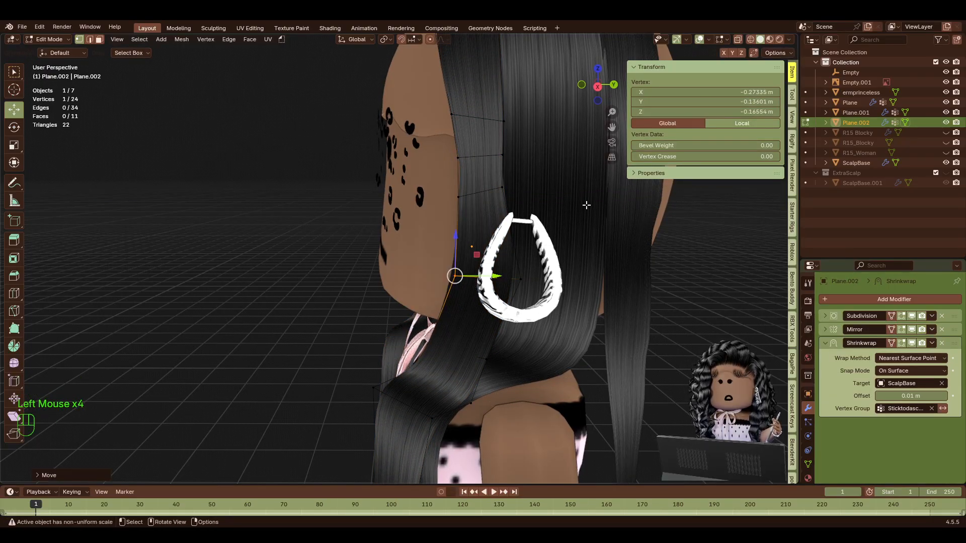
Examine the reshaped front strand from the side and from the front of the avatar.
key("shift+f")
key("d")
left_click(536, 114)
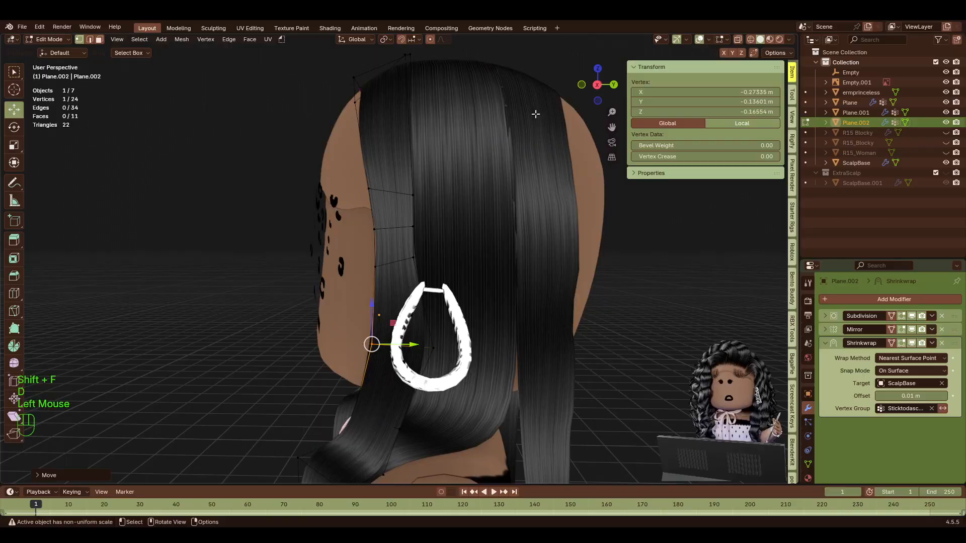
key("shift+f")
key("a")
key("a")
key("a")
key("a")
key("a")
key("a")
key("a")
key("a")
key("a")
key("a")
key("a")
key("s")
left_click(482, 121)
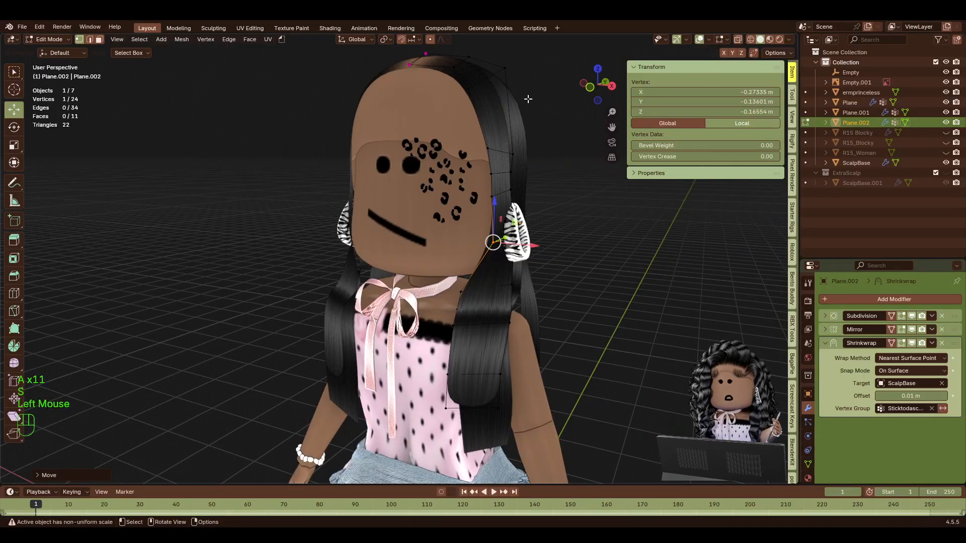
Unwrap the whole strand, check its UVs in the UV Editing workspace, and undo the unwrap.
key("a")
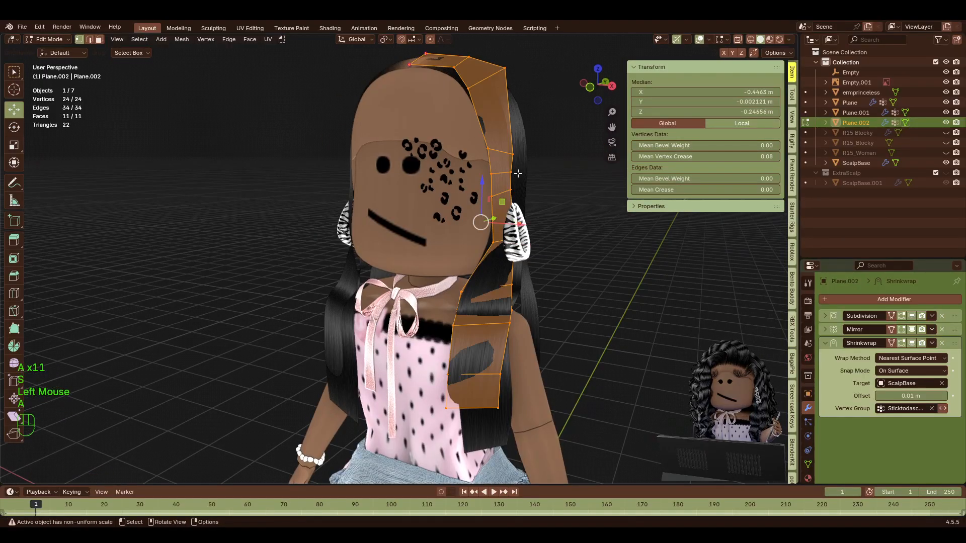
left_click(266, 39)
left_click(290, 51)
left_click(250, 28)
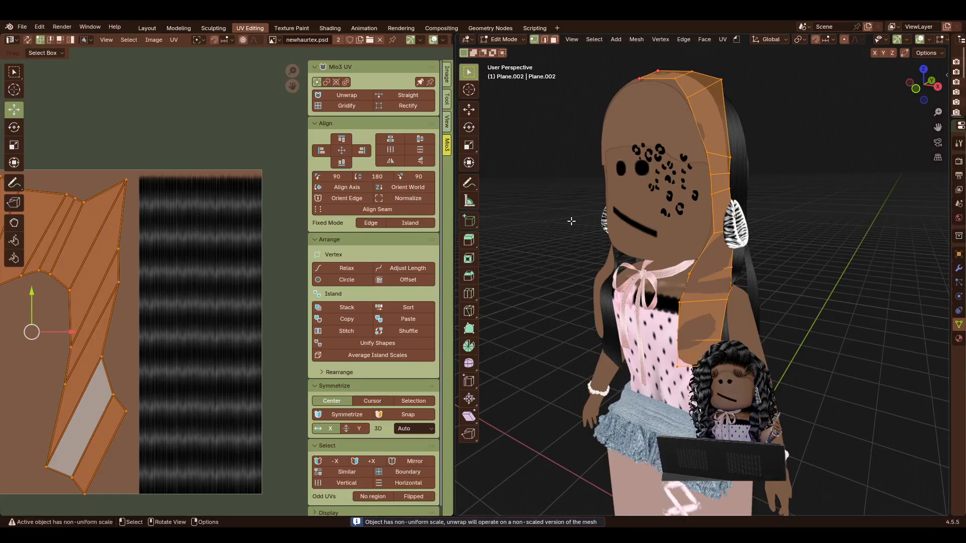
scroll(216, 281, "down", 2)
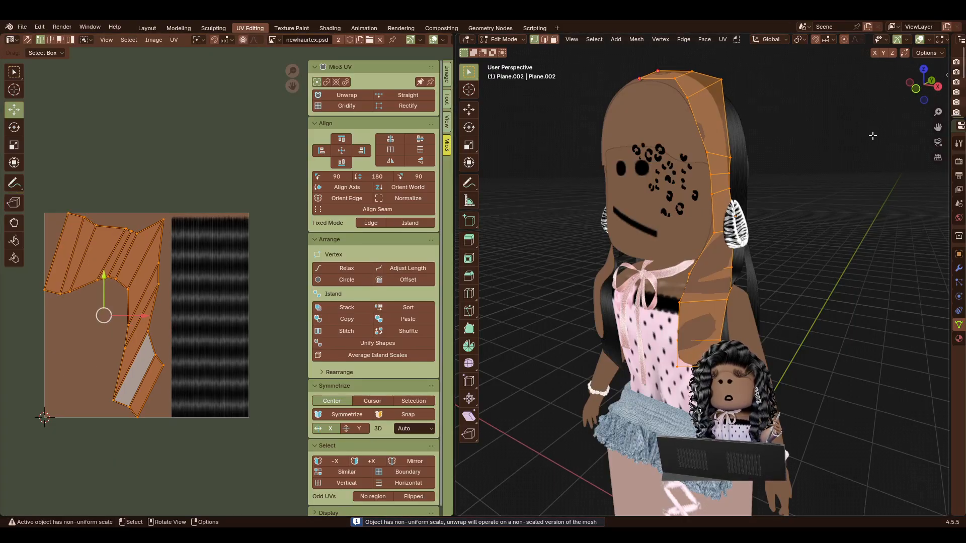
key("ctrl+z")
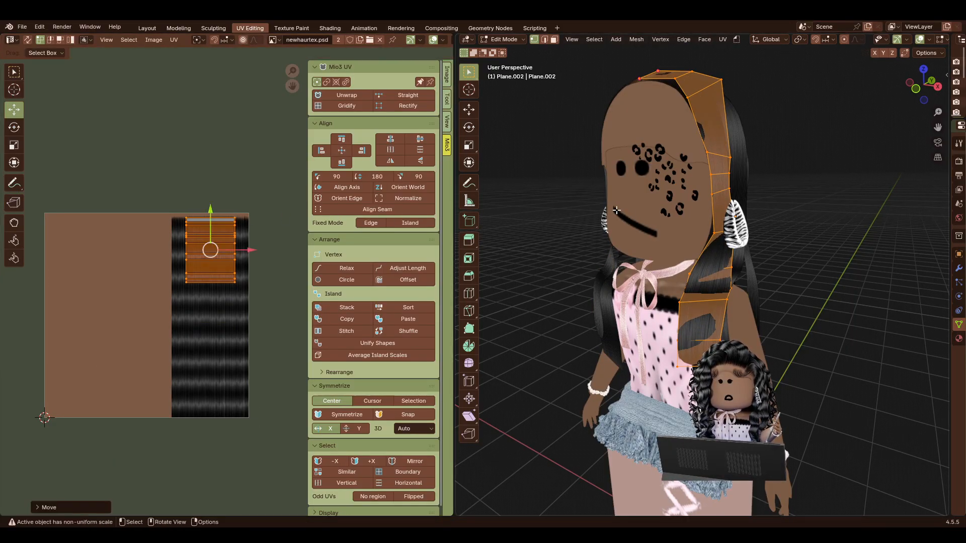
Turn off the viewport overlays and examine the strand's texture from the side up to the crown.
key("shift+grave")
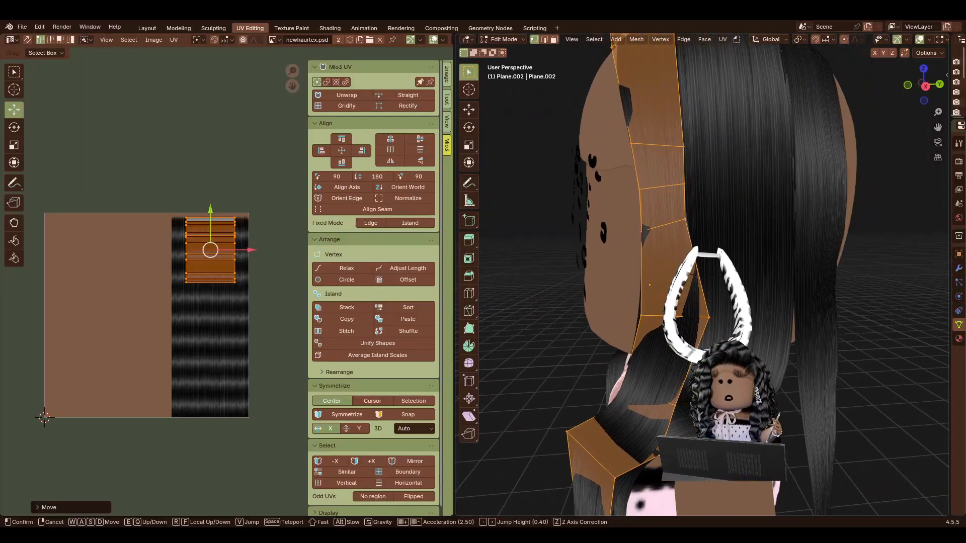
left_click(836, 160)
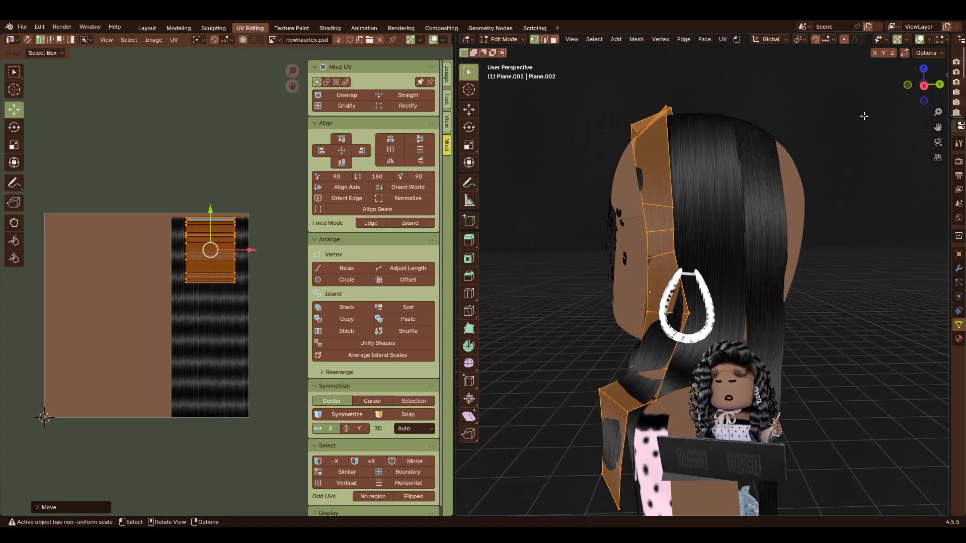
left_click(920, 40)
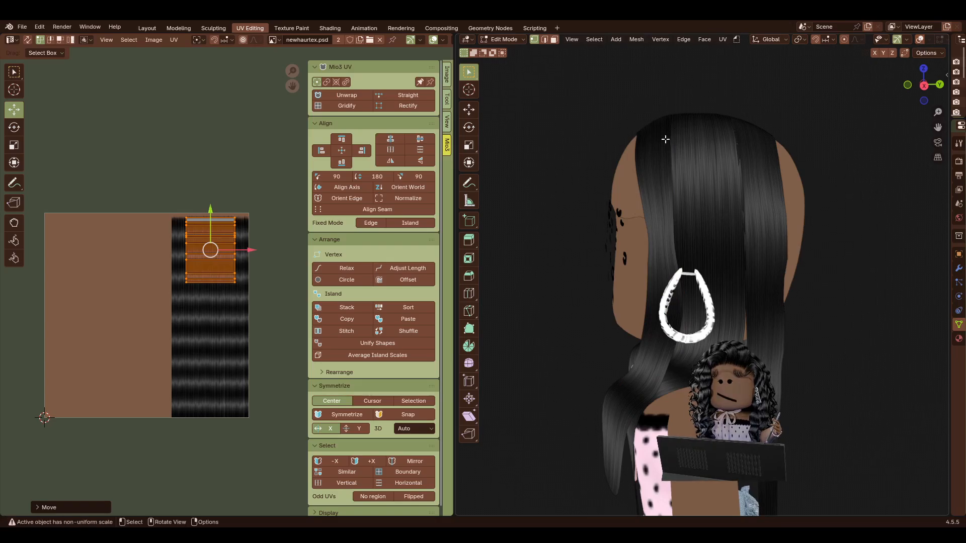
key("shift+grave")
key("w")
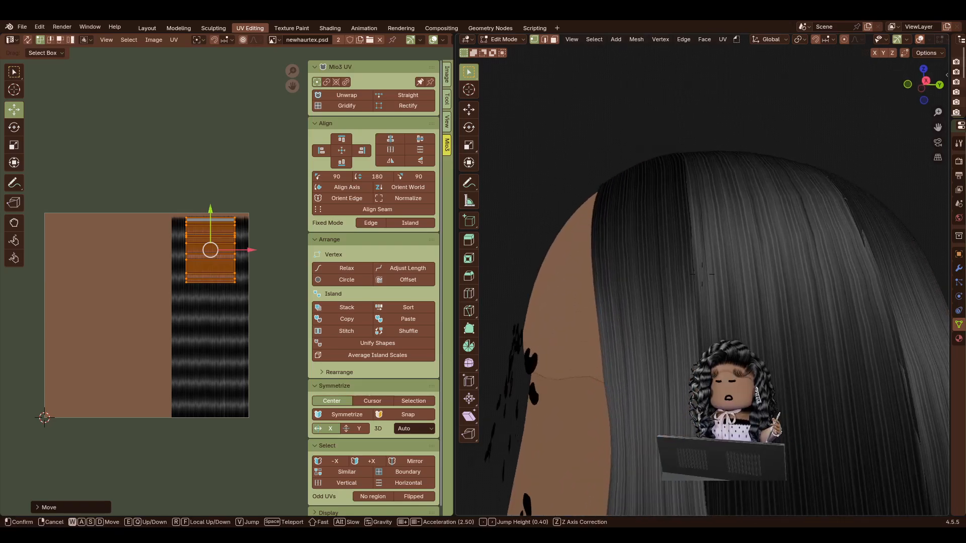
key("s")
key("w")
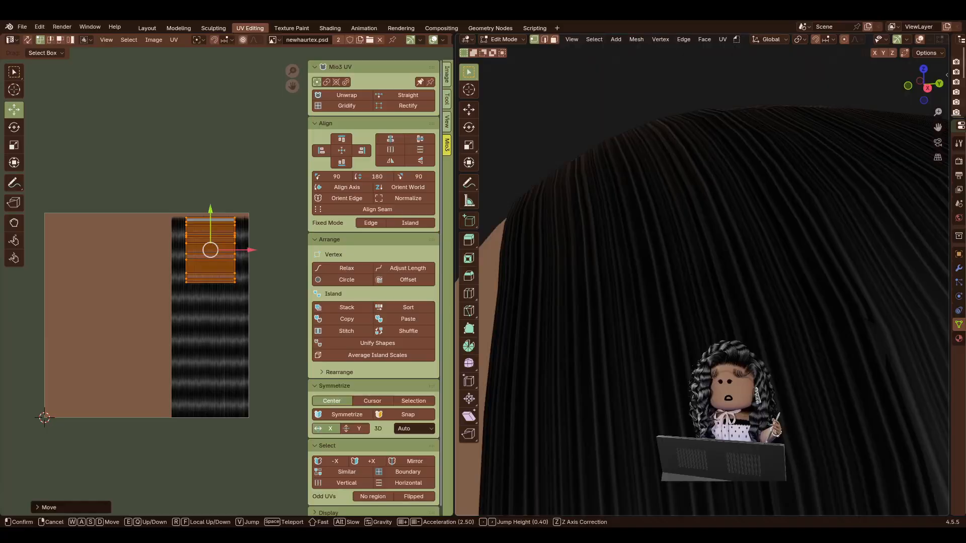
left_click(702, 275)
Move the front strand's whole UV island slightly upward on the hair texture.
scroll(225, 217, "up", 5)
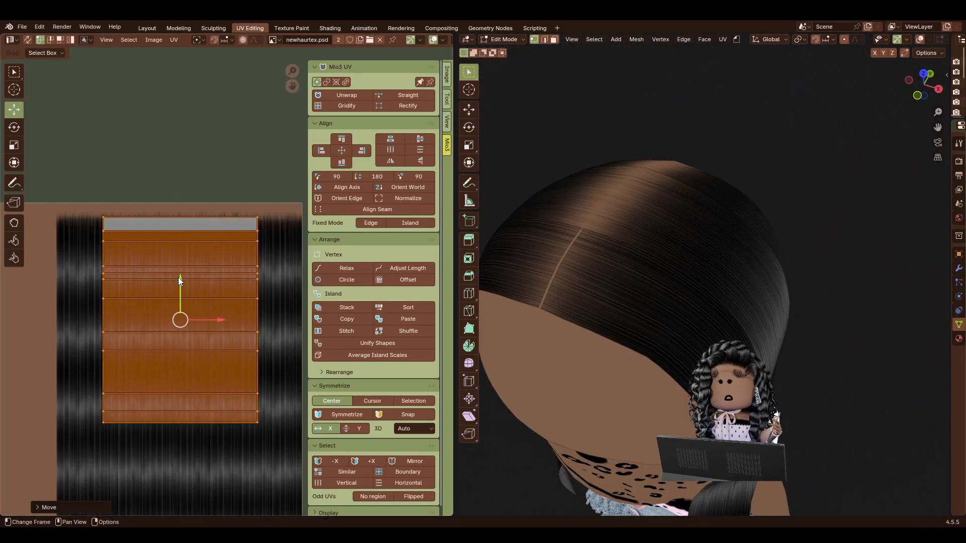
mouse_move(179, 280)
left_mouse_down()
mouse_move(174, 264)
mouse_move(179, 275)
left_mouse_up()
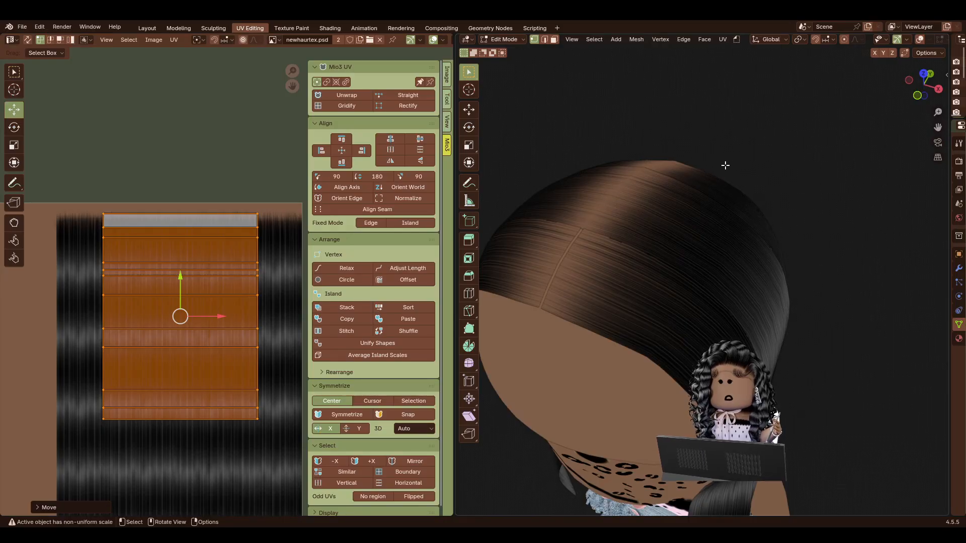
scroll(128, 125, "up", 5)
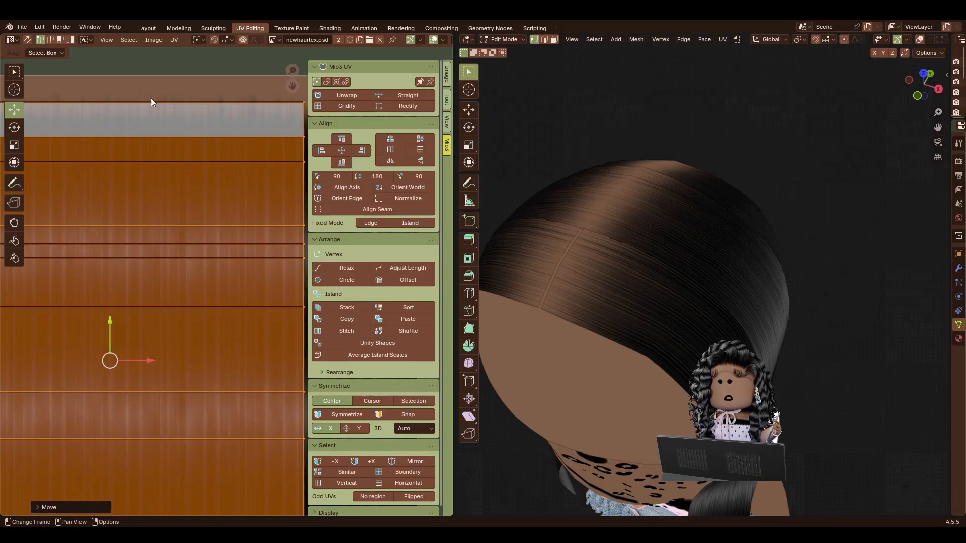
scroll(123, 312, "down", 4)
Lower the second UV edge row below the strand's root, and shift it down together with the row beneath it.
left_click(163, 135)
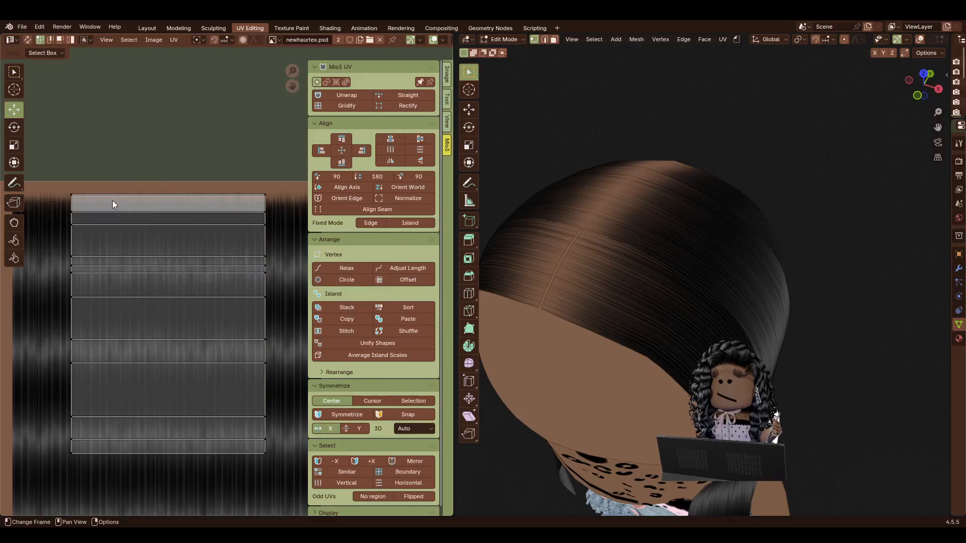
left_click(122, 215, "alt")
left_click_drag(170, 173, 172, 181)
left_click(172, 184)
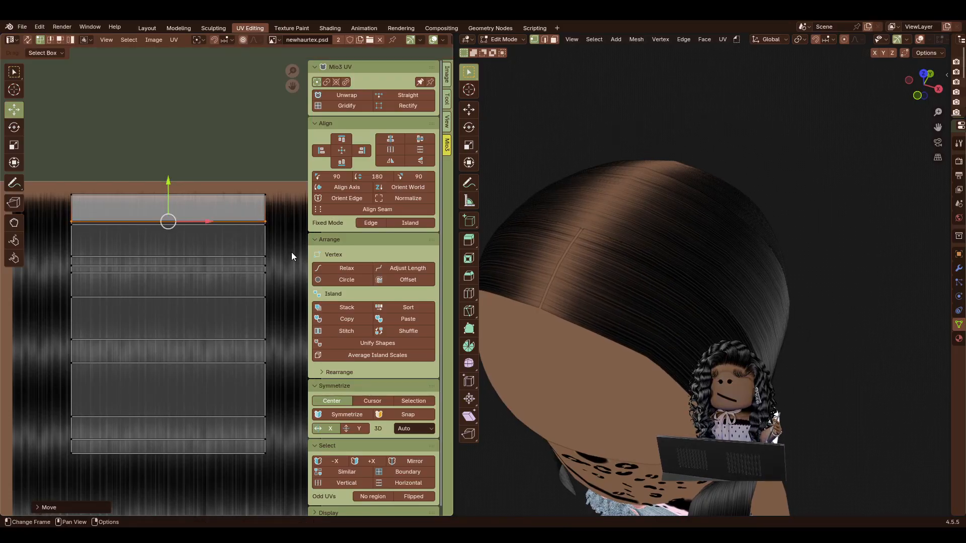
left_click_drag(291, 239, 40, 206)
left_click_drag(168, 189, 169, 198)
key("shift+grave")
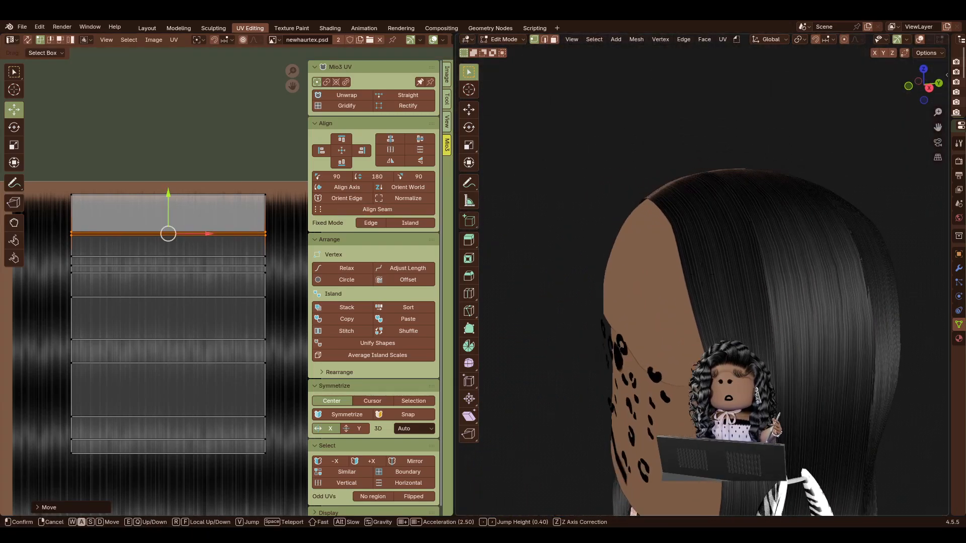
left_click(725, 248)
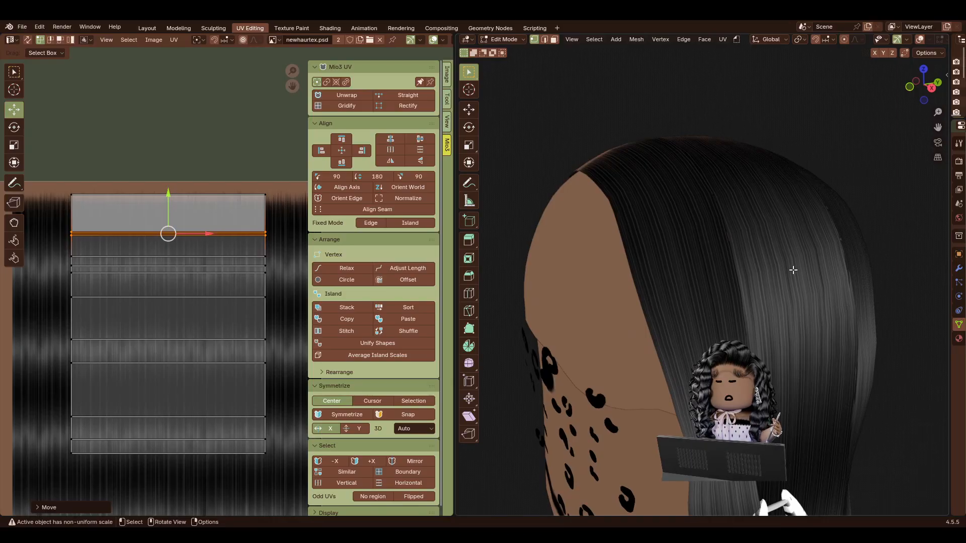
Move the closely spaced group of UV edge rows down the texture and slightly rescale it along Y.
left_click_drag(280, 289, 66, 253)
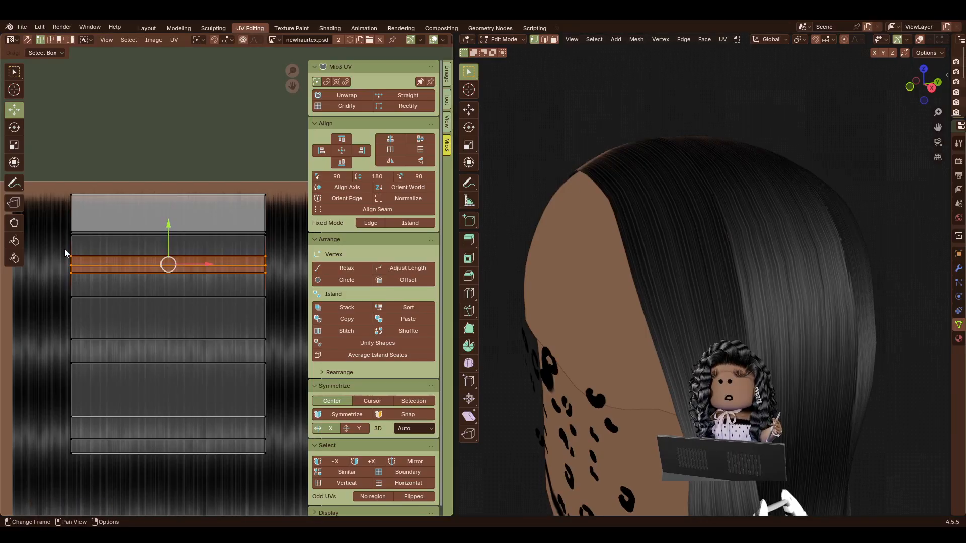
left_click_drag(169, 233, 26, 259)
left_click_drag(165, 258, 168, 272)
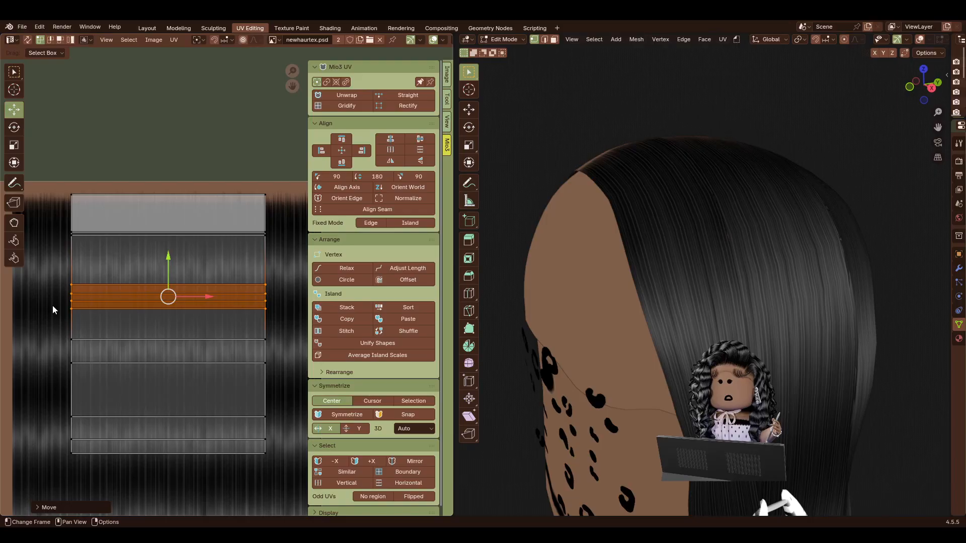
key("s")
key("y")
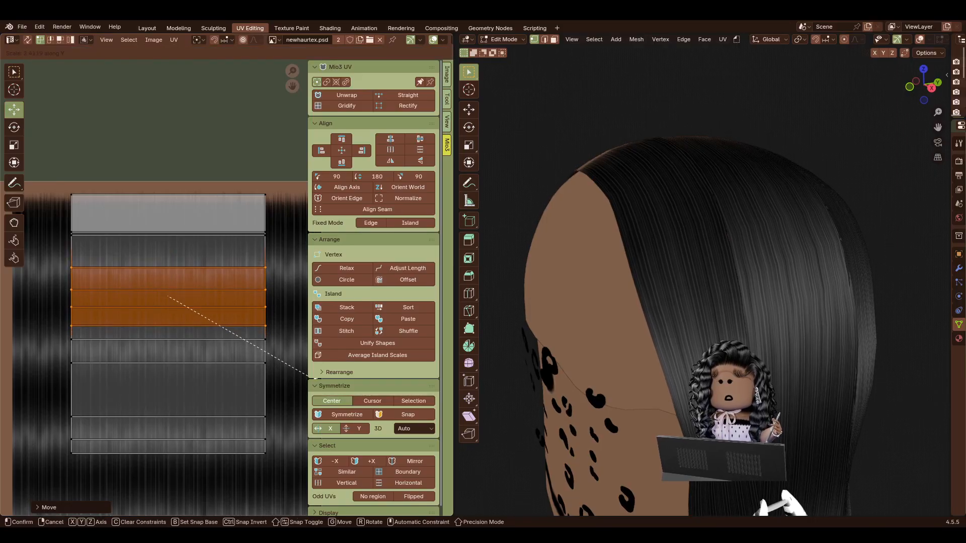
left_click(237, 324)
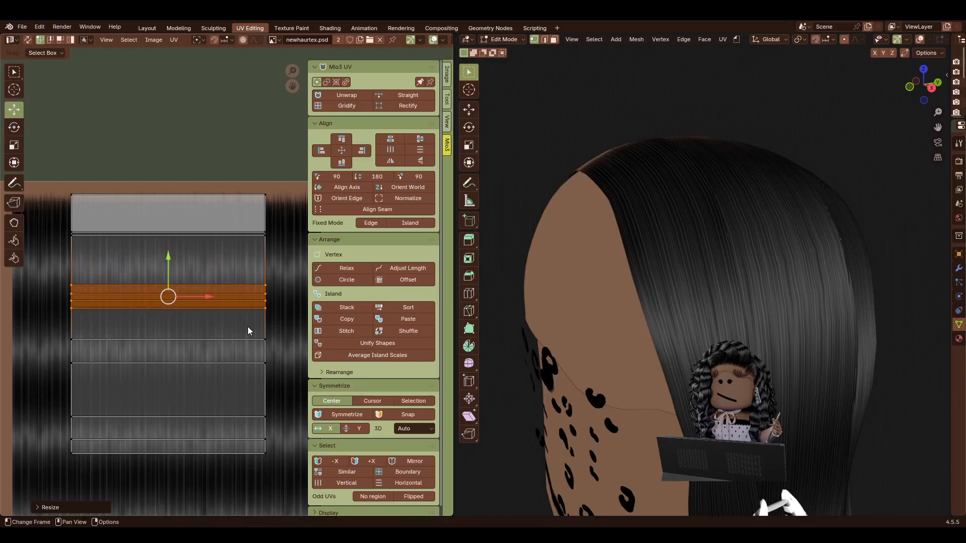
key("shift+grave")
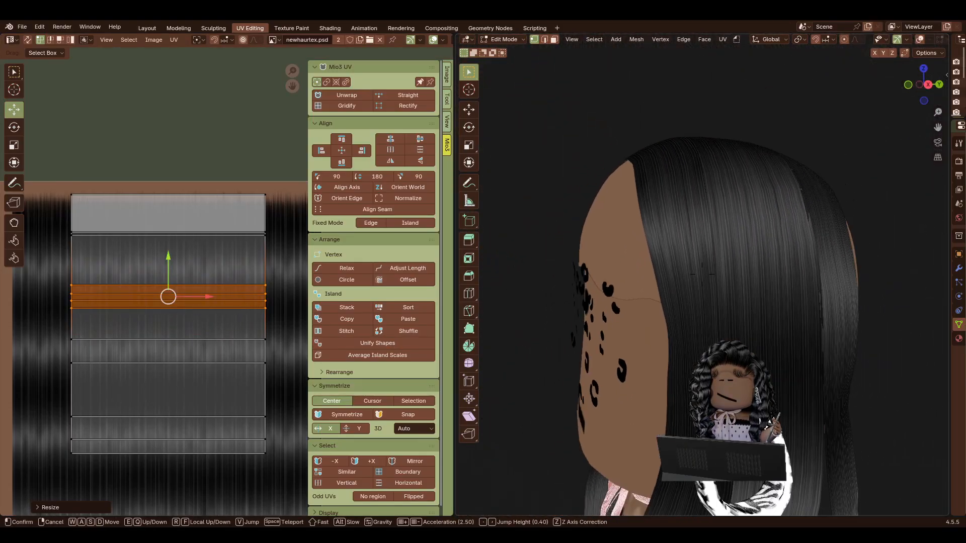
left_click(653, 338)
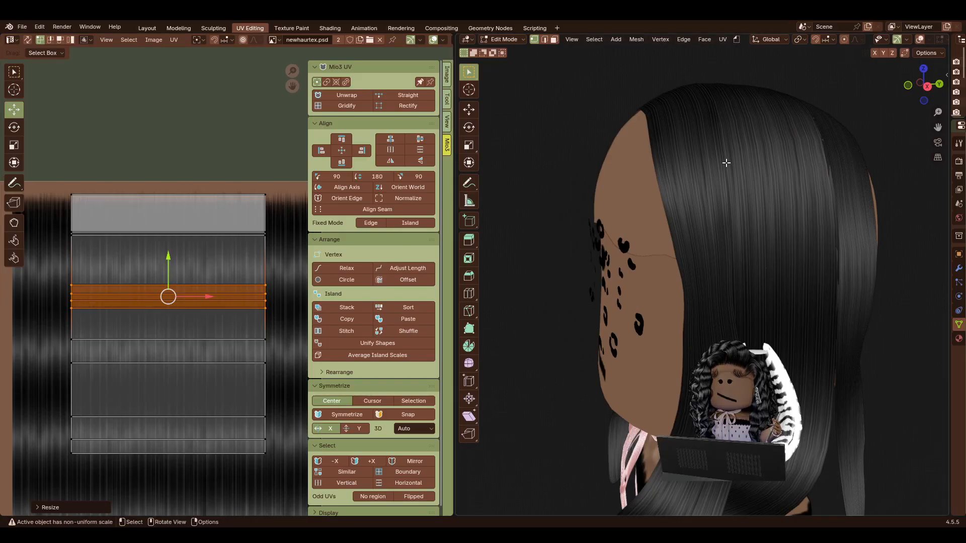
Move the two UV edge rows below the closely spaced group down to stretch the faces above them.
left_click_drag(288, 376, 1, 323)
key("shift+grave")
key("s")
left_click(702, 275)
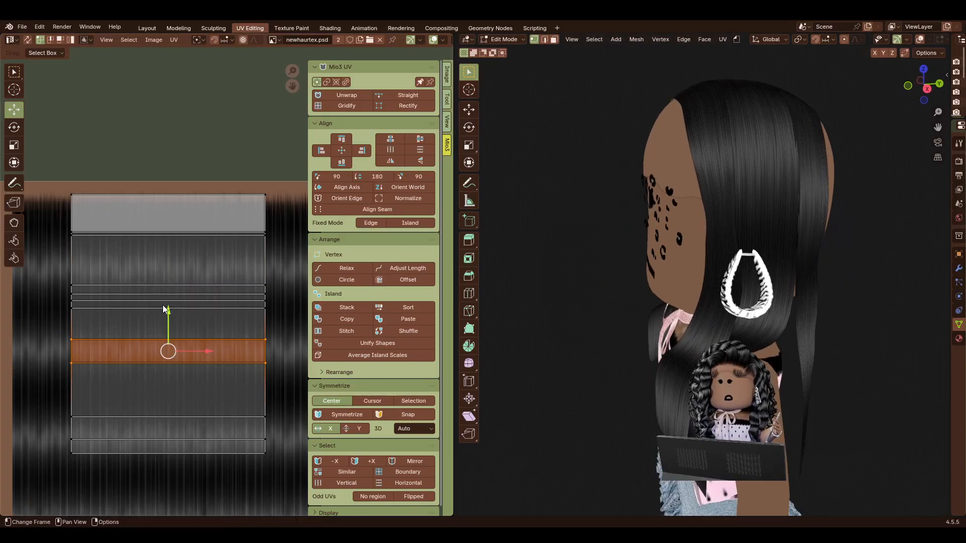
left_click_drag(173, 315, 185, 341)
Shift all the lower UV edge rows down together, and nudge the uppermost pair of them slightly further down.
middle_click_drag(218, 400, 219, 307)
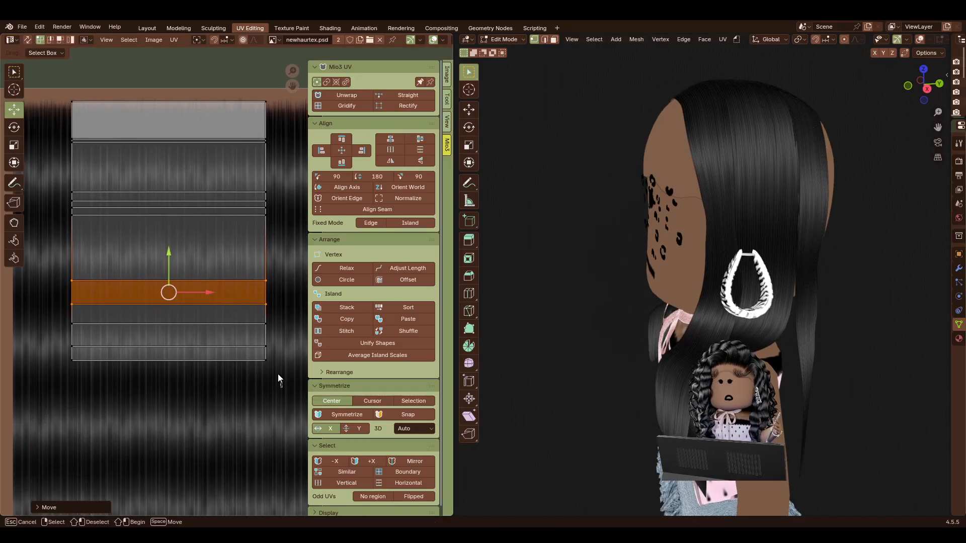
left_click_drag(282, 388, 31, 261)
left_click_drag(168, 274, 174, 303)
left_click_drag(282, 344, 37, 292)
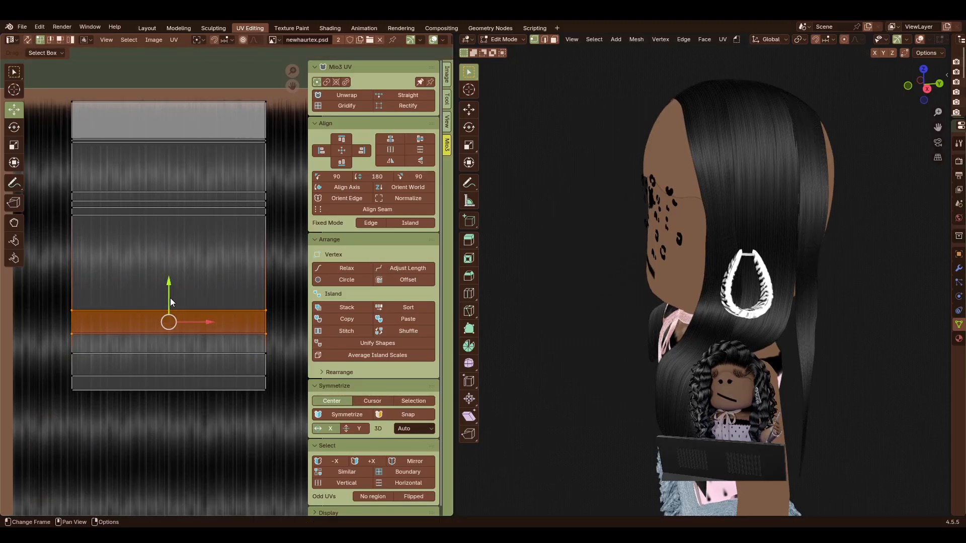
left_click_drag(171, 298, 170, 298)
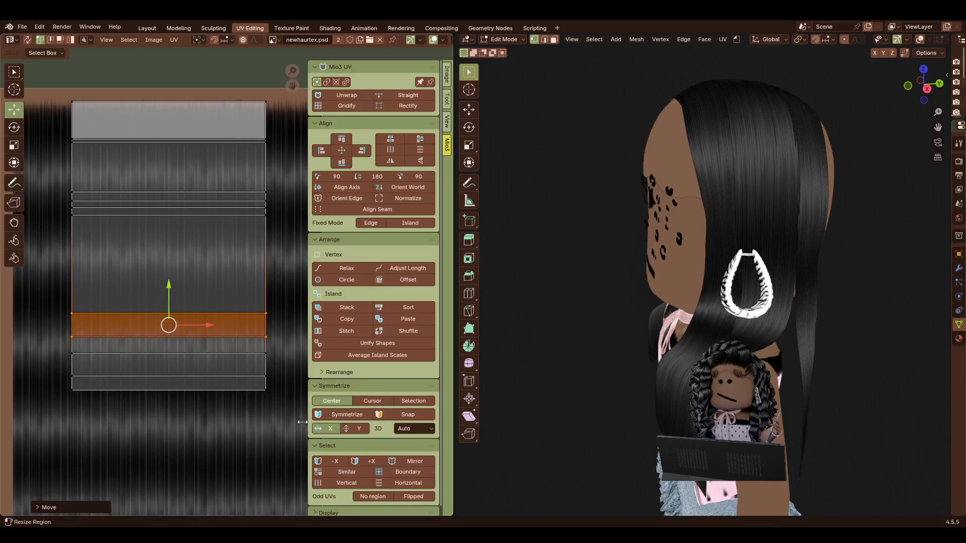
Try to lower the closely spaced group of UV edge rows and compress it along Y.
left_click_drag(285, 265, 105, 186)
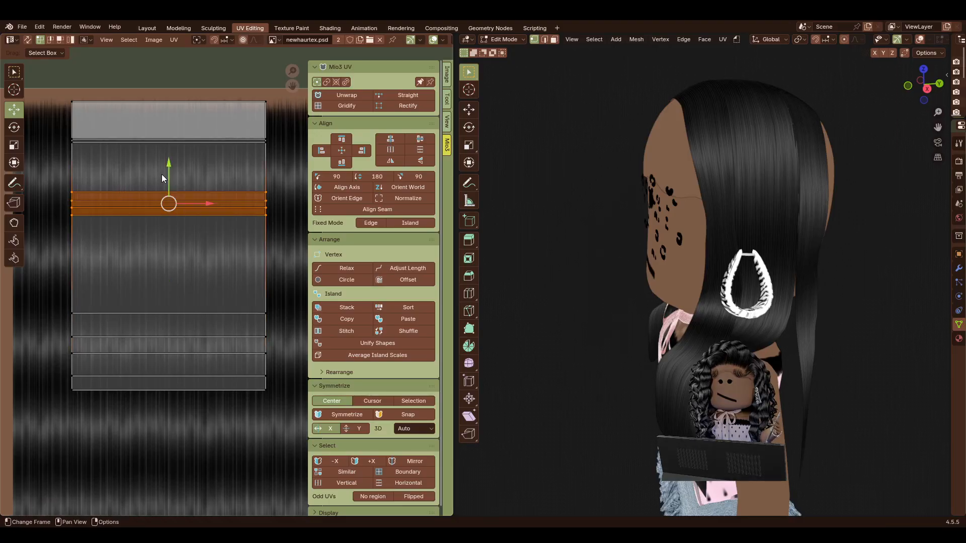
left_click_drag(161, 178, 174, 208)
key("s")
key("y")
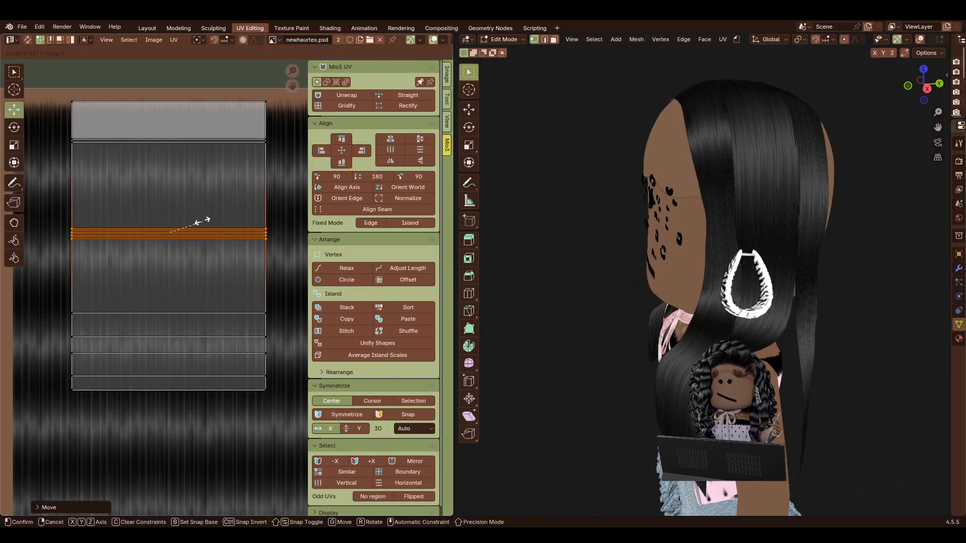
Reposition the closely spaced UV rows and move the single edge row above them up toward the root.
key("g")
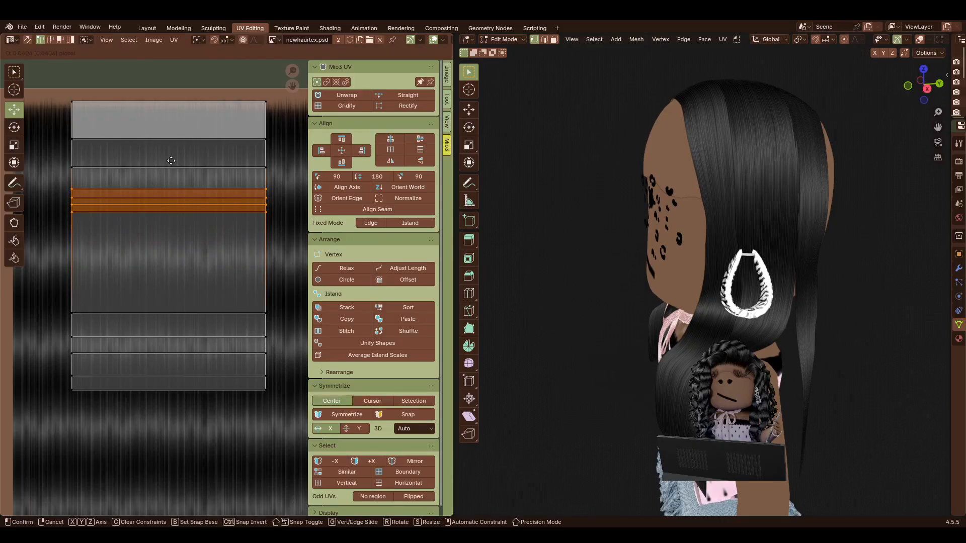
left_click(171, 166)
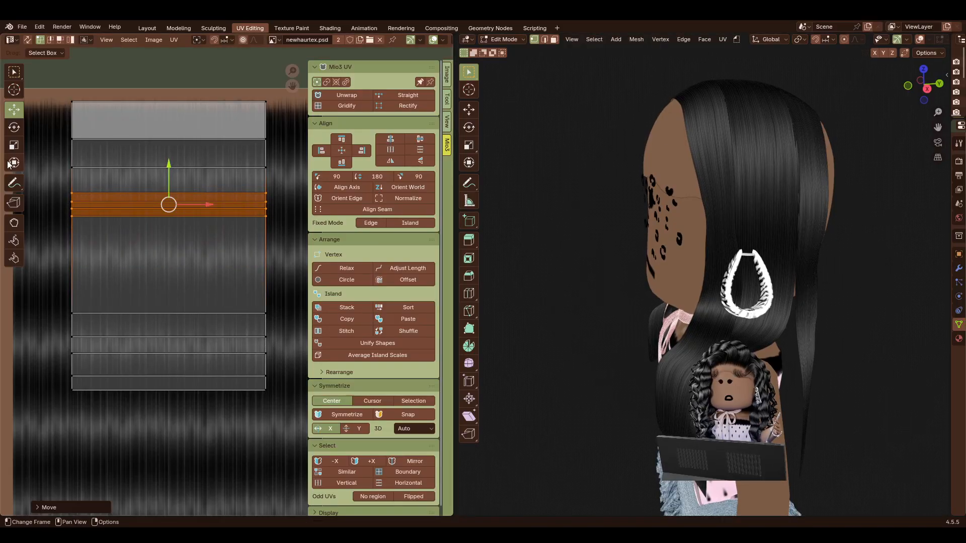
left_click(148, 164)
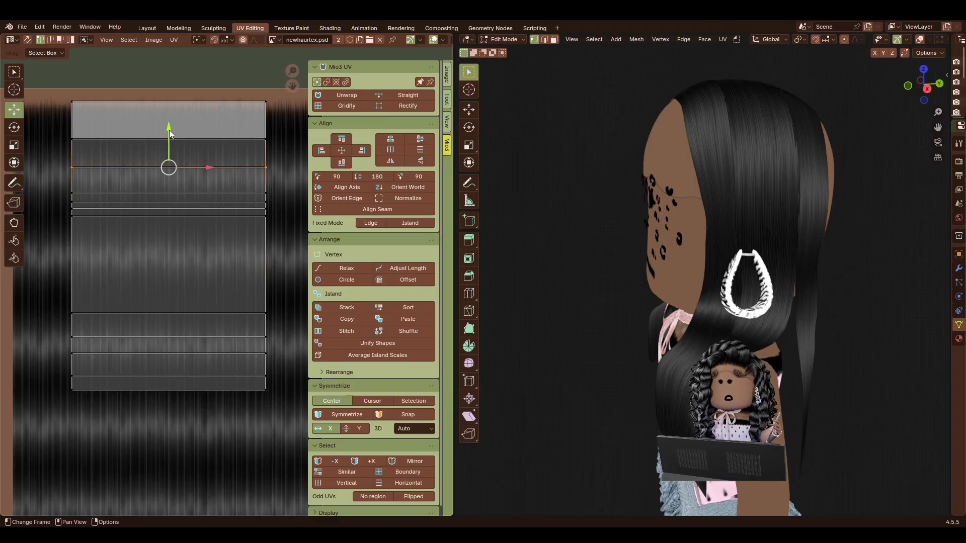
key("g")
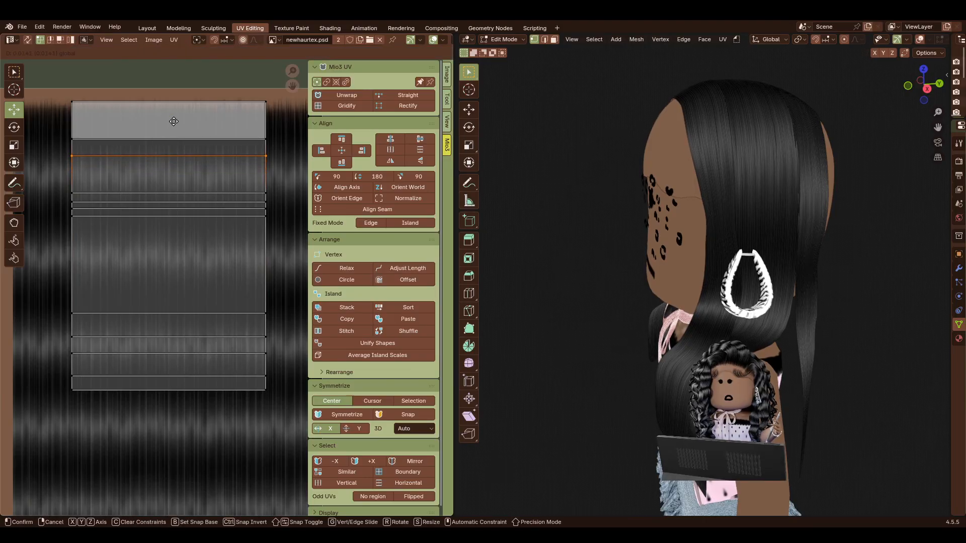
left_click(174, 121)
Select the pair of UV edge rows below the long middle face, adjust its Y scale, and move it up.
left_click_drag(282, 336, 44, 295)
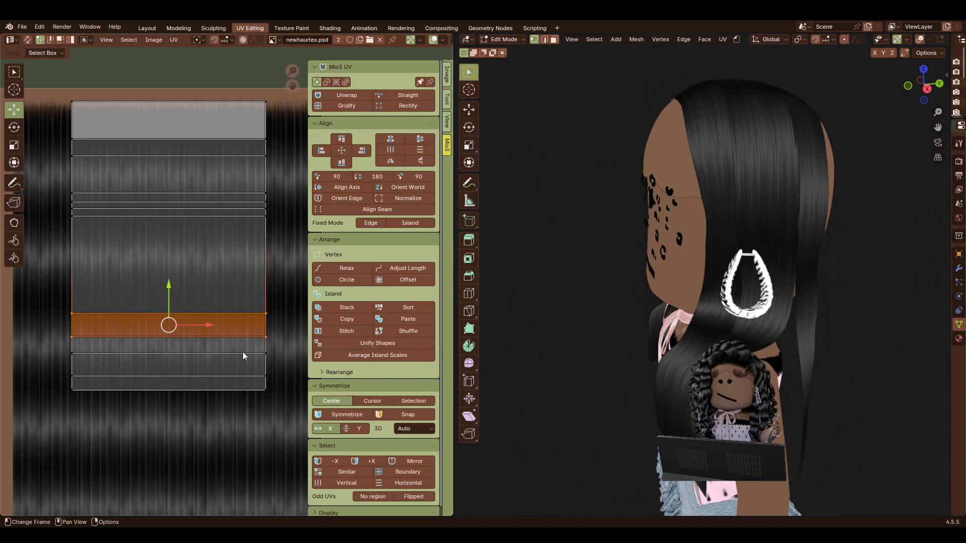
key("s")
key("y")
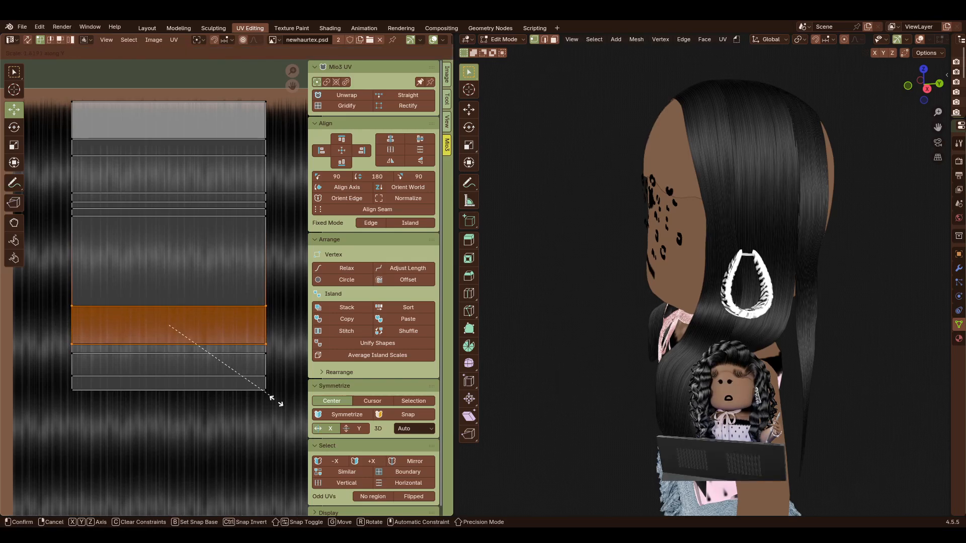
left_click(239, 358)
mouse_move(170, 289)
left_mouse_down()
mouse_move(170, 252)
mouse_move(171, 273)
left_mouse_up()
left_click(284, 253)
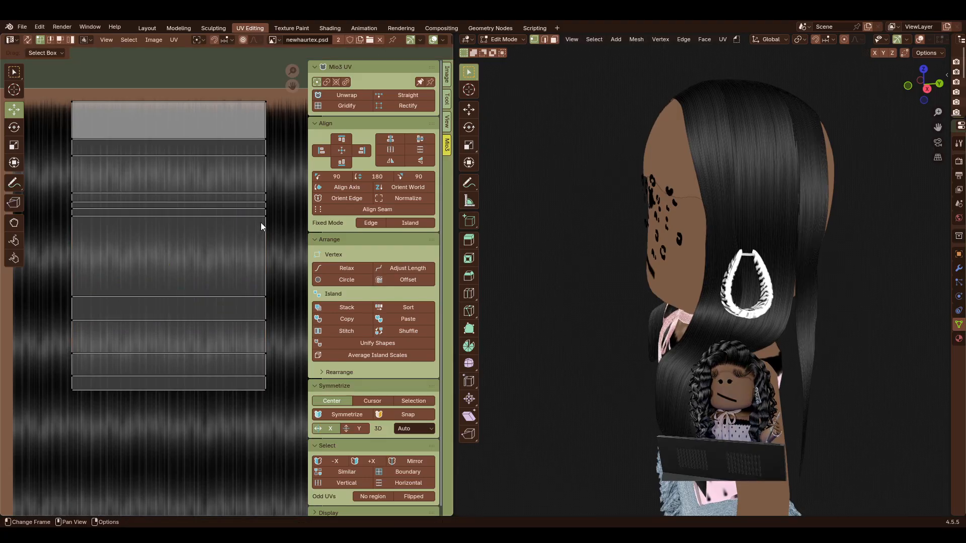
Lower the bottom row of the closely spaced UV group, and raise the next edge row beneath it slightly.
left_click(249, 218)
left_click_drag(168, 186, 173, 219)
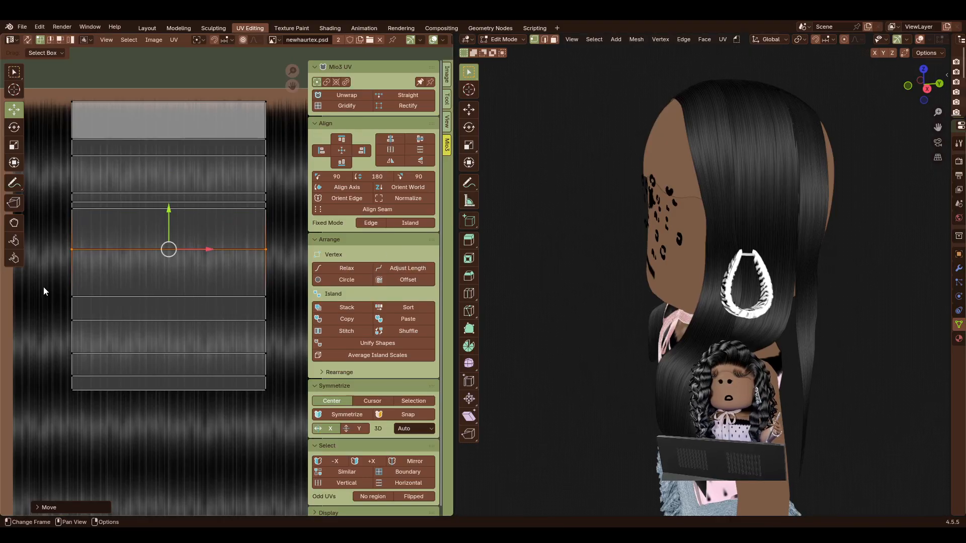
left_click(160, 299)
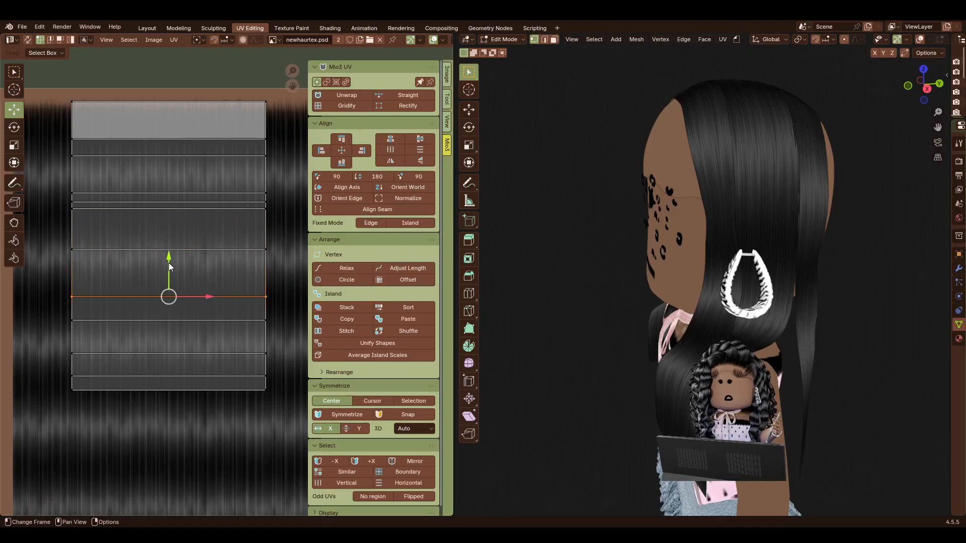
left_click_drag(169, 267, 169, 255)
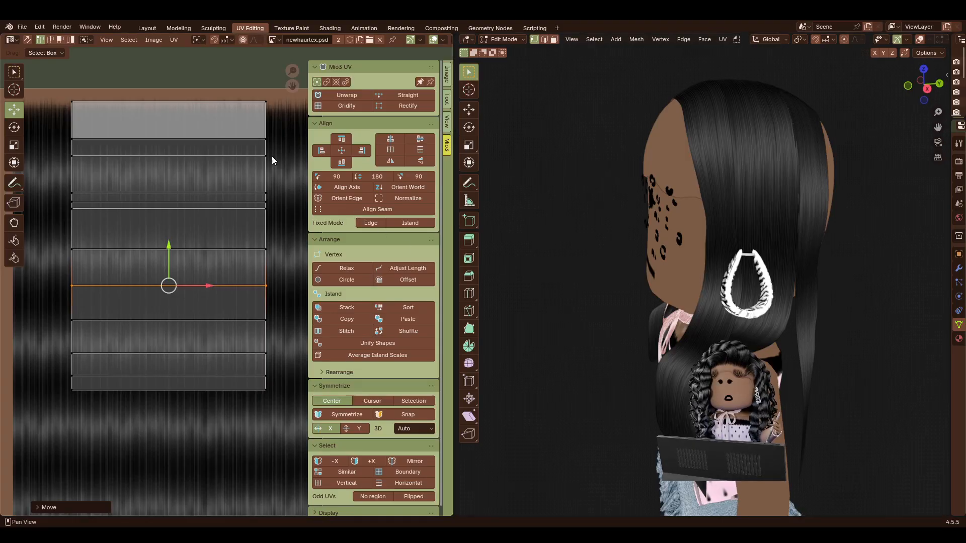
Examine the retextured strand on the avatar in the Layout workspace, and return to the UV Editing workspace.
left_click(147, 29)
left_click(567, 279)
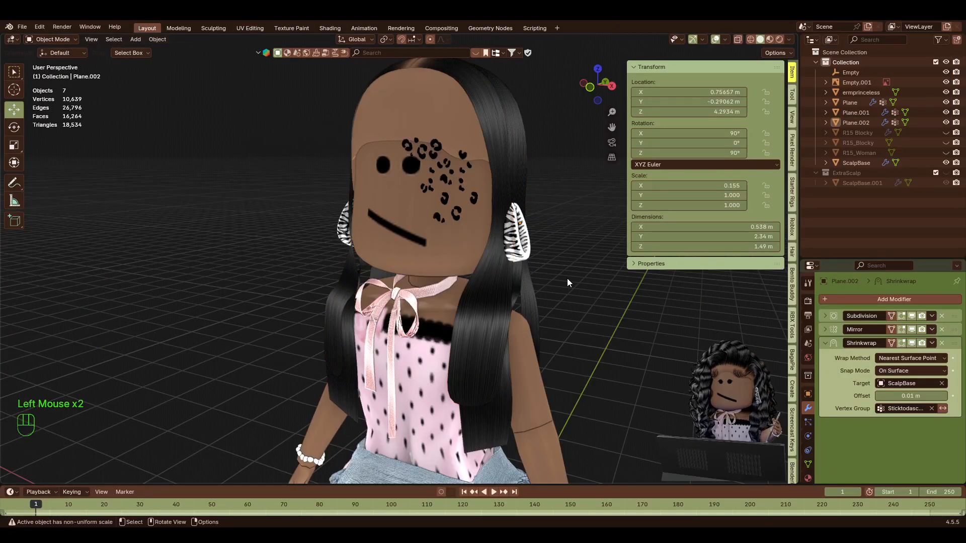
key("shift+f")
key("d")
key("w")
left_click(424, 230)
key("w")
key("w")
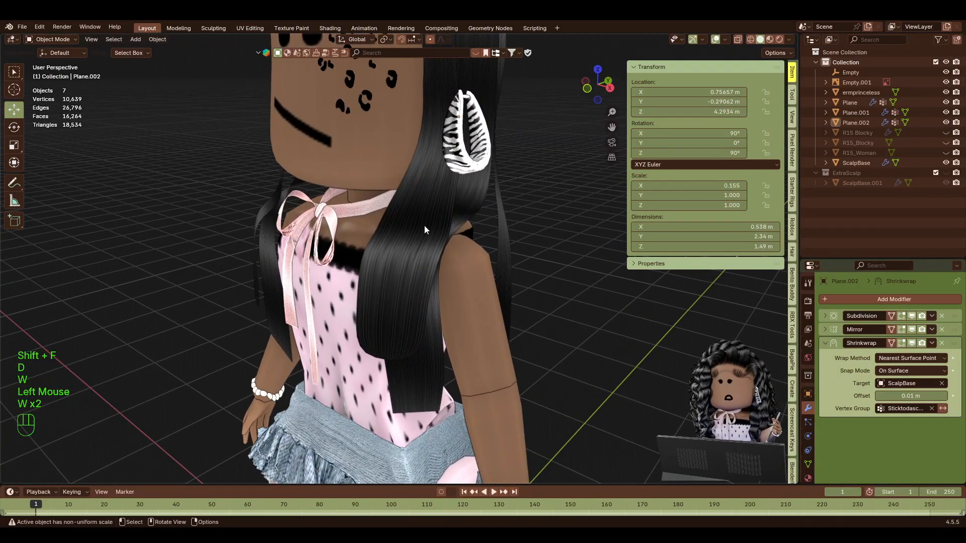
left_click(244, 28)
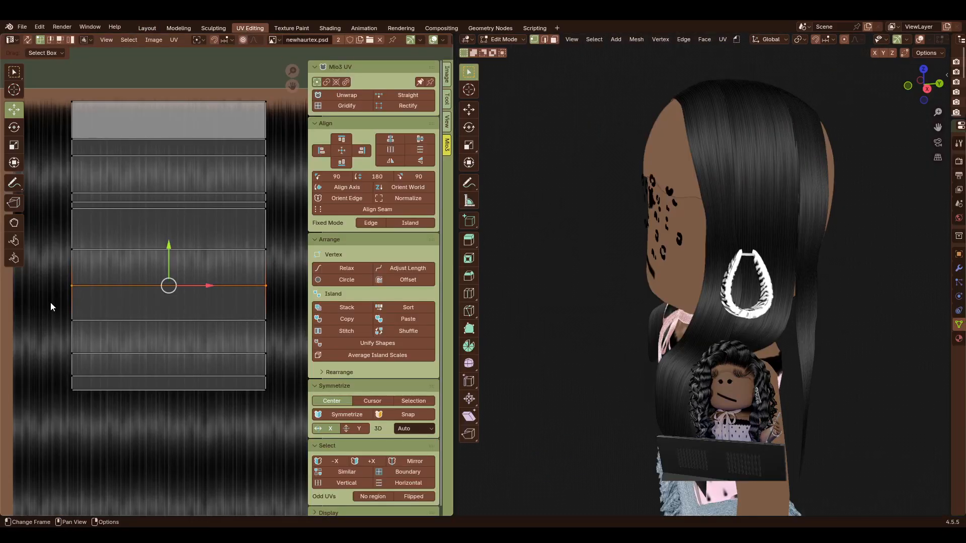
Raise the third UV edge row from the bottom slightly and lower the row directly above it to form a narrow pair.
left_click_drag(276, 371, 39, 337)
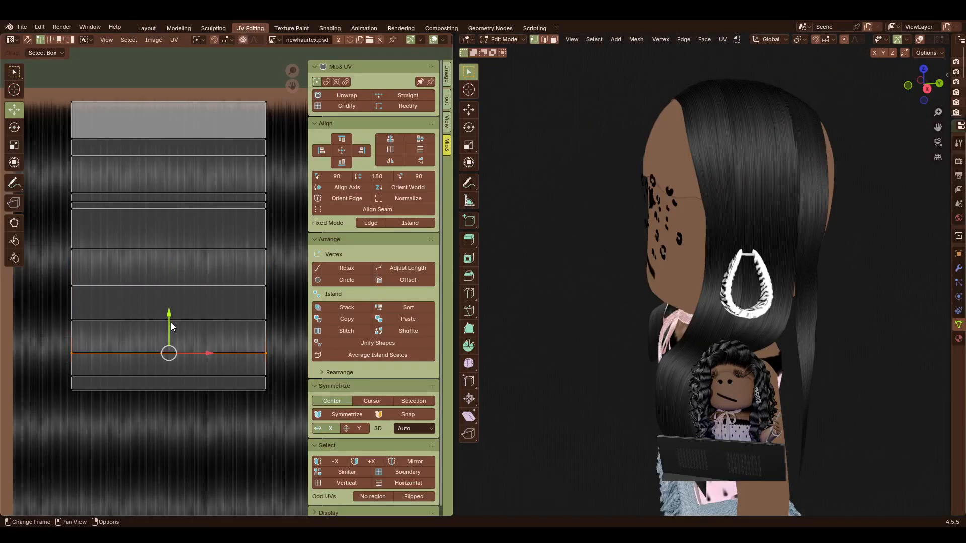
key("g")
left_click(171, 306)
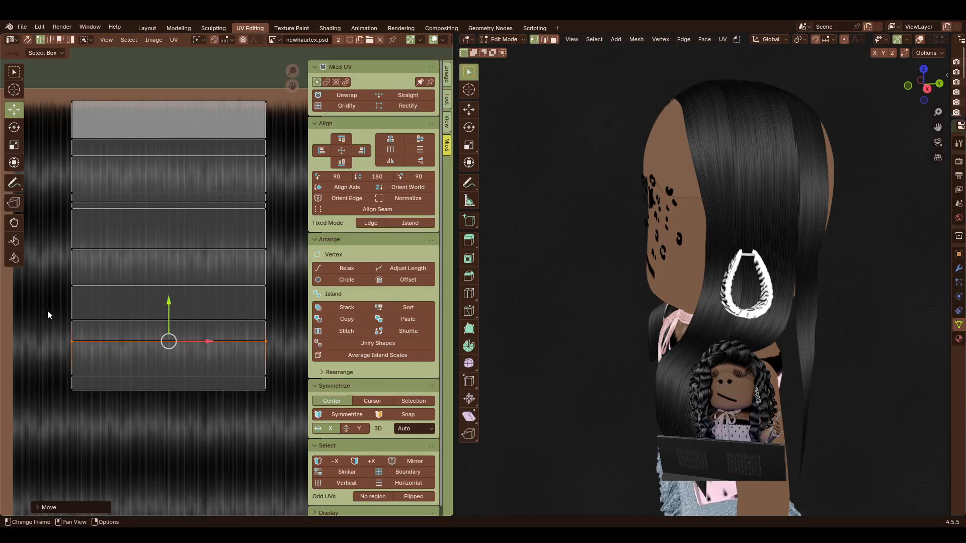
left_click_drag(48, 310, 285, 332)
key("g")
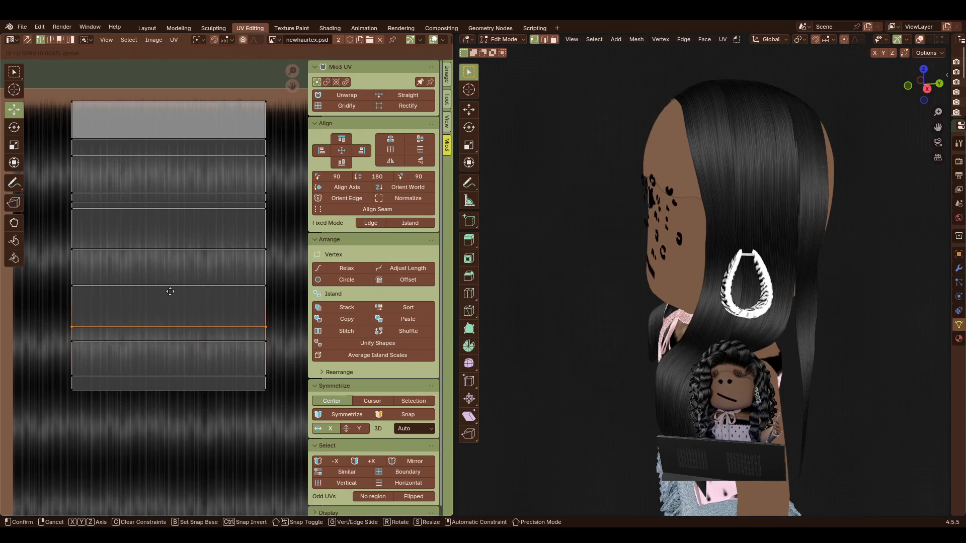
left_click(170, 297)
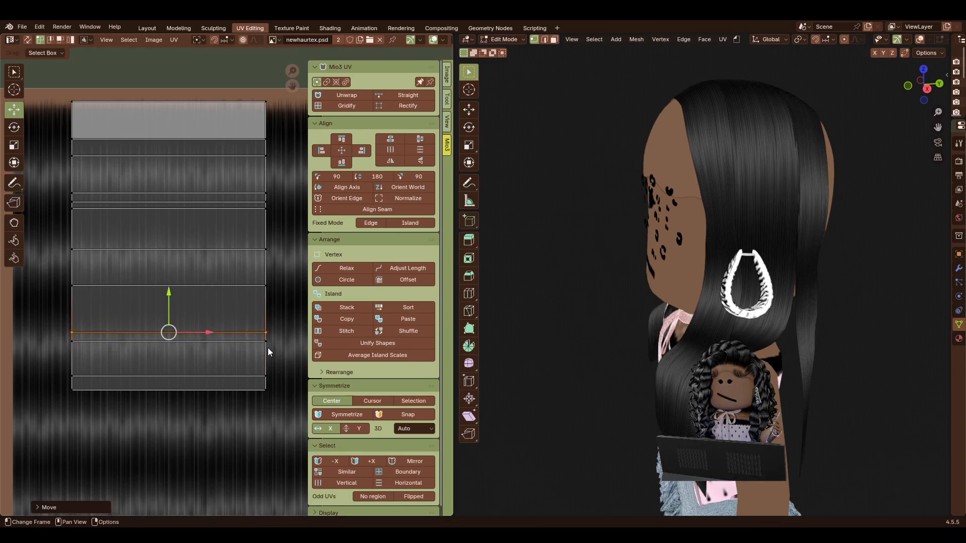
Select the narrow pair of lower UV edge rows, move it down, and widen its spacing by scaling along Y.
left_click_drag(295, 355, 67, 324)
key("g")
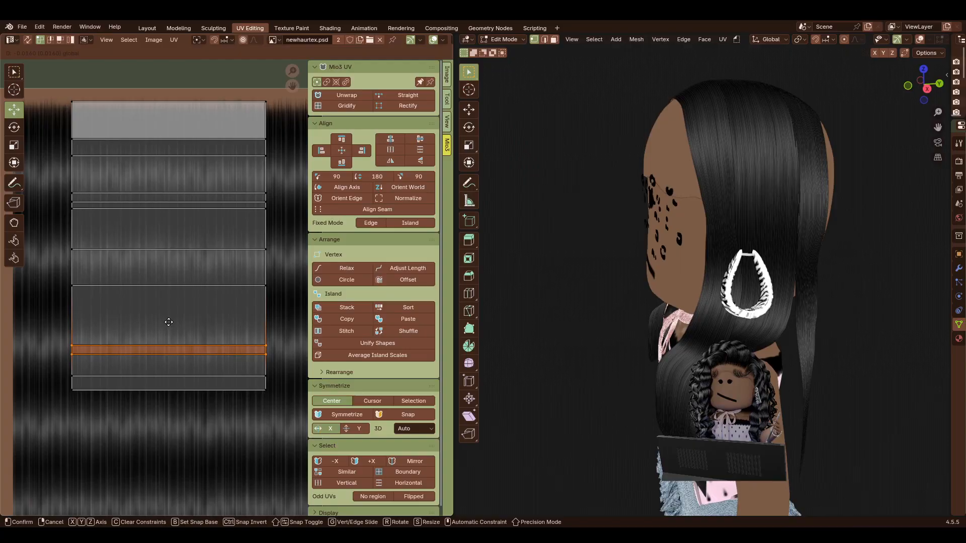
left_click(173, 318)
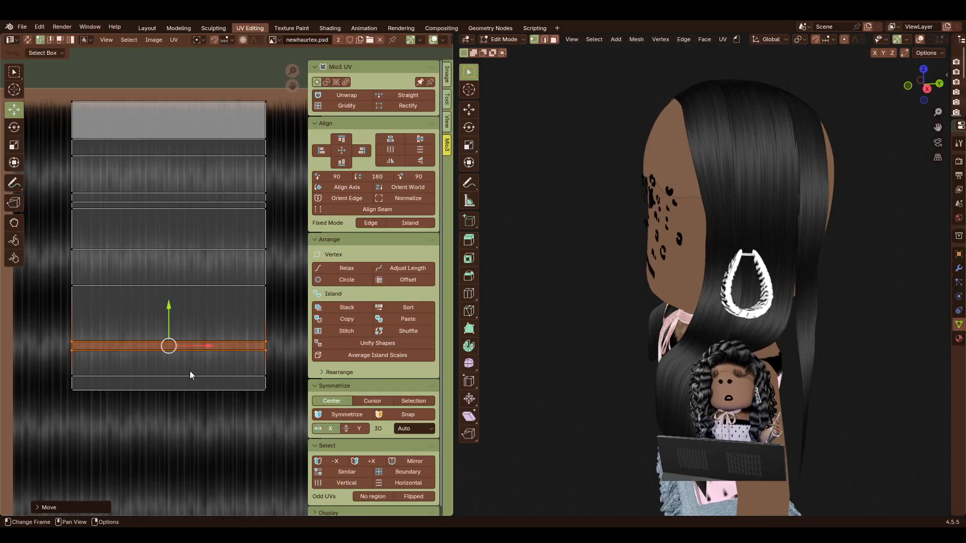
key("s")
key("y")
left_click(209, 398)
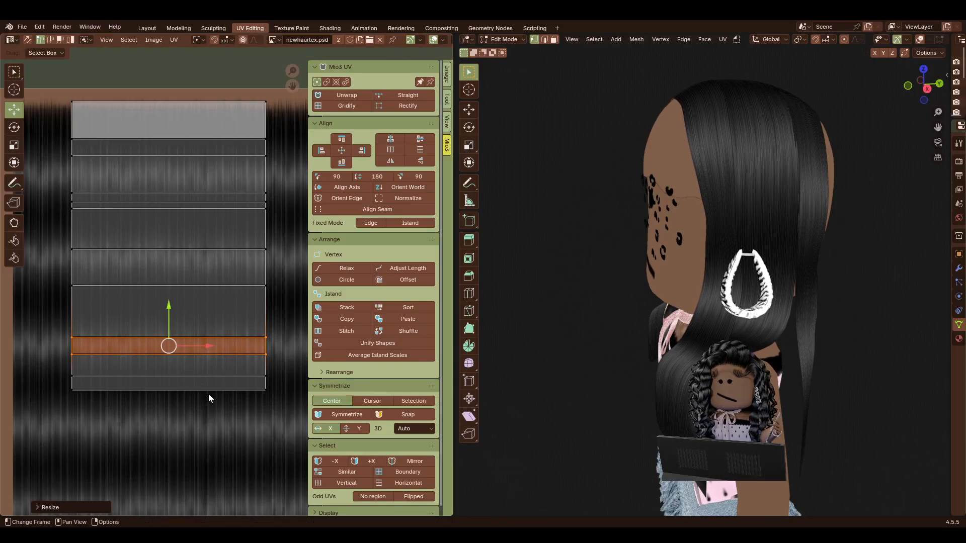
Lower the bottom UV edge row to lengthen the last face at the strand's tip, checking the strand in the Layout workspace.
left_click_drag(276, 416, 32, 385)
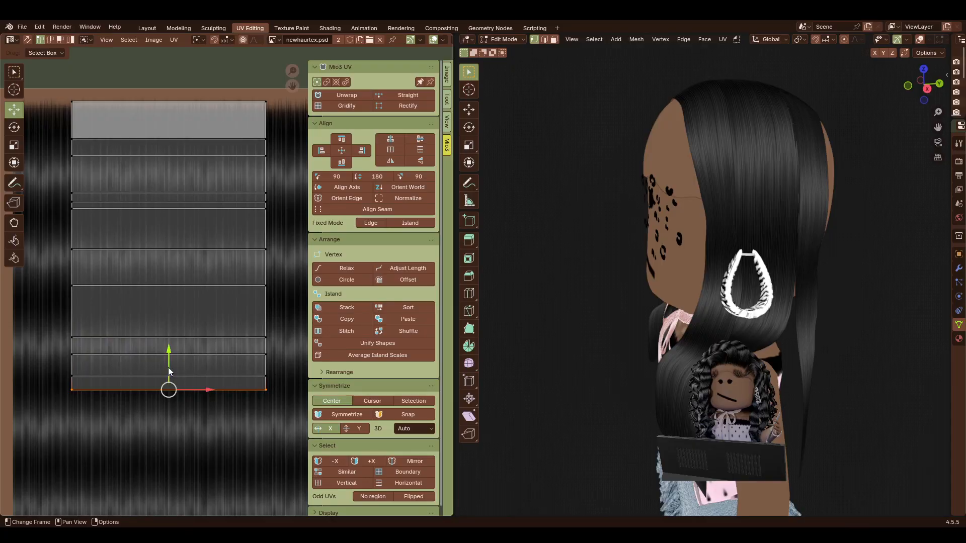
left_click(147, 28)
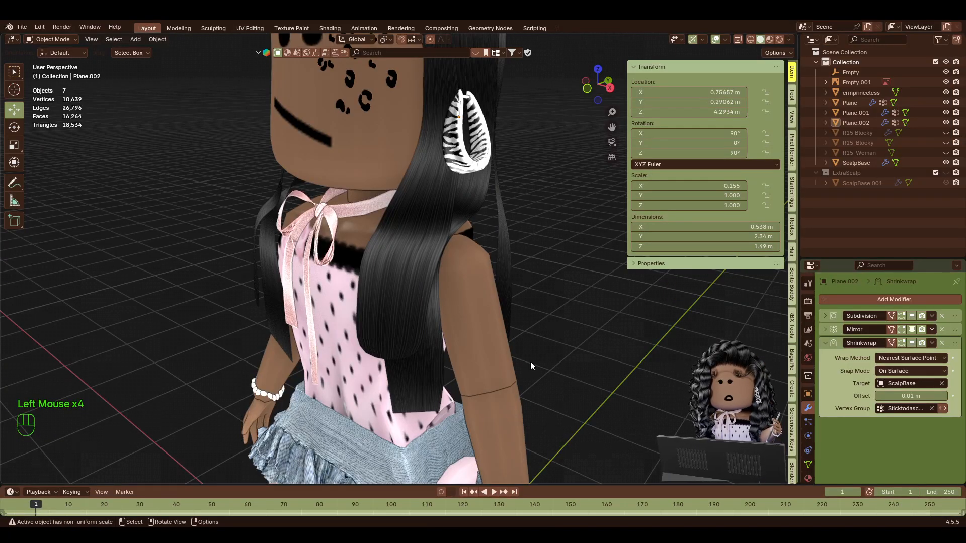
left_click(247, 28)
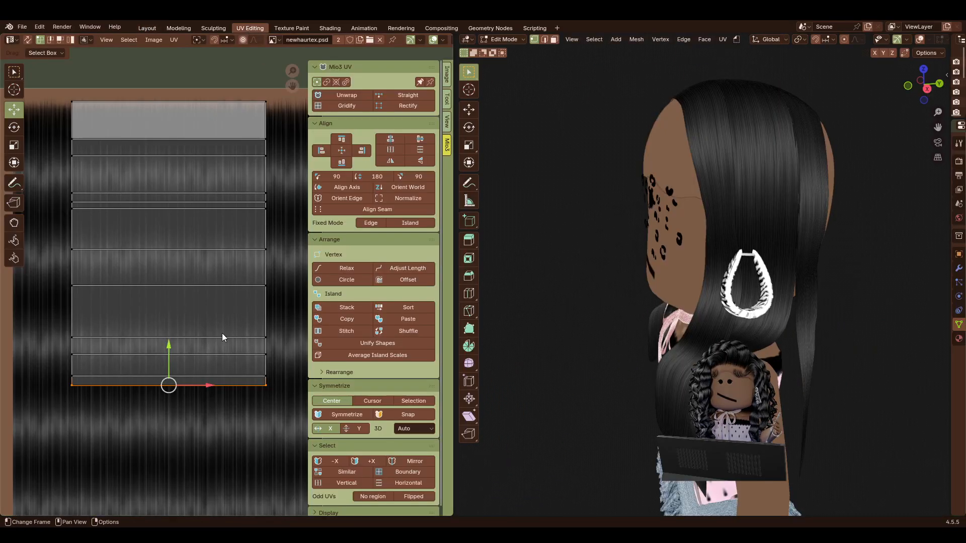
left_click_drag(164, 355, 168, 382)
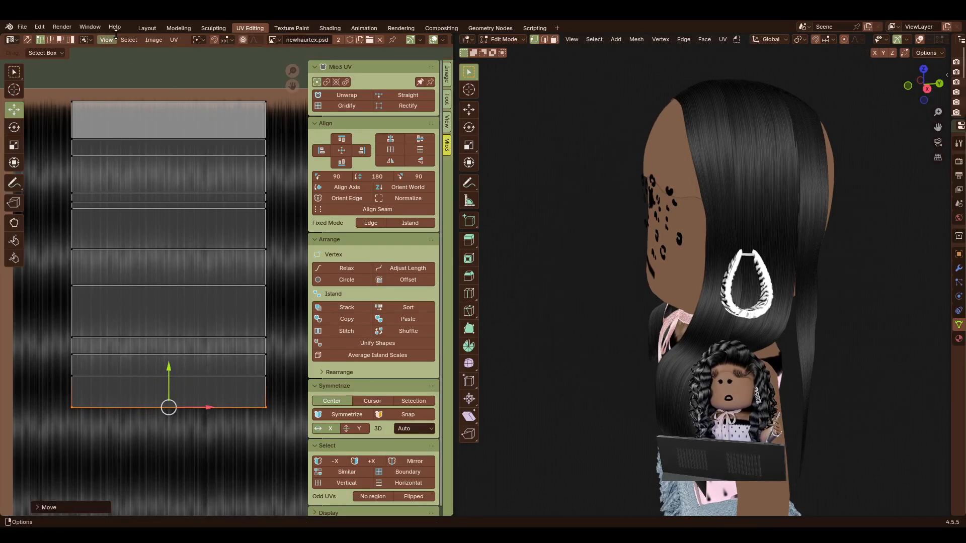
Examine the retextured front strands on the avatar in the Layout workspace, from the side, the front and farther back.
left_click(151, 28)
left_click(544, 340)
key("shift+f")
key("a")
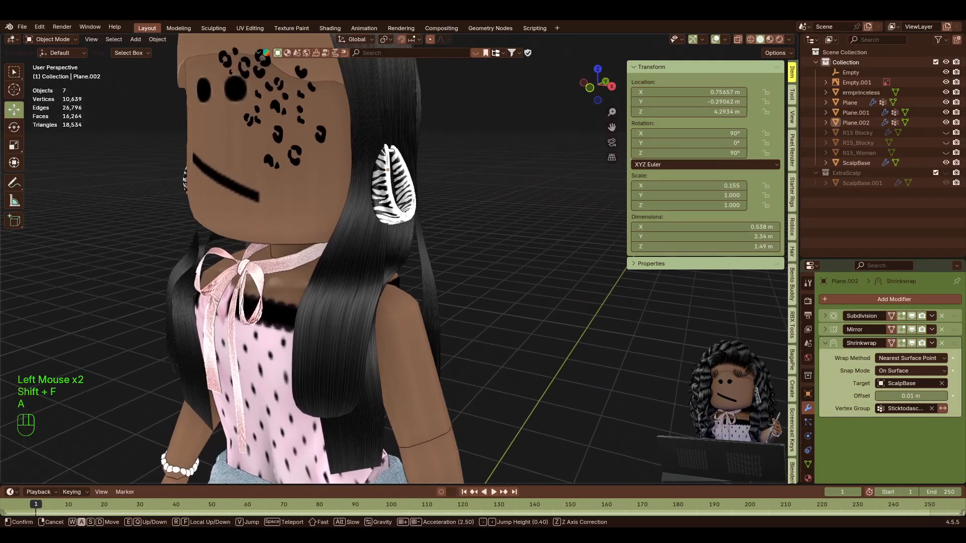
key("w")
key("w")
key("s")
key("s")
key("s")
key("s")
key("s")
left_click(489, 329)
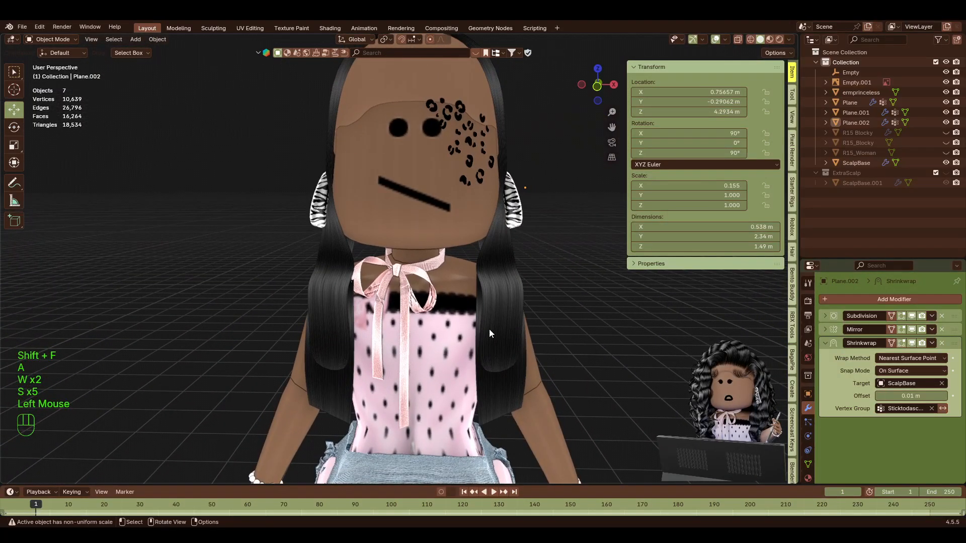
left_click(496, 306)
left_click(497, 307)
key("Tab")
key("Tab")
left_click(594, 344)
key("shift+f")
key("shift+s")
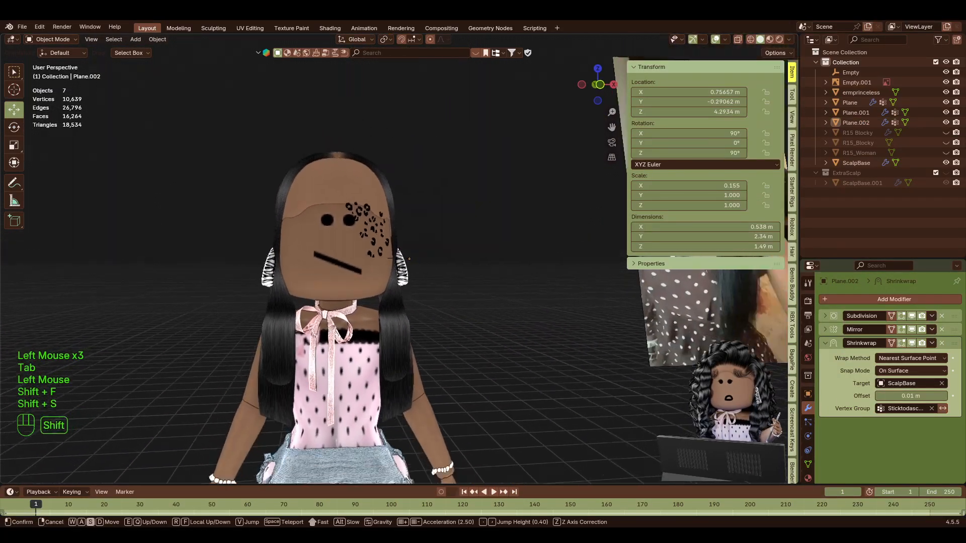
key("w")
key("w")
key("d")
left_click(534, 283)
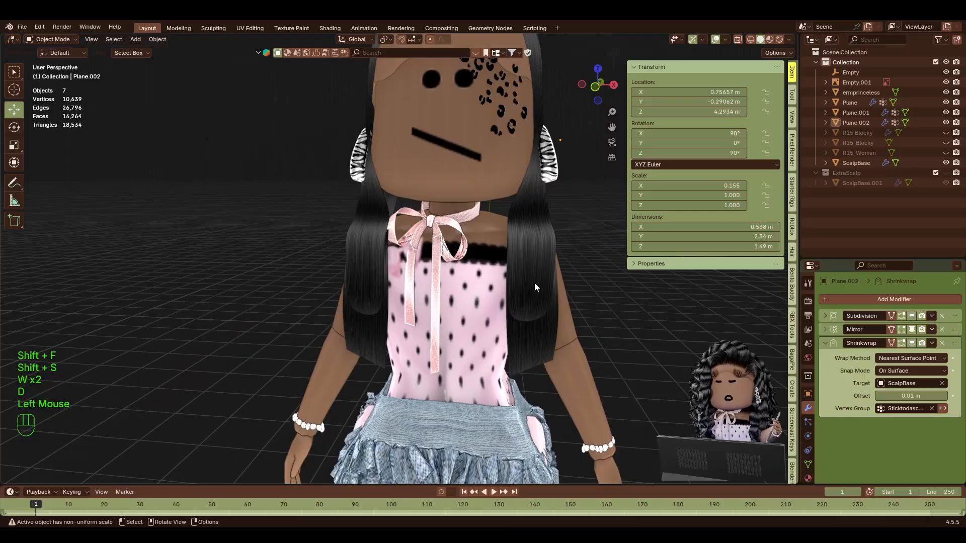
Enter Edit Mode on the front hair strand, try moving part of its lower section inward, and undo the move.
left_click(534, 279)
key("Tab")
left_click(552, 285)
left_click_drag(586, 288, 553, 290)
left_click(509, 290)
key("ctrl+z")
Compare the avatar's hair with the reference photo, and inspect the front strand's side and its root at the crown.
double_click(633, 258)
key("shift+f")
key("s")
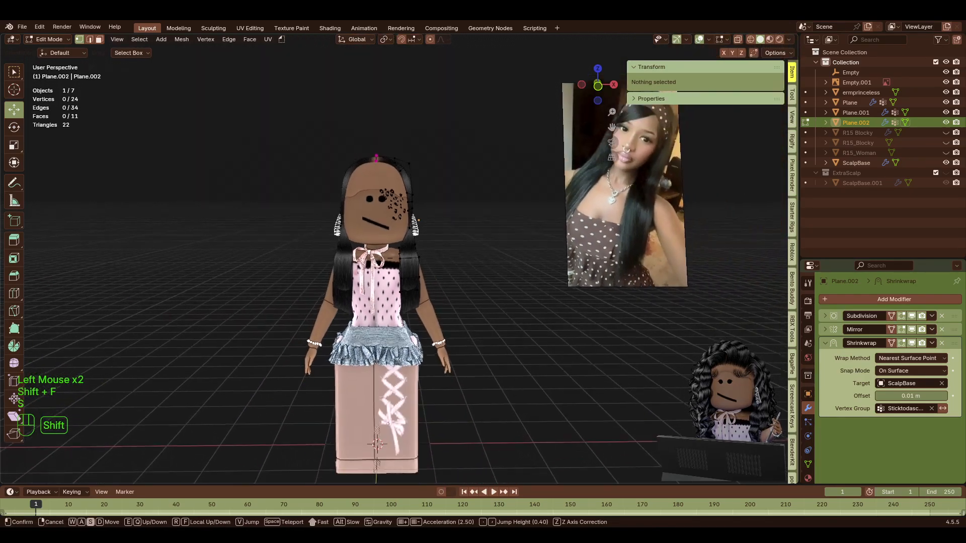
left_click(585, 278)
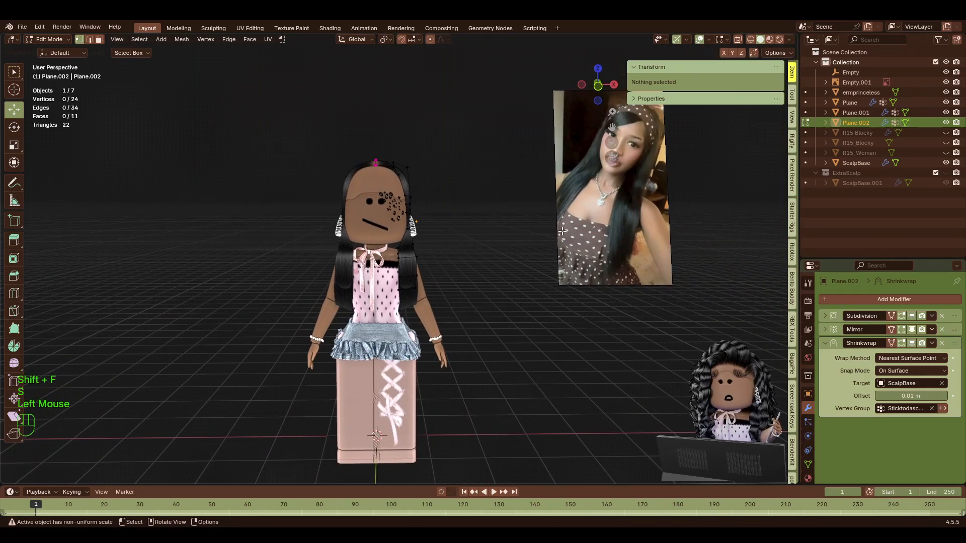
key("shift+f")
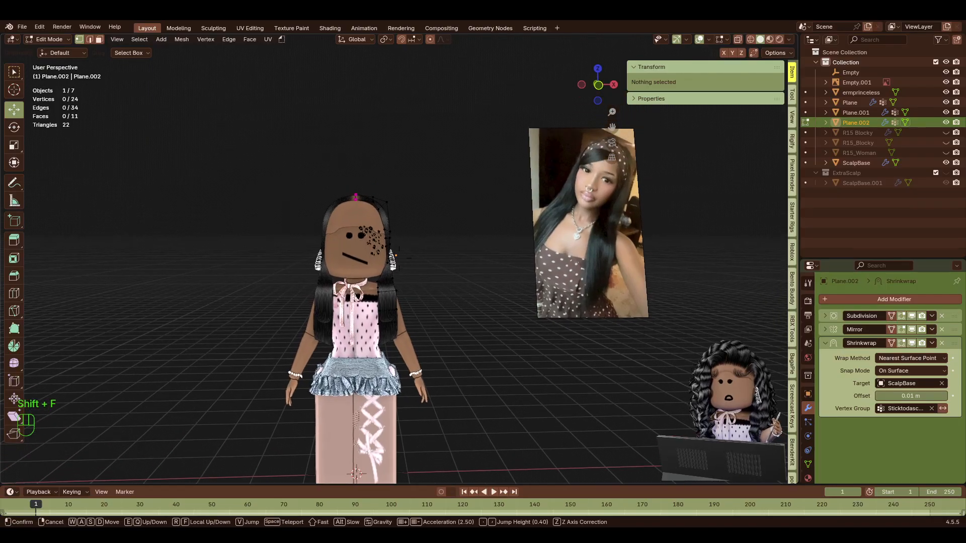
key("w")
key("shift+d")
key("w")
key("d")
key("d")
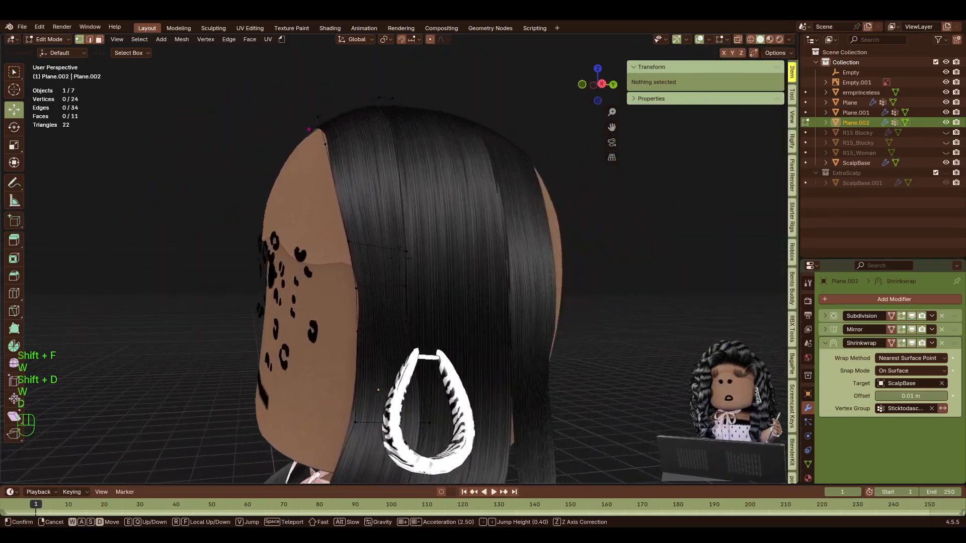
key("s")
key("w")
key("w")
key("w")
key("w")
key("w")
key("w")
key("w")
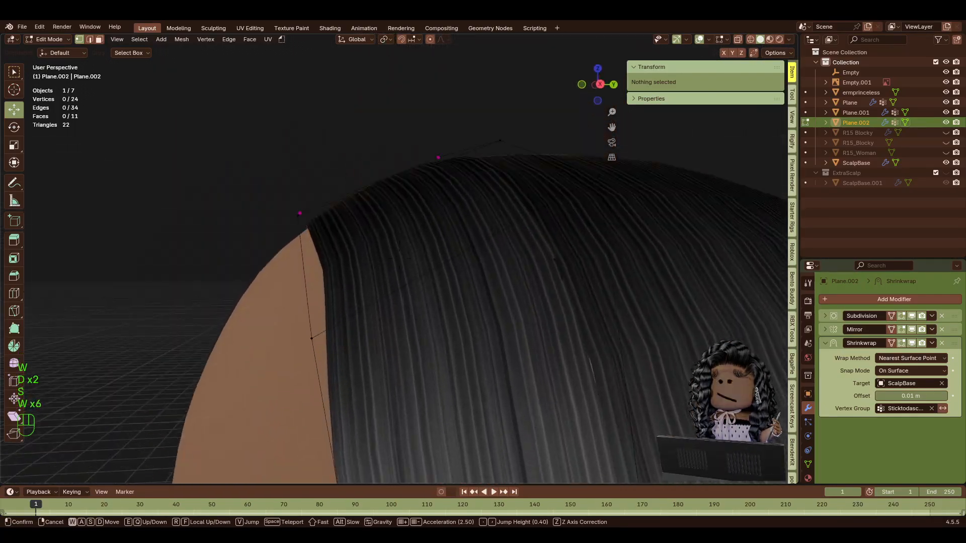
key("s")
key("s")
key("s")
left_click(463, 187)
key("a")
Move the front strand's outer vertex near the crown backward to widen the strand over the side of the head.
left_click(388, 141)
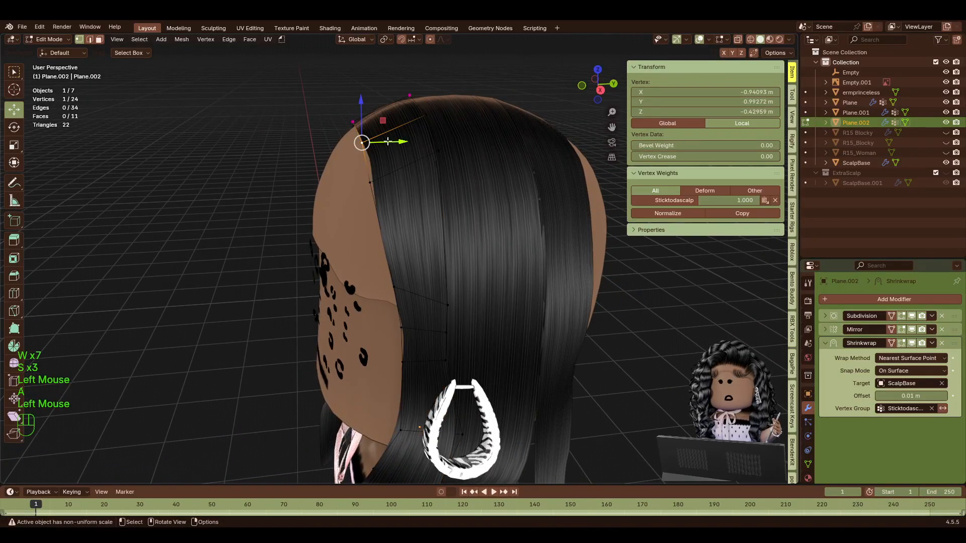
left_click_drag(402, 142, 391, 185)
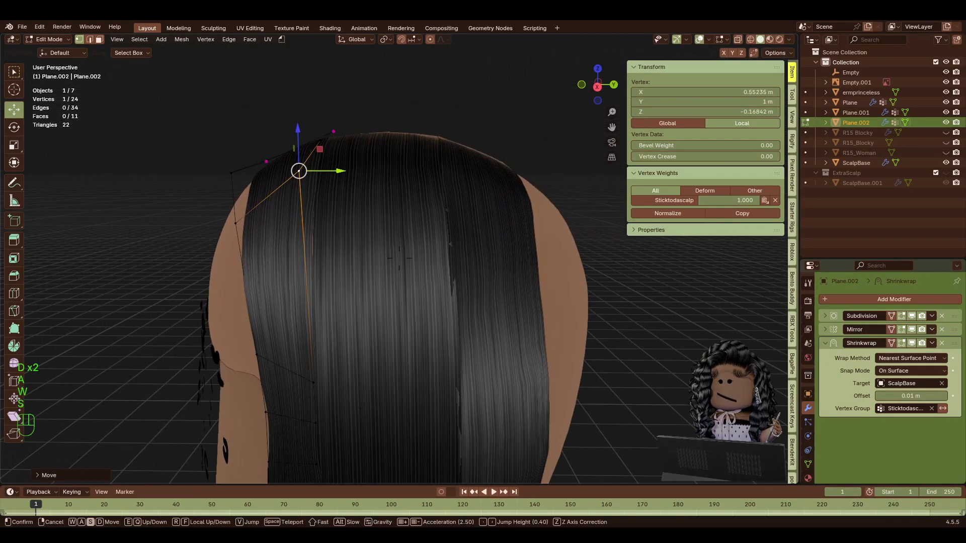
key("s")
left_click(538, 207)
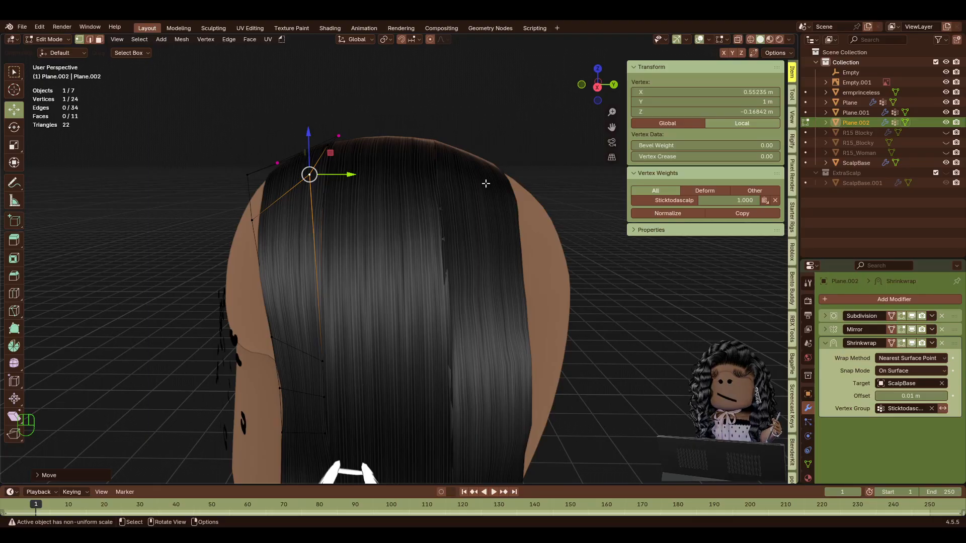
Leave Edit Mode, select the side strand behind the front one, and shift it slightly backward along Y.
key("Tab")
left_click(398, 123)
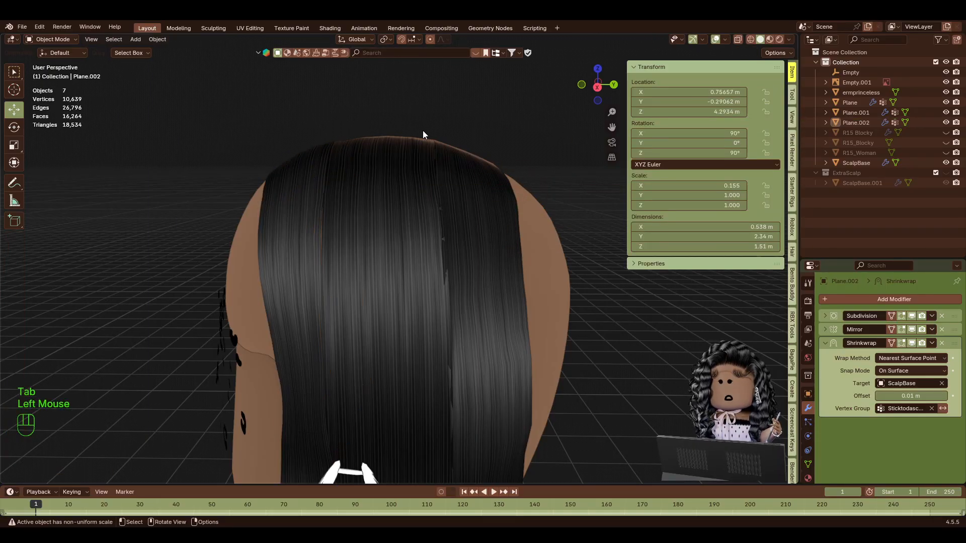
left_click(382, 180)
left_click(485, 191)
left_click(498, 187)
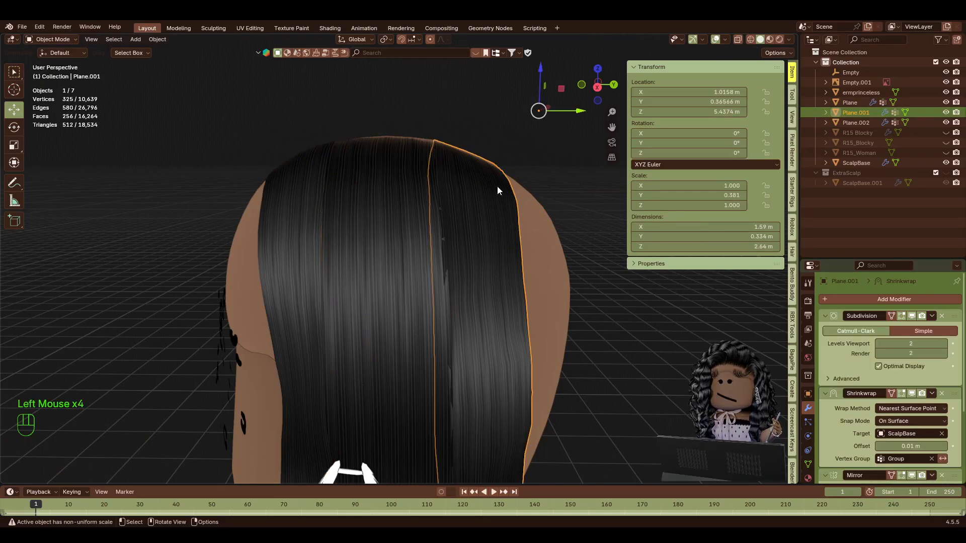
left_click(473, 89)
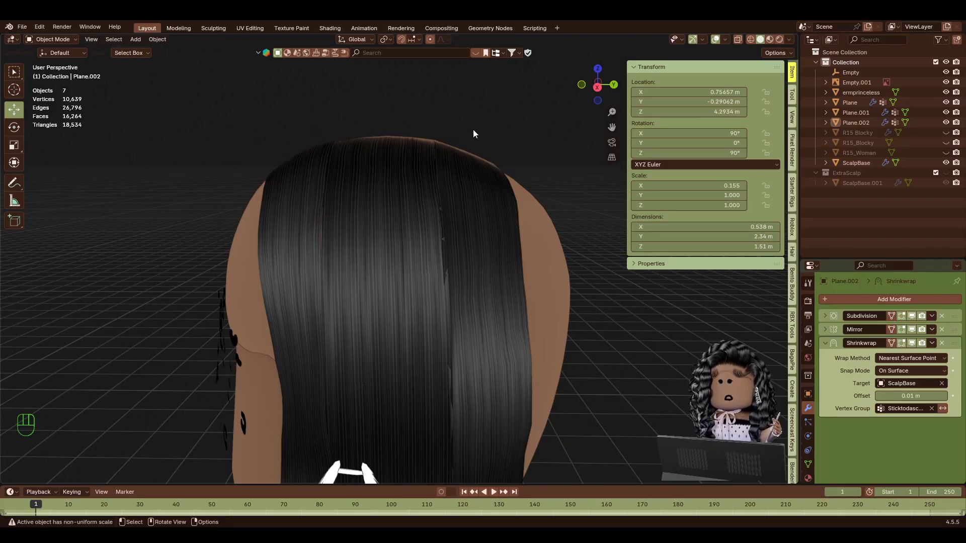
left_click(472, 178)
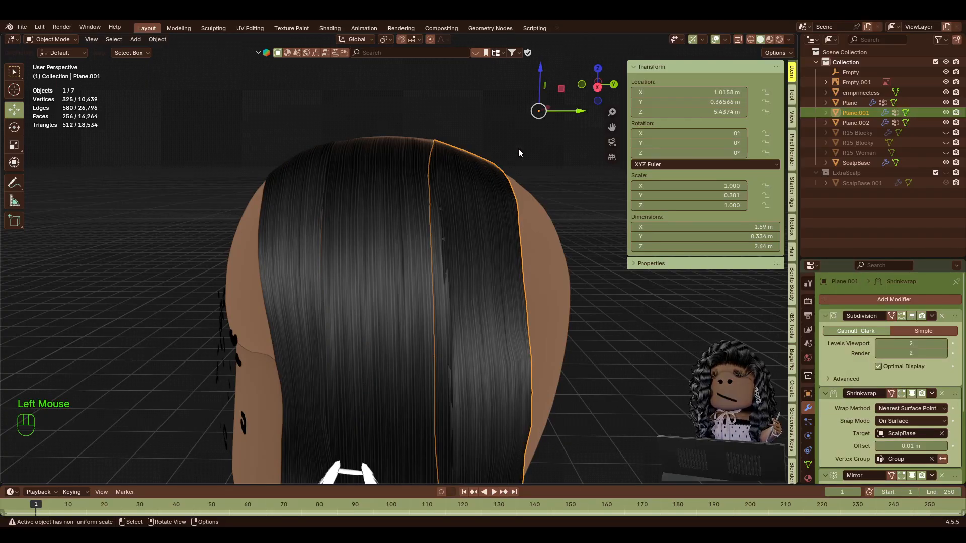
left_click_drag(570, 110, 579, 108)
left_click(437, 115)
Enter Edit Mode on the rear side strand and move two vertices of its back edge slightly forward along Y.
left_click(478, 188)
key("Tab")
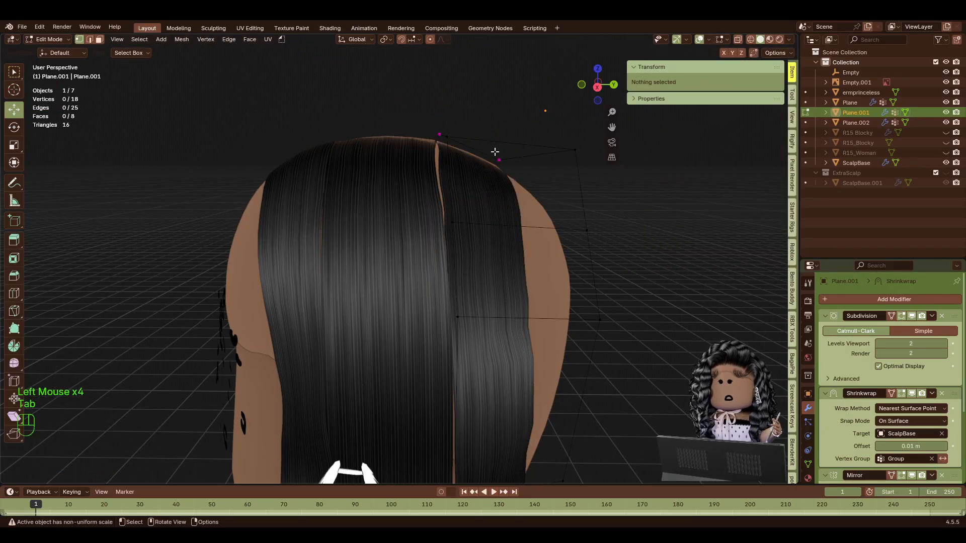
key("shift+f")
key("w")
key("w")
key("s")
key("s")
left_click(495, 152)
key("a")
left_click_drag(503, 383, 465, 192)
left_click_drag(519, 298, 506, 293)
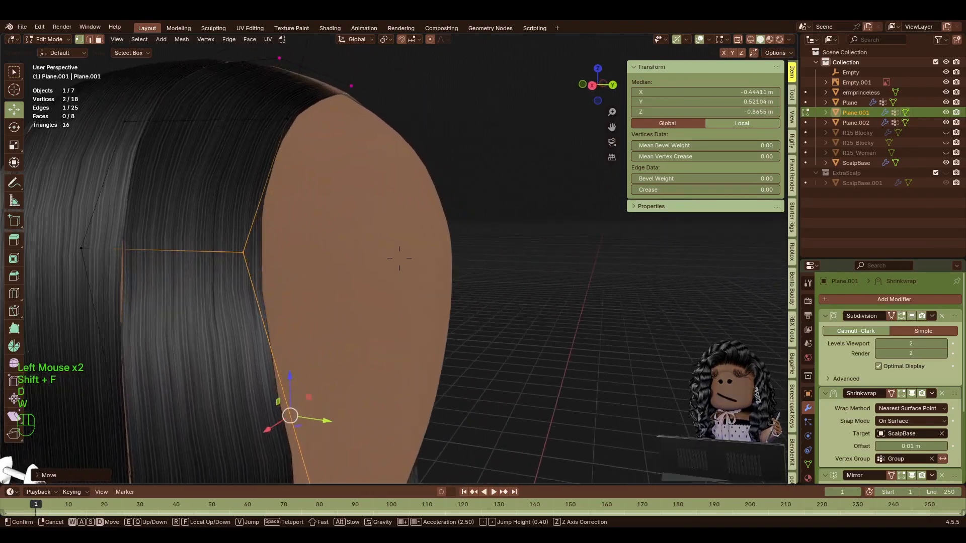
Move two upper vertices on the rear side strand's back edge inward along X toward the scalp.
key("d")
key("w")
key("w")
key("s")
key("d")
left_click(538, 245)
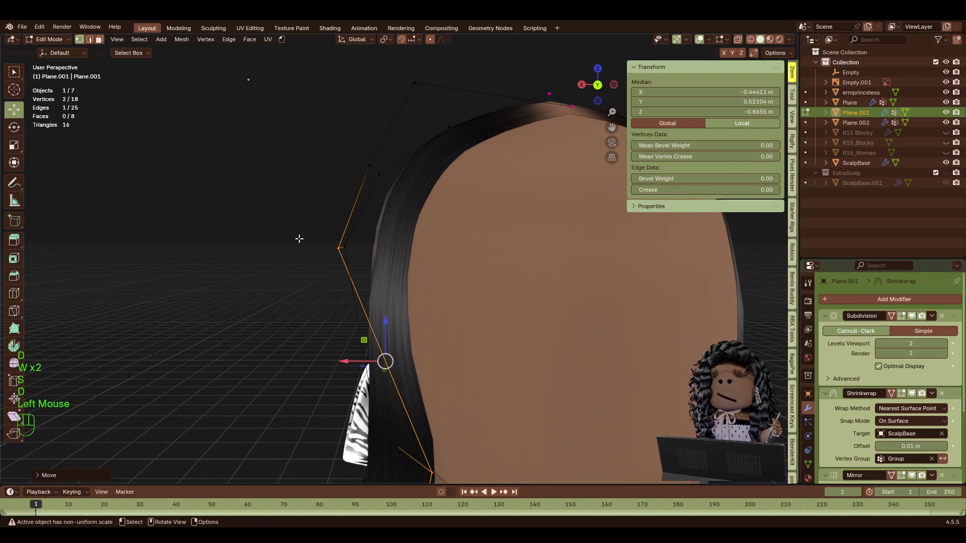
left_click(340, 249)
left_click_drag(308, 248, 363, 266)
left_click(360, 162)
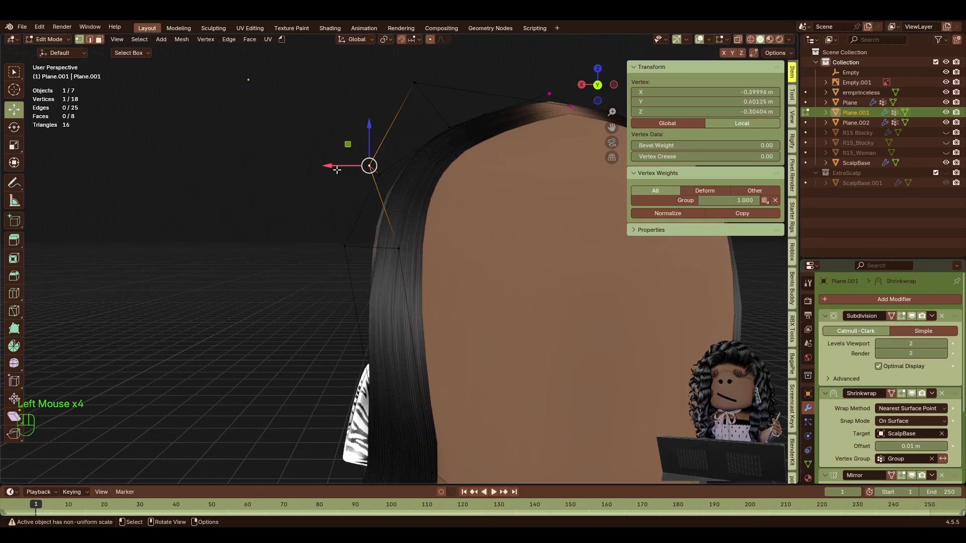
left_click_drag(337, 167, 401, 202)
Try to move the rear side strand's upper back-edge vertex forward along Y, and undo the move.
key("shift+f")
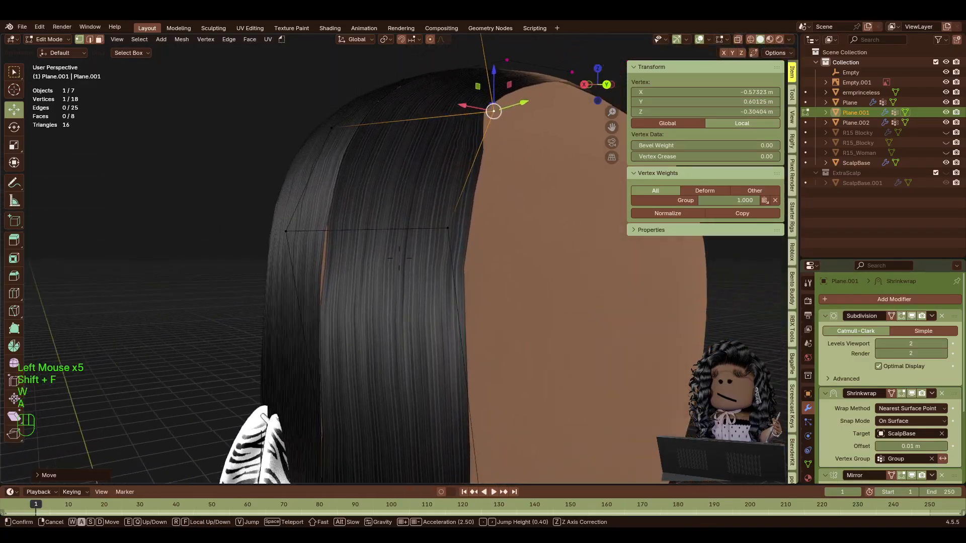
key("w")
key("a")
key("s")
left_click(411, 208)
mouse_move(552, 153)
left_mouse_down()
mouse_move(534, 161)
mouse_move(530, 179)
mouse_move(550, 155)
mouse_move(535, 156)
left_mouse_up()
key("ctrl+z")
Move the rear side strand's middle and lower back-edge vertices forward along Y to straighten the edge, and clear the selection.
left_click(510, 231)
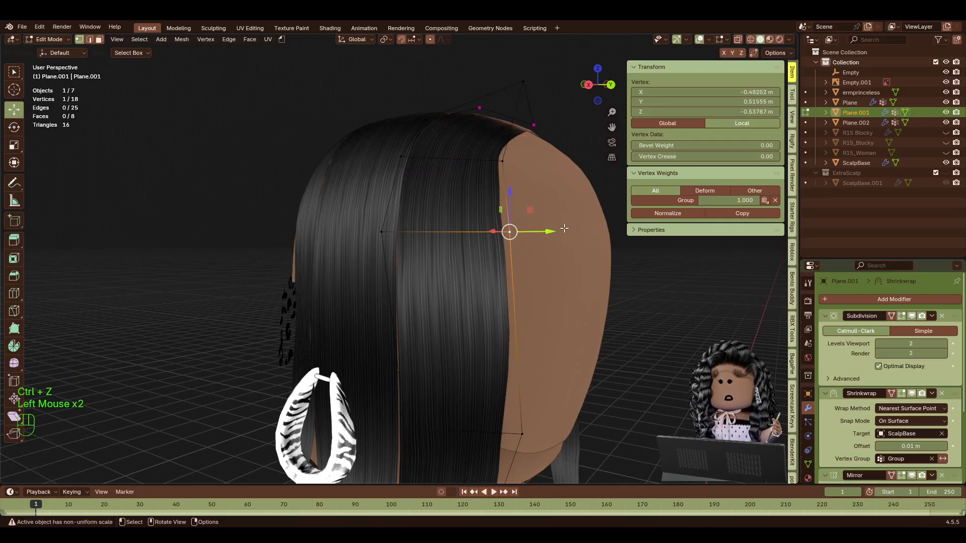
left_click_drag(549, 231, 528, 232)
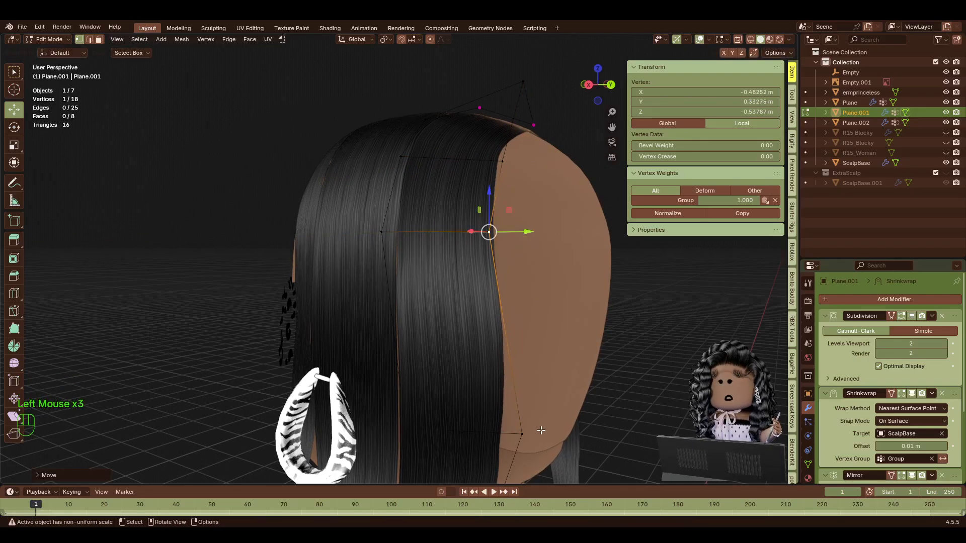
left_click(522, 434)
left_click_drag(558, 438, 477, 441)
left_click(700, 323)
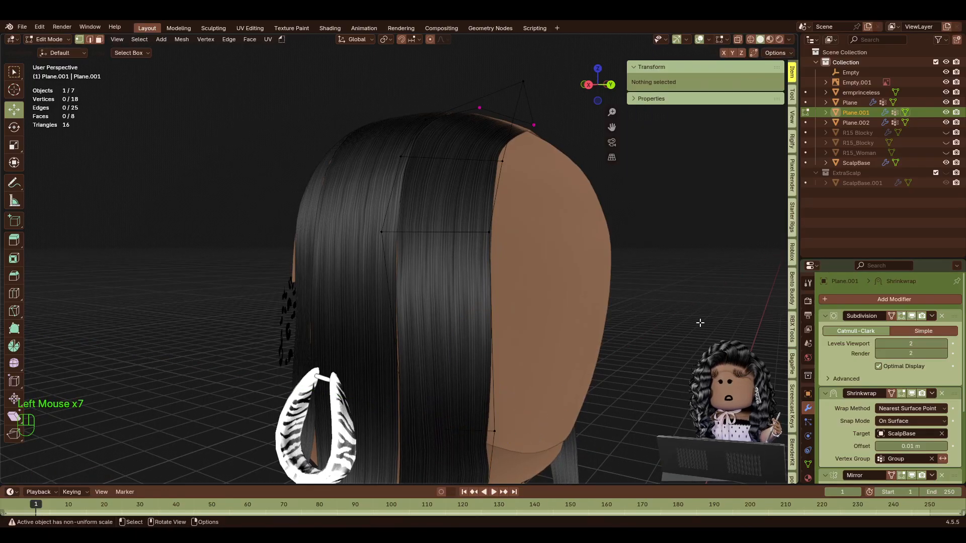
Examine the mirrored side strands from behind, the side and the front for even shape and scalp coverage.
key("shift+grave")
key("s")
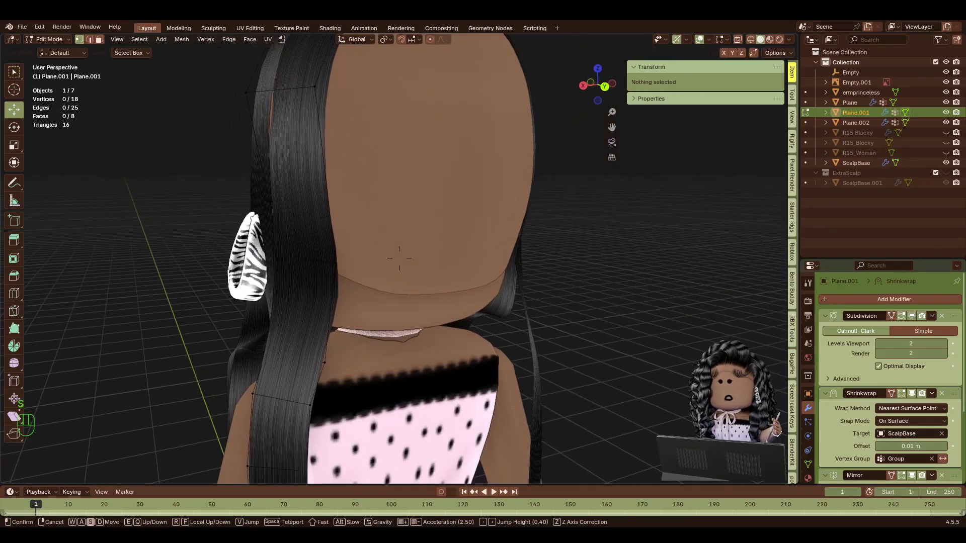
left_click(597, 304)
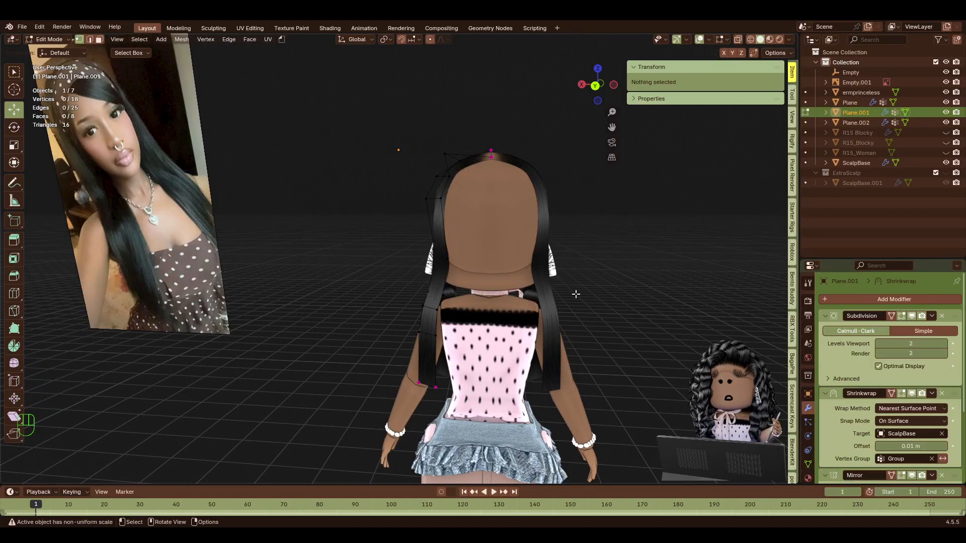
key("shift+f")
key("shift+w")
key("shift+a")
key("s")
key("a")
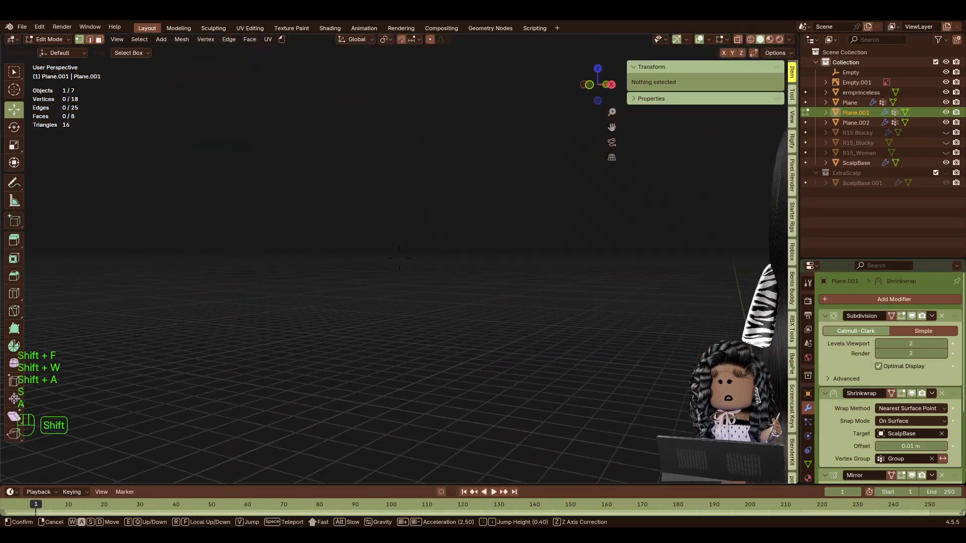
key("d")
key("w")
key("s")
key("d")
left_click(399, 258)
Return the rear side strand to Object Mode and clear the selection.
key("Tab")
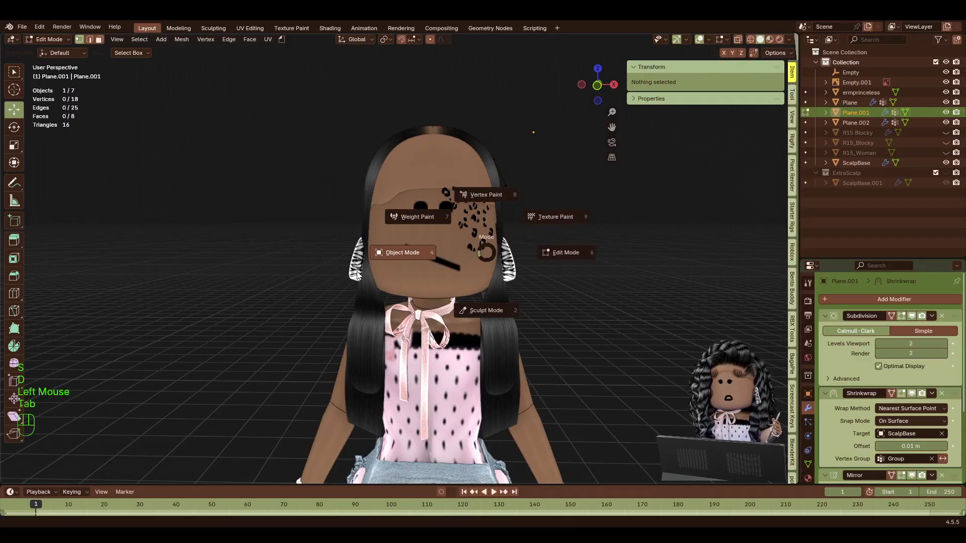
left_click(398, 253)
key("shift+f")
key("s")
left_click(437, 261)
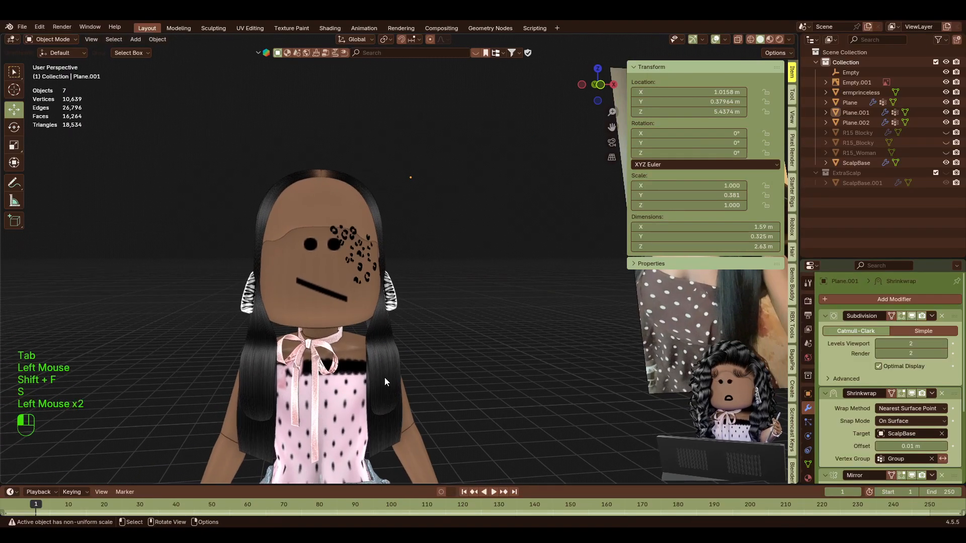
Try hiding the front strand to see the side strands beneath it, and undo the hiding.
key("h")
left_click(373, 367)
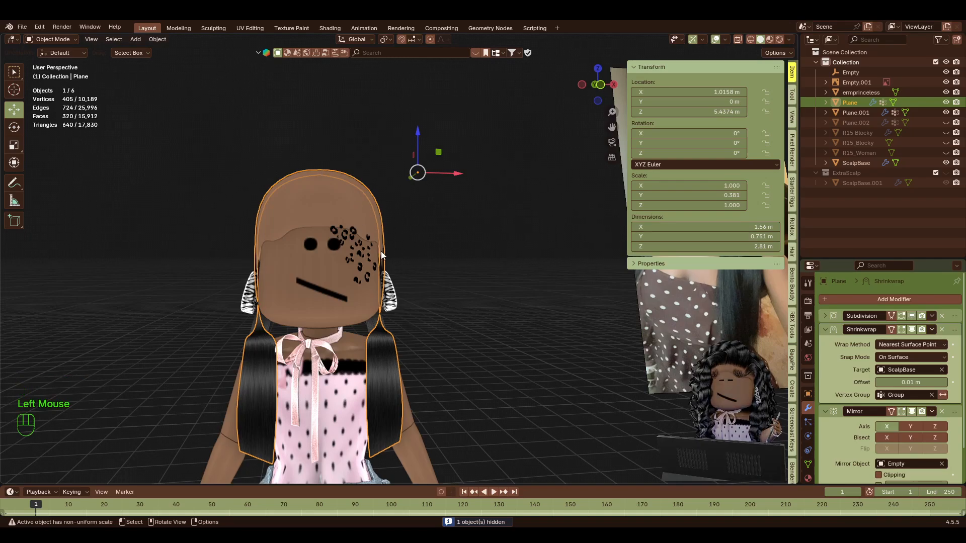
key("ctrl+z")
key("ctrl+z")
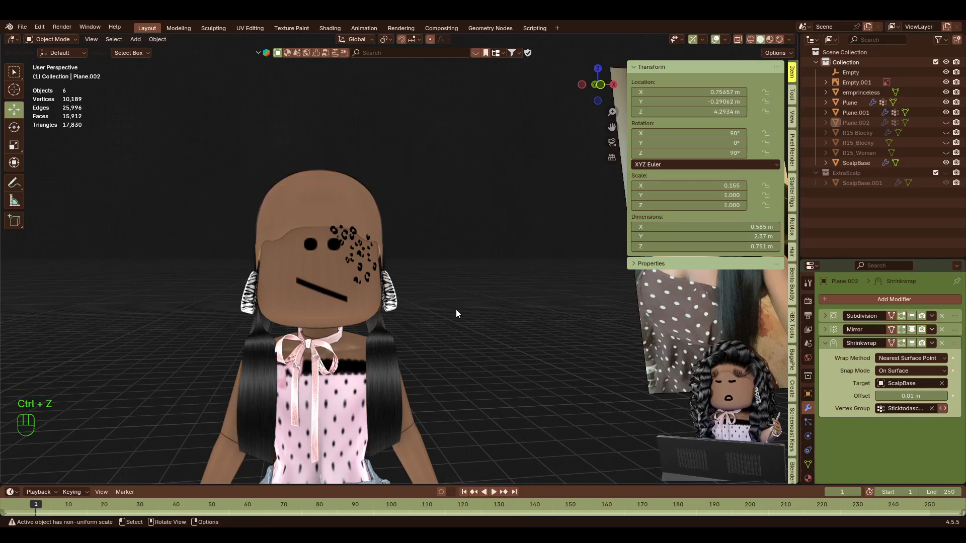
left_click(440, 291)
Compare the length and lower ends of the front strands with the reference photo.
key("shift+f")
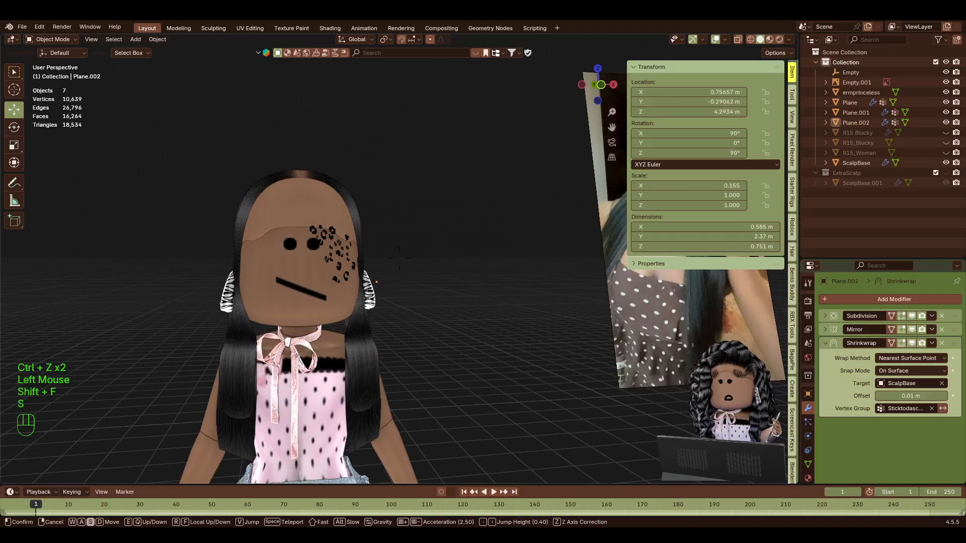
key("s")
key("s")
key("s")
key("d")
key("w")
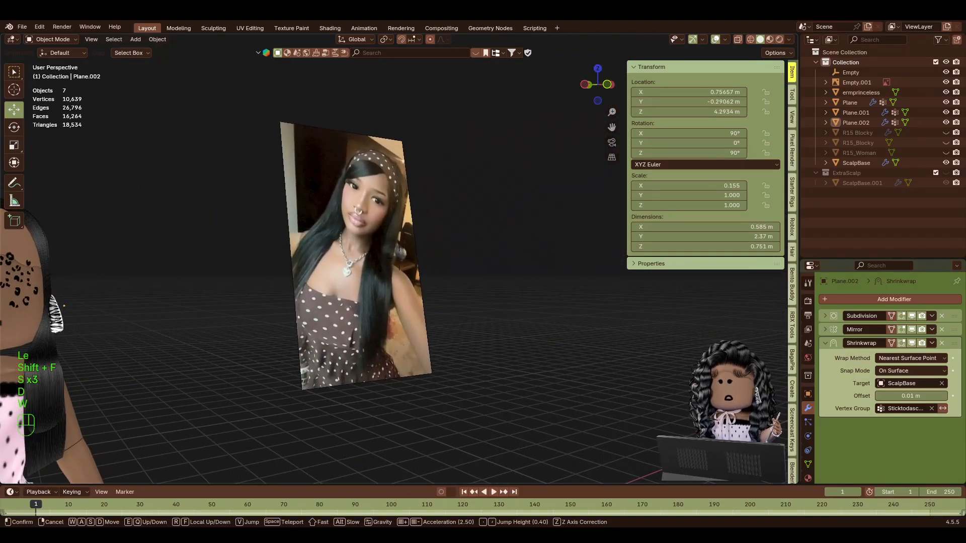
key("w")
key("d")
key("s")
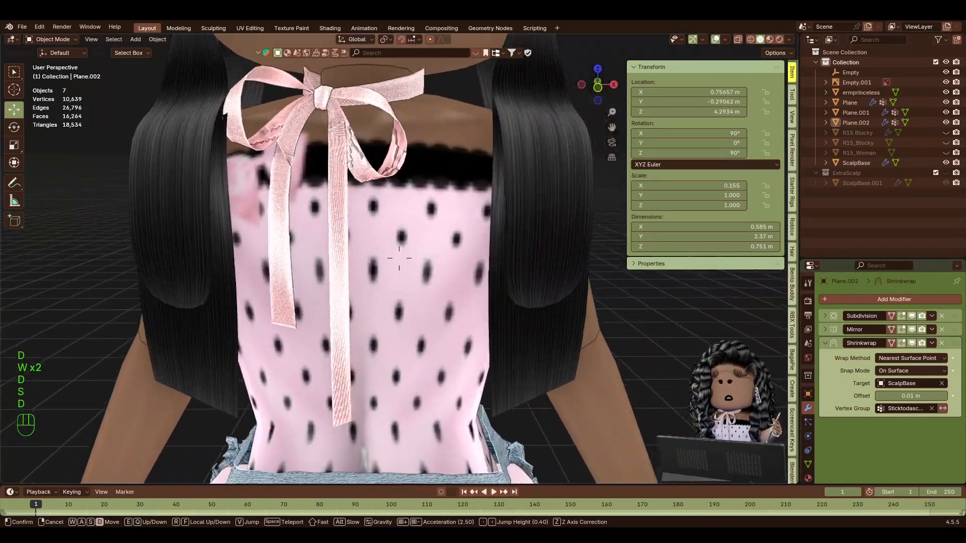
key("d")
left_click(550, 270)
Enter Edit Mode on the front strand and set its bottom edge's Mean Vertex Crease to 1.00.
left_click(550, 269)
key("Tab")
key("a")
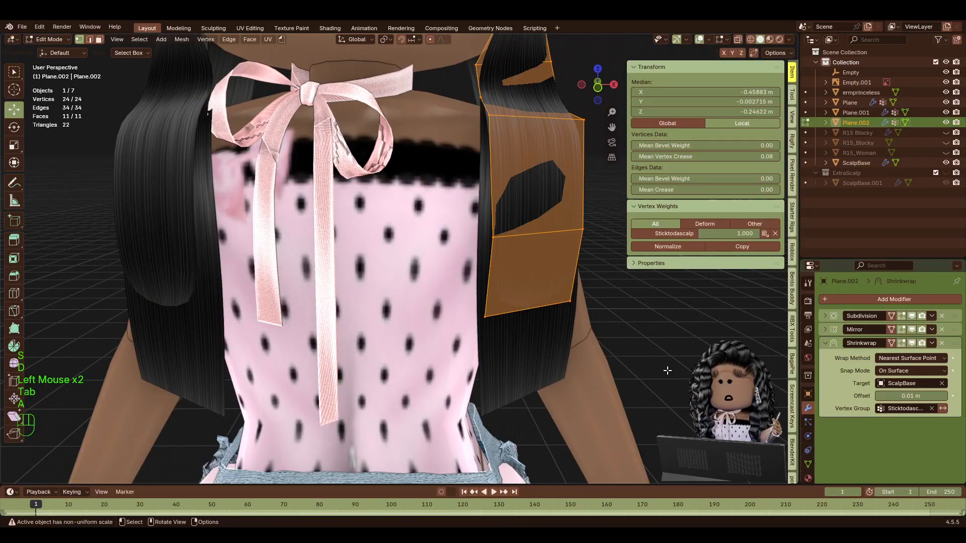
left_click(528, 308)
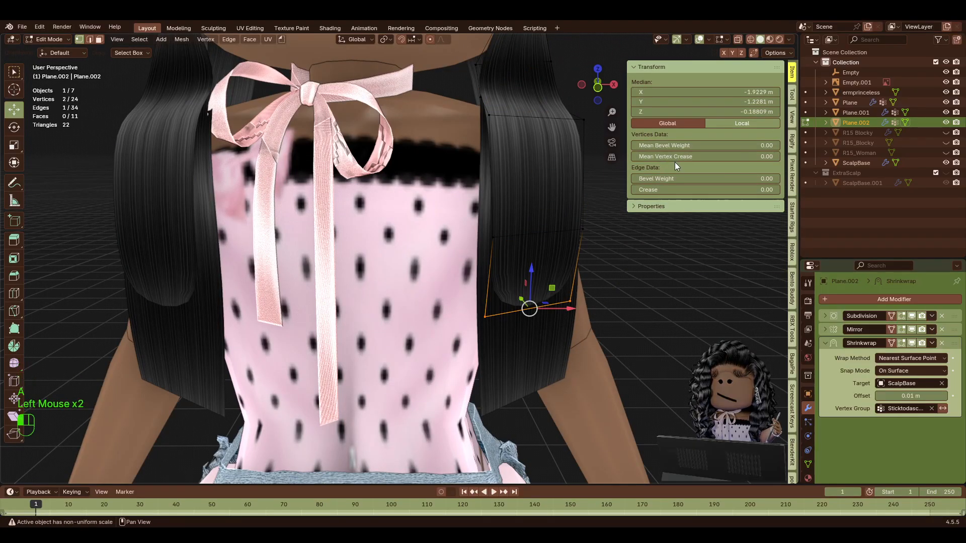
left_click_drag(704, 152, 740, 156)
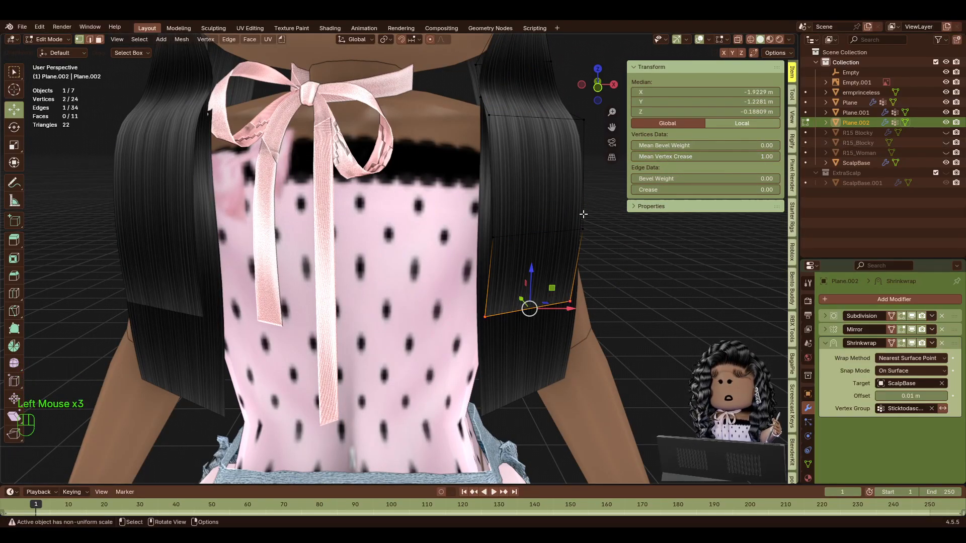
Move the front strand's inner bottom corner vertex down along Z.
left_click(485, 316)
left_click_drag(486, 273, 486, 302)
left_click(491, 237)
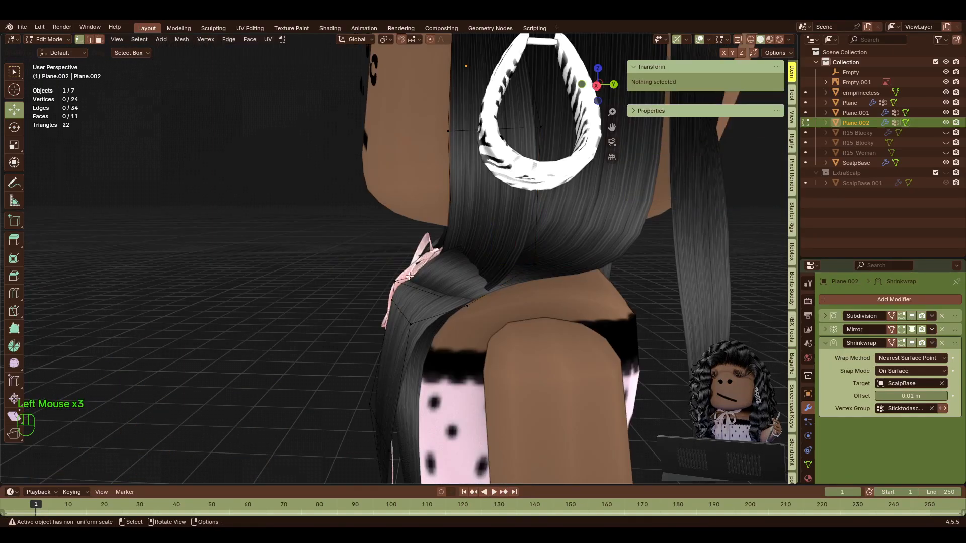
Raise the front strand's cross edge over the shoulder along Z, and turn on X-ray to select the edge behind it.
left_click(409, 276, "alt+shift")
left_click_drag(428, 264, 429, 235)
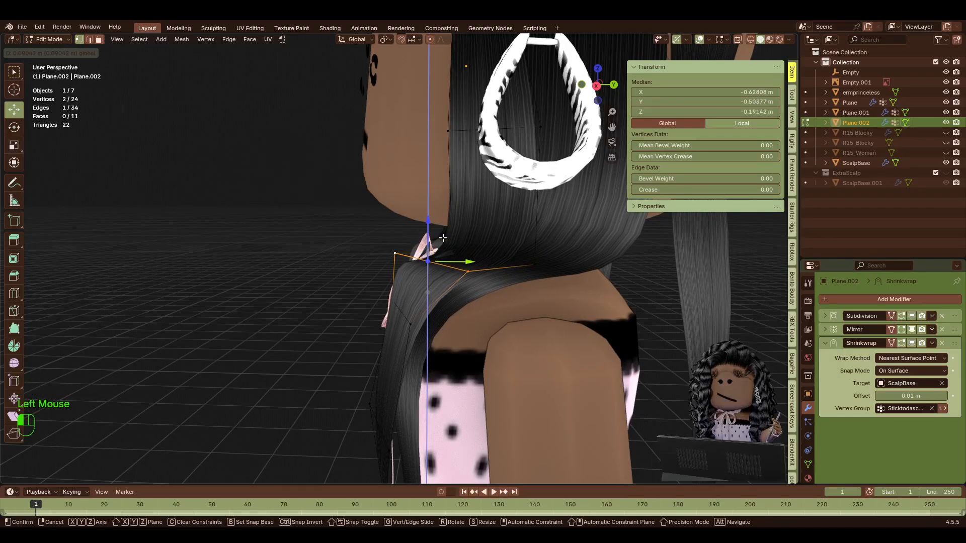
key("shift+f")
key("w")
key("a")
key("s")
left_click(437, 253)
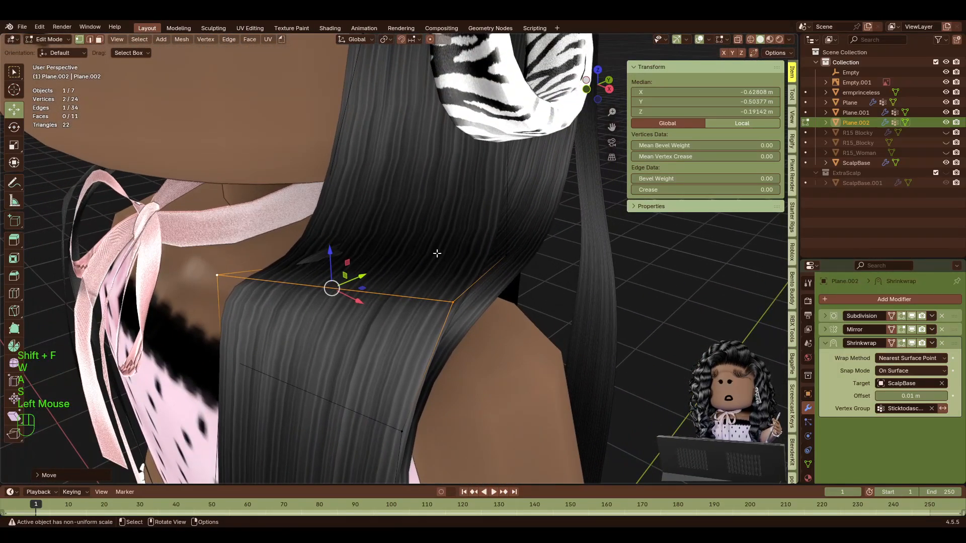
left_click(739, 39)
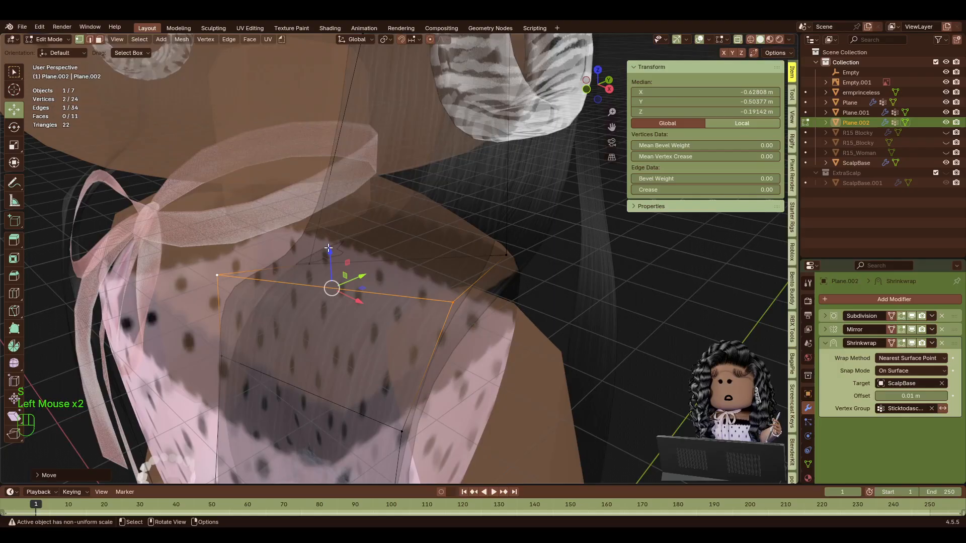
left_click(310, 262)
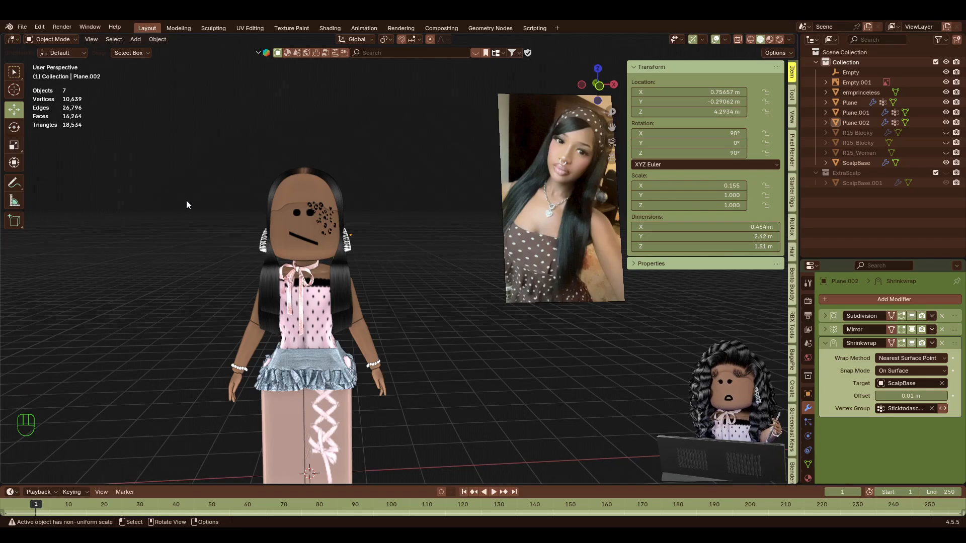
Compare the full hairstyle with the reference photo and inspect the side of the head for strand coverage.
key("shift+f")
left_click(405, 156)
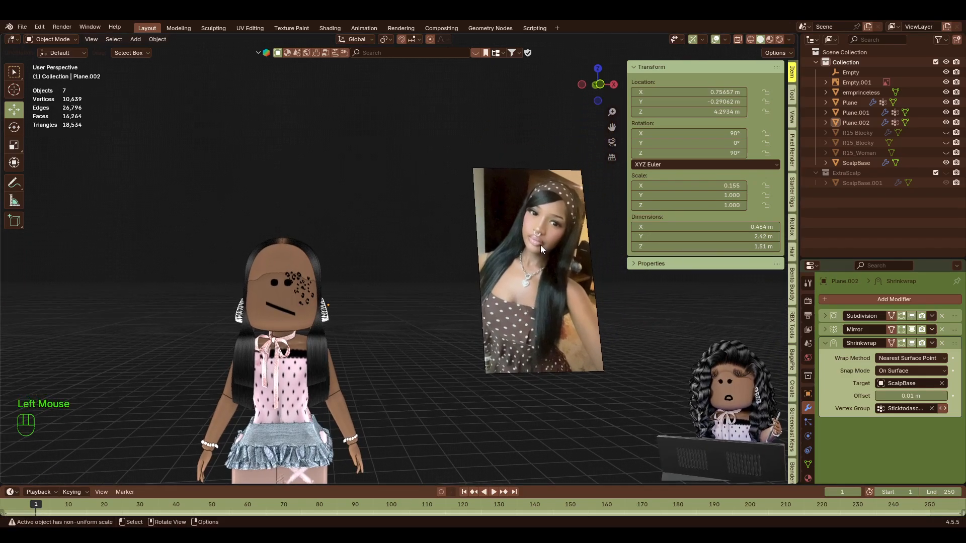
key("shift+f")
key("w")
key("d")
key("w")
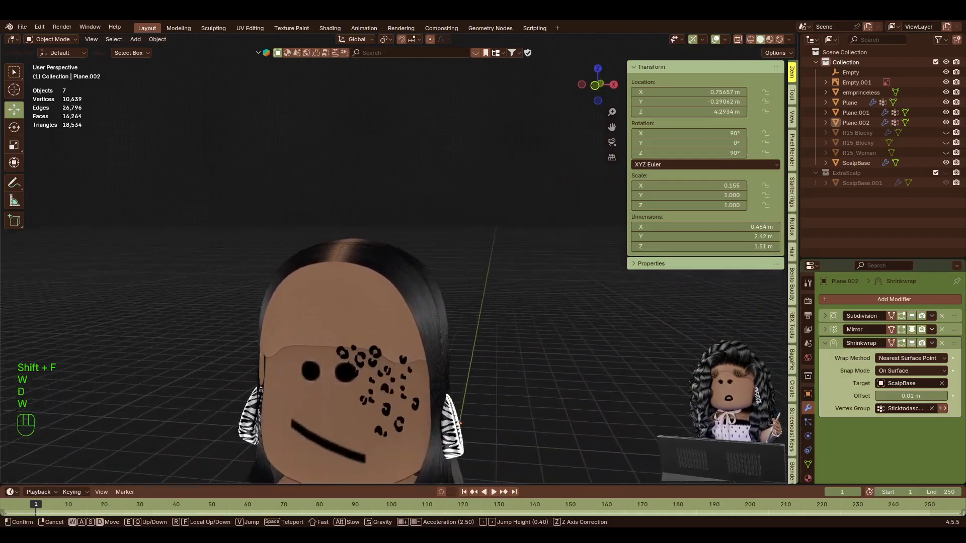
key("d")
key("d")
key("w")
key("s")
key("s")
key("s")
key("s")
key("w")
key("s")
key("w")
key("s")
left_click(525, 218)
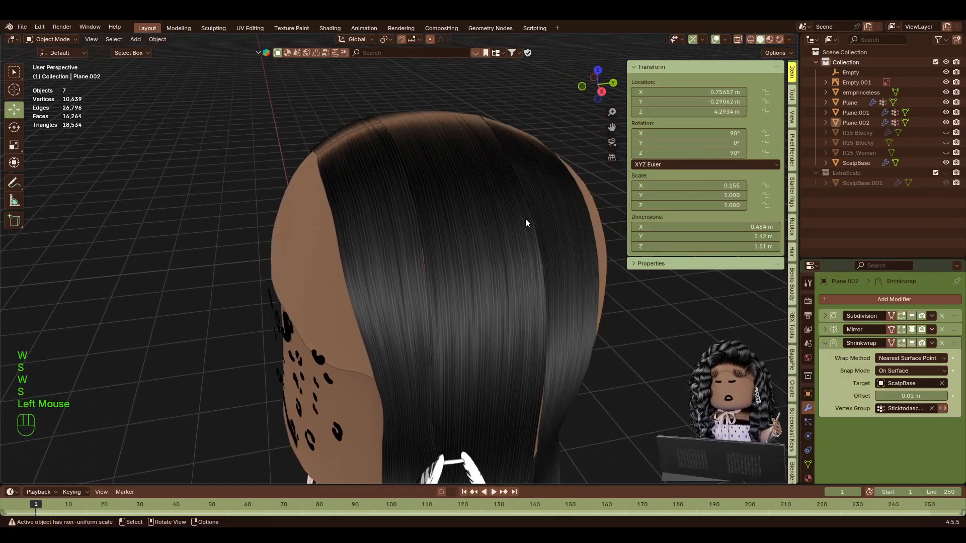
Select the front and side strands in turn to check how their shine lines up across the head.
left_click(395, 284)
left_click(555, 253)
left_click(527, 263)
left_click(387, 270)
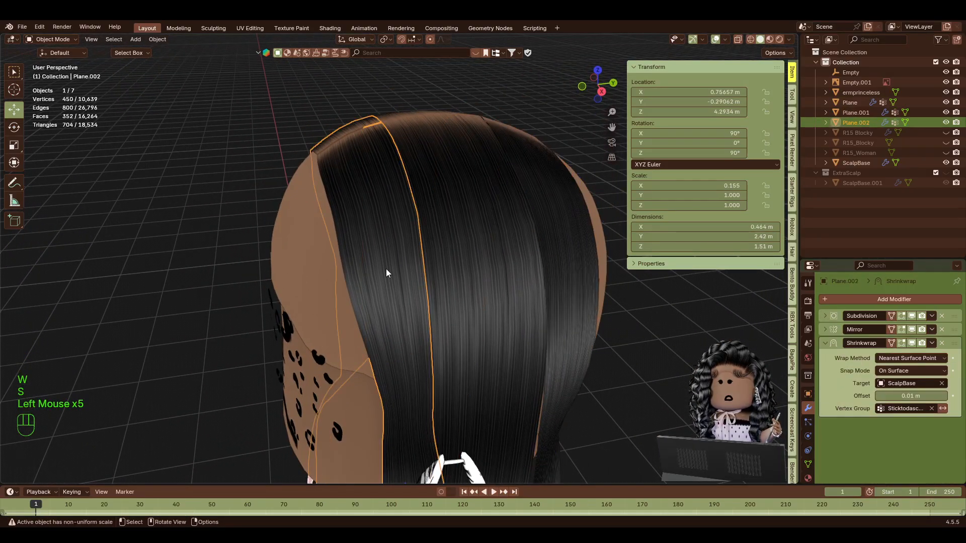
left_click(560, 222)
left_click(584, 316)
left_click(669, 372)
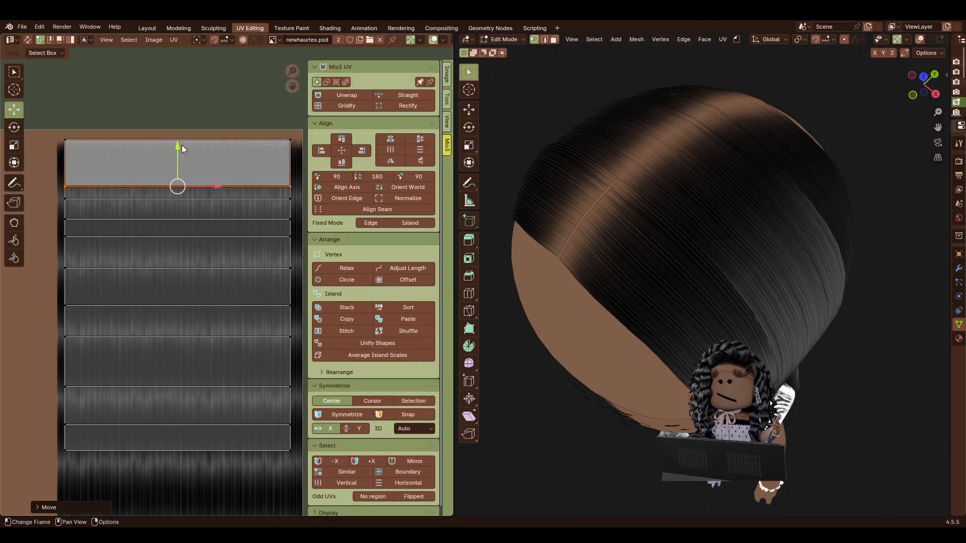
Respace the front strand's upper UV rows by moving the second and third row edges vertically along the hair texture.
mouse_move(180, 146)
left_mouse_down()
mouse_move(189, 155)
mouse_move(180, 153)
left_mouse_up()
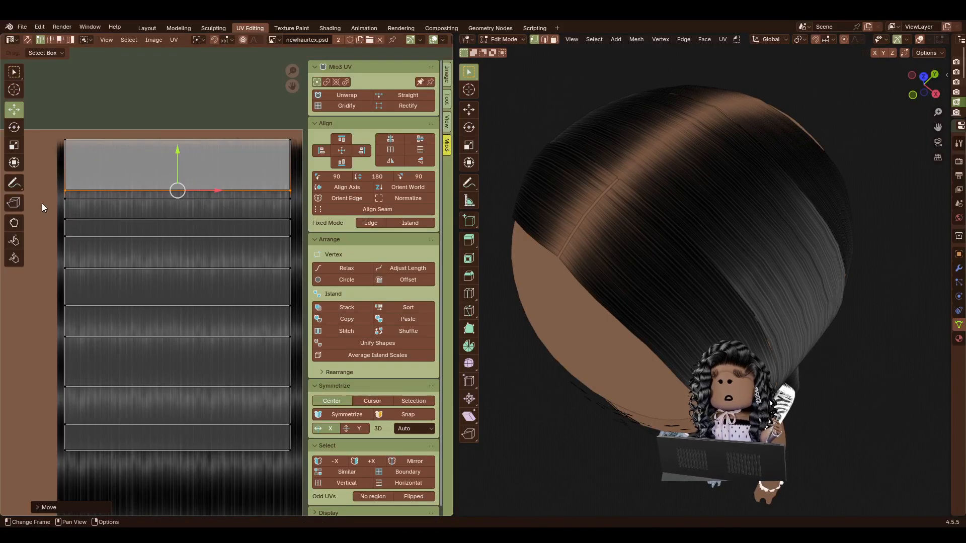
left_click_drag(54, 176, 301, 206)
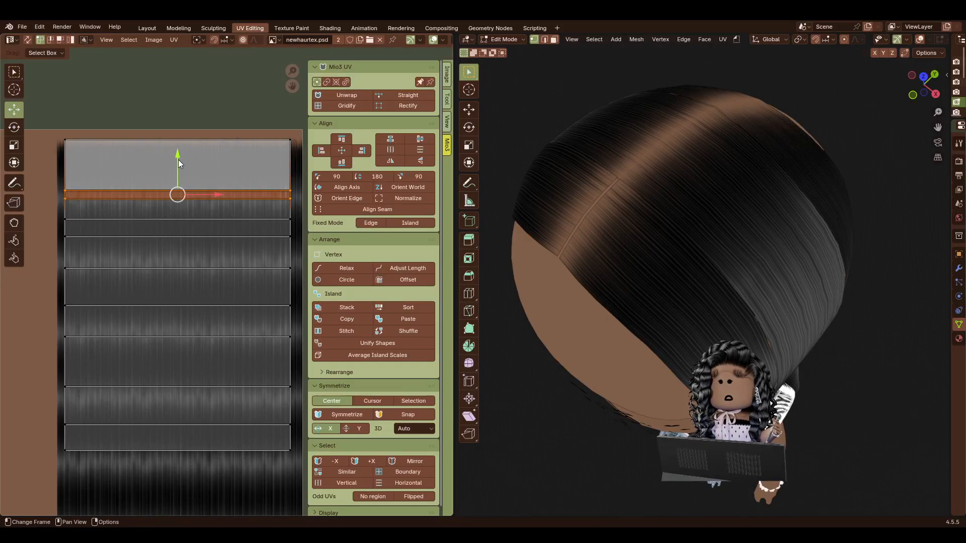
mouse_move(178, 159)
left_mouse_down()
mouse_move(179, 149)
mouse_move(179, 160)
left_mouse_up()
left_click(174, 108)
left_click(175, 180)
left_click(47, 270)
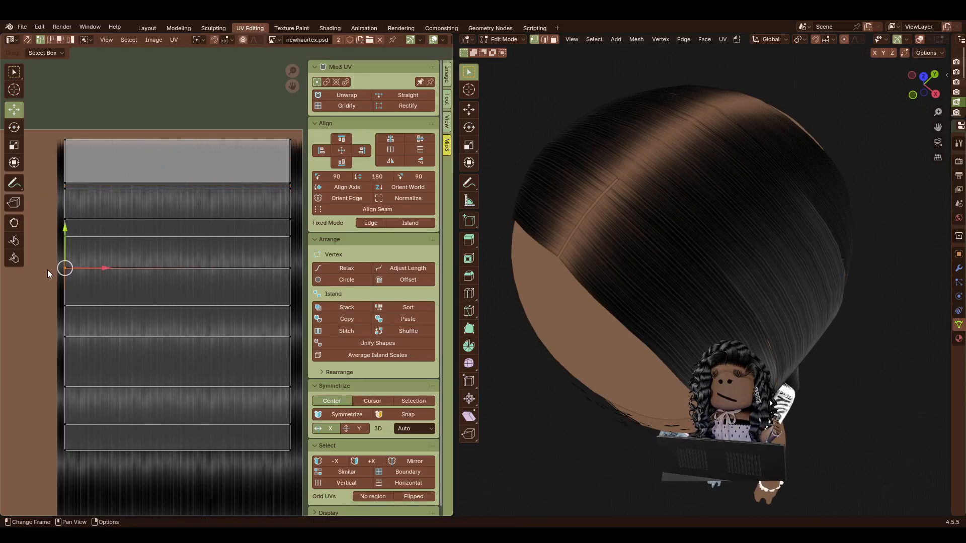
left_click(146, 219)
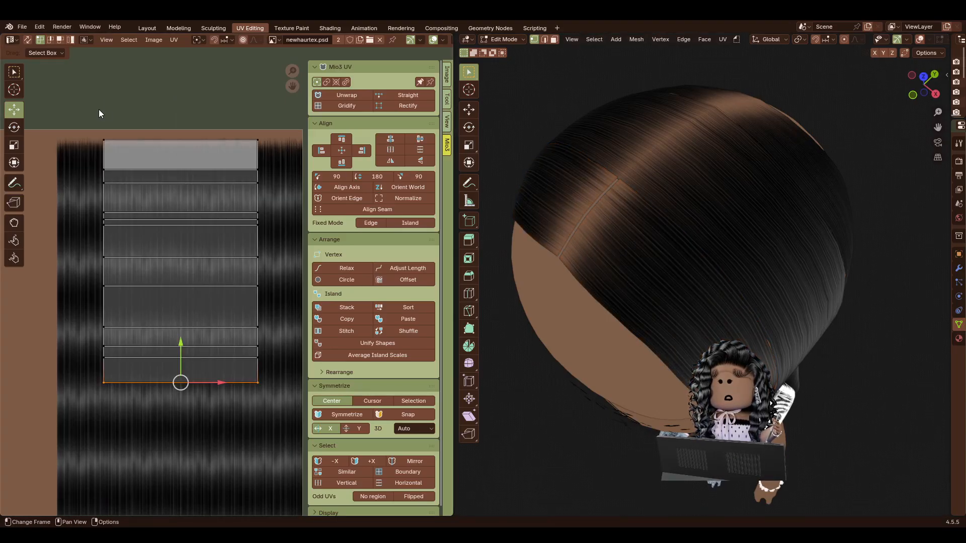
Nudge the front strand's top UV edge vertically at the root of the hair texture, and clear the selection.
left_click(166, 137)
left_click(166, 138)
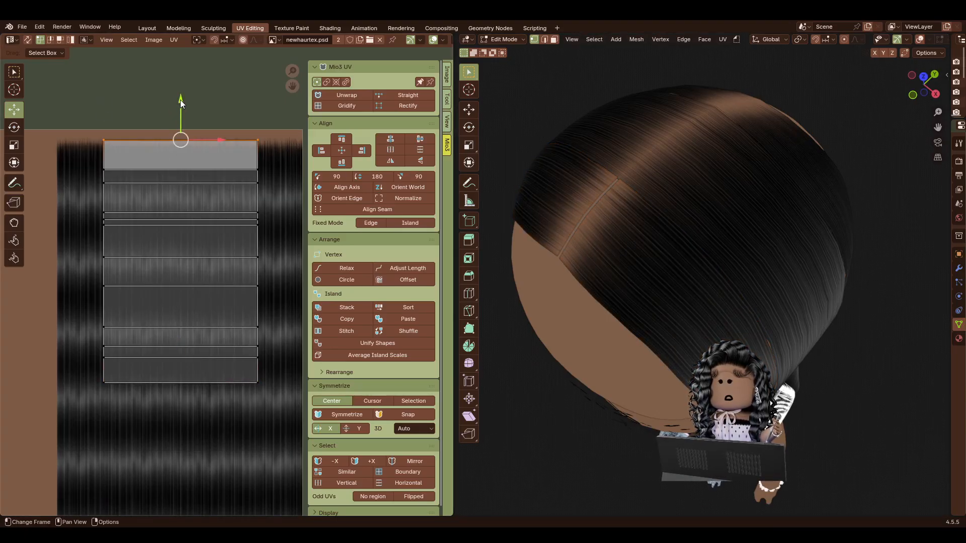
left_click_drag(180, 100, 181, 102)
left_click(871, 183)
Examine the parting and the shine of the front strands from the front of the head.
key("shift+grave")
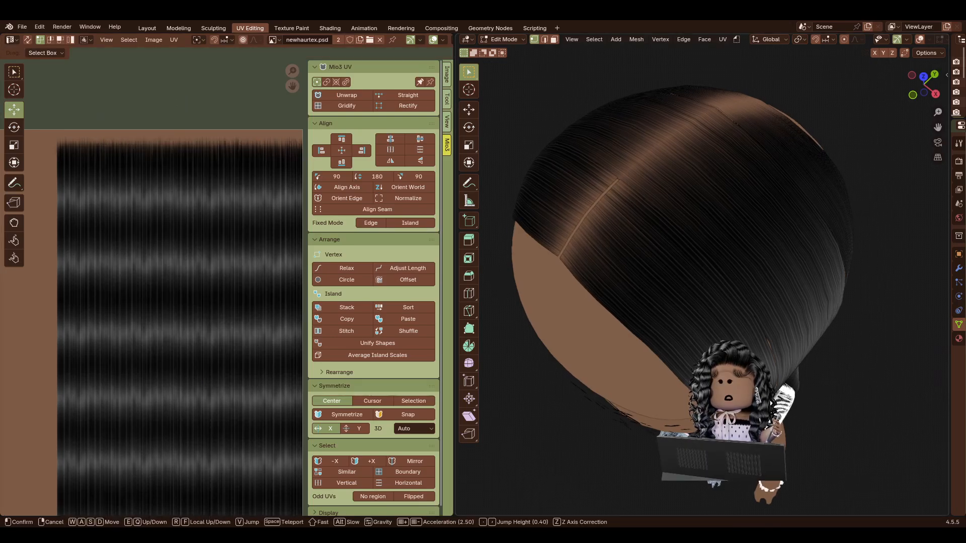
key("w")
key("s")
key("a")
key("w")
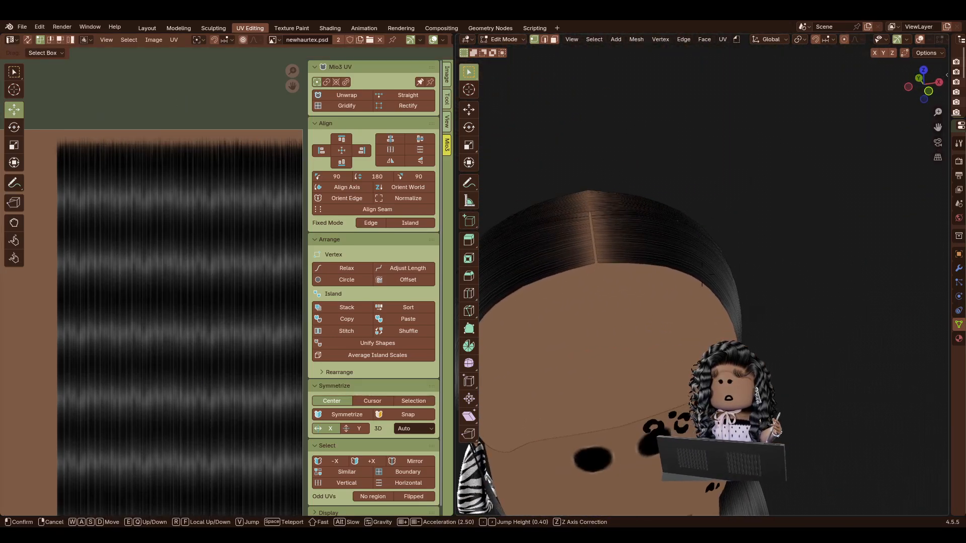
key("d")
key("w")
key("s")
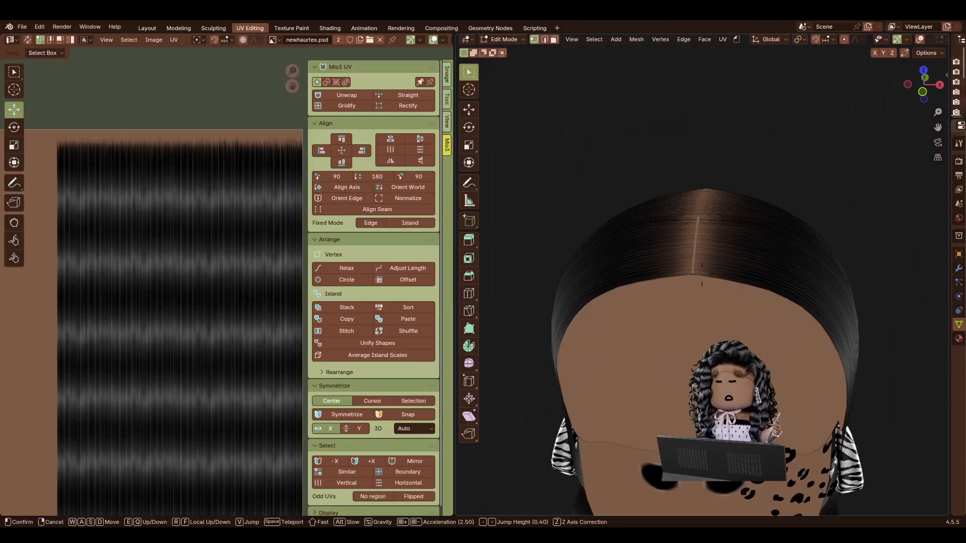
key("d")
left_click(702, 275)
Return to the Layout workspace and set the front strand's Mirror modifier Merge distance to 0.018 m to close the parting gap.
left_click(144, 28)
key("shift+f")
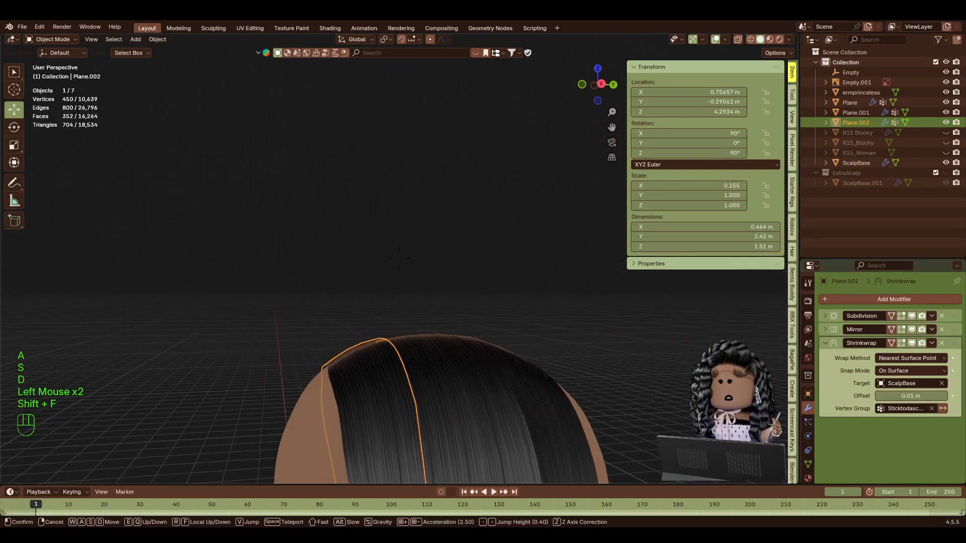
key("a")
key("w")
key("w")
key("w")
key("w")
key("s")
left_click(597, 211)
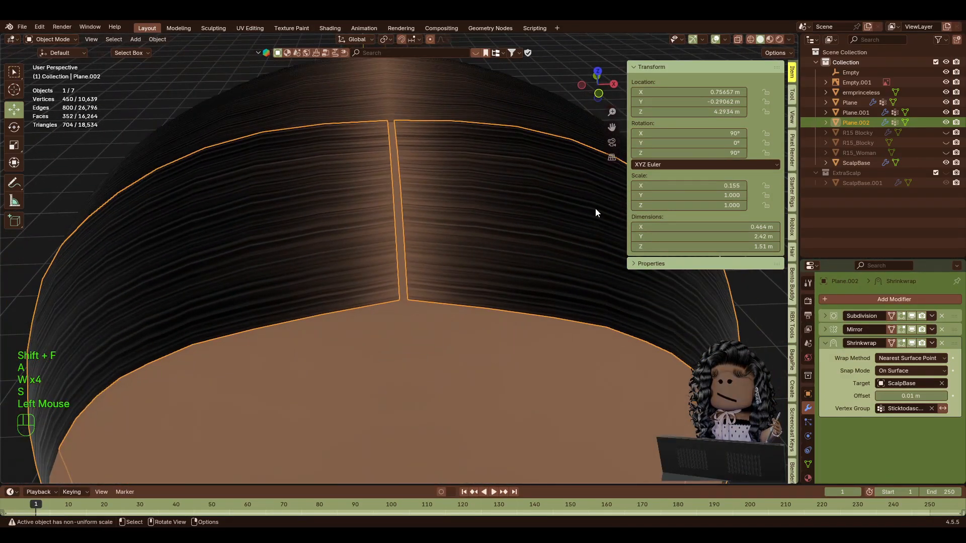
left_click(825, 331)
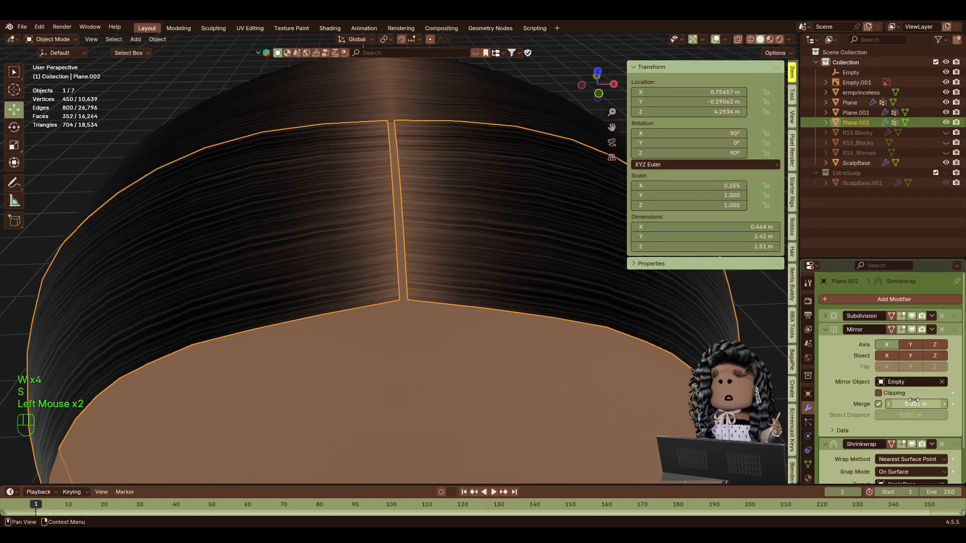
left_click_drag(913, 401, 931, 402)
left_click(555, 152)
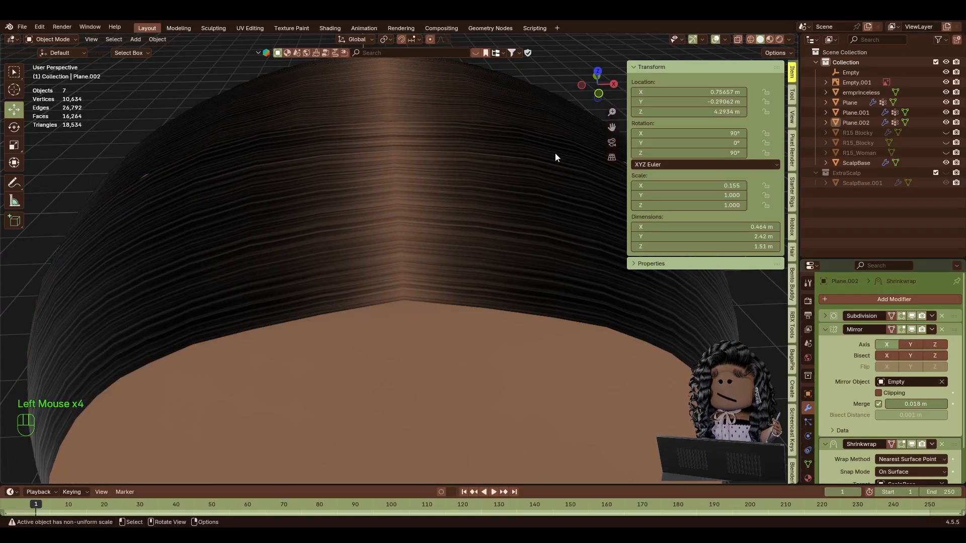
Examine the parting and the front strand's shine from above the head and from the side.
key("shift+f")
key("s")
key("s")
key("s")
key("w")
key("w")
key("w")
key("w")
key("w")
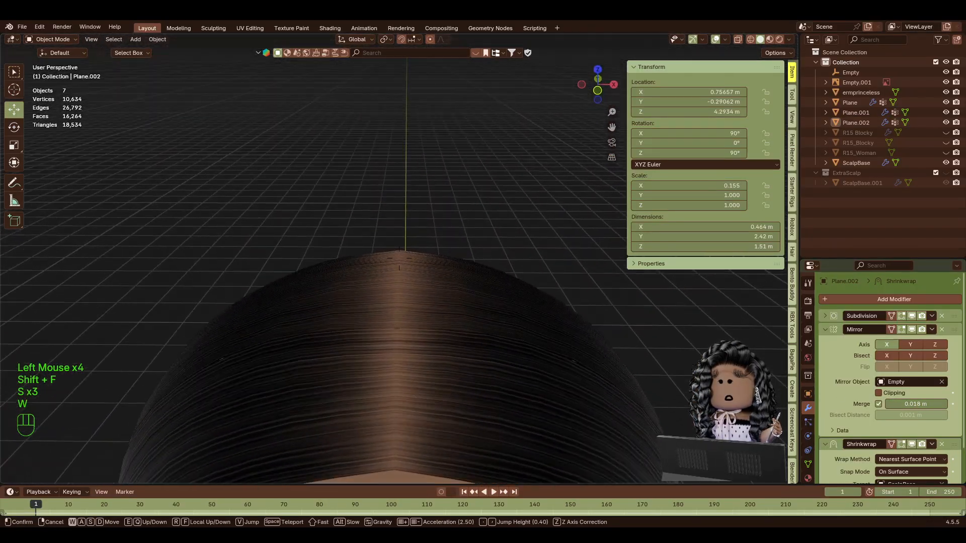
key("s")
key("d")
left_click(545, 186)
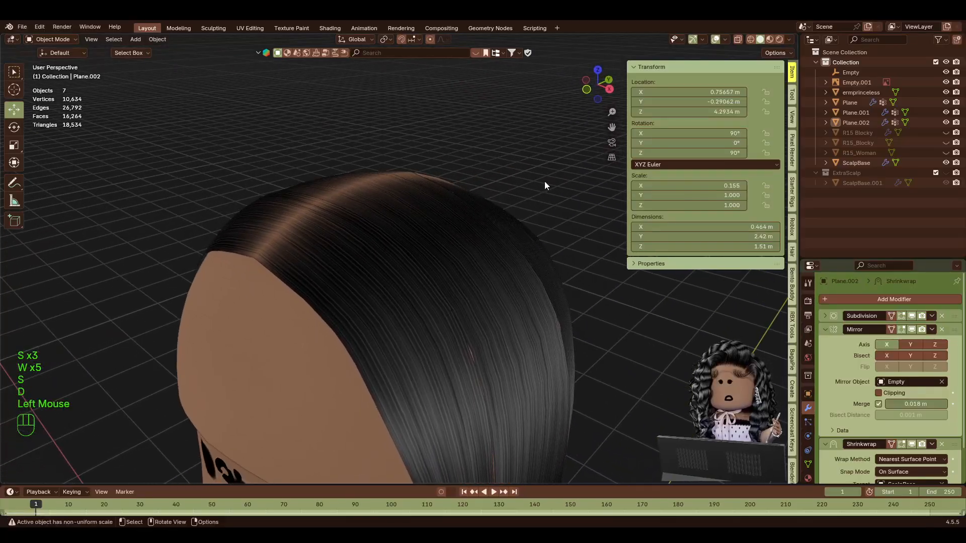
In the UV Editing workspace, switch editing to the adjacent side strand, nudge its top UV edge vertically and clear the selection.
left_click(271, 255)
left_click(246, 28)
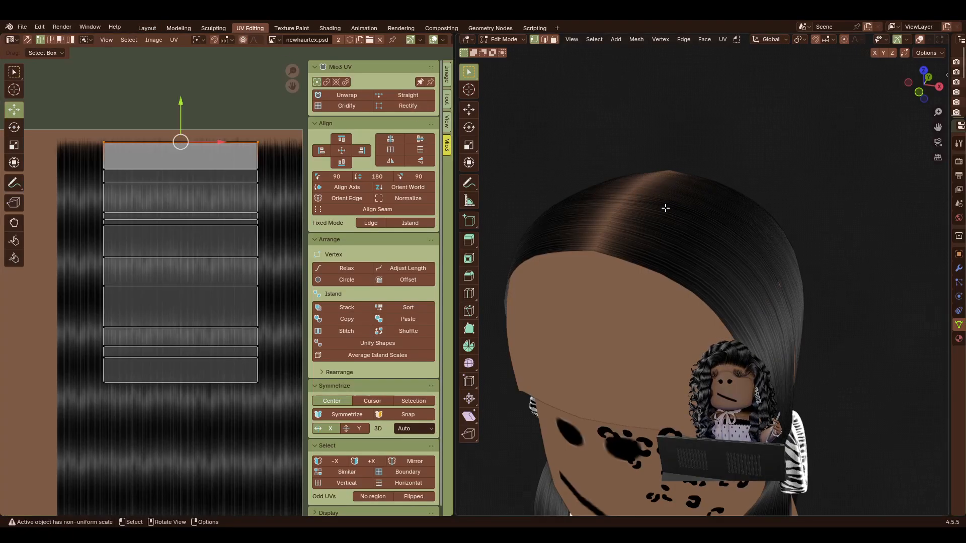
left_click_drag(180, 107, 184, 104)
key("alt+q")
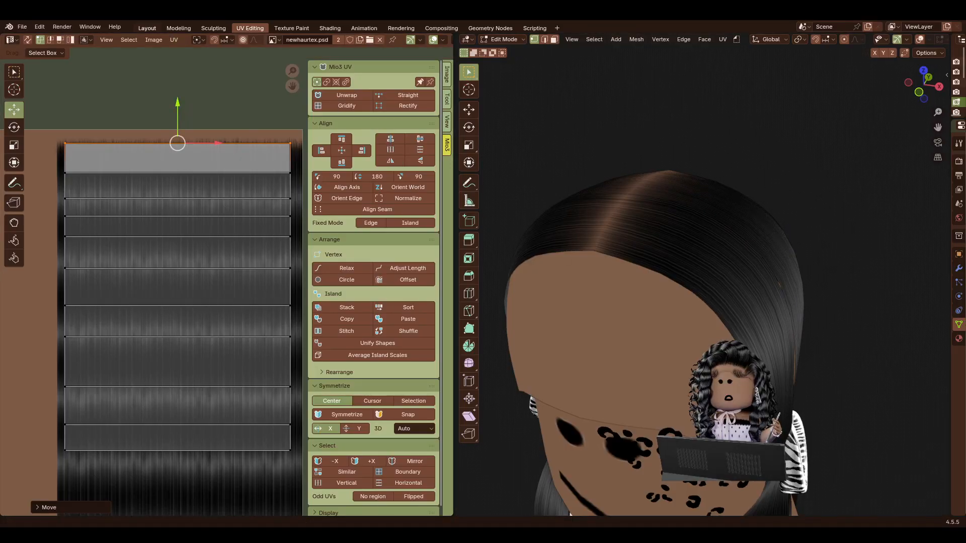
key("alt+a")
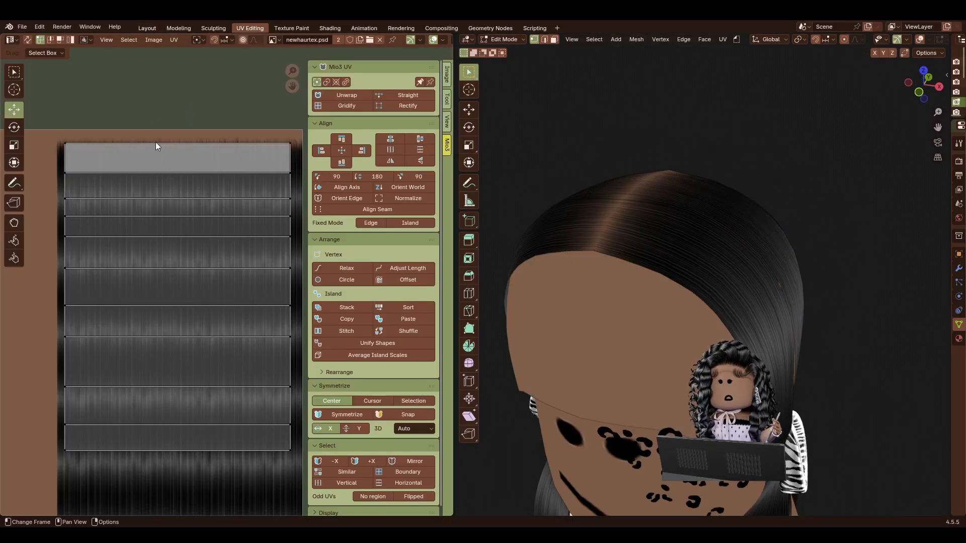
Try raising the side strand's second UV row edge slightly on the hair texture, and undo the move.
left_click(164, 172)
left_click_drag(180, 133, 182, 129)
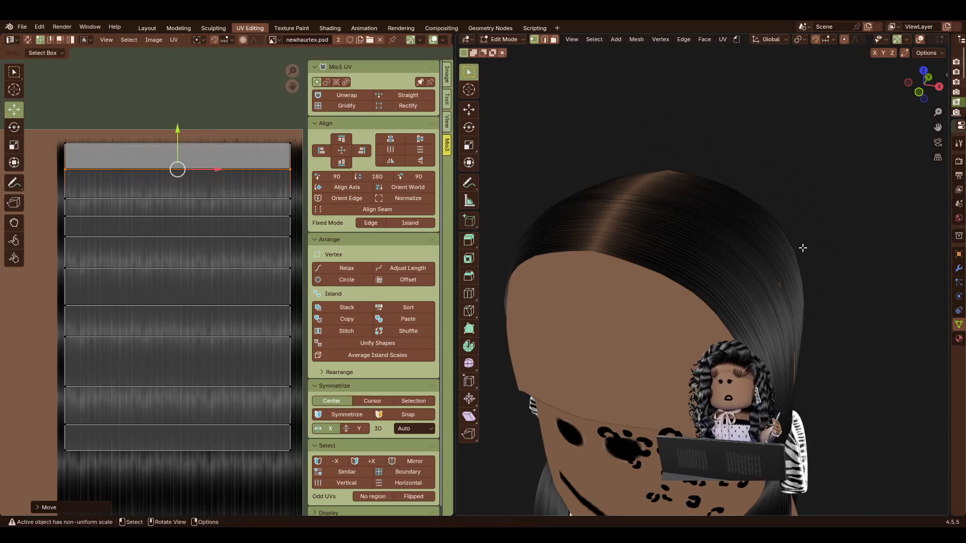
key("ctrl+z")
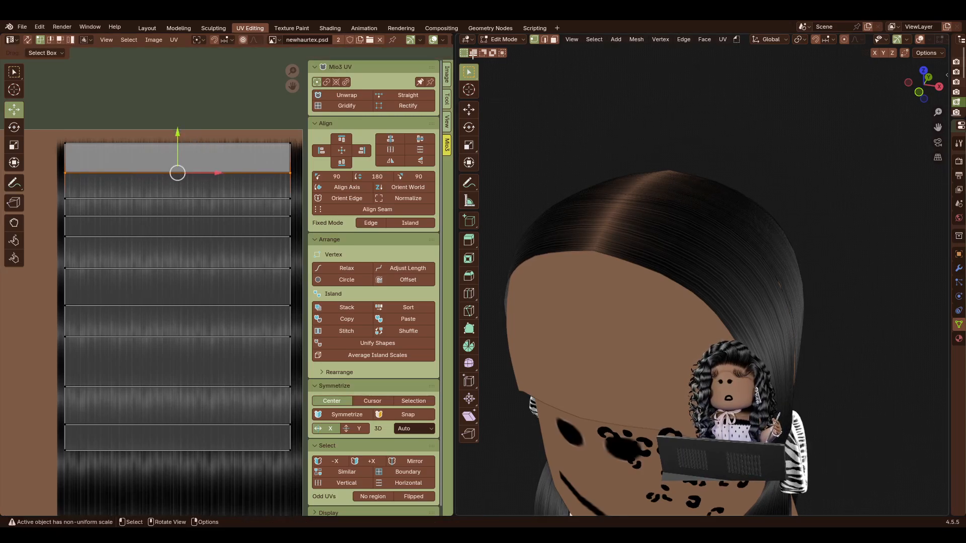
Return to the Layout workspace and examine the side strands from the side and rear of the head.
left_click(146, 28)
left_click(458, 113)
left_click(442, 238)
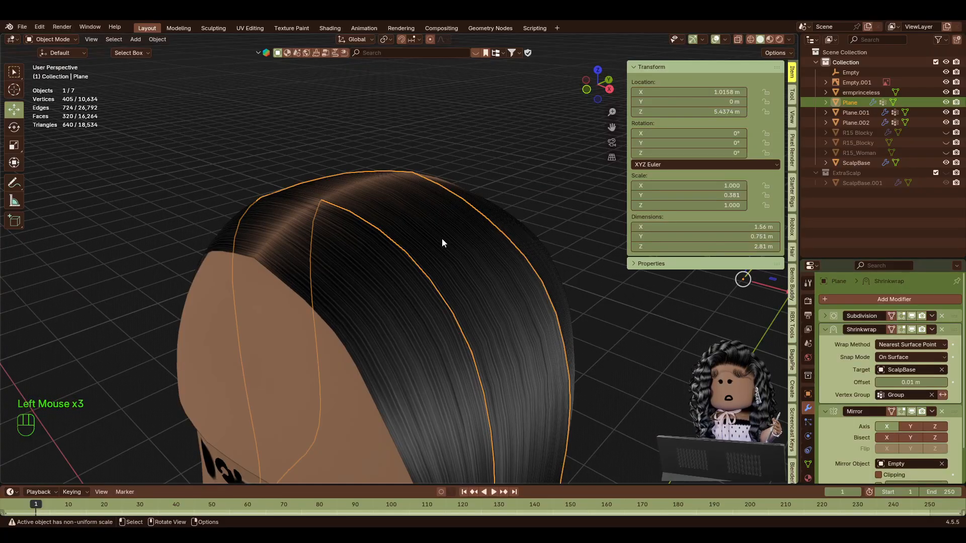
left_click(482, 128)
key("shift+f")
key("s")
key("a")
key("w")
key("s")
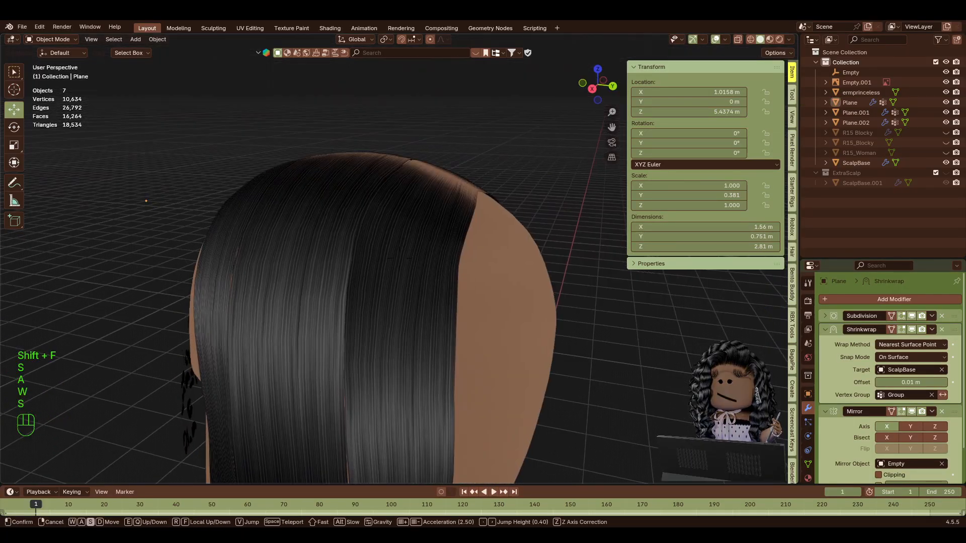
left_click(405, 162)
Select the rearmost strand and, in the UV Editing workspace, lower its top UV edge slightly to the hair texture's root.
left_click(470, 222)
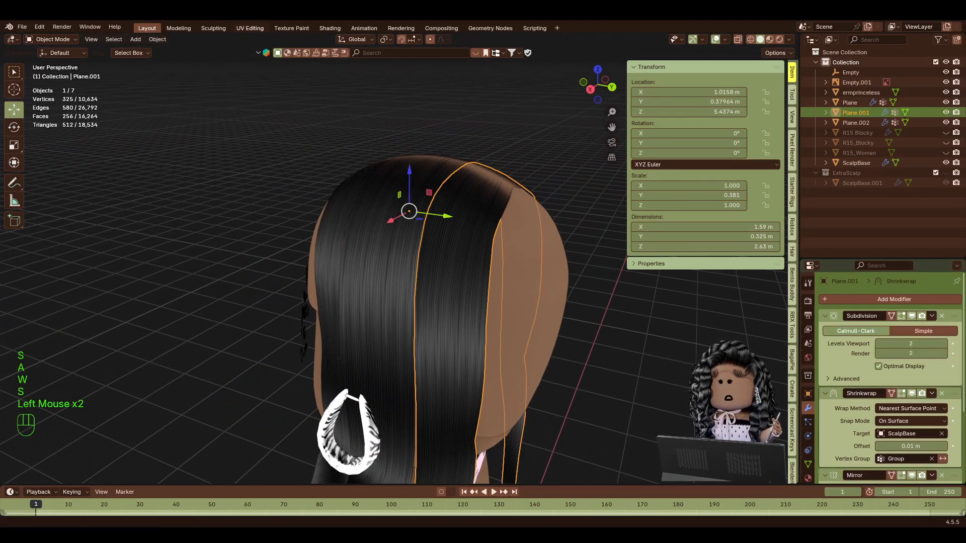
left_click(250, 30)
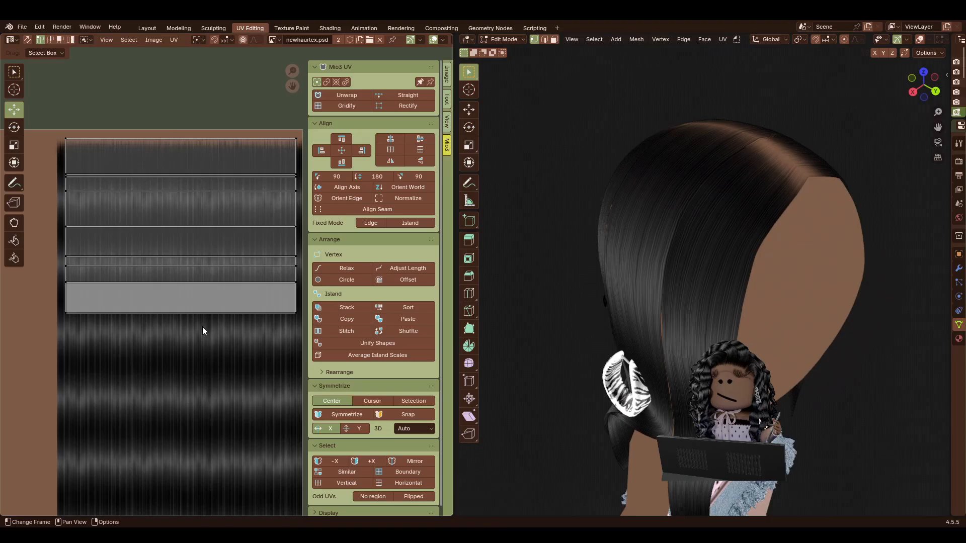
left_click(919, 39)
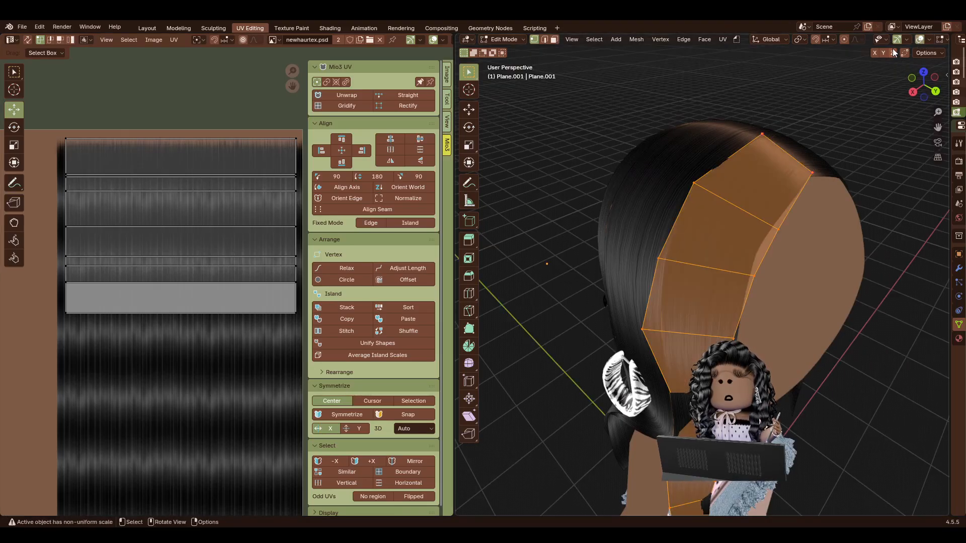
left_click(919, 40)
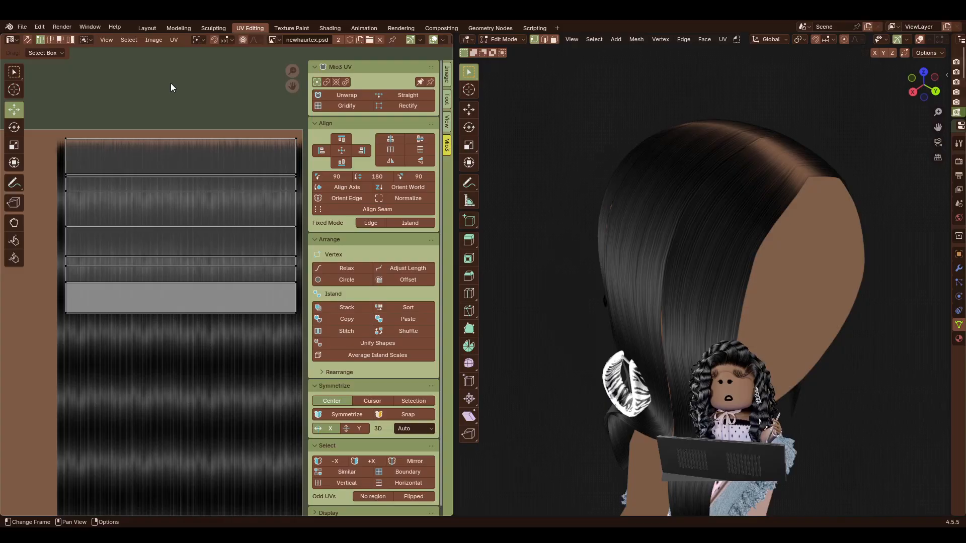
left_click(167, 174)
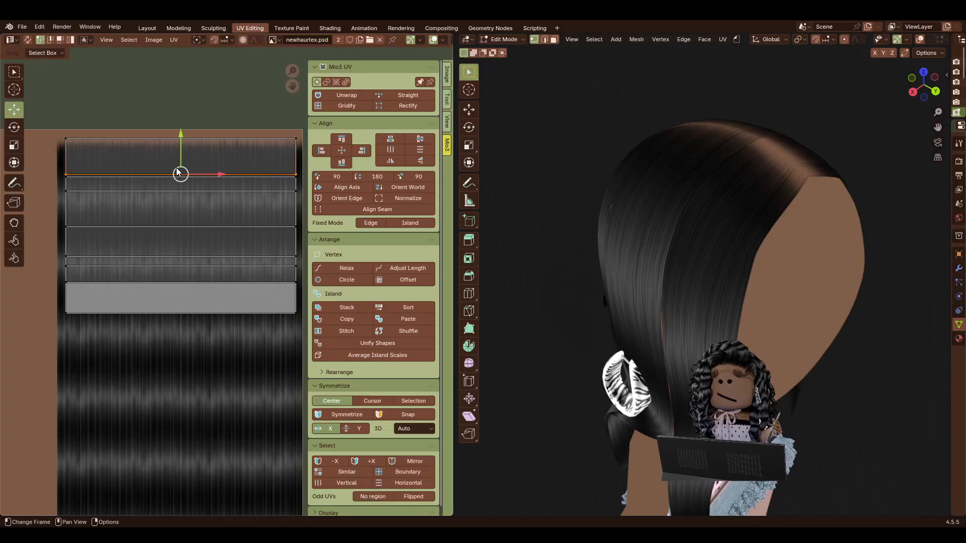
left_click(207, 135, "alt")
left_click_drag(181, 102, 184, 104)
left_click(219, 90)
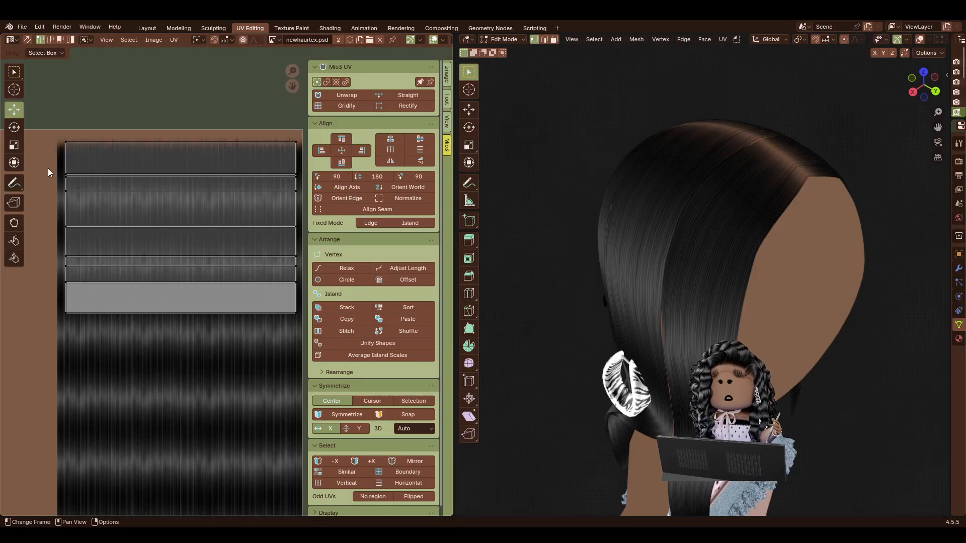
Respace the rearmost strand's upper UV rows by moving the second, third and fourth row edges down the hair texture.
left_click_drag(54, 163, 307, 184)
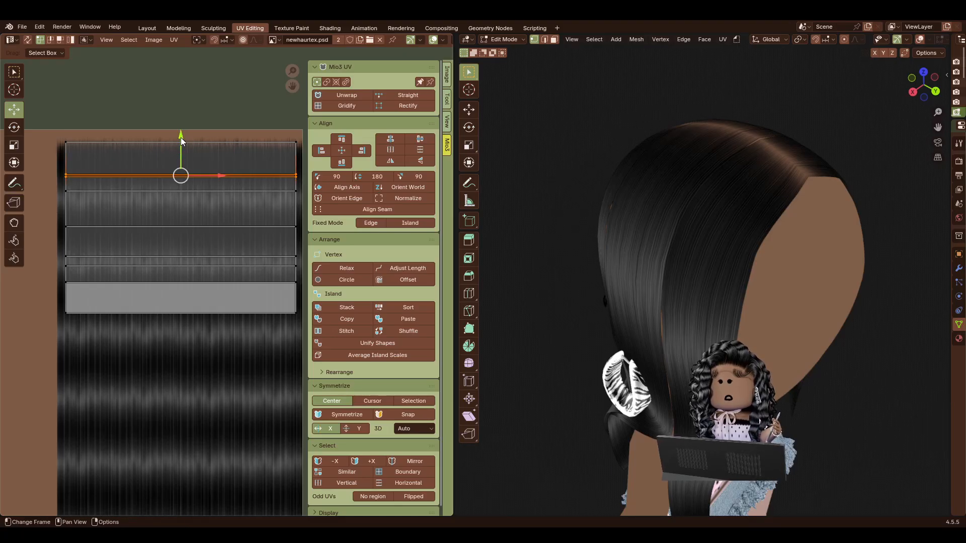
left_click_drag(180, 137, 188, 138)
left_click(265, 194)
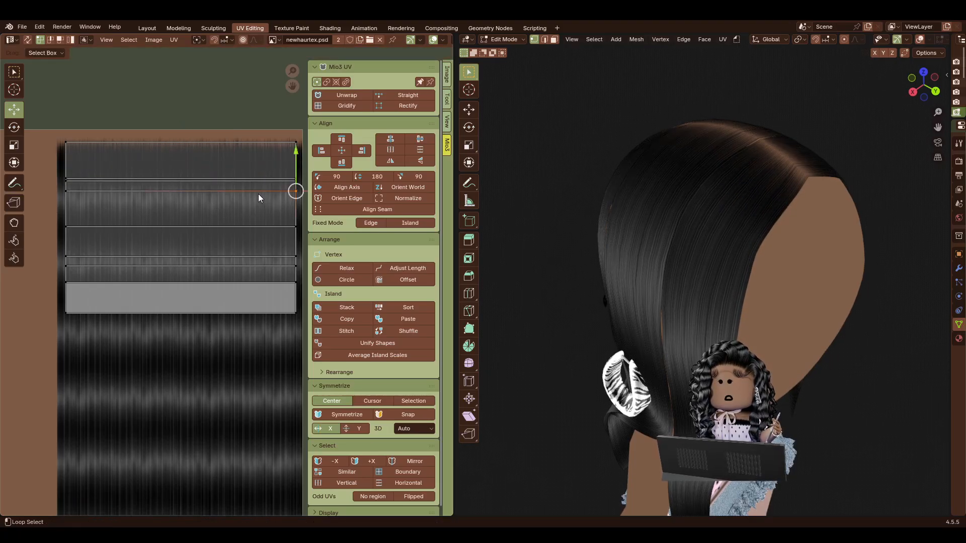
left_click_drag(180, 150, 184, 160)
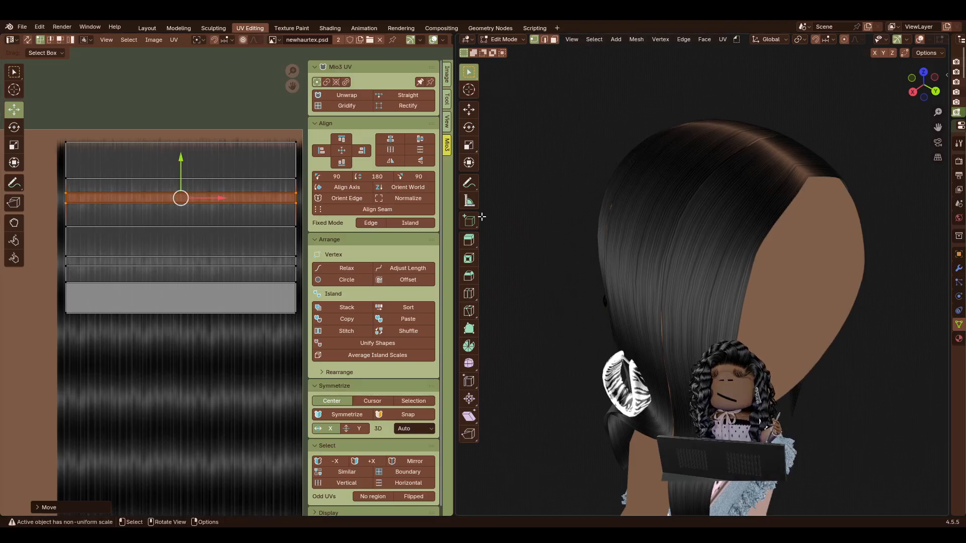
left_click_drag(181, 163, 183, 159)
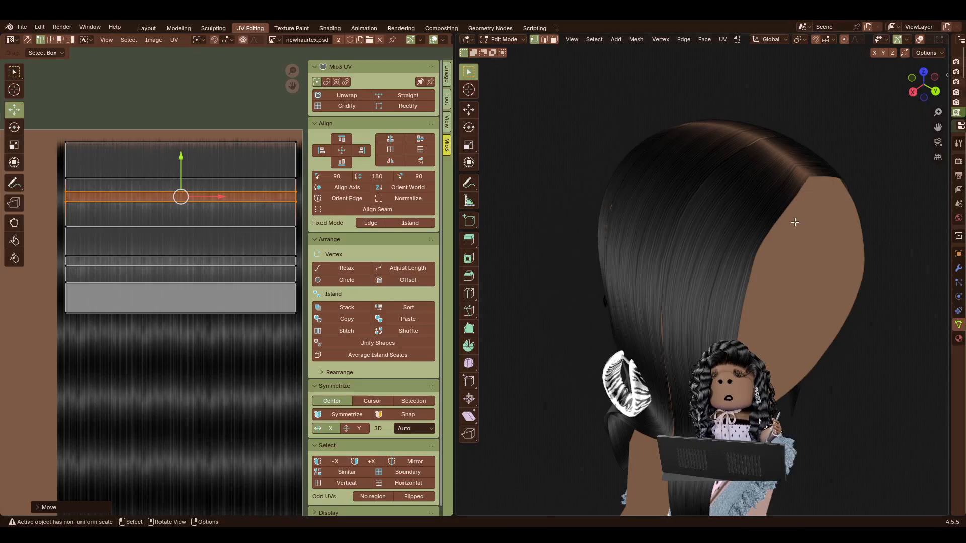
Examine the side strands' shine and the gap between them from crown to ends, and clear the UV selection.
key("shift+grave")
key("w")
key("s")
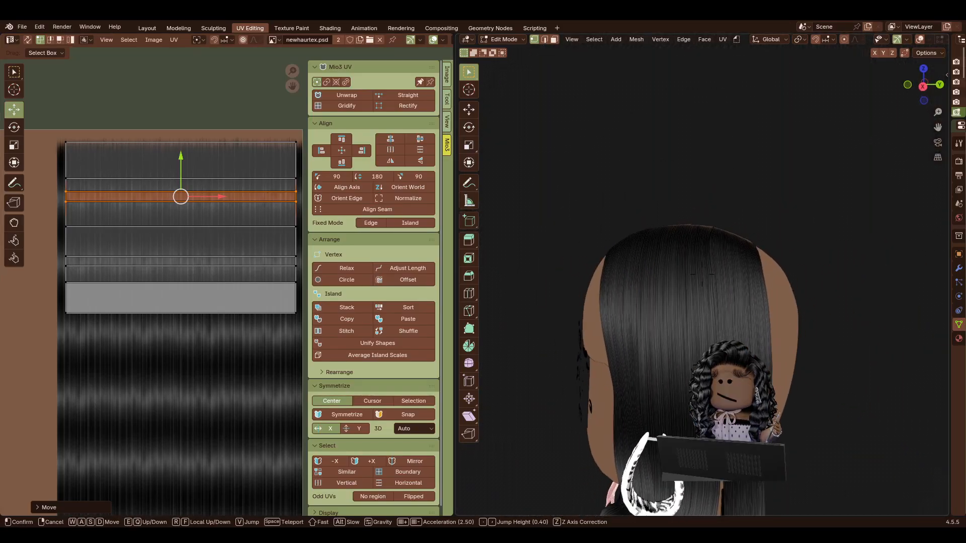
left_click(801, 242)
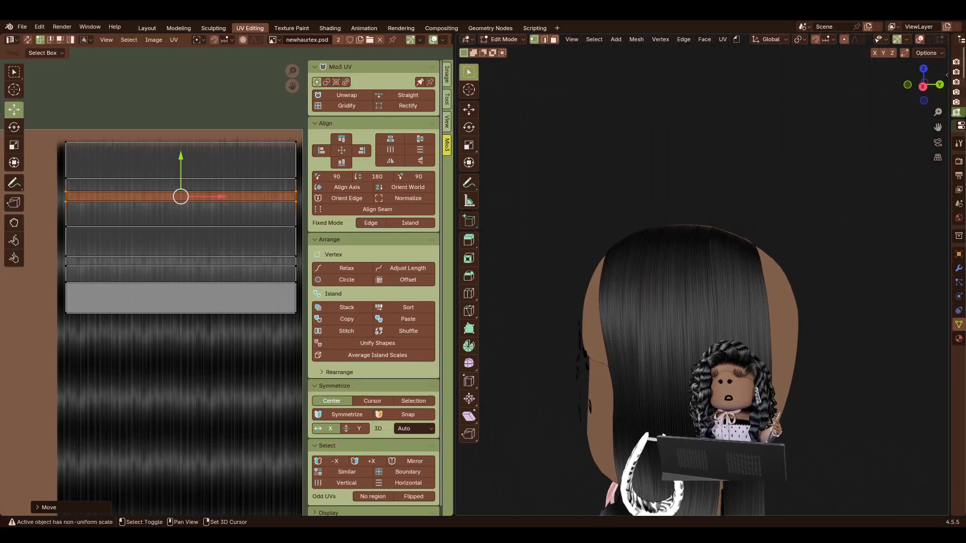
key("shift+grave")
key("w")
key("a")
key("d")
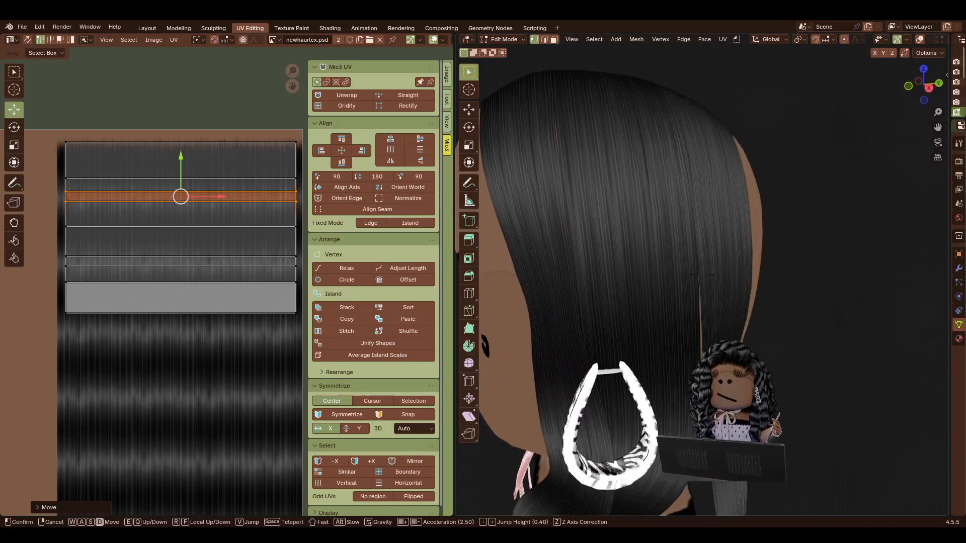
key("a")
key("d")
left_click(702, 275)
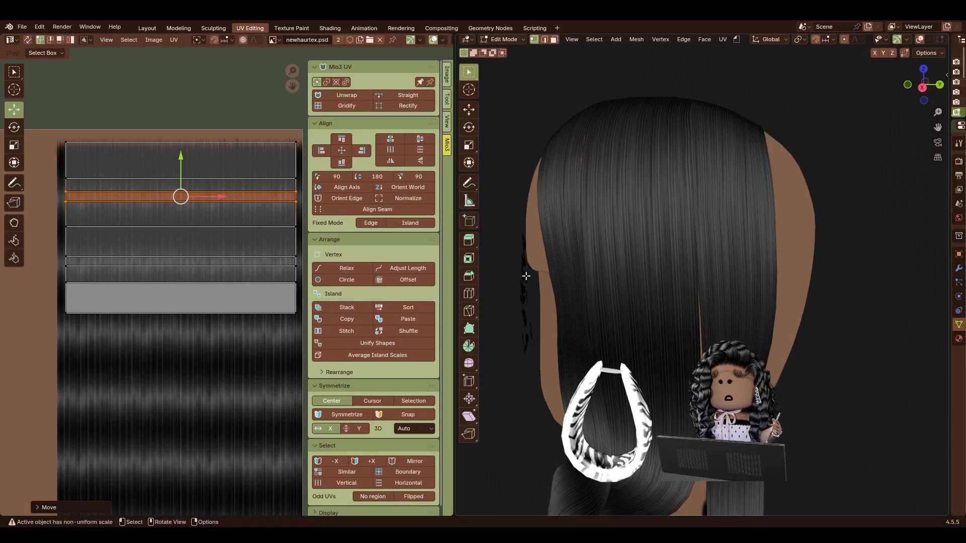
key("shift+grave")
key("w")
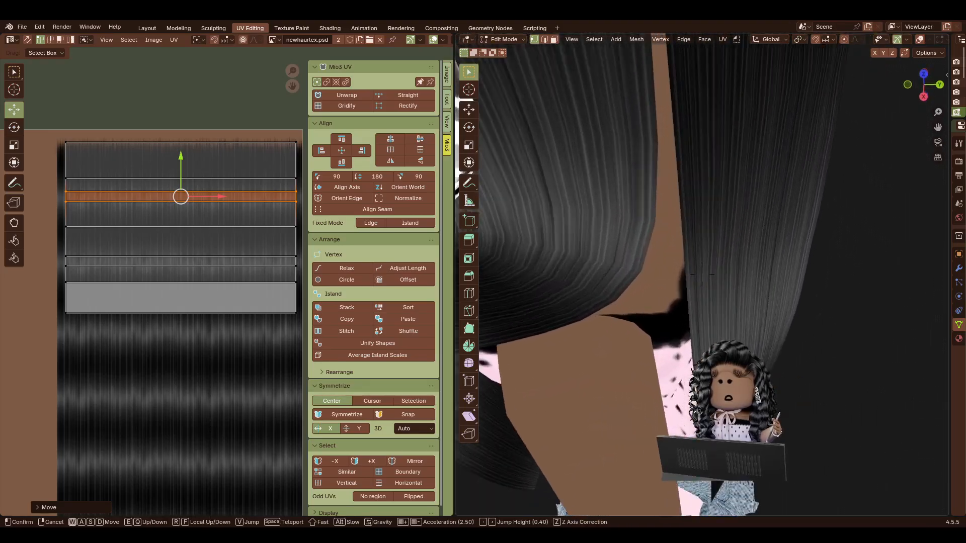
key("s")
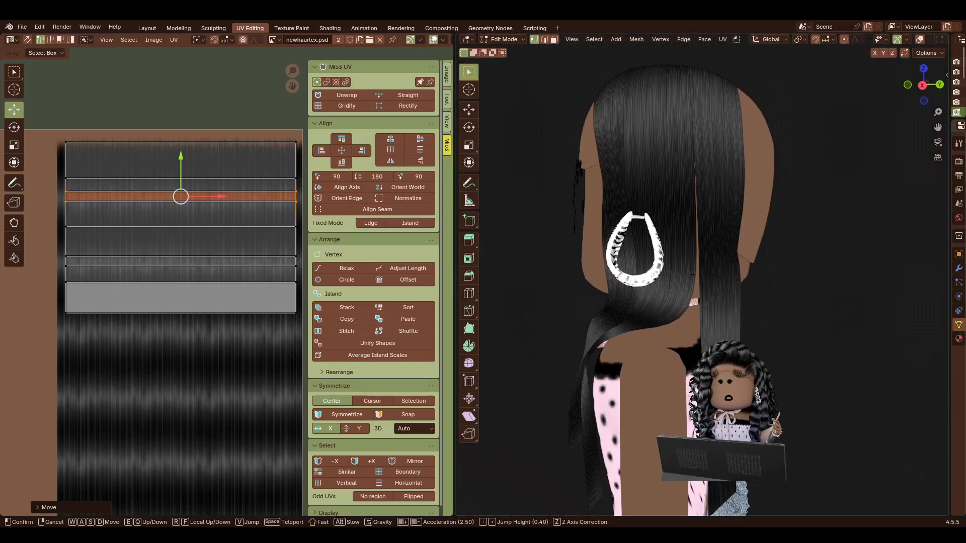
key("d")
left_click(702, 274)
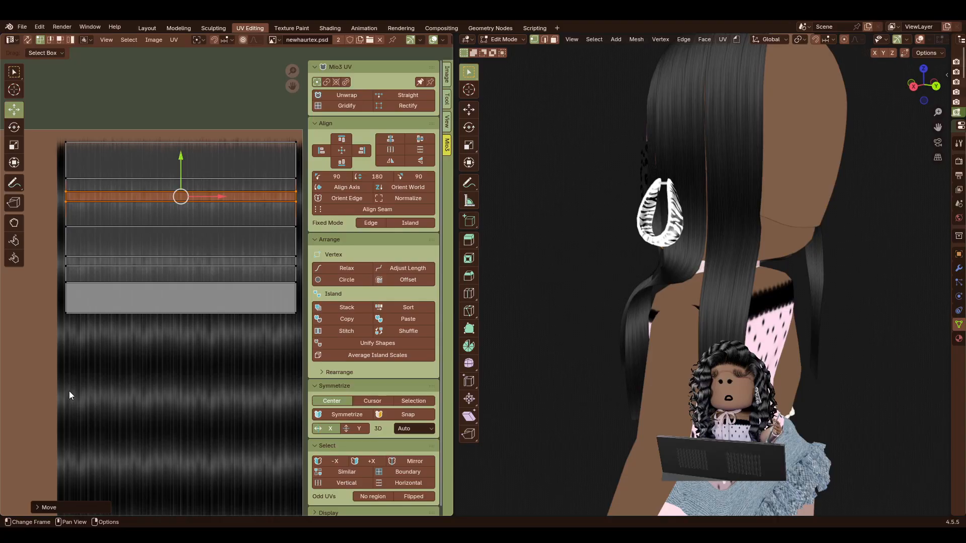
left_click(87, 392)
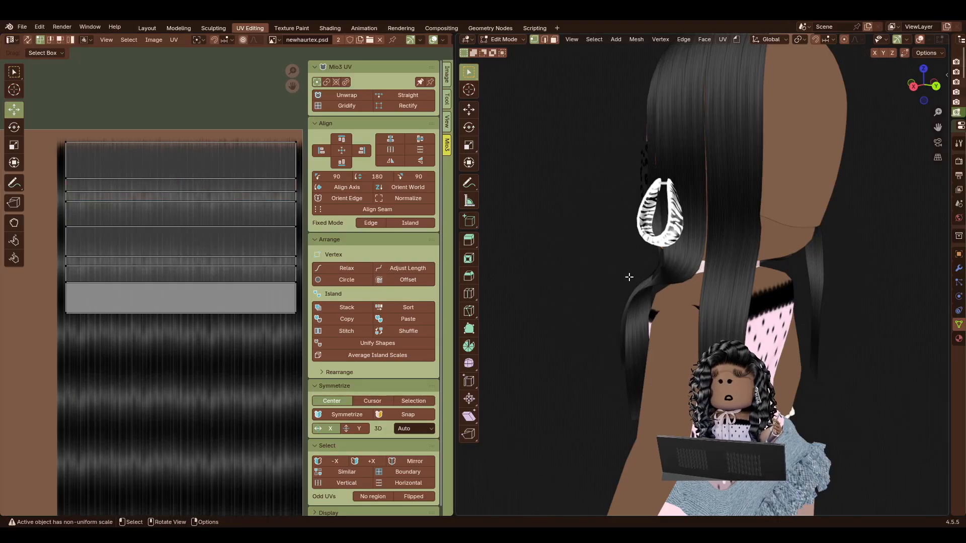
Examine the rearmost strand and its lower length from behind the head and shoulders.
key("shift+grave")
key("w")
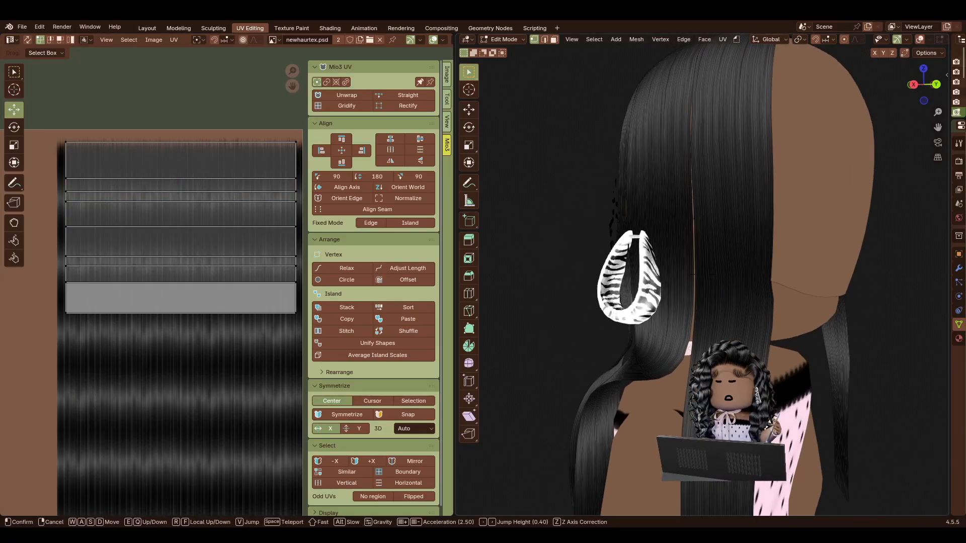
key("s")
key("w")
key("d")
key("a")
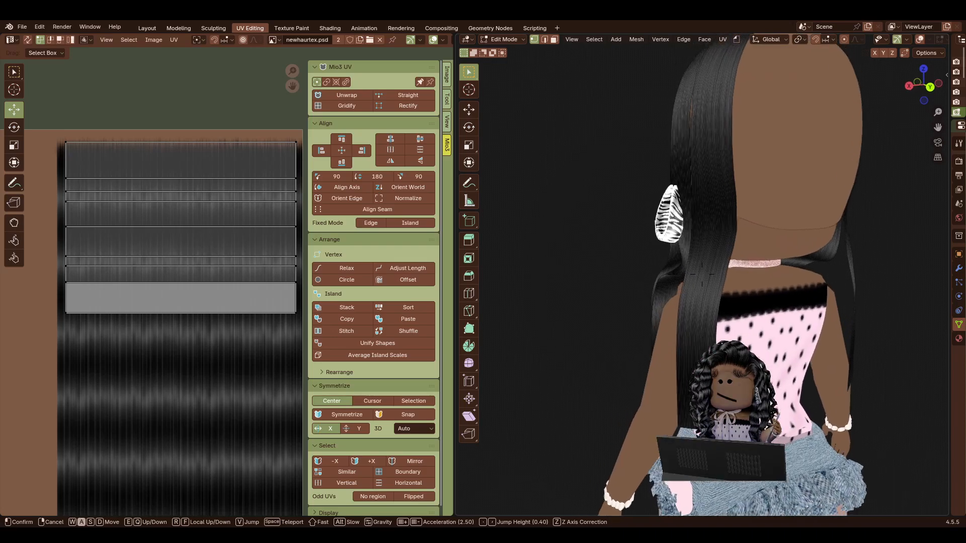
key("w")
left_click(703, 275)
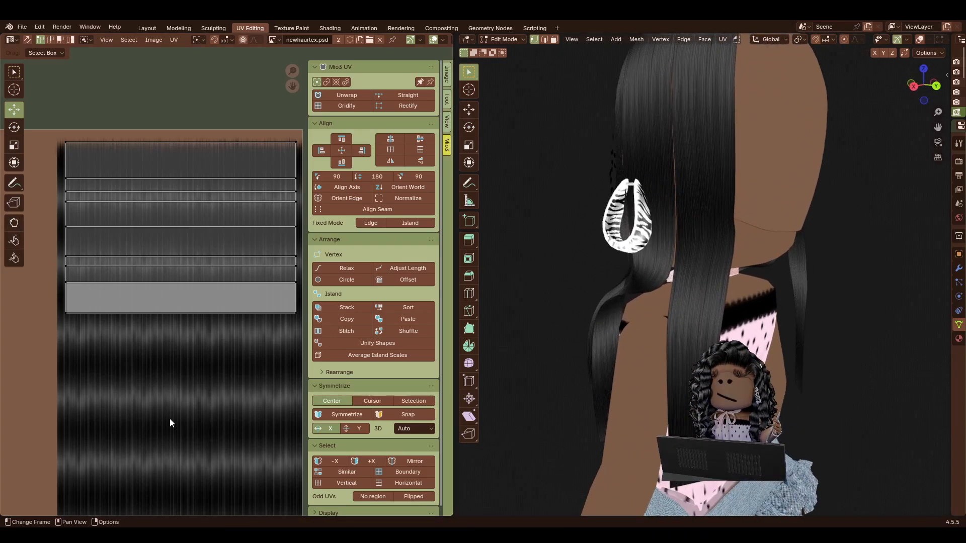
Return to the Layout workspace, leave mesh editing, and examine the strands all around the head from the back to the face.
left_click_drag(57, 251, 317, 270)
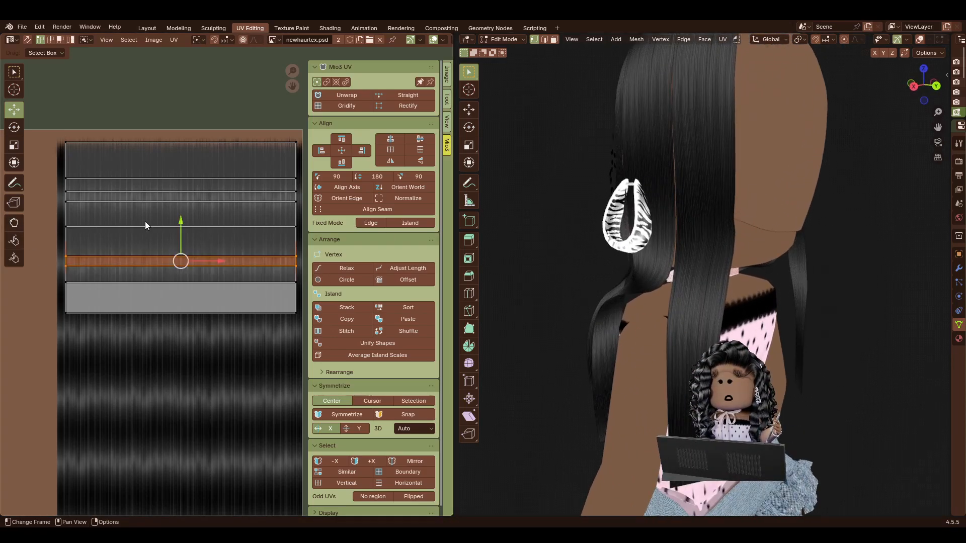
left_click(147, 27)
key("shift+f")
key("d")
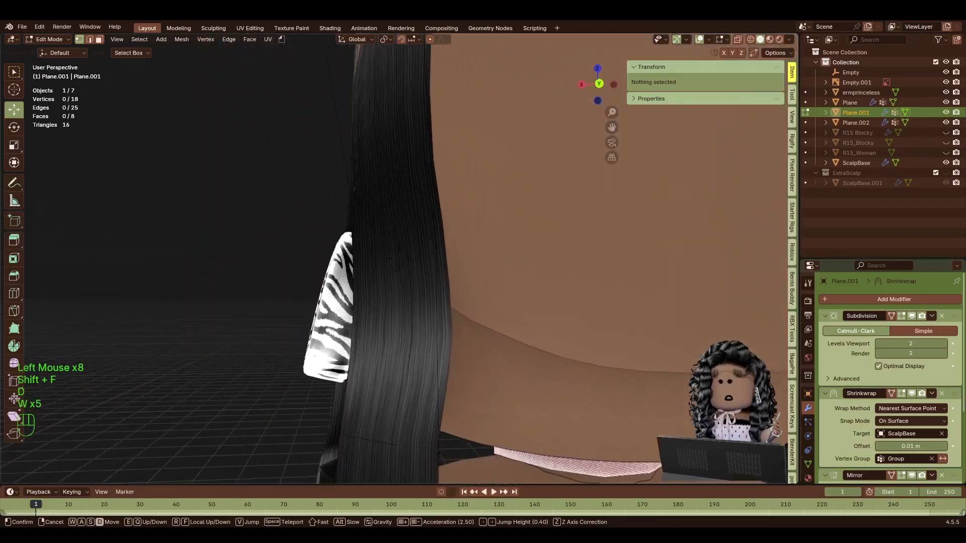
key("w")
key("w")
key("w")
key("w")
key("w")
key("s")
key("d")
key("s")
key("d")
key("d")
key("d")
key("d")
key("d")
key("d")
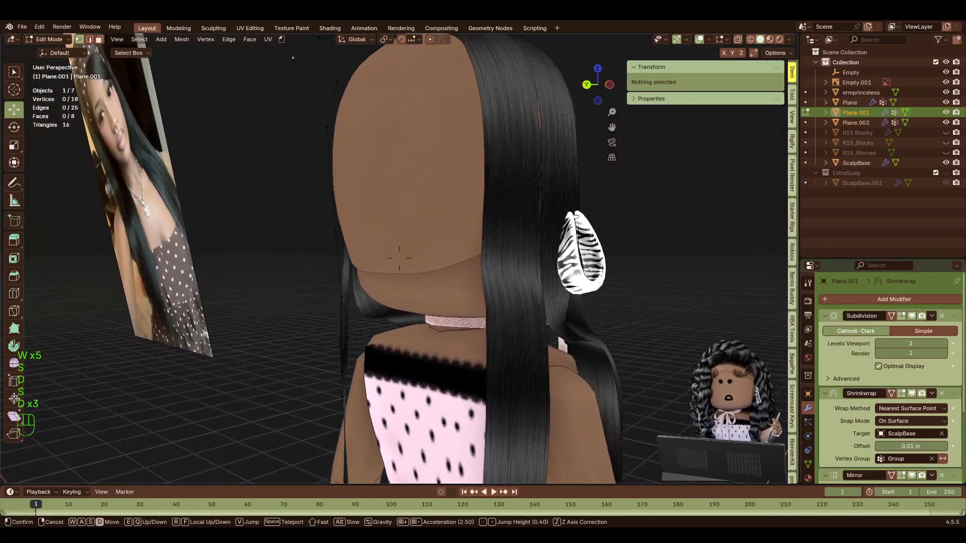
key("d")
key("d")
key("d")
key("d")
key("d")
key("d")
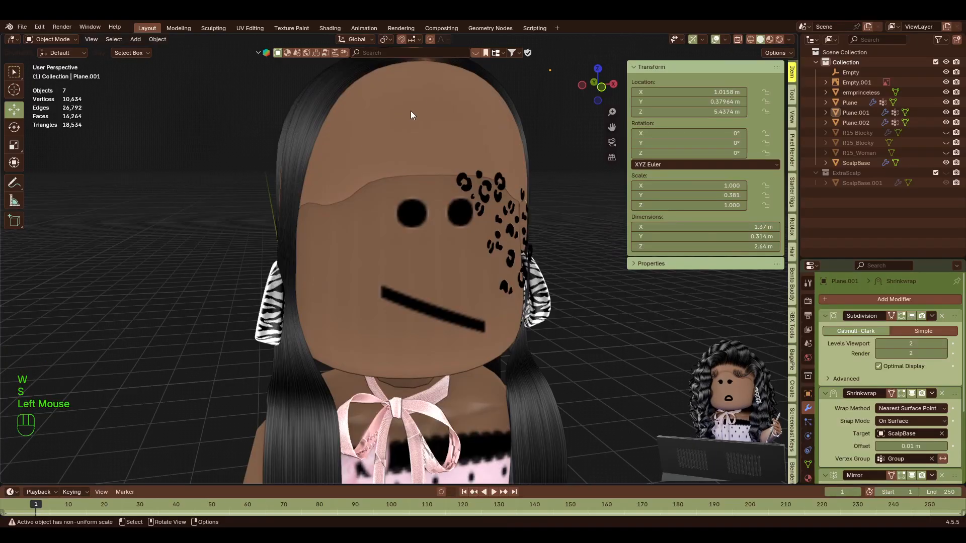
Select the scalp base and collapse its Mirror modifier to reach its Subdivision modifier.
left_click(429, 99)
key("shift+f")
key("d")
key("d")
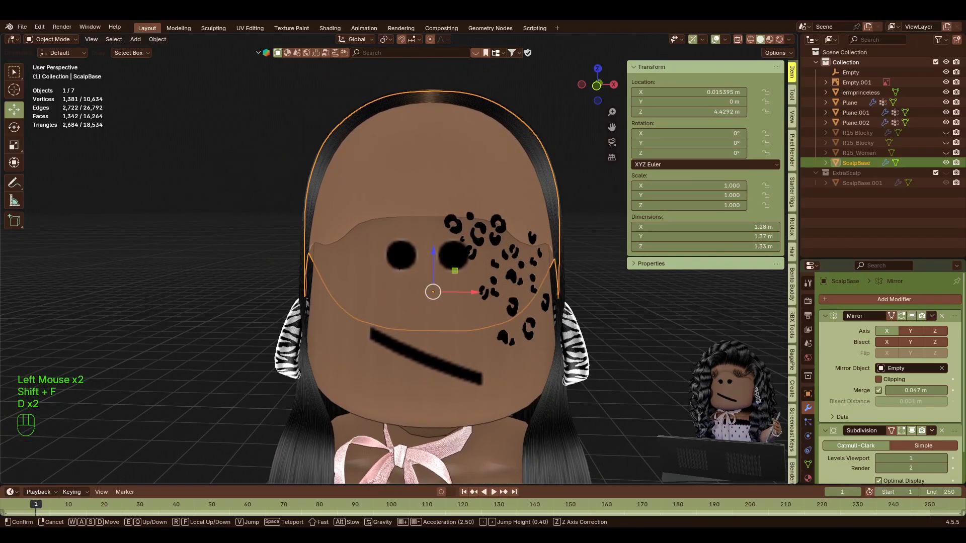
left_click(399, 259)
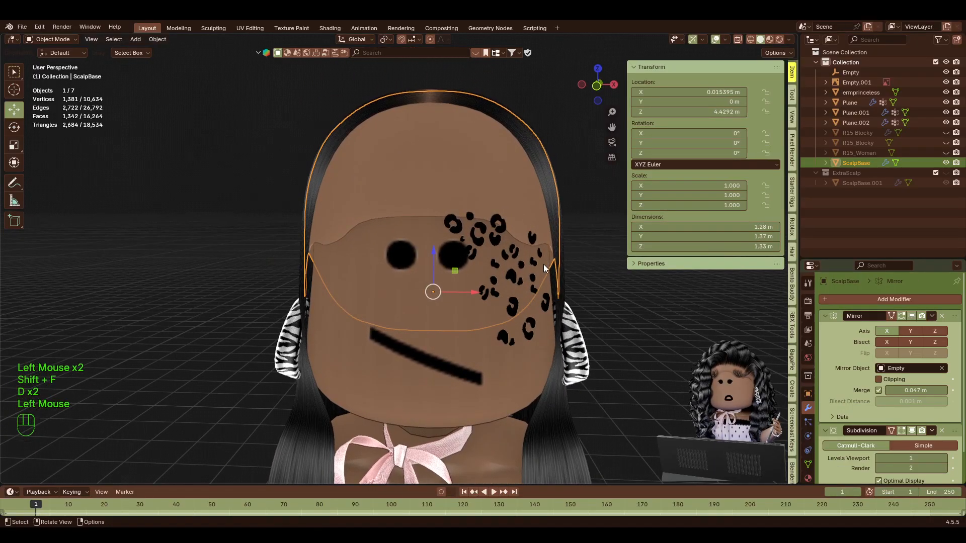
left_click(825, 316)
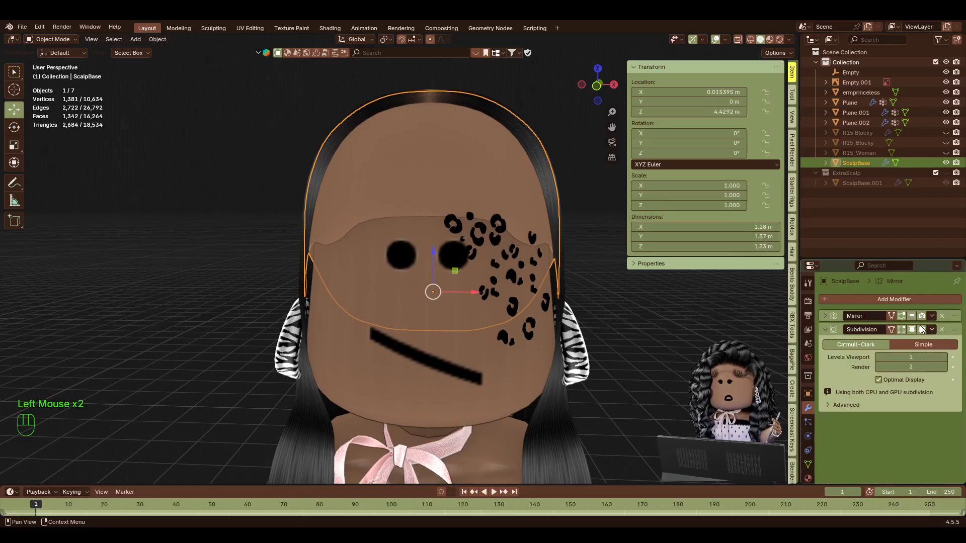
left_click(932, 317)
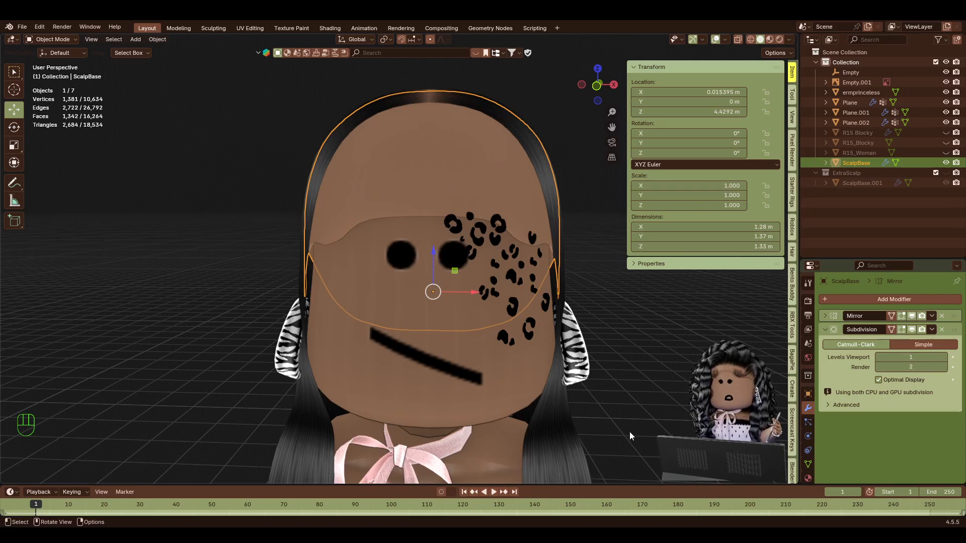
Open the scalp base in the UV Editing workspace and unwrap its whole mesh with the angle-based method.
key("shift+f")
key("s")
key("w")
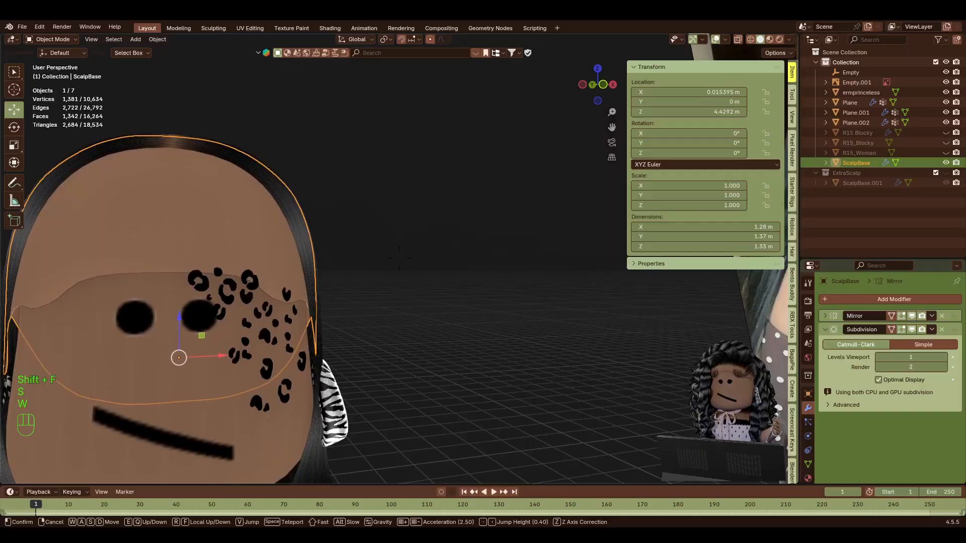
key("s")
left_click(399, 259)
left_click(252, 28)
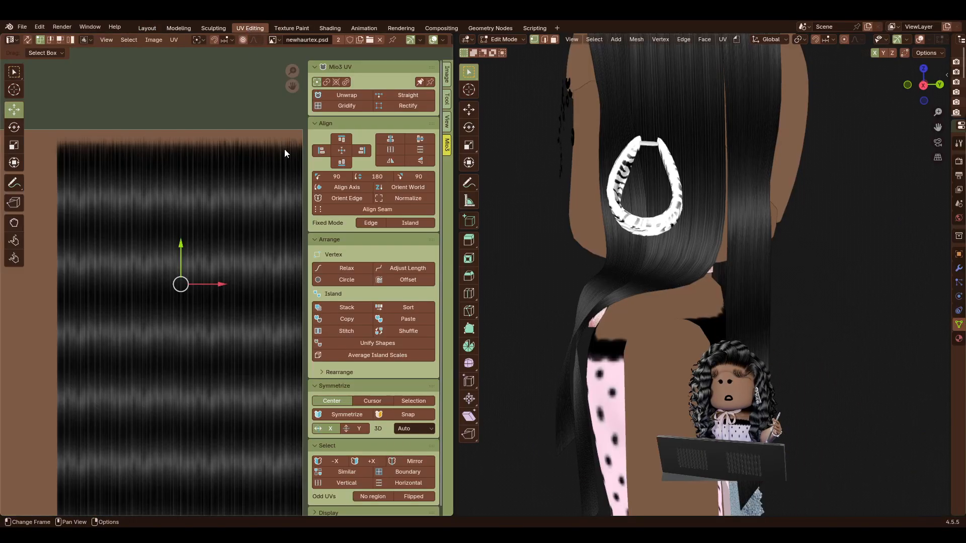
scroll(102, 343, "down", 2)
scroll(102, 343, "up", 2)
middle_click_drag(103, 343, 218, 270)
scroll(198, 271, "up", 5)
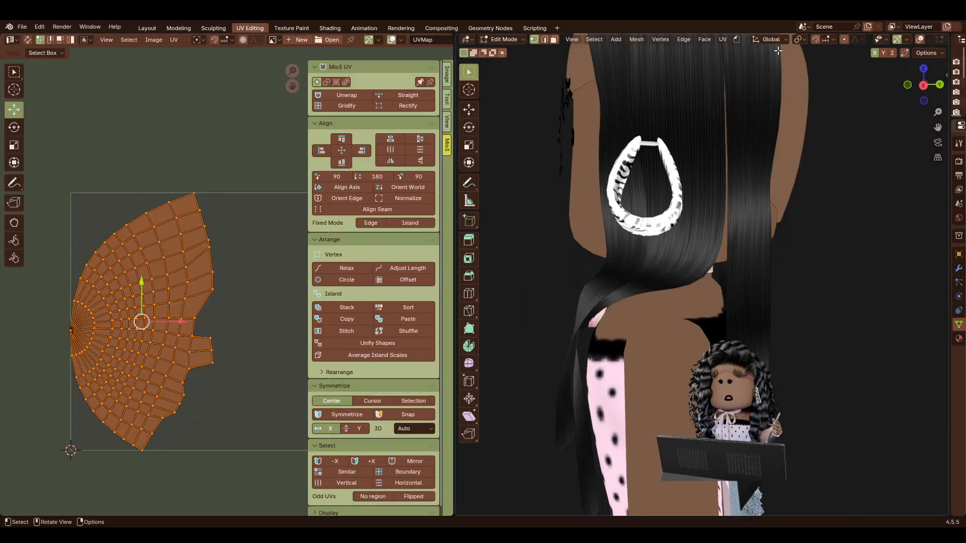
left_click(723, 39)
left_click(729, 52)
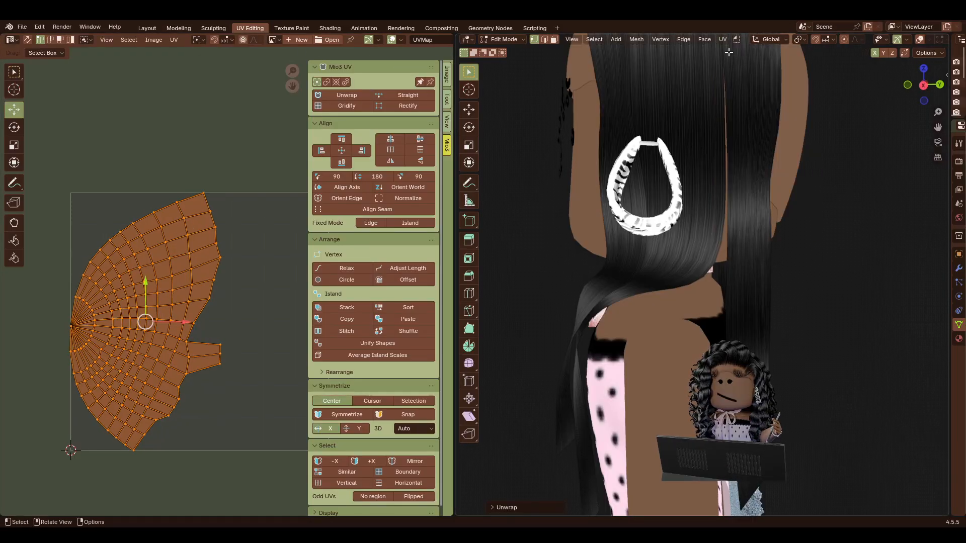
scroll(155, 319, "down", 4)
scroll(155, 318, "up", 4)
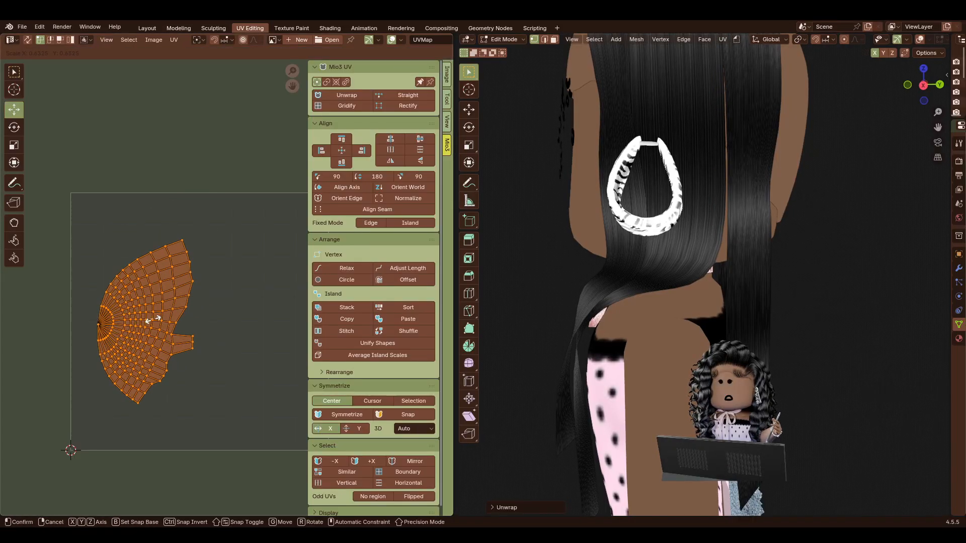
Rotate the scalp's UV island slightly and scale it down to fit inside the UV square.
key("r")
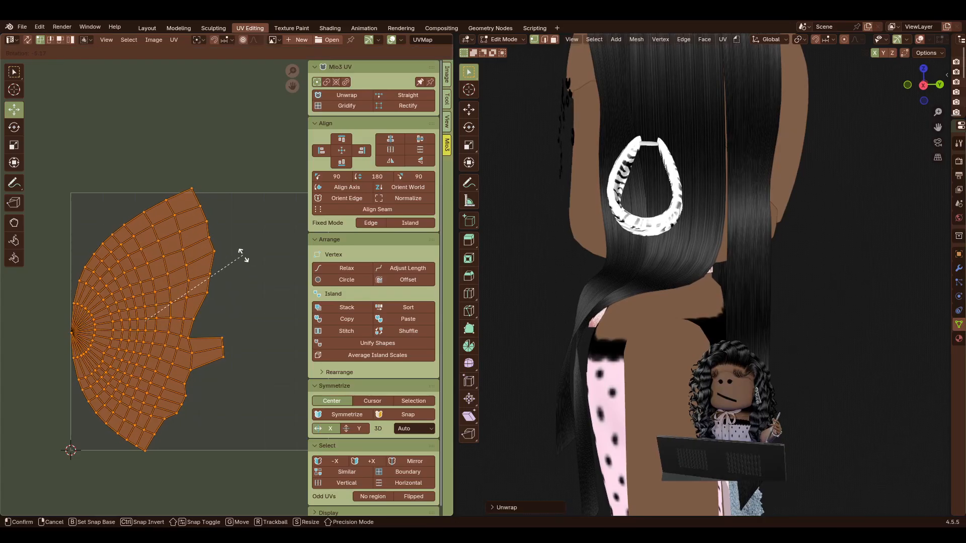
left_click(242, 255)
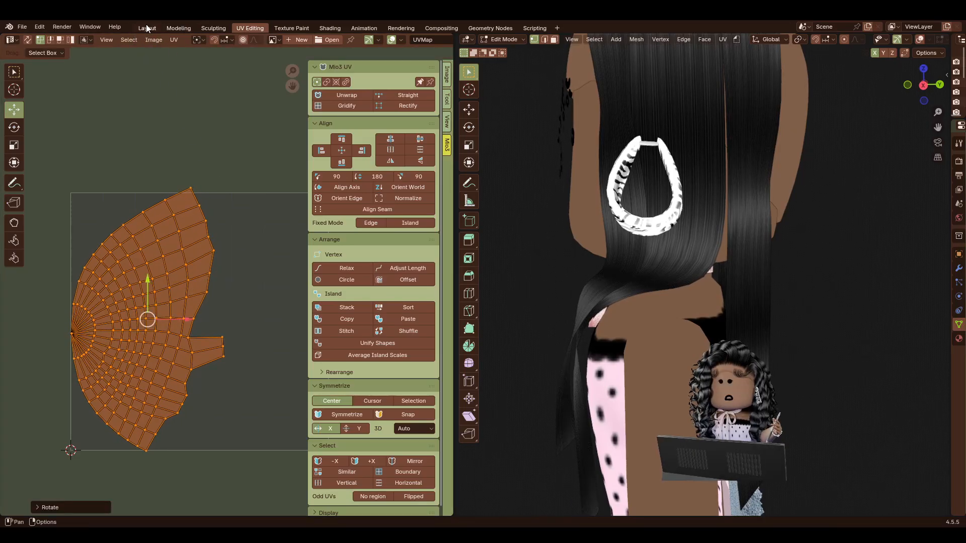
key("s")
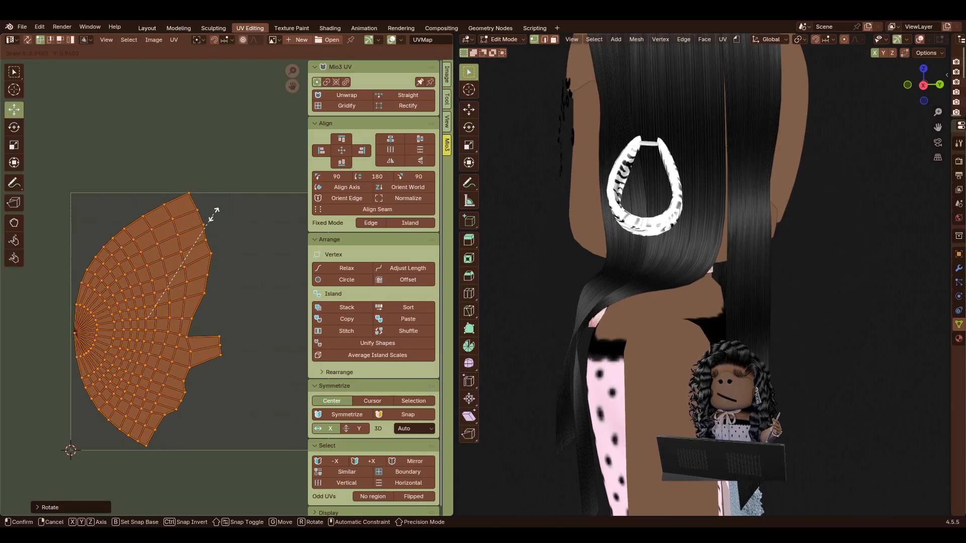
left_click(212, 215)
key("s")
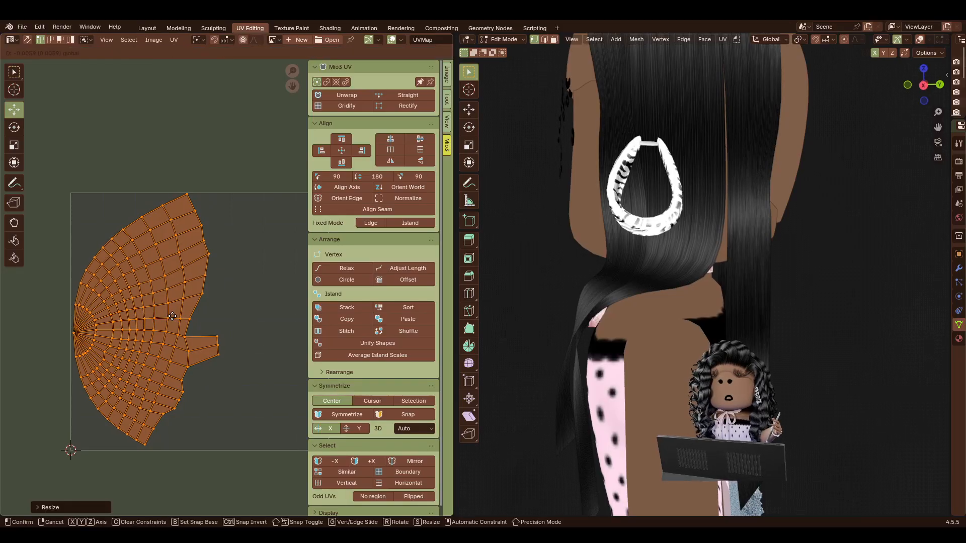
left_click(185, 191)
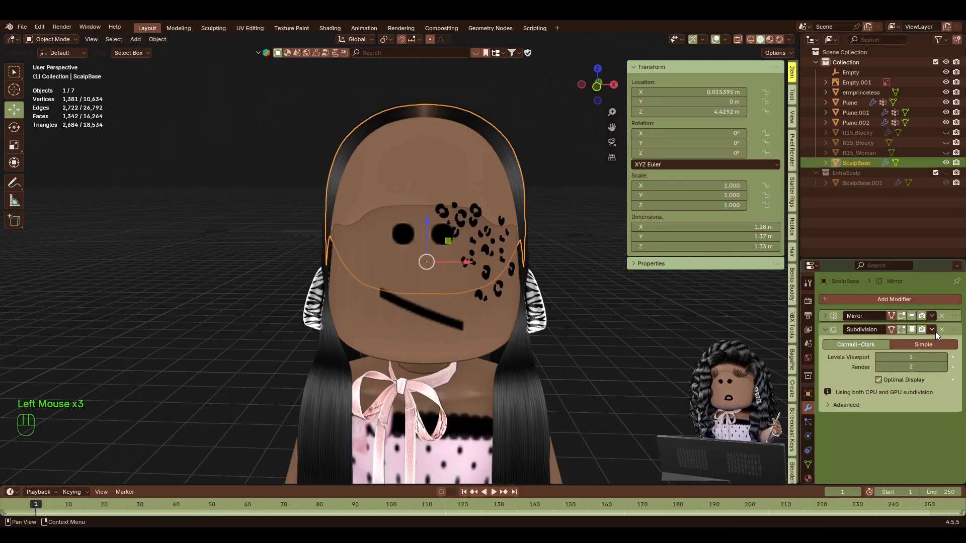
Move the scalp base's Subdivision modifier above Mirror and apply it.
left_click(932, 330)
key("Tab")
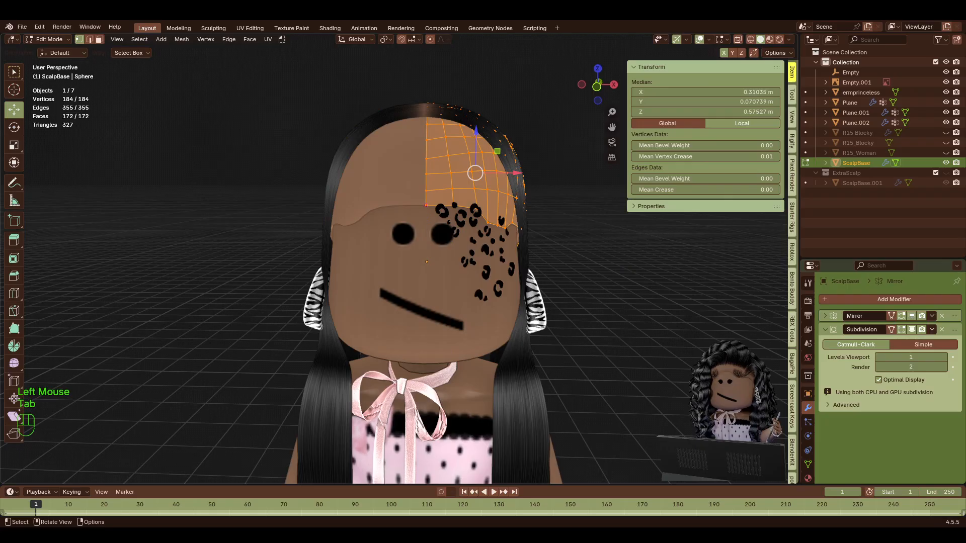
key("Tab")
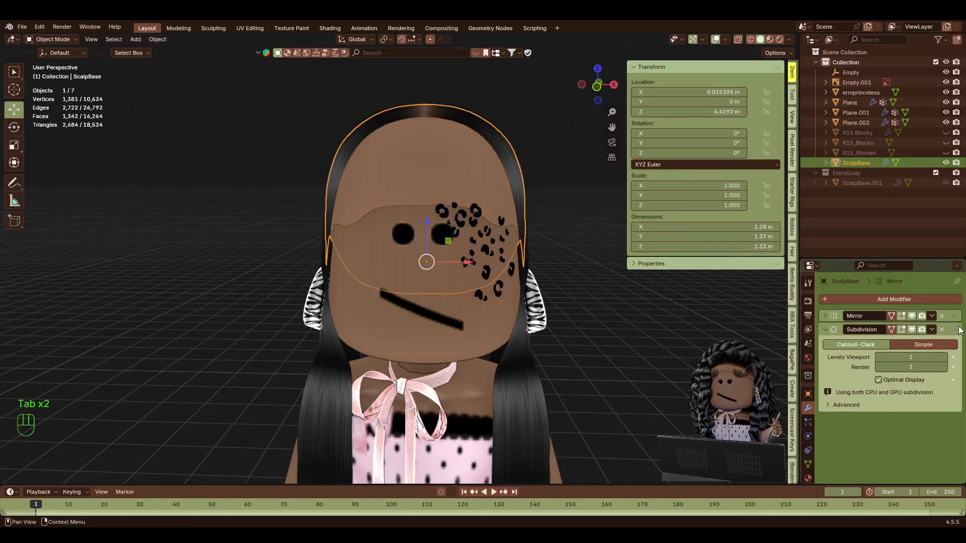
left_click_drag(955, 330, 942, 280)
left_click(933, 315)
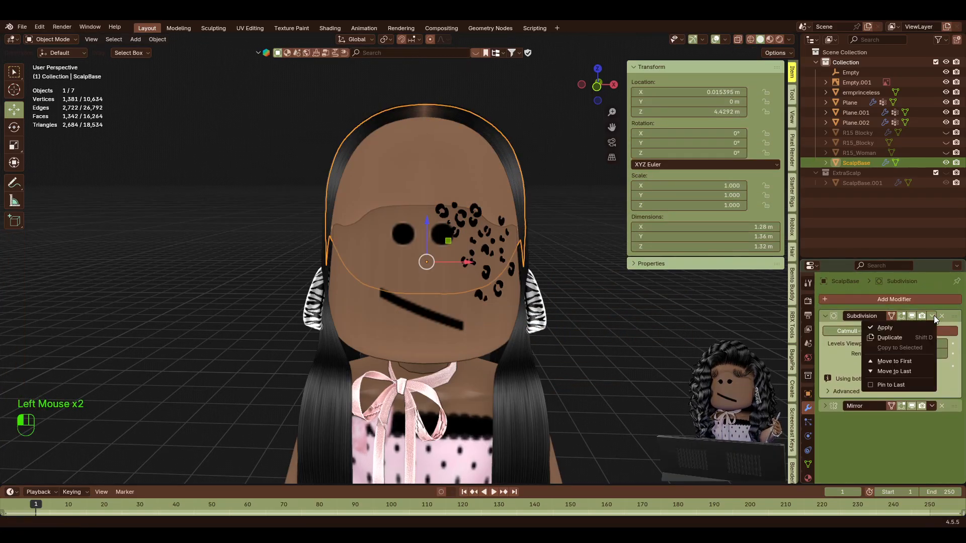
left_click(899, 327)
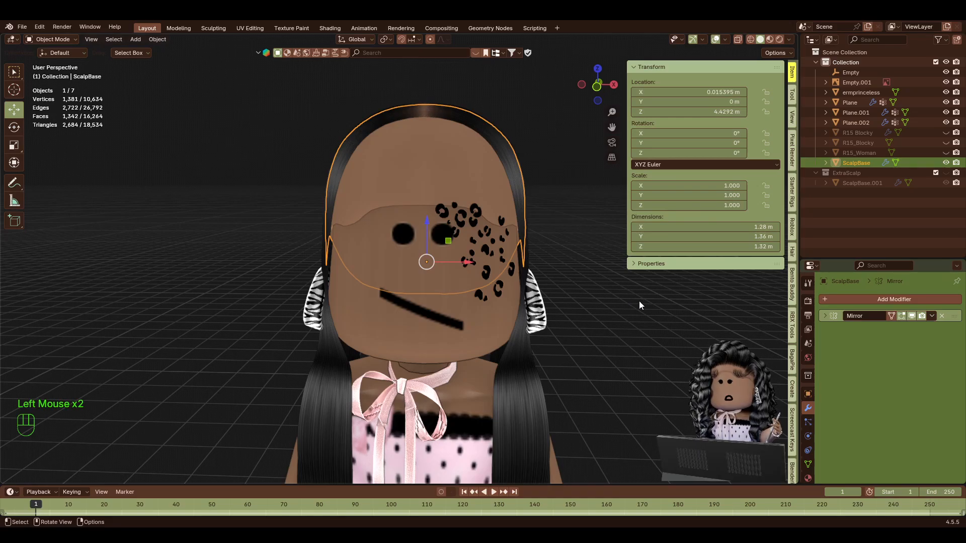
Unwrap the subdivided scalp mesh with the angle-based method and scale its UV island down slightly inside the UV square.
left_click(250, 29)
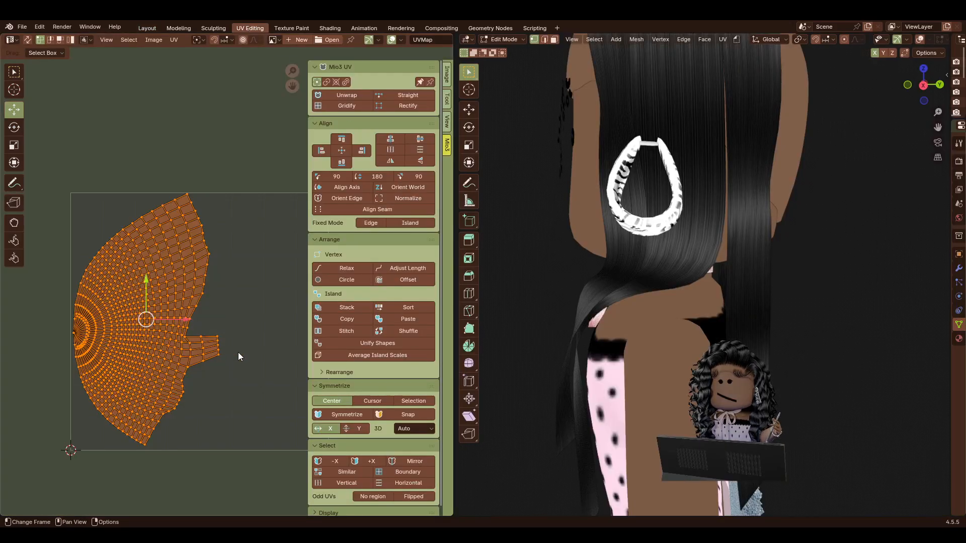
left_click(728, 39)
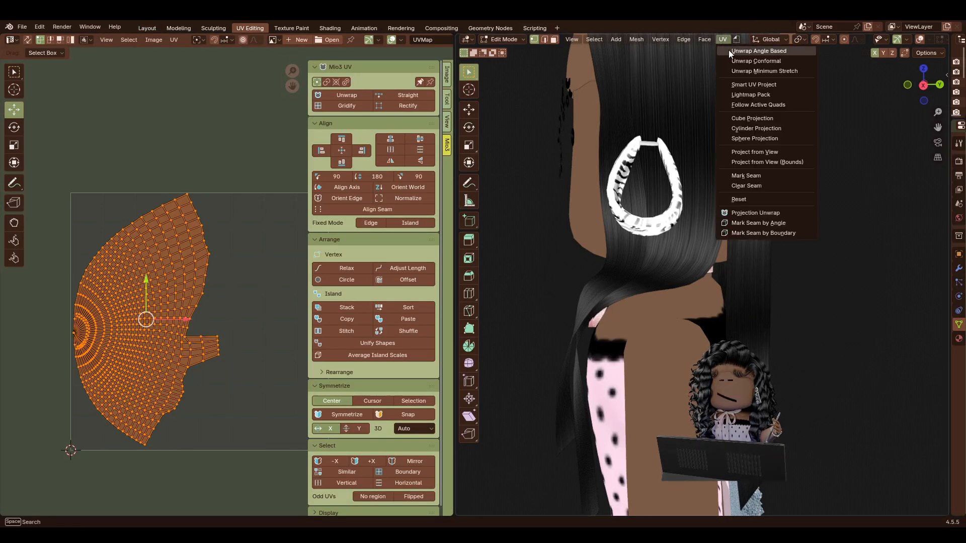
left_click(730, 50)
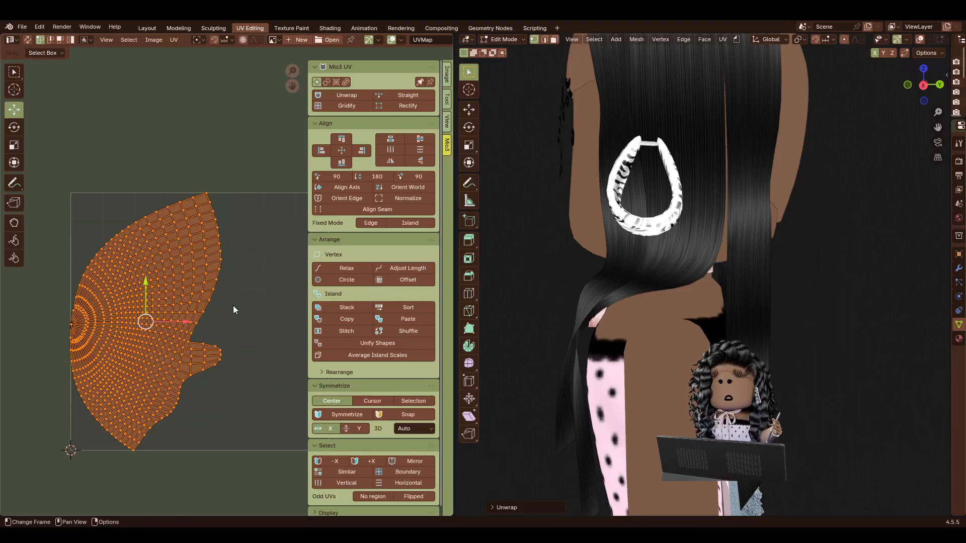
key("s")
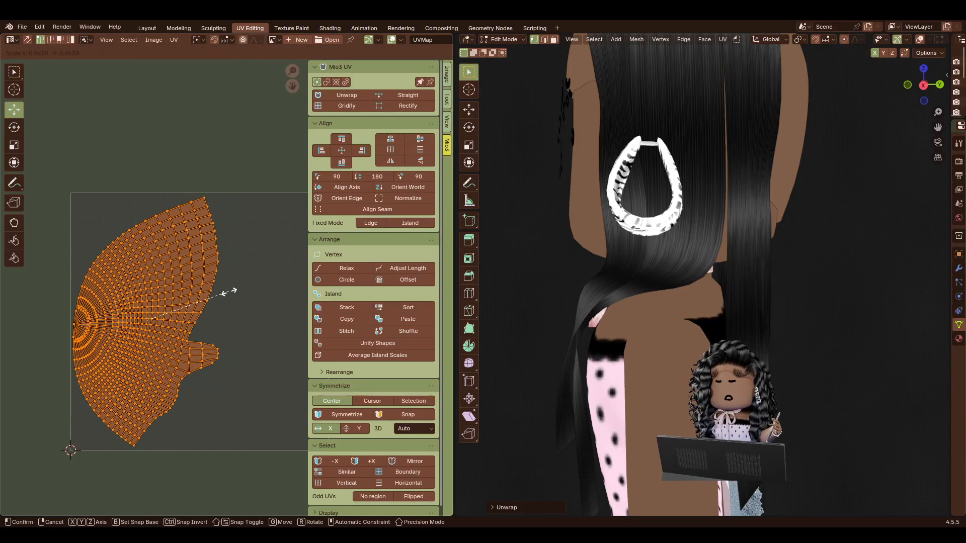
left_click(231, 288)
scroll(102, 317, "up", 5)
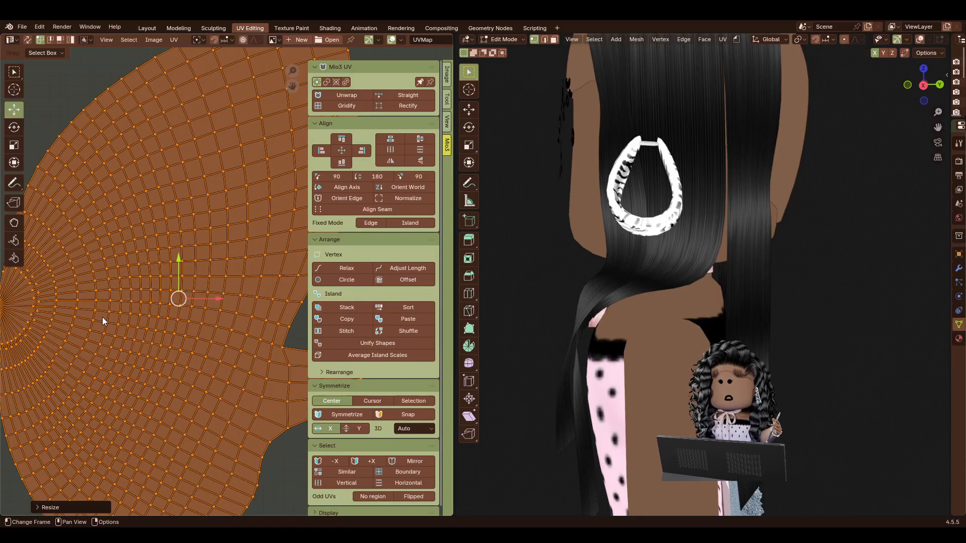
scroll(102, 317, "down", 5)
Return to the Layout workspace and examine the scalp and hairline up close around the forehead.
left_click(149, 27)
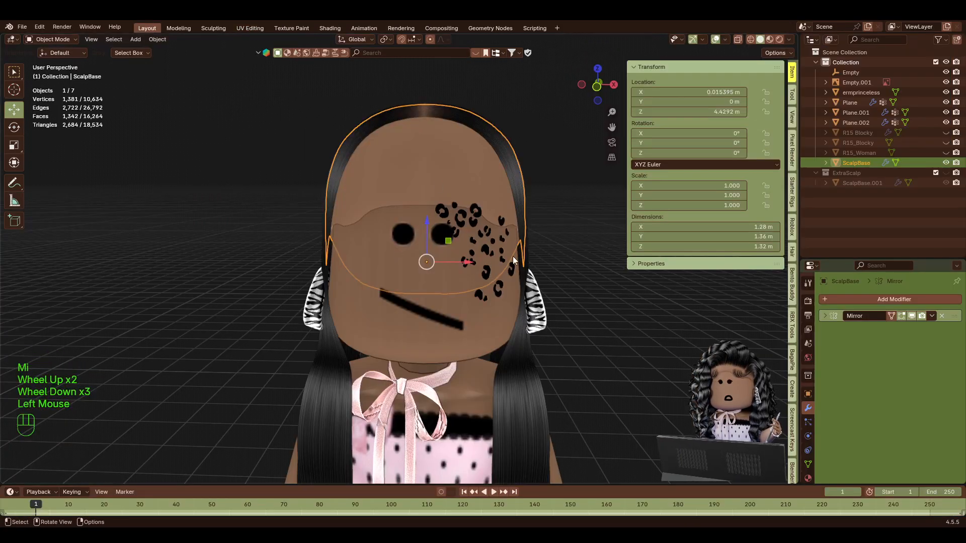
key("shift+f")
key("w")
key("w")
key("w")
key("w")
key("w")
key("w")
key("w")
key("w")
key("w")
key("w")
key("w")
key("s")
key("s")
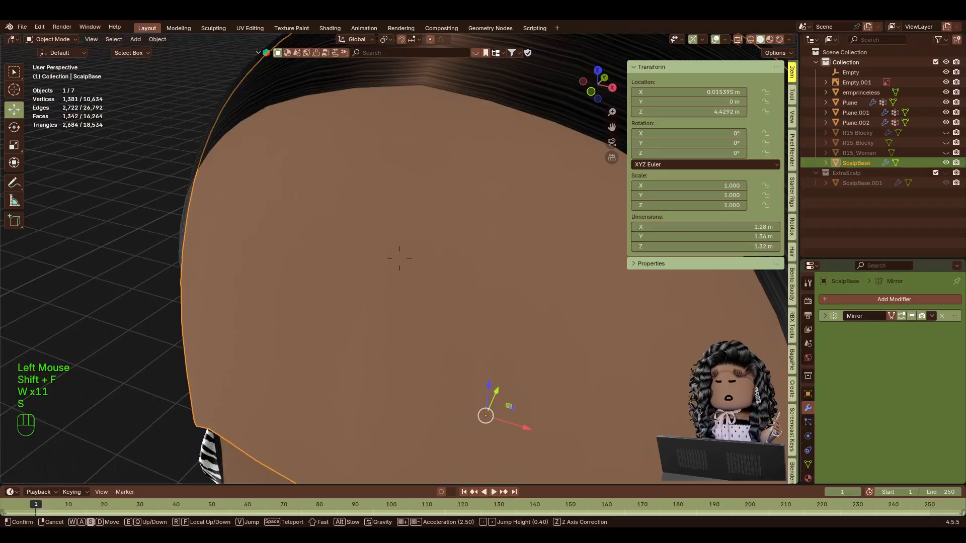
left_click(399, 258)
Hide the Plane.002 and Plane hair strands on top of the head and select the exposed scalp base.
left_click(465, 220)
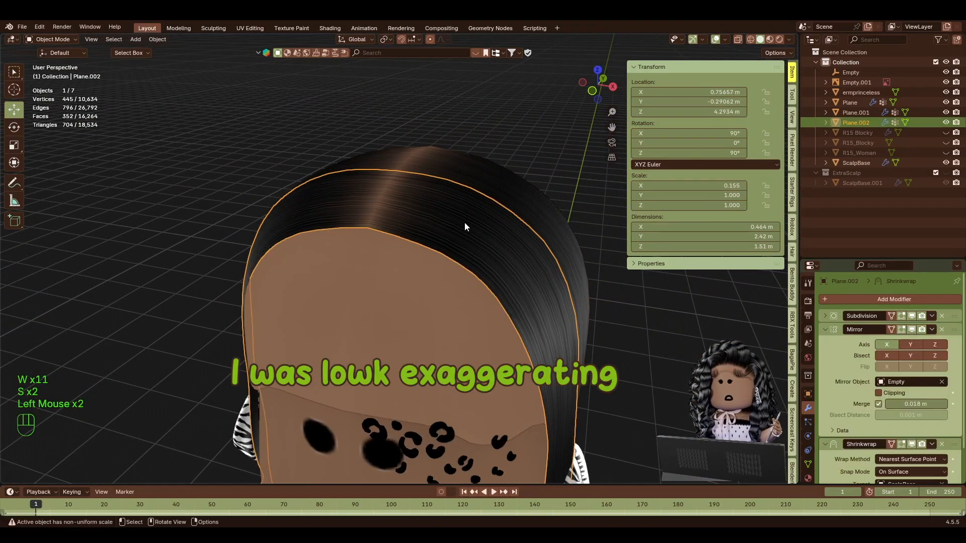
left_click(490, 182, "shift")
key("h")
left_click(359, 262)
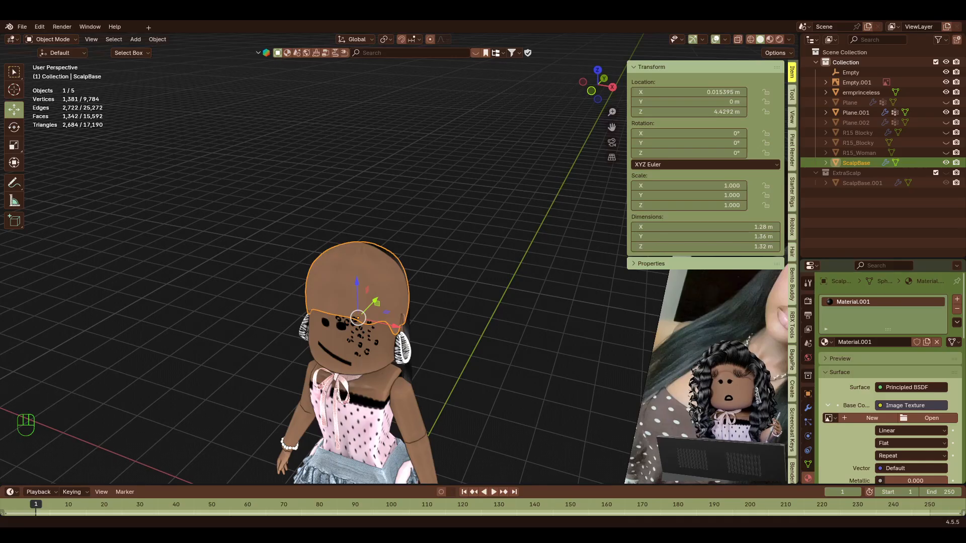
Start a new image for the scalp material's base color and use the eyedropper to sample its fill color.
key("shift+f")
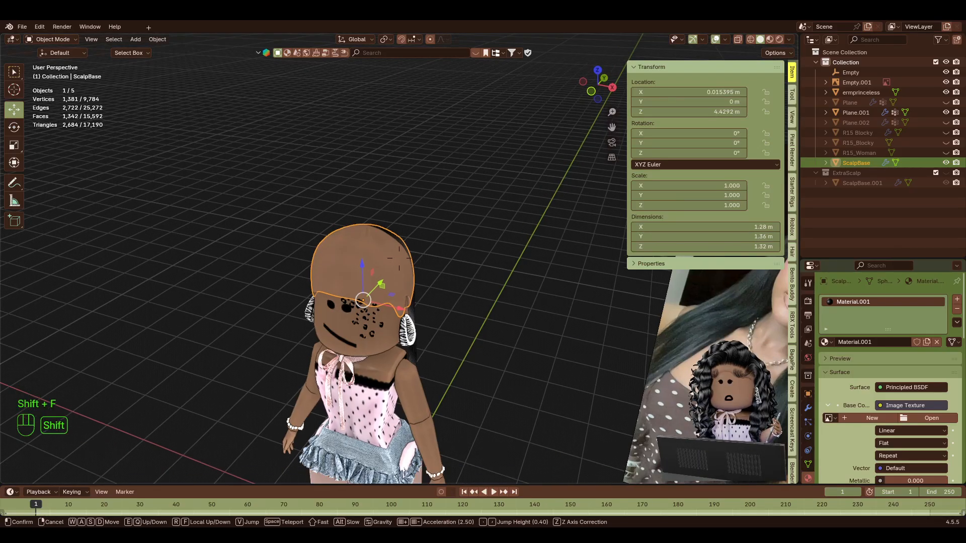
key("w")
key("s")
left_click(399, 258)
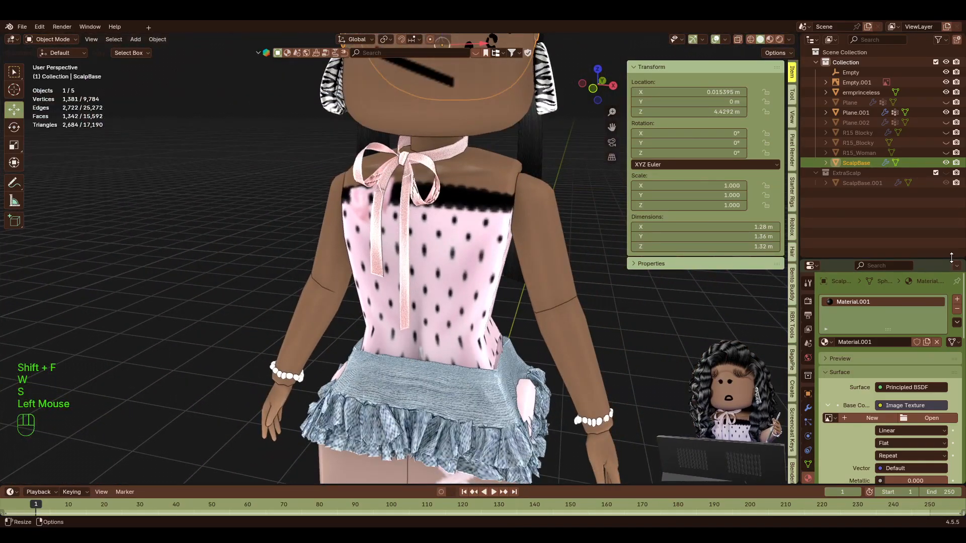
left_click_drag(933, 258, 933, 156)
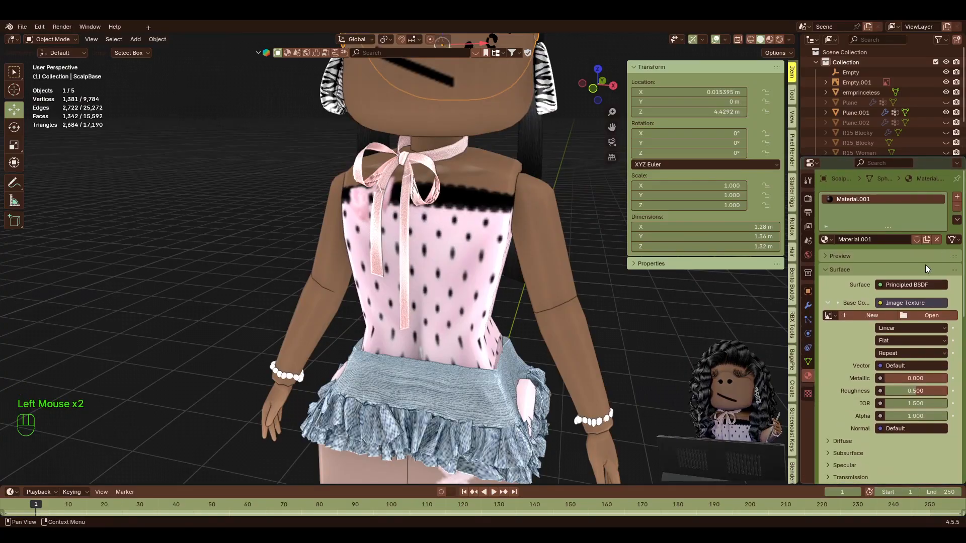
left_click(870, 316)
left_click(948, 351)
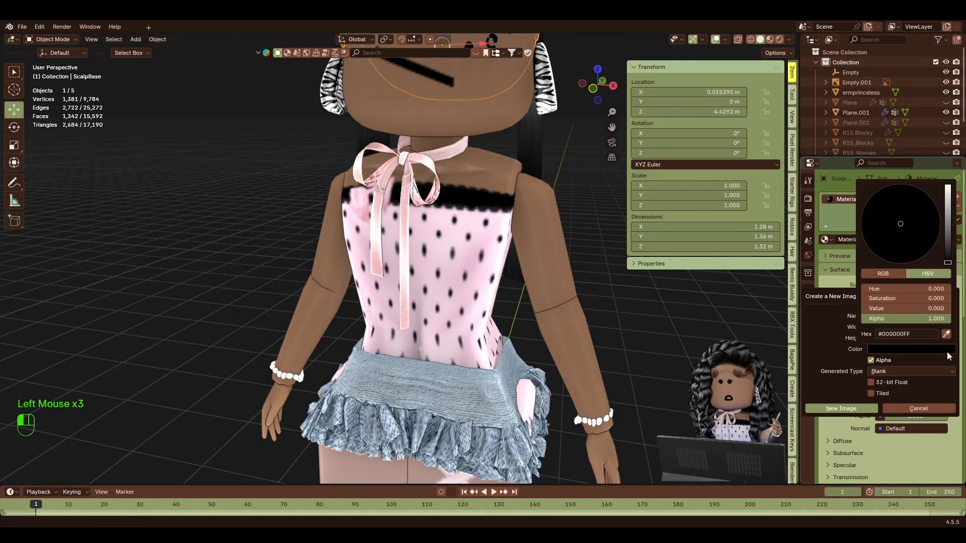
left_click(950, 349)
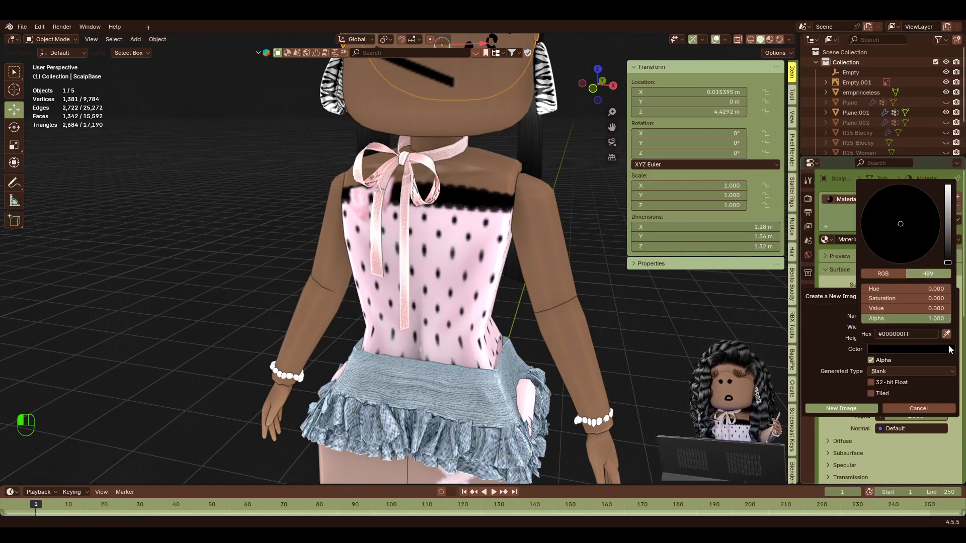
left_click(947, 335)
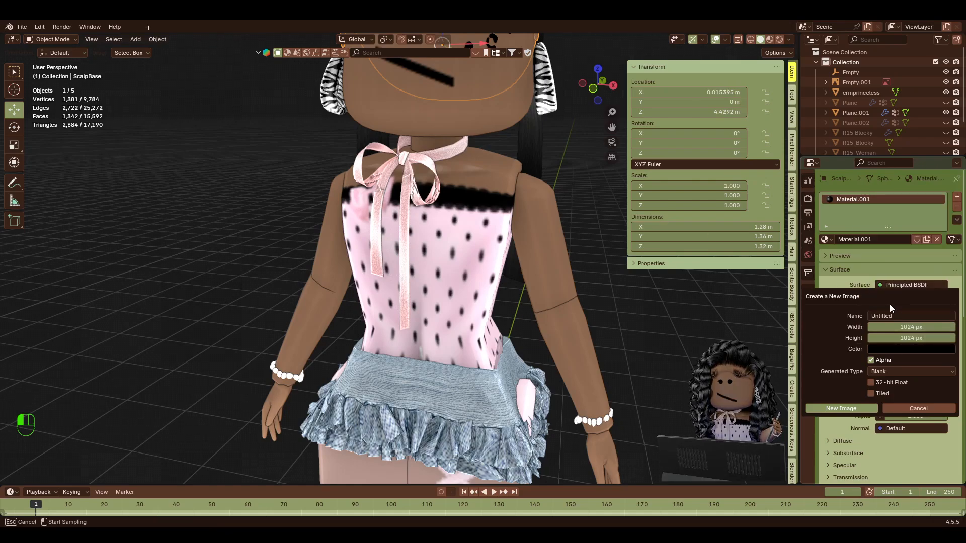
left_click(896, 350)
left_click(881, 346)
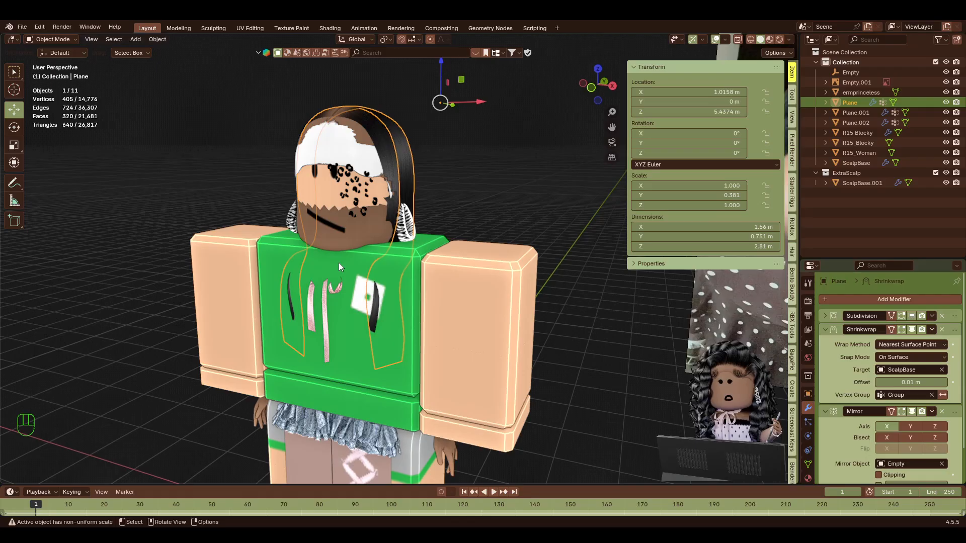
Hide the R15 body models and the extra scalp copy that cover the avatar.
left_click(472, 289)
key("h")
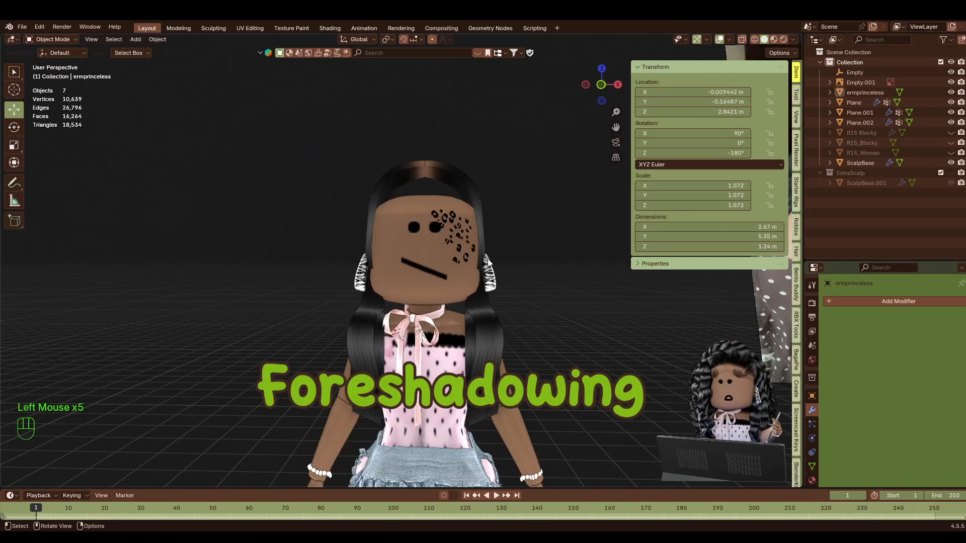
Undo the recent run of scalp and object visibility changes.
key("shift+f")
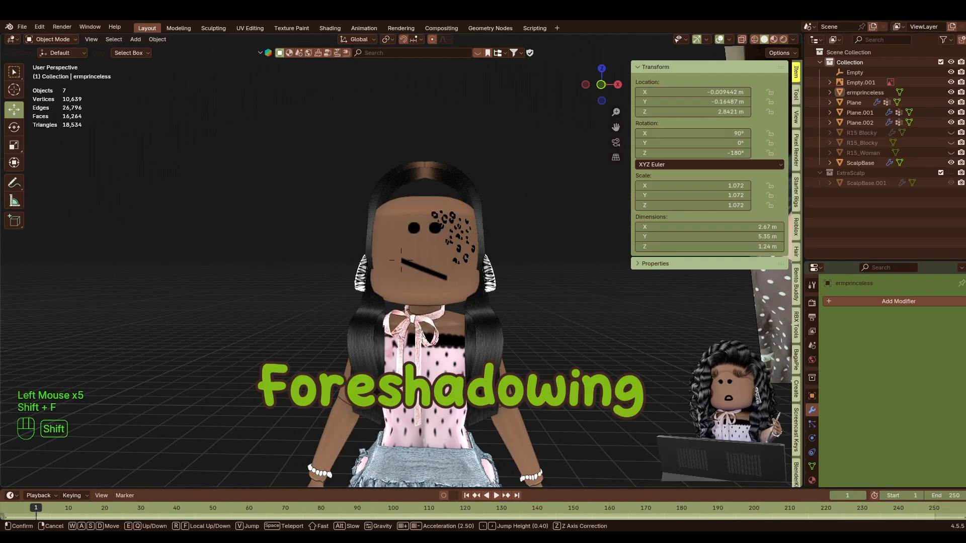
key("shift+w")
key("s")
key("w")
left_click(491, 263)
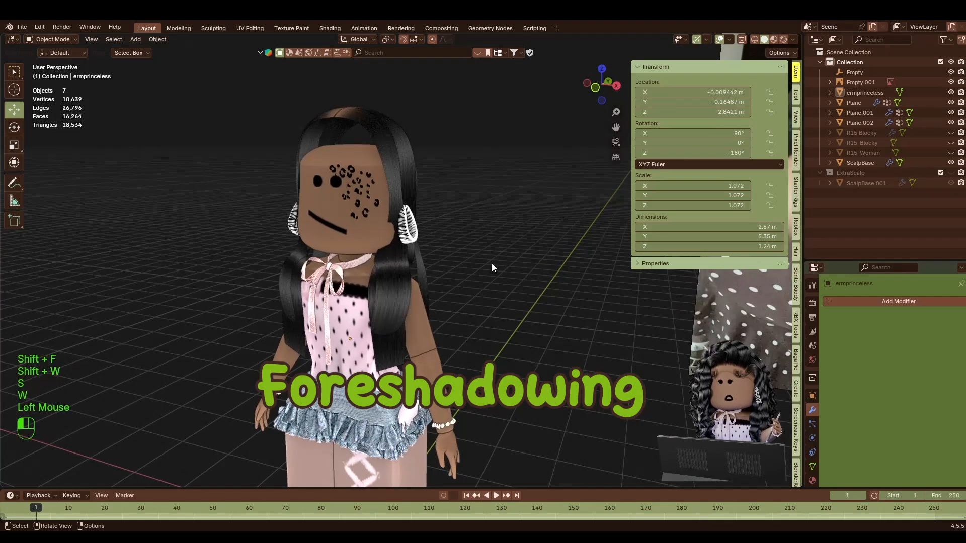
key("ctrl+z")
key("ctrl+z")
key("ctrl+z")
key("ctrl+z")
key("ctrl+z")
key("ctrl+z")
key("ctrl+z")
key("ctrl+z")
key("ctrl+z")
key("ctrl+z")
key("ctrl+z")
key("ctrl+z")
key("ctrl+z")
key("ctrl+z")
key("ctrl+z")
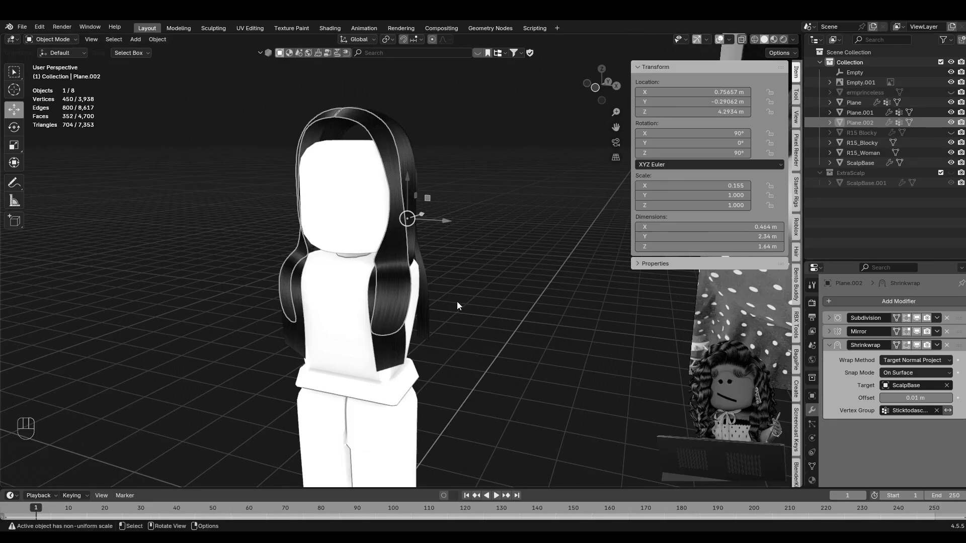
Reveal all hidden objects, show the ExtraScalp collection, select the Plane hair strand and save the file.
key("alt+h")
left_click(472, 132)
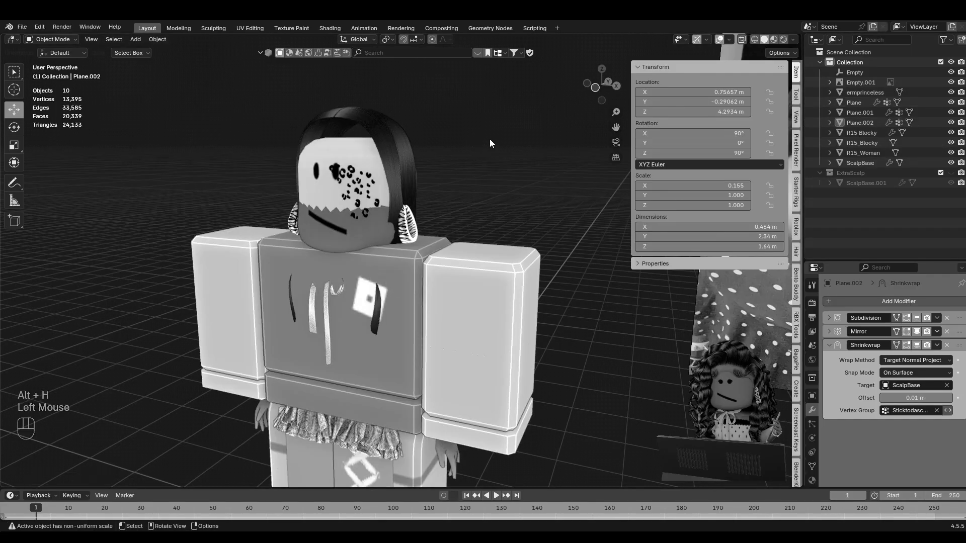
left_click(22, 27)
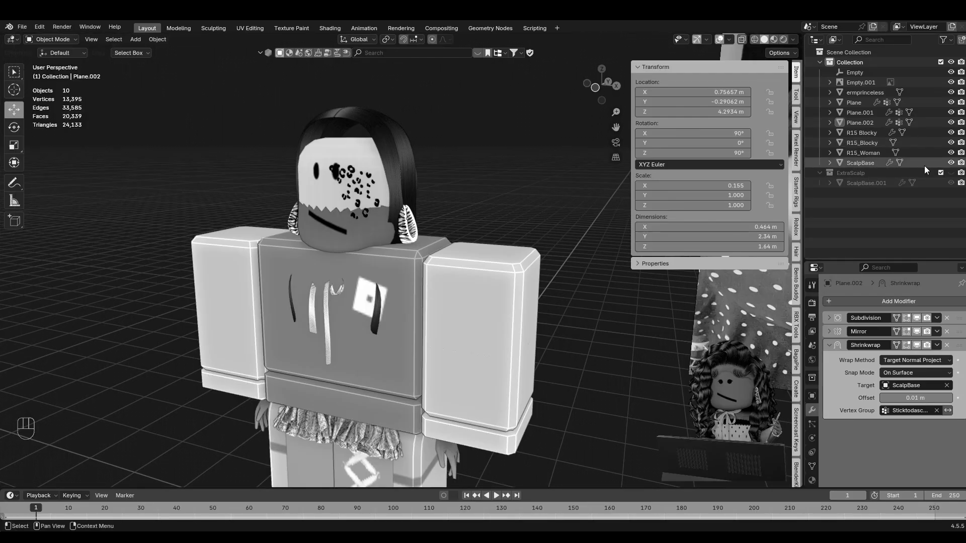
left_click(953, 173)
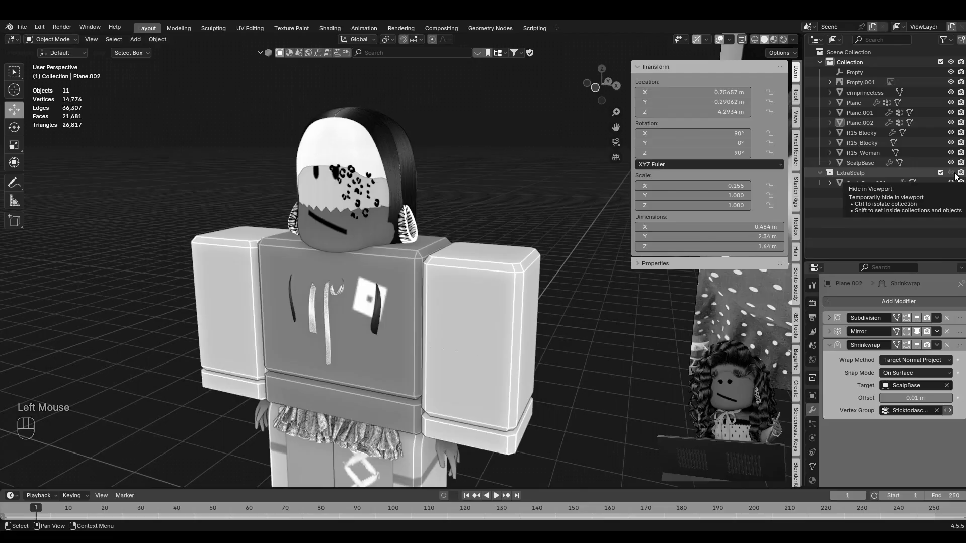
left_click(863, 102)
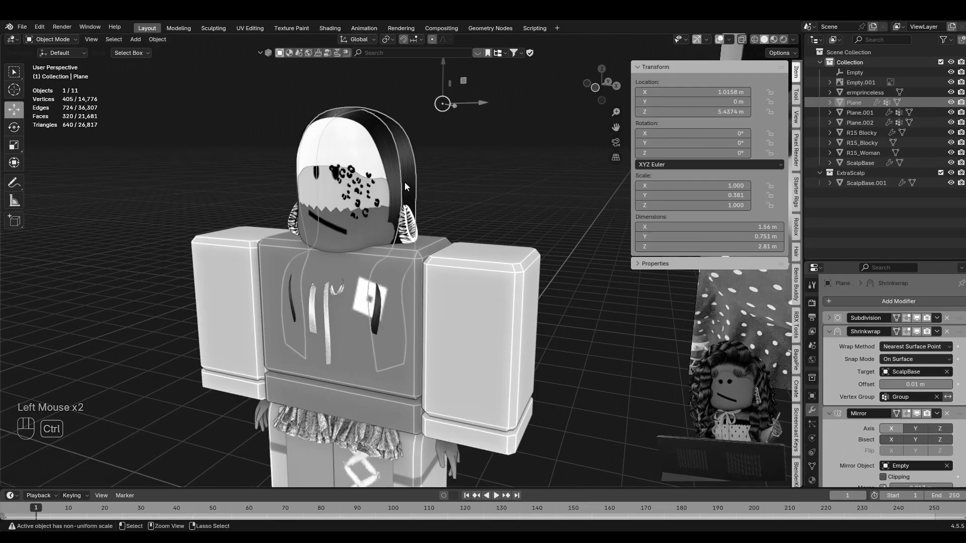
key("ctrl+s")
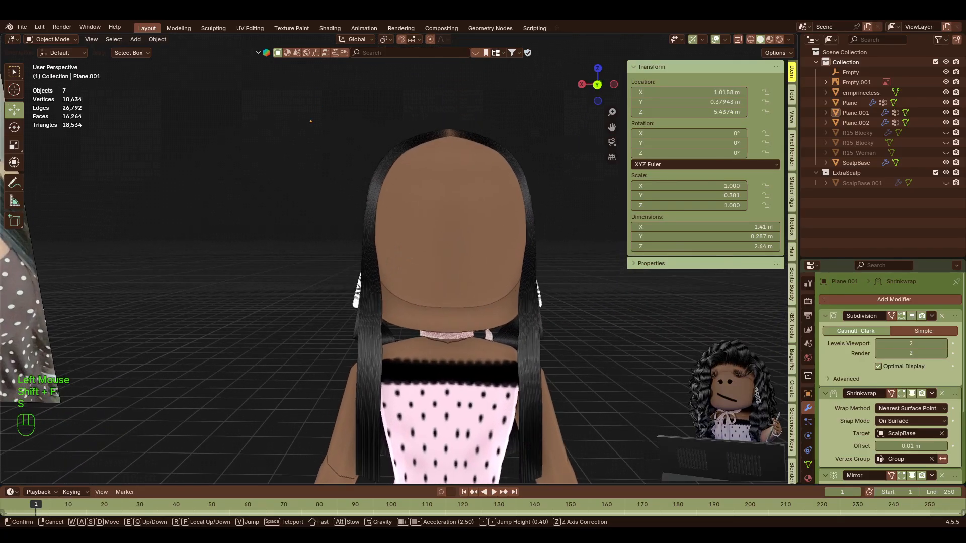
Examine the hair coverage around the head from the side, the forehead and the bare back of the scalp.
key("w")
key("shift+d")
key("shift+s")
key("shift+w")
left_click(455, 182)
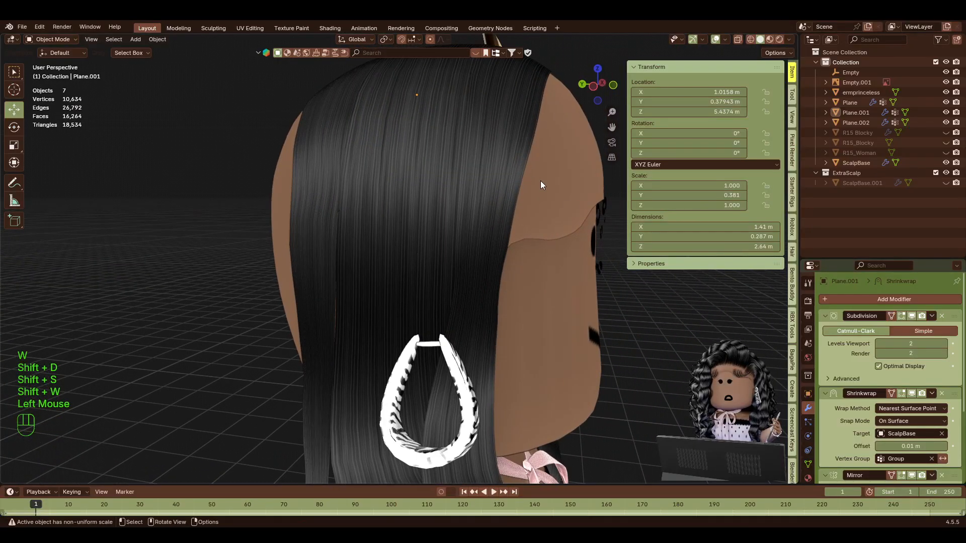
key("shift+f")
key("s")
key("a")
left_click(455, 182)
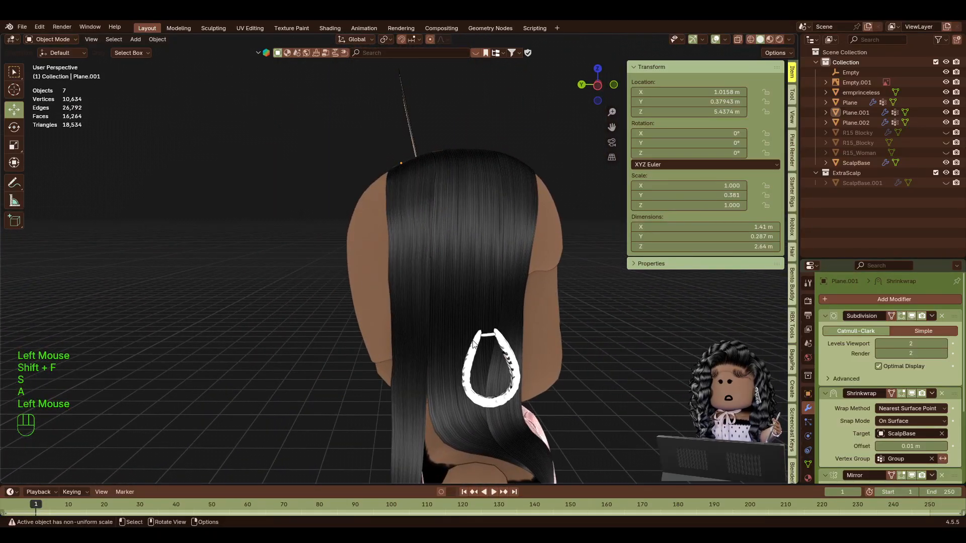
key("shift+f")
key("s")
key("shift+w")
key("s")
left_click(538, 348)
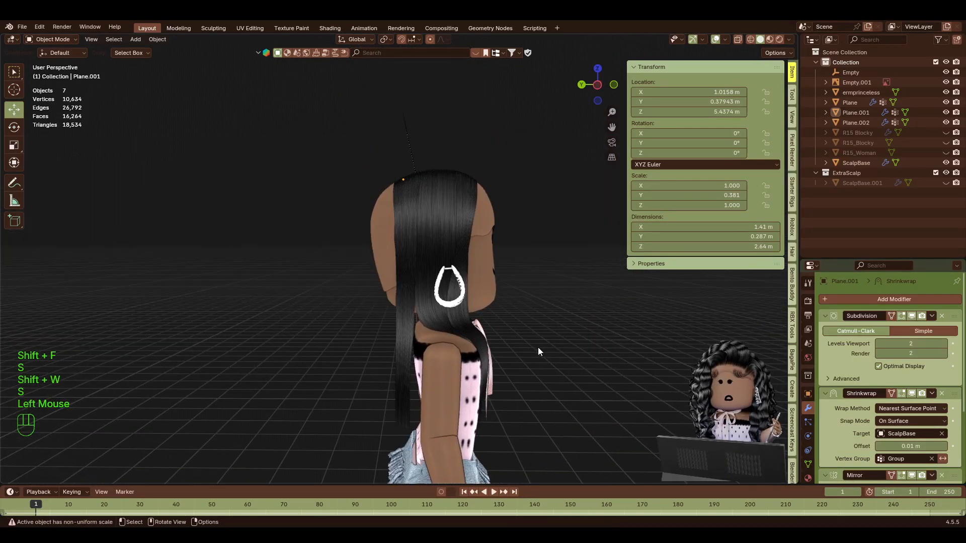
key("shift+f")
left_click(552, 347)
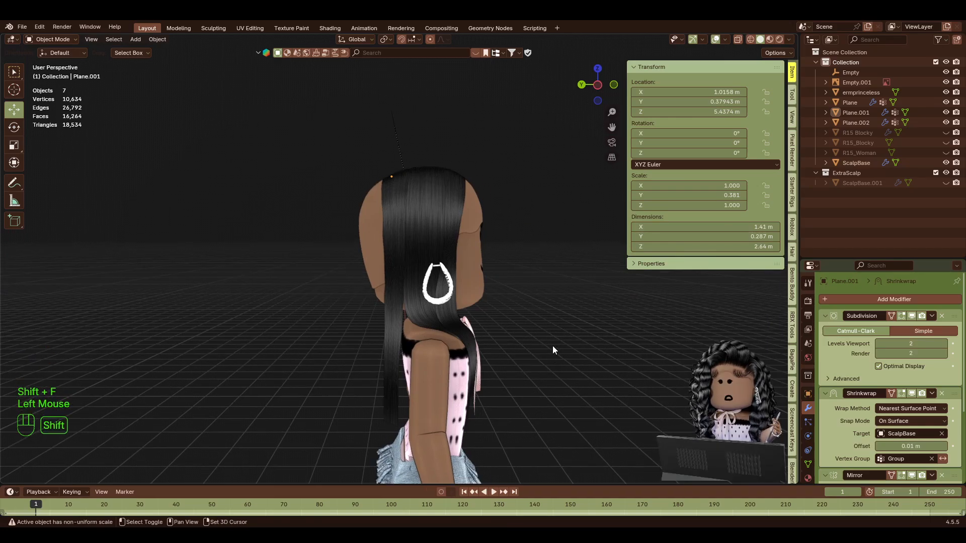
key("shift+f")
key("w")
key("shift+d")
key("a")
key("d")
key("w")
key("w")
key("w")
key("w")
key("s")
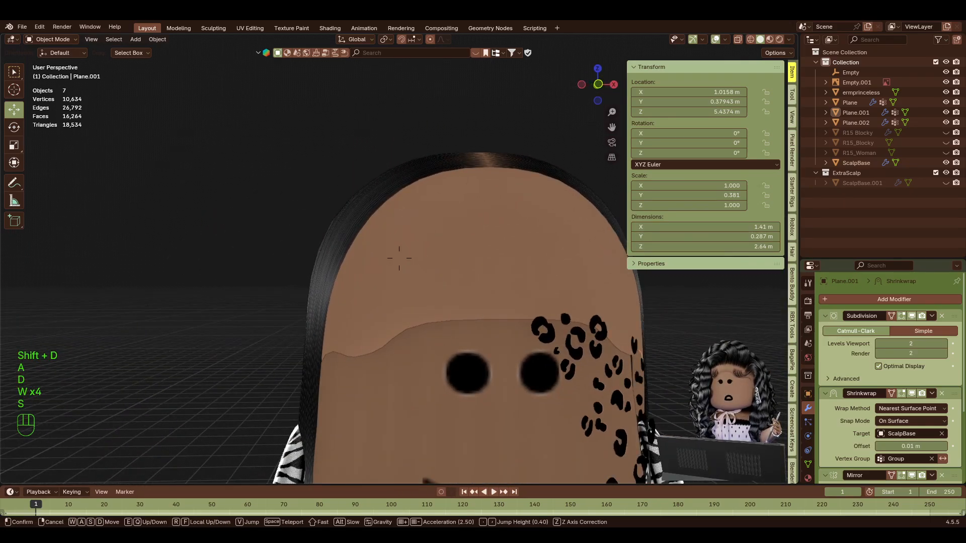
key("d")
left_click(415, 322)
key("shift+f")
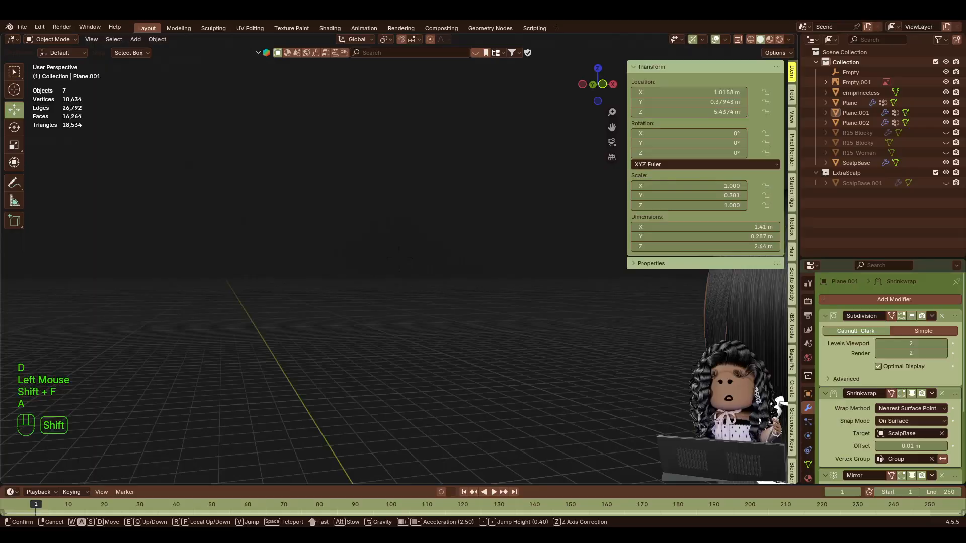
key("a")
left_click(369, 291)
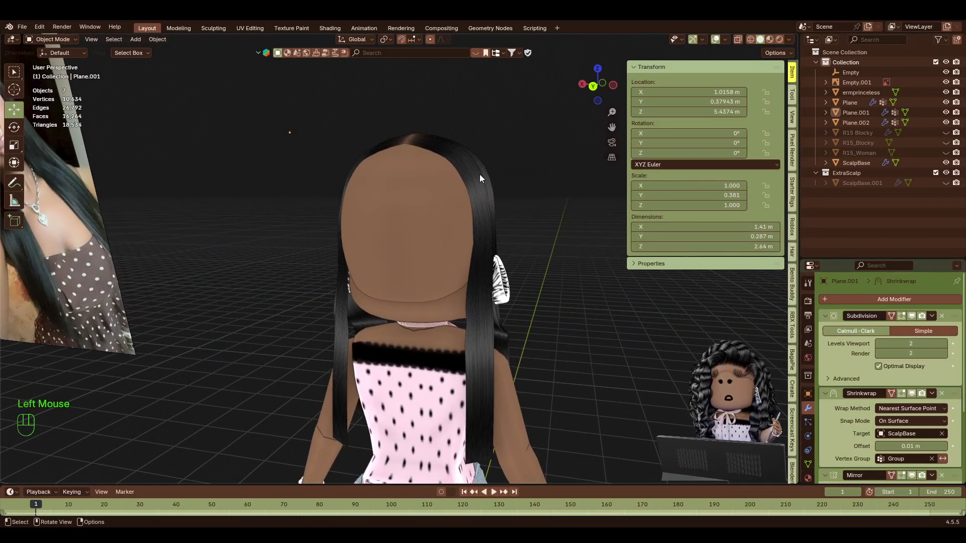
Open the Plane.001 back hair strand for mesh editing from a view behind the head.
key("shift+f")
key("w")
key("s")
key("a")
key("s")
left_click(495, 200)
left_click(495, 200)
key("Tab")
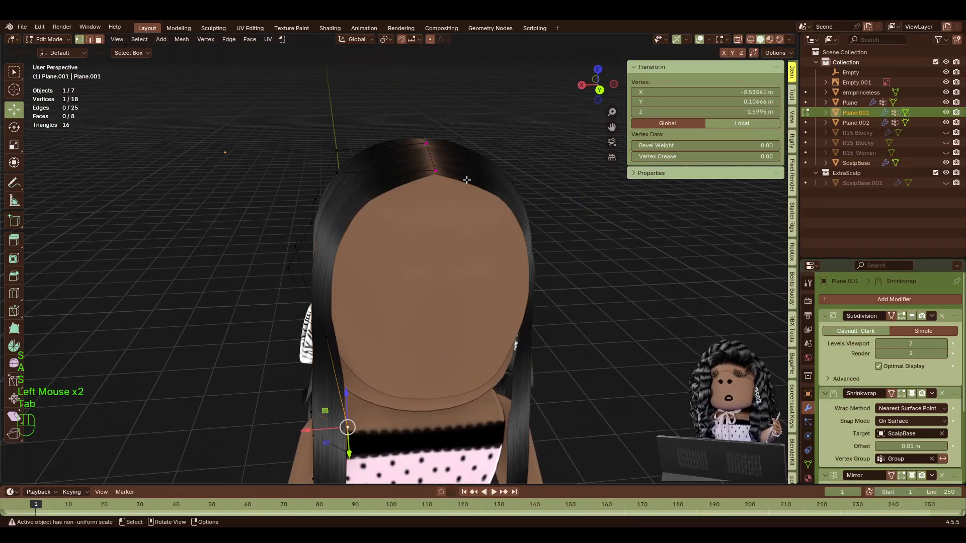
Select the chain of vertices along the strand's inner back edge, from the parting down to the shoulder.
left_click(436, 171)
left_click(336, 172, "shift")
key("shift+f")
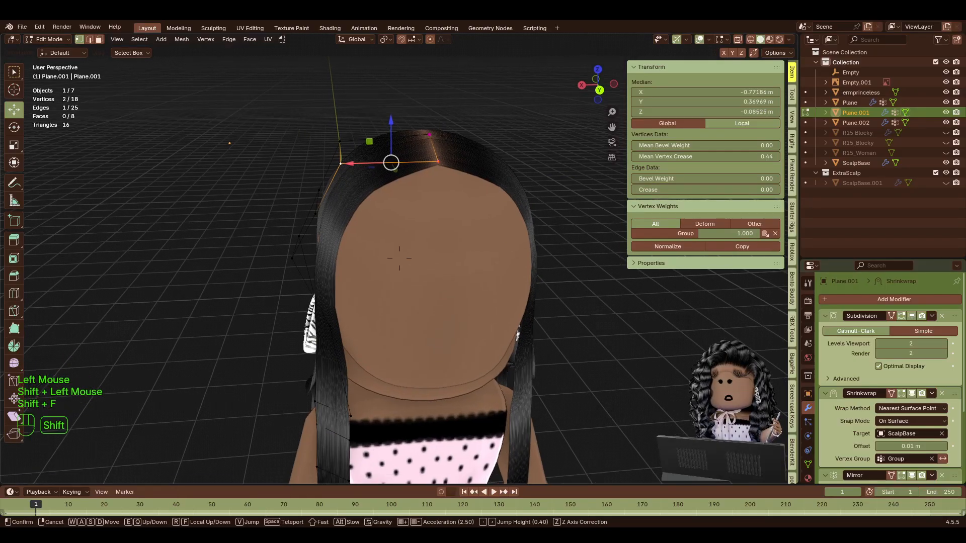
key("a")
key("w")
key("s")
left_click(466, 200)
left_click(426, 251)
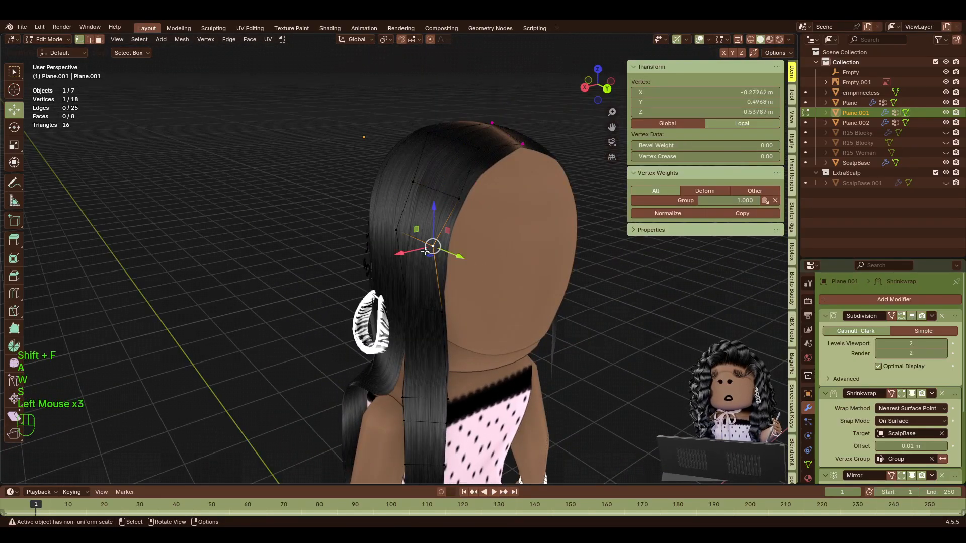
left_click(443, 311)
left_click(524, 144)
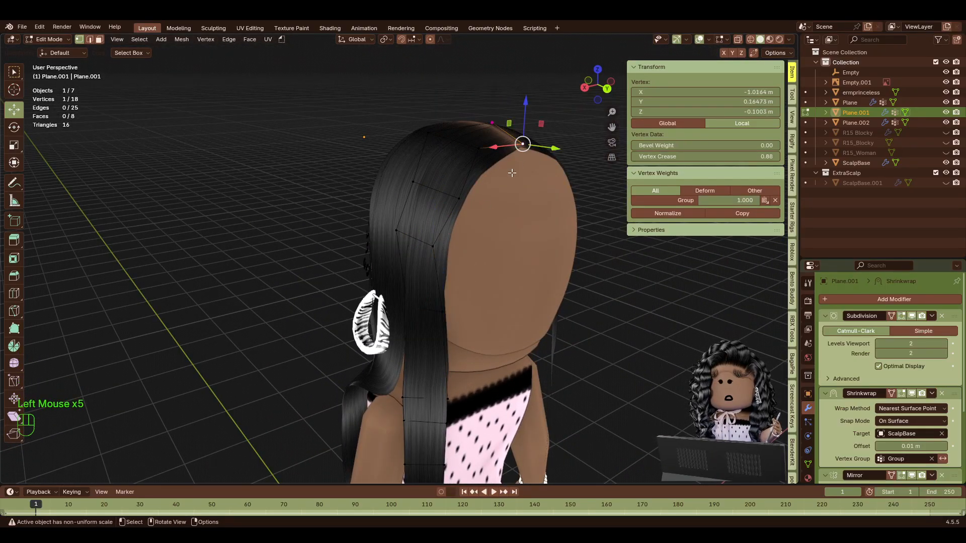
left_click(479, 148, "shift")
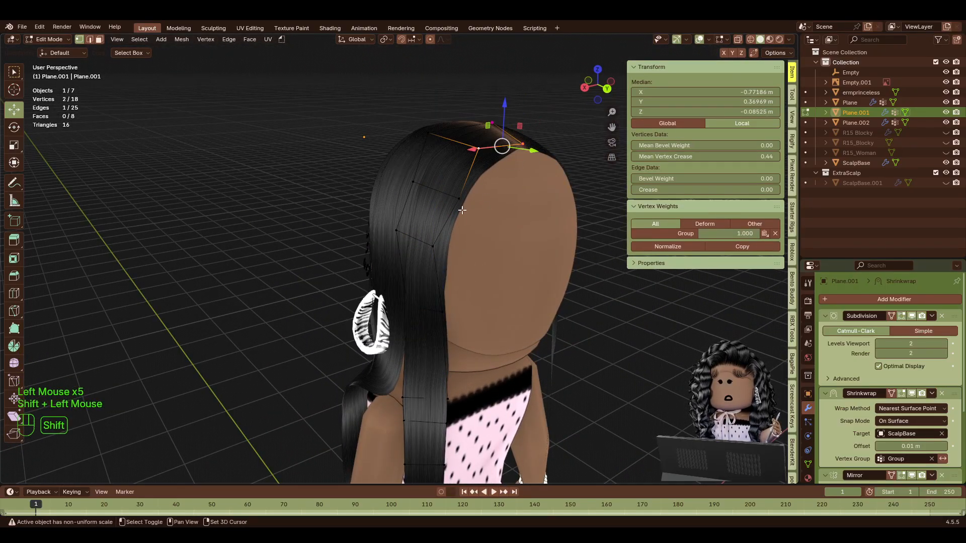
left_click(452, 395, "ctrl+shift")
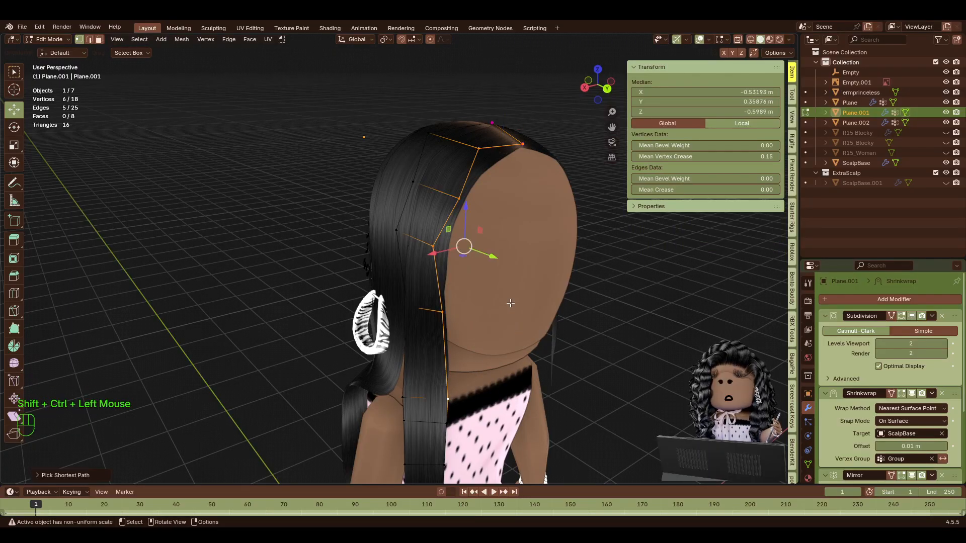
Duplicate the selected edge chain in place and extrude it across the bare back of the head as a new strip.
key("shift+d")
right_click(496, 343)
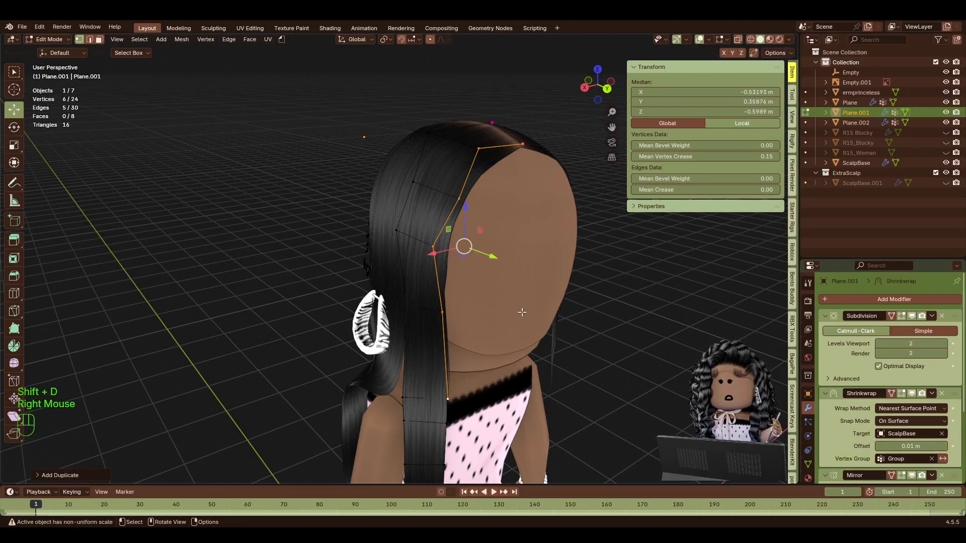
key("e")
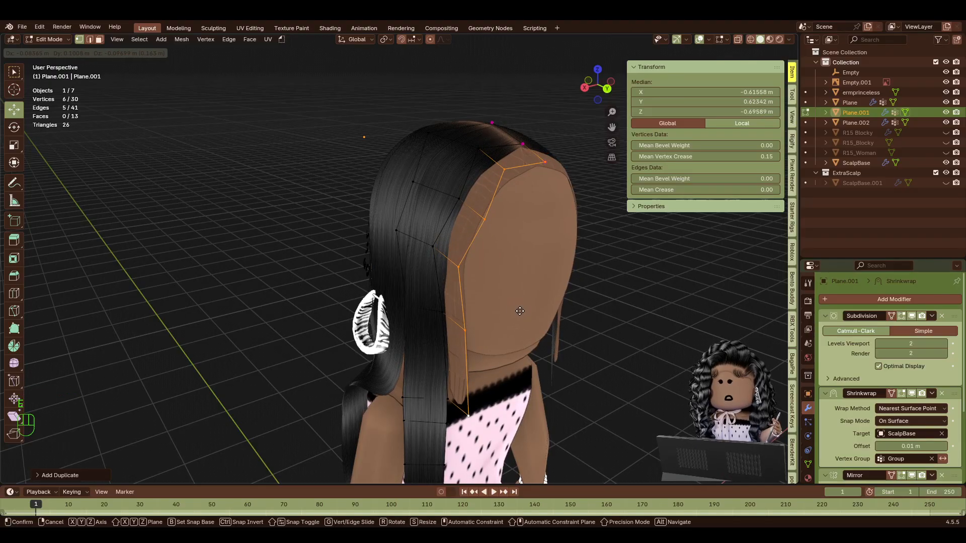
left_click(520, 310)
Shift the strip's extruded edge along X toward the middle of the back of the head.
key("shift+f")
key("w")
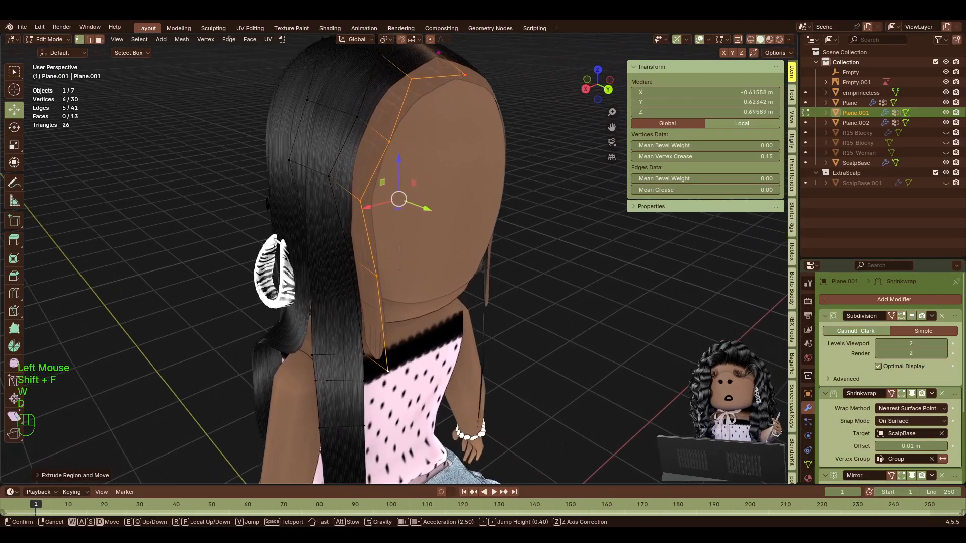
key("d")
key("d")
key("d")
key("d")
key("d")
key("d")
key("s")
key("s")
left_click(531, 298)
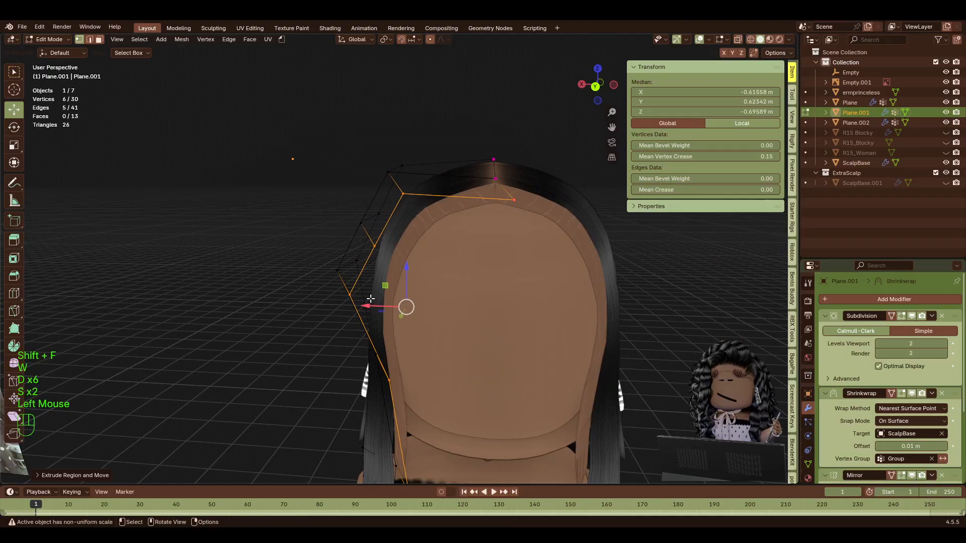
left_click_drag(368, 303, 479, 241)
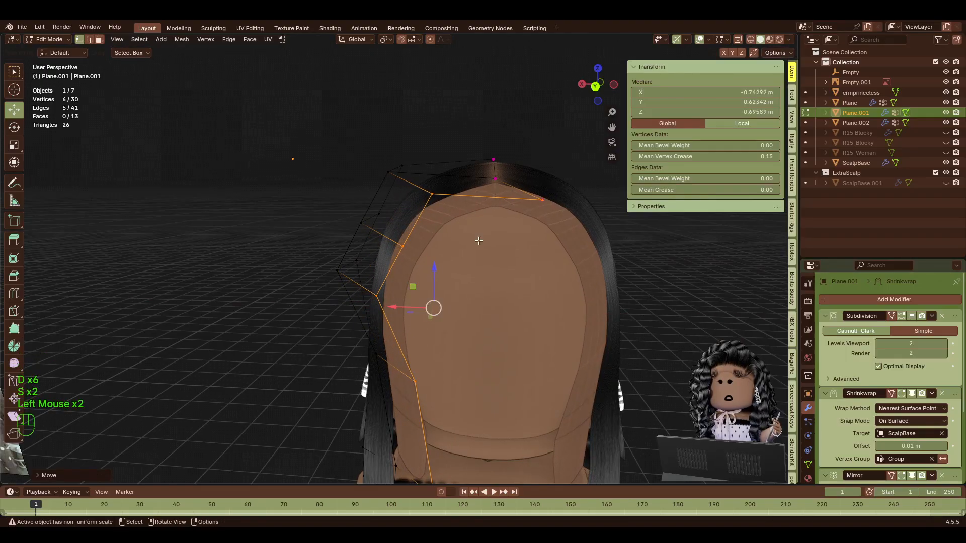
Bring the strip's top vertex back to the parting's centre line and move two side vertices farther inward along X.
left_click(549, 208)
left_click_drag(513, 198, 501, 198)
left_click(377, 296)
left_click(403, 246, "shift")
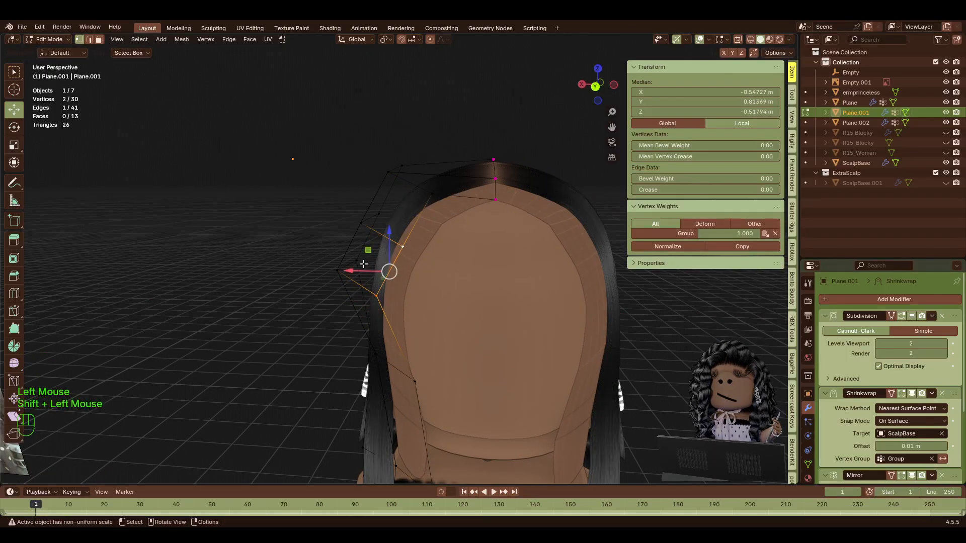
left_click_drag(367, 267, 387, 260)
Lower the strip's upper corner vertex, pull it closer to the head, and check the mirrored shape in Object Mode.
key("shift+f")
key("w")
key("d")
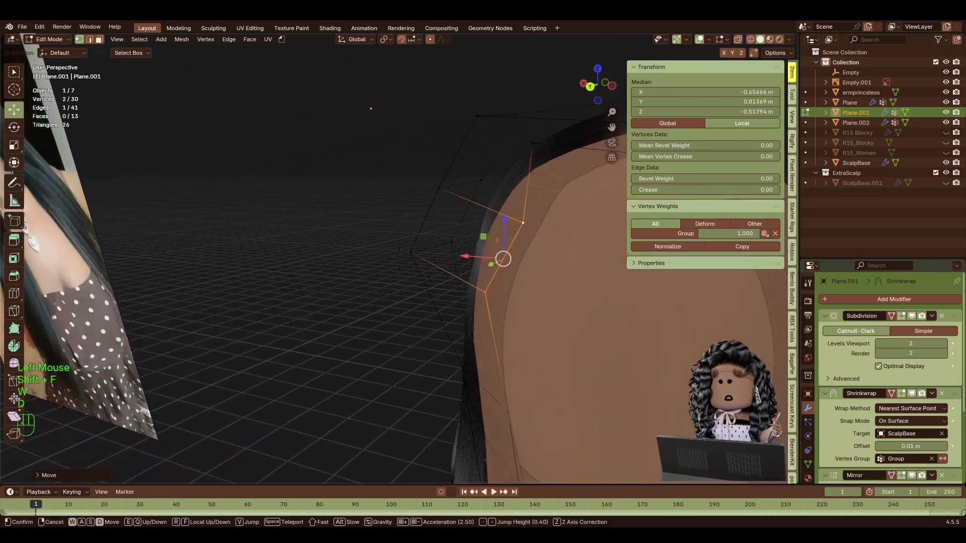
key("s")
left_click(381, 178)
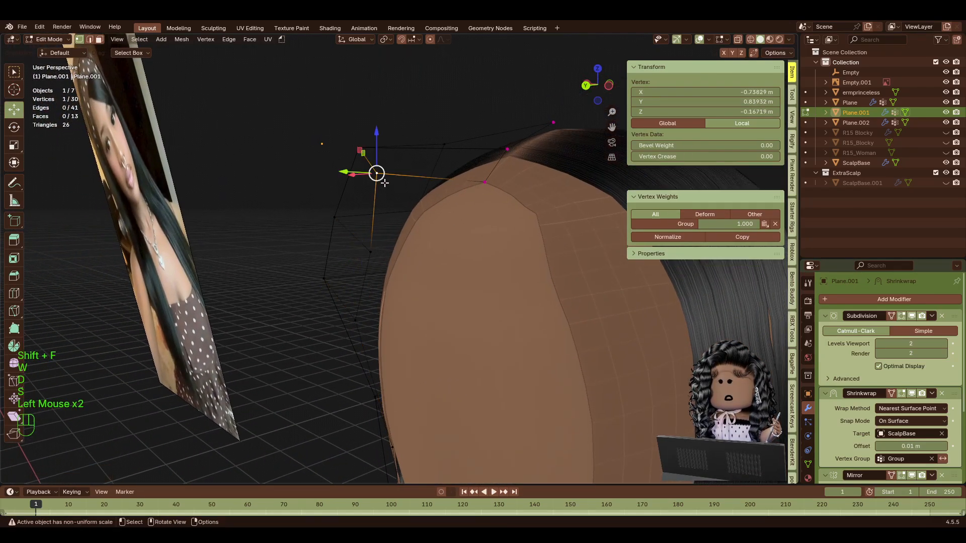
left_click_drag(378, 146, 381, 164)
mouse_move(339, 193)
left_mouse_down()
mouse_move(312, 194)
mouse_move(353, 193)
left_mouse_up()
key("Tab")
key("shift+f")
key("a")
key("s")
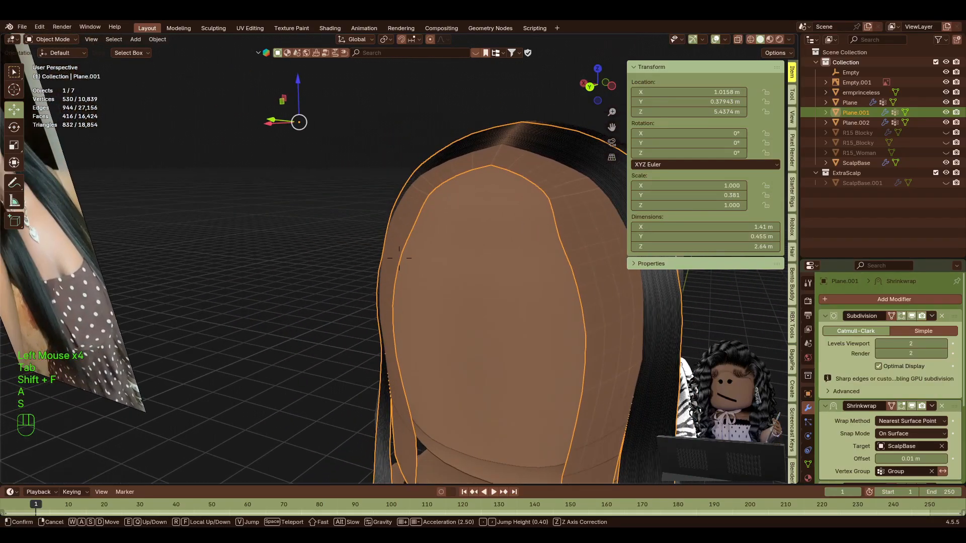
left_click(399, 259)
key("Tab")
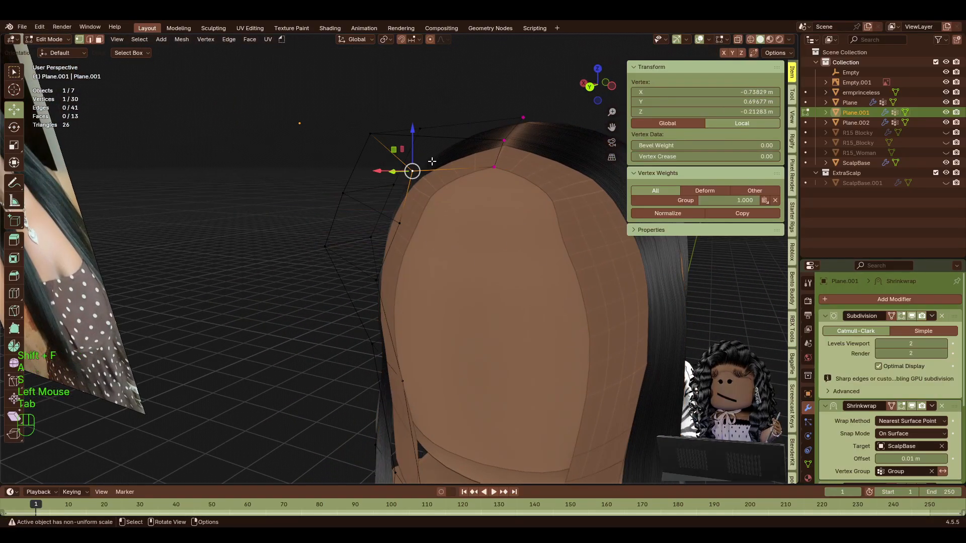
Select the new strip's inner edge chain, expand the selection to the whole strip, and separate it into its own object.
left_click(451, 177, "alt+shift")
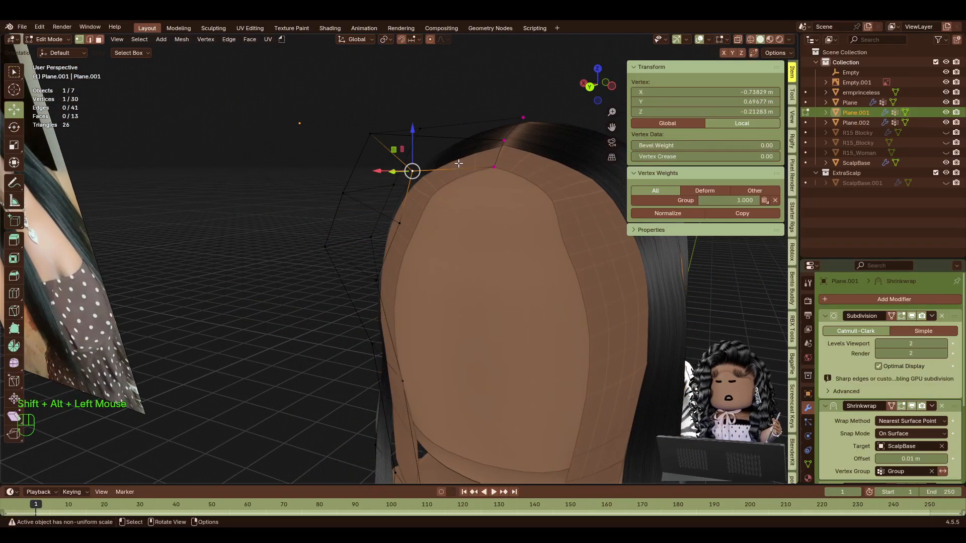
left_click(459, 163, "alt+shift")
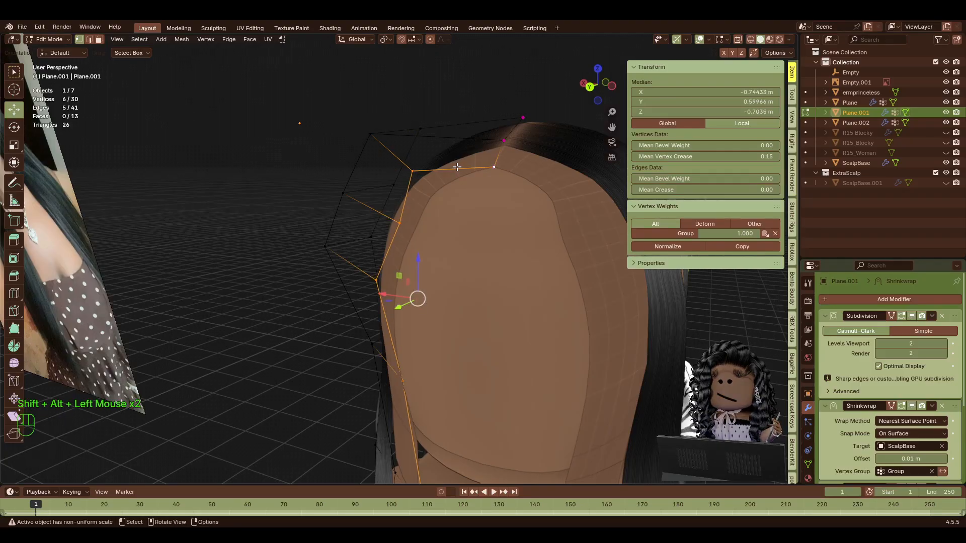
key("shift+f")
key("a")
key("s")
left_click(457, 166)
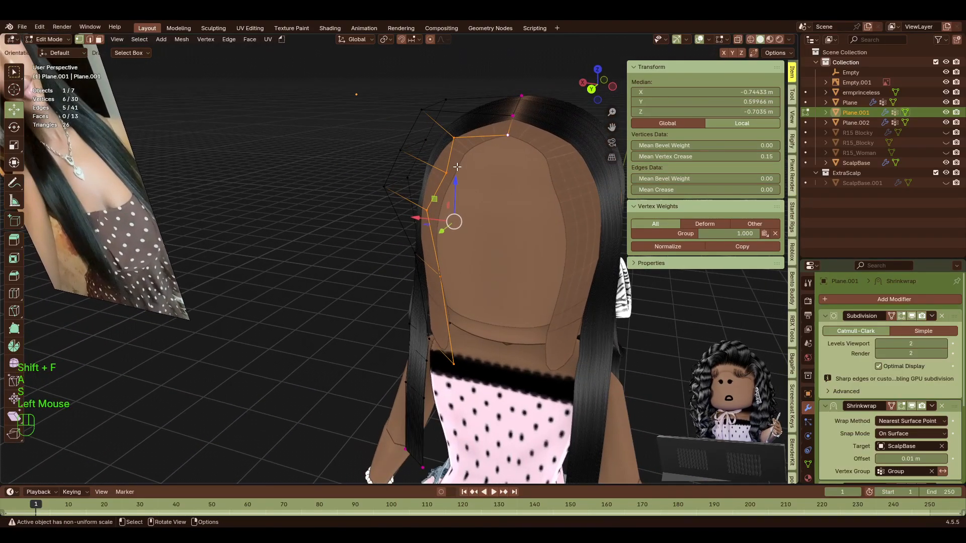
key("ctrl+KP_Add")
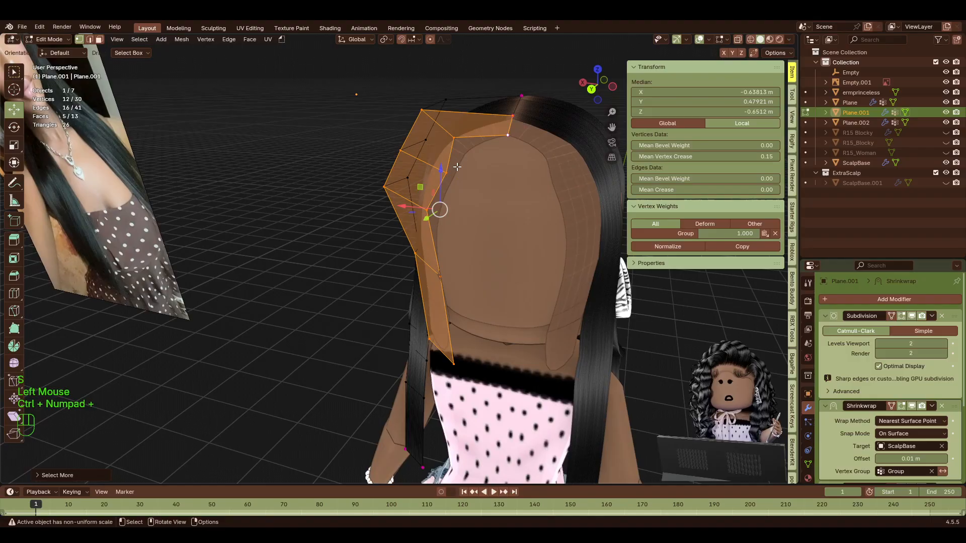
key("p")
left_click(494, 237)
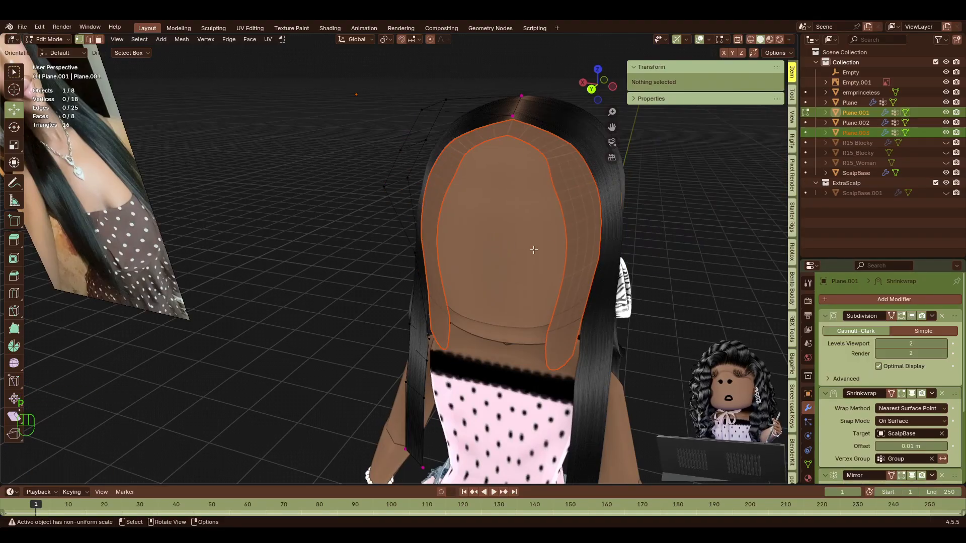
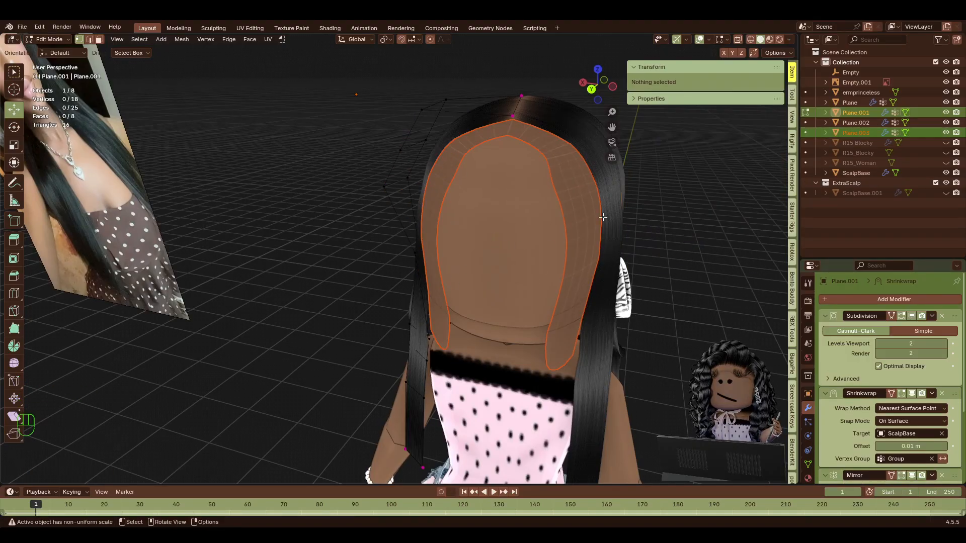
Enter Edit Mode on the separated strip and extrude its two bottom vertices down the back along Z.
key("Tab")
left_click(445, 157)
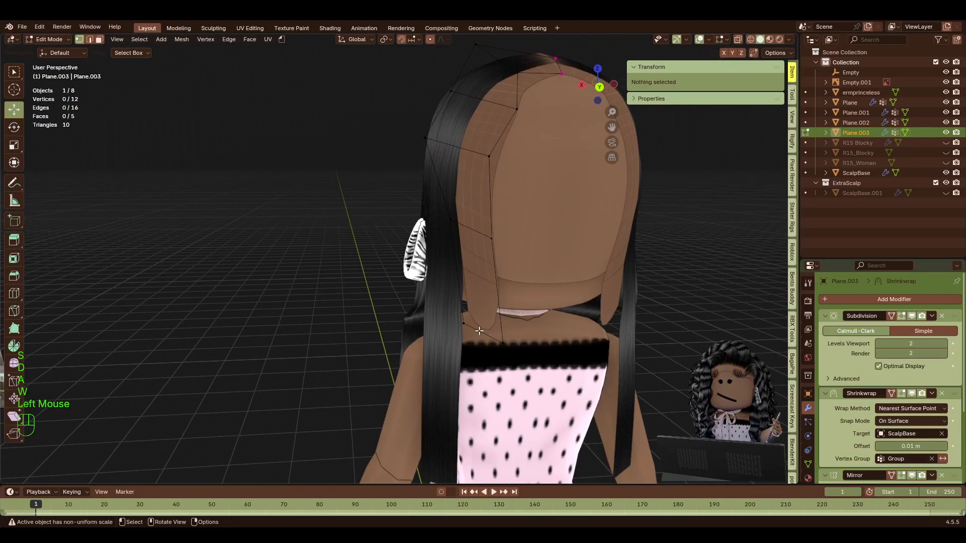
left_click(490, 334)
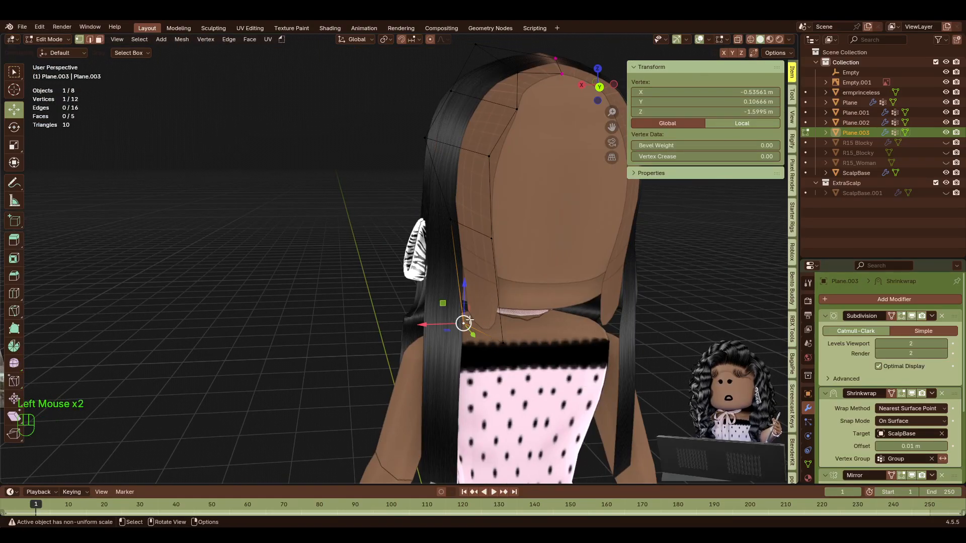
left_click(502, 342, "shift")
key("e")
key("z")
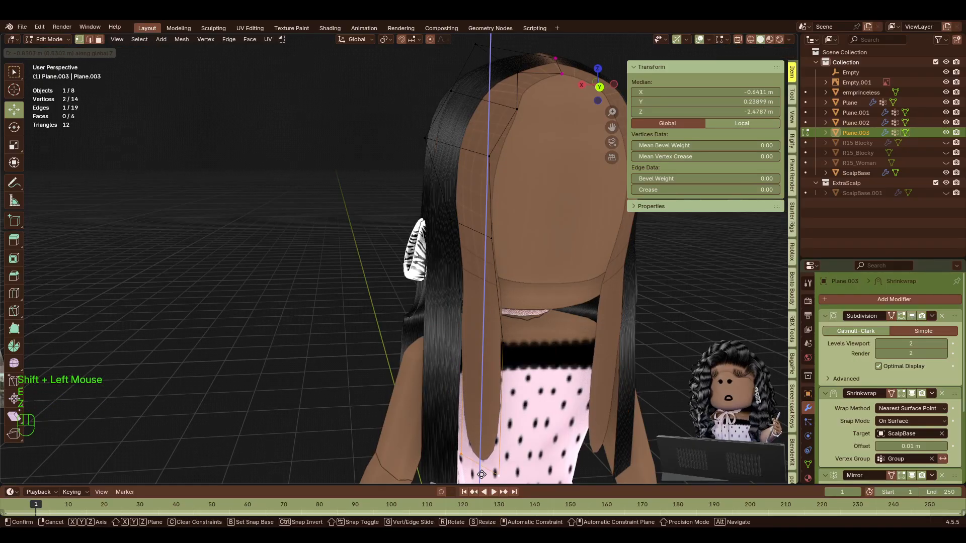
left_click(493, 463)
Lower the strip's bottom edge farther along Z and adjust the height of its inner corner vertex.
key("shift+f")
key("s")
left_click(514, 220)
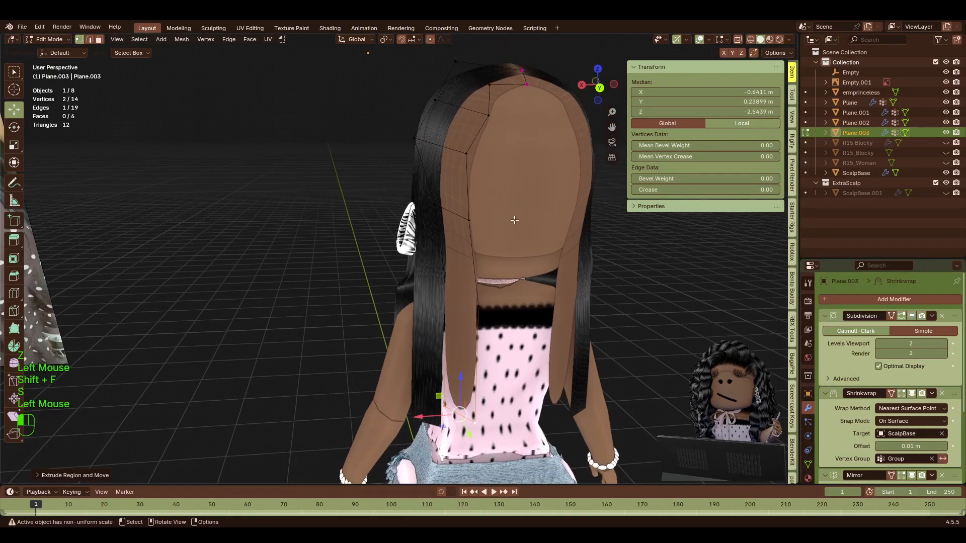
left_click_drag(461, 388, 470, 387)
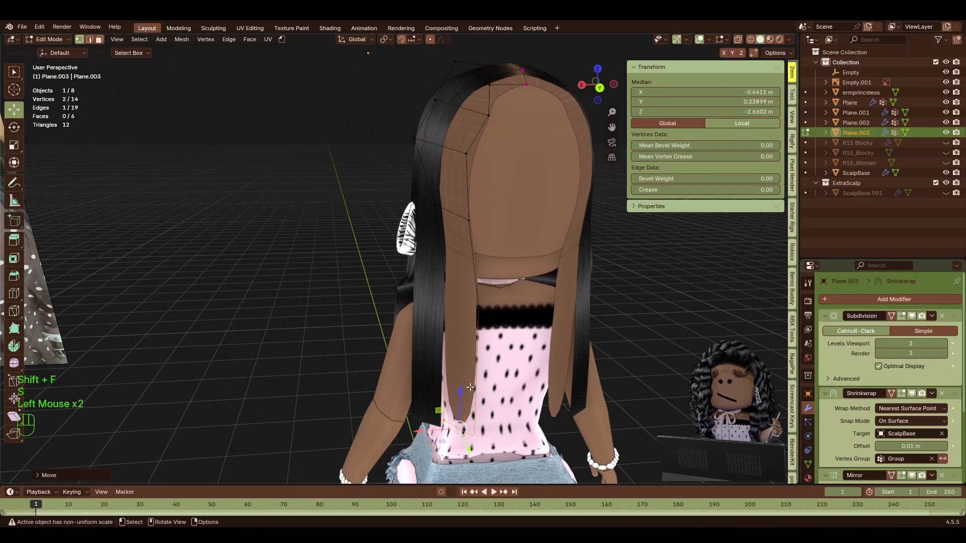
left_click(477, 437)
left_click(476, 437)
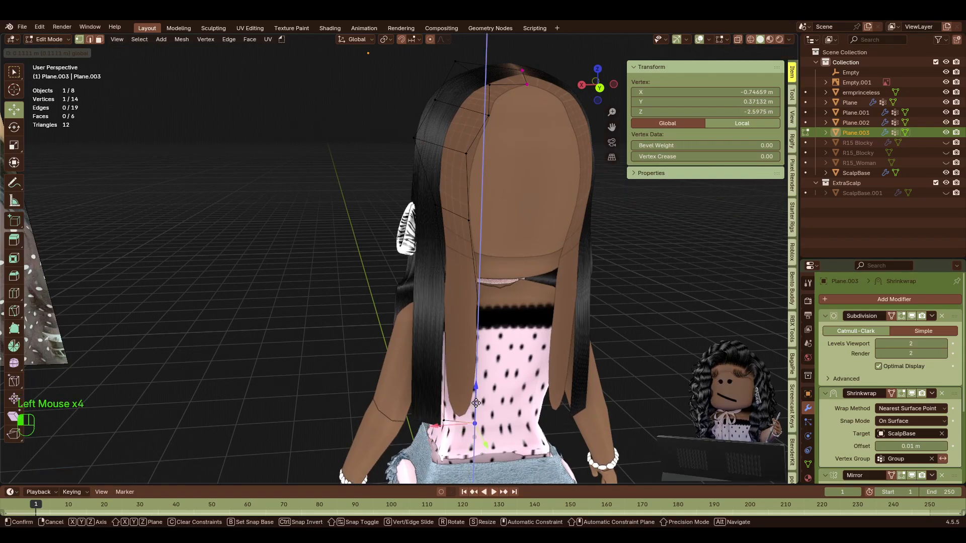
Move the strip's inner bottom corner vertex along Y toward the body.
key("shift+f")
key("w")
key("shift+d")
left_click(470, 429)
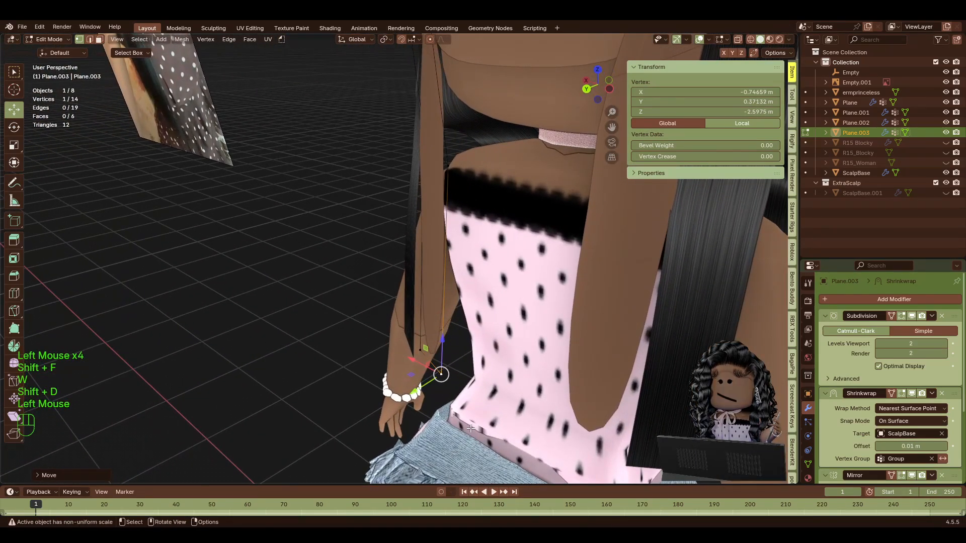
left_click_drag(417, 391, 424, 386)
Select both bottom vertices of the strip, set their mean vertex crease to 1.00, and clear the selection.
left_click_drag(473, 421, 436, 338)
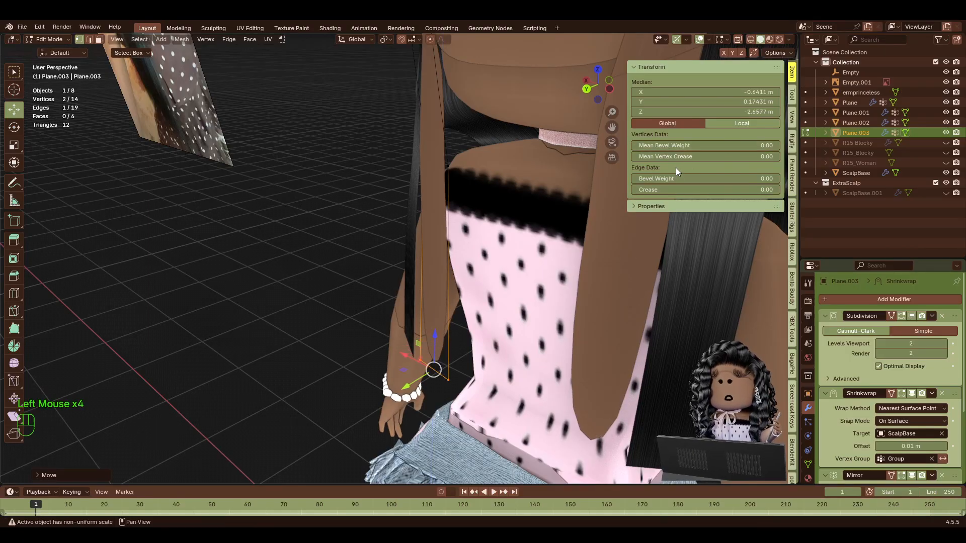
left_click_drag(679, 158, 680, 158)
left_click(199, 201)
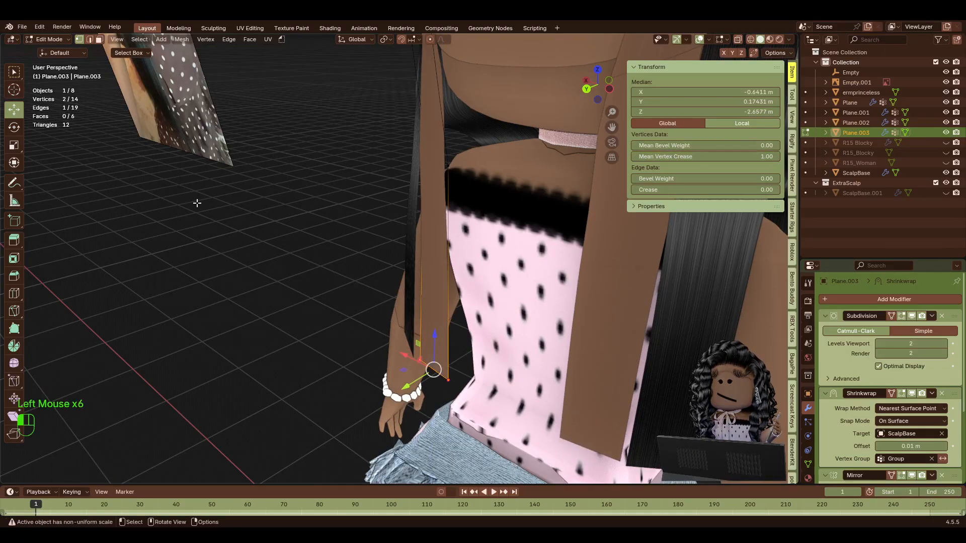
key("shift+f")
key("s")
key("a")
key("a")
key("w")
key("w")
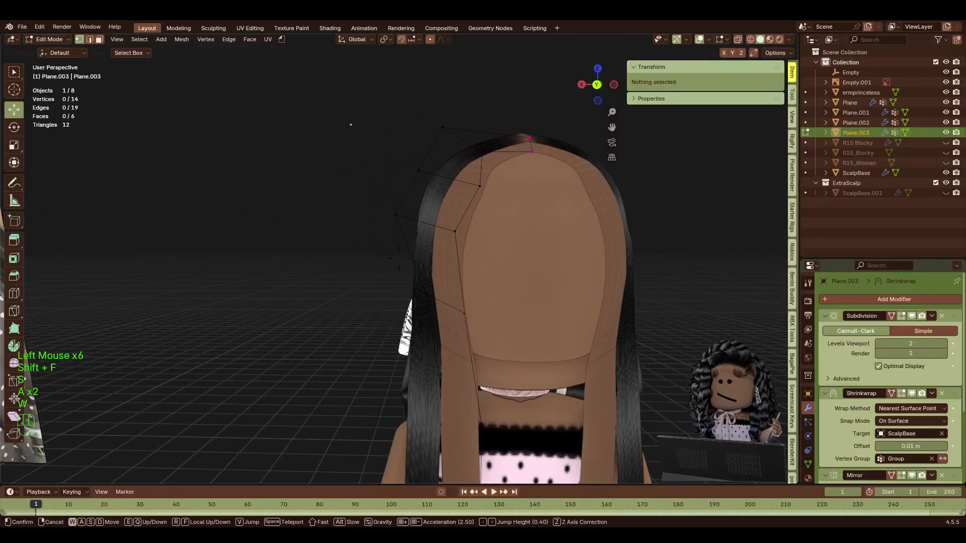
Move the hair strand's inner top vertex along Y and raise it along Z to about -0.114 m at the crown parting.
key("d")
key("s")
left_click(399, 258)
key("shift+f")
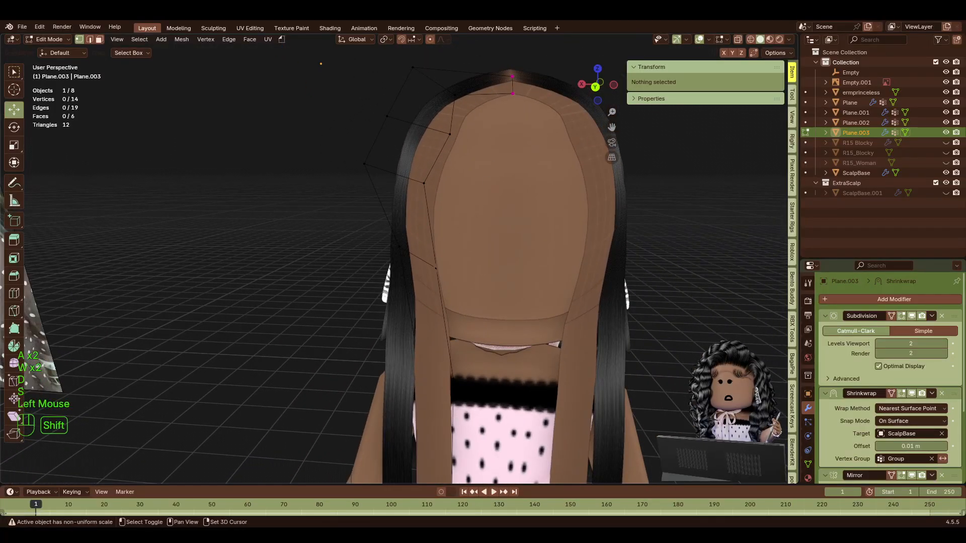
key("w")
key("w")
key("w")
key("w")
key("w")
key("w")
key("w")
key("w")
key("w")
key("w")
key("s")
left_click(462, 173)
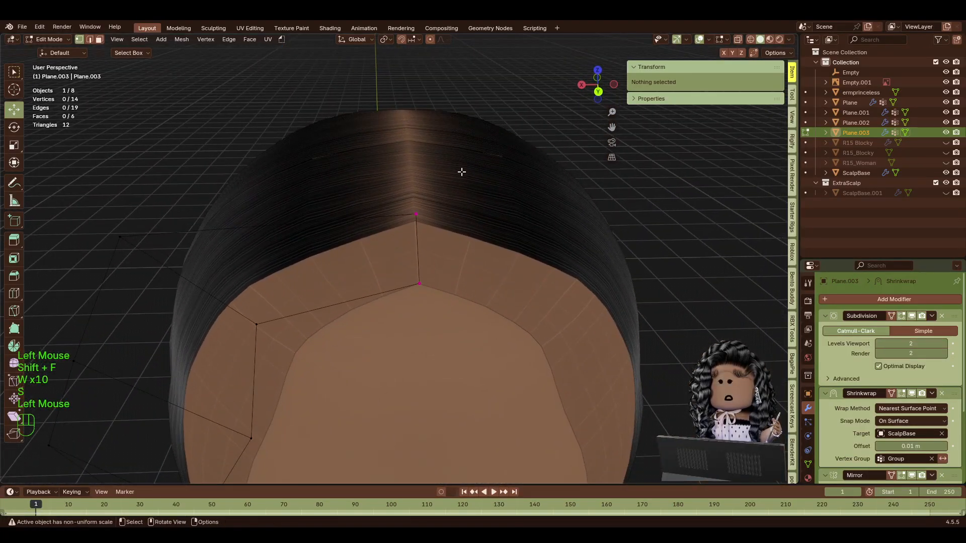
left_click(398, 212)
left_click(419, 284, "shift")
left_click_drag(389, 249, 412, 274)
left_click(409, 285)
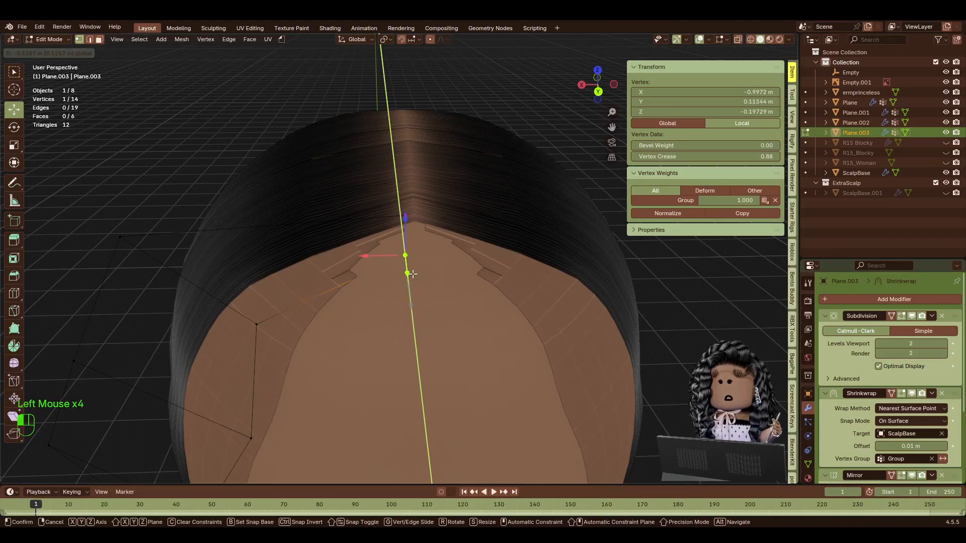
key("g")
key("z")
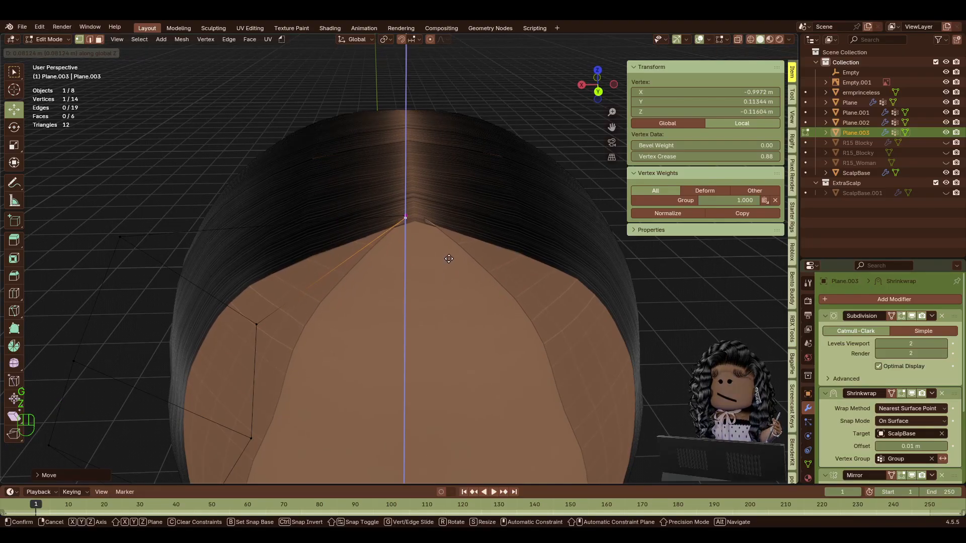
left_click(450, 258)
Reposition the strand's upper inner-edge vertices below the crown, shifting the side vertex along Y.
key("shift+f")
key("w")
key("s")
key("s")
key("s")
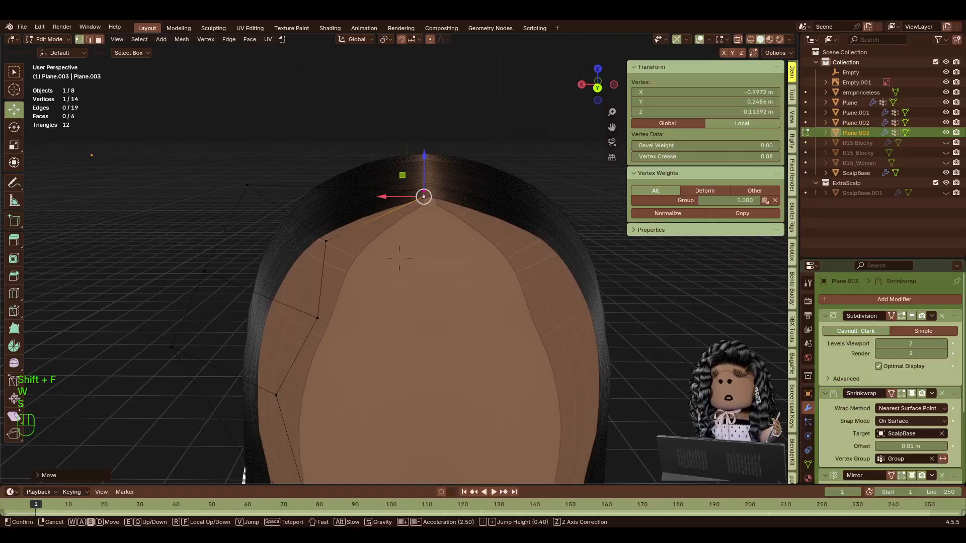
left_click(325, 251)
left_click(337, 244)
left_click_drag(337, 217, 328, 249)
left_click(305, 375)
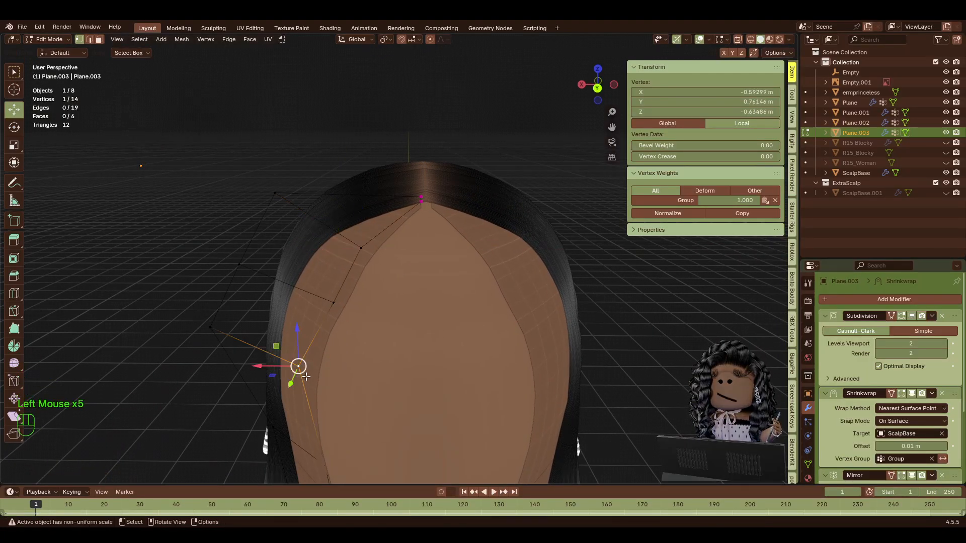
left_click_drag(290, 384, 296, 375)
Shift the lower inner-edge vertex beside the nape along Y, then select the whole strand mesh.
key("shift+f")
key("w")
key("d")
key("s")
left_click(399, 257)
key("a")
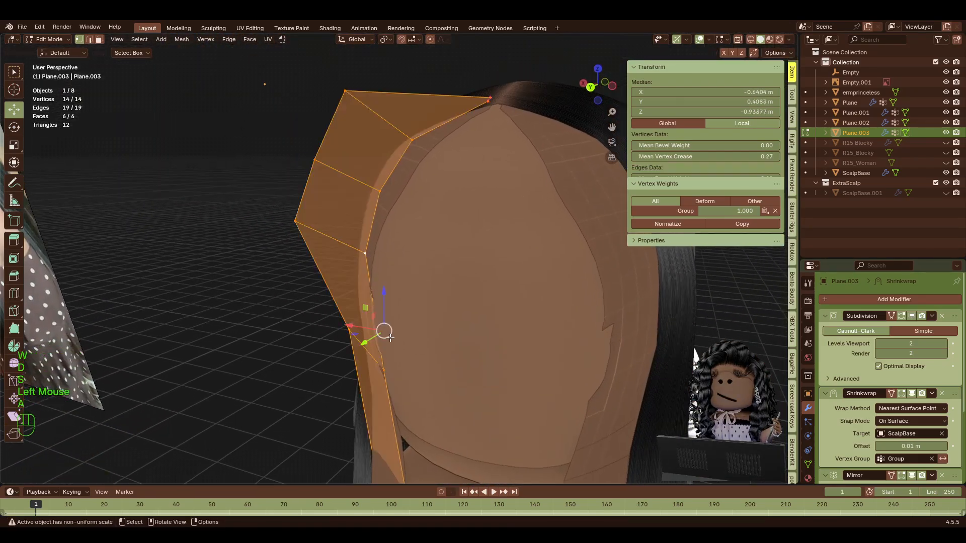
left_click(379, 373)
left_click_drag(369, 383, 399, 433)
key("a")
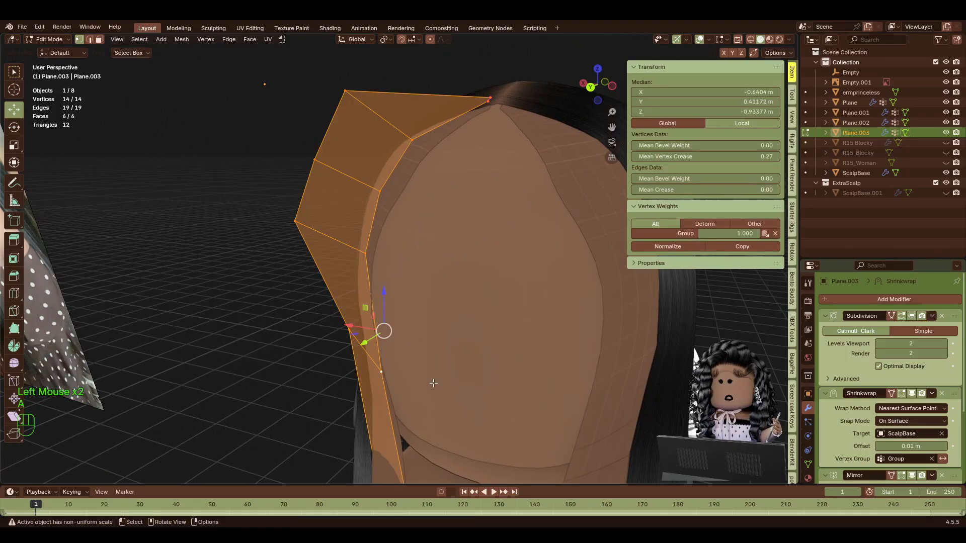
Move the strand's upper inner-edge vertex outward along X to about -0.592 m.
key("shift+f")
key("d")
left_click(399, 257)
left_click(399, 258)
key("shift+f")
key("d")
key("d")
key("d")
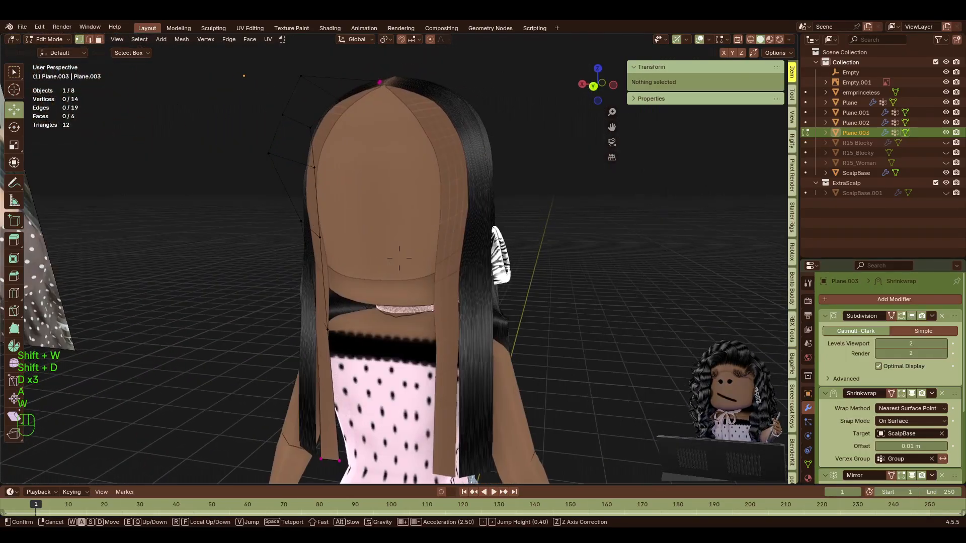
key("a")
key("w")
left_click(399, 258)
double_click(417, 118)
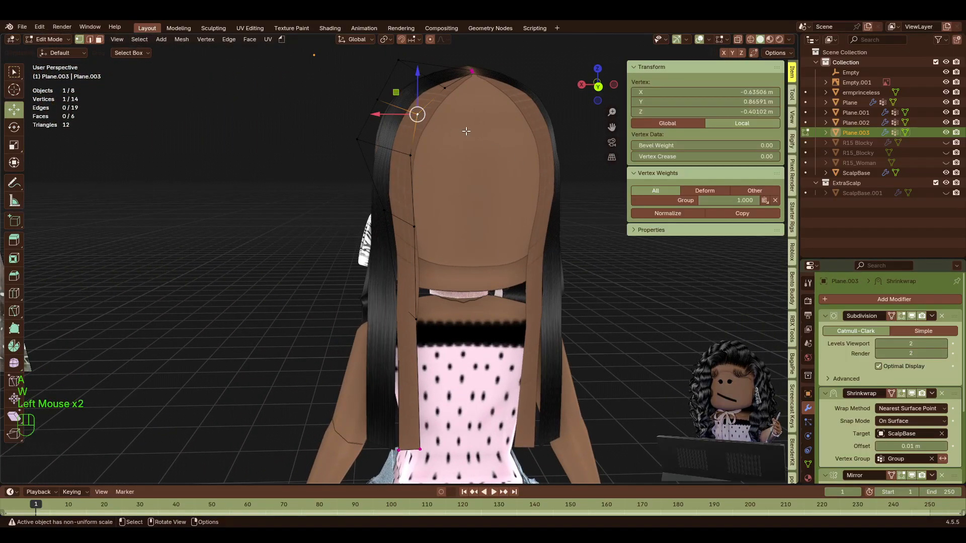
key("shift+f")
key("d")
key("w")
left_click(468, 130)
left_click_drag(350, 131, 332, 121)
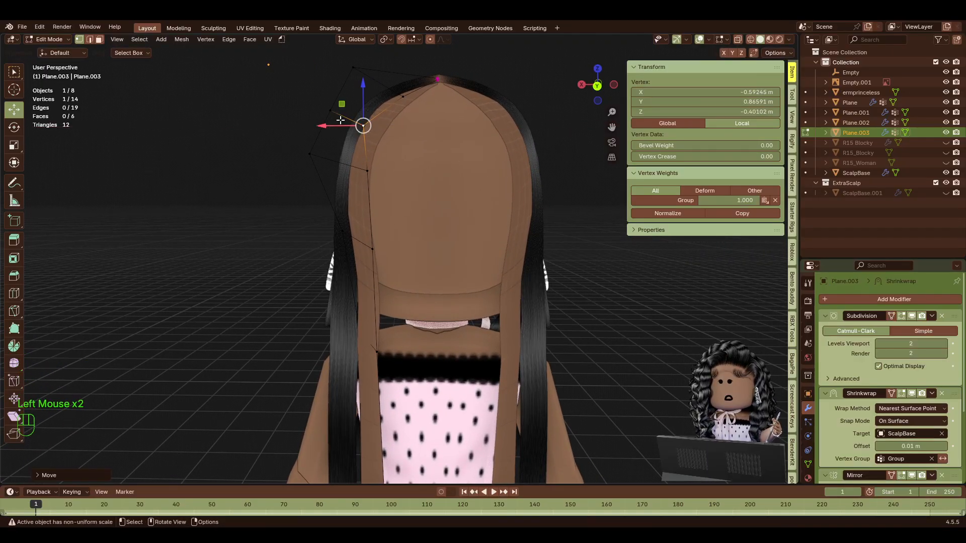
Leave mesh editing and apply smooth shading to the hair strand.
key("Tab")
right_click(252, 200)
left_click(252, 200)
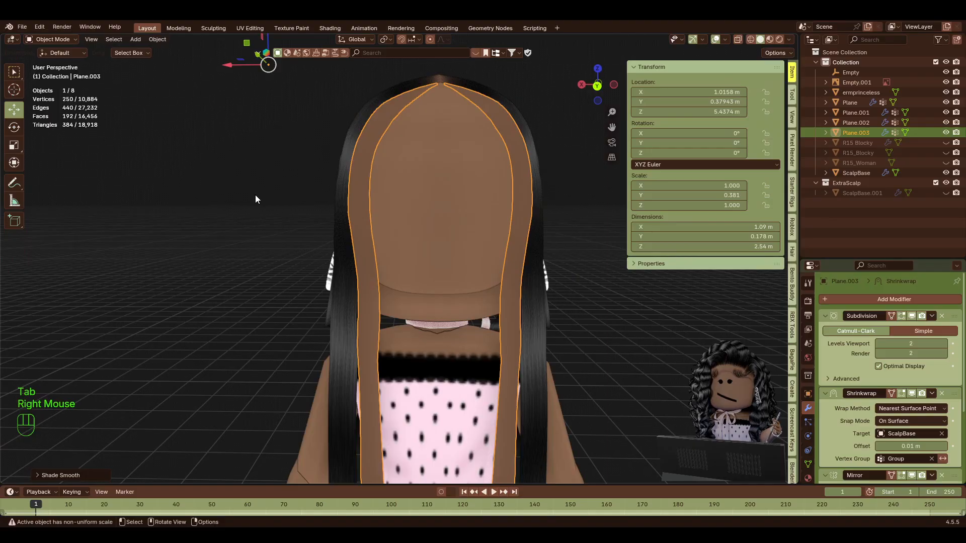
Unwrap the strand in the UV Editing workspace with the Angle Based method and gridify its UV island.
left_click(250, 27)
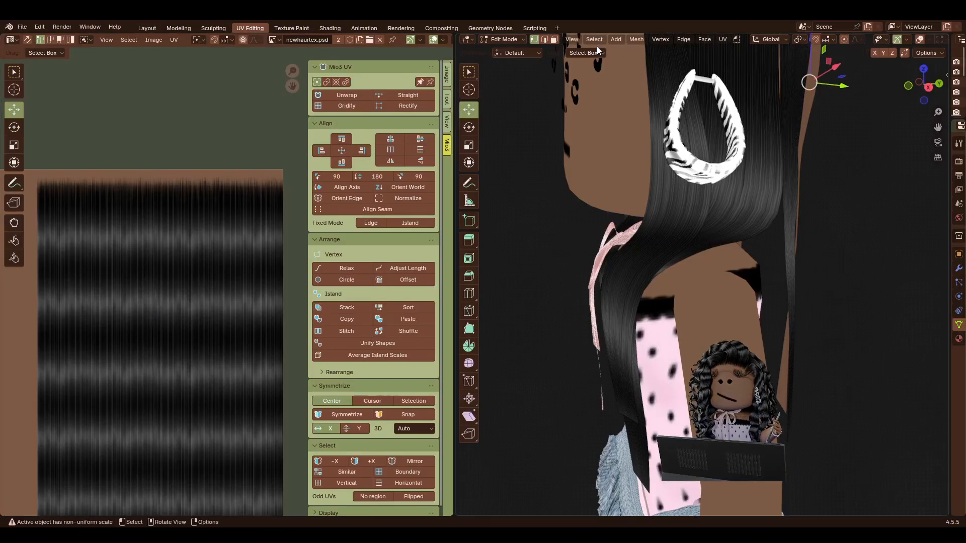
key("shift+grave")
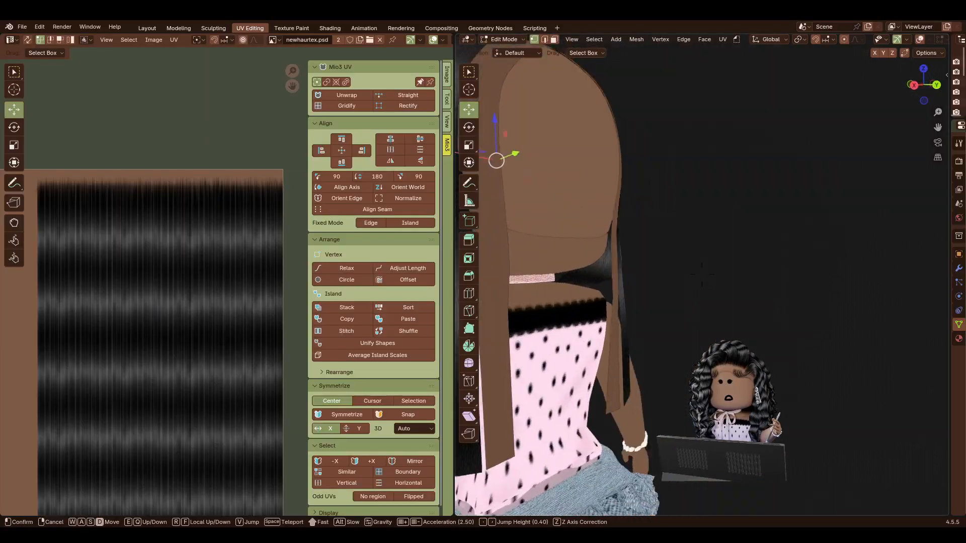
key("Escape")
left_click(723, 40)
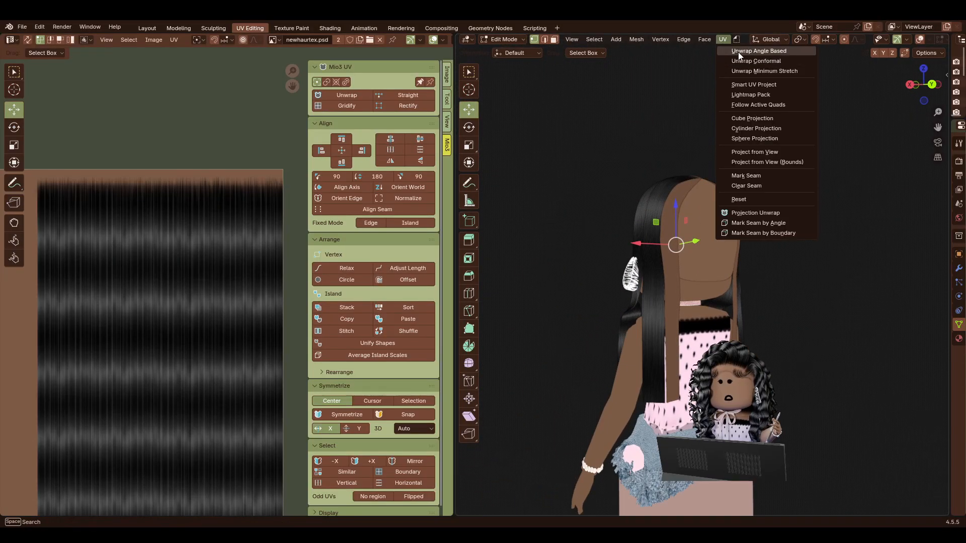
left_click(738, 53)
scroll(157, 280, "down", 6)
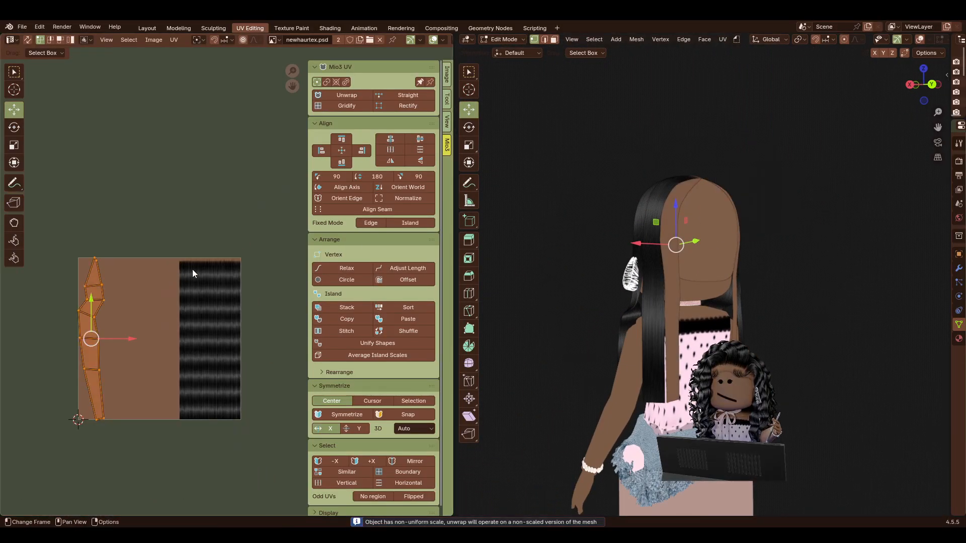
left_click(351, 108)
Scale the strand's UV island down slightly and place it over the black hair area of the texture.
key("s")
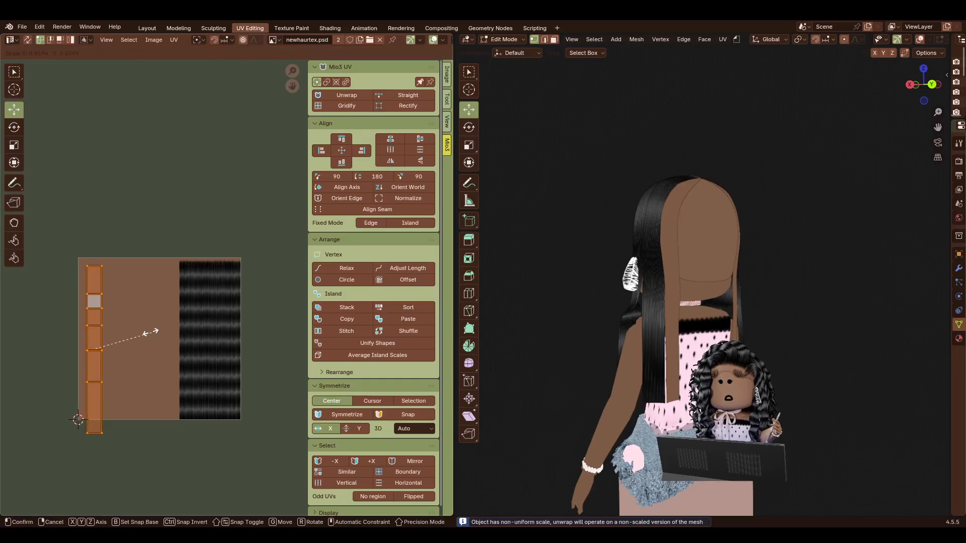
left_click(138, 325)
key("g")
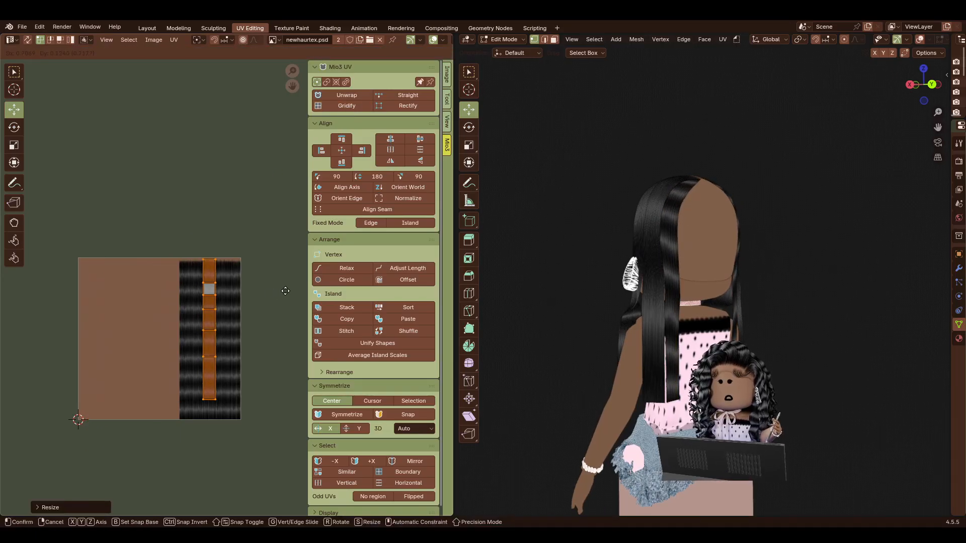
left_click(286, 291)
Stretch the UV island along X to cover most of the black hair texture's width.
key("s")
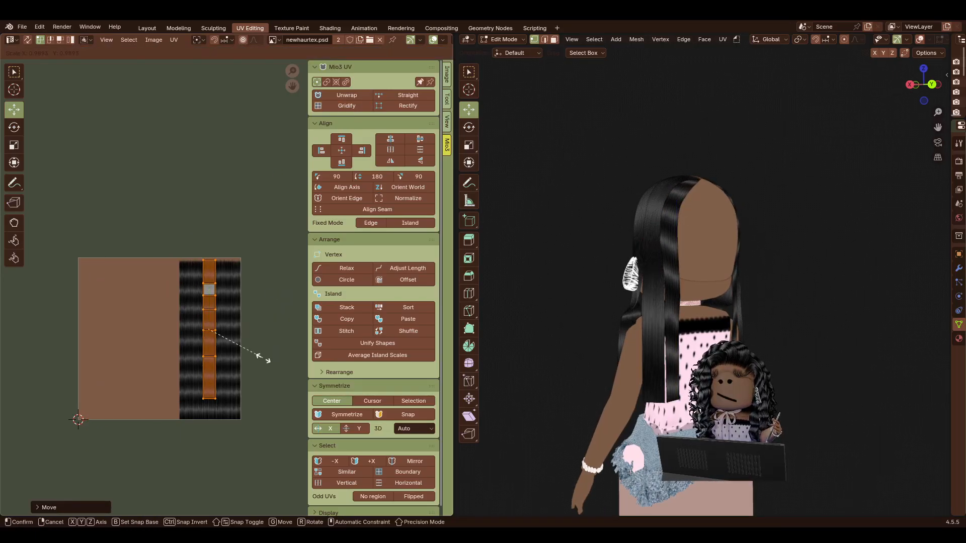
key("x")
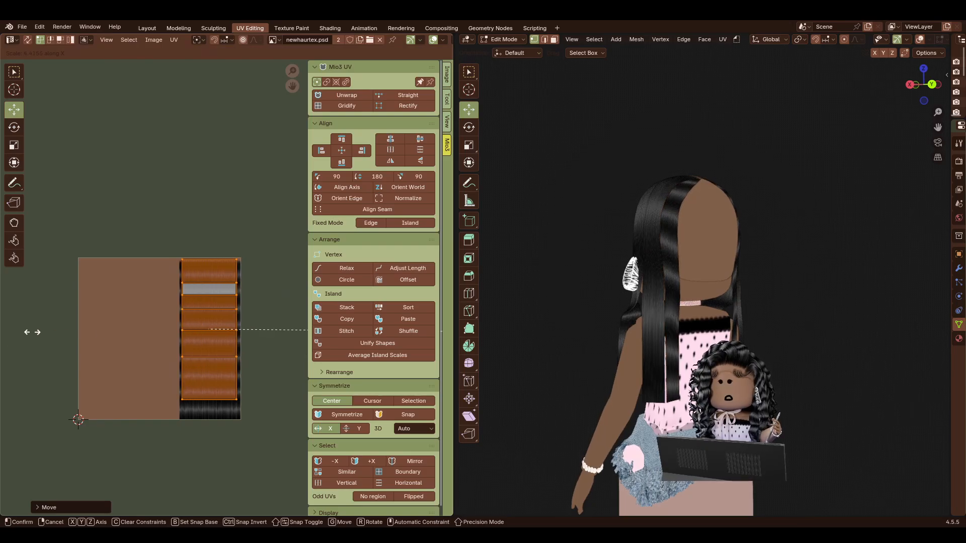
left_click(25, 329)
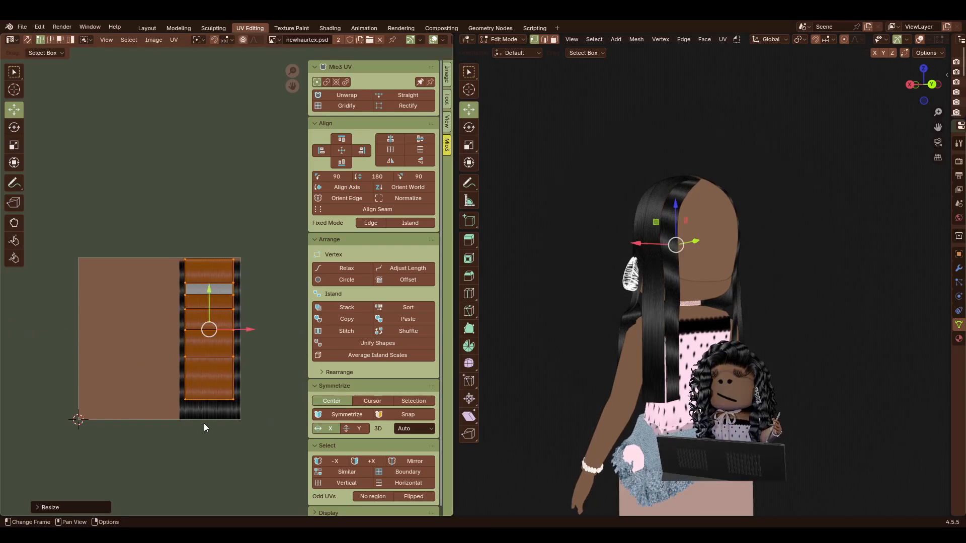
Shrink the UV island along Y to about a third of its height and align it with the upper end of the hair texture.
key("s")
key("y")
left_click(204, 308)
key("g")
key("y")
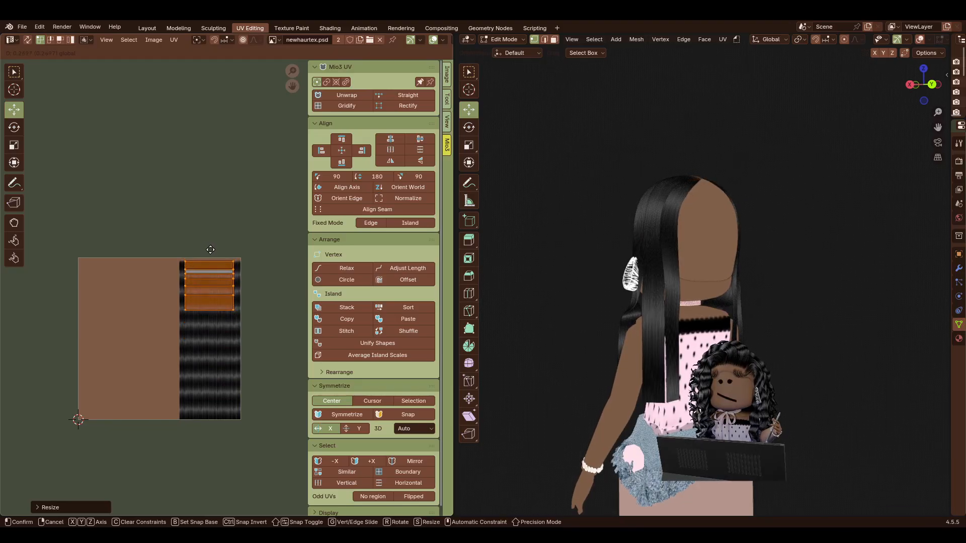
left_click(210, 250)
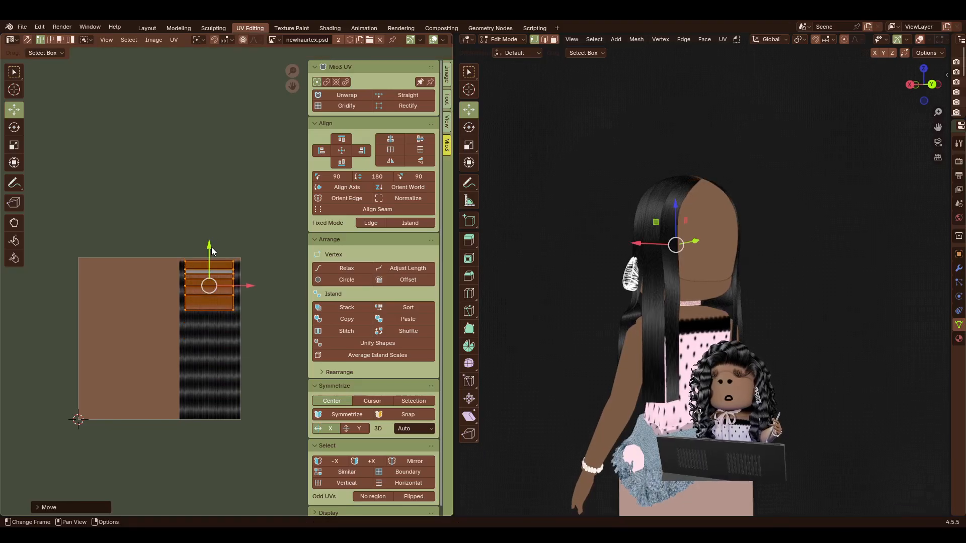
Back in the Layout workspace, duplicate the strand's inner edge loop in place.
left_click(147, 28)
key("shift+f")
key("s")
key("shift+w")
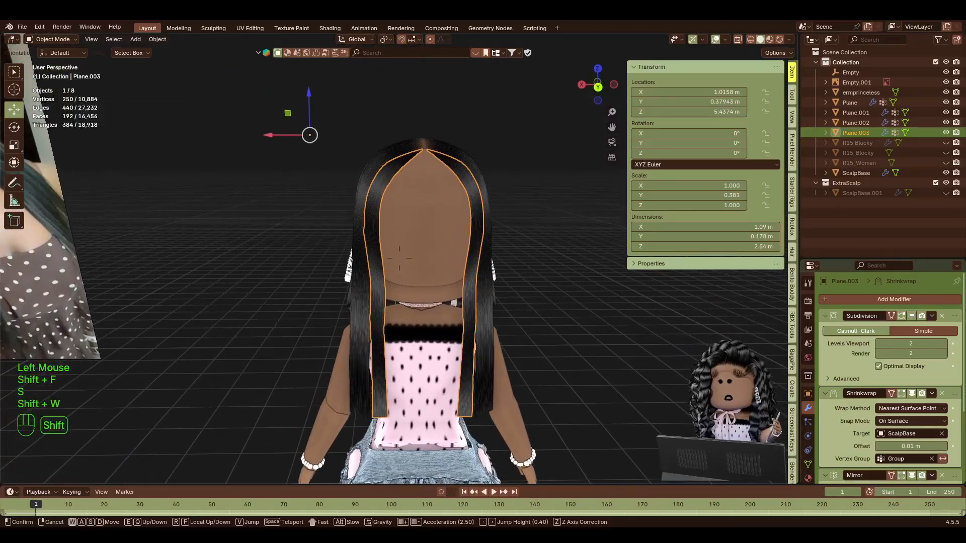
key("d")
key("s")
left_click(268, 272)
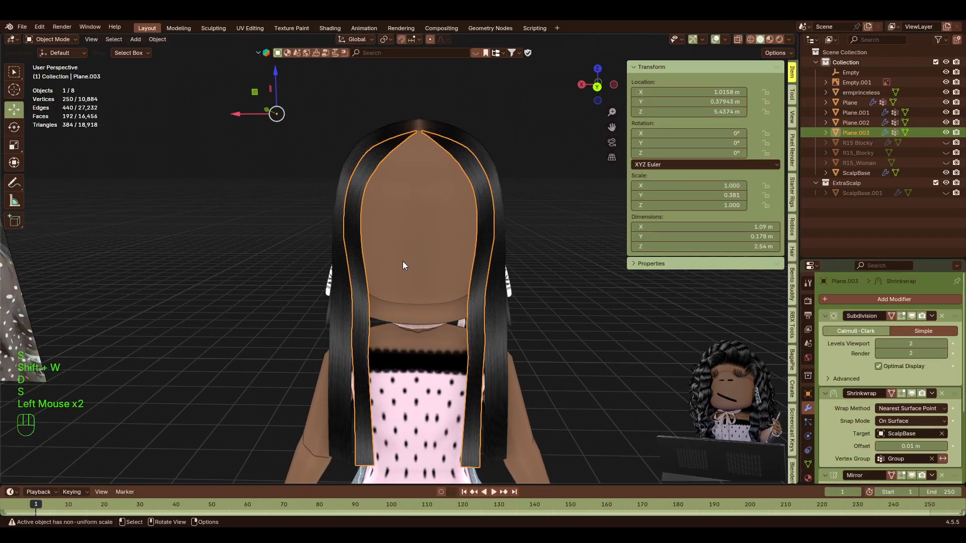
key("Tab")
left_click(362, 243)
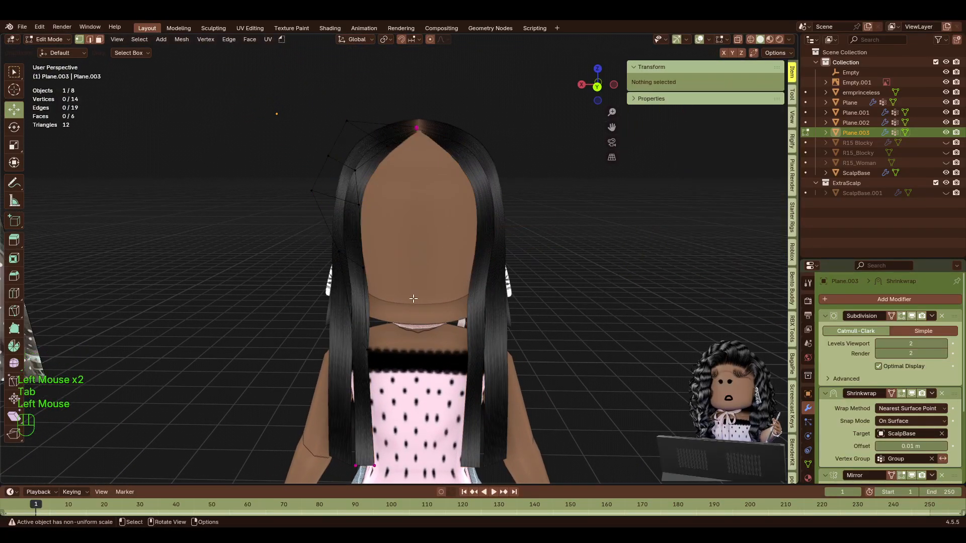
left_click(359, 218, "alt+shift")
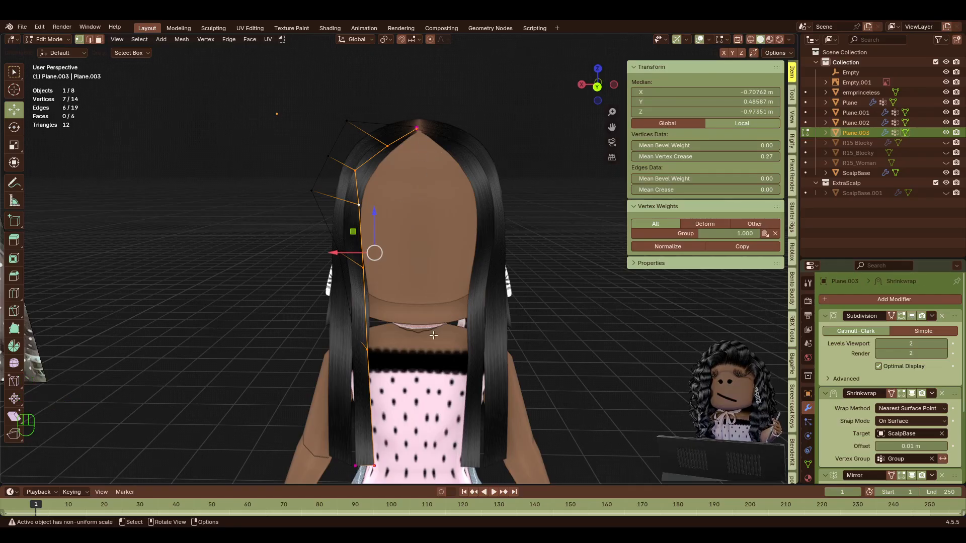
key("shift+d")
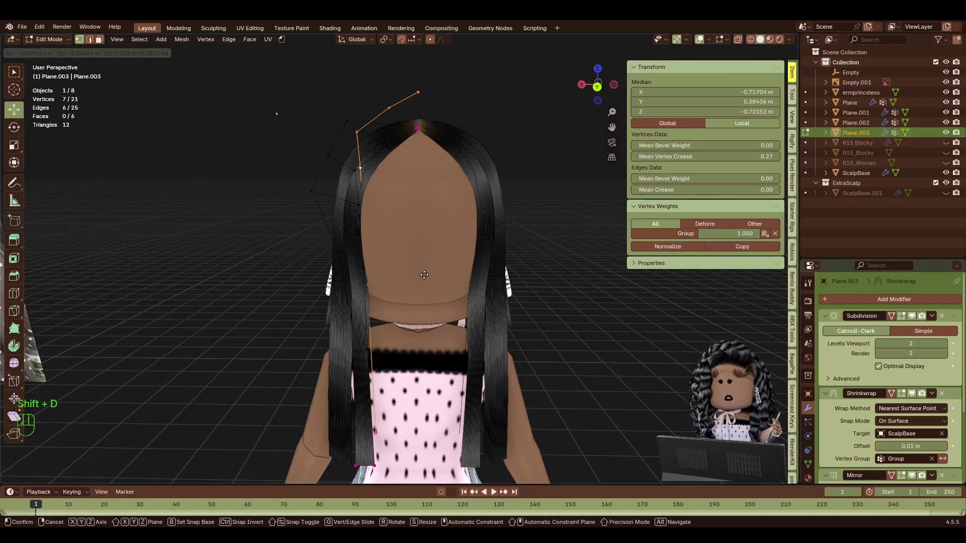
right_click(445, 278)
Extrude the duplicated edge along X towards the middle of the back of the head and move the new edge along Y.
key("e")
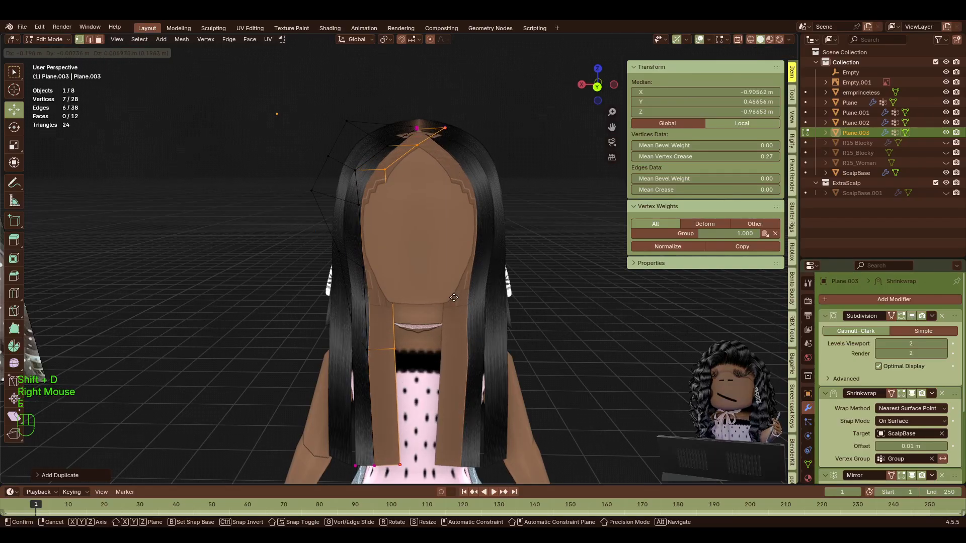
key("x")
left_click(489, 271)
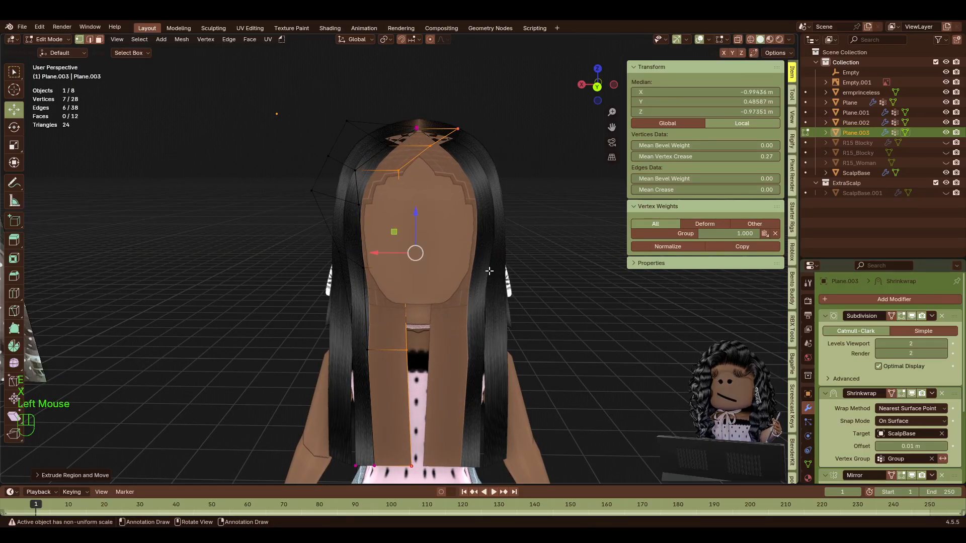
key("g")
key("y")
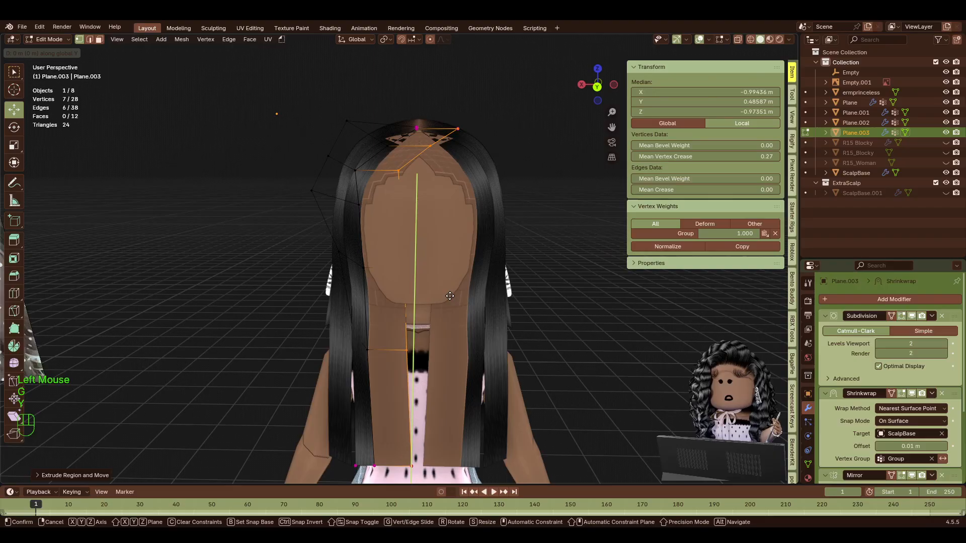
left_click(449, 304)
Move the new strip's top two inner vertices along X back to the mirrored side of the crown parting.
left_click(462, 124)
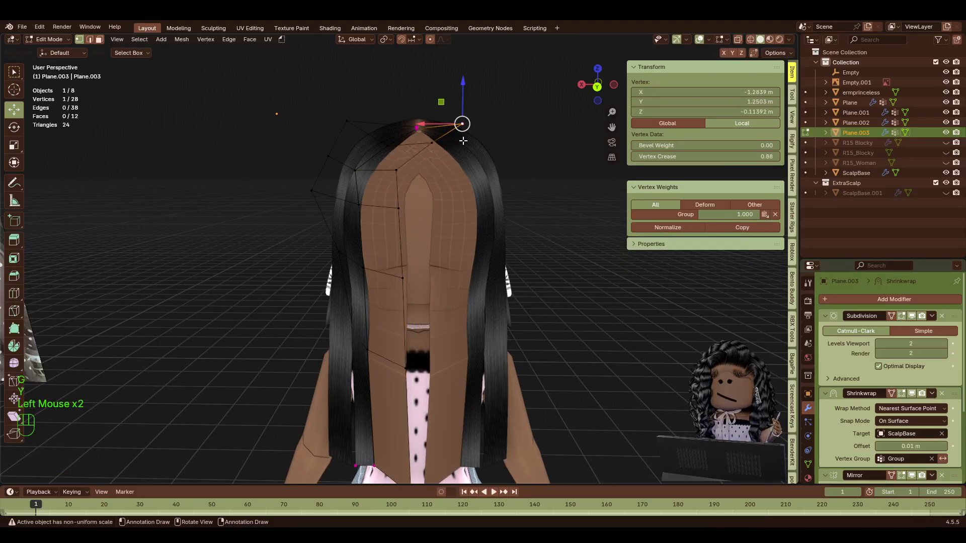
left_click(431, 142, "shift")
left_click_drag(429, 132, 385, 131)
Separate the linked new strip into its own object and select it in Object Mode.
key("l")
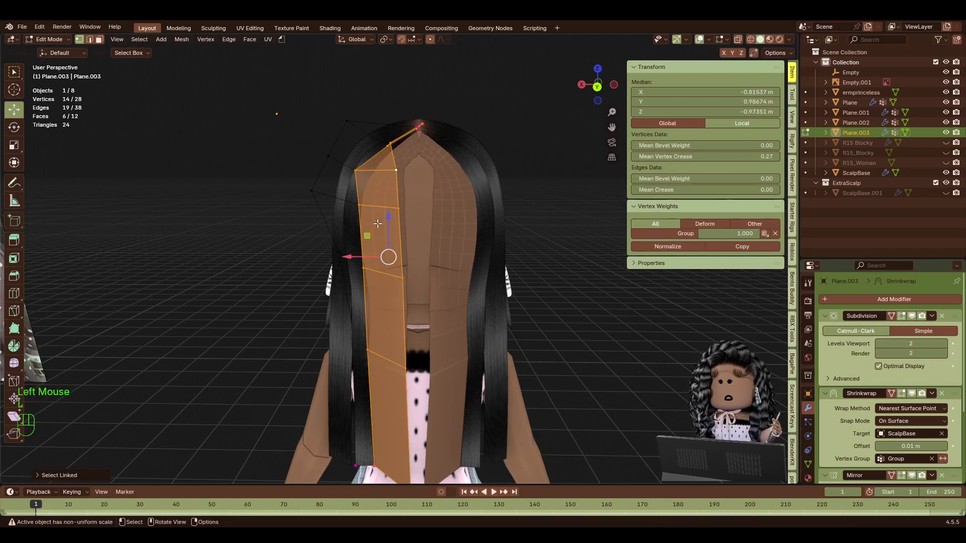
key("p")
left_click(513, 260)
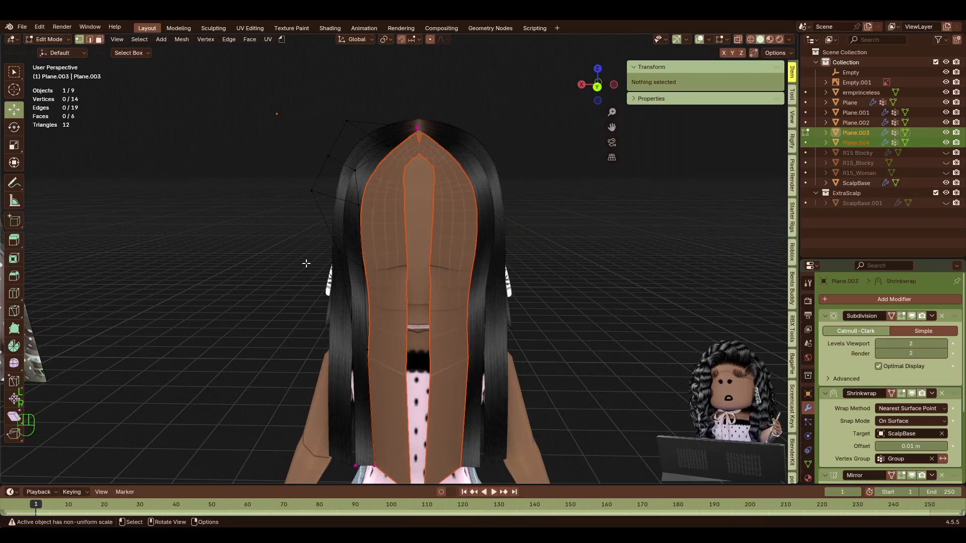
key("Tab")
left_click(385, 211)
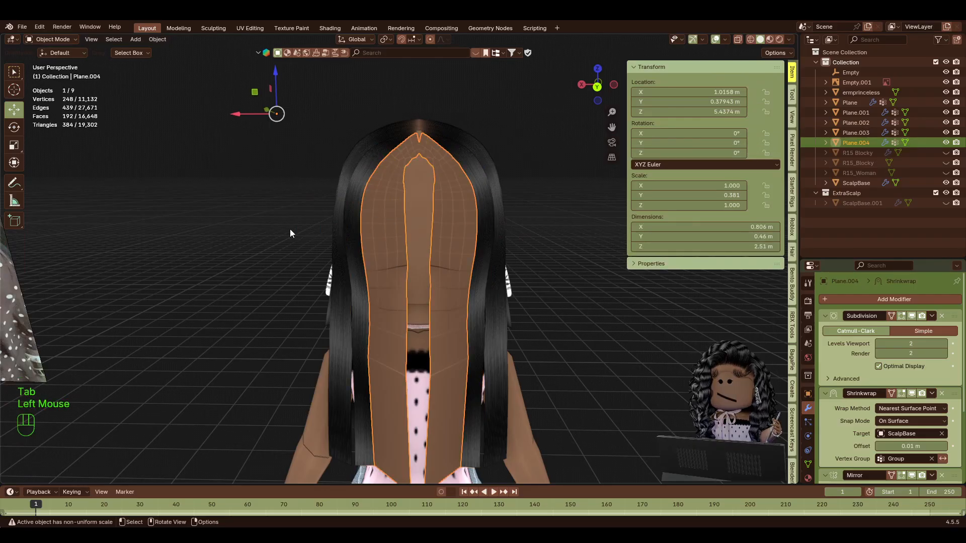
In Edit Mode, lower the new strip's second inner vertex just below the crown parting to about -0.18 m in Z.
key("Tab")
key("shift+f")
key("w")
key("w")
key("w")
key("w")
key("w")
key("w")
key("w")
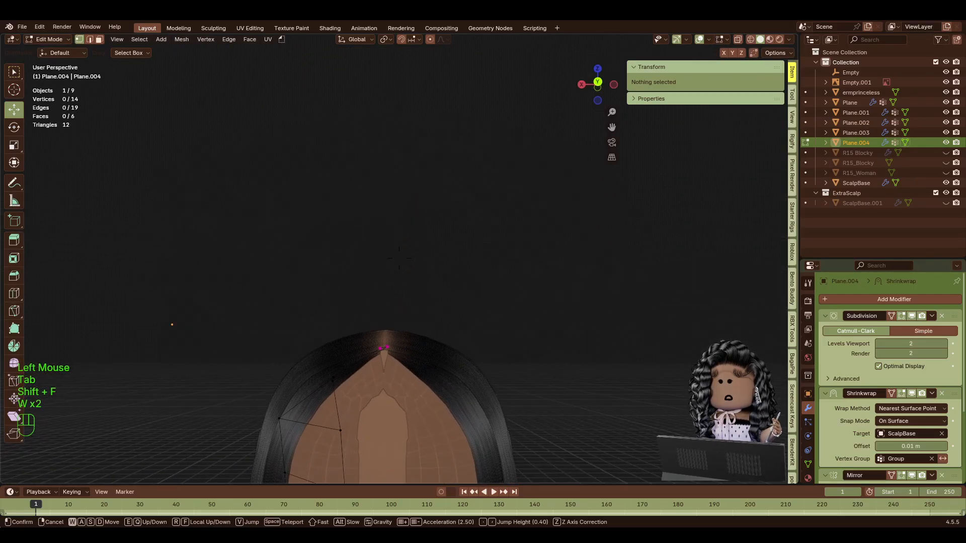
key("a")
key("s")
left_click(565, 235)
key("a")
left_click_drag(484, 259, 431, 222)
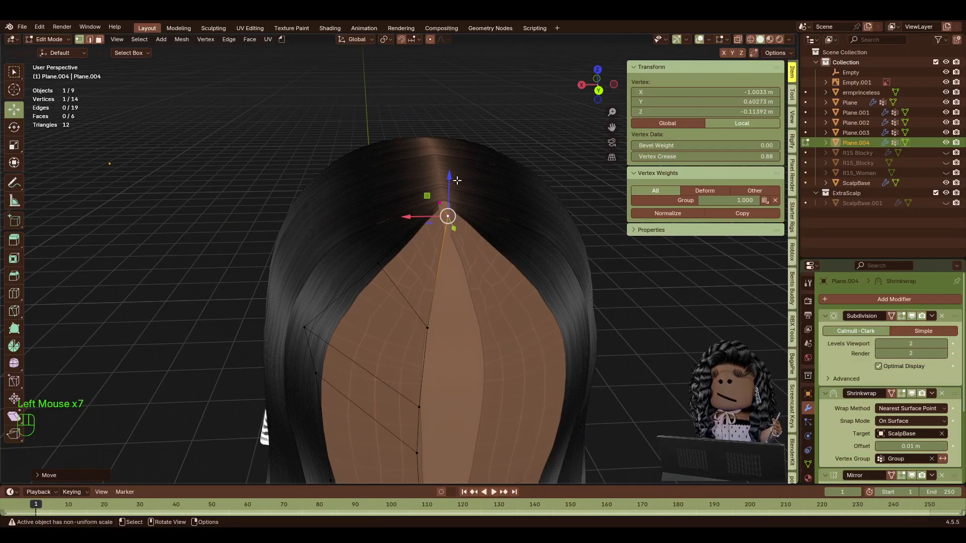
left_click_drag(452, 191, 453, 211)
Examine from the back and the side how far the new strip's vertices stand off the head.
key("shift+f")
key("w")
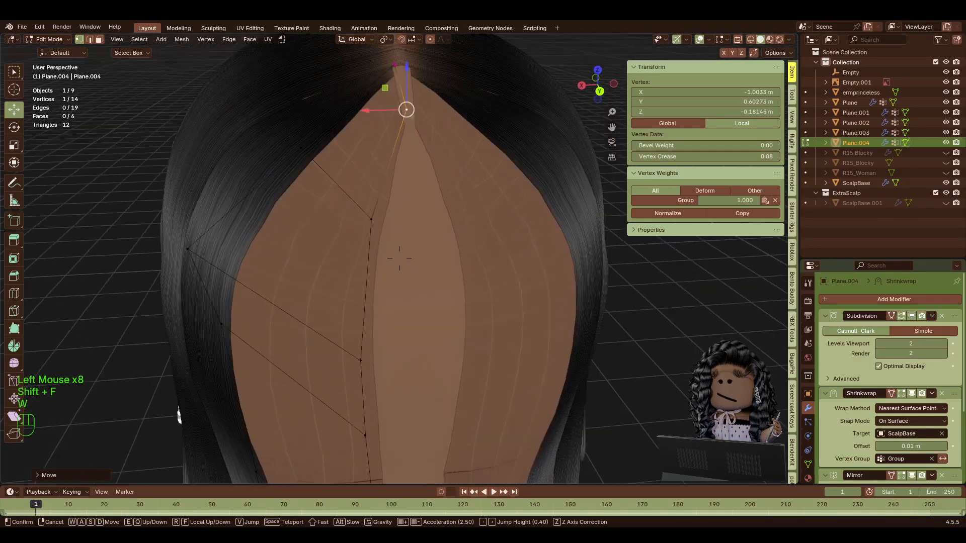
key("d")
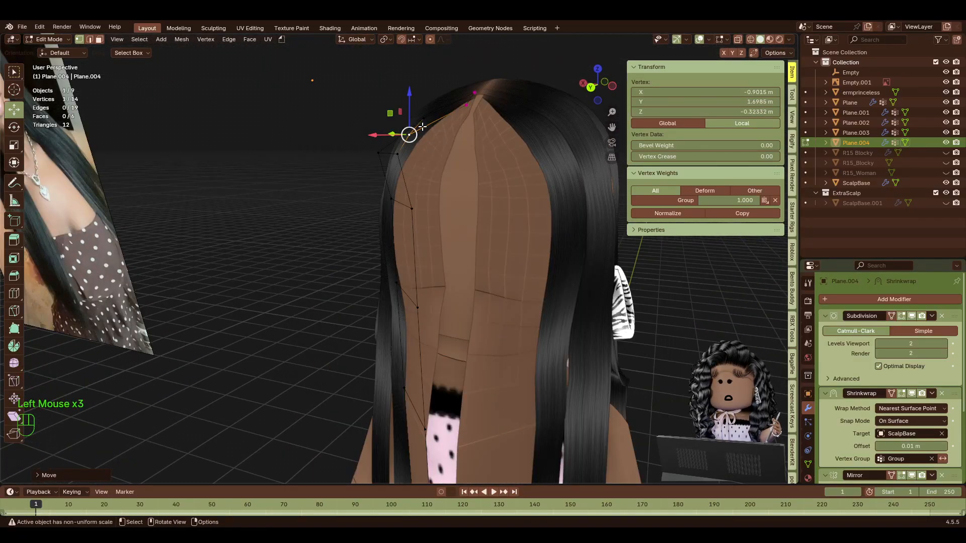
key("shift+f")
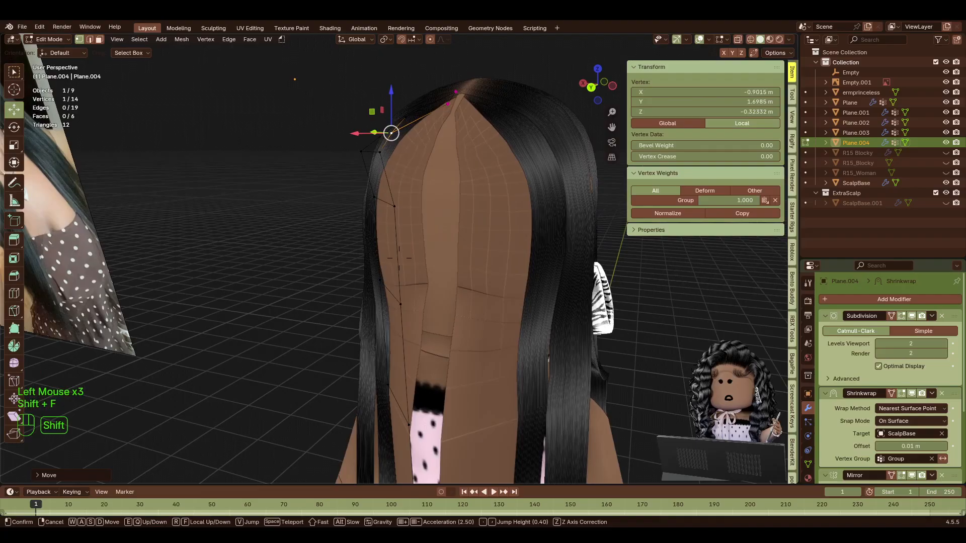
key("d")
key("d")
key("d")
left_click(405, 131)
key("a")
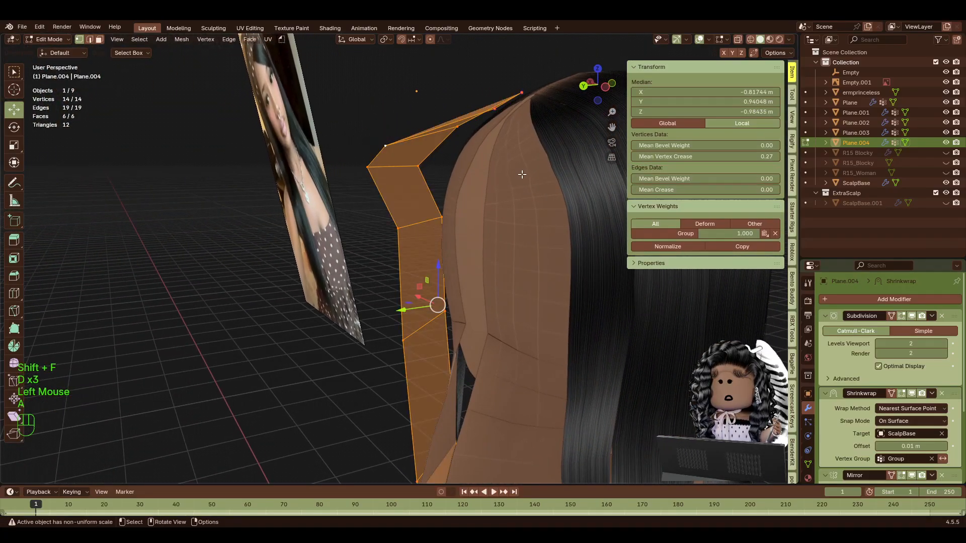
key("shift+f")
key("s")
key("shift+d")
key("s")
key("w")
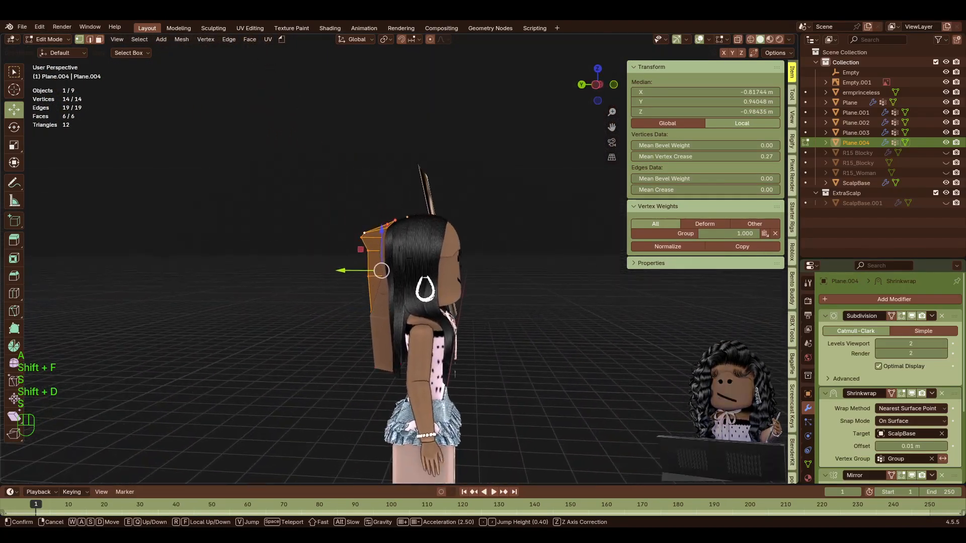
left_click(501, 183)
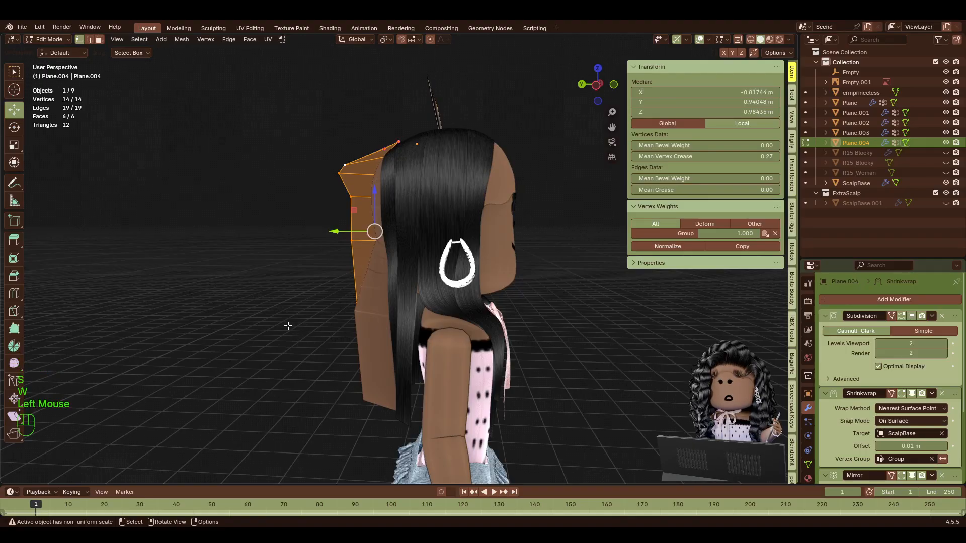
left_click(291, 358)
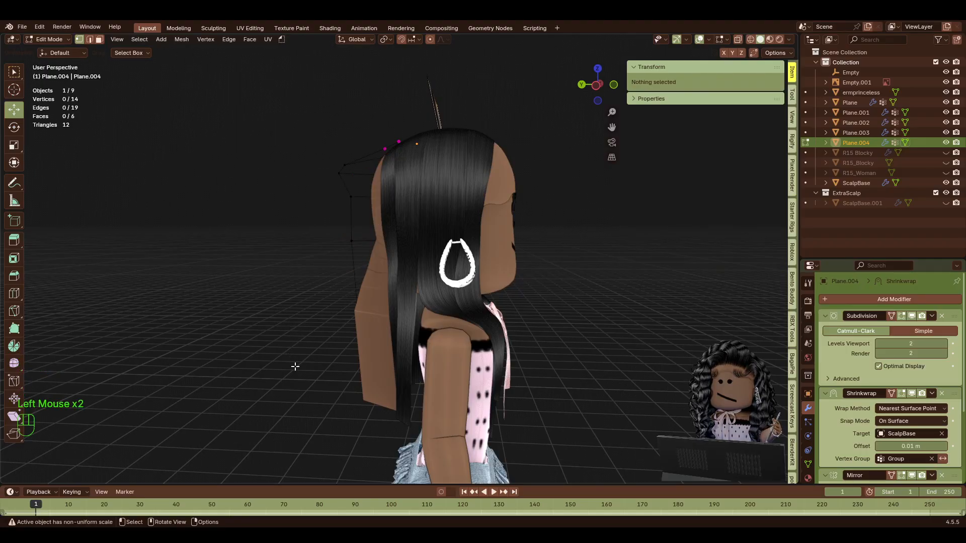
left_click(347, 309)
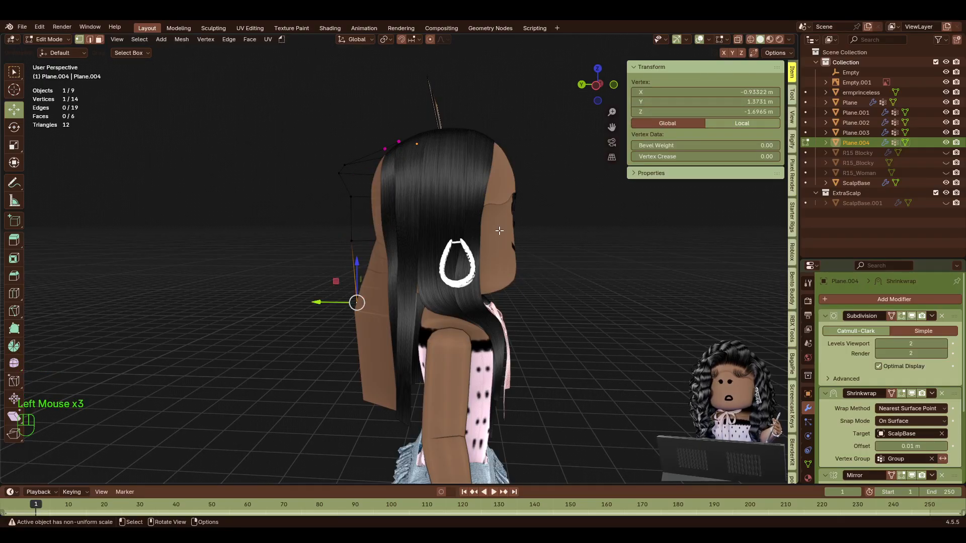
left_click(540, 285)
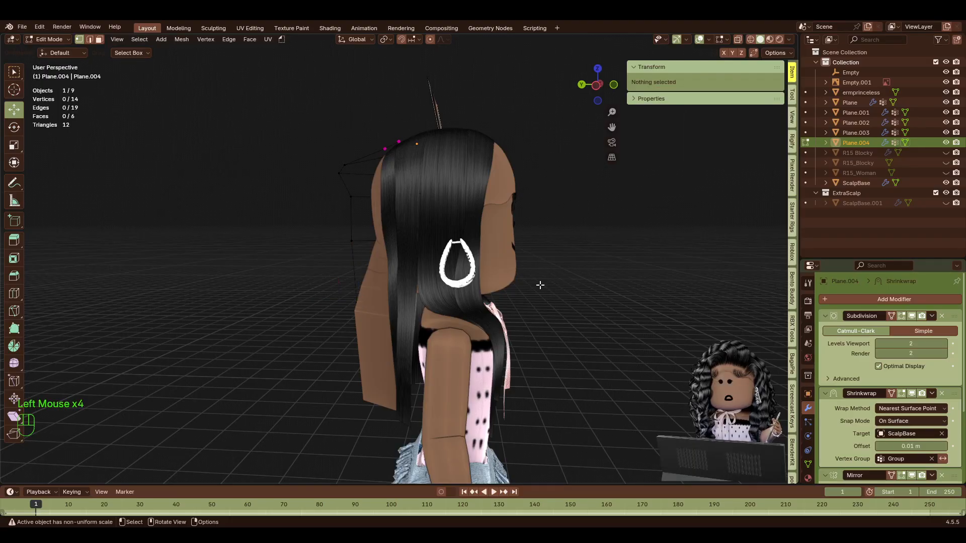
Move the strip's two lowest inner vertices to about 0.23 m in Y and -1.00 m in X.
key("shift+f")
key("shift+w")
key("shift+a")
key("s")
key("s")
key("s")
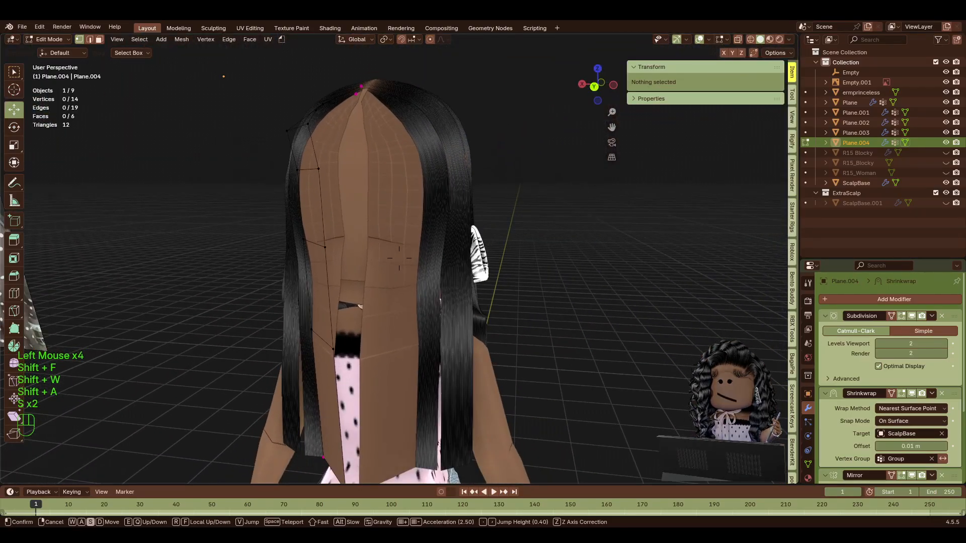
key("d")
key("d")
key("d")
left_click(520, 275)
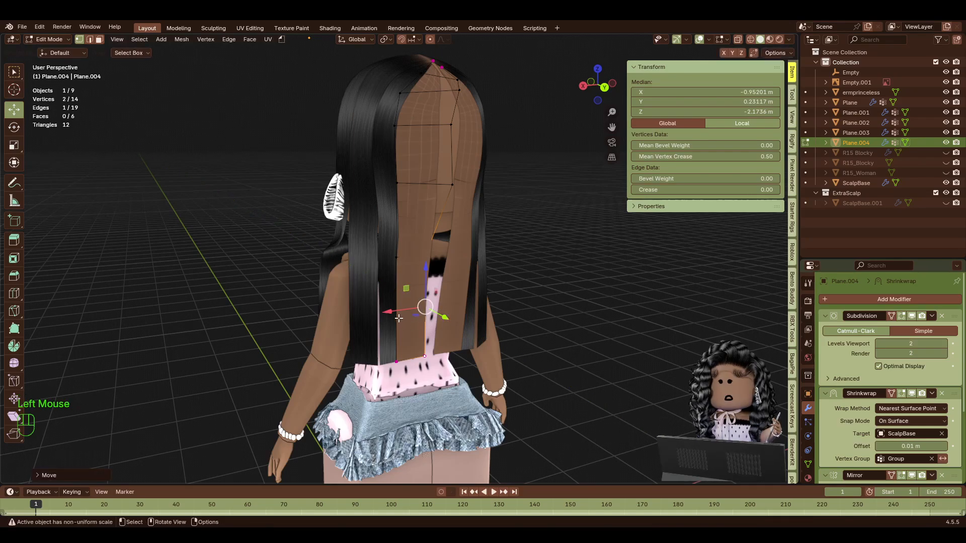
left_click_drag(399, 318, 406, 316)
Nudge the strip's lower inner-edge vertices along Y and X towards the mirrored side at the centre of the back.
key("shift+f")
key("w")
key("s")
key("d")
key("d")
key("d")
key("d")
left_click(457, 293)
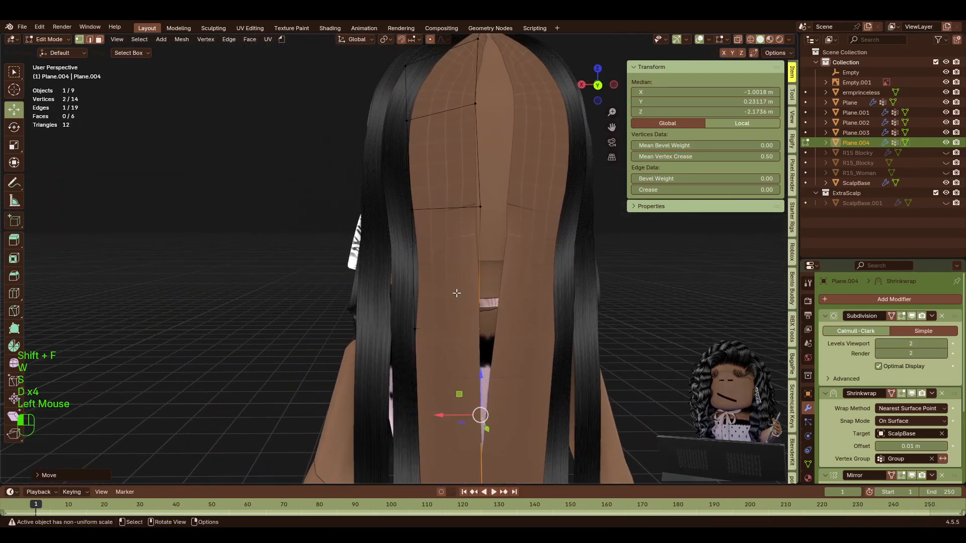
left_click_drag(486, 429, 488, 432)
left_click(491, 324)
left_click_drag(455, 335, 459, 333)
left_click(481, 207)
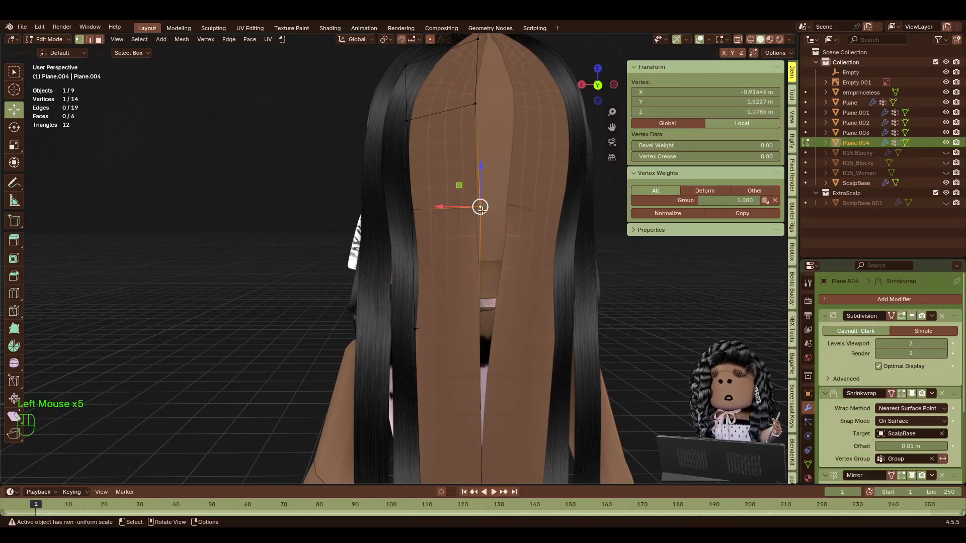
mouse_move(457, 208)
left_mouse_down()
mouse_move(473, 208)
mouse_move(463, 207)
left_mouse_up()
Move the upper inner vertex below the crown along Y towards the scalp, to about 0.86 m.
key("shift+f")
key("s")
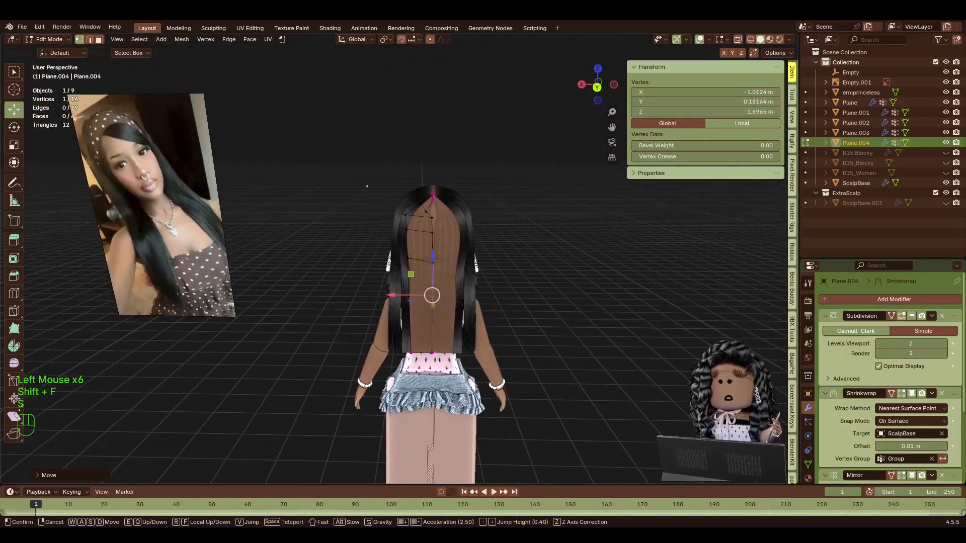
key("shift+w")
key("shift+a")
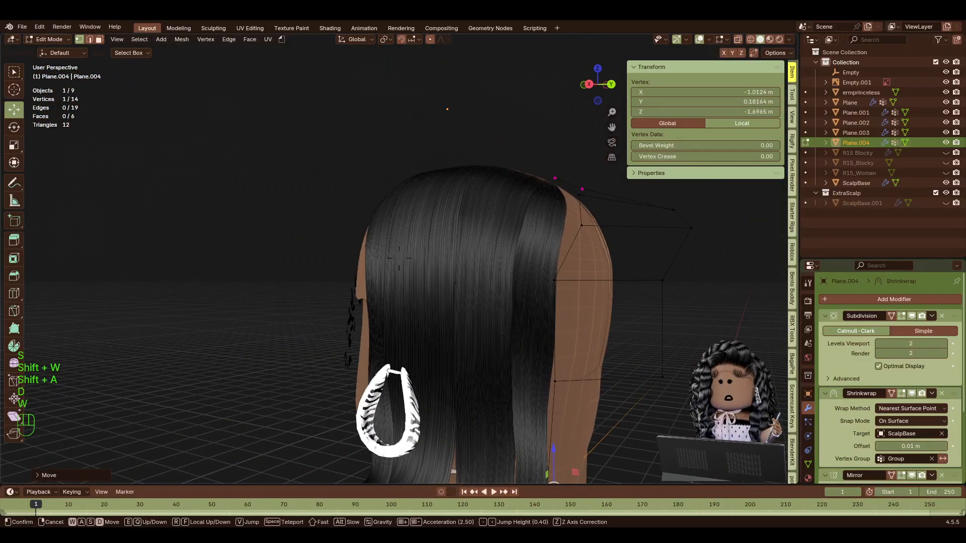
key("d")
key("w")
key("w")
key("w")
key("w")
key("w")
key("w")
key("w")
key("w")
key("w")
key("s")
key("w")
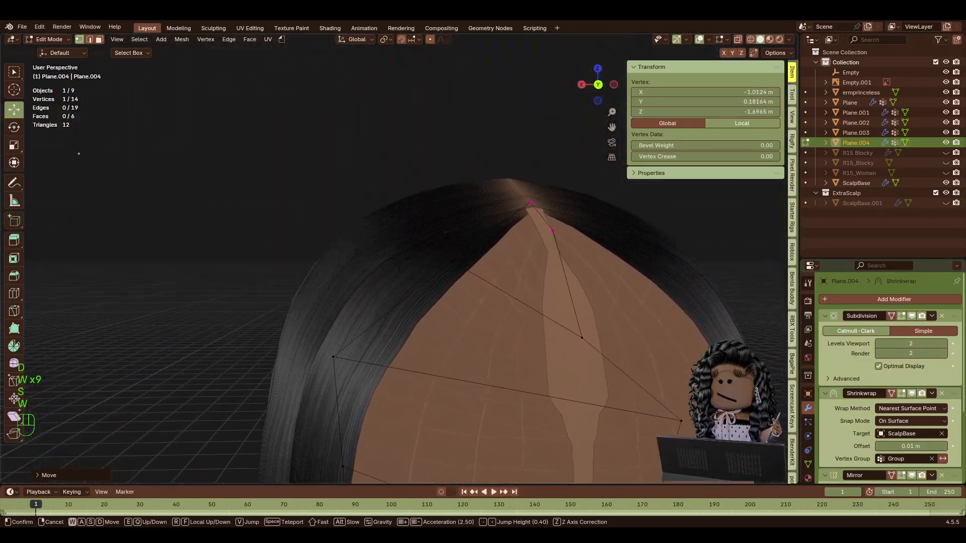
key("s")
key("a")
left_click(512, 233)
left_click(490, 272)
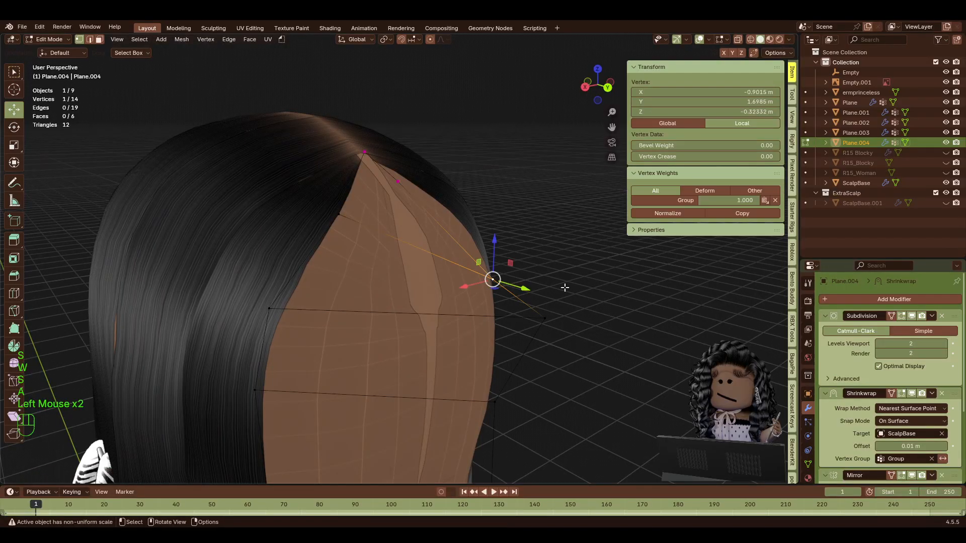
left_click(545, 314)
left_click_drag(577, 326, 462, 247)
left_click(496, 280)
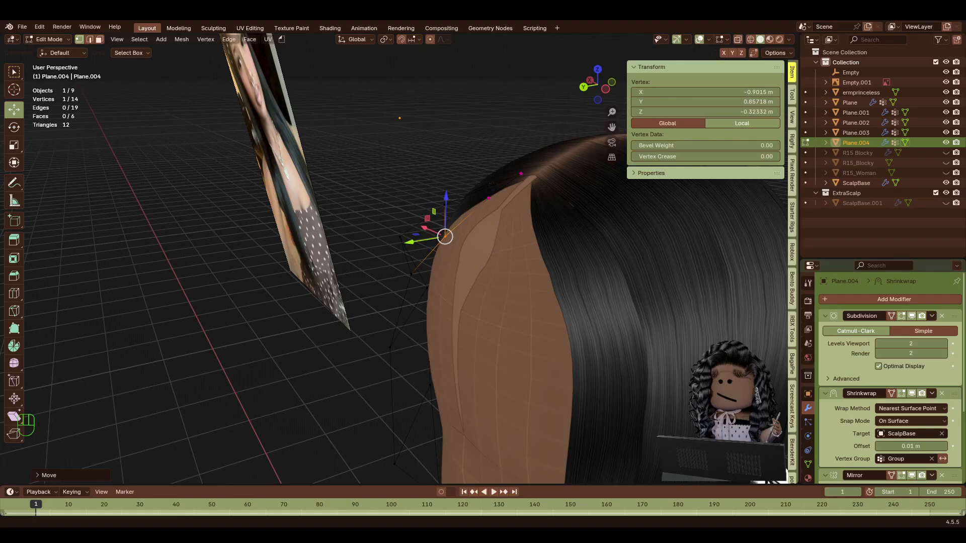
Move the strip's two inner vertices below the crown along X to close the gap at the centre line.
key("shift+f")
key("a")
key("w")
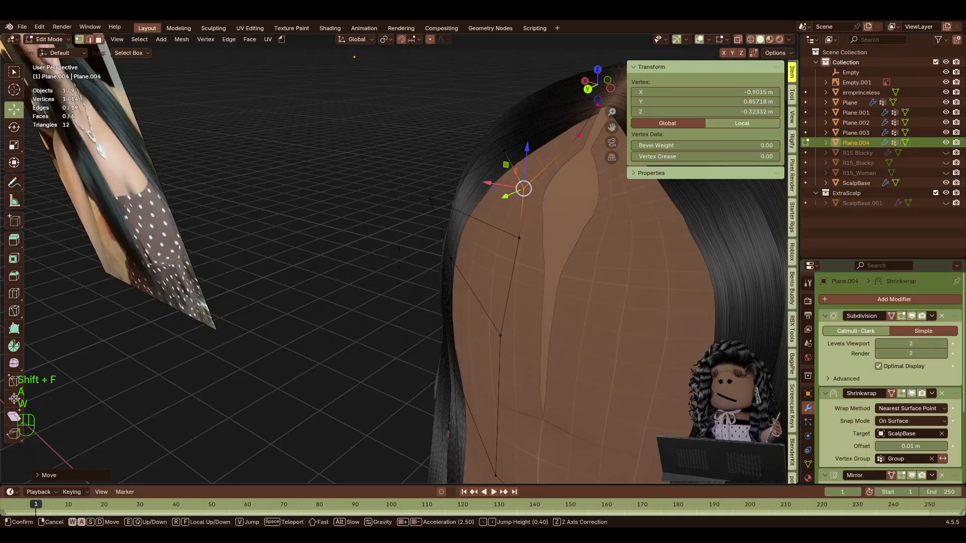
key("s")
left_click(399, 260)
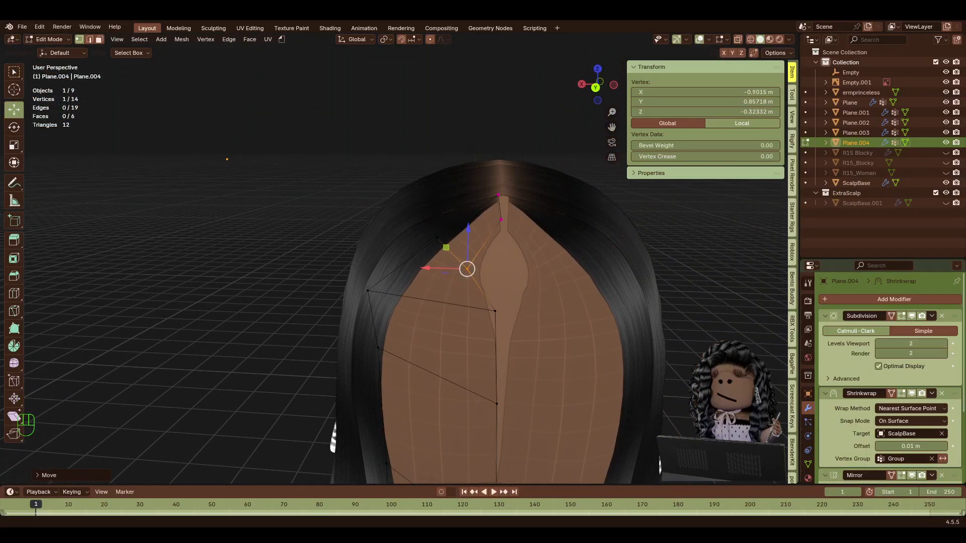
left_click_drag(428, 268, 468, 266)
left_click(496, 324)
left_click_drag(495, 311, 481, 403)
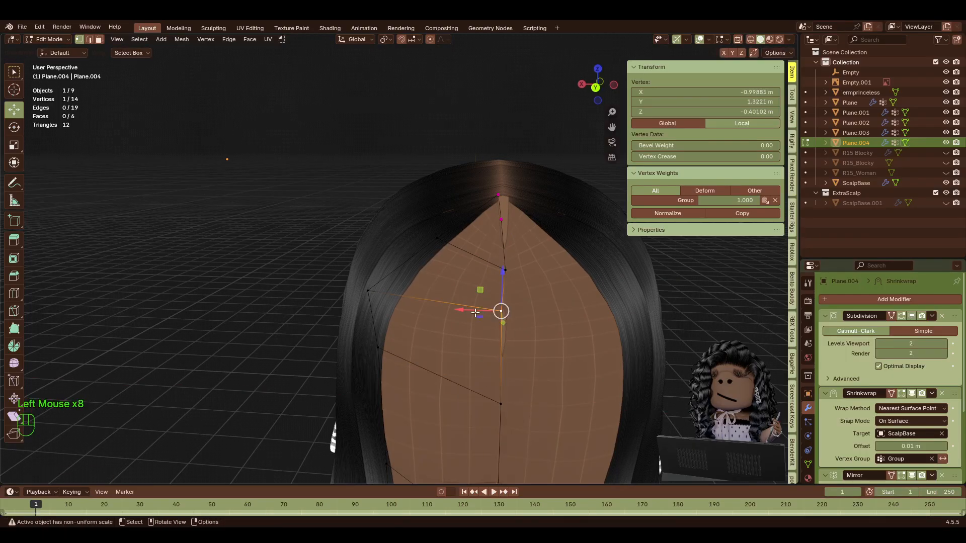
left_click_drag(473, 312, 476, 311)
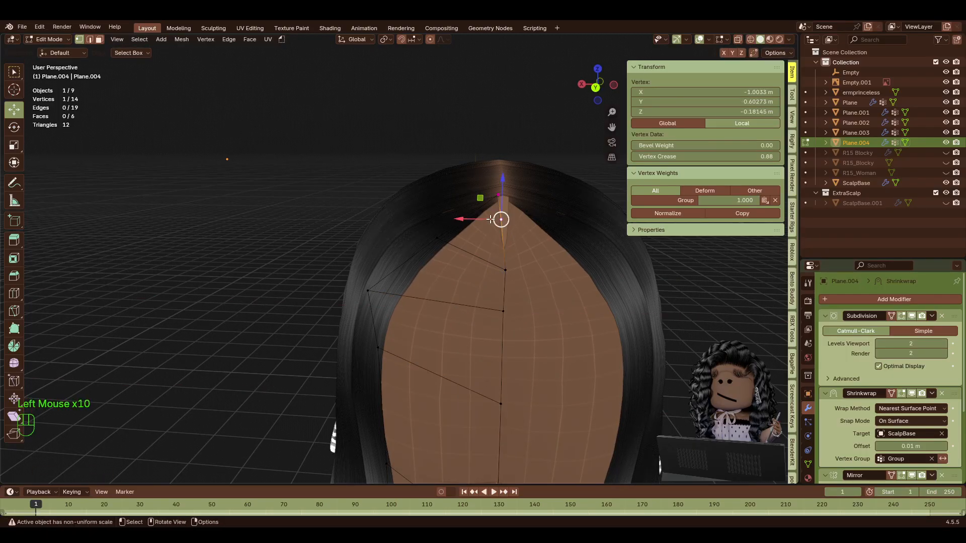
Align the strip's crown vertices along X with the parting and move the topmost one to about 0.16 m in Y.
left_click_drag(490, 219, 481, 197)
key("shift+f")
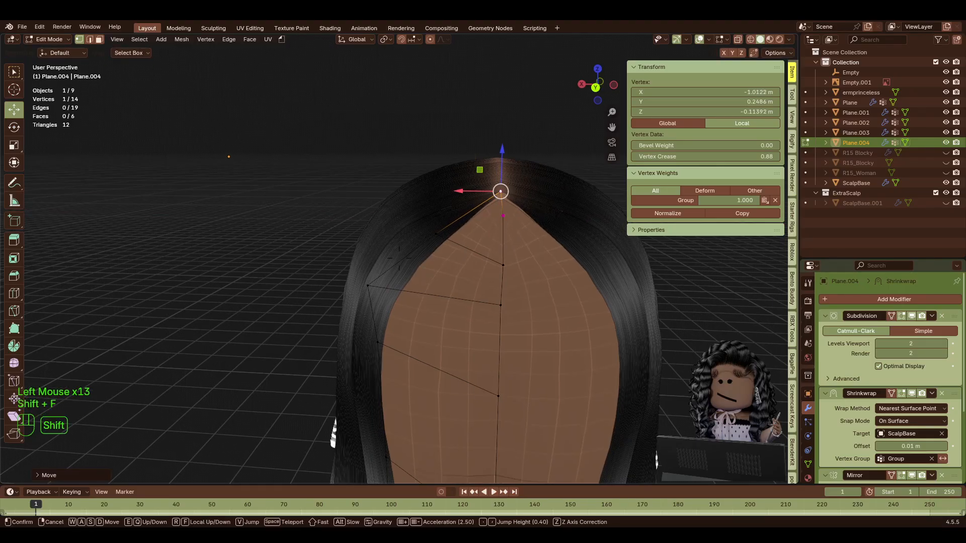
key("w")
key("a")
key("w")
left_click(539, 267)
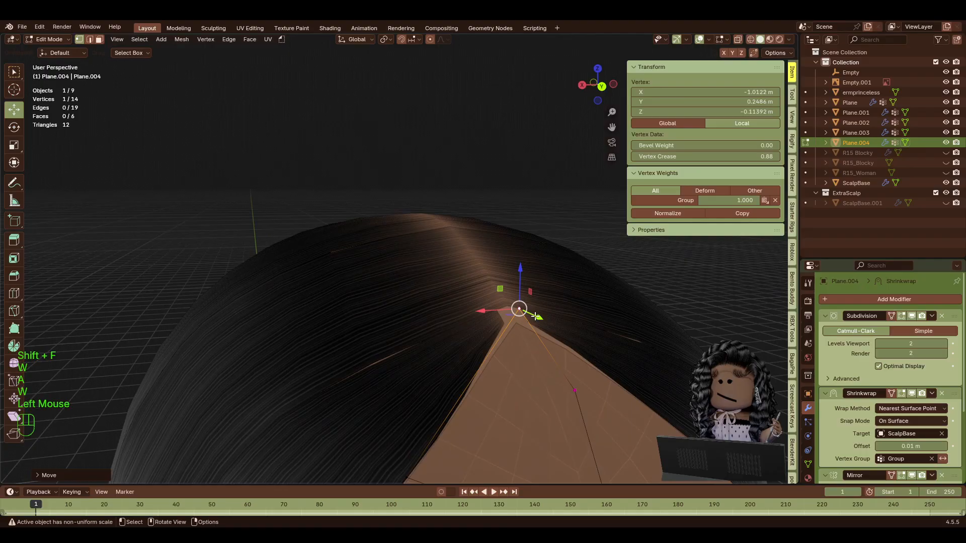
left_click_drag(536, 316, 527, 303)
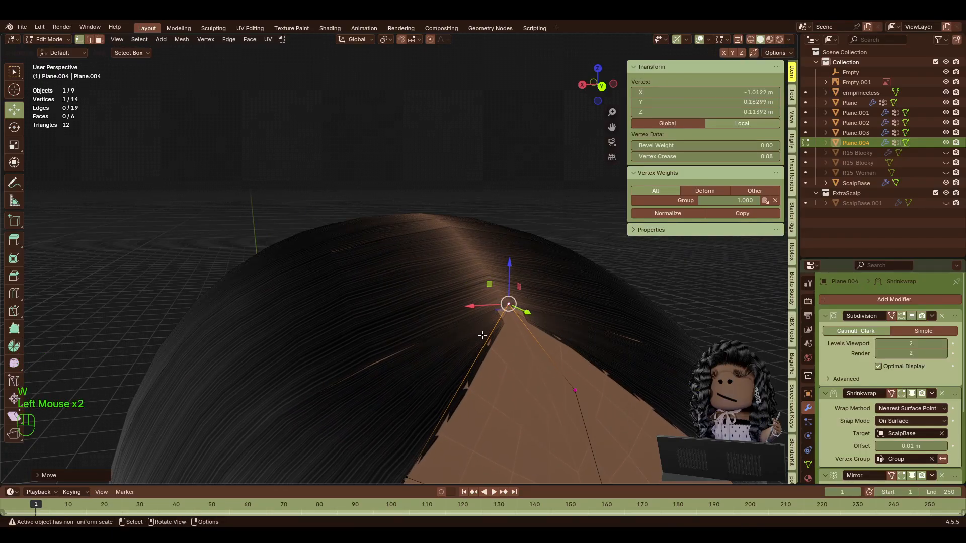
Switch editing to the neighbouring strip, scale its top two crown vertices and move them along Y, then return to Object Mode.
key("alt+q")
left_click(502, 303)
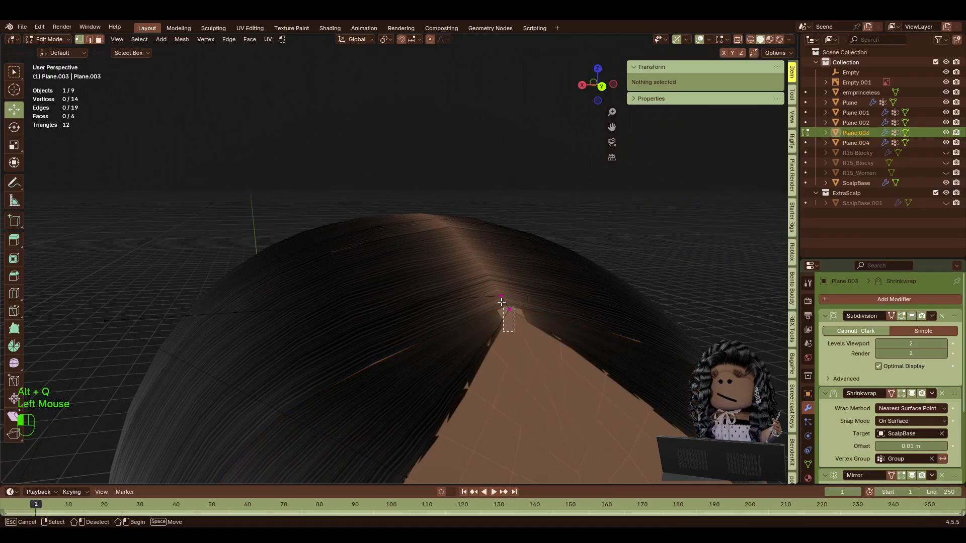
key("s")
left_click(513, 310)
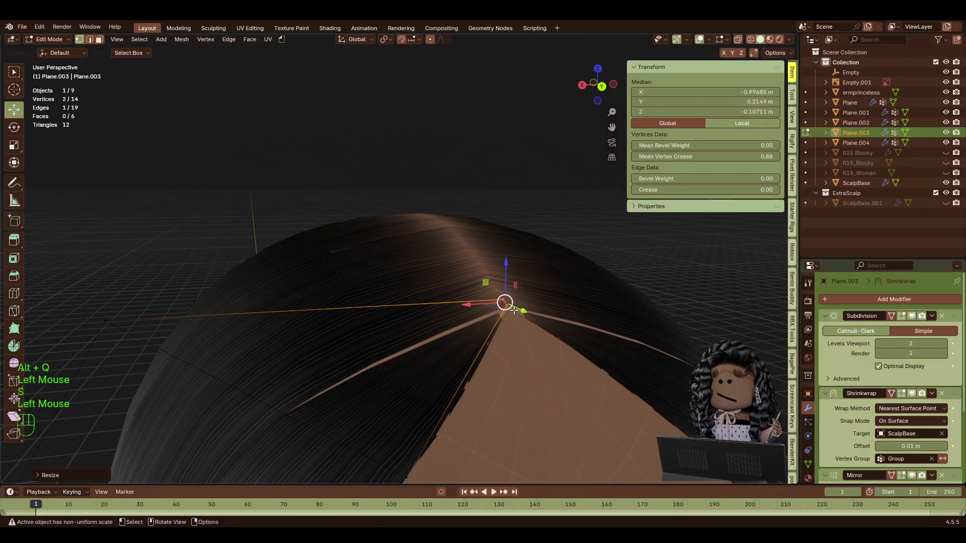
left_click_drag(524, 311, 523, 302)
key("Tab")
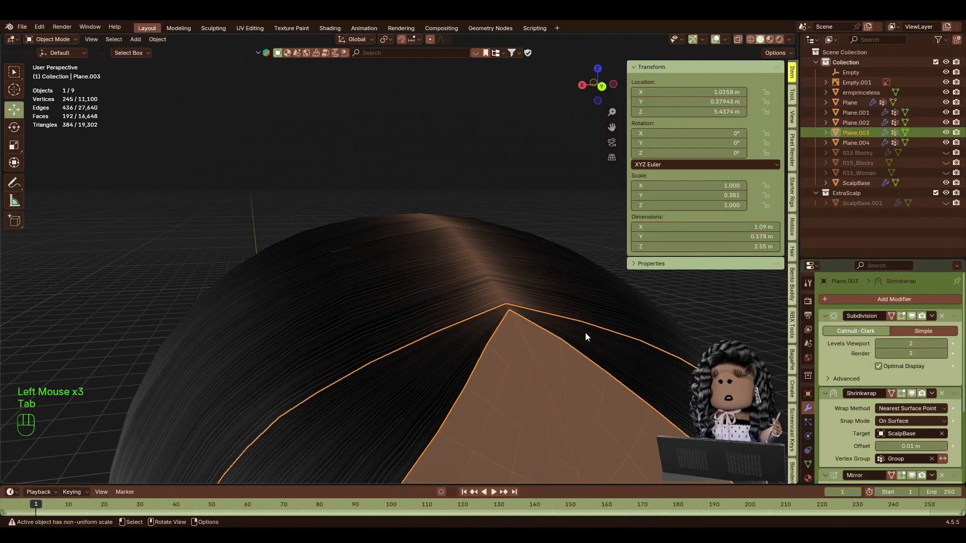
Select the new middle back strip and apply Shade Smooth to it.
key("shift+f")
key("s")
key("d")
left_click(480, 334)
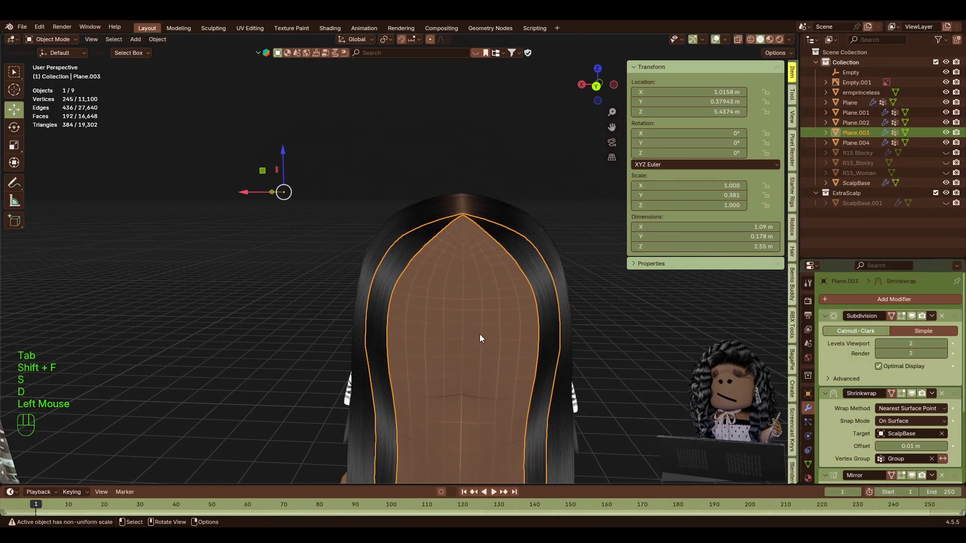
left_click(479, 334)
right_click(479, 335)
left_click(454, 318)
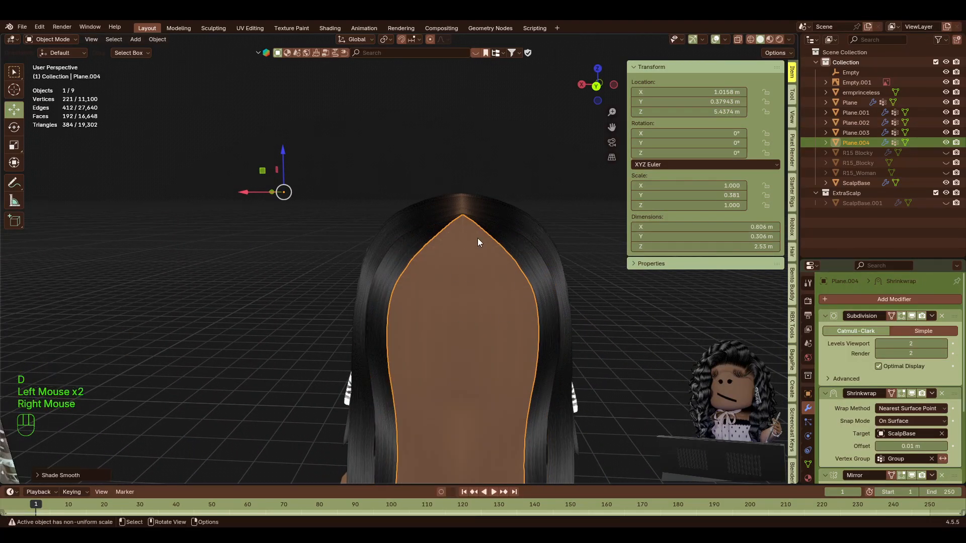
In the UV Editing workspace, select the whole strip, unwrap it and apply Gridify to its UVs.
left_click(274, 28)
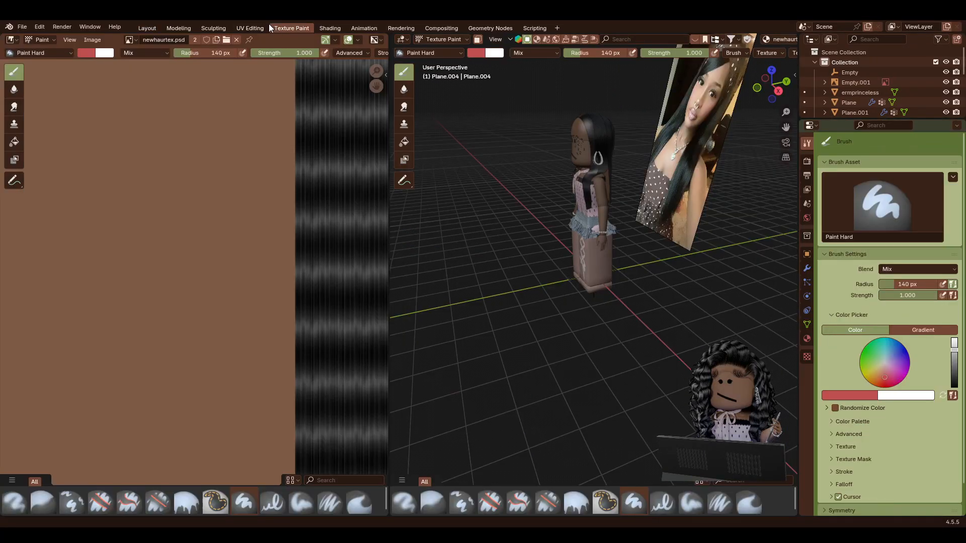
left_click(262, 27)
key("a")
left_click(723, 39)
left_click(733, 53)
left_click(358, 104)
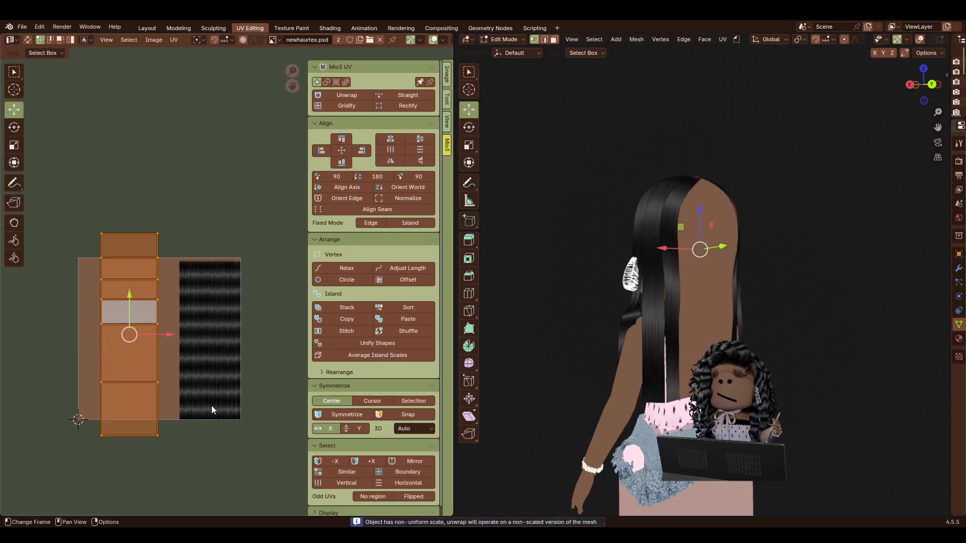
Scale the strip's UV island down and move it onto the upper part of the black hair texture.
key("s")
left_click(176, 337)
key("g")
left_click(252, 298)
key("shift+f")
key("d")
key("w")
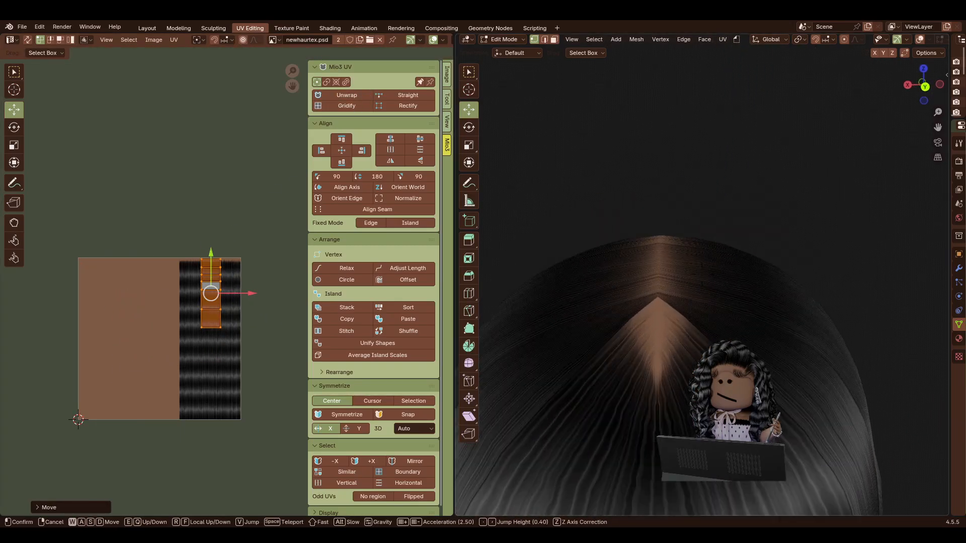
Widen the strip's UV island along X across the black hair texture, scale it along Y and align it with the texture's upper edge.
key("s")
left_click(702, 274)
key("s")
key("x")
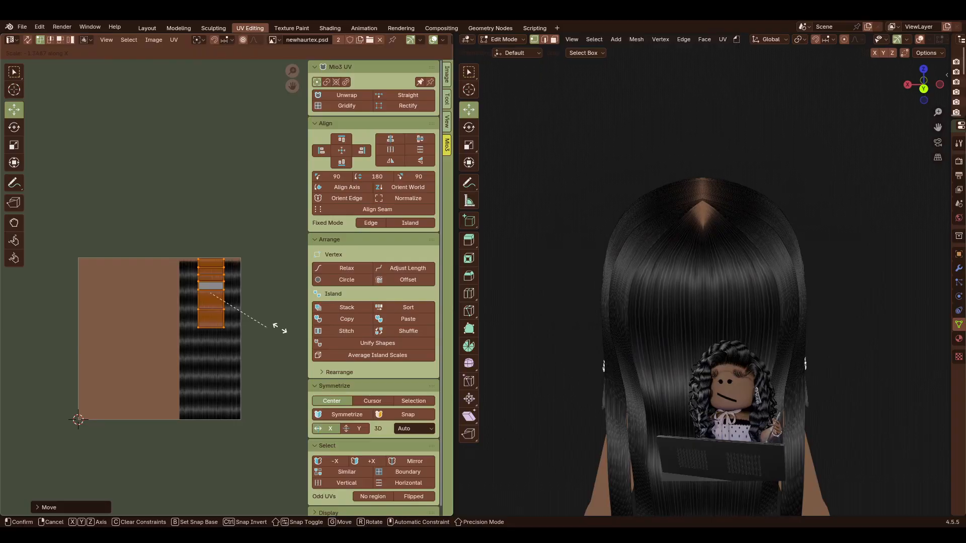
left_click(96, 234)
key("s")
key("y")
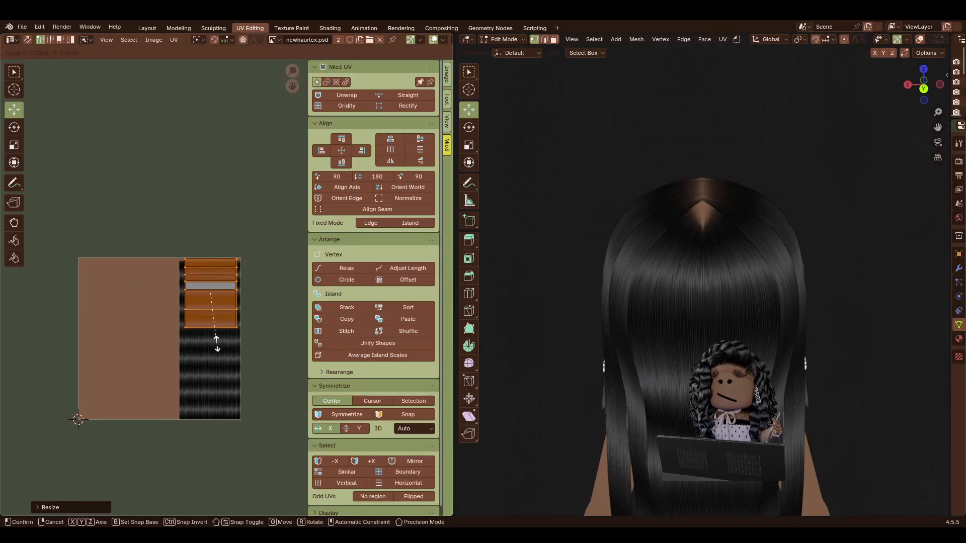
left_click(217, 328)
left_click_drag(210, 263, 210, 256)
Flip the strip's UV island horizontally by scaling it by -1 along X.
key("shift+grave")
key("w")
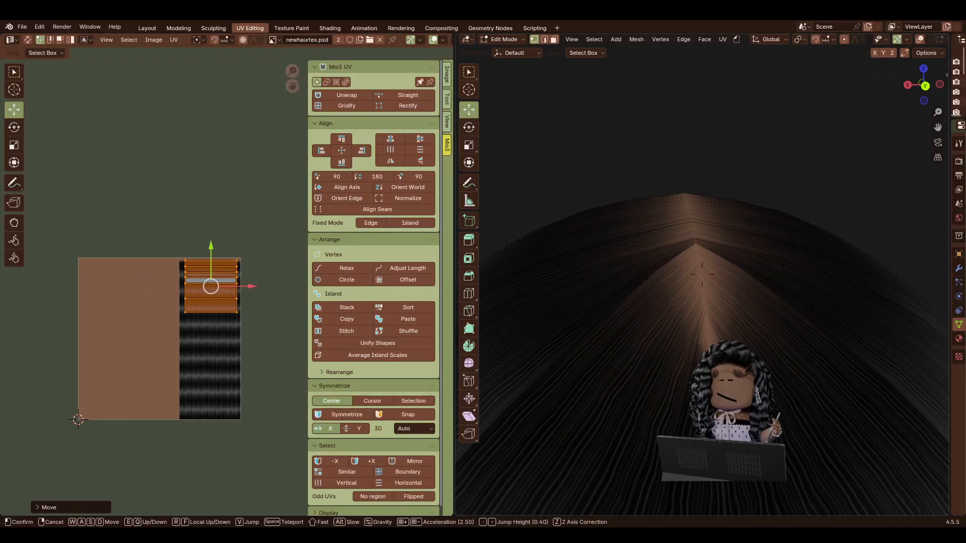
left_click(702, 275)
type("sx-1")
key("Return")
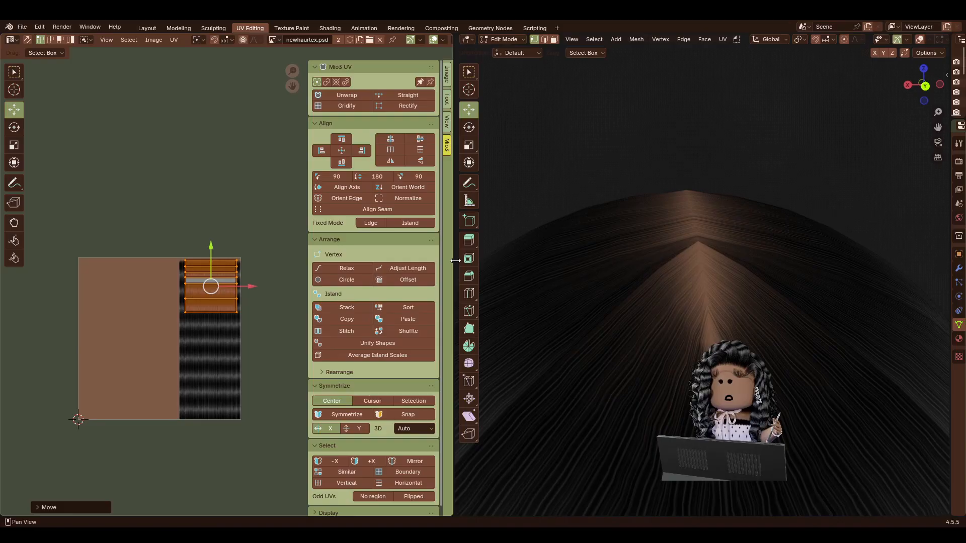
Show the viewport overlays and reposition the strip's top vertex at the crown parting along Z, Y and X.
left_click(919, 39)
left_click(716, 309)
left_click_drag(723, 318, 712, 302)
left_click_drag(706, 254, 705, 242)
key("g")
key("y")
left_click(619, 232)
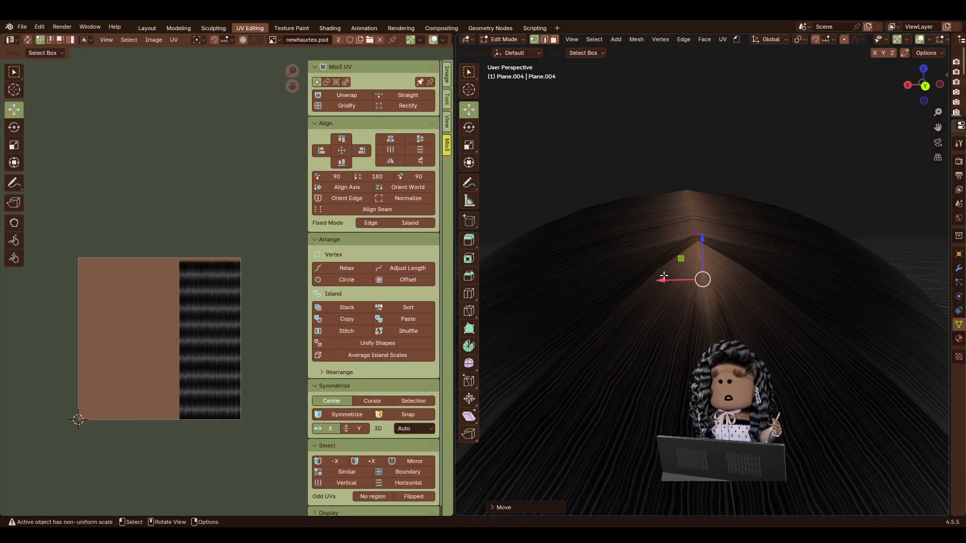
left_click_drag(661, 278, 657, 280)
Switch editing to the neighbouring strip and slide the second row of its UVs slightly down the hair texture.
left_click(600, 300)
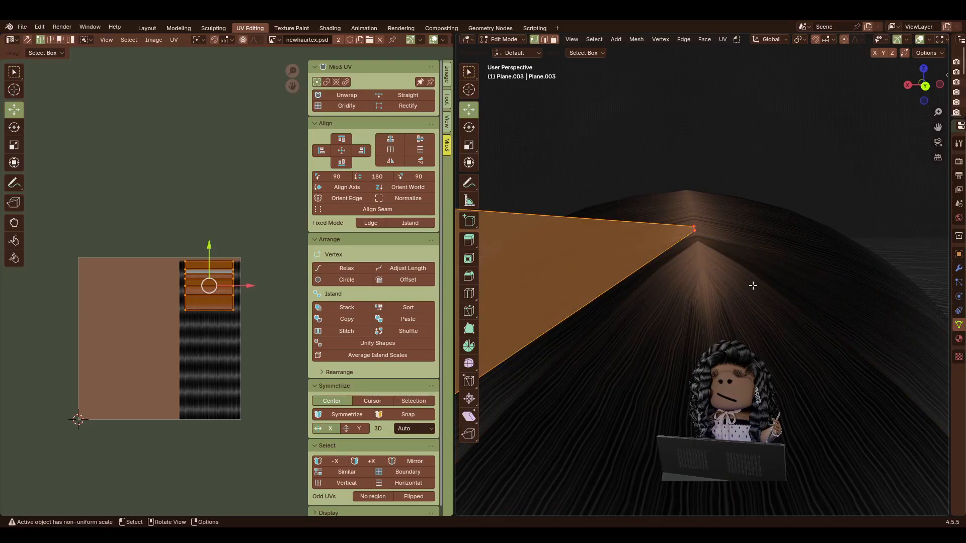
scroll(227, 108, "up", 6)
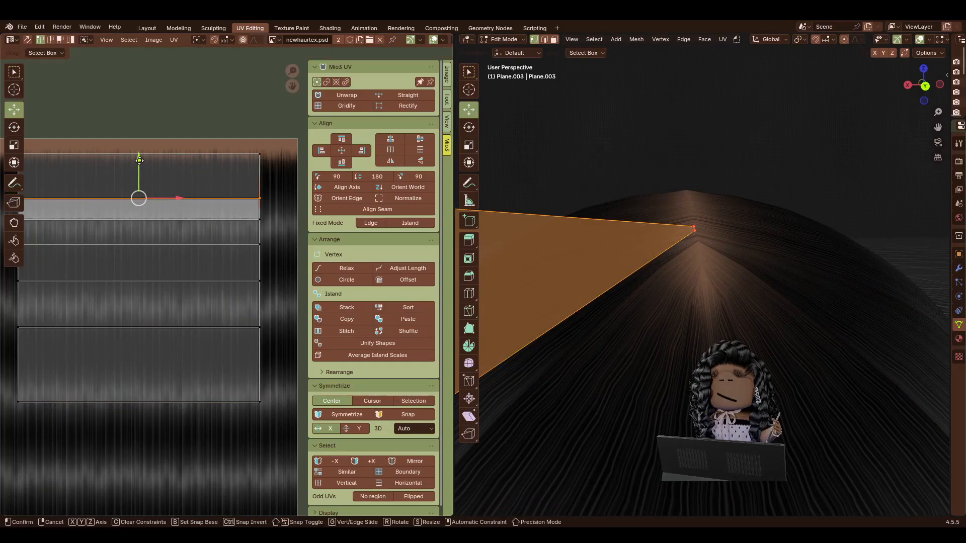
left_click_drag(139, 160, 139, 163)
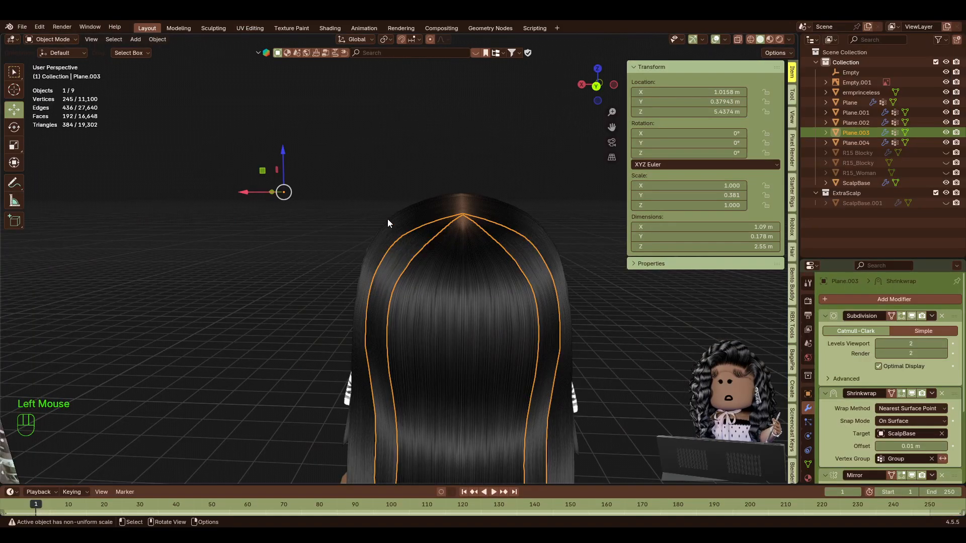
Return the two back strips to Object Mode, set the viewport object colour to Texture, turn off X-Ray and deselect everything.
left_click(452, 328)
key("shift+f")
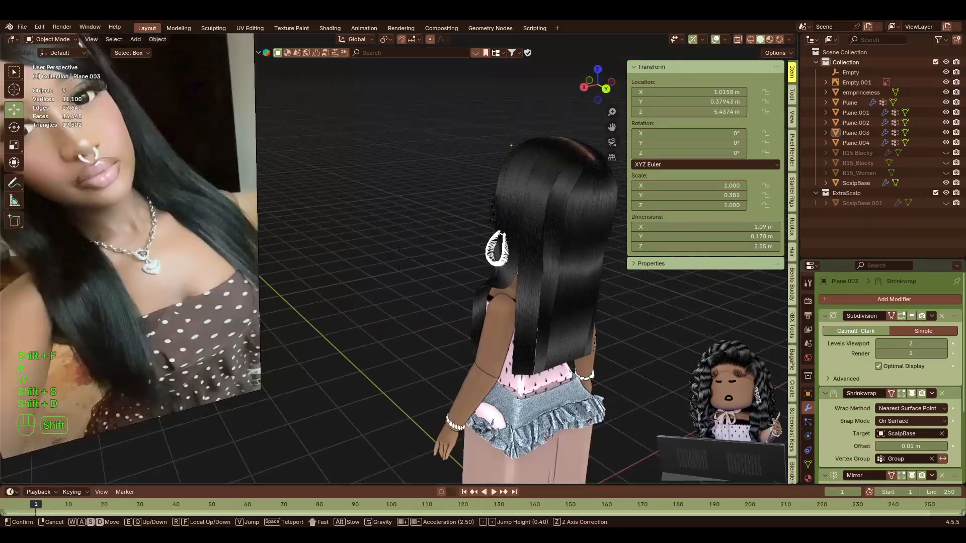
key("s")
key("a")
left_click(568, 369)
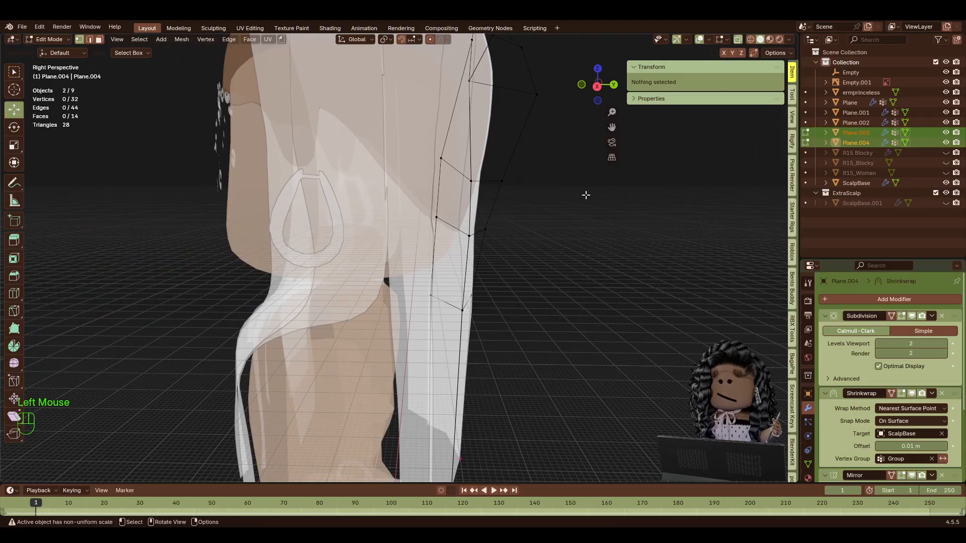
key("Tab")
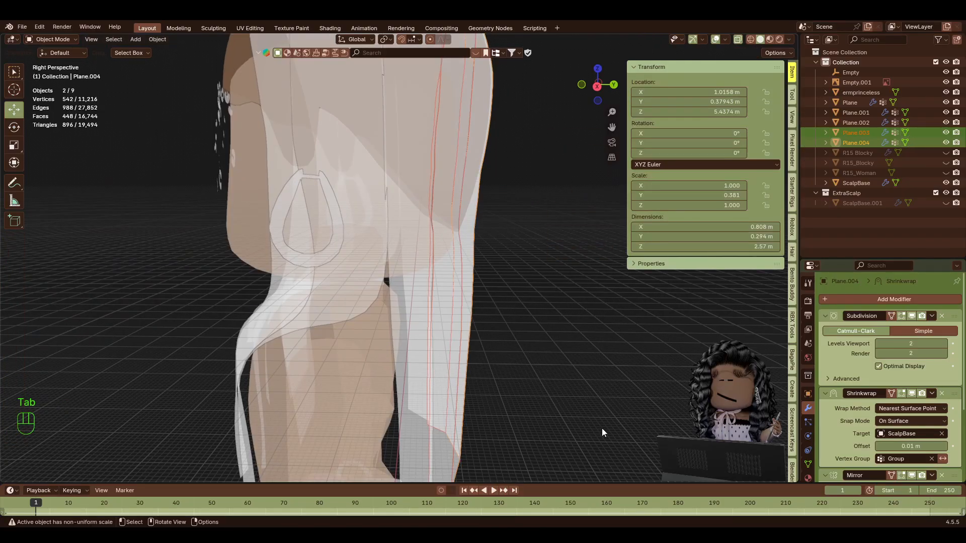
left_click(788, 40)
left_click(778, 156)
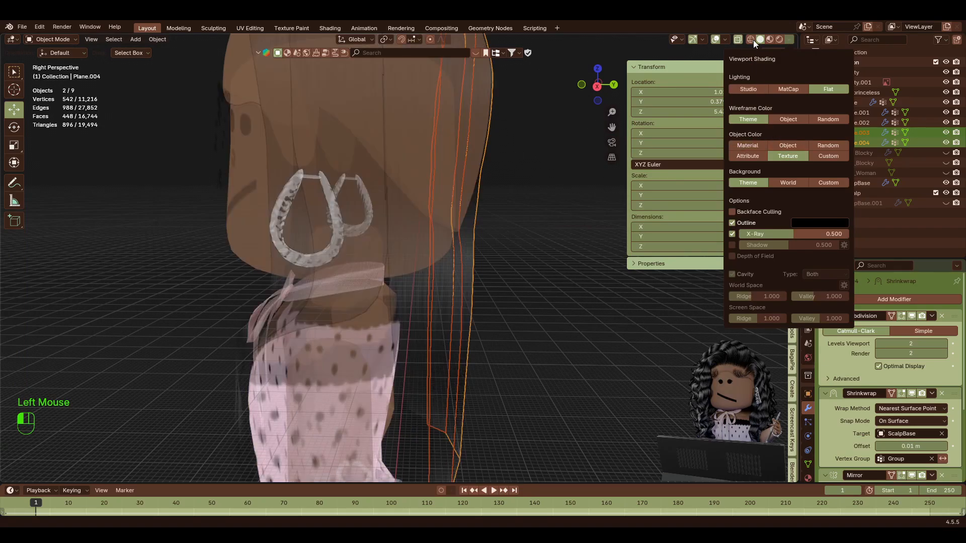
left_click(737, 40)
left_click(525, 347)
Examine the hairstyle from the front of the avatar.
key("shift+f")
key("shift+a")
key("shift+a")
key("shift+a")
key("shift+a")
key("s")
key("shift+d")
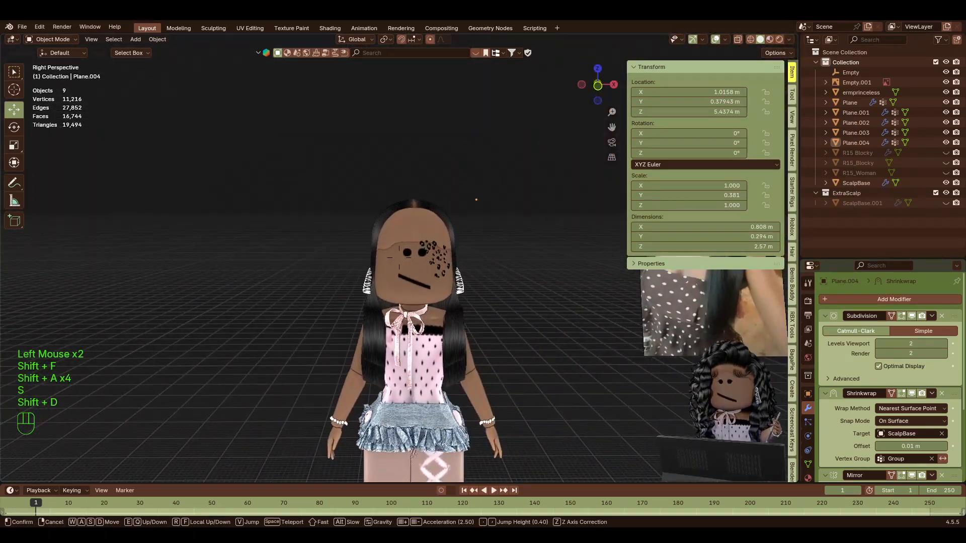
key("shift+w")
left_click(429, 245)
In the UV Editing workspace, unwrap the ScalpBase mesh again, scale its UV island and return to the Layout workspace.
left_click(430, 247)
left_click(238, 26)
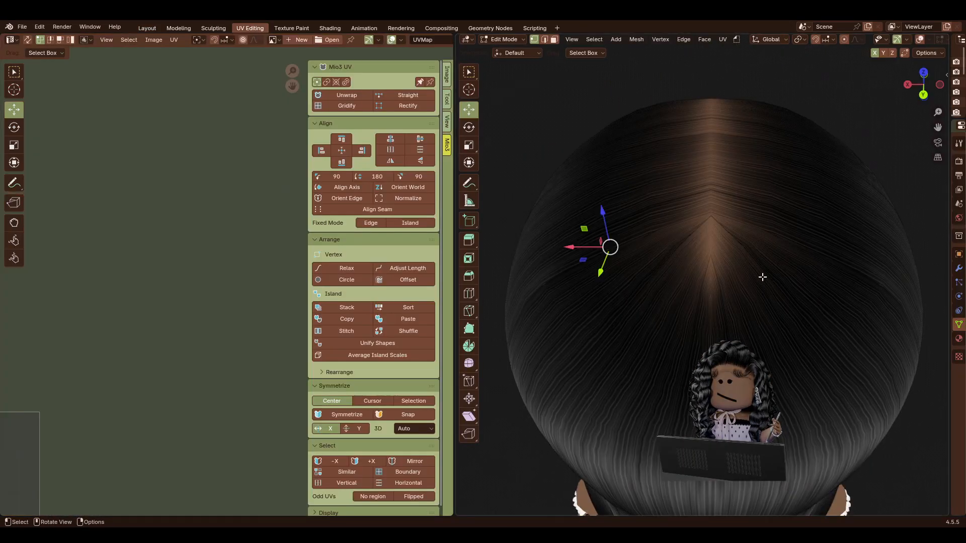
scroll(172, 236, "up", 5)
key("s")
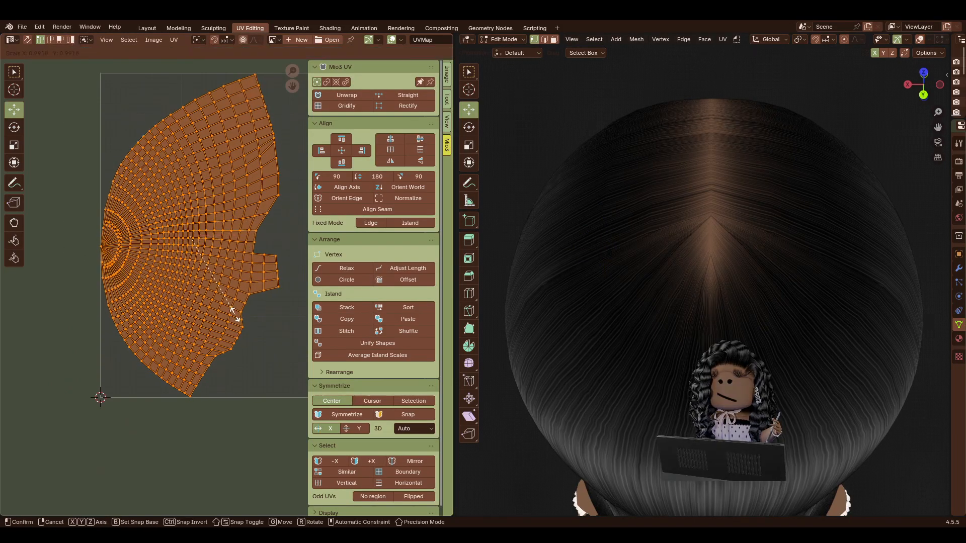
left_click(280, 228)
left_click(719, 39)
left_click(718, 60)
key("s")
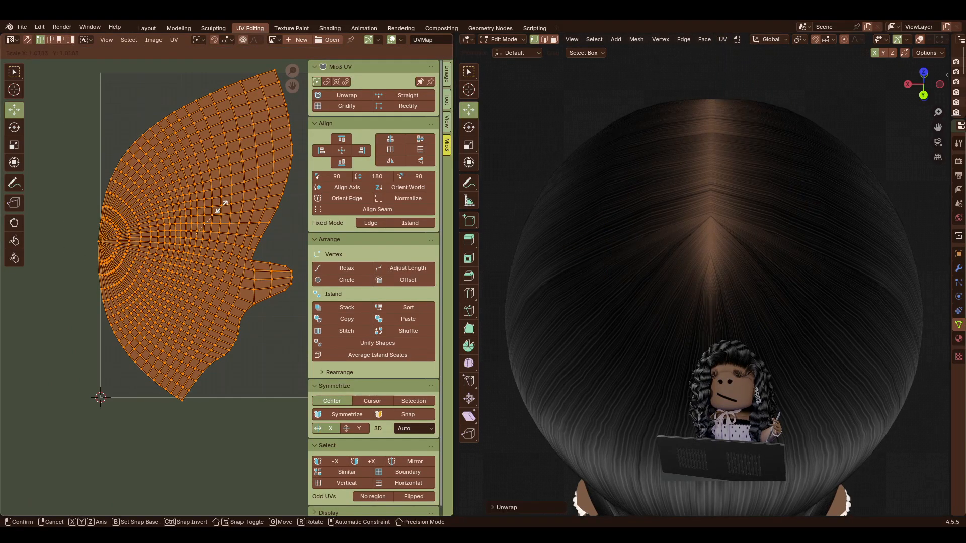
left_click(207, 201)
left_click(147, 27)
left_click(551, 234)
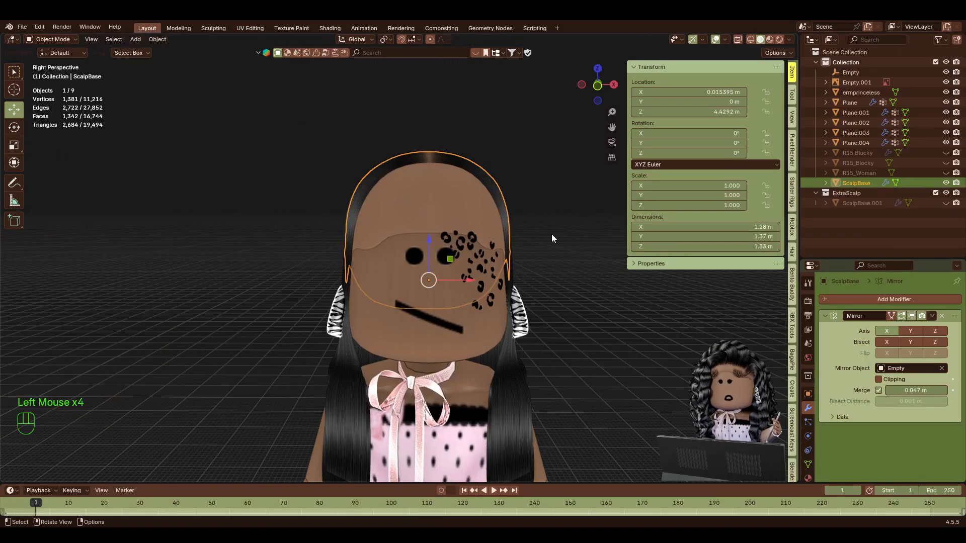
Examine the scalp base around the forehead and sides of the head.
key("shift+f")
key("w")
key("a")
key("s")
key("a")
key("w")
key("d")
key("d")
key("d")
key("d")
key("d")
key("d")
key("s")
key("d")
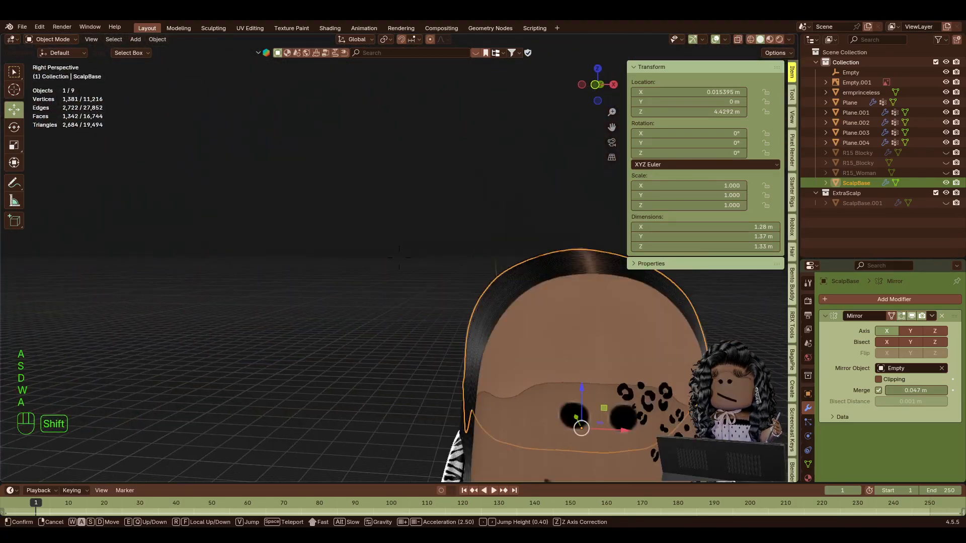
Apply the Mirror modifier on ScalpBase and enter Edit Mode on the mesh.
left_click(931, 318)
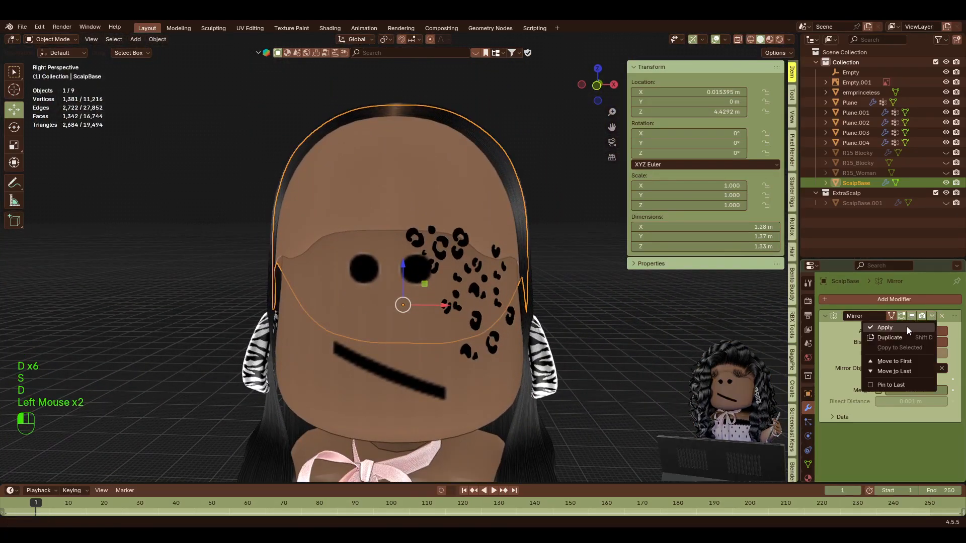
left_click(884, 328)
key("shift+f")
key("a")
key("w")
left_click(420, 249)
key("Tab")
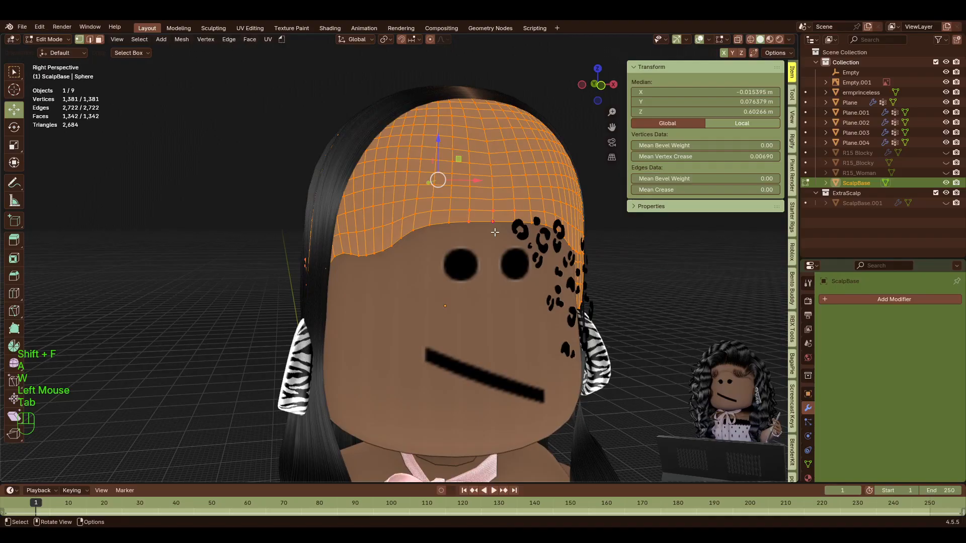
Select two hairline vertices at the avatar's right temple on the scalp mesh and move them down.
key("shift+f")
key("a")
key("w")
key("a")
left_click(478, 240)
left_click(456, 268)
left_click(437, 271, "shift")
left_click(451, 233)
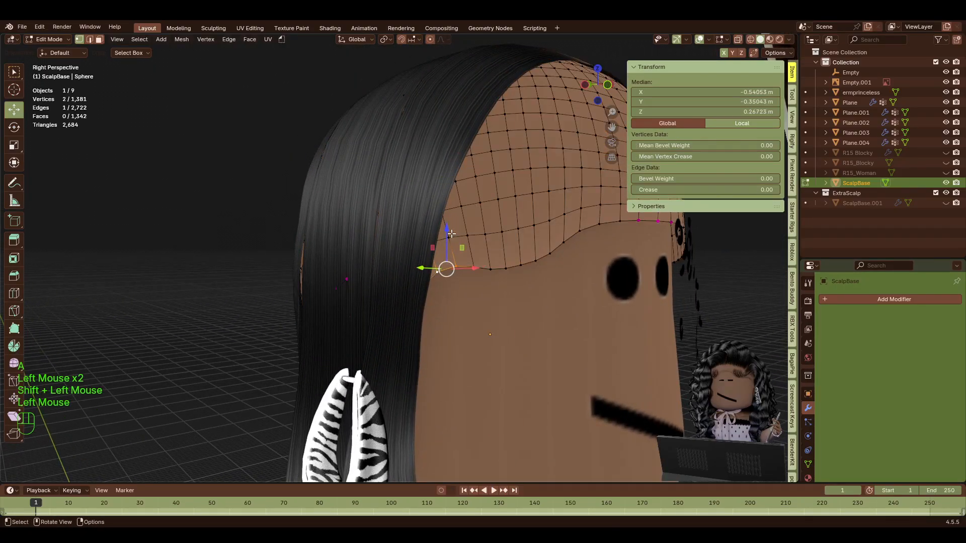
left_click_drag(451, 233, 474, 251)
Select the adjoining hairline vertices beside the right temple and lower them to continue the new edge.
left_click(474, 268)
left_click(491, 269)
left_click(473, 279)
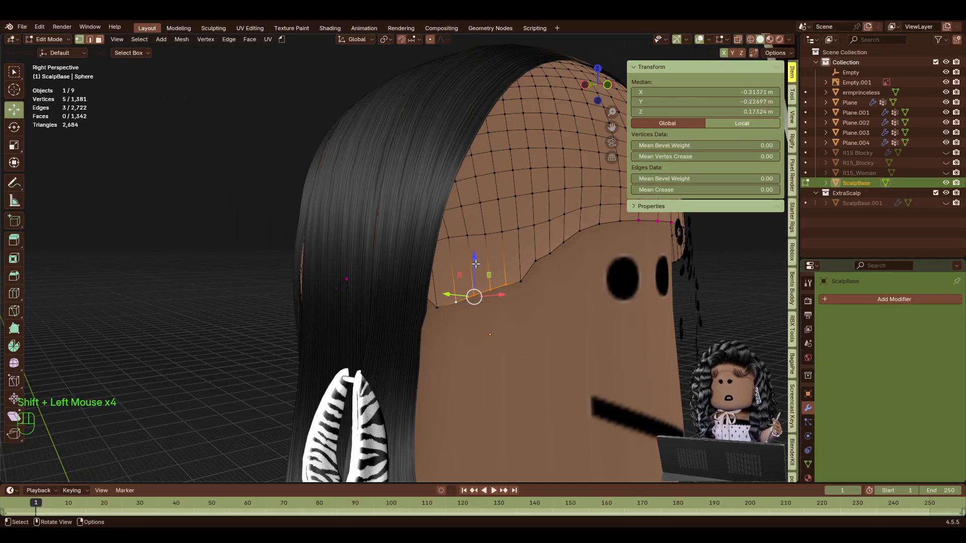
left_click_drag(476, 264, 479, 274)
Adjust individual hairline vertices at the right temple vertically to even out the scalp edge.
left_click(474, 299)
key("shift+f")
left_click(434, 257)
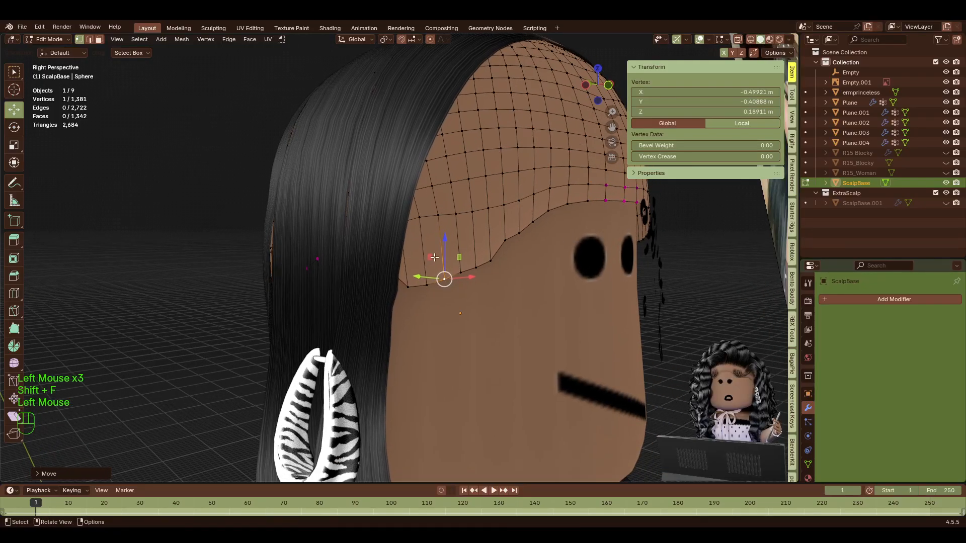
left_click_drag(389, 243, 389, 254)
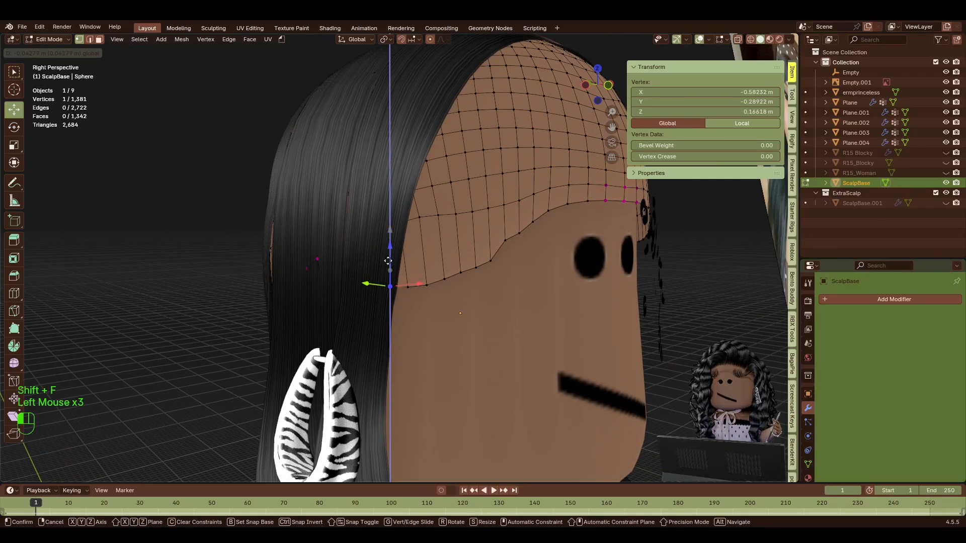
left_click_drag(355, 260, 354, 263)
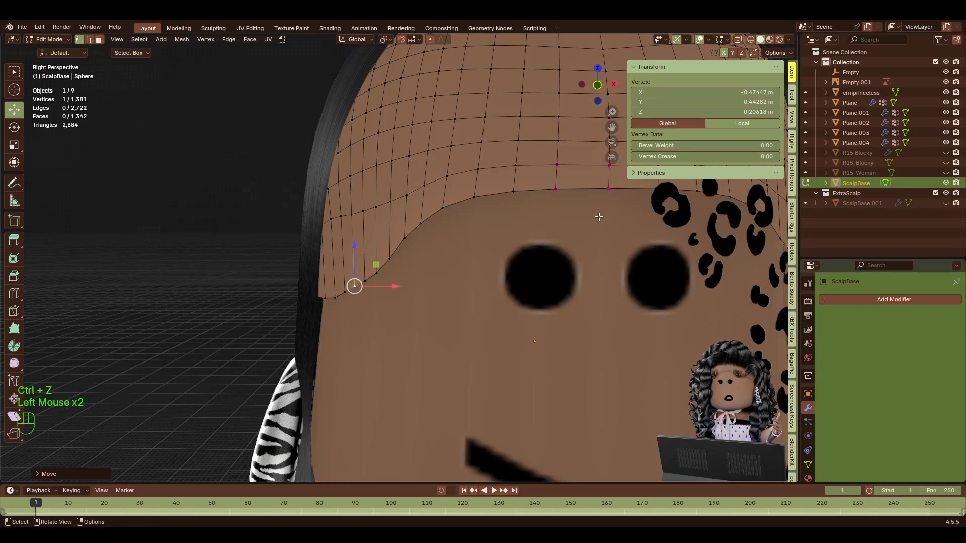
Select the vertices around the front centre of the scalp hairline and adjust their position with proportional editing.
key("shift+f")
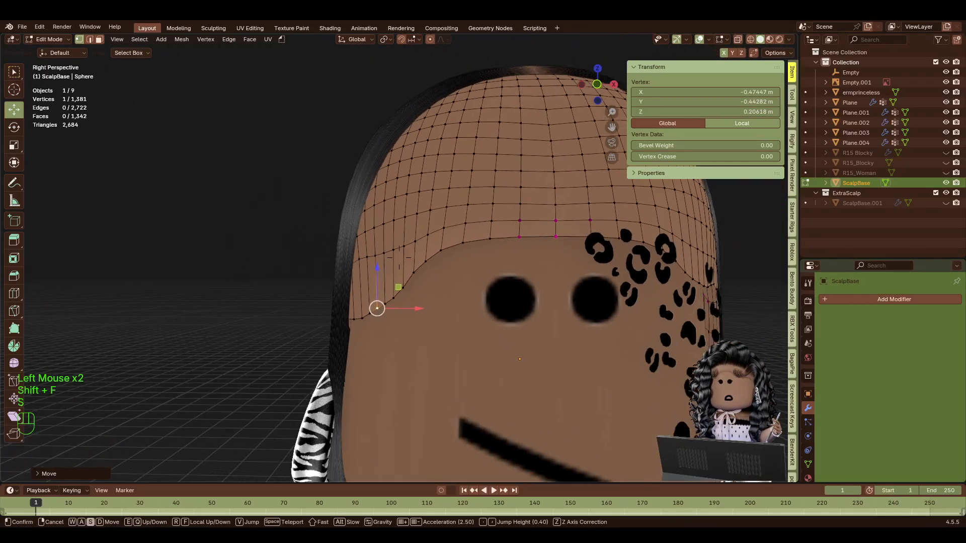
key("s")
key("s")
key("d")
key("w")
left_click(596, 207)
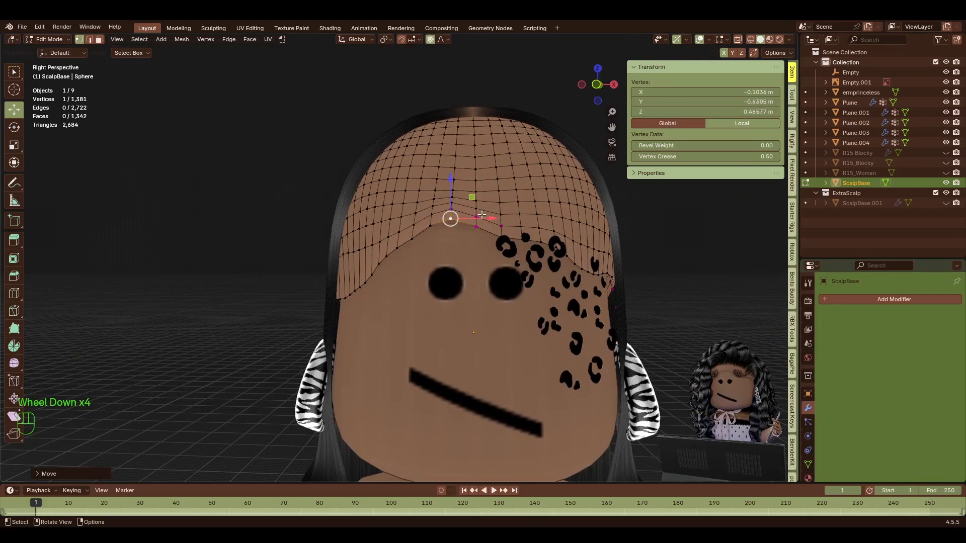
left_click(458, 219, "shift")
left_click(480, 227, "shift")
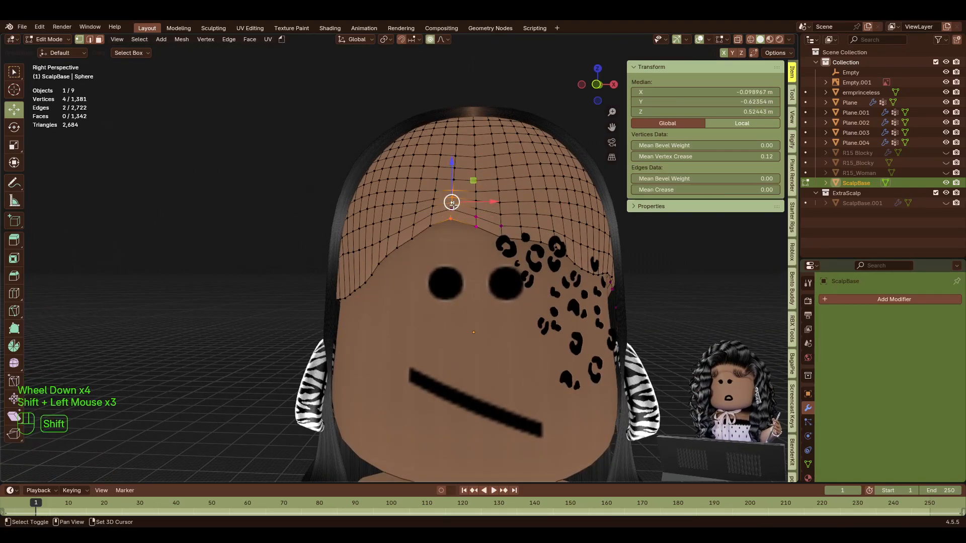
left_click(501, 226, "shift")
left_click_drag(496, 203, 468, 185)
Examine the shape of the scalp hairline from the front.
key("shift+f")
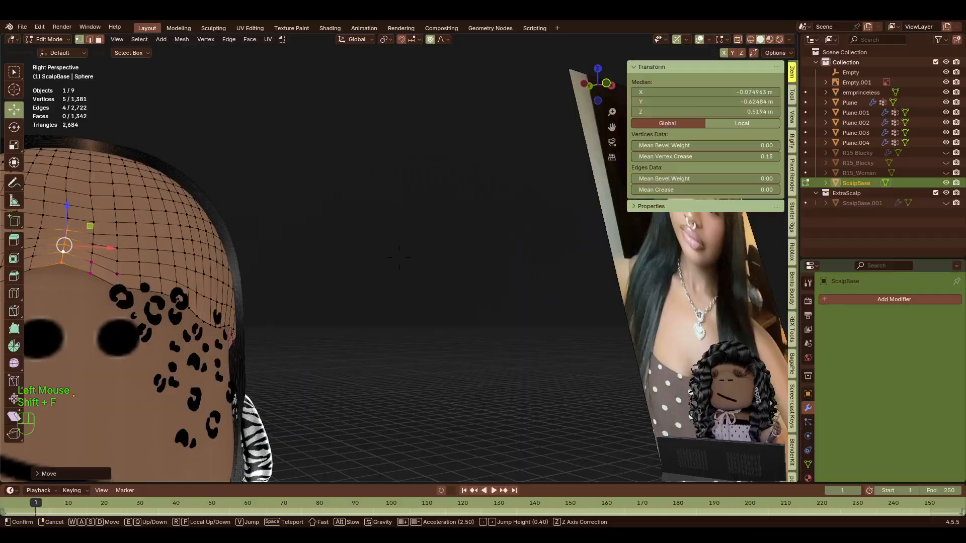
key("d")
key("a")
key("w")
key("a")
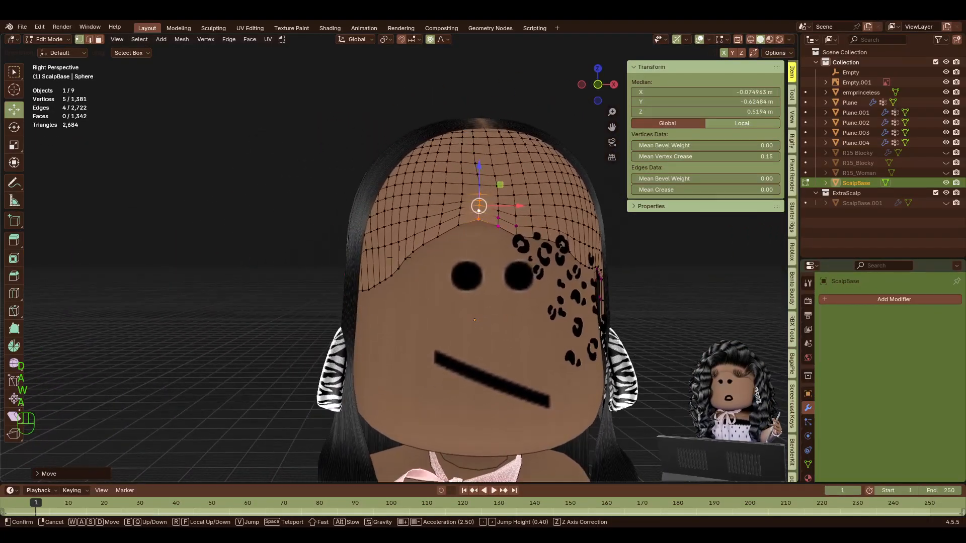
key("d")
key("w")
key("a")
left_click(528, 204)
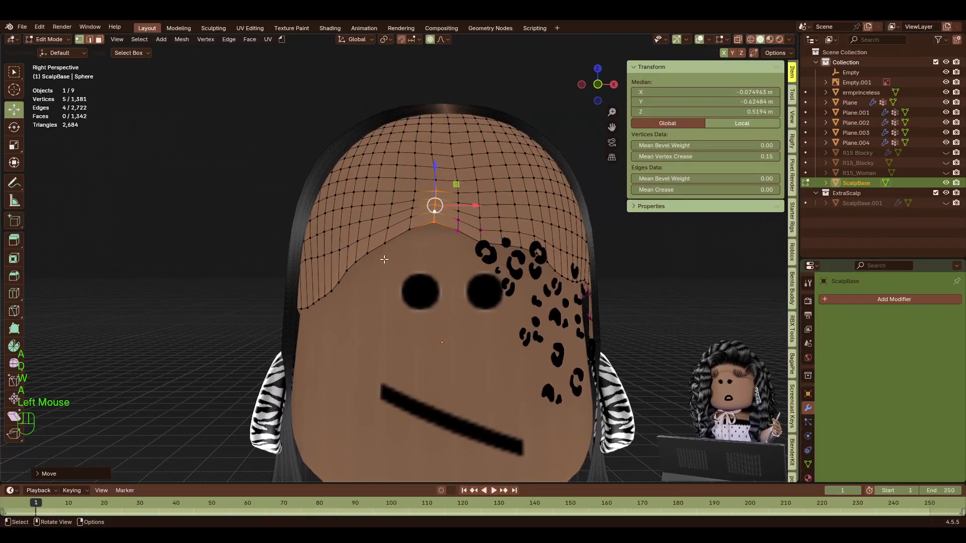
Select the hairline vertices between the right temple and forehead centre and lower them along Z with proportional editing.
left_click(358, 272)
left_click(410, 229, "ctrl+shift")
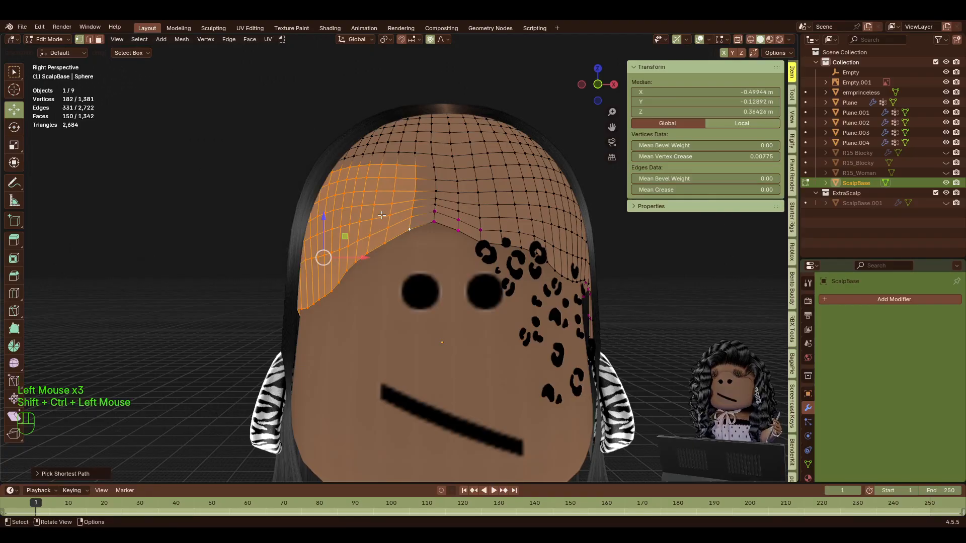
left_click(347, 263)
left_click(370, 257, "shift")
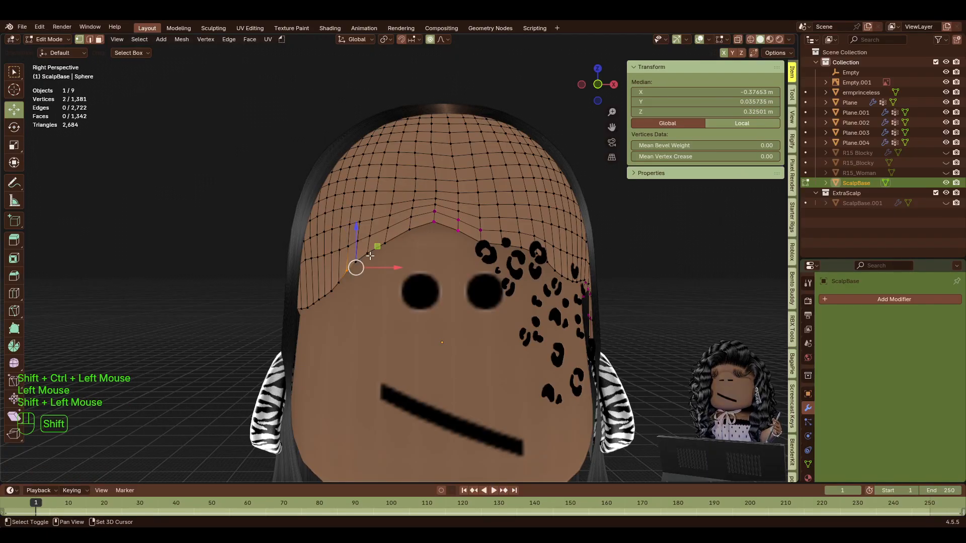
left_click(388, 243, "shift")
left_click(410, 229, "shift")
scroll(373, 224, "down", 5)
left_click_drag(372, 213, 373, 235)
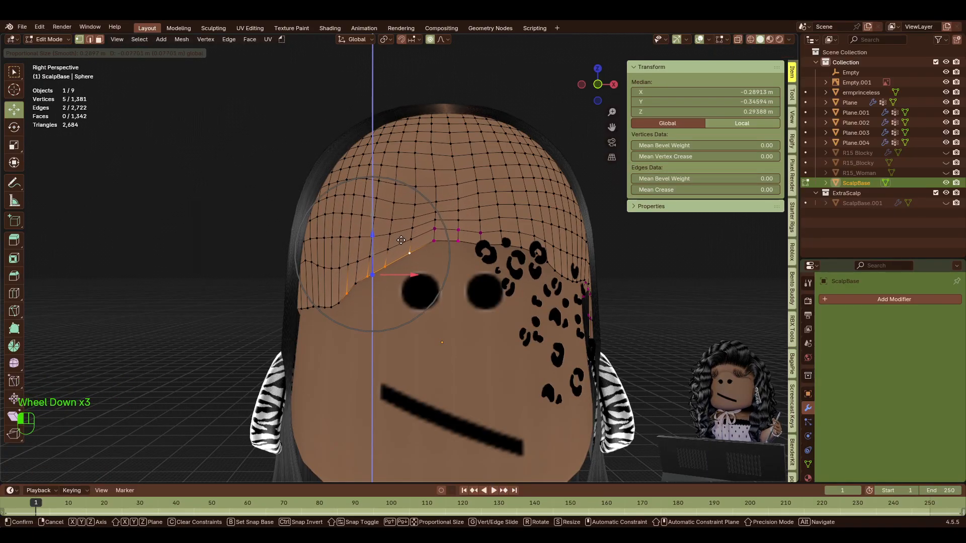
Turn off proportional editing and scale the selected hairline vertices along Z to even out the slope.
key("s")
key("z")
right_click(419, 283)
key("o")
key("s")
key("z")
left_click(416, 282)
left_click(355, 284)
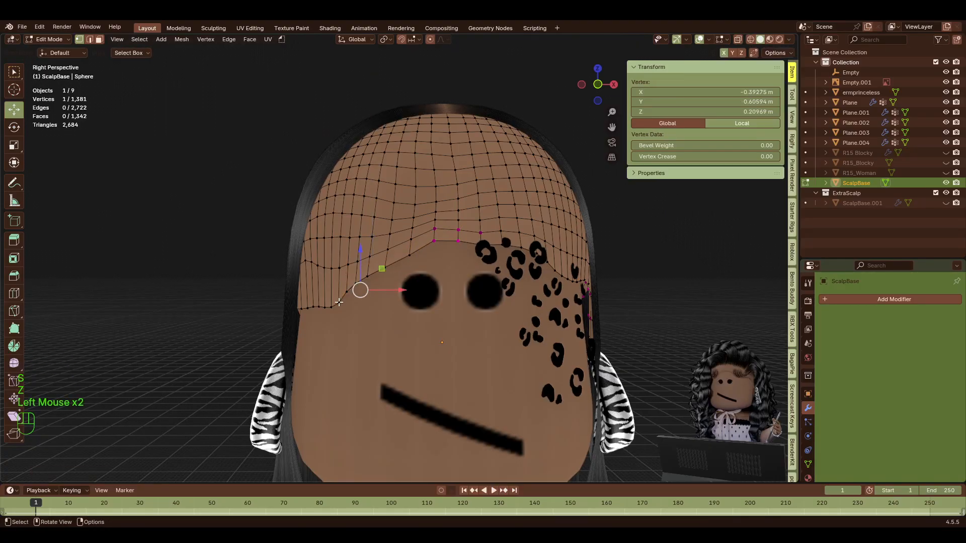
Adjust the height of individual scalp hairline vertices near the right temple.
left_click(339, 303)
left_click_drag(338, 289, 337, 284)
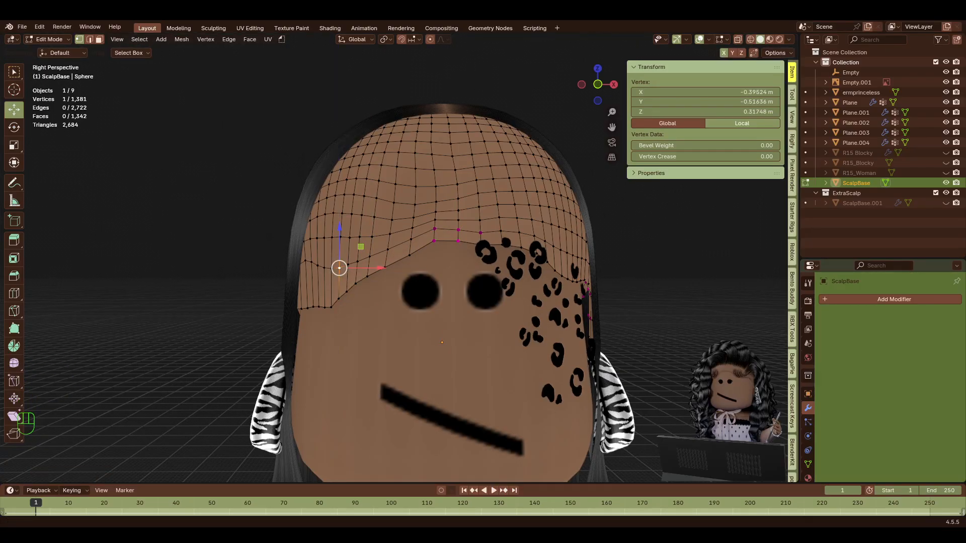
key("shift+f")
key("a")
key("w")
left_click(403, 316)
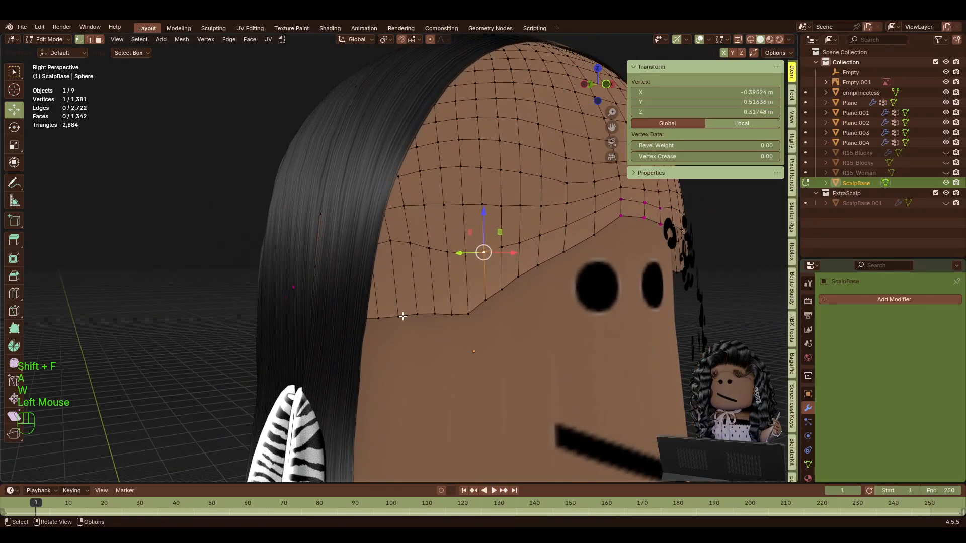
Smooth out the hairline corner at the right temple with the Grab brush in Sculpt Mode, setting its strength to 1.000.
key("Tab")
key("f")
left_click(478, 312)
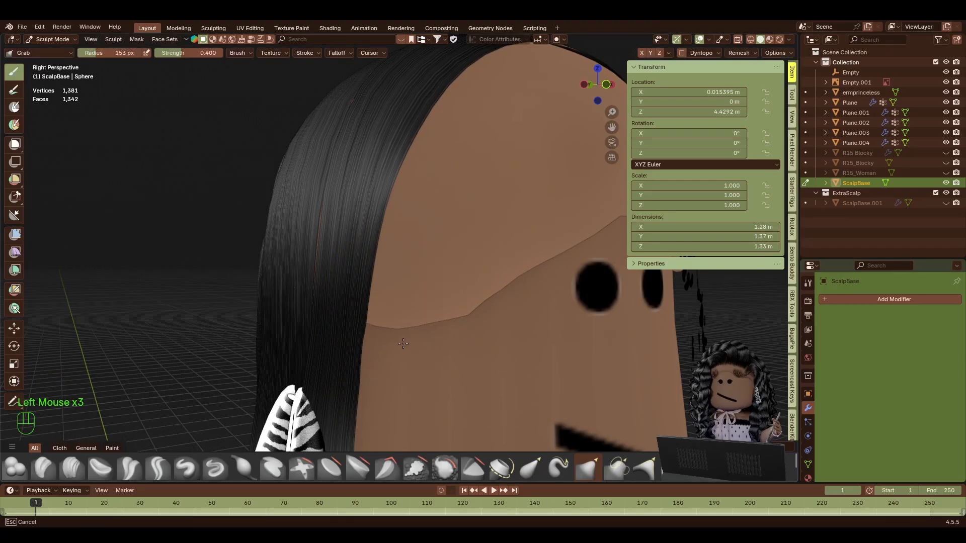
left_click_drag(403, 343, 404, 346)
left_click_drag(474, 312, 468, 296)
key("shift+f")
key("d")
left_click(558, 290)
left_click_drag(597, 84, 564, 88)
scroll(441, 208, "down", 2)
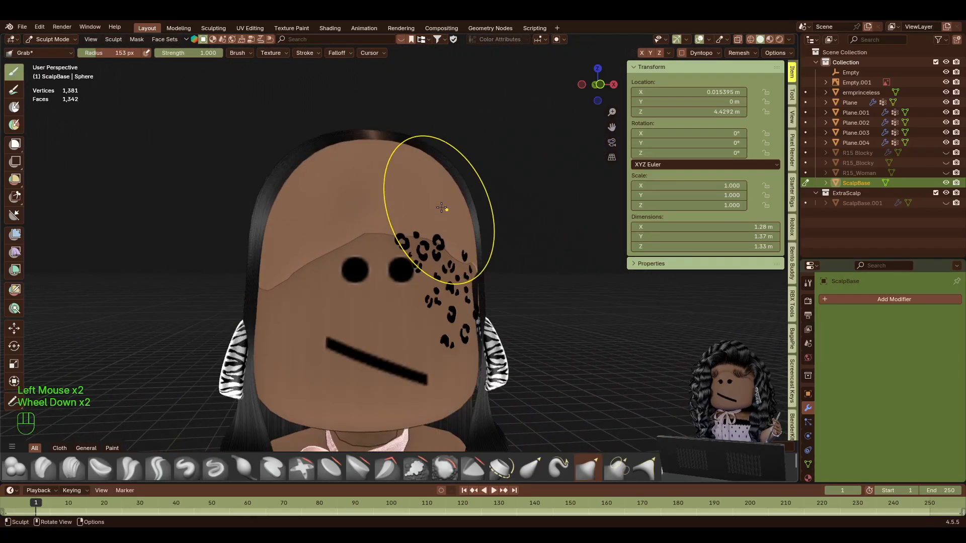
left_click_drag(291, 282, 290, 278)
key("Tab")
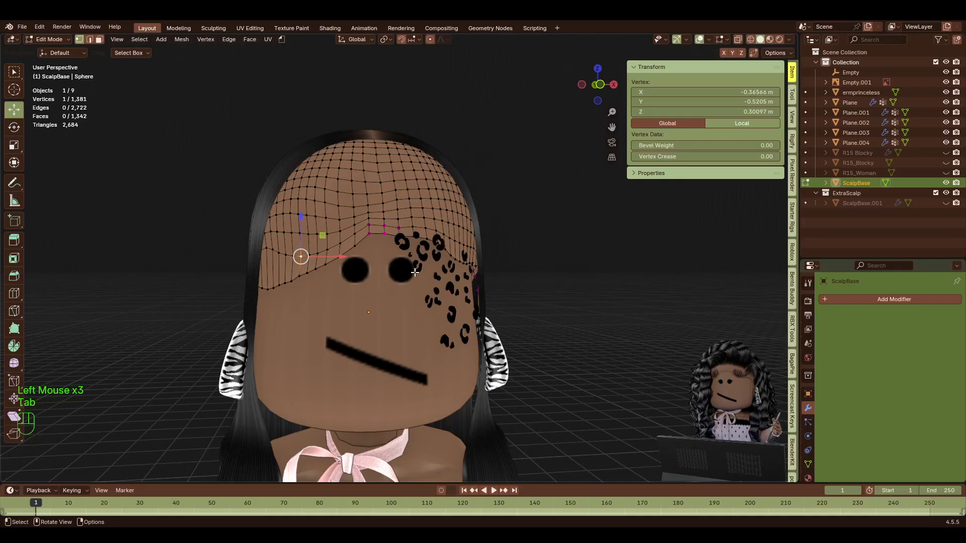
Smooth the hairline vertices from the right temple toward the forehead centre and lower them along Z, including the front centre vertex.
left_click(262, 288)
left_click(355, 247, "ctrl+shift")
right_click(384, 268)
left_click(375, 388)
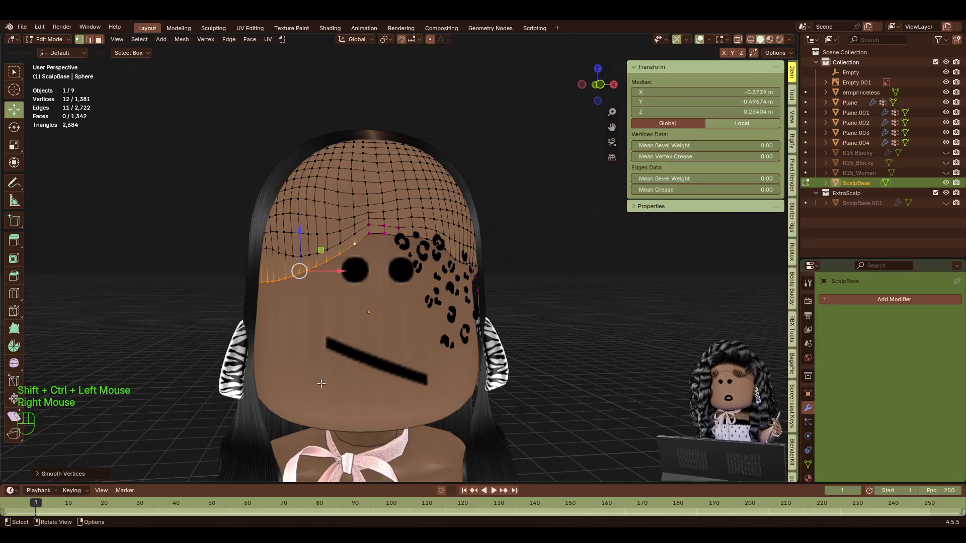
left_click_drag(299, 233, 299, 239)
key("shift+f")
key("d")
key("w")
left_click(399, 257)
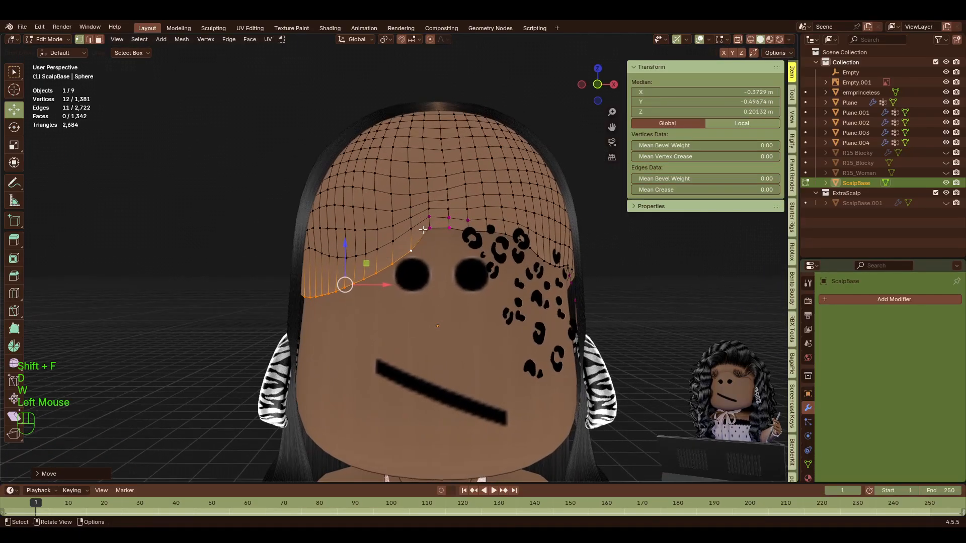
left_click(431, 229)
left_click_drag(432, 198, 436, 209)
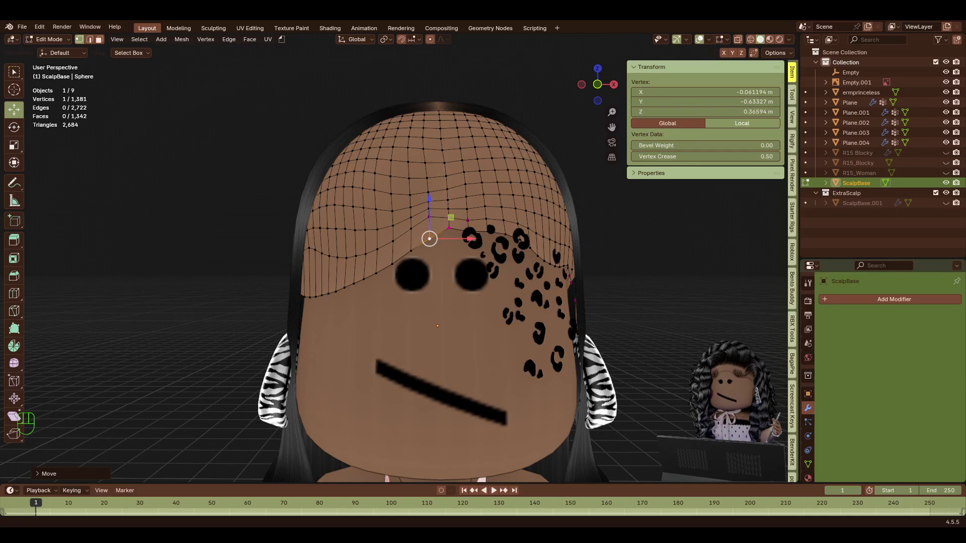
Select the vertex row just above the right side of the hairline, smooth it and lower it slightly along Z.
left_click(328, 255)
left_click(328, 255, "shift")
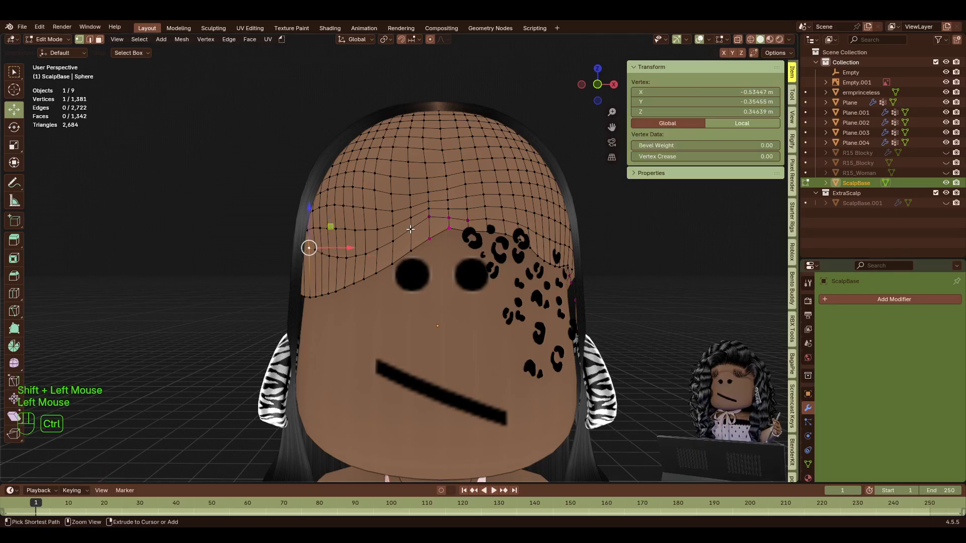
left_click(410, 231, "ctrl+shift")
right_click(443, 285)
left_click(443, 283)
left_click_drag(349, 213, 349, 217)
left_click(531, 259)
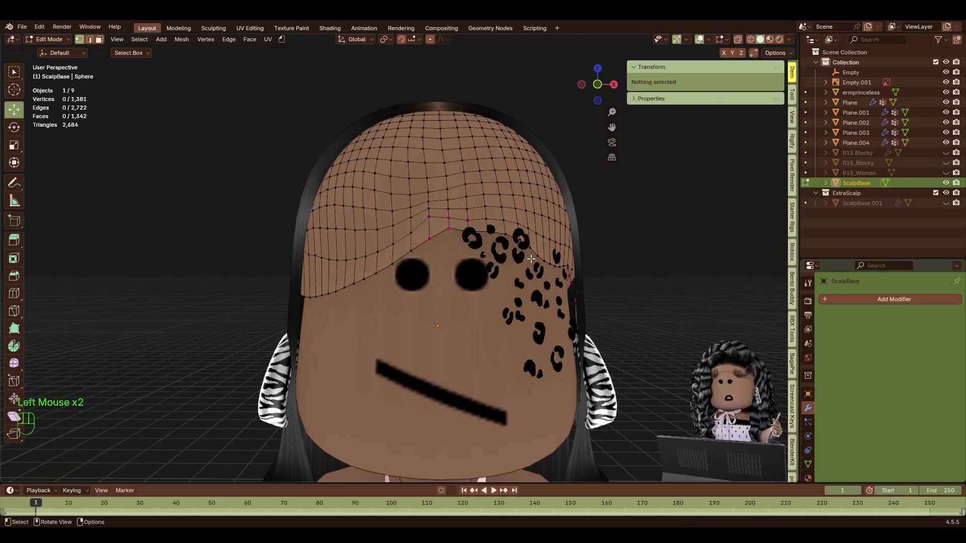
Select the hairline vertices from the right temple edge to the forehead centre and lower them along Z.
key("shift+f")
key("s")
key("w")
left_click(426, 275)
left_click(340, 269)
left_click(304, 271)
left_click(342, 270)
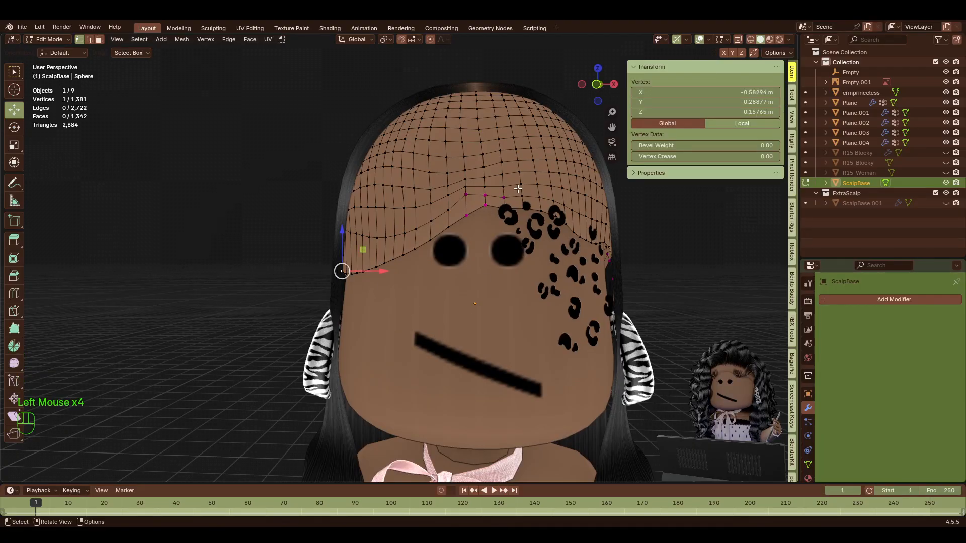
left_click(485, 205, "ctrl+shift")
left_click_drag(393, 215, 393, 222)
left_click(531, 249)
Shape a raised, off-centre peak in the hairline with the Grab brush, setting its radius to 102 px.
key("Tab")
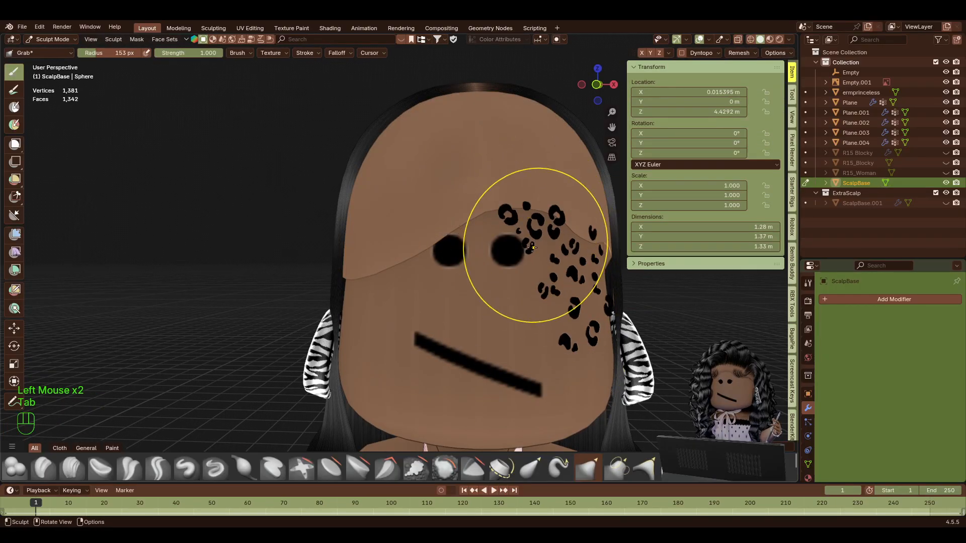
left_click_drag(515, 187, 519, 187)
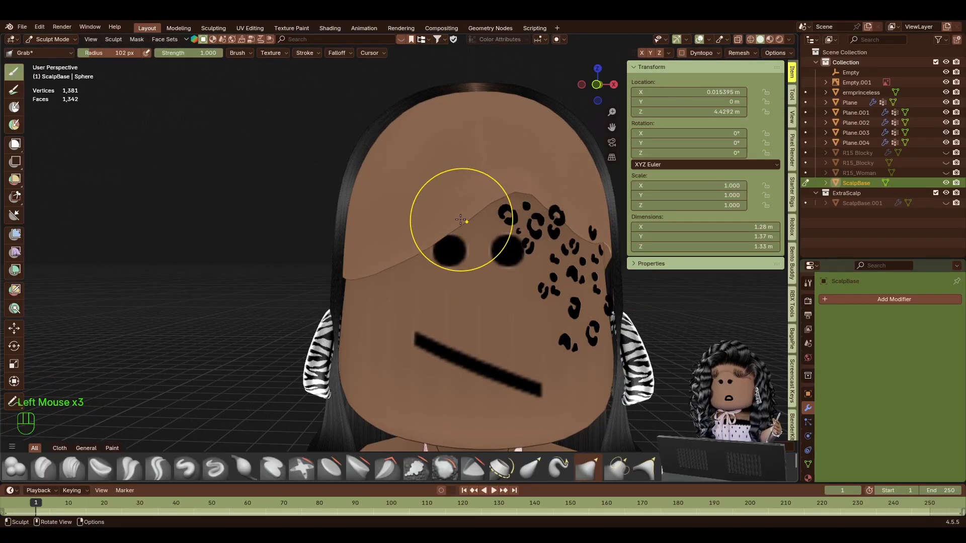
left_click_drag(464, 220, 464, 222)
left_click_drag(528, 197, 532, 194)
left_click_drag(490, 203, 493, 205)
key("Tab")
left_click(105, 276)
Compare the scalp's hairline with the reference photo and view it from the left side.
key("f")
key("s")
key("shift+f")
key("shift+s")
key("shift+d")
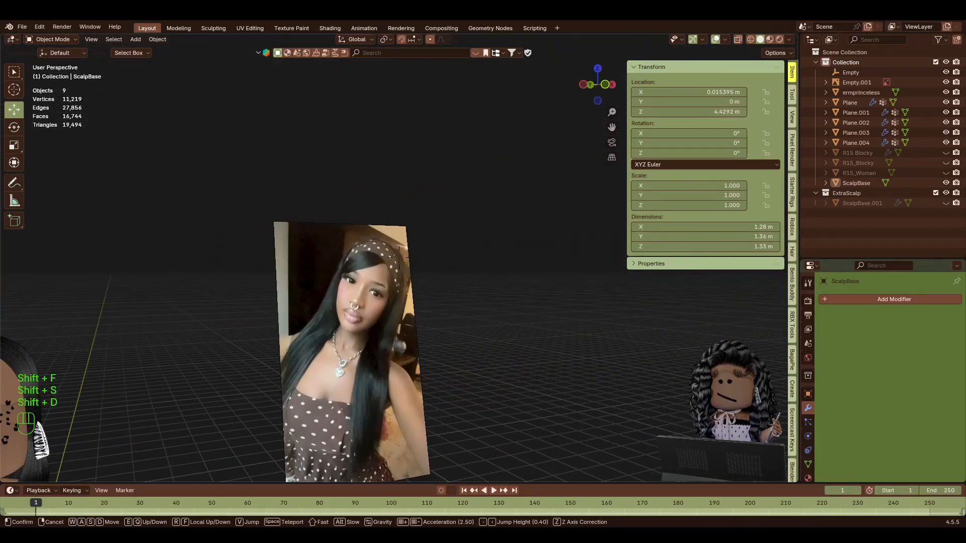
key("w")
key("d")
left_click(466, 256)
Try to reshape the hairline near its peak with the Grab brush and check the result from the side.
left_click(471, 275)
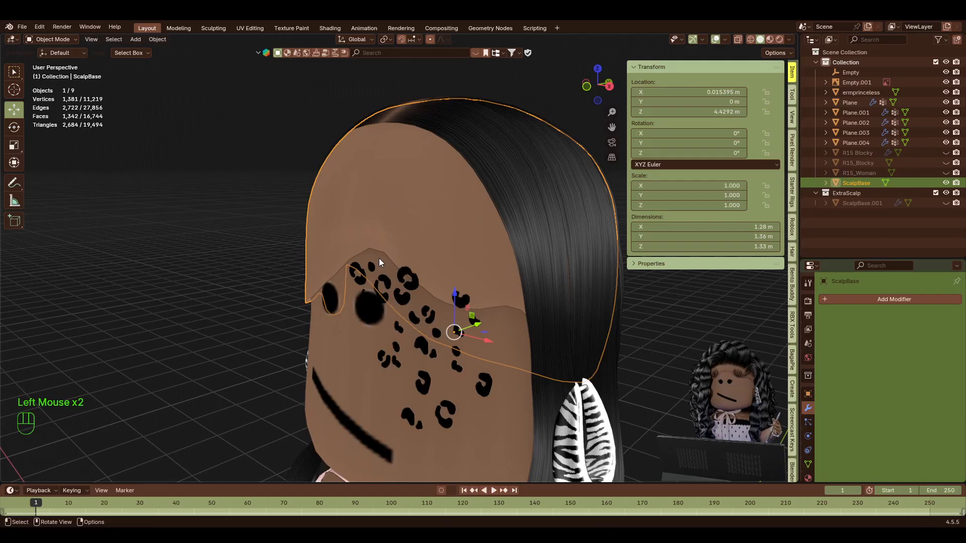
key("Tab")
left_click_drag(390, 271, 392, 265)
key("Tab")
key("shift+f")
key("d")
key("w")
key("d")
left_click(448, 273)
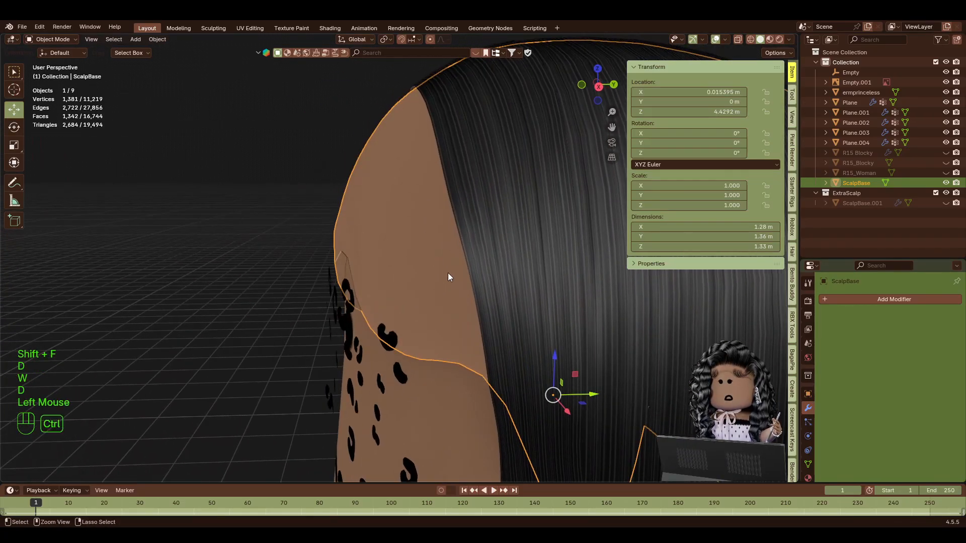
Undo the last hairline sculpting changes and return to Object Mode.
key("ctrl+z")
key("ctrl+z")
key("ctrl+z")
key("Tab")
left_click(283, 181)
key("Tab")
Hide the textured avatar model underneath the hair.
key("shift+f")
key("a")
key("s")
left_click(401, 258)
left_click(558, 361)
key("h")
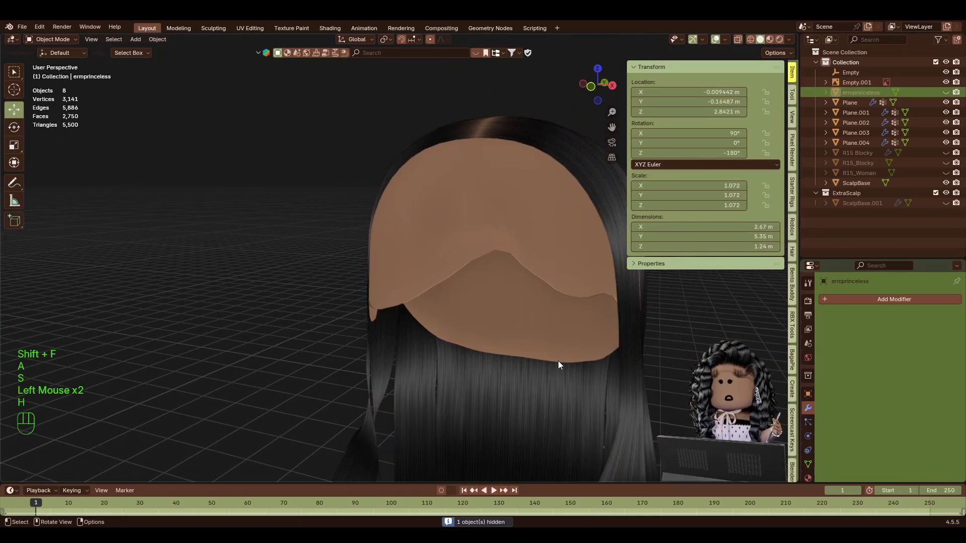
Show the R15_Blocky and R15_Woman bodies beneath the hair.
left_click(946, 163)
key("shift+f")
key("w")
key("a")
key("s")
key("a")
left_click(401, 258)
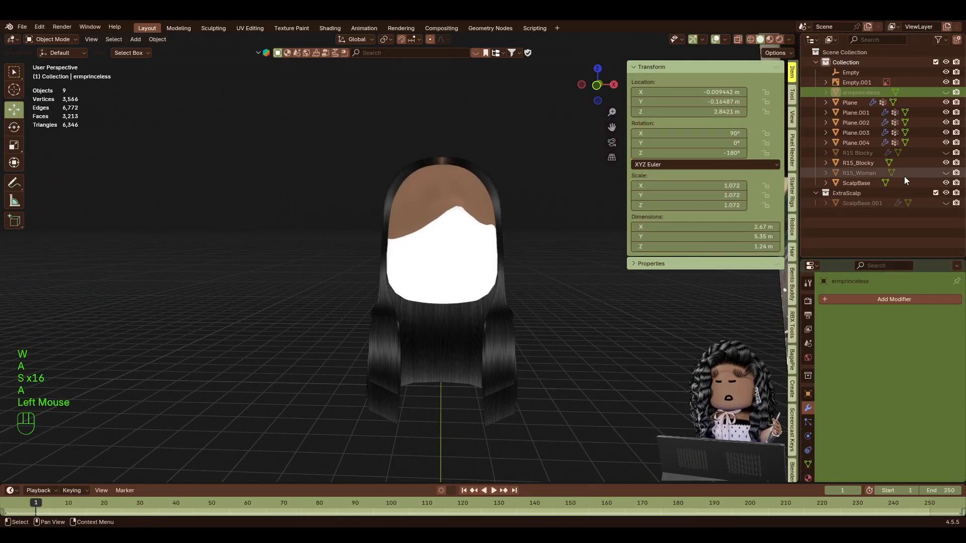
left_click(946, 173)
On ScalpBase, select the hairline vertices from the peak to the right temple, lower them slightly and rotate them.
left_click(627, 386)
left_click(375, 171)
scroll(375, 171, "up", 1)
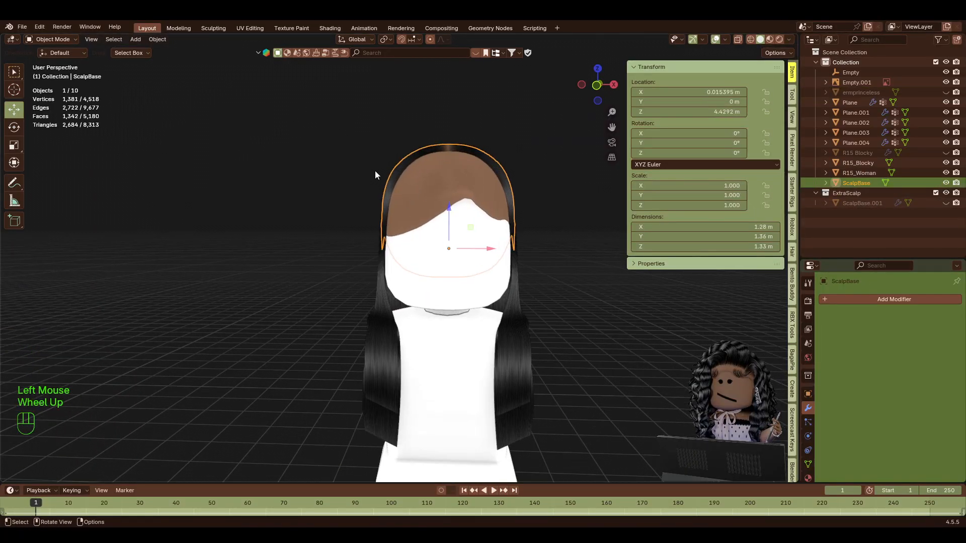
scroll(376, 170, "up", 1)
key("Tab")
left_click(484, 182)
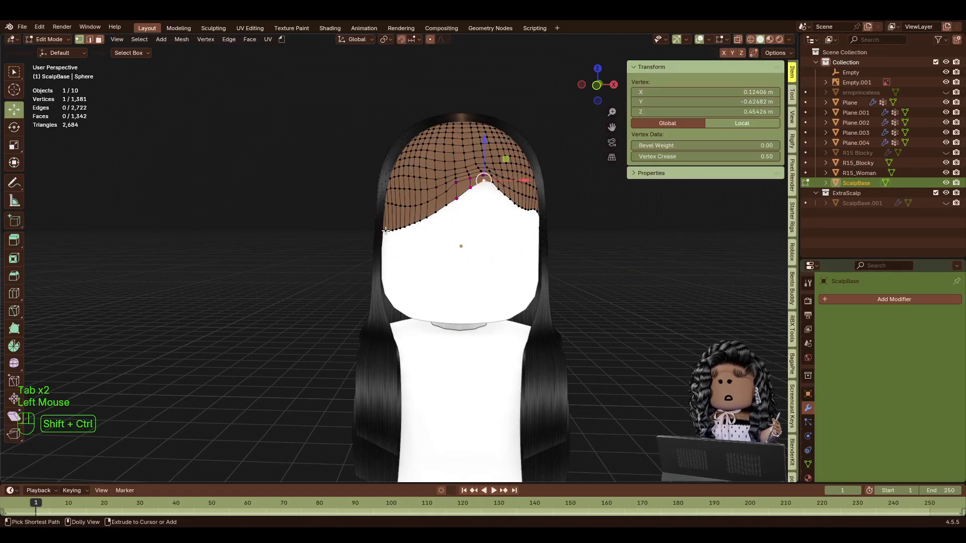
left_click(385, 231, "ctrl+shift")
left_click_drag(421, 180, 422, 183)
key("r")
left_click(530, 202)
Raise the hairline's peak vertex along Z and shift a hairline vertex beside the peak along X.
left_click(486, 188)
left_click_drag(487, 150, 486, 146)
left_click(666, 322)
key("Tab")
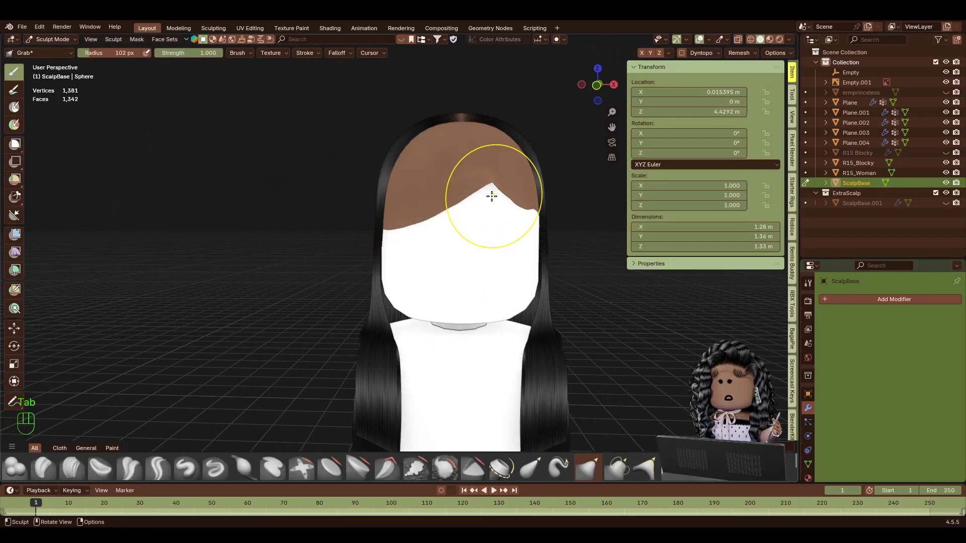
key("Tab")
left_click(213, 285)
left_click(483, 186)
key("Tab")
left_click(670, 207)
left_click(509, 198)
left_click_drag(549, 198, 545, 196)
left_click(614, 317)
Compare the reshaped hairline with the reference photo and return ScalpBase to Object Mode.
key("shift+f")
key("w")
key("d")
key("a")
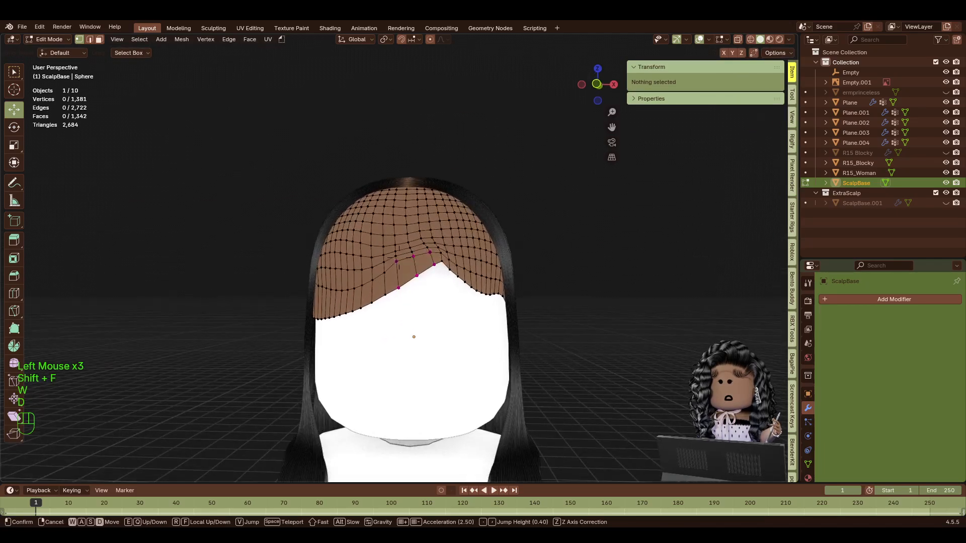
key("s")
key("shift+x")
key("shift+d")
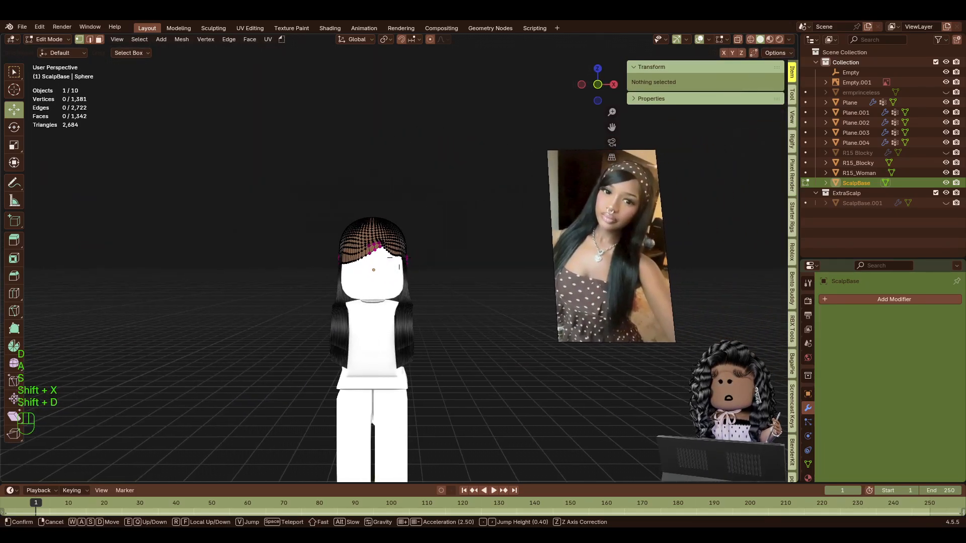
key("shift+w")
key("d")
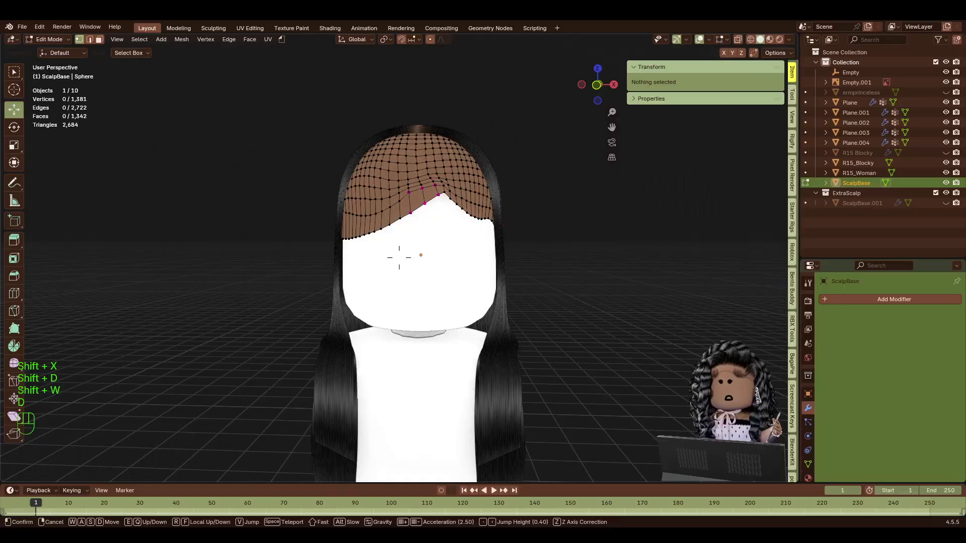
key("s")
left_click(660, 311)
key("Tab")
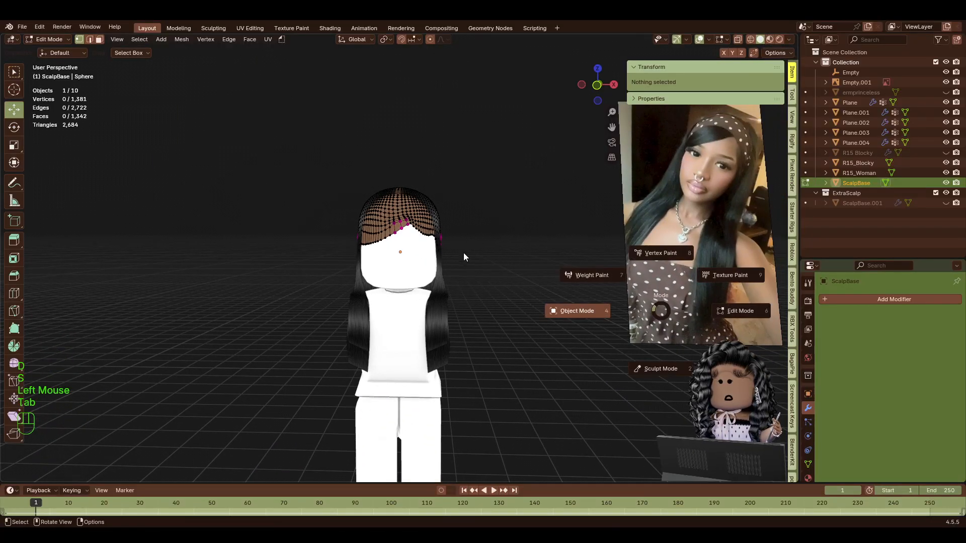
left_click(577, 311)
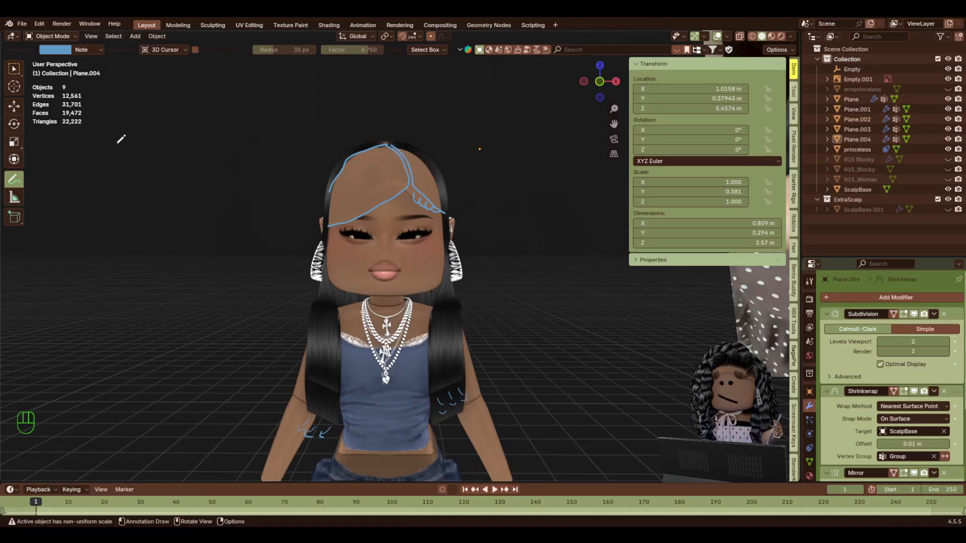
Examine the annotated side part and swoop lines on the avatar's head and clear the annotations.
left_click(14, 106)
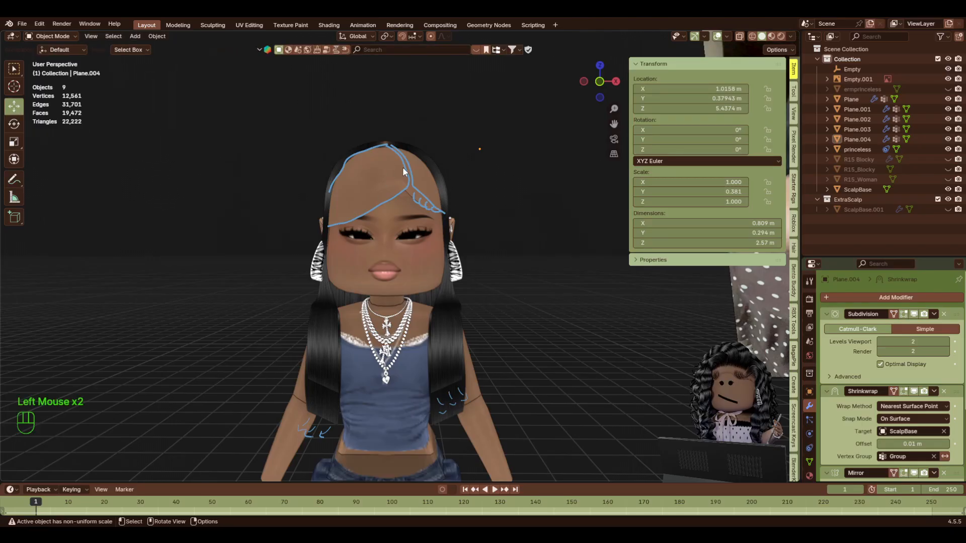
left_click_drag(614, 124, 577, 186)
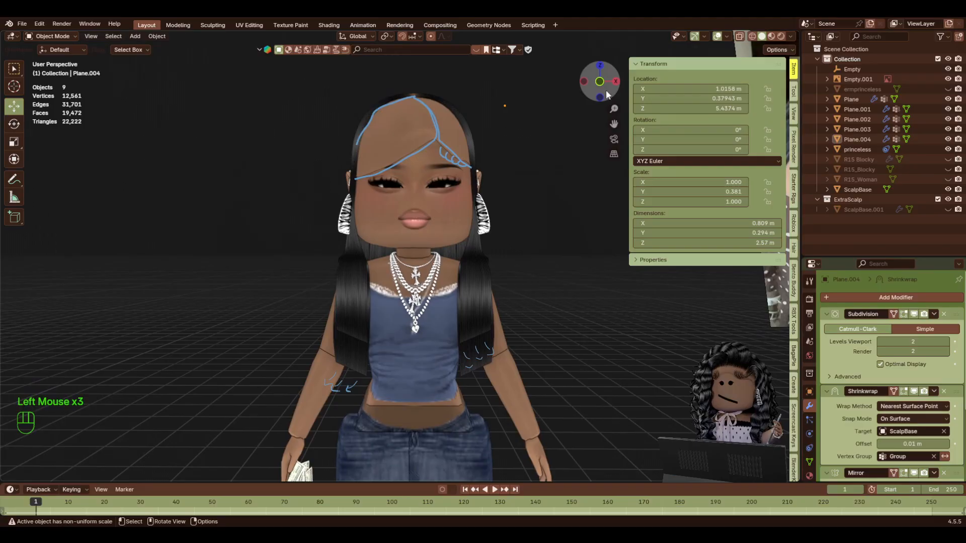
left_click_drag(607, 92, 590, 94)
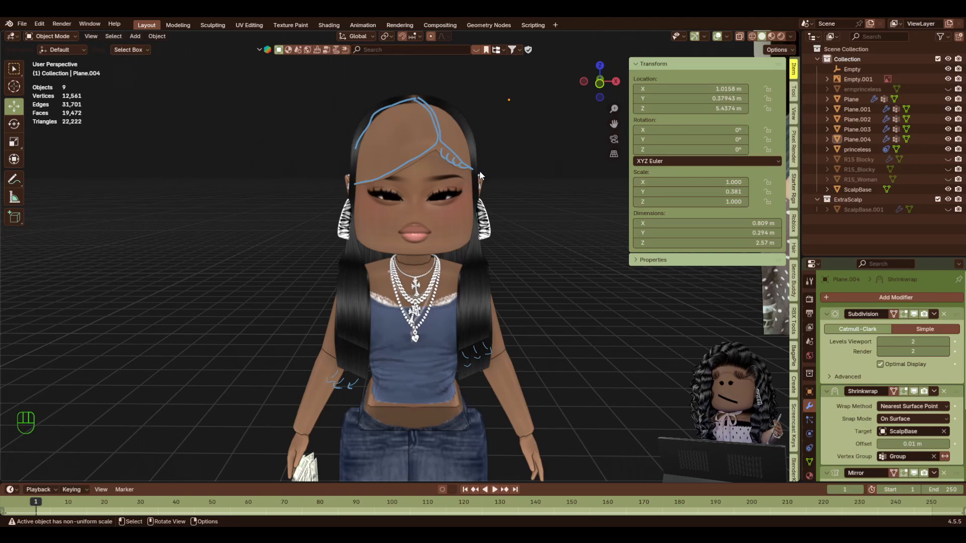
left_click(13, 179)
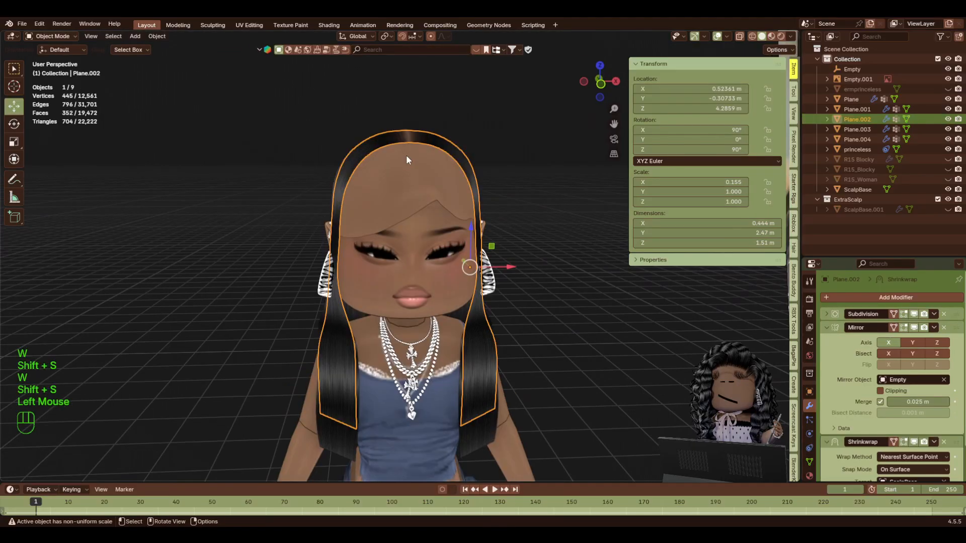
Duplicate the Plane.002 hair strip in place and remove the Mirror modifier from the copy.
key("shift+d")
right_click(374, 219)
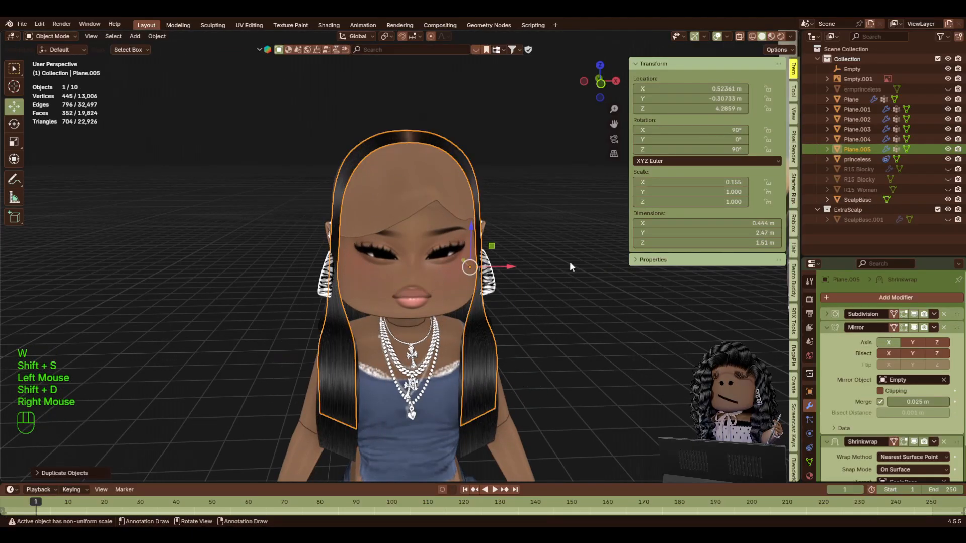
left_click(827, 327)
key("Tab")
key("a")
left_click_drag(599, 82, 640, 162)
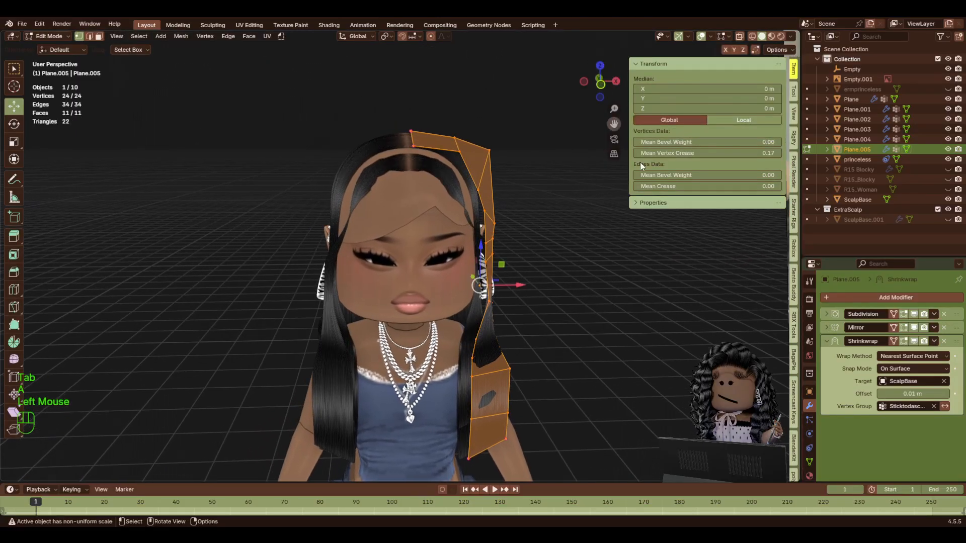
left_click(944, 328)
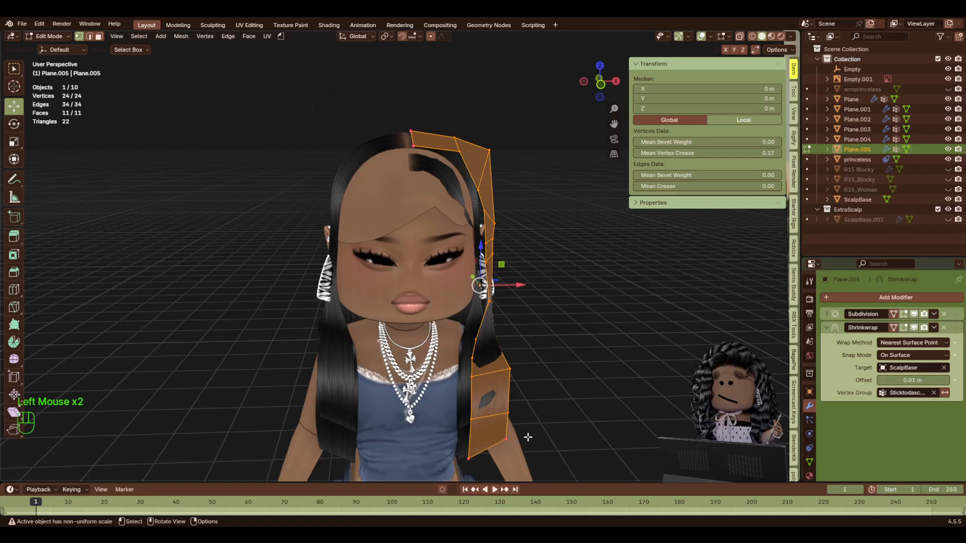
Delete the duplicated strip's vertices below its starting edge and select the remaining edge at the crown.
left_click_drag(511, 428, 451, 134)
key("x")
left_click(551, 232)
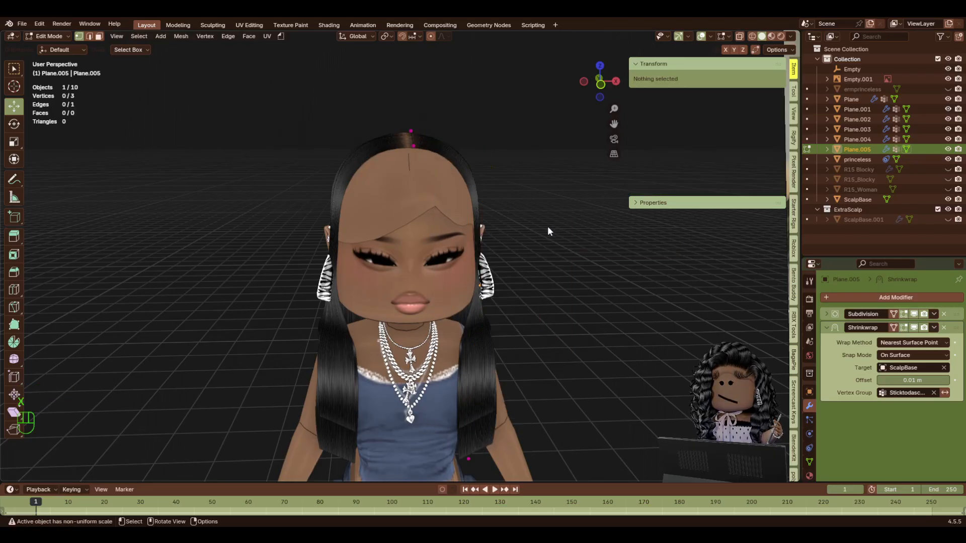
left_click_drag(380, 101, 448, 183)
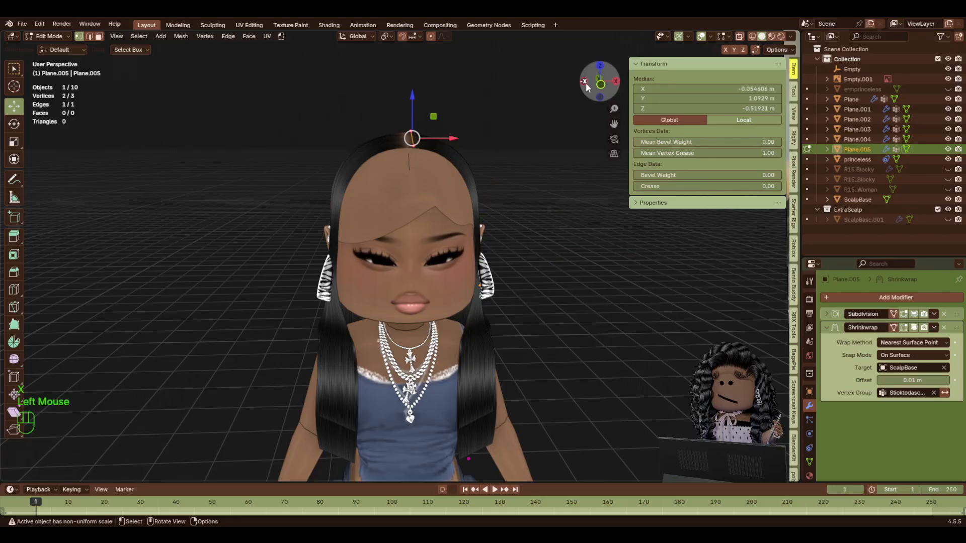
Delete the stray Plane.005 vertex left beside the avatar's body.
left_click_drag(586, 87, 586, 97)
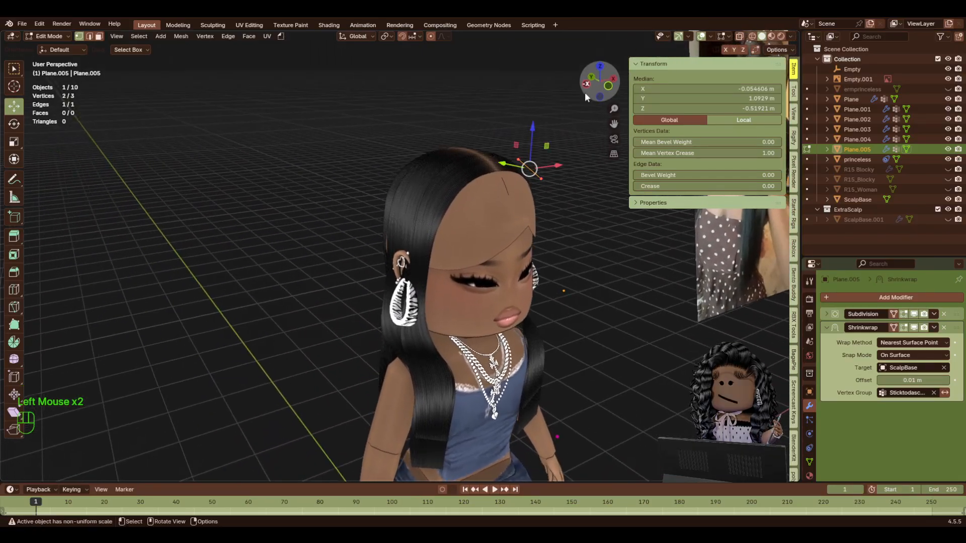
left_click_drag(593, 466, 533, 309)
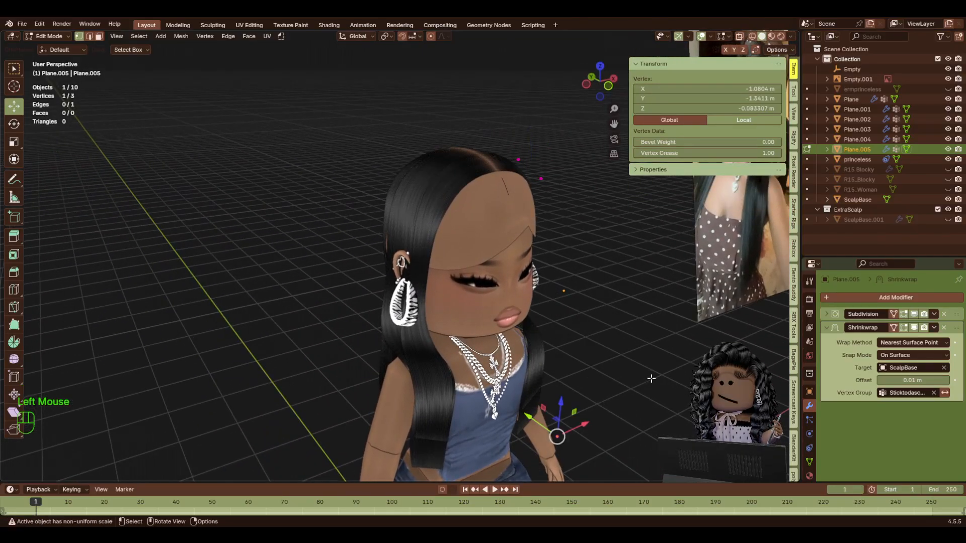
key("x")
left_click(651, 374)
Enlarge and rotate the remaining crown edge and move it onto the forehead along the side part.
left_click_drag(568, 232, 498, 142)
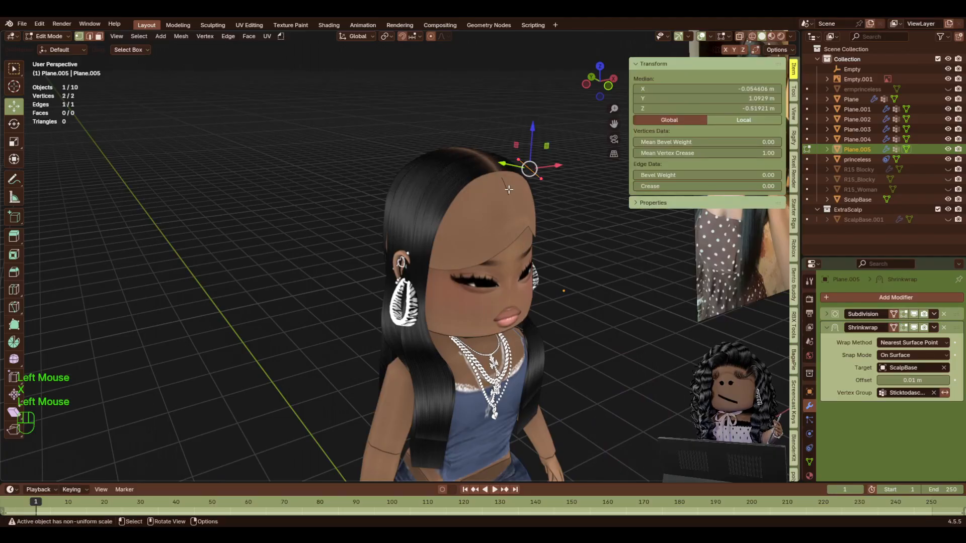
key("s")
left_click(545, 128)
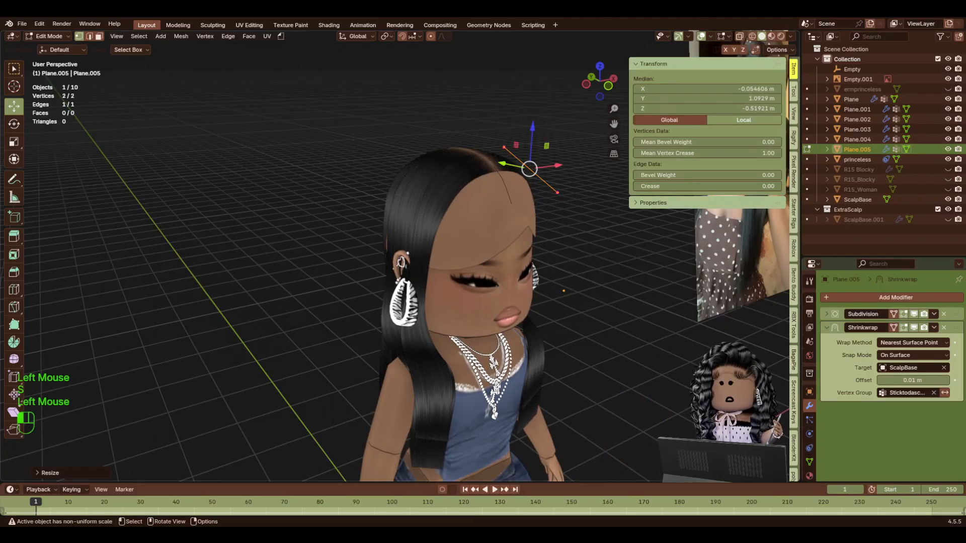
left_click_drag(533, 140, 552, 199)
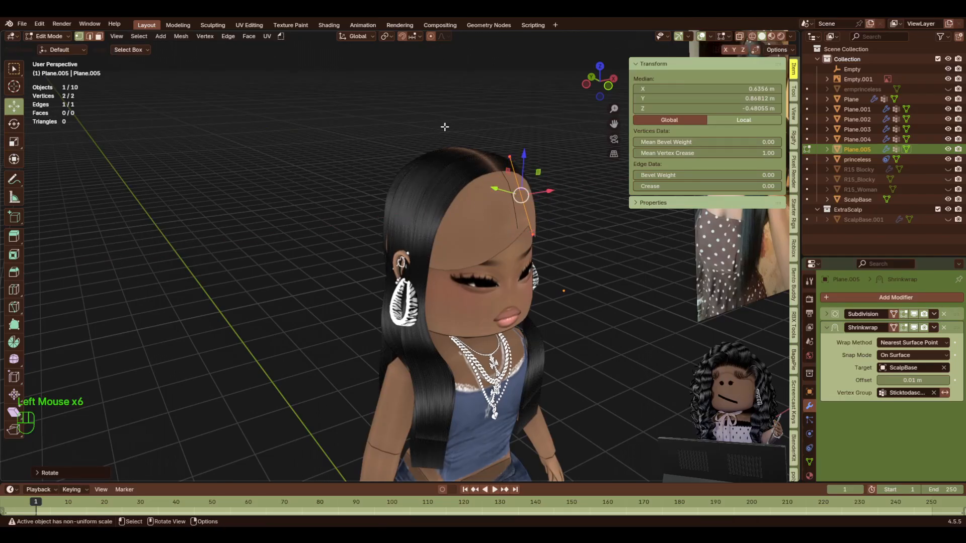
left_click_drag(522, 166, 528, 175)
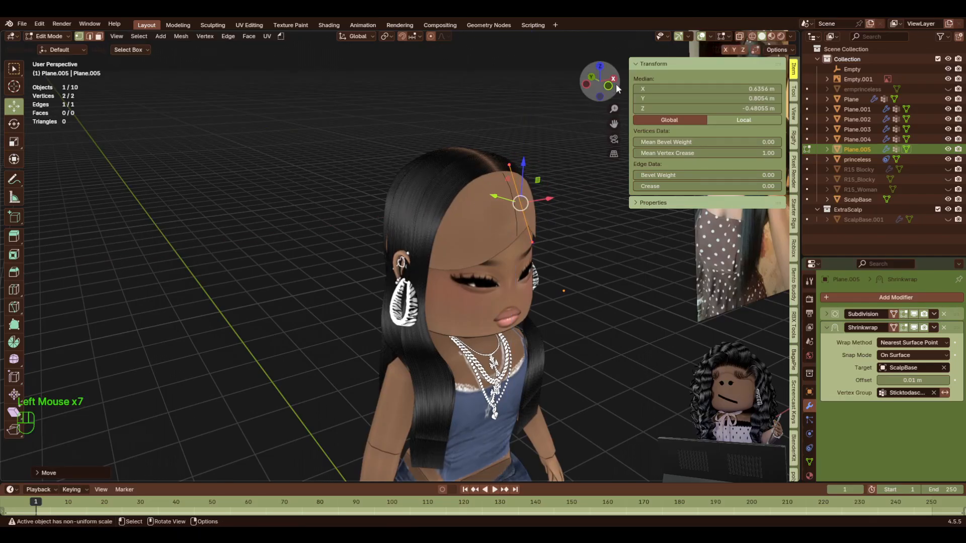
Reposition the edge's two end vertices so the edge follows the part from the crown down to the swoop's peak.
left_click_drag(618, 89, 469, 188)
left_click(419, 196)
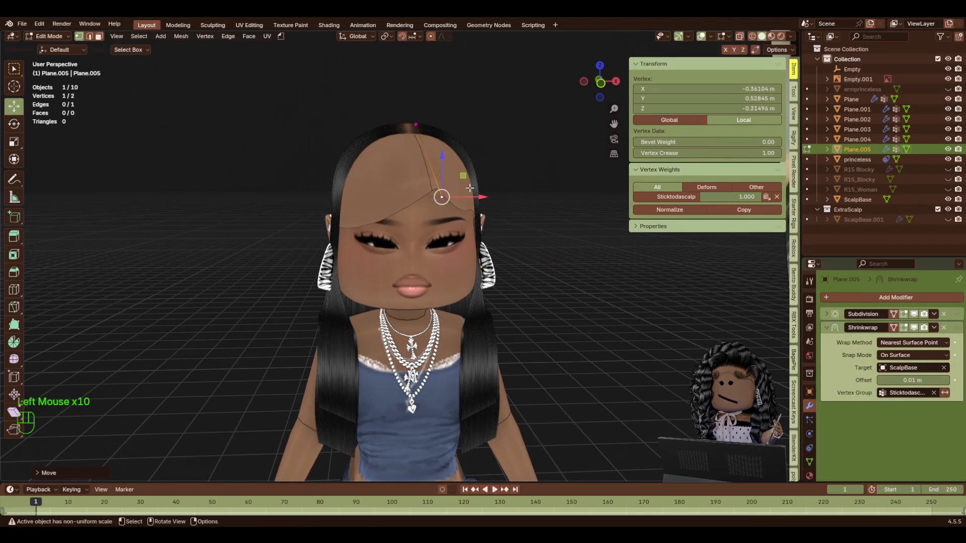
left_click_drag(443, 158, 439, 161)
left_click_drag(598, 81, 638, 85)
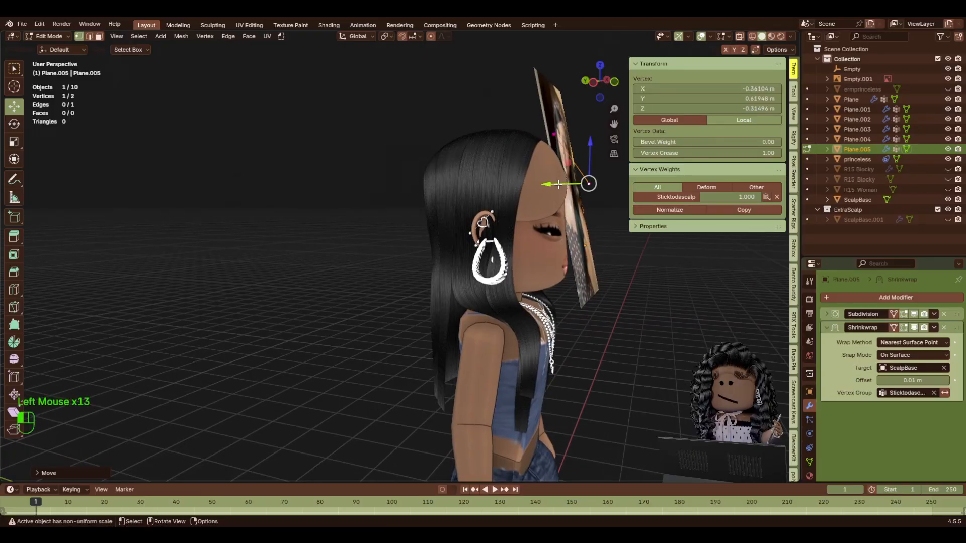
left_click_drag(559, 185, 551, 169)
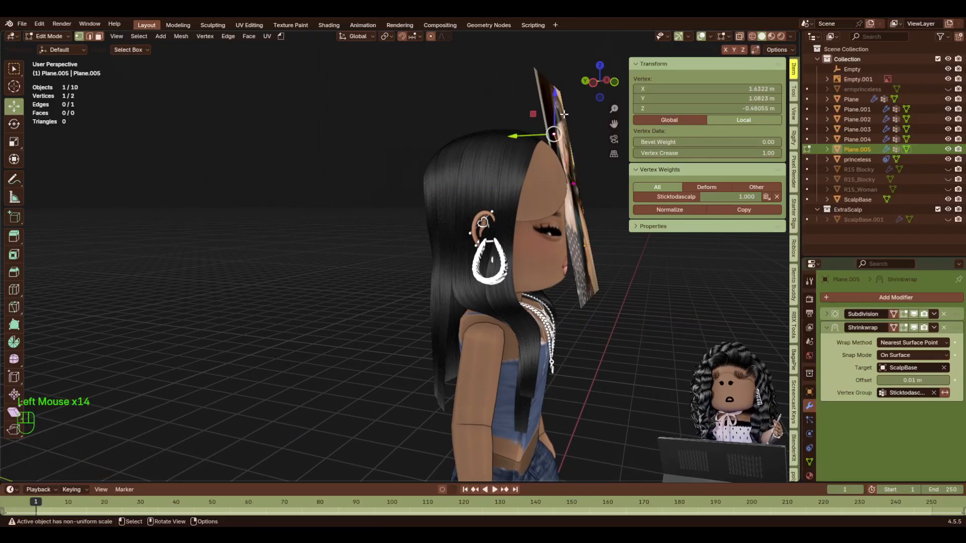
left_click(554, 132)
left_click(537, 132)
left_click_drag(537, 132, 534, 134)
left_click_drag(613, 88, 574, 91)
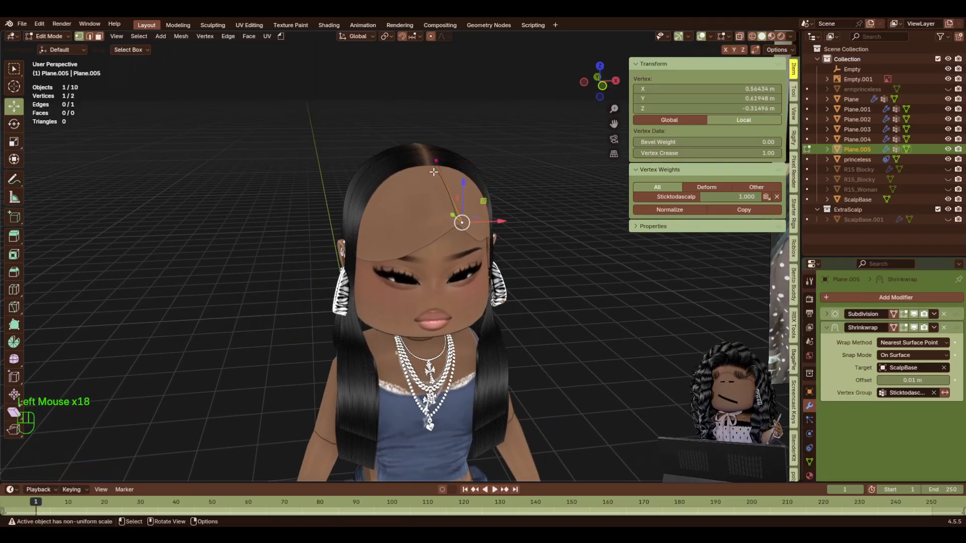
Extrude the part edge twice across the forehead to the temple and resize the end edge.
scroll(434, 172, "up", 2)
left_click(448, 132, "shift")
key("f")
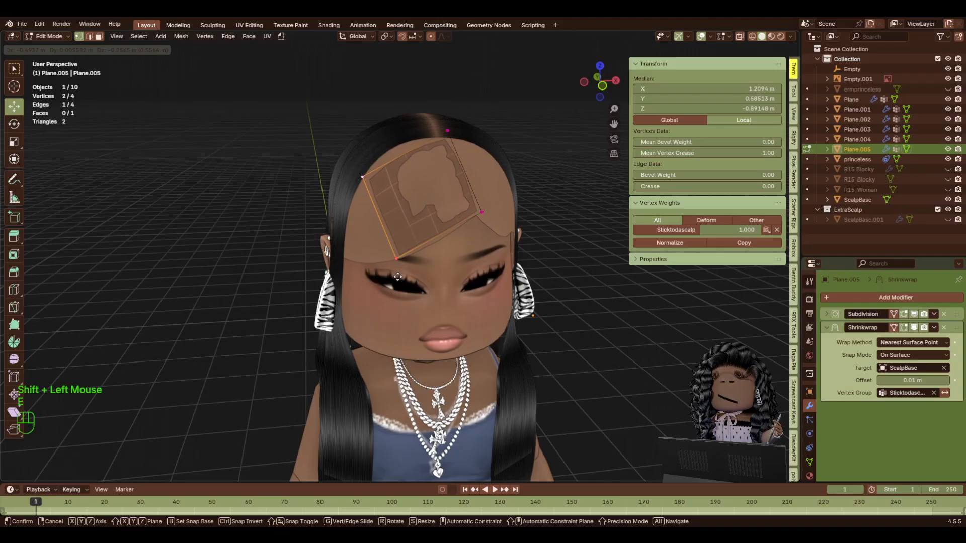
left_click(398, 276)
left_click_drag(592, 84, 624, 82)
key("e")
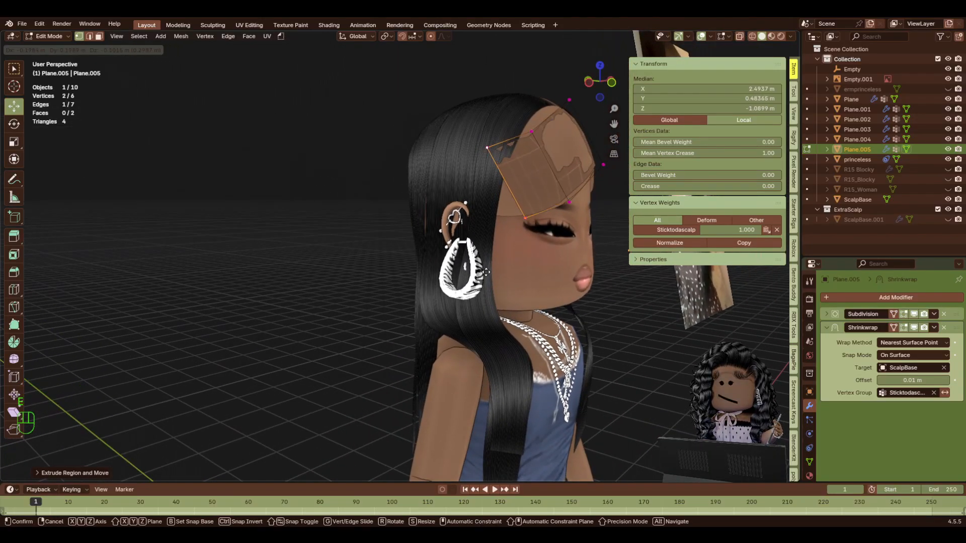
left_click(461, 276)
key("s")
left_click(487, 282)
Move the strip's end edge and its corner vertices to fit the temple hairline above the ear.
left_click_drag(483, 164, 483, 170)
left_click_drag(601, 83, 564, 85)
left_click_drag(354, 199, 364, 199)
left_click(319, 176)
left_click_drag(330, 171, 341, 171)
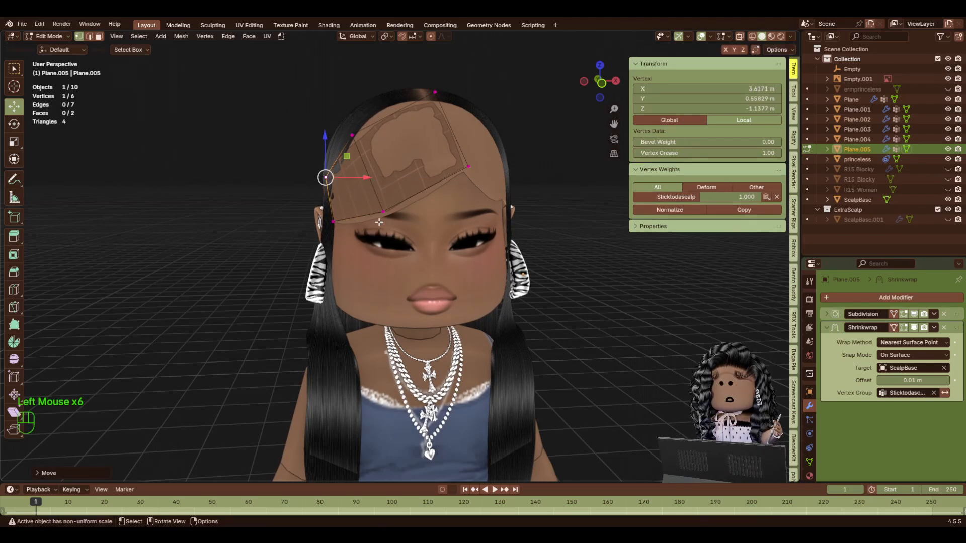
left_click_drag(594, 95, 624, 101)
left_click_drag(418, 158, 422, 175)
left_click_drag(443, 216, 445, 214)
scroll(524, 211, "up", 2)
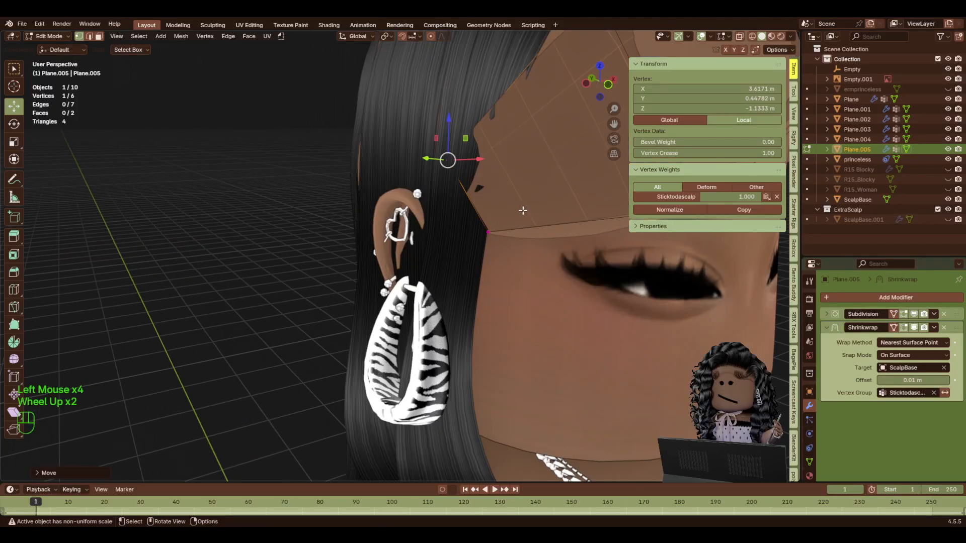
left_click_drag(614, 124, 437, 168)
scroll(356, 224, "down", 1)
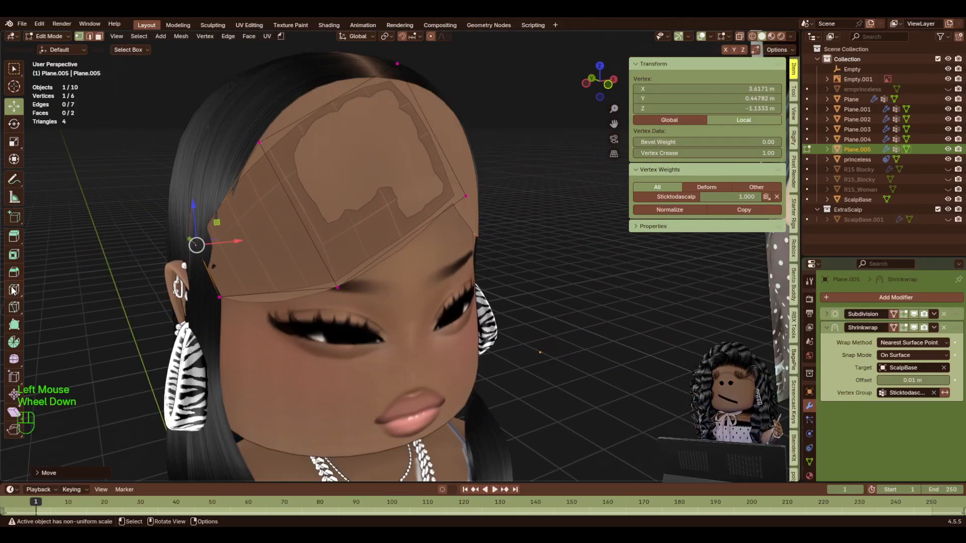
Add a crosswise loop cut to each forehead section and lower the temple cut's bottom vertex to the hairline.
left_click(14, 289)
left_click(264, 276)
left_click(275, 292)
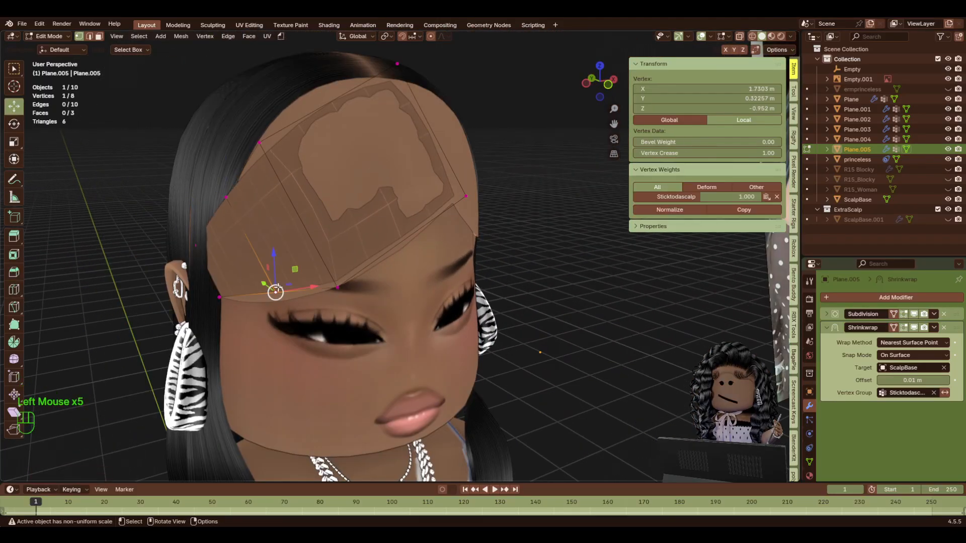
left_click_drag(274, 251, 274, 263)
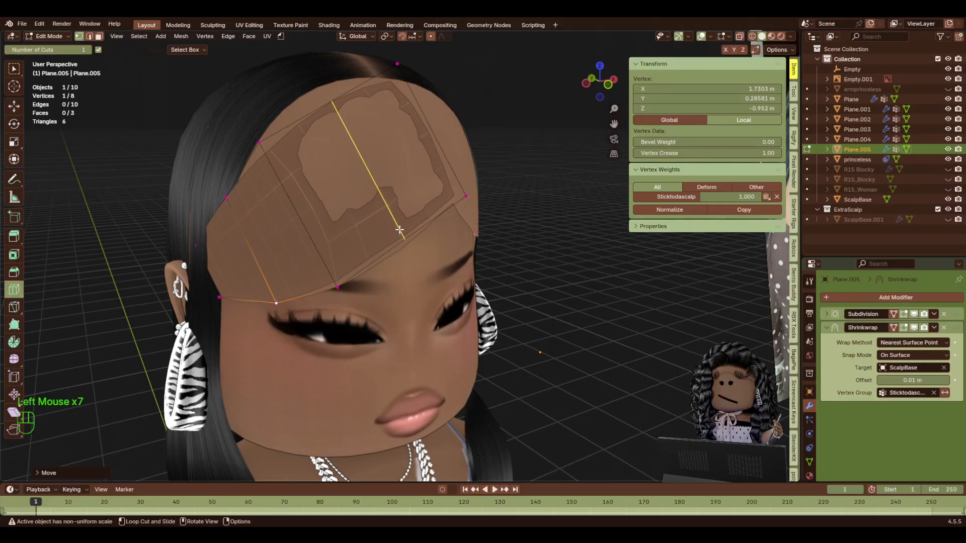
left_click(400, 230)
left_click_drag(352, 168, 357, 170)
Move the strip's upper vertices over the scalp's hair boundary, from the temple side up to the part at the crown.
left_click(334, 101)
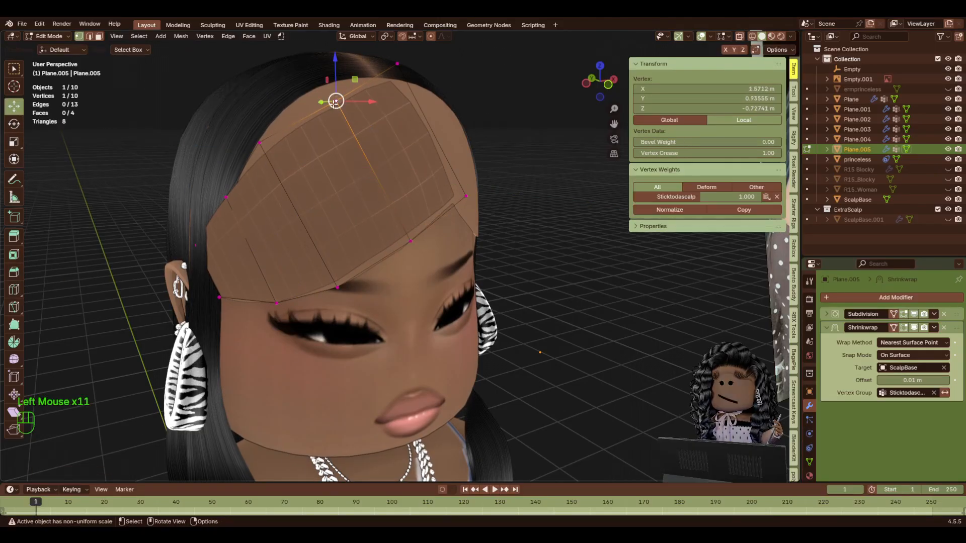
left_click_drag(599, 81, 615, 85)
key("g")
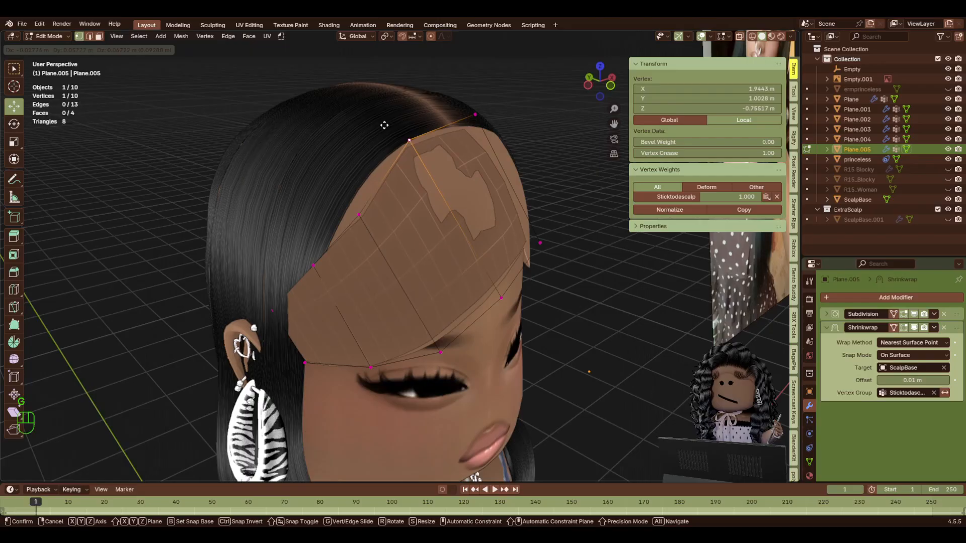
left_click(385, 125)
left_click(379, 248)
key("g")
left_click(364, 222)
key("g")
left_click(391, 221)
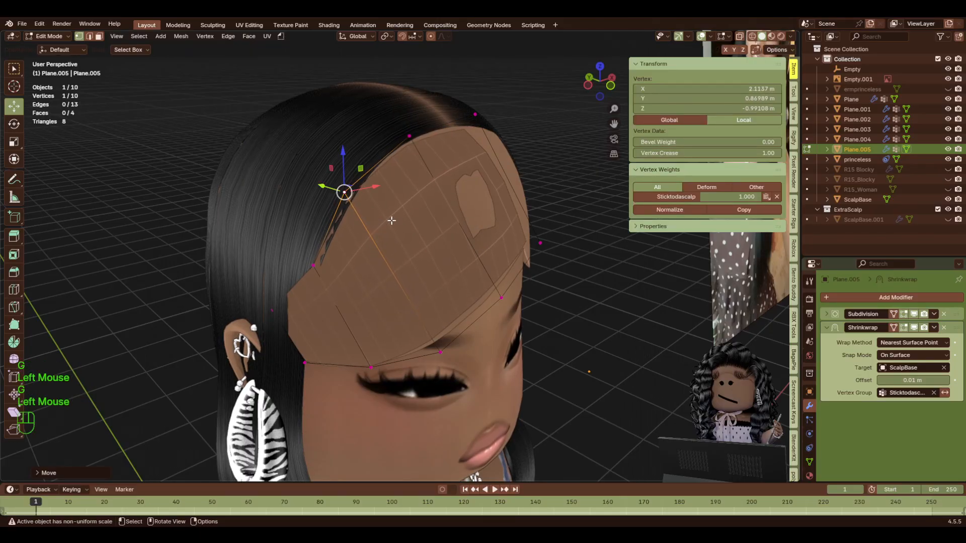
left_click(475, 115)
key("g")
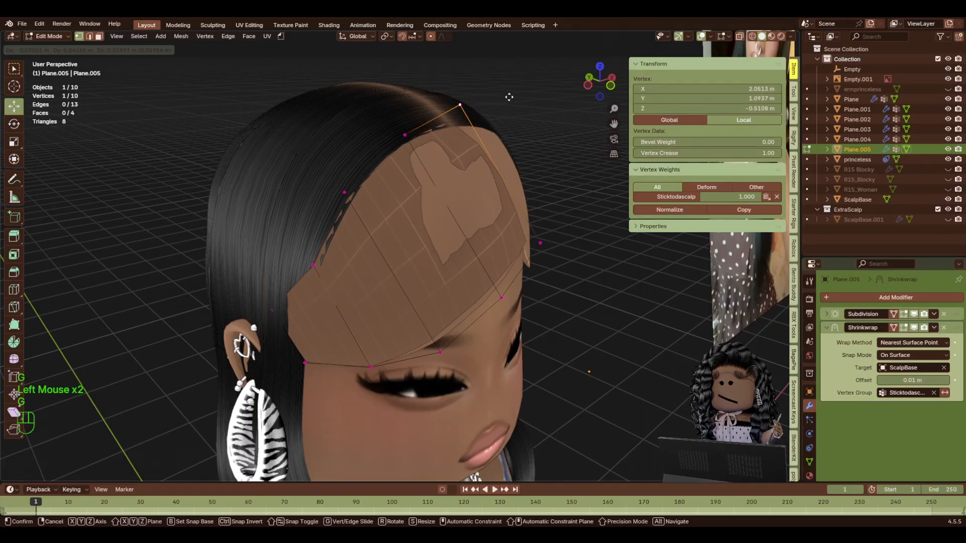
left_click(514, 103)
Move the two middle vertices of the strip's lower edge onto the swoop hairline above the eyebrows.
left_click_drag(613, 82, 583, 63)
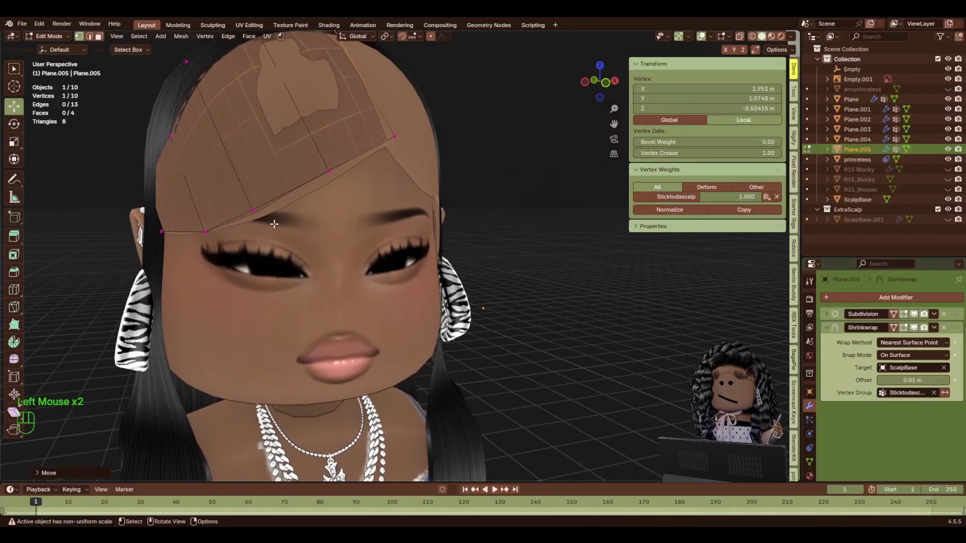
left_click(259, 213)
key("g")
left_click(308, 208)
left_click(329, 172)
key("g")
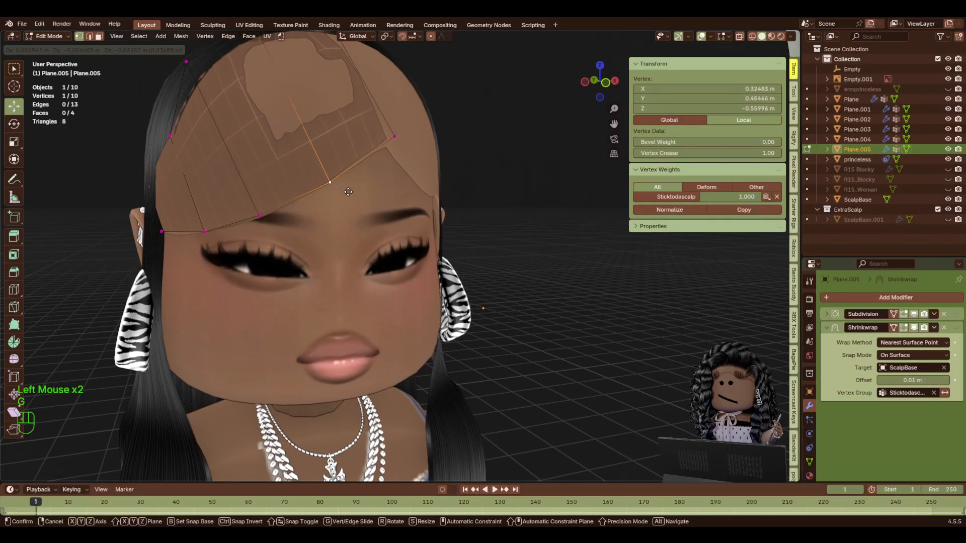
left_click(348, 192)
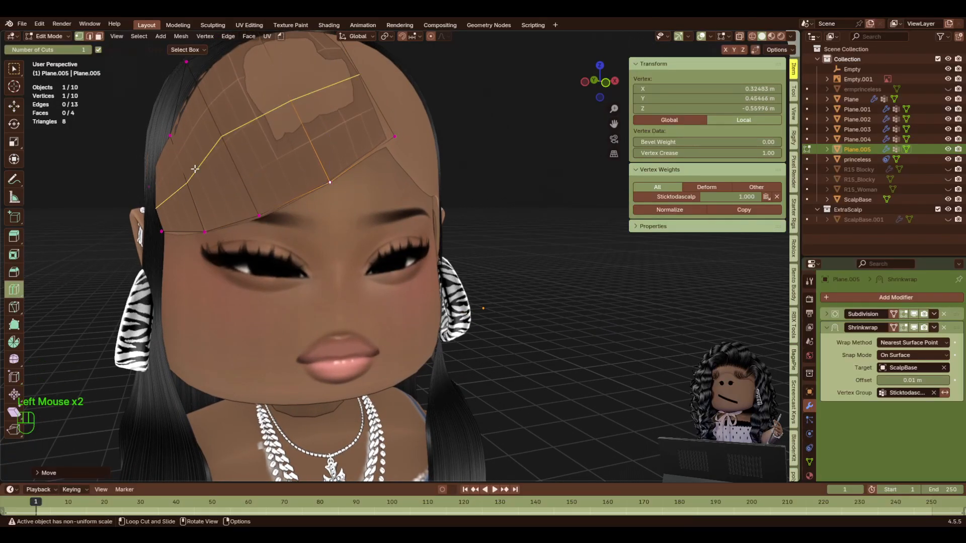
Add a lengthwise loop cut through the strip, pull it outward from the forehead and adjust the temple vertices.
left_click(195, 169)
left_click(14, 107)
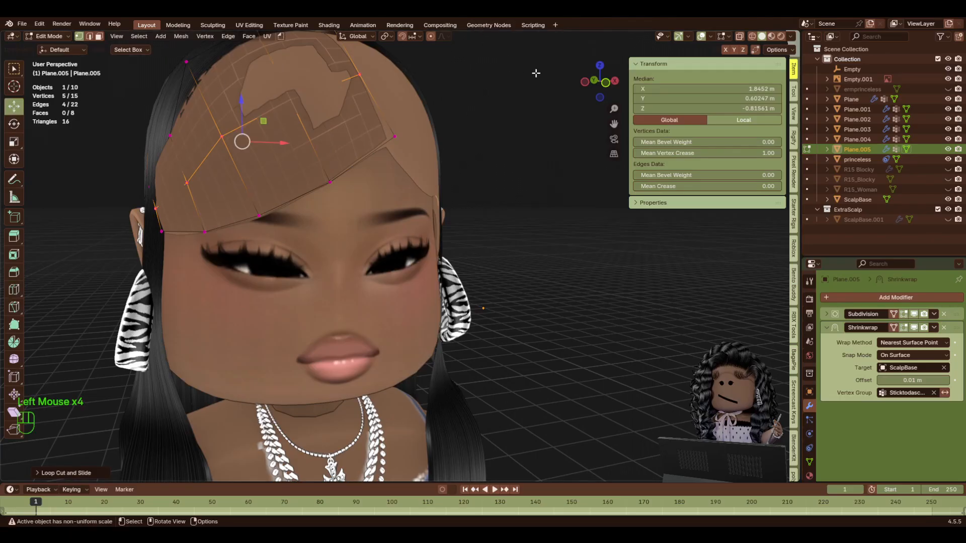
left_click_drag(597, 83, 610, 80)
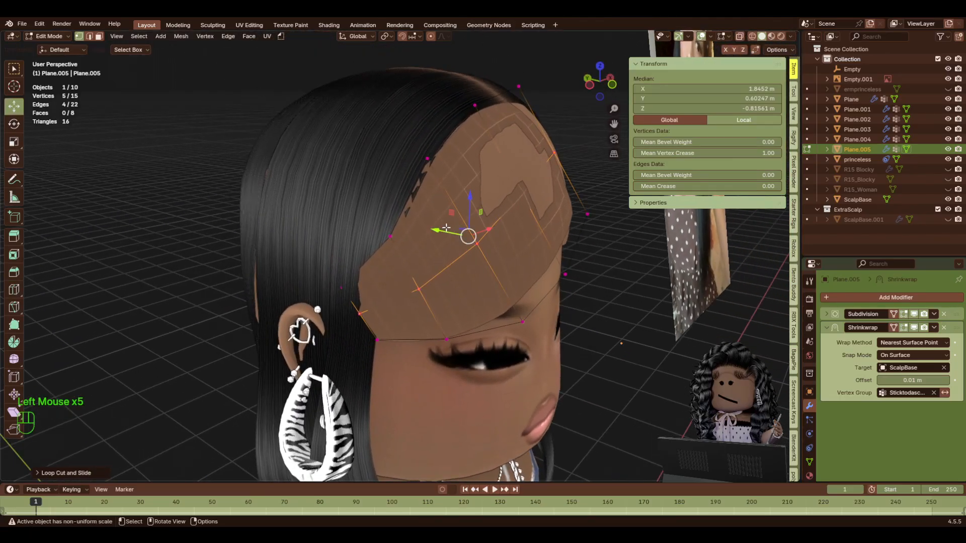
left_click_drag(447, 228, 452, 229)
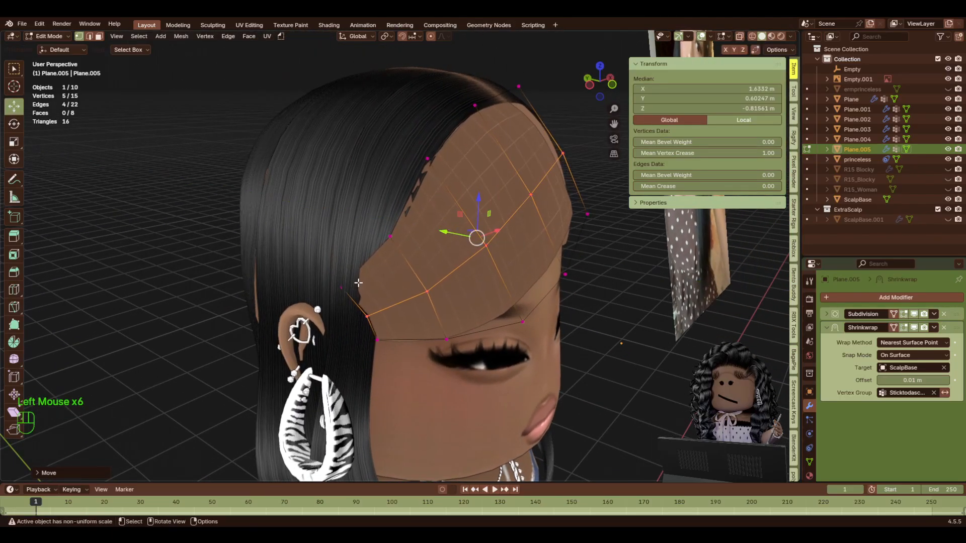
left_click(342, 292)
left_click_drag(365, 280, 364, 278)
left_click_drag(604, 83, 422, 111)
left_click(219, 134)
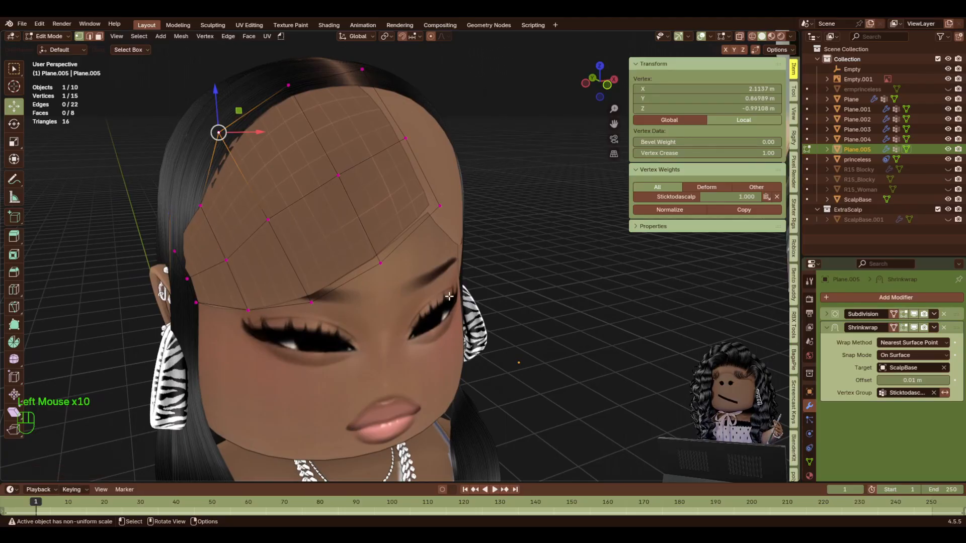
Set the strip's Shrinkwrap offset to 0.005 m in Object Mode and shade it smooth.
key("Tab")
left_click(896, 380)
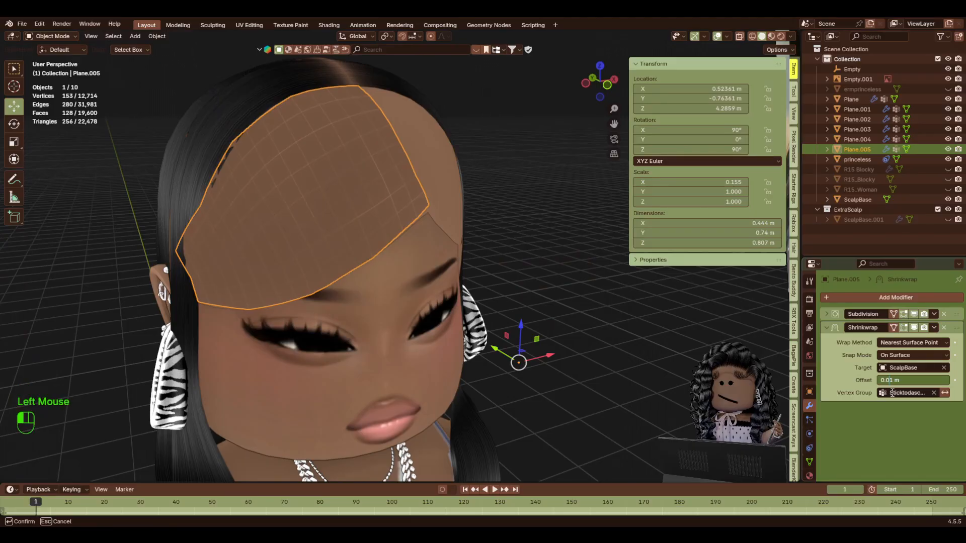
type("5")
key("Return")
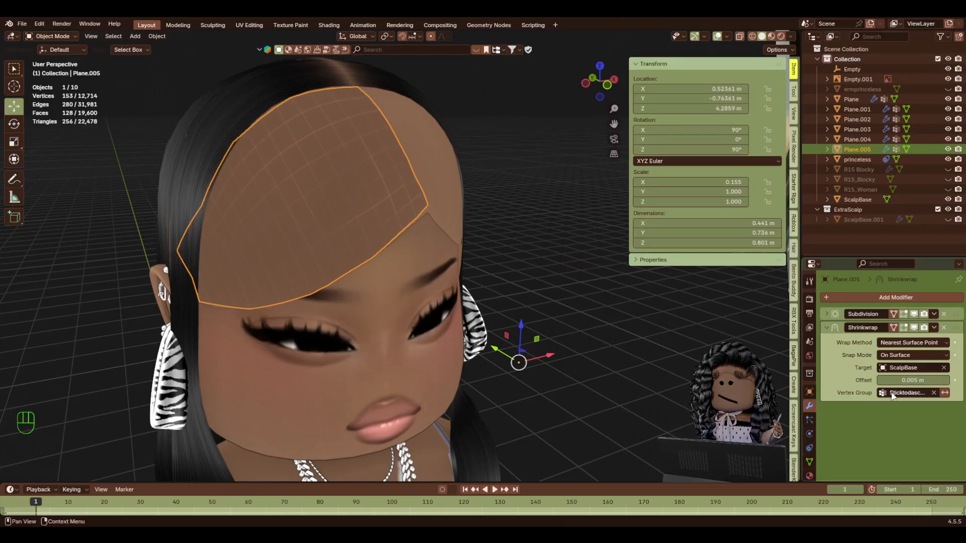
left_click(565, 207)
left_click(409, 200)
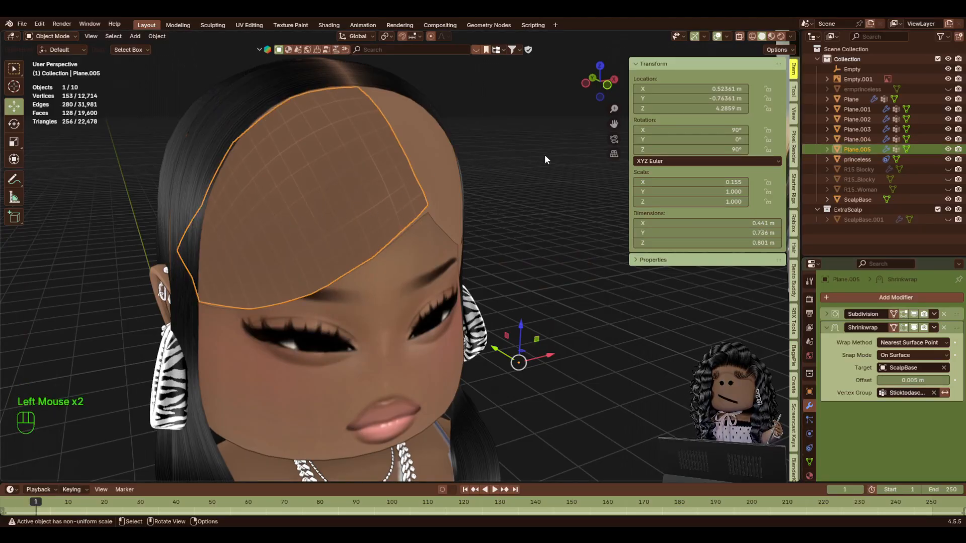
left_click_drag(596, 80, 534, 86)
right_click(467, 142)
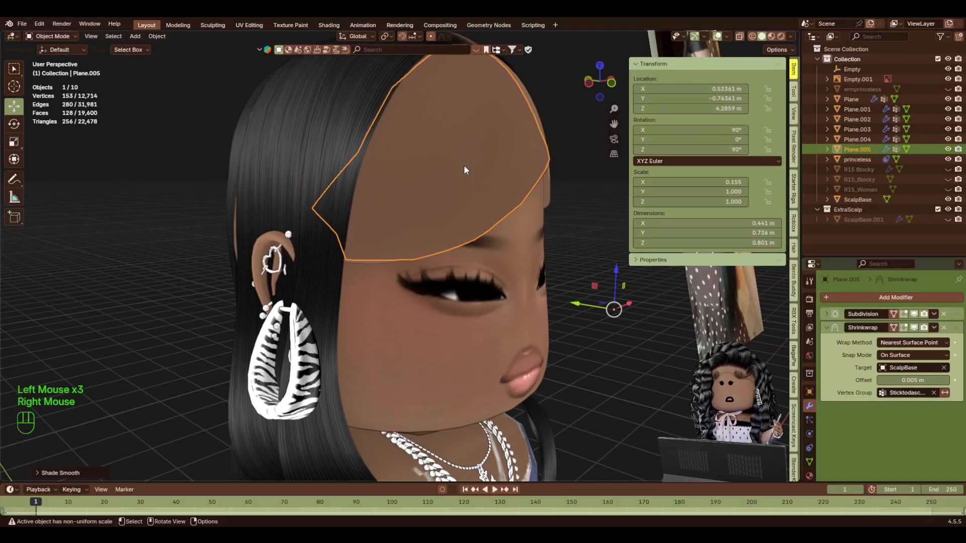
Move the strip's lower temple corner vertex back toward the side hair.
key("Tab")
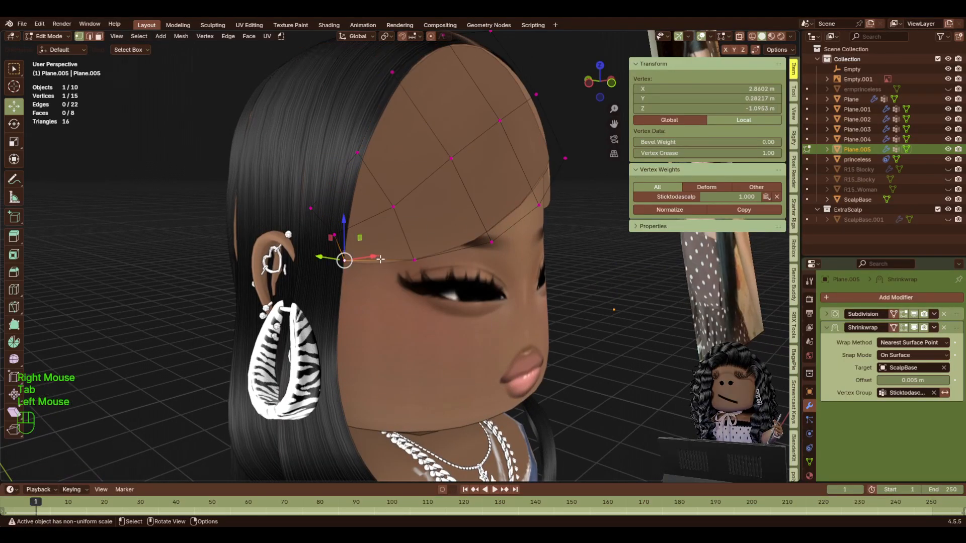
left_click_drag(381, 259, 318, 262)
key("Tab")
Try adjusting the neighbouring Plane.002 hair strip in Edit Mode, undo the change and return to Object Mode.
left_click(328, 260)
key("Tab")
left_click(549, 250)
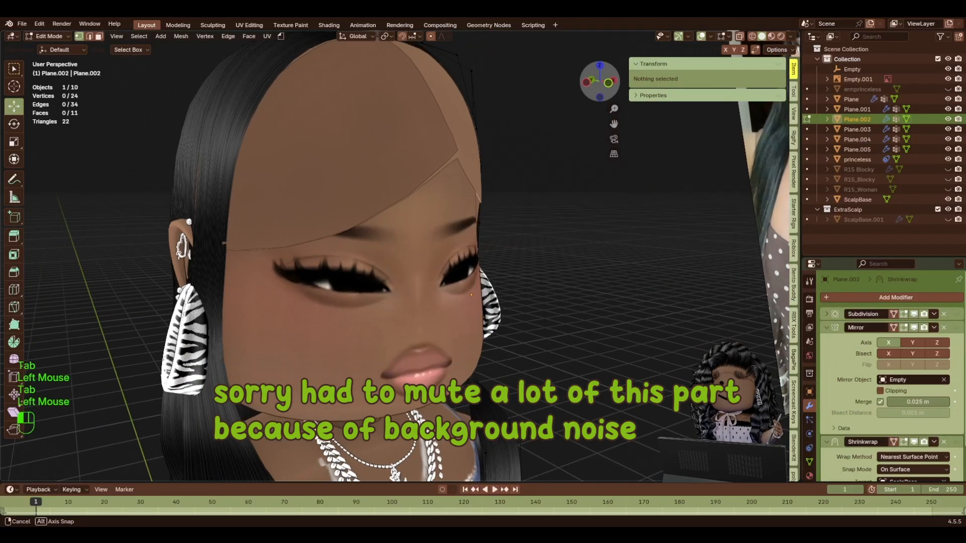
left_click(378, 223)
left_click_drag(402, 224, 411, 224)
key("ctrl+z")
left_click_drag(599, 85, 669, 84)
left_click(518, 260)
scroll(519, 261, "down", 2)
key("Tab")
Open the Plane.005 front strip in Edit Mode, select all its vertices and reset their vertex crease to 0.
left_click(272, 286)
left_click_drag(599, 85, 380, 193)
left_click_drag(604, 74, 589, 90)
left_click(322, 181)
key("Tab")
scroll(322, 181, "up", 2)
left_click(599, 81)
key("a")
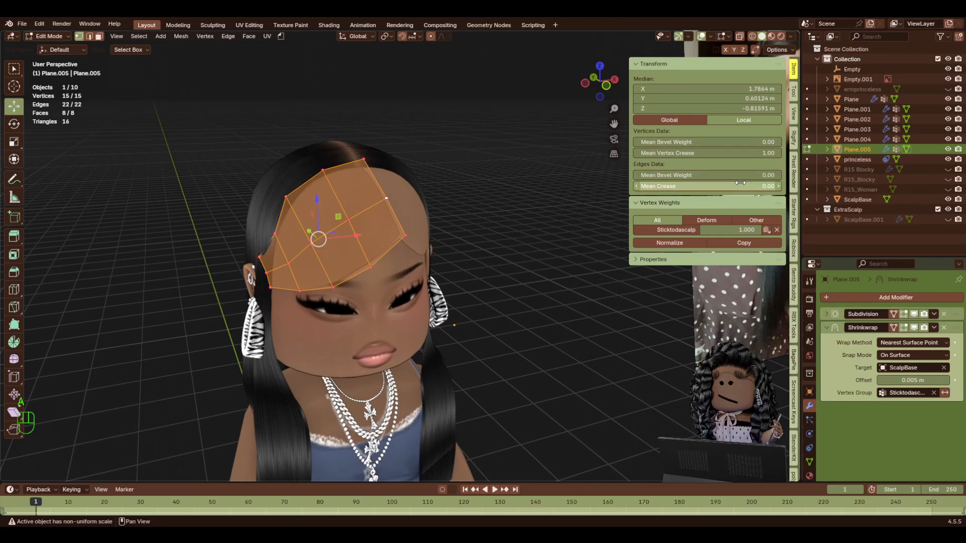
Raise the vertex crease of the strip's pointed corner above the far brow and nudge that vertex slightly down.
left_click(530, 264)
scroll(529, 265, "up", 1)
left_click(410, 219)
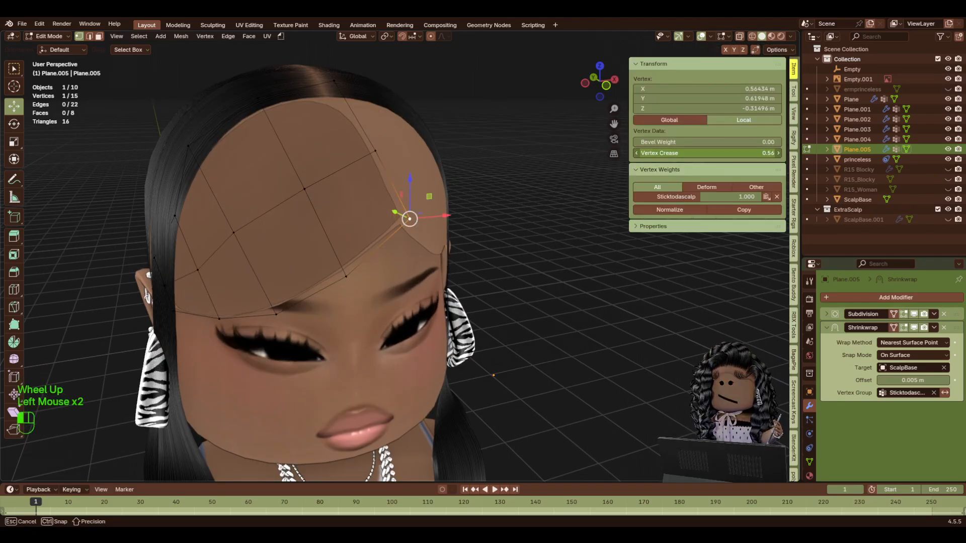
left_click_drag(409, 182, 410, 189)
Pull the vertex above the pointed corner outward across the forehead and fine-tune its depth and height.
left_click(376, 151)
left_click_drag(413, 147, 450, 143)
mouse_move(598, 82)
left_mouse_down()
mouse_move(556, 88)
mouse_move(605, 89)
left_mouse_up()
left_click(376, 146)
left_click_drag(404, 143, 427, 140)
left_click_drag(384, 137, 377, 134)
left_click_drag(389, 120, 389, 129)
Shift the strip's upper hairline vertices slightly back toward the scalp, checking them in side view.
left_click_drag(597, 83, 652, 64)
left_click_drag(513, 92, 508, 93)
left_click_drag(545, 71, 544, 57)
left_click_drag(495, 98, 489, 99)
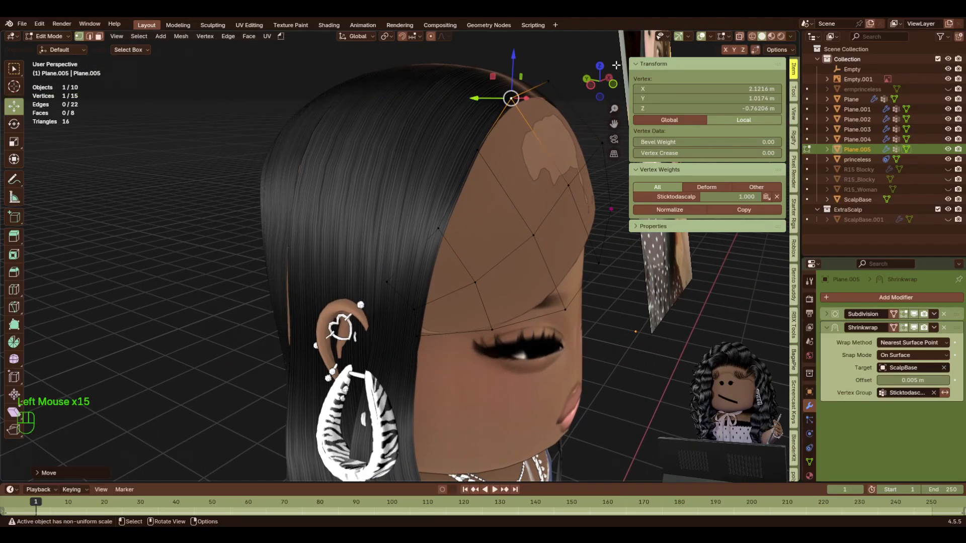
Slide the strip's three interior vertices upward along their edges to even out the forehead surface.
mouse_move(599, 83)
left_mouse_down()
mouse_move(561, 84)
mouse_move(599, 77)
left_mouse_up()
left_click(13, 376)
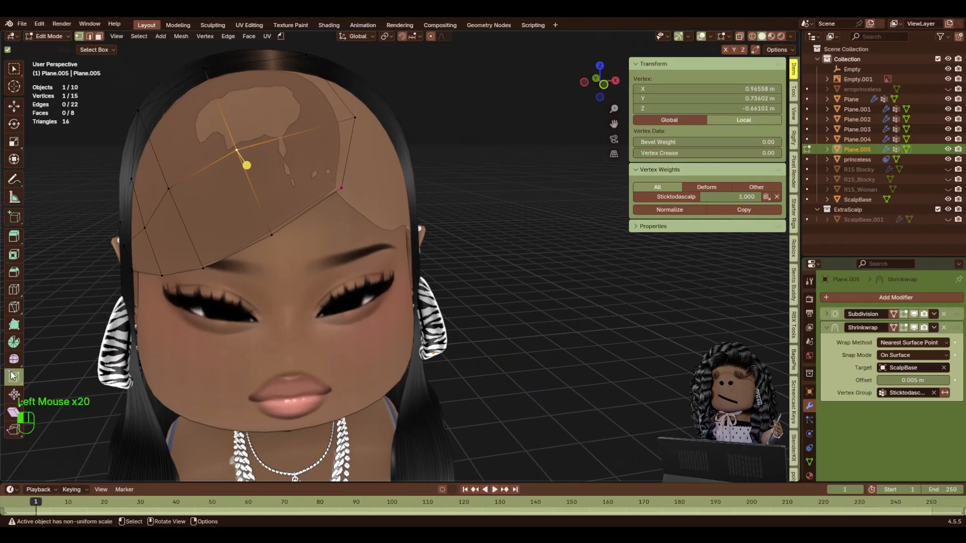
left_click_drag(236, 150, 230, 133)
left_click(169, 189)
left_click_drag(168, 189, 167, 184)
left_click(145, 228)
left_click_drag(145, 228, 141, 216)
Move the strip's outer hairline edge vertex farther across the forehead and slightly down.
left_click_drag(601, 82, 629, 86)
left_click_drag(370, 194, 392, 202)
left_click_drag(415, 173, 416, 185)
mouse_move(598, 84)
left_mouse_down()
mouse_move(560, 83)
mouse_move(598, 84)
left_mouse_up()
left_click_drag(484, 177, 438, 100)
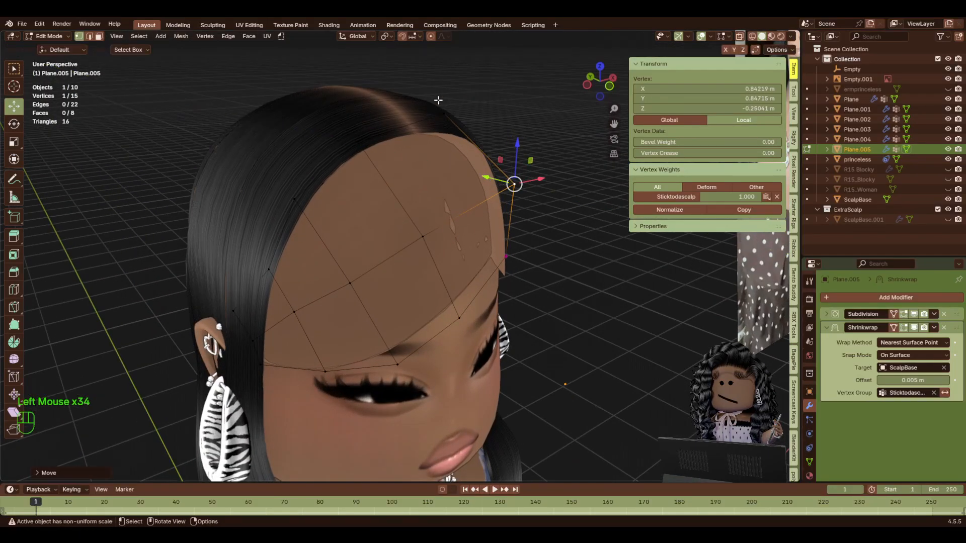
Crease the strip's top hairline vertex to 0.24 and add a single loop cut through the section nearest the hairline edge.
left_click_drag(596, 81, 566, 84)
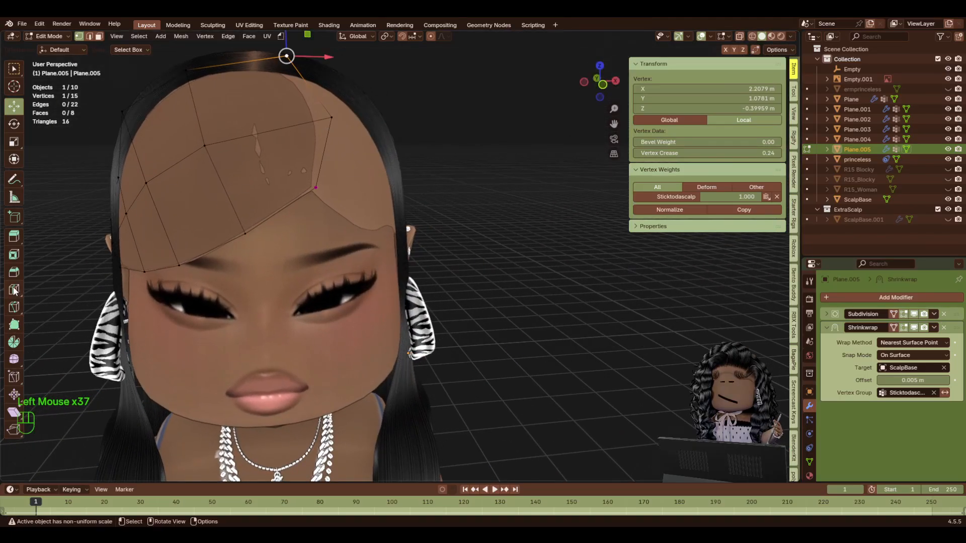
left_click(258, 201)
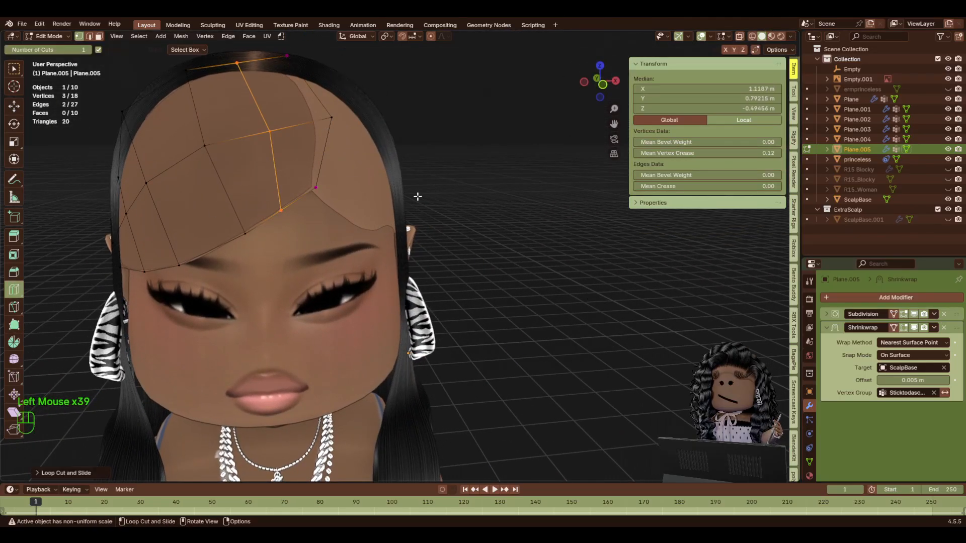
key("Tab")
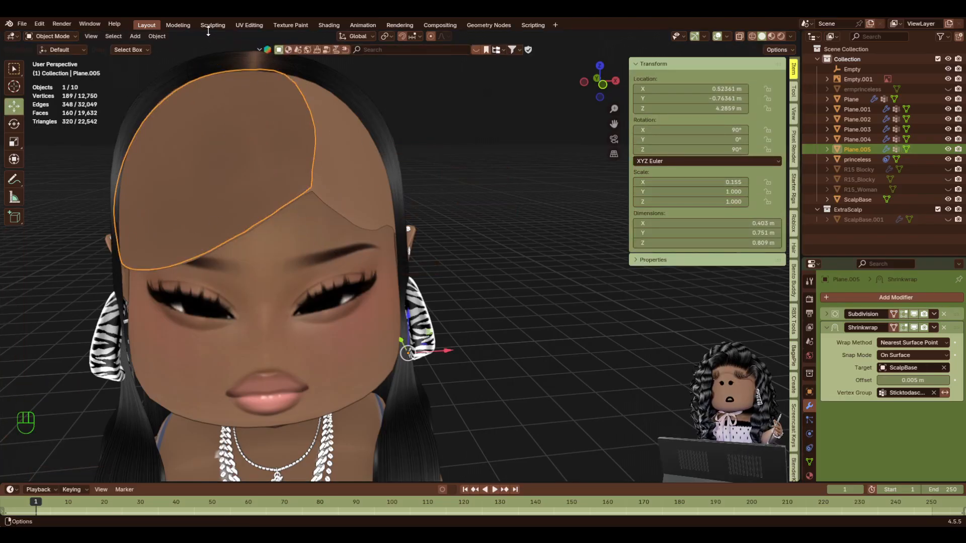
Unwrap the front strip in the UV Editing workspace and bring the avatar's face into view.
left_click(249, 25)
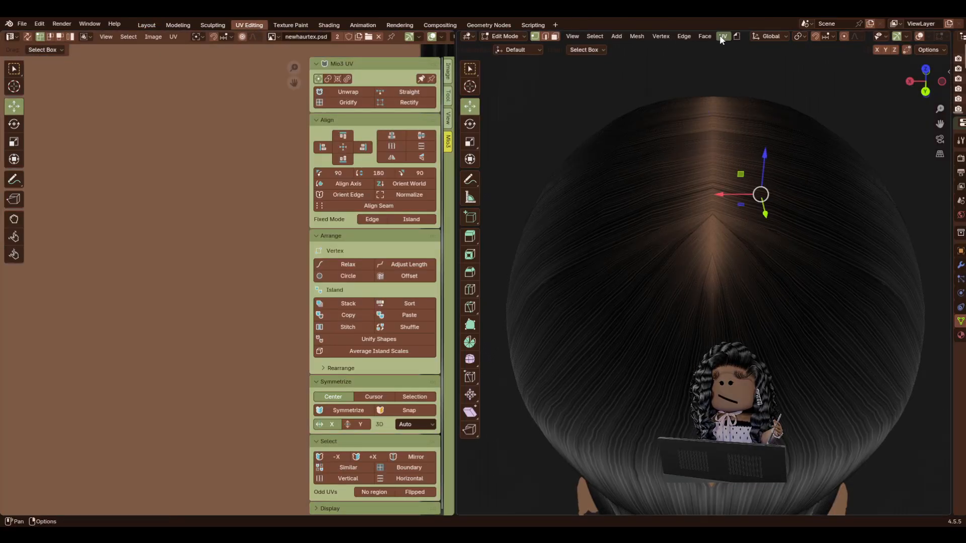
left_click(723, 37)
left_click(736, 49)
scroll(121, 273, "down", 5)
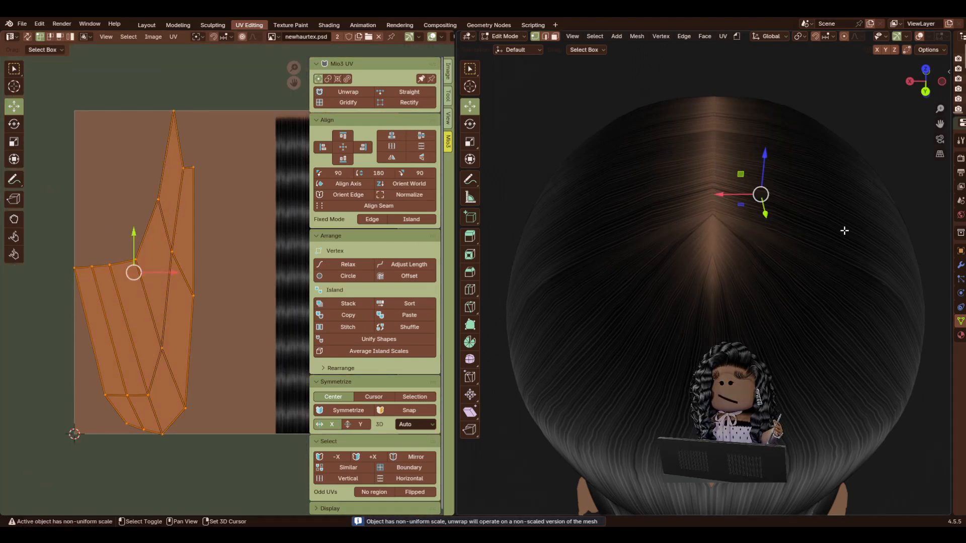
key("shift+grave")
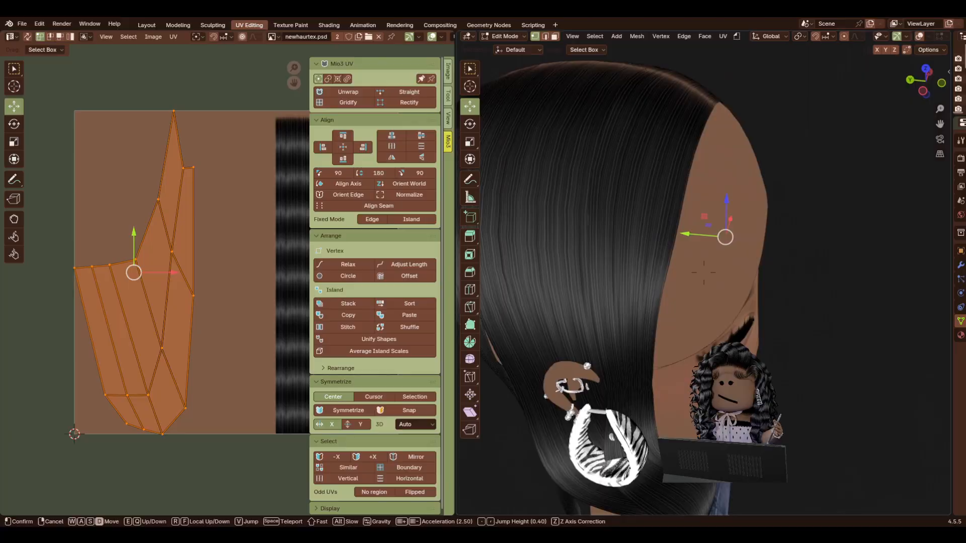
key("d")
key("w")
key("s")
left_click(519, 254)
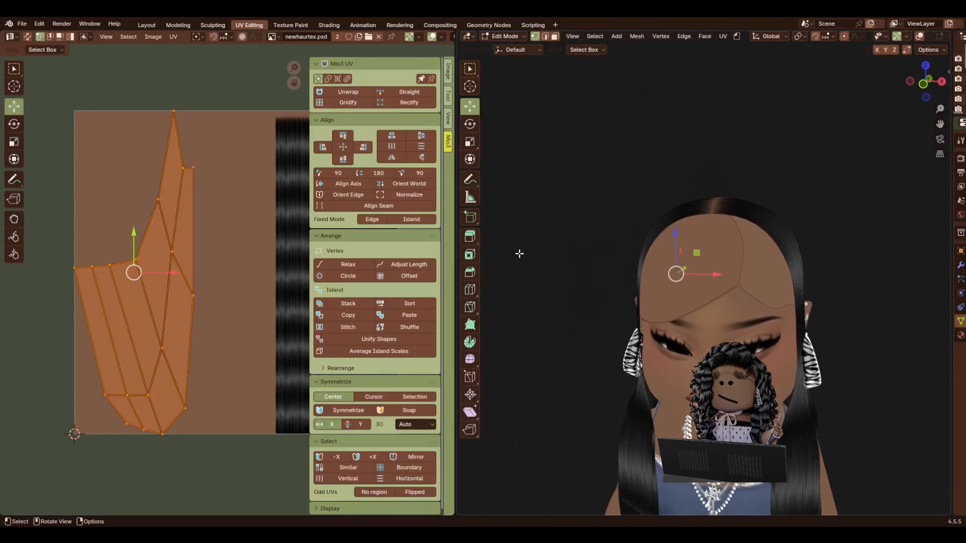
Rotate the strip's UV island so its strands follow the texture direction and straighten it with Gridify.
key("r")
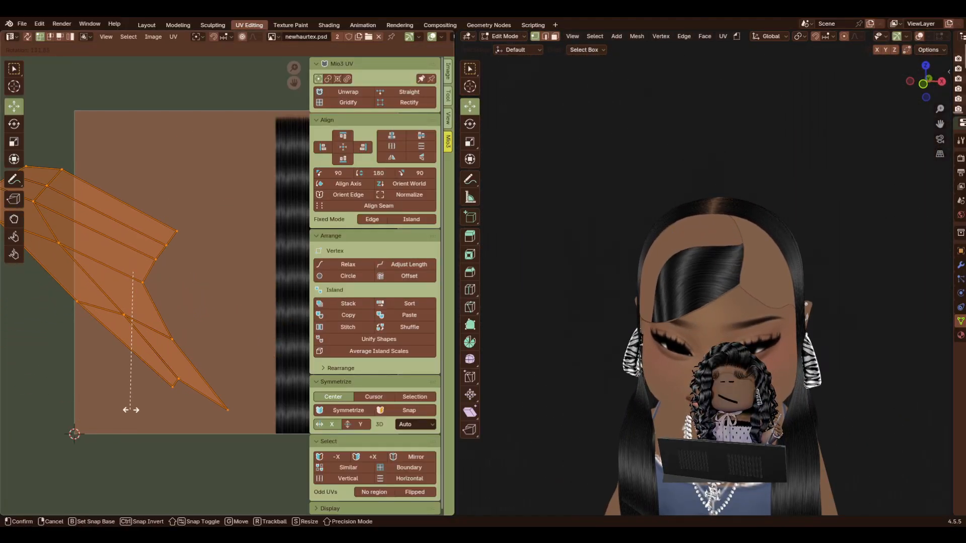
left_click(131, 410)
scroll(148, 363, "down", 2)
left_click(355, 104)
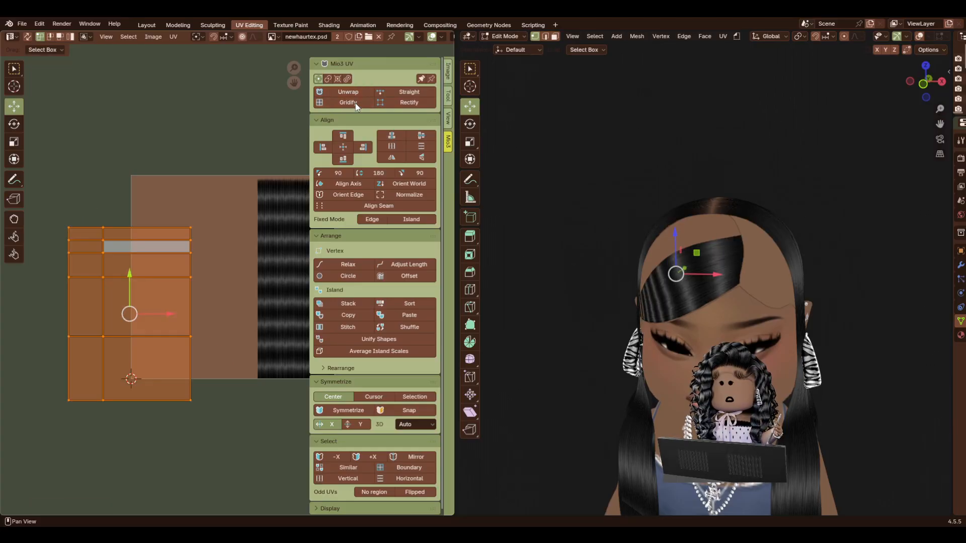
Move the gridded UV island onto the black hair texture and scale it down to fit the texture's upper half.
key("g")
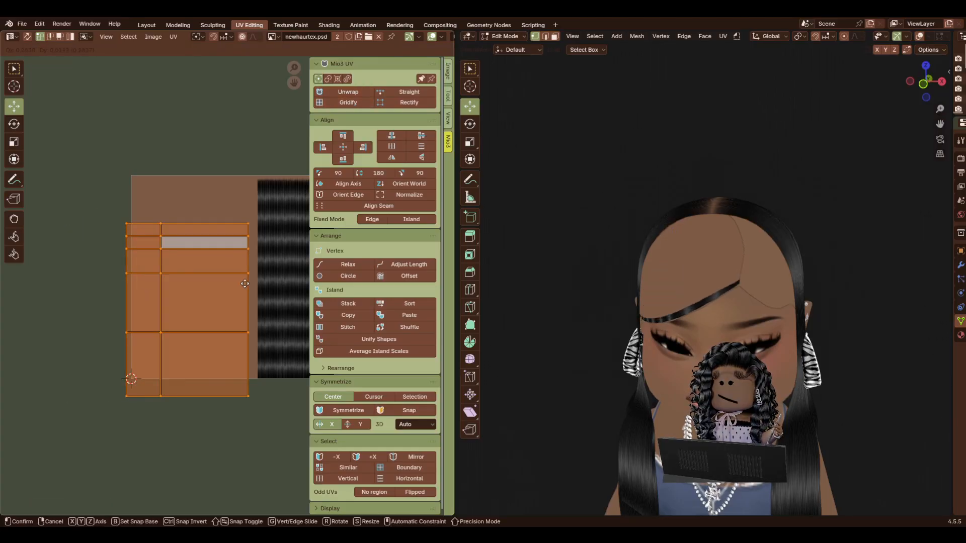
left_click(327, 263)
middle_click_drag(222, 266, 149, 265)
scroll(229, 286, "up", 1)
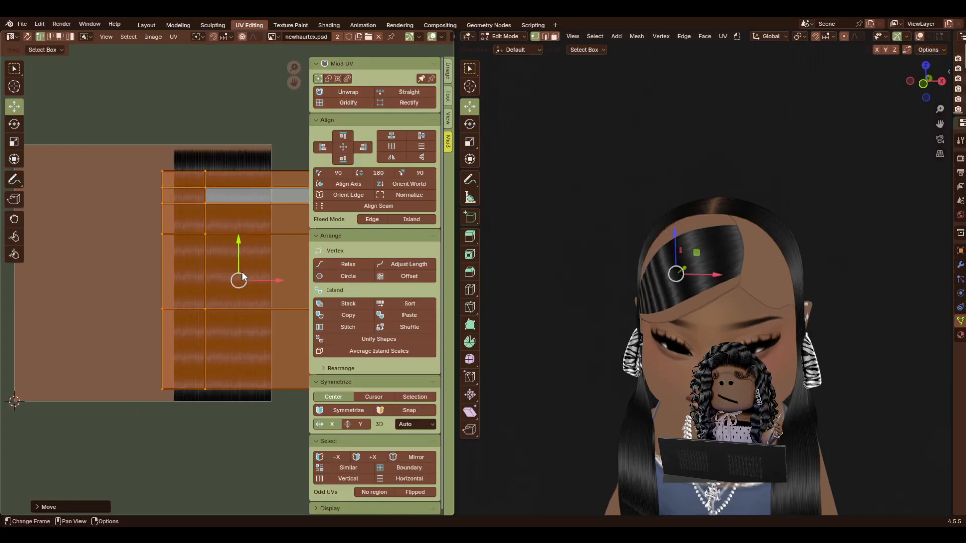
key("s")
left_click(258, 276)
key("g")
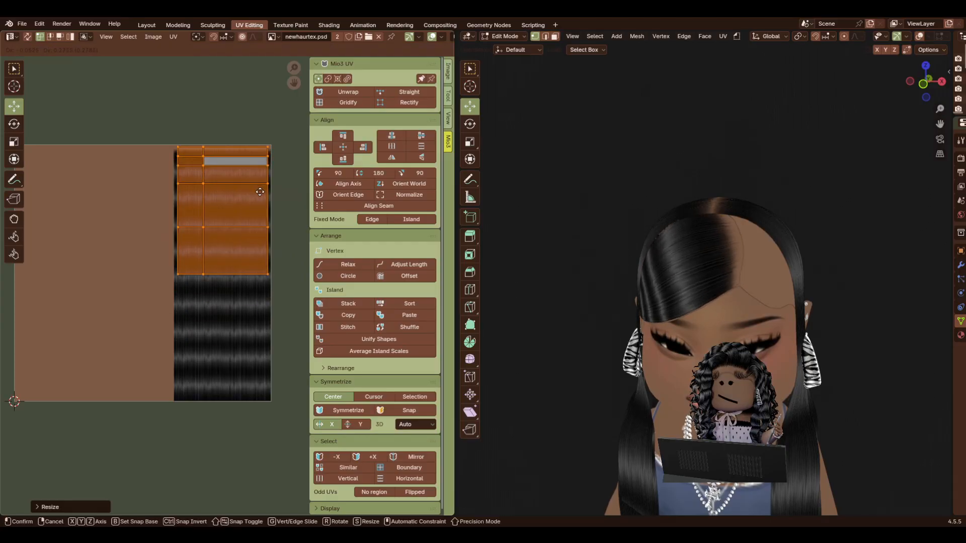
left_click(259, 189)
Squash the UV island vertically and move it up against the top of the hair texture.
scroll(247, 161, "up", 3)
scroll(244, 169, "down", 1)
middle_click_drag(240, 180, 221, 262)
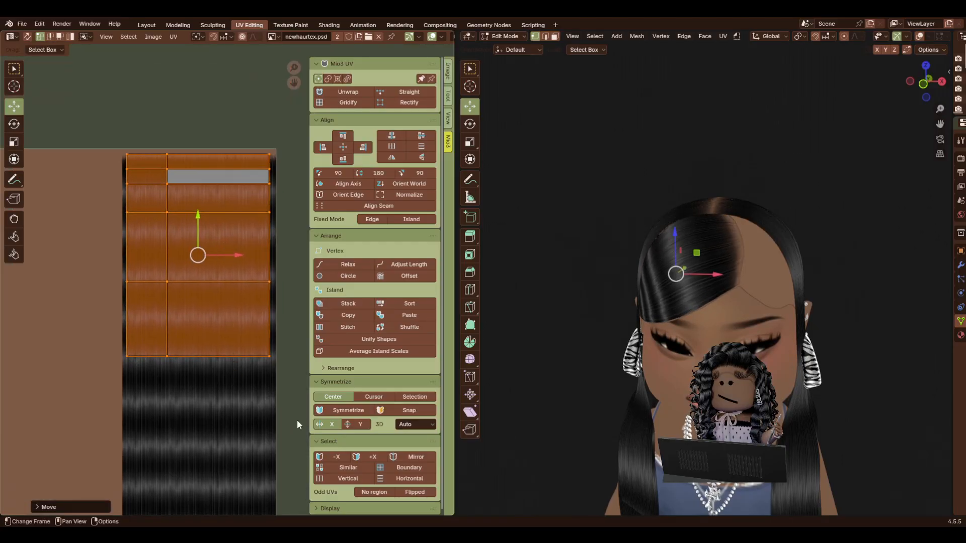
key("s")
key("y")
left_click(222, 325)
left_click_drag(197, 222, 195, 165)
middle_click_drag(206, 281, 198, 329)
Nudge the whole UV island slightly higher into the root fade while checking the hairline up close.
key("shift+grave")
key("w")
key("d")
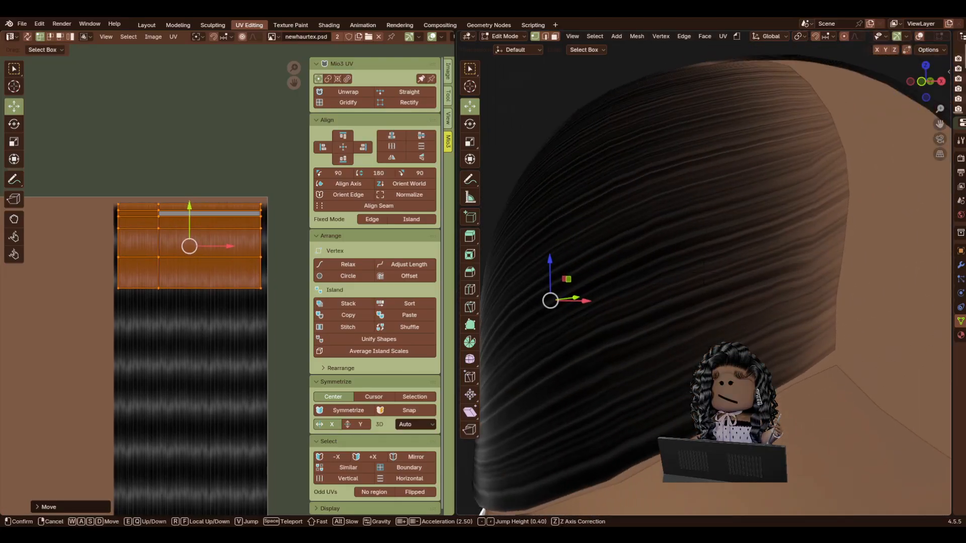
left_click(705, 279)
left_click_drag(188, 206, 187, 201)
Lower the inner horizontal UV rows so the root fade covers less of the strip.
left_click(118, 203)
scroll(190, 256, "up", 2)
middle_click_drag(168, 240, 180, 301)
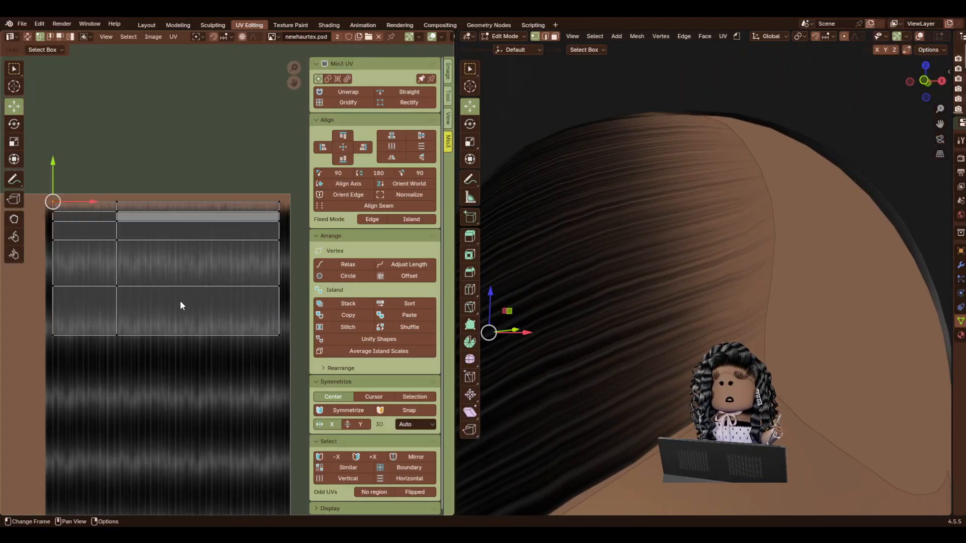
left_click(143, 209)
left_click_drag(166, 179, 166, 272)
left_click(147, 239, "alt")
left_click(146, 342)
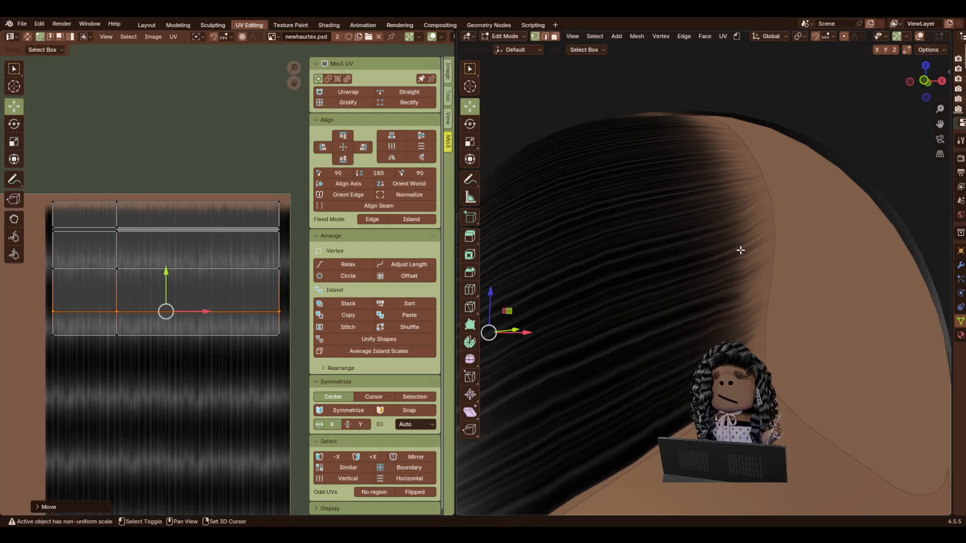
Move the three lowest UV rows down together to extend the island along the hair texture.
key("shift+grave")
key("s")
left_click(705, 274)
left_click_drag(299, 366, 49, 255)
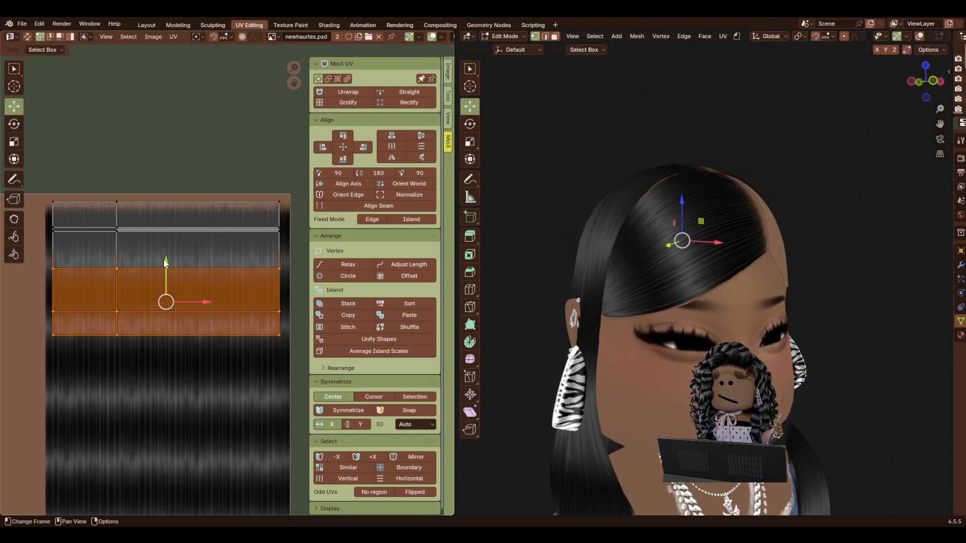
left_click_drag(166, 268, 168, 288)
Lower the closely spaced pair of UV rows beneath the island's top edge.
left_click(186, 375)
left_click_drag(290, 256, 48, 222)
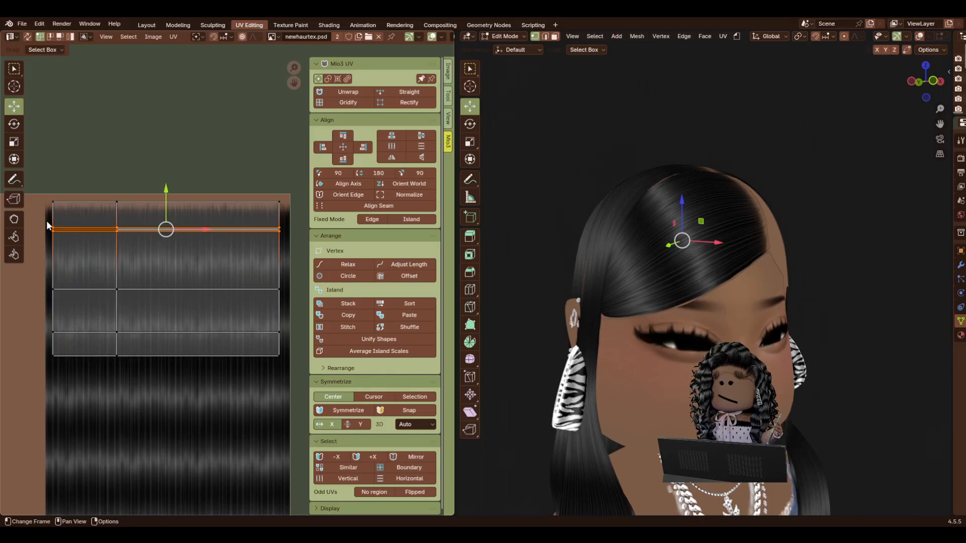
left_click_drag(167, 202, 166, 220)
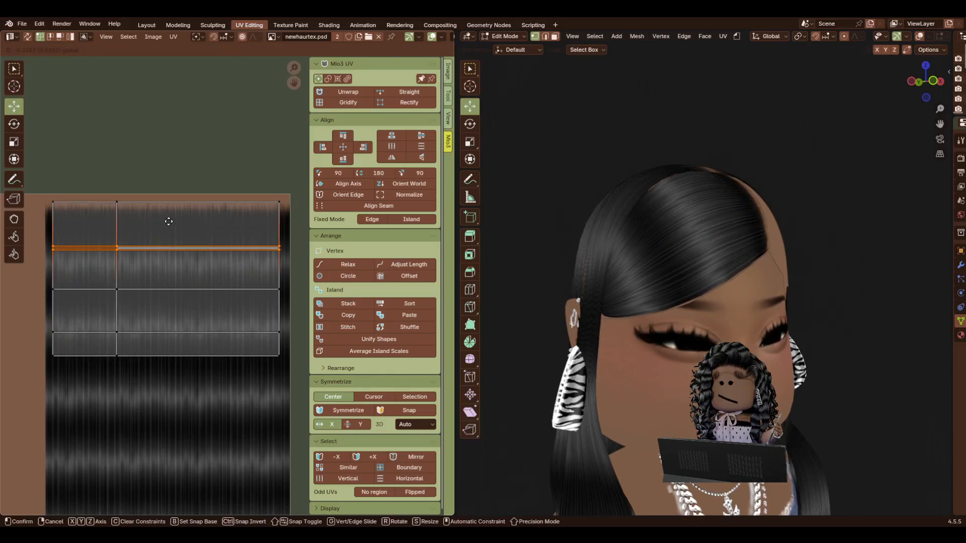
left_click_drag(169, 222, 168, 219)
Widen the whole UV island horizontally to nearly the full hair texture width and adjust its sideways position.
left_click(195, 440)
left_click_drag(927, 83, 901, 83)
key("shift+grave")
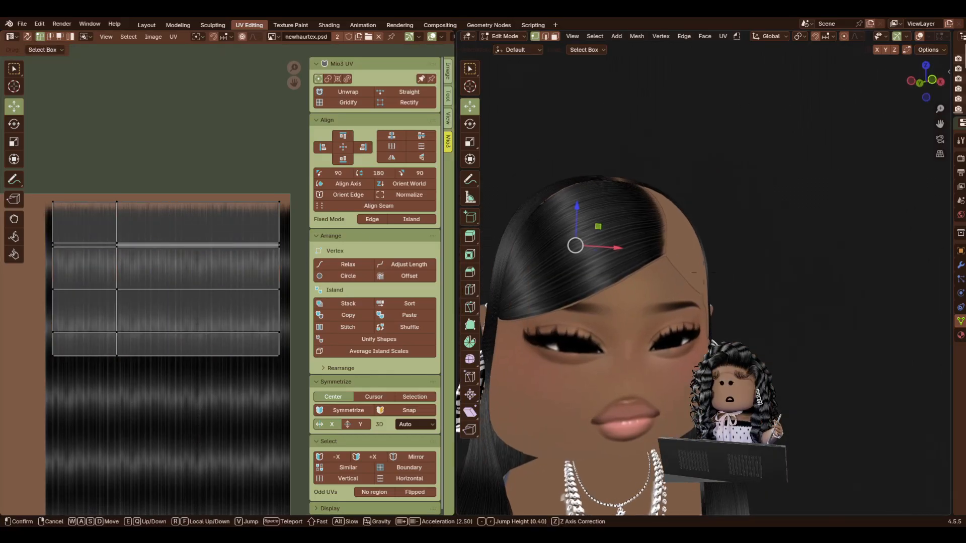
key("w")
key("s")
key("w")
left_click(704, 272)
key("a")
key("s")
key("x")
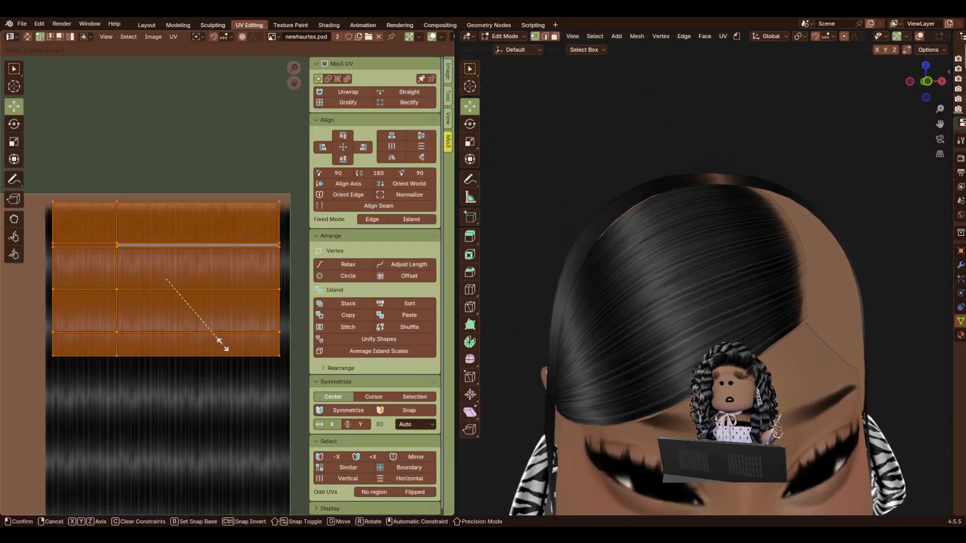
left_click(231, 318)
left_click_drag(203, 279, 206, 283)
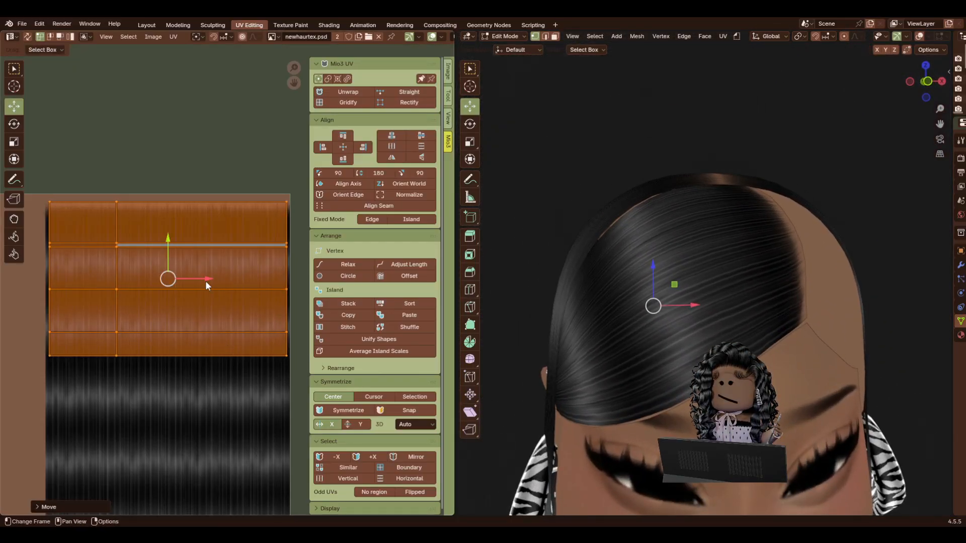
Lower the middle UV row and the close pair above it, and scale that pair apart vertically.
left_click(181, 456)
left_click_drag(309, 302, 336, 296)
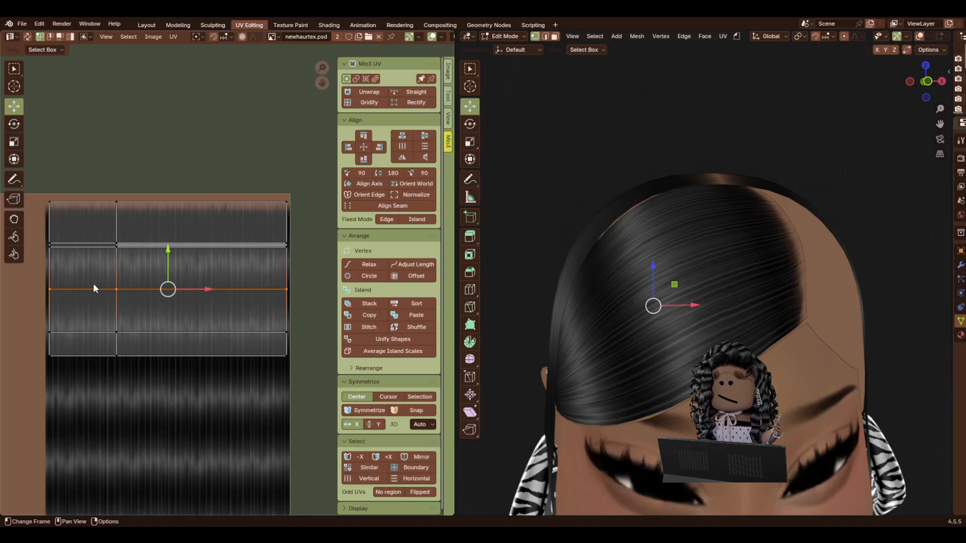
left_click_drag(170, 263, 173, 266)
left_click_drag(316, 262, 169, 233)
key("s")
key("y")
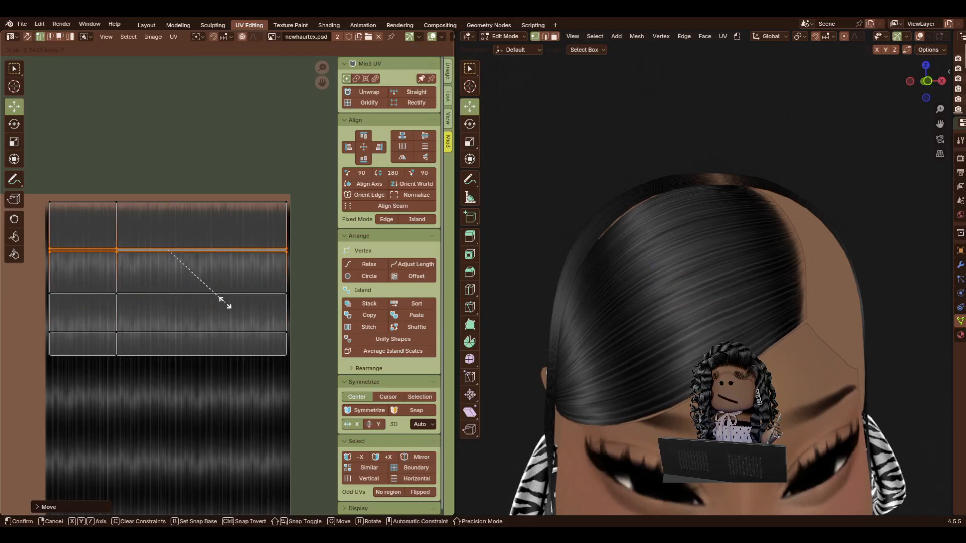
left_click(330, 484)
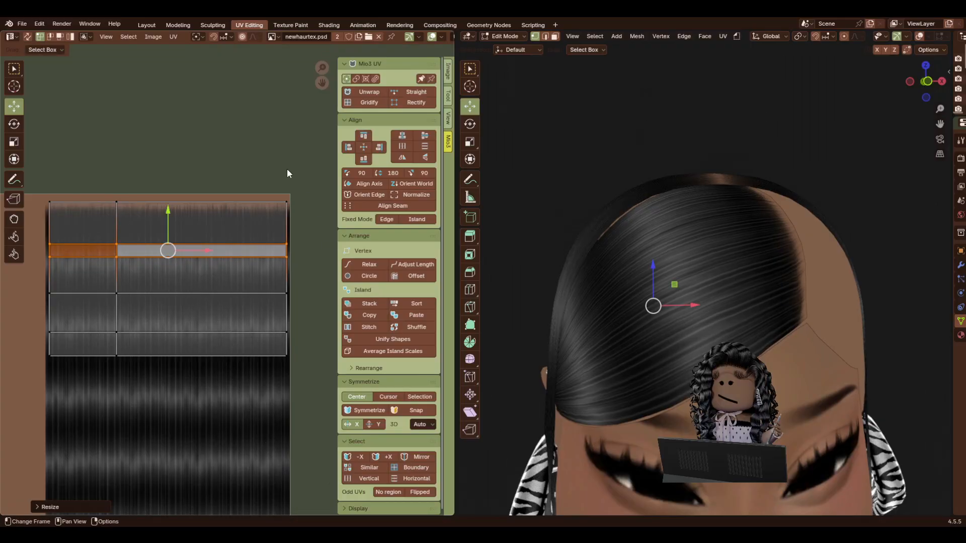
Move the vertical UV edge loop toward the island's middle and inspect the hair texture on the avatar.
left_click(115, 233, "alt")
left_click_drag(145, 281, 191, 286)
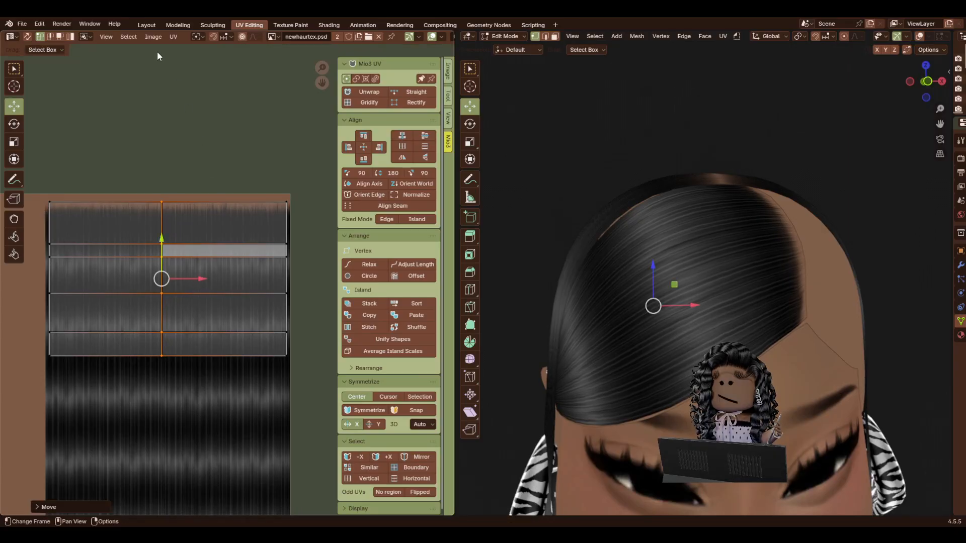
key("shift+grave")
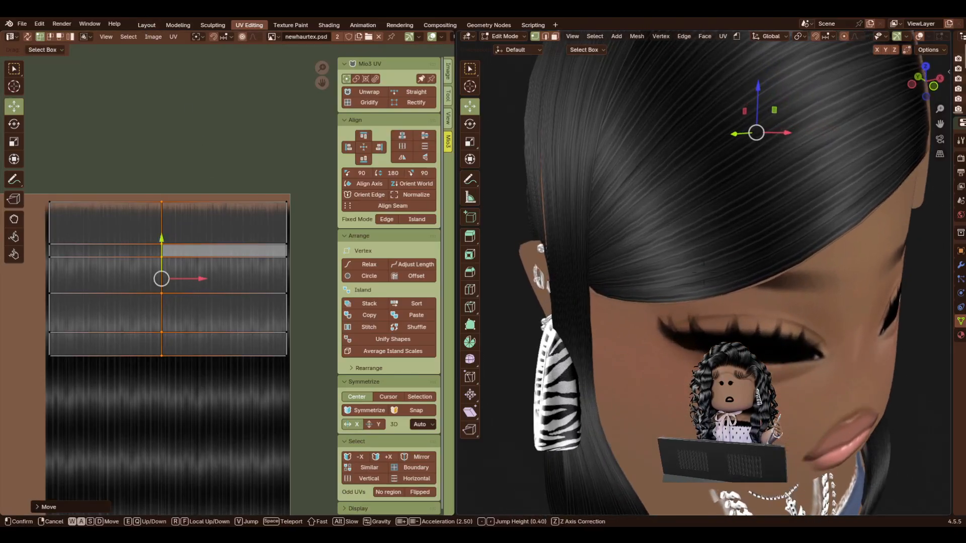
key("s")
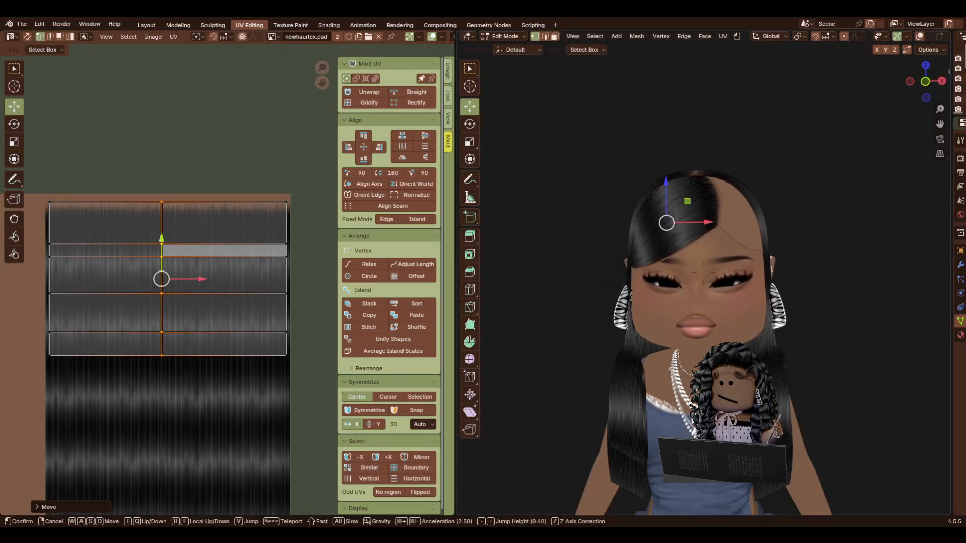
left_click(725, 265)
Examine the retextured front swoop and straight hair on the avatar from the front, both close up and farther away.
left_click(143, 25)
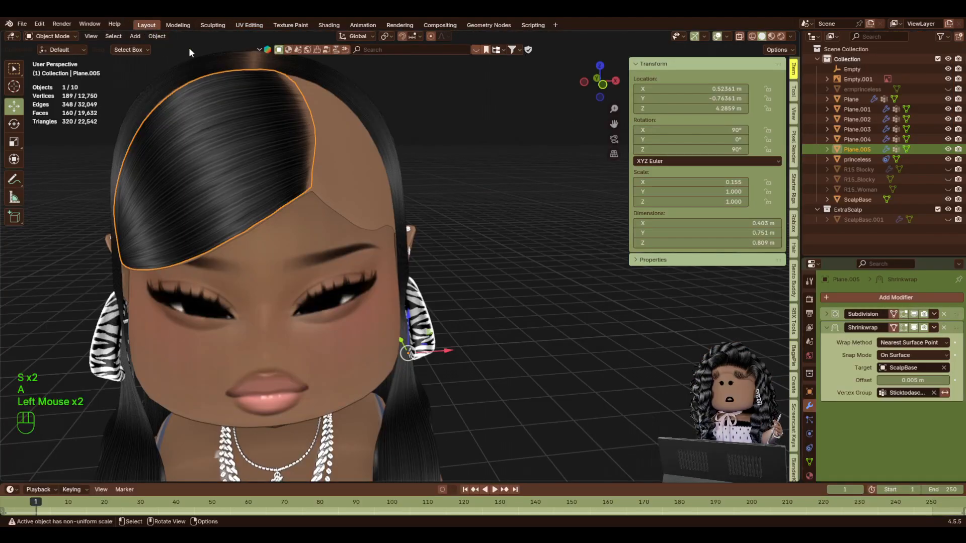
key("shift+f")
key("s")
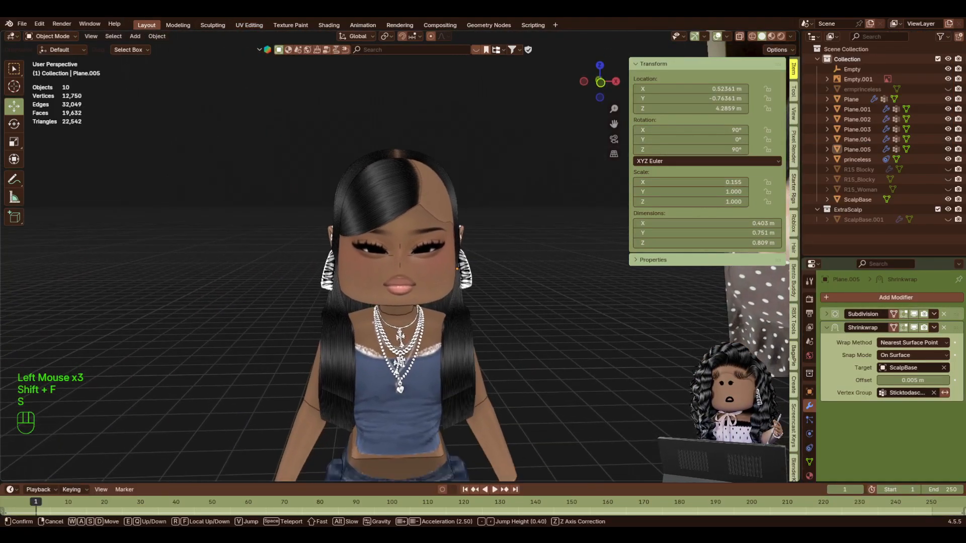
key("d")
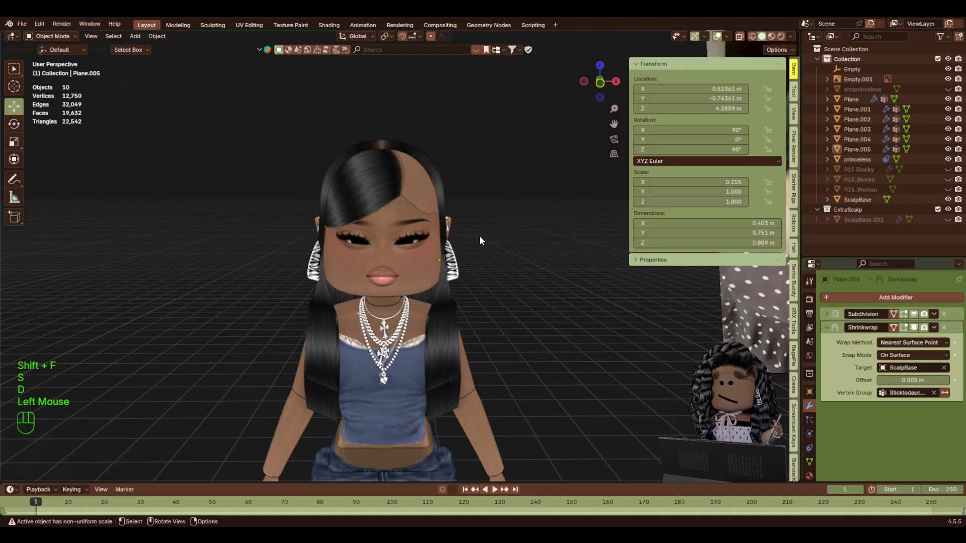
key("shift+f")
key("w")
key("a")
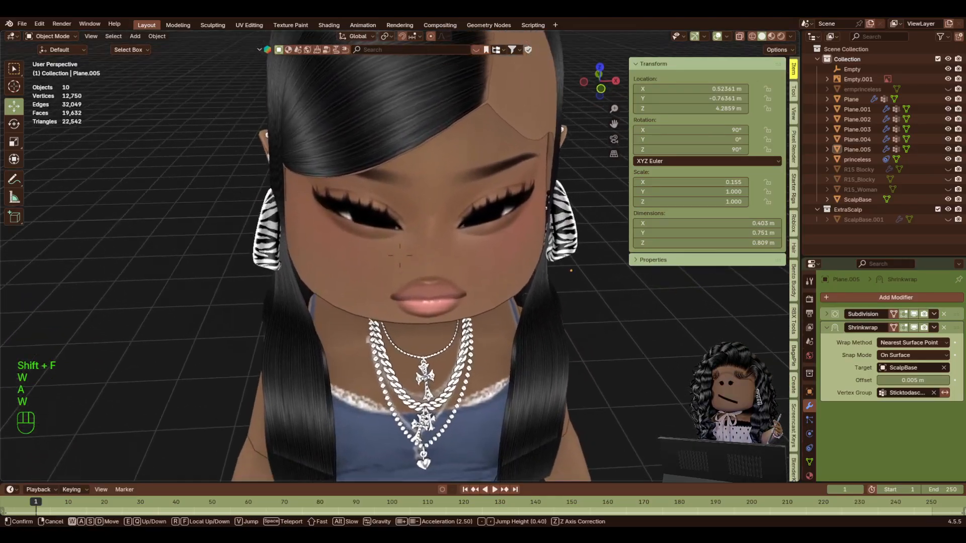
key("w")
key("w")
key("s")
key("d")
key("s")
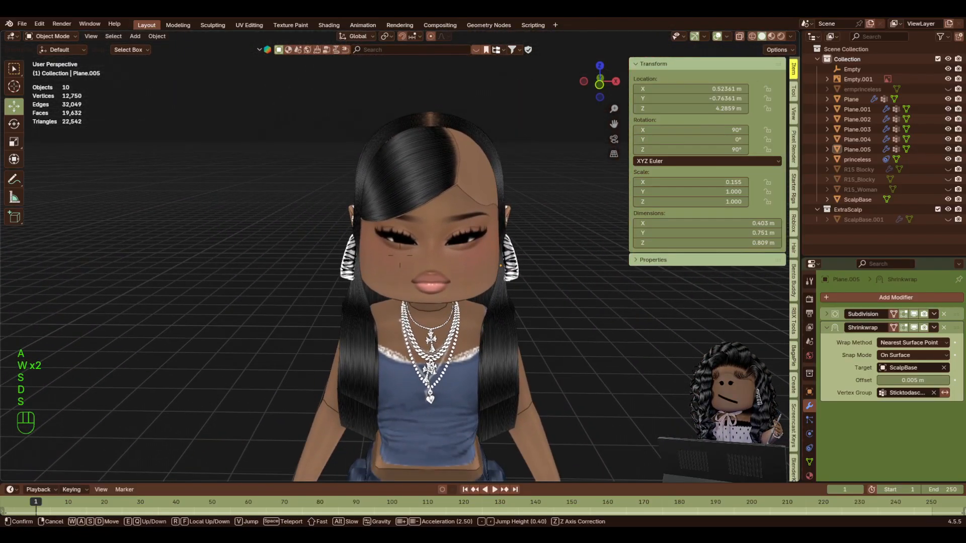
key("w")
key("w")
key("s")
key("d")
Compare the avatar's front swoop with the swoop in the reference photo.
key("shift+w")
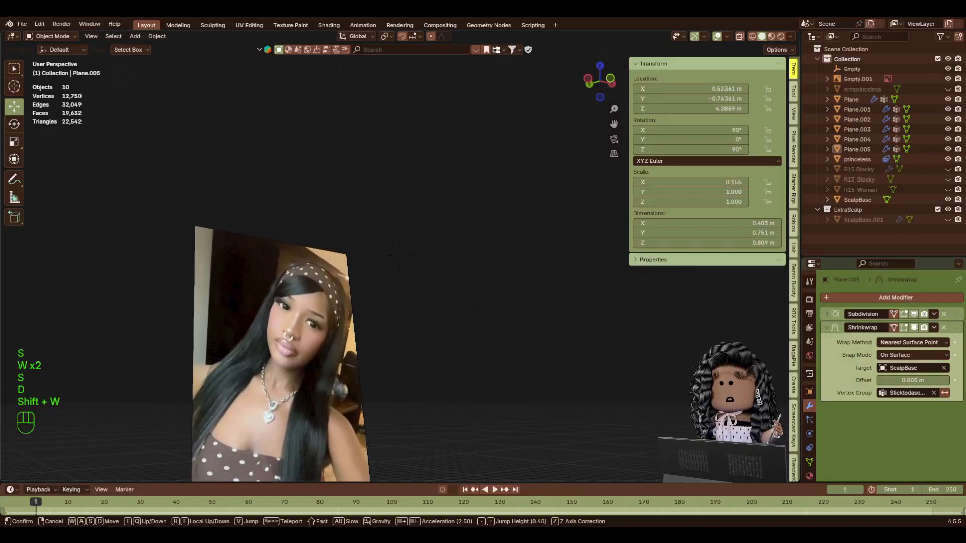
key("shift+w")
key("d")
key("w")
key("shift")
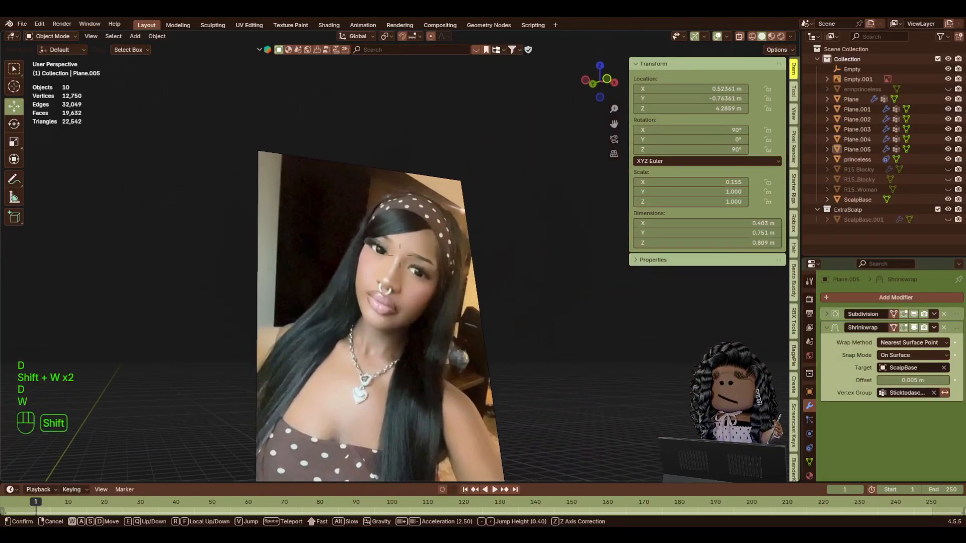
key("d")
key("w")
key("s")
key("s")
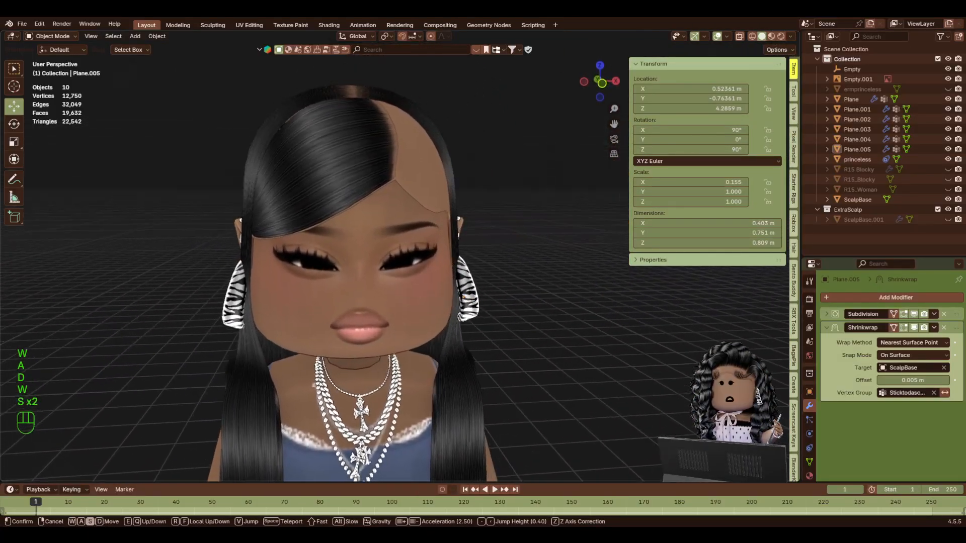
key("d")
key("w")
left_click(502, 258)
Raise the inner horizontal UV rows of the front strip's island one by one on the hair texture.
left_click(250, 24)
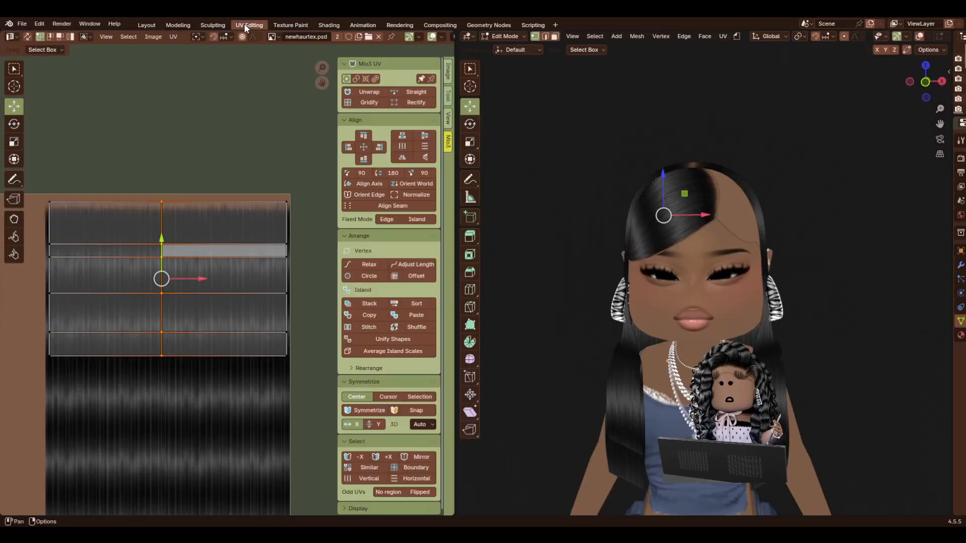
left_click_drag(249, 304, 53, 243)
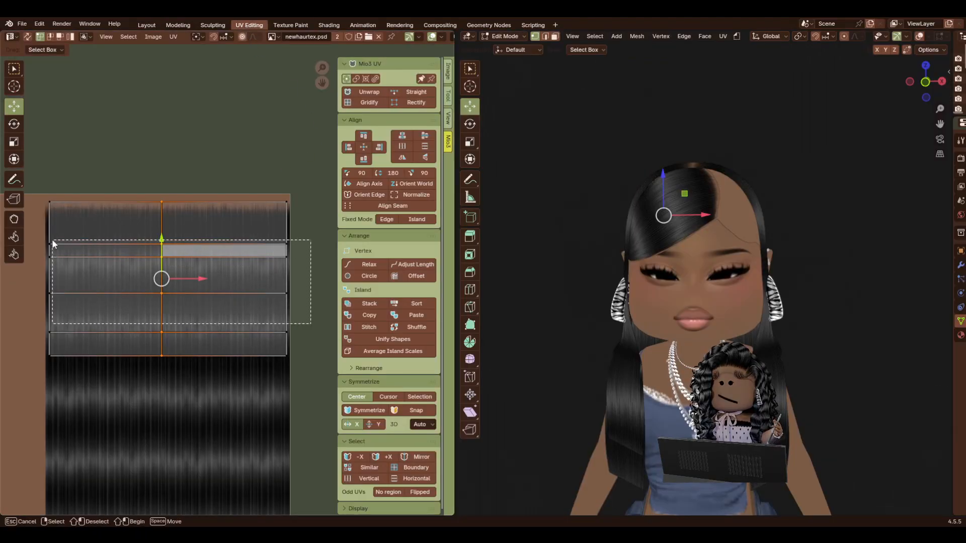
left_click_drag(170, 271, 172, 271)
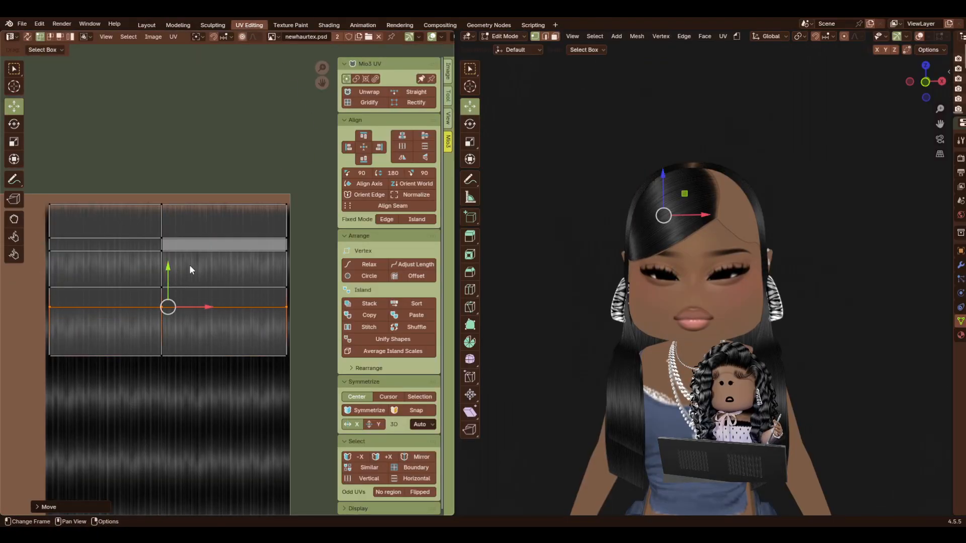
left_click_drag(20, 273, 20, 273)
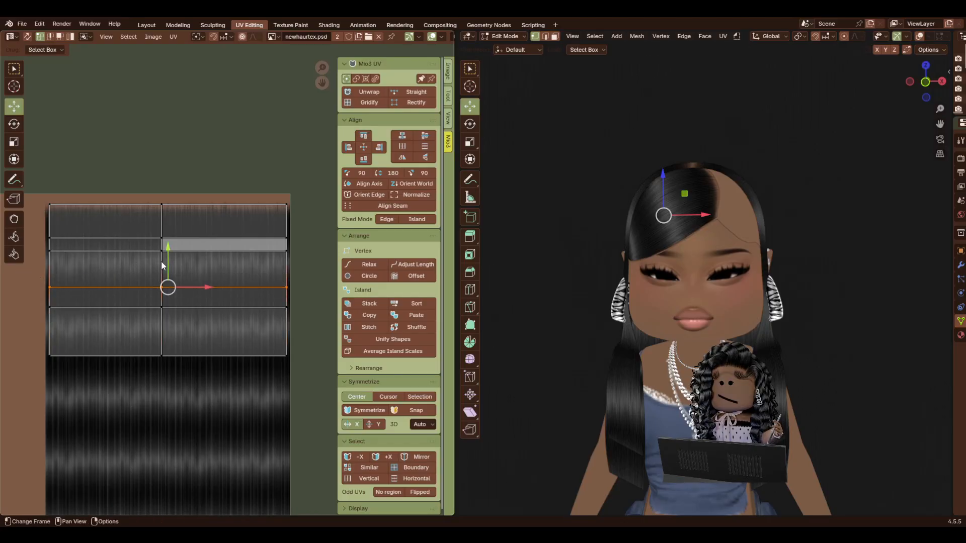
left_click_drag(168, 271, 171, 252)
Inspect the swoop from an angled side view and open the front strip's mesh for editing above the brow.
left_click(148, 25)
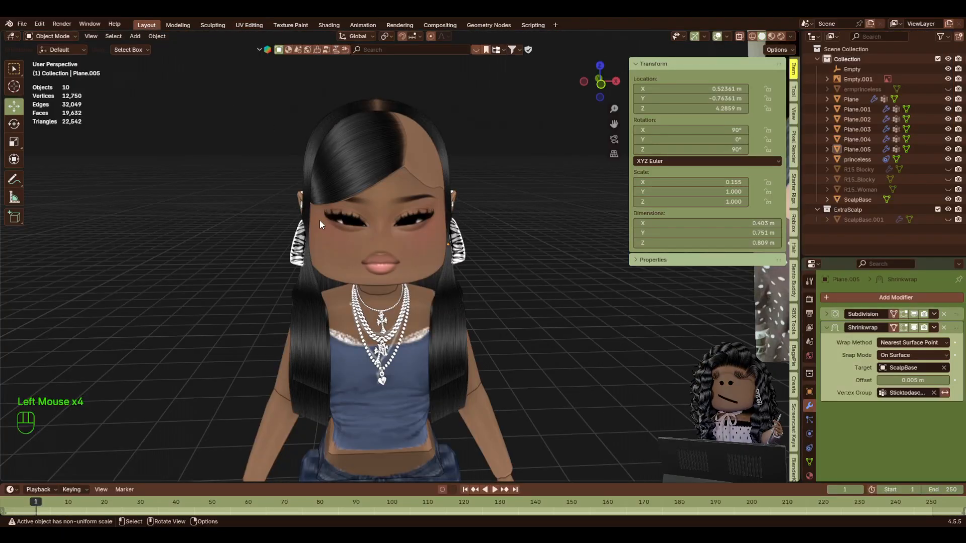
key("shift+f")
key("w")
key("a")
key("w")
key("a")
key("w")
key("a")
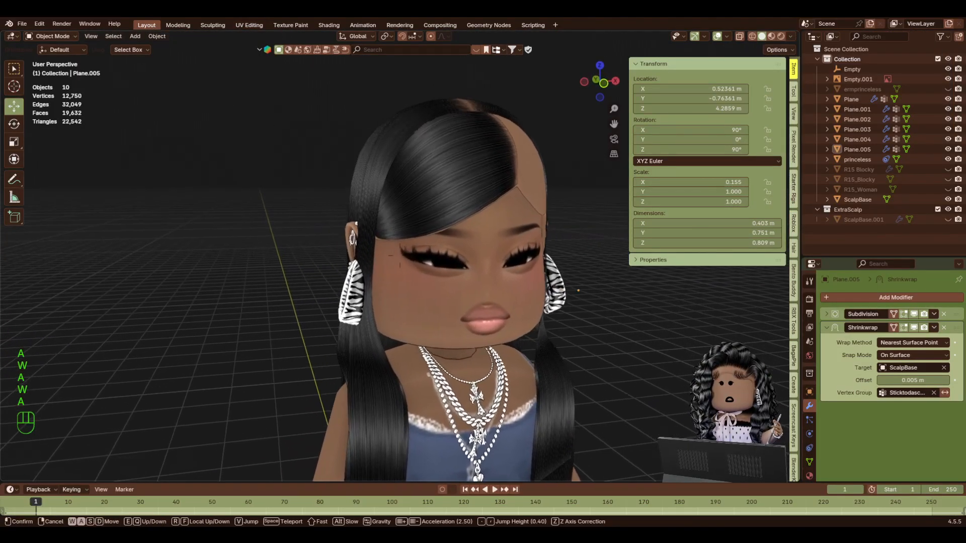
key("w")
key("w")
key("w")
key("w")
left_click(285, 168)
left_click(285, 168)
key("Tab")
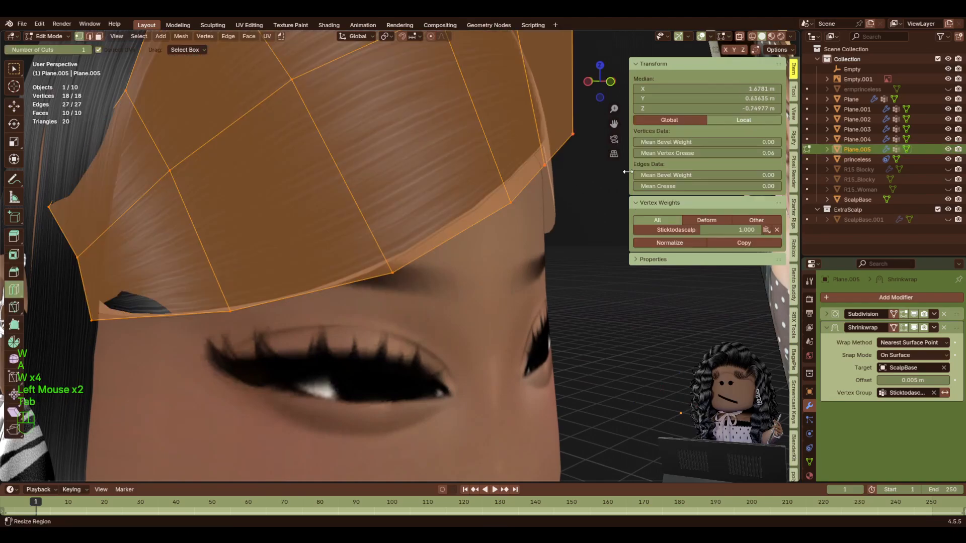
Undo the stray edit and slightly lower the swoop's bottom-edge vertex above the inner eyebrow.
left_click(391, 246)
key("ctrl+z")
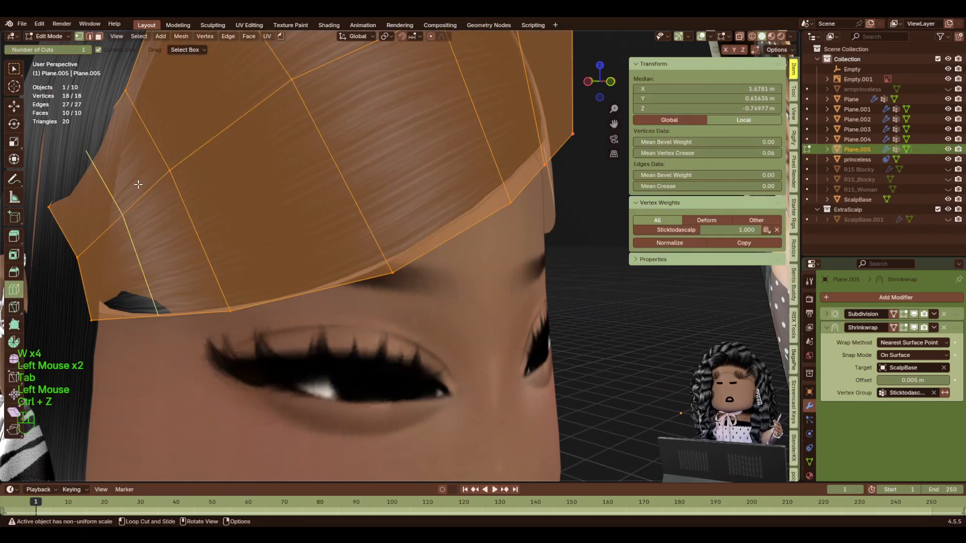
left_click(391, 272)
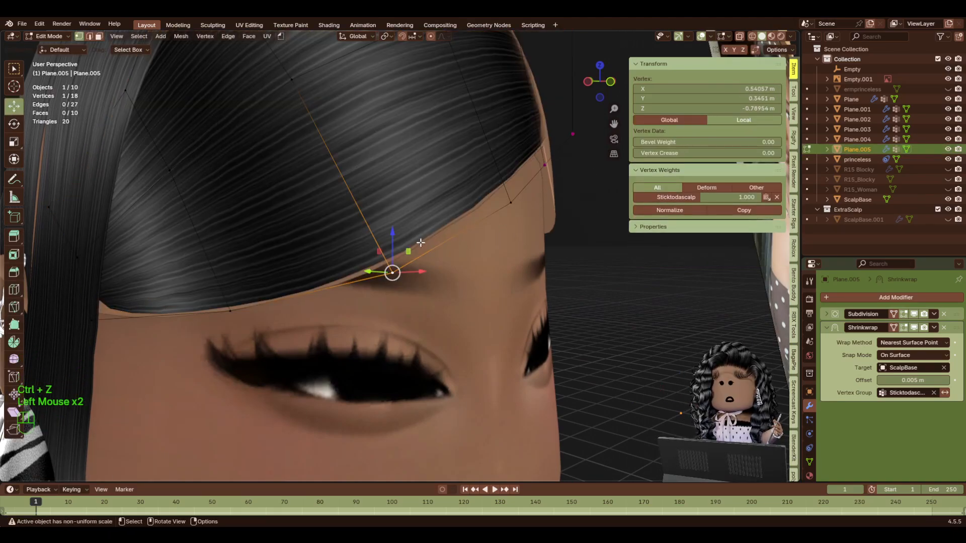
left_click_drag(393, 253, 315, 274)
Nudge the swoop's lower corner vertex beside the temple slightly along the depth axis.
key("shift+f")
key("a")
key("a")
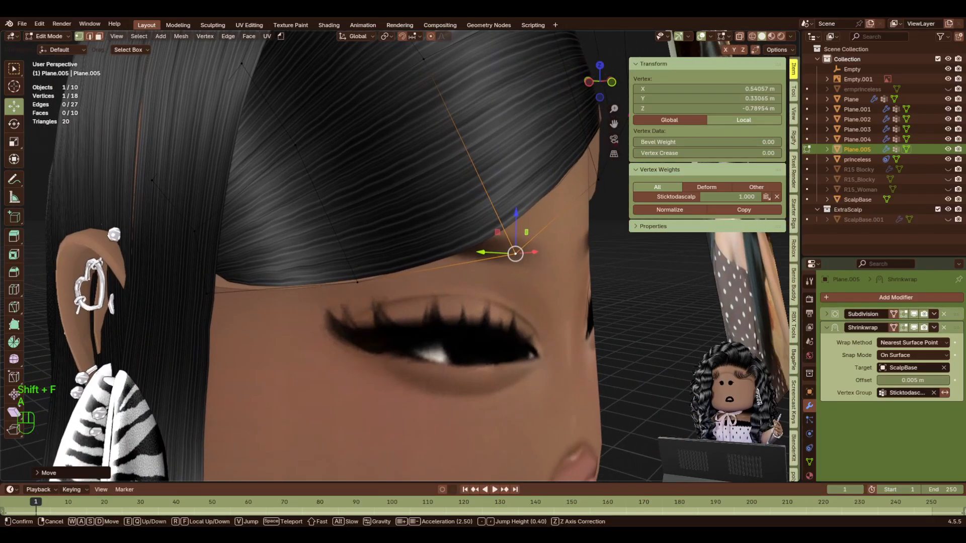
left_click(401, 253)
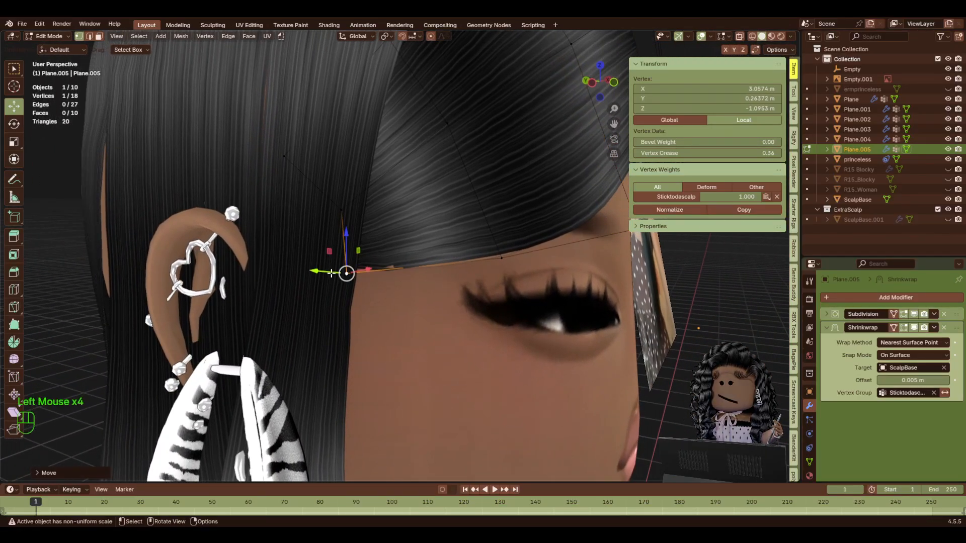
left_click_drag(331, 273, 327, 272)
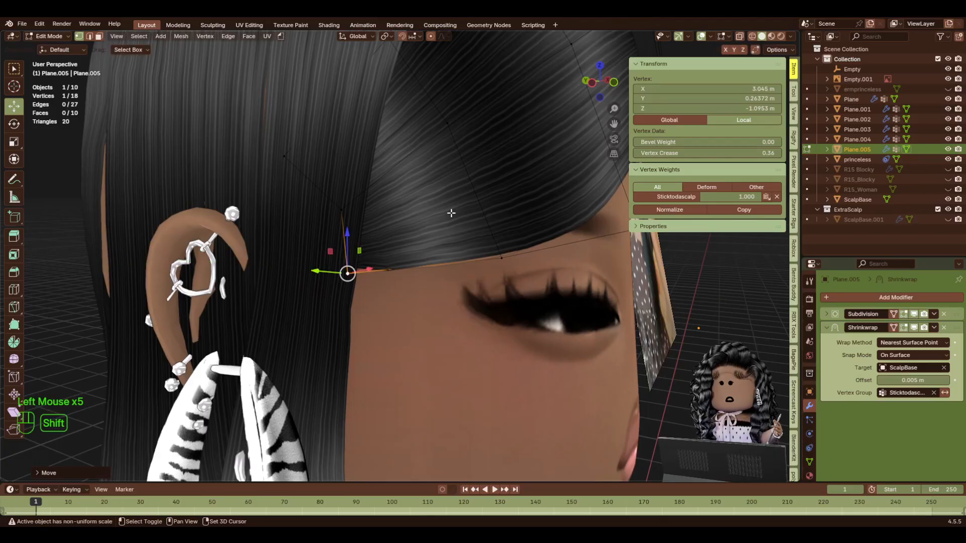
Lower the swoop's bottom-edge vertex next to the parting corner to reshape the hairline.
key("shift+f")
key("d")
key("s")
key("d")
key("w")
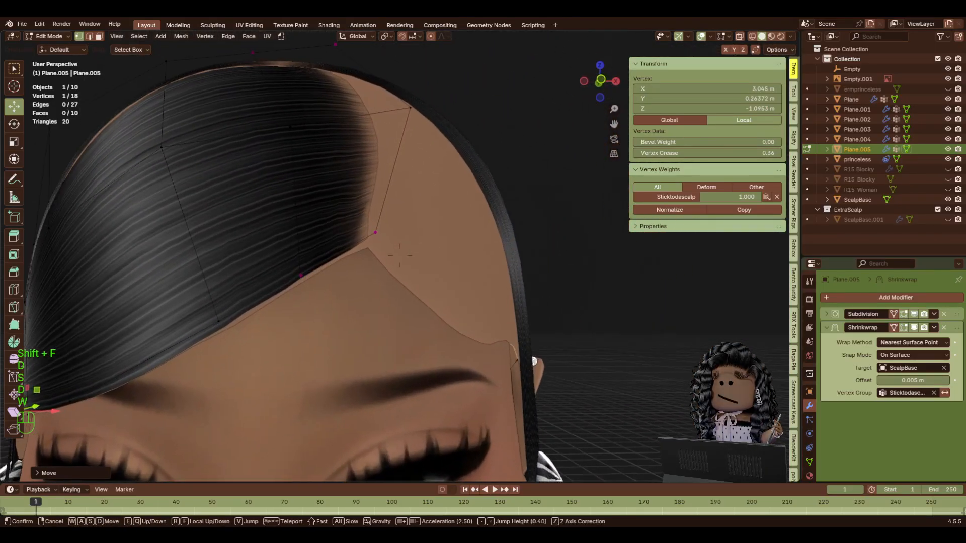
key("w")
left_click(342, 256)
left_click(373, 262)
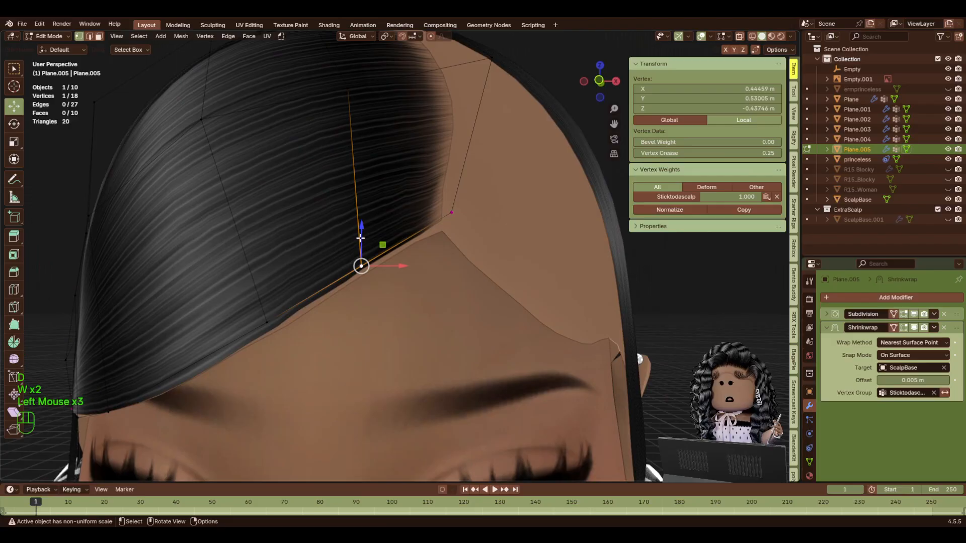
left_click_drag(360, 238, 364, 250)
Lower the neighbouring bottom-edge vertex, shift it toward the parting, adjust the parting corner, and leave mesh editing.
left_click(262, 300)
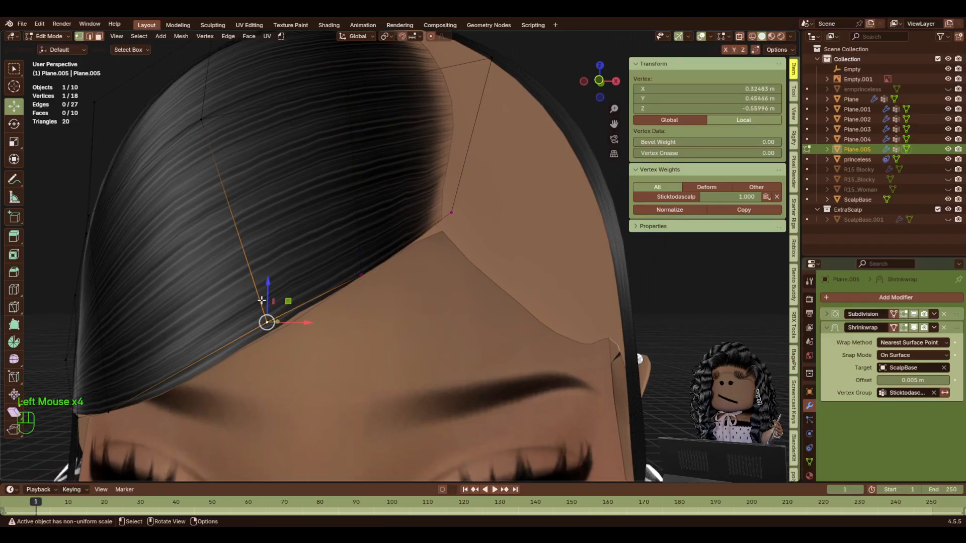
left_click_drag(265, 292, 269, 295)
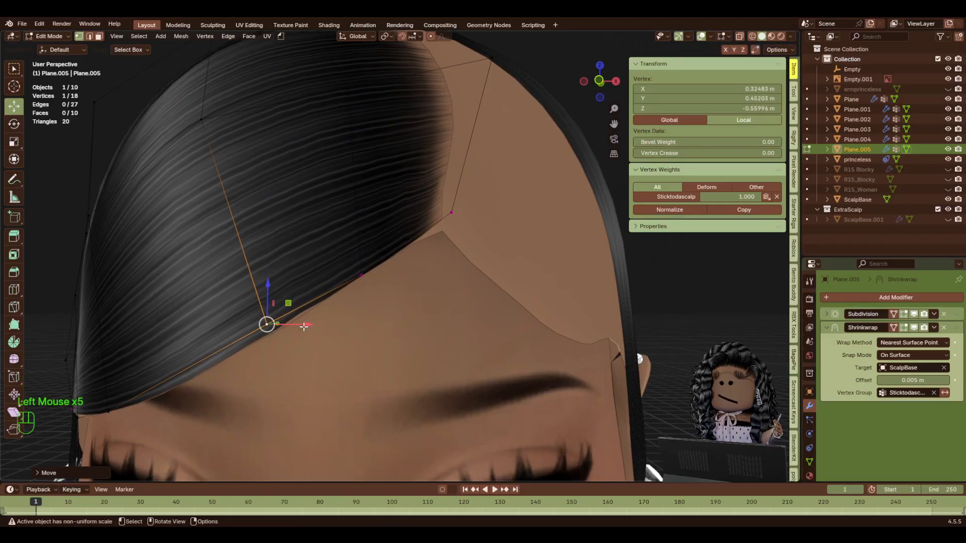
left_click_drag(304, 324, 317, 327)
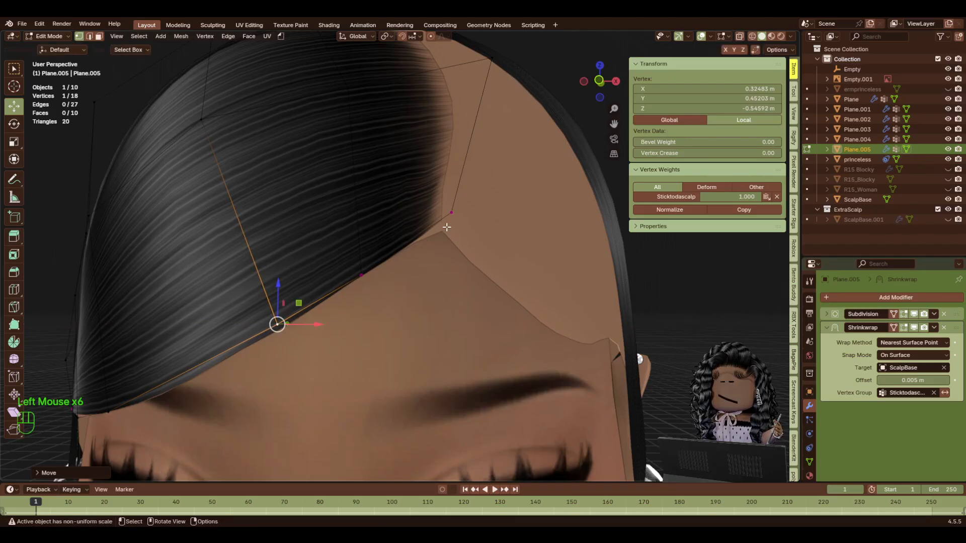
left_click_drag(453, 184, 455, 289)
key("Tab")
left_click(677, 370)
Examine the reshaped swoop on the full avatar from the front at a distance.
key("shift+f")
key("s")
key("s")
key("s")
key("s")
key("s")
key("s")
key("s")
key("s")
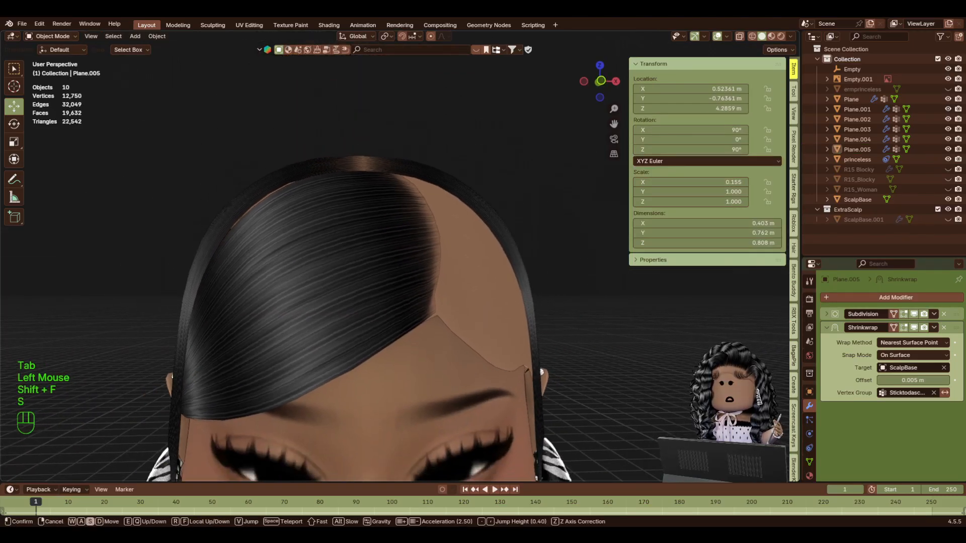
key("s")
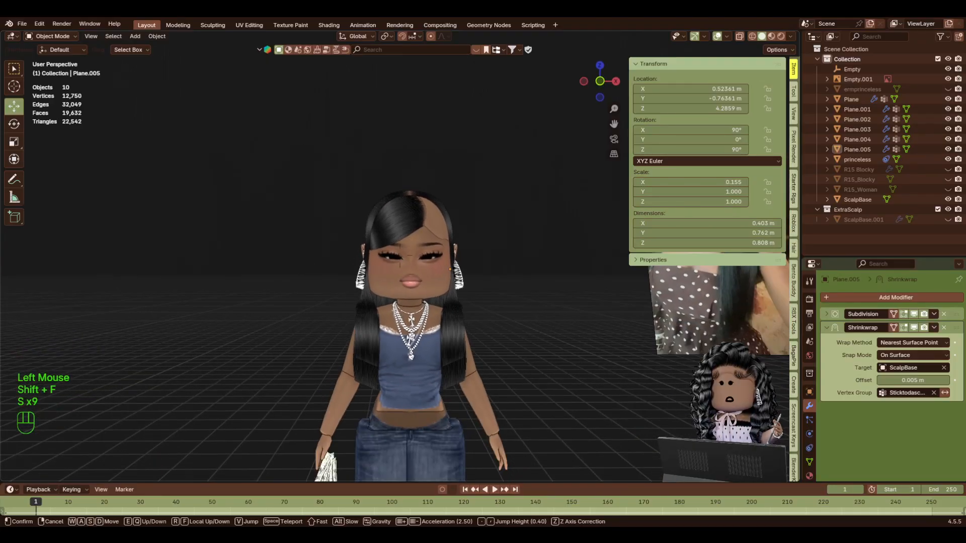
key("shift+w")
left_click(474, 249)
Examine the swoop's parting edge and the crown up close, and check the whole head again.
key("shift+f")
key("w")
key("w")
key("w")
key("w")
key("w")
key("w")
key("w")
key("w")
key("w")
key("w")
key("w")
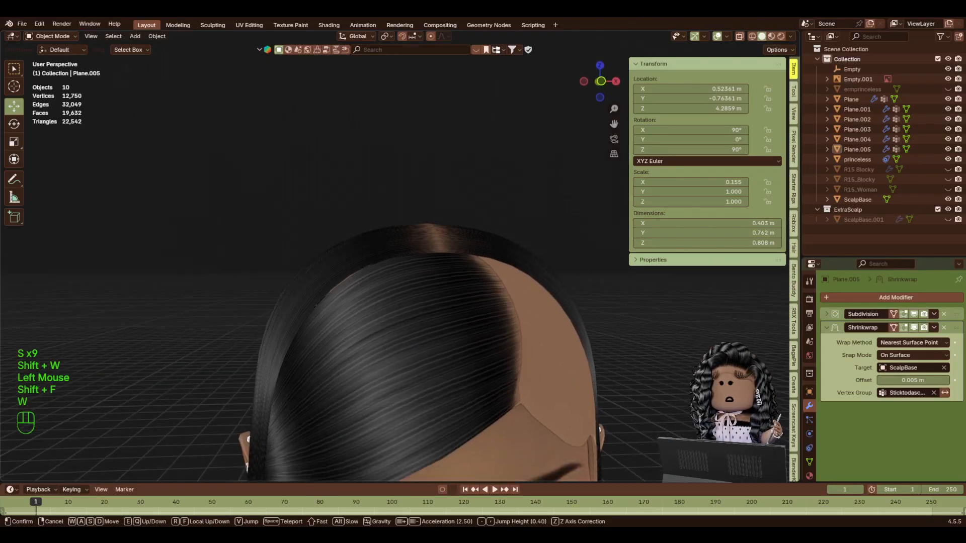
key("s")
key("s")
key("s")
key("s")
key("s")
key("s")
key("s")
key("s")
left_click(537, 252)
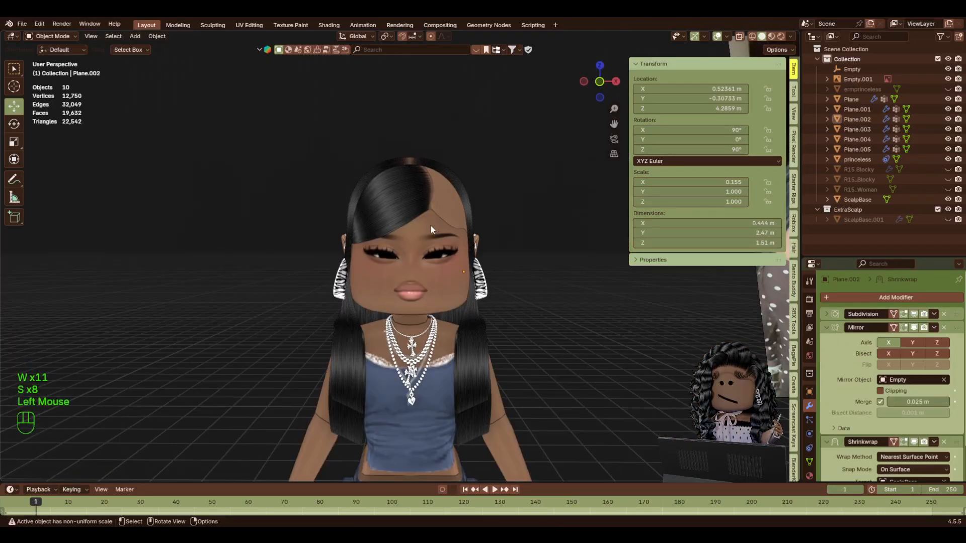
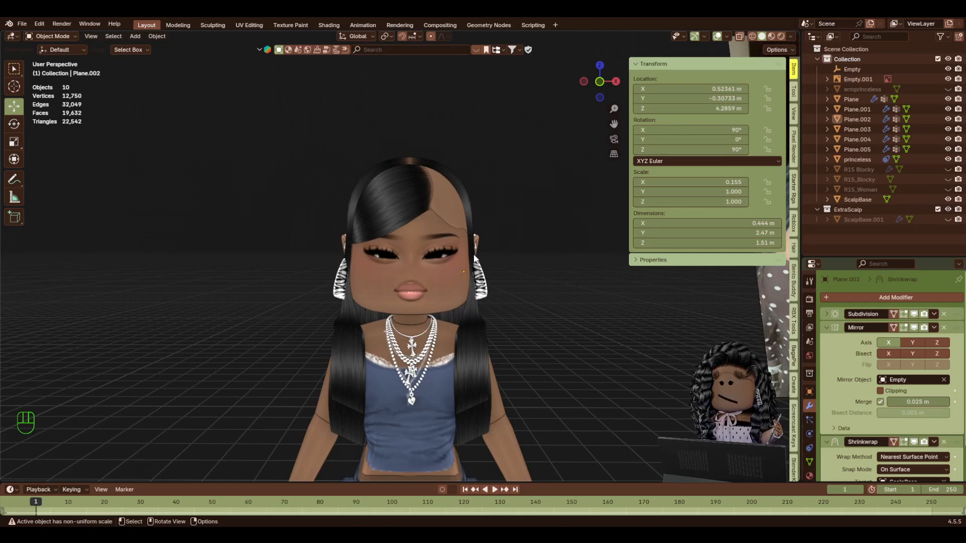
Compare the avatar's hairline with the swoop and headband in the reference photo.
left_click(517, 293)
key("shift+f")
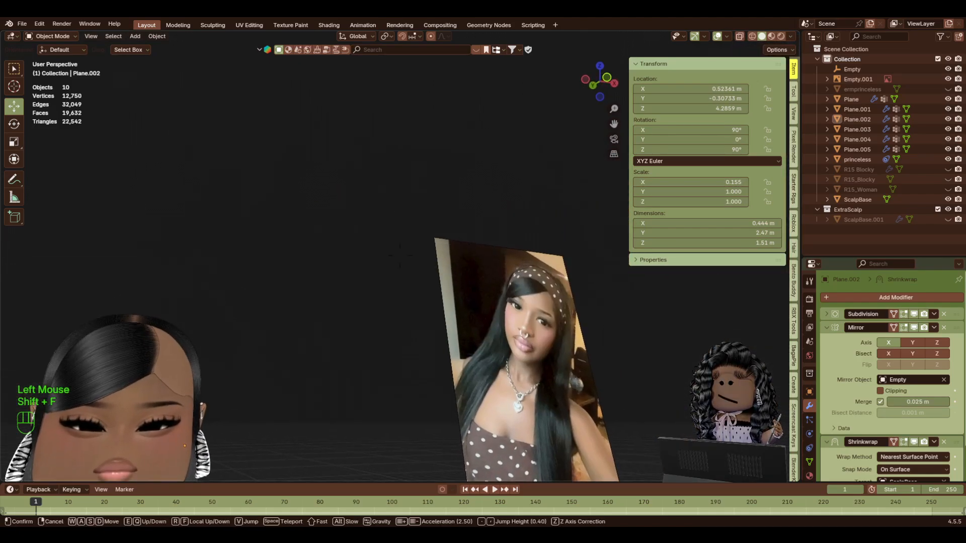
key("w")
key("shift+s")
key("shift+w")
key("s")
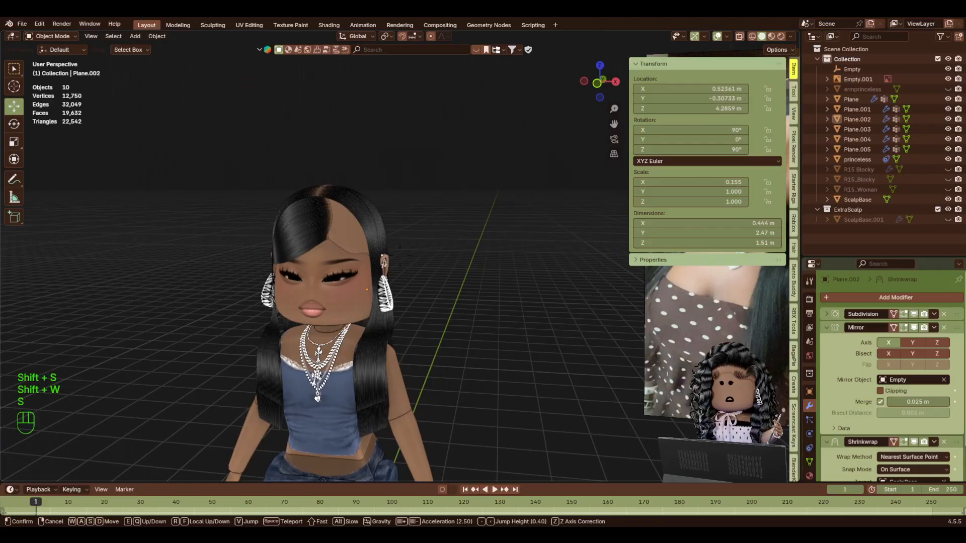
key("shift+w")
key("shift+a")
key("w")
key("d")
key("shift+s")
key("w")
key("shift+d")
key("d")
key("w")
key("a")
key("w")
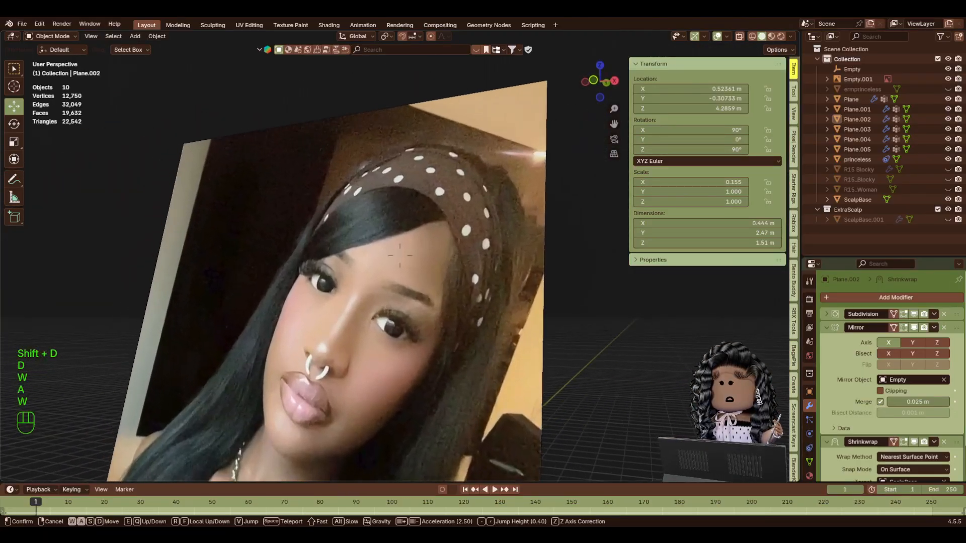
Examine the avatar's side profile beside the reference photo, focusing on the headband and swoop.
key("w")
key("s")
key("shift+s")
key("shift+d")
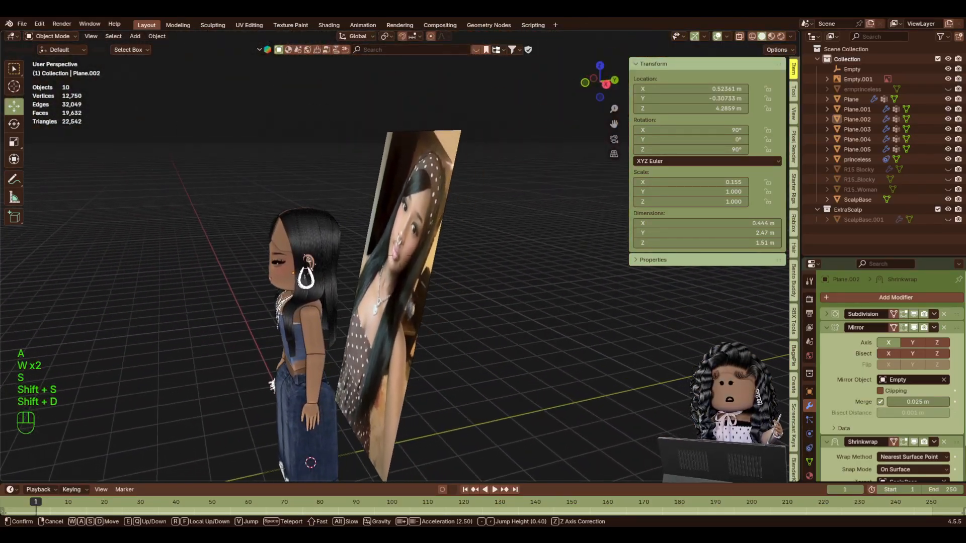
key("a")
key("w")
key("w")
key("w")
key("w")
key("w")
key("w")
key("w")
key("w")
key("w")
key("w")
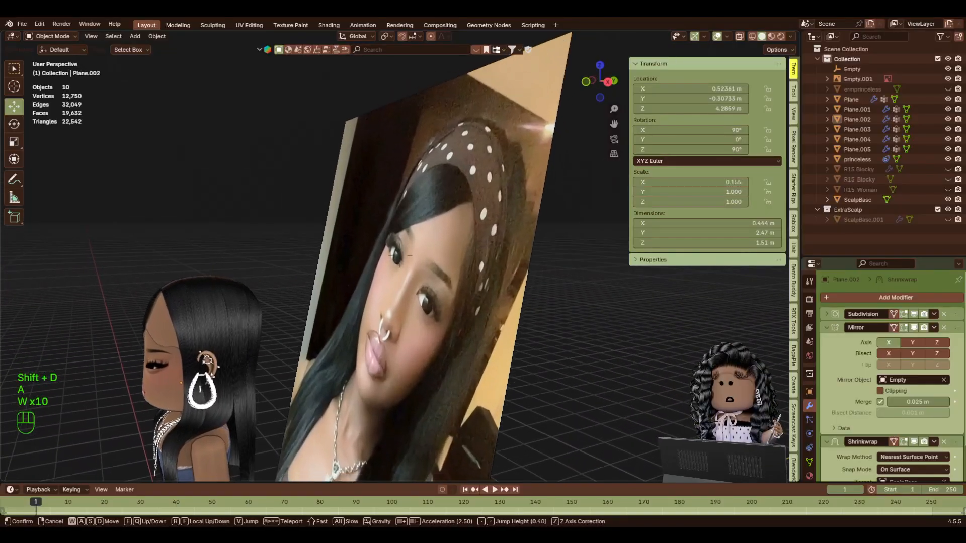
Examine the hairline and long side sections of the avatar from the front at an angle.
key("w")
key("a")
key("w")
key("w")
key("w")
key("w")
key("w")
key("w")
key("w")
key("w")
key("w")
key("w")
key("w")
key("w")
key("w")
key("w")
key("w")
key("w")
key("w")
key("w")
key("w")
key("w")
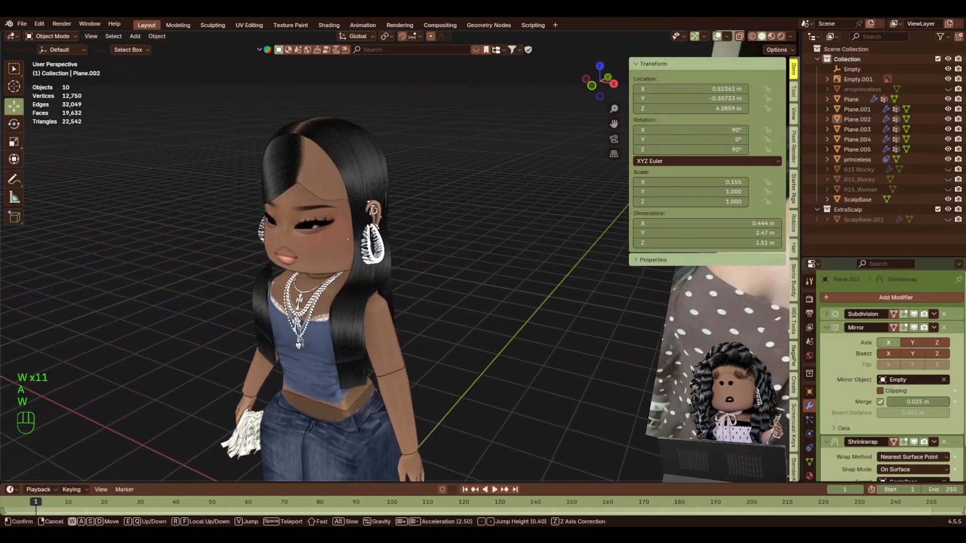
Examine the avatar's side profile up close, focusing on how the hair falls from the crown down the back.
key("d")
key("d")
key("s")
key("s")
key("w")
key("w")
key("w")
key("s")
key("shift+s")
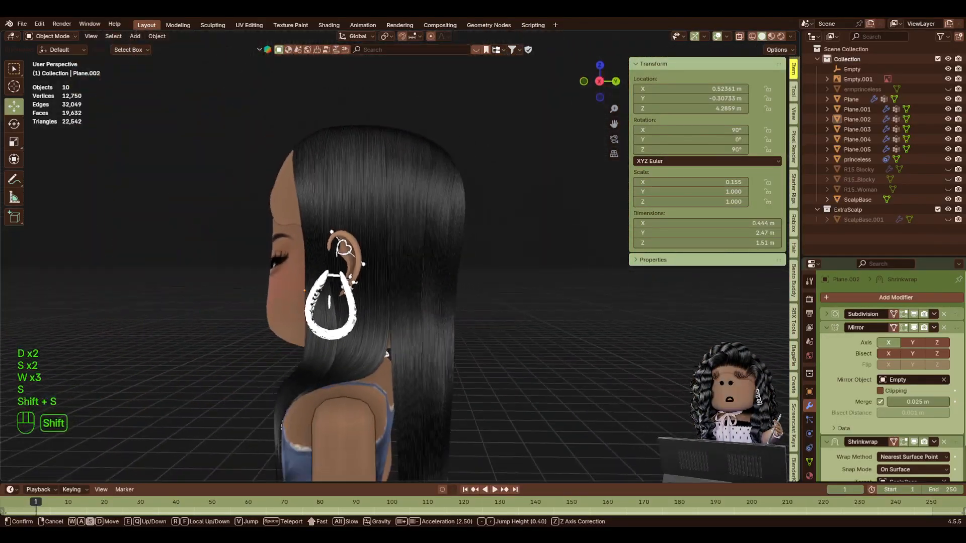
key("w")
key("w")
key("a")
left_click(497, 294)
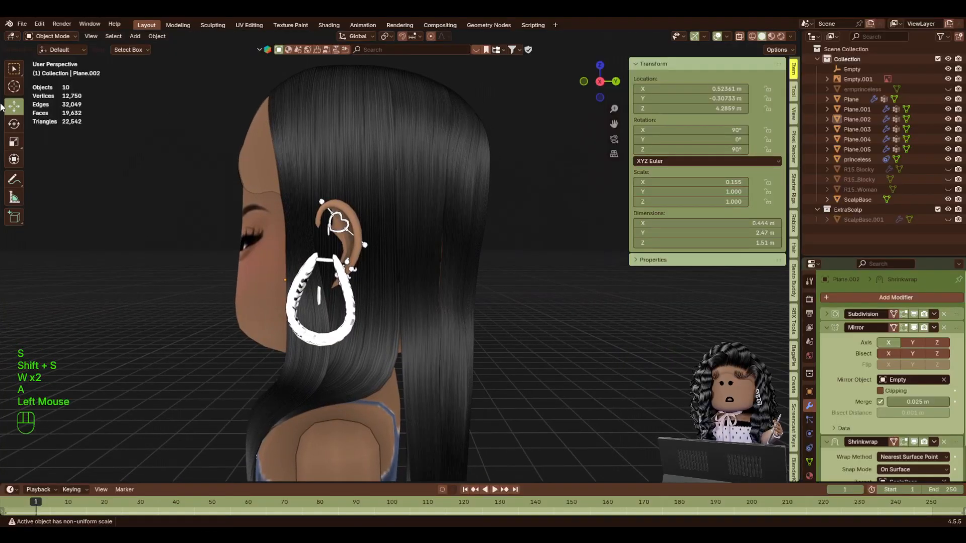
Sketch an annotation line down the back of the hair to mark the intended silhouette, and remove it.
left_click(14, 179)
left_click_drag(491, 143, 492, 194)
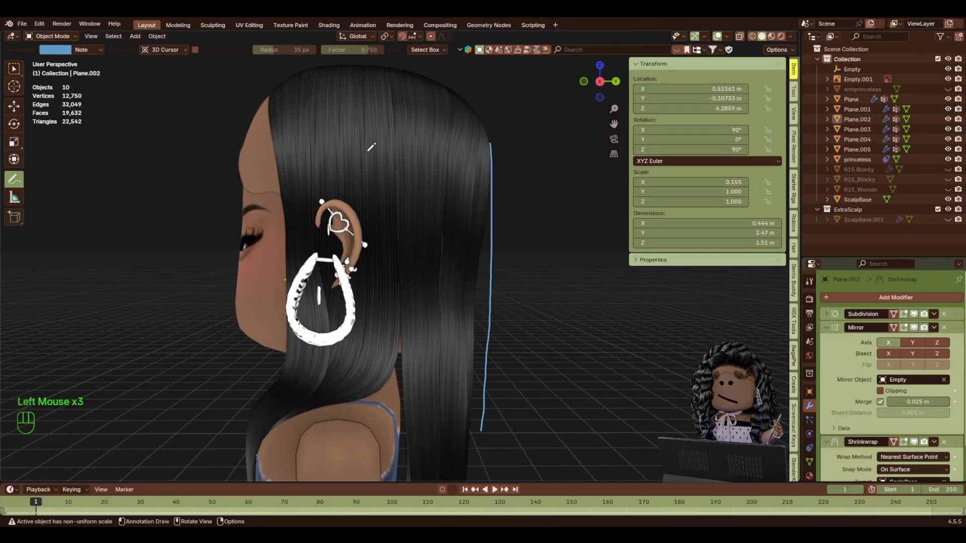
left_click(11, 108)
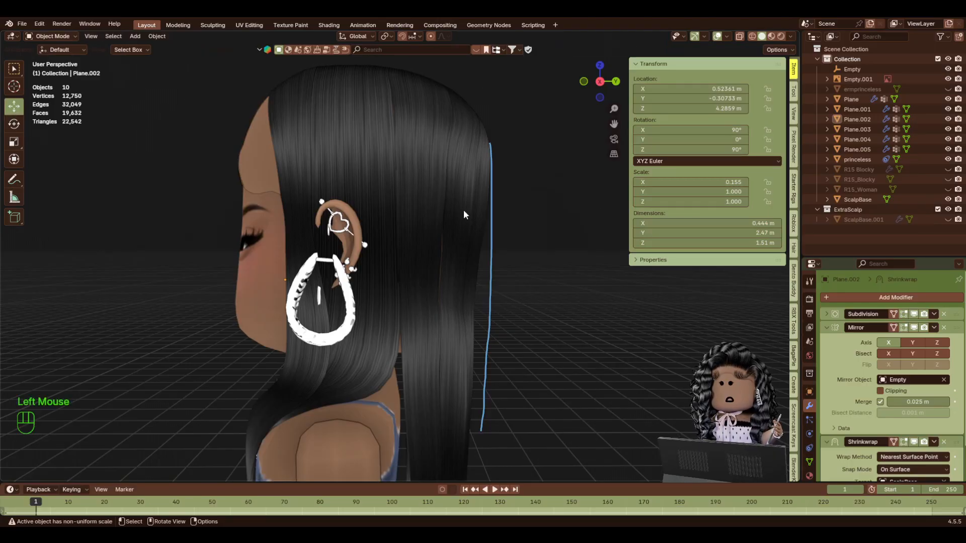
left_click(14, 181)
key("ctrl+z")
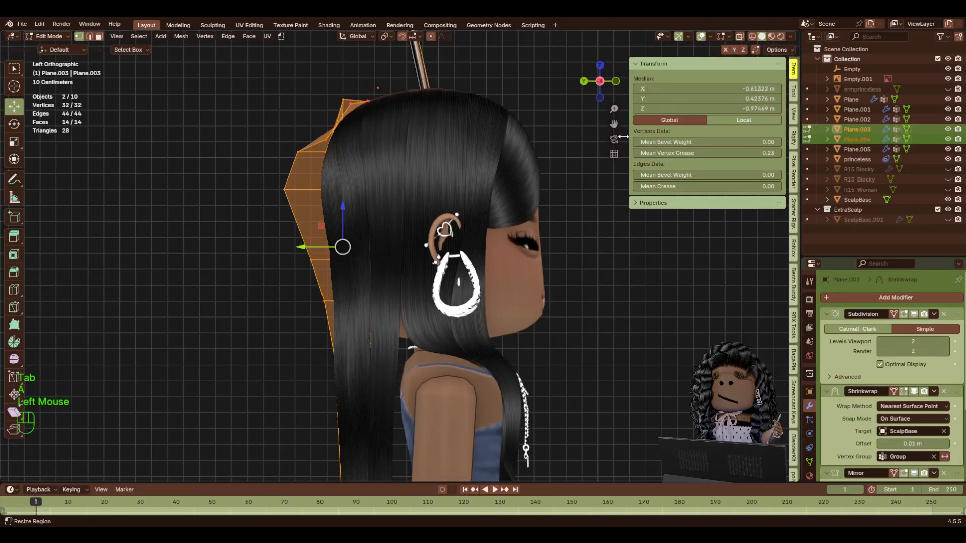
Select the upper back-of-head vertices of Plane.003, Plane.004 and ScalpBase through the mesh in the right side view.
left_click(600, 84)
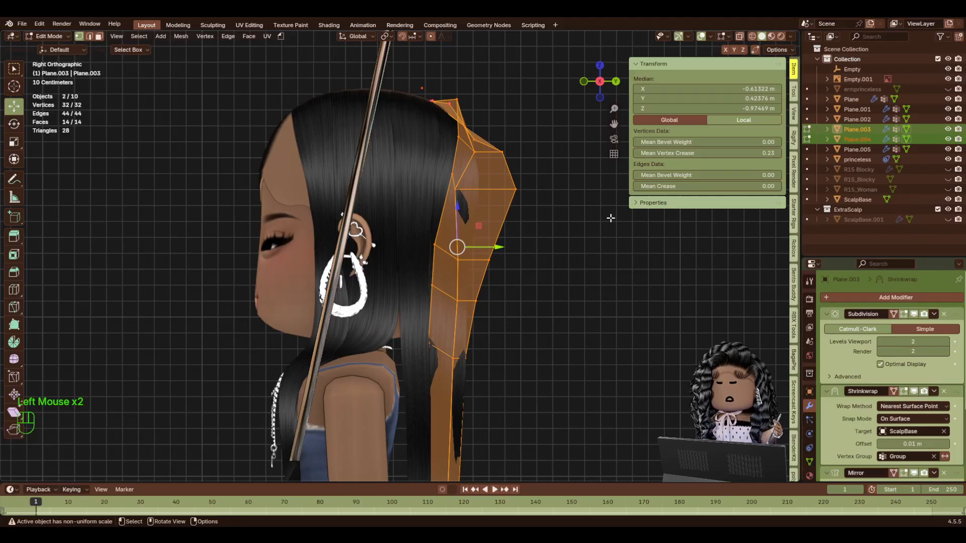
scroll(611, 230, "up", 2)
left_click_drag(614, 123, 483, 124)
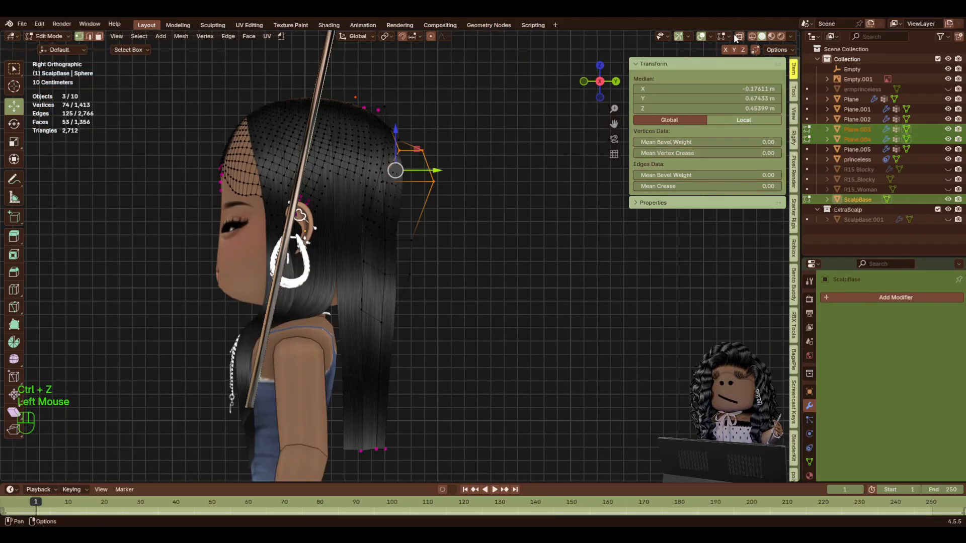
left_click(474, 216)
key("ctrl+z")
left_click(485, 101)
left_click(501, 153)
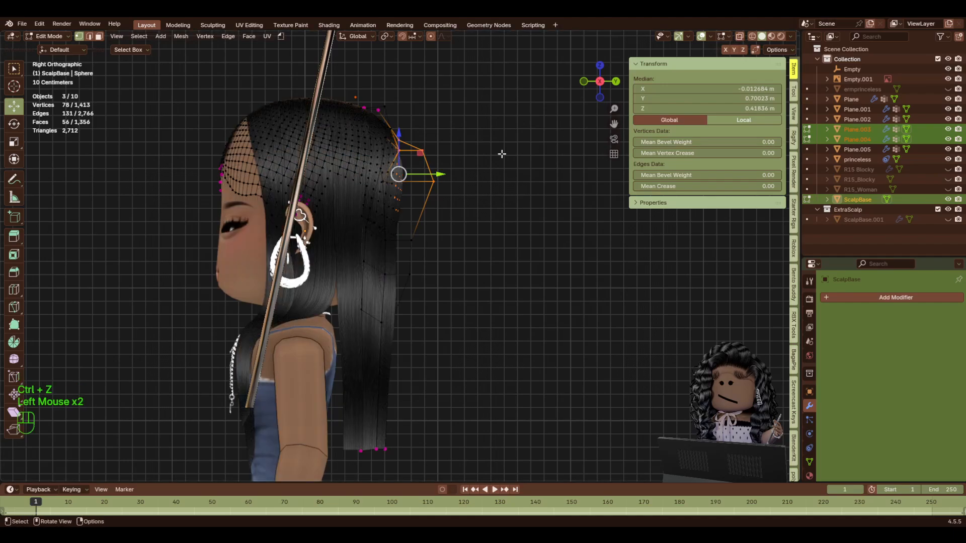
left_click(489, 214)
left_click(740, 37)
left_click_drag(377, 216, 481, 103)
left_click(742, 39)
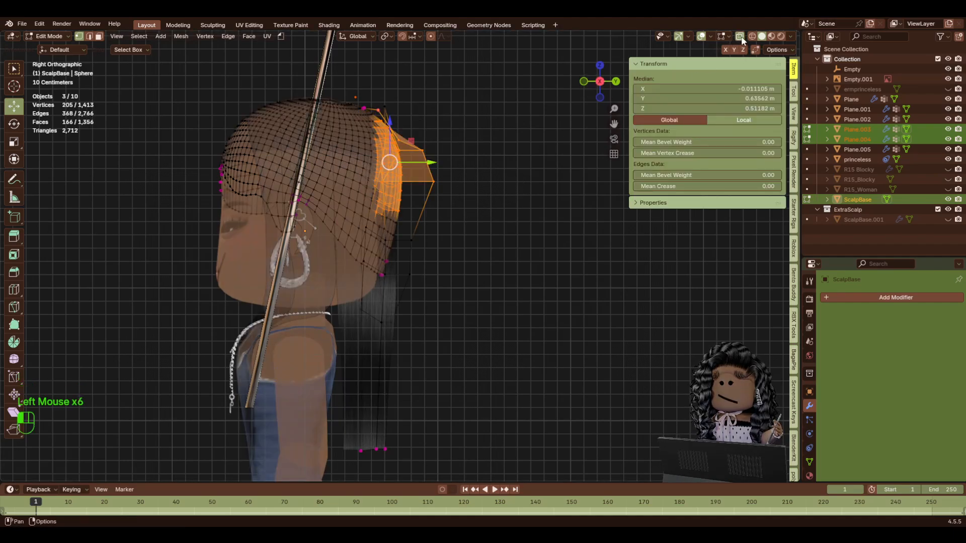
Raise the selected back-of-head vertices along Z with proportional editing.
key("r")
right_click(488, 160)
key("o")
key("r")
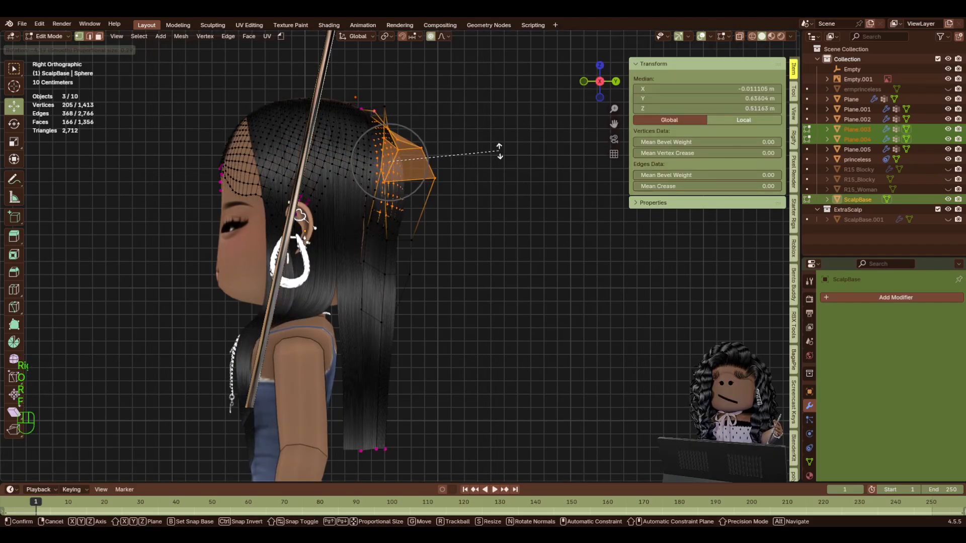
left_click(499, 151)
key("ctrl+z")
mouse_move(388, 124)
left_mouse_down()
mouse_move(387, 116)
mouse_move(508, 233)
mouse_move(387, 132)
left_mouse_up()
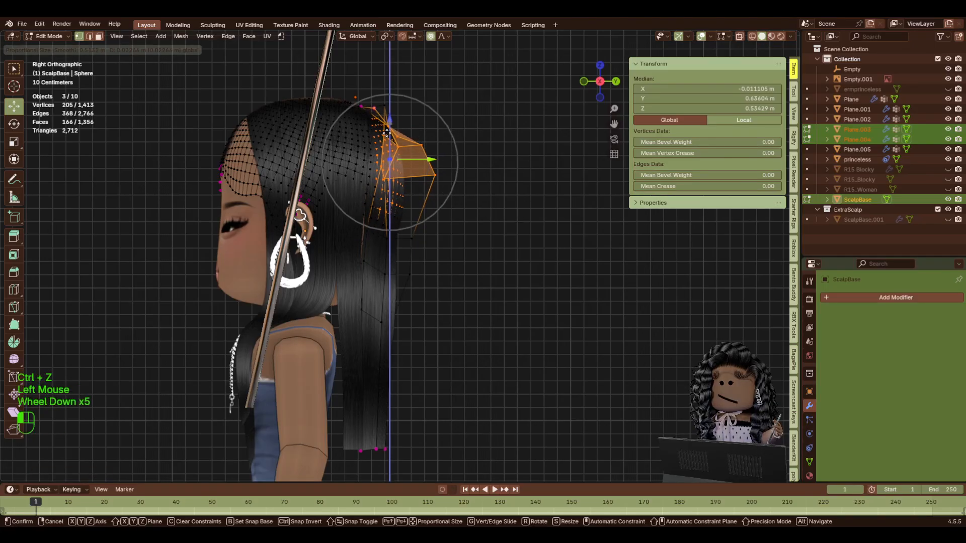
left_click(389, 132)
key("Tab")
left_click(496, 319)
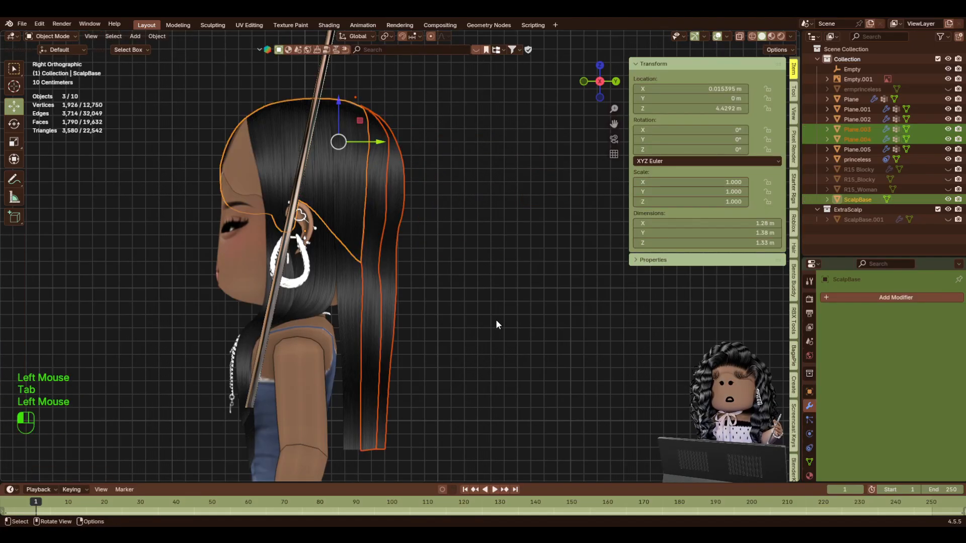
Recover the back-of-head selection, raise it further with proportional editing, and shift it slightly along Y.
left_click_drag(599, 82, 377, 125)
key("ctrl+z")
key("ctrl+z")
key("ctrl+z")
key("ctrl+z")
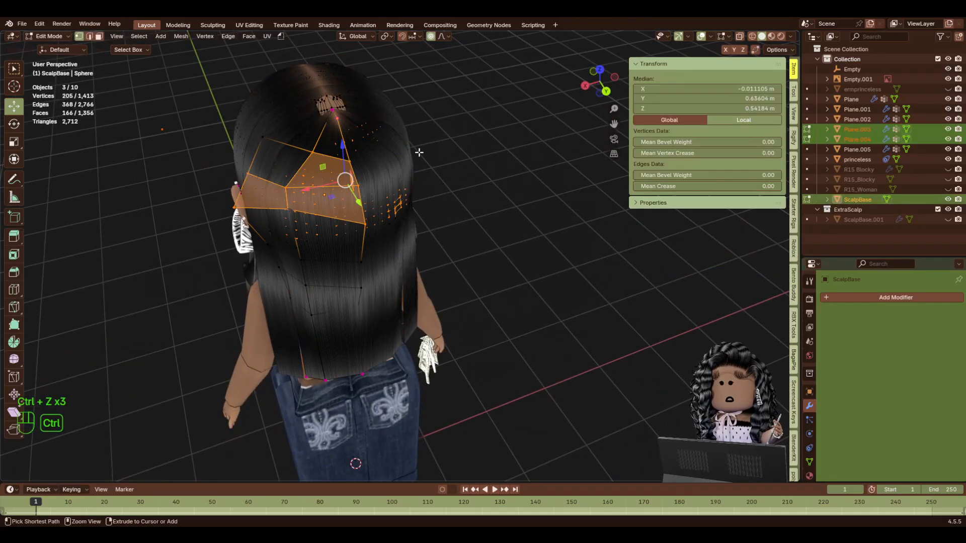
left_click_drag(600, 82, 690, 43)
left_click_drag(390, 116, 391, 112)
key("r")
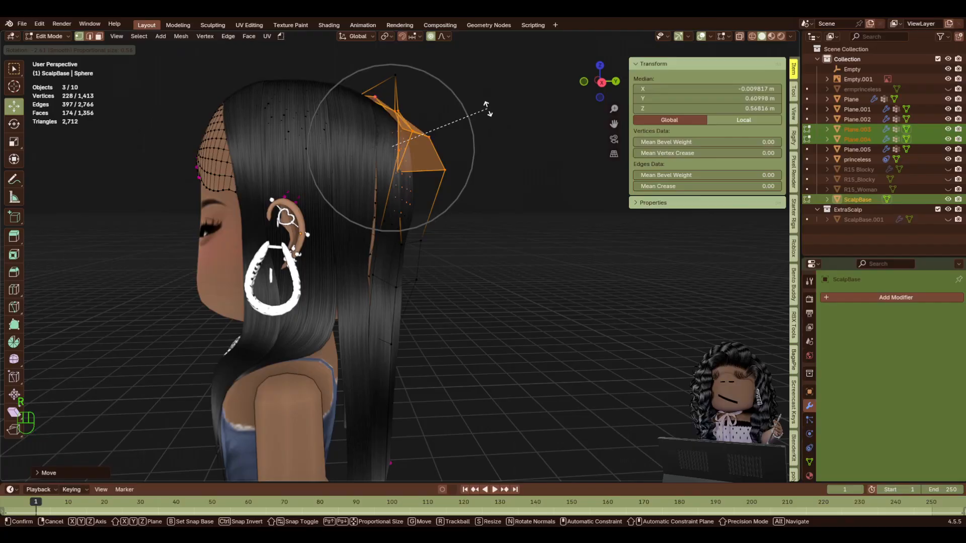
right_click(486, 115)
left_click_drag(407, 147, 422, 147)
key("ctrl+z")
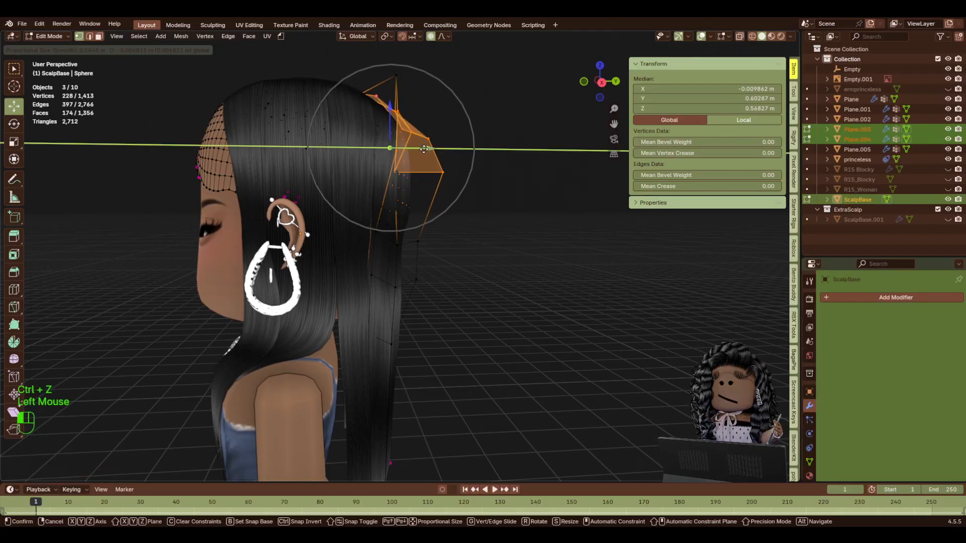
double_click(547, 217)
key("Tab")
left_click(552, 210)
Shift an upper vertex of the back strand sideways without proportional editing to close the scalp gap at the back centre.
left_click_drag(599, 83, 485, 88)
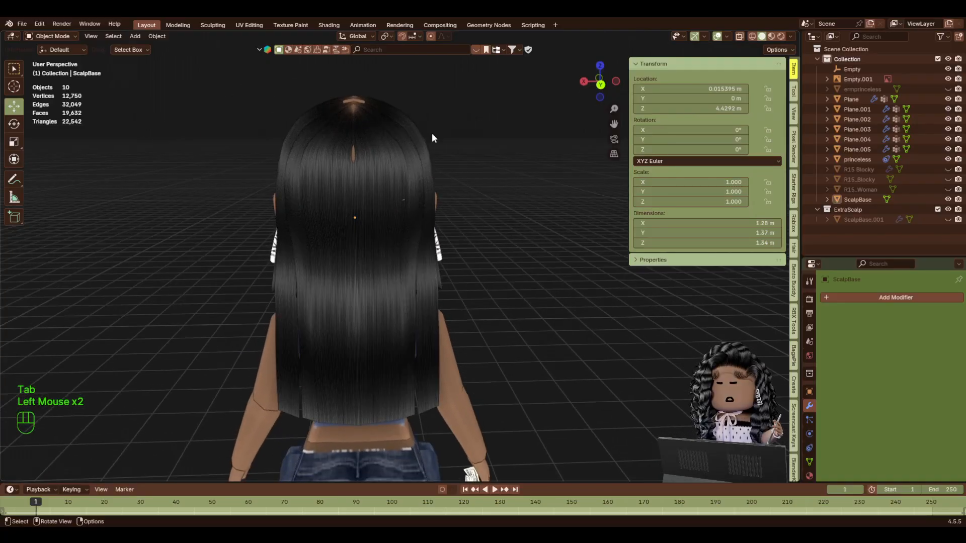
left_click(349, 145)
key("Tab")
scroll(349, 146, "up", 1)
left_click(342, 121)
key("o")
left_click_drag(299, 121, 312, 122)
key("Tab")
Try to move two mid-back vertices of Plane.004 outward from the head.
double_click(353, 236)
key("Tab")
left_click_drag(598, 81, 566, 83)
key("a")
left_click(325, 243)
left_click(350, 238, "shift")
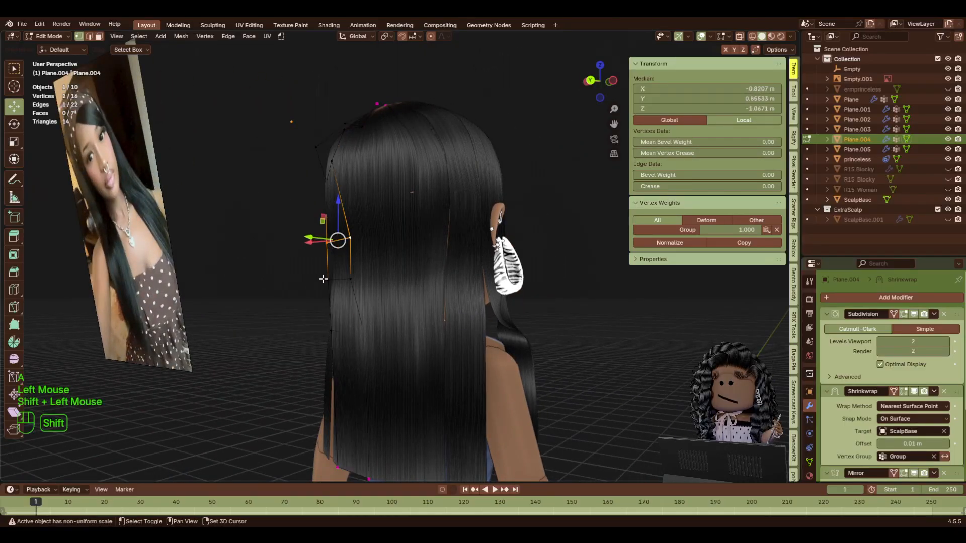
left_click_drag(310, 257, 239, 251)
left_click_drag(599, 82, 689, 82)
key("ctrl+z")
Try lower group weights on the mid-back vertex of Plane.004 to adjust the back silhouette.
left_click(351, 184)
left_click(361, 232)
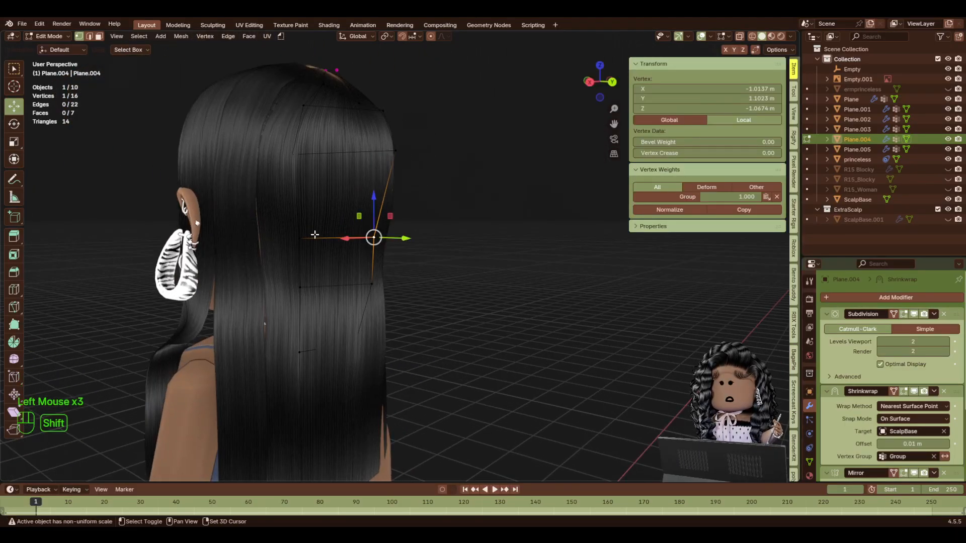
left_click_drag(741, 197, 711, 198)
left_click_drag(600, 82, 440, 82)
left_click_drag(730, 200, 722, 197)
left_click(604, 82)
scroll(604, 85, "up", 2)
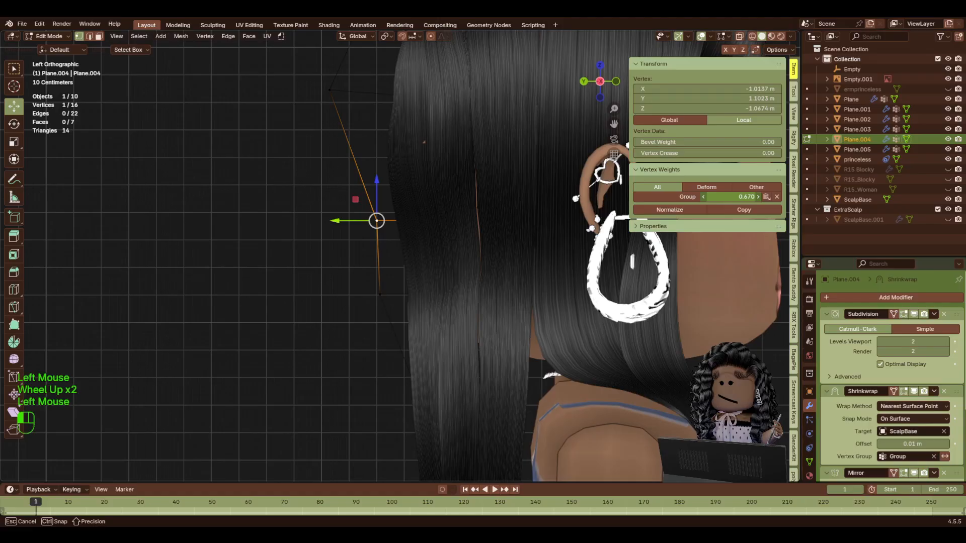
Show the objects in the custom viewport colour and test different group weights on two back vertices of Plane.004.
left_click(790, 38)
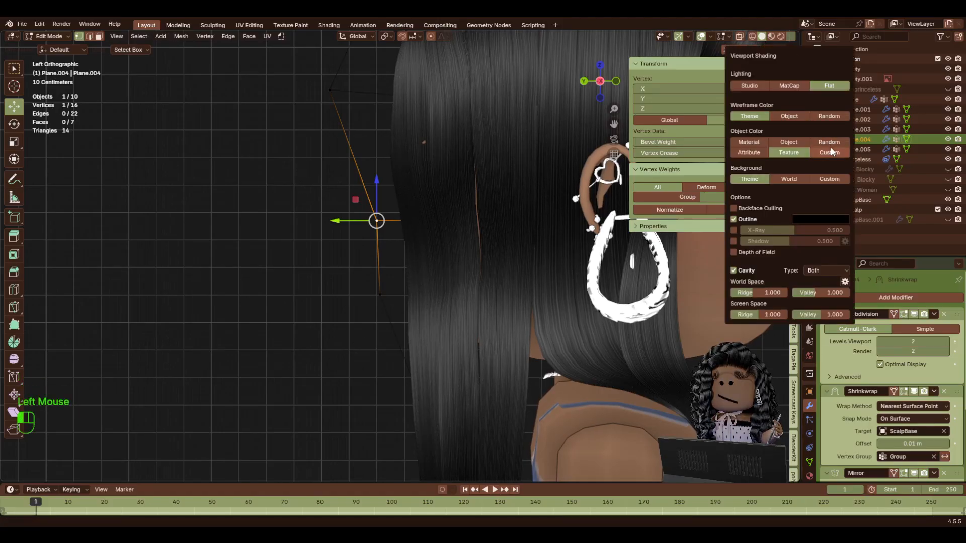
left_click(829, 153)
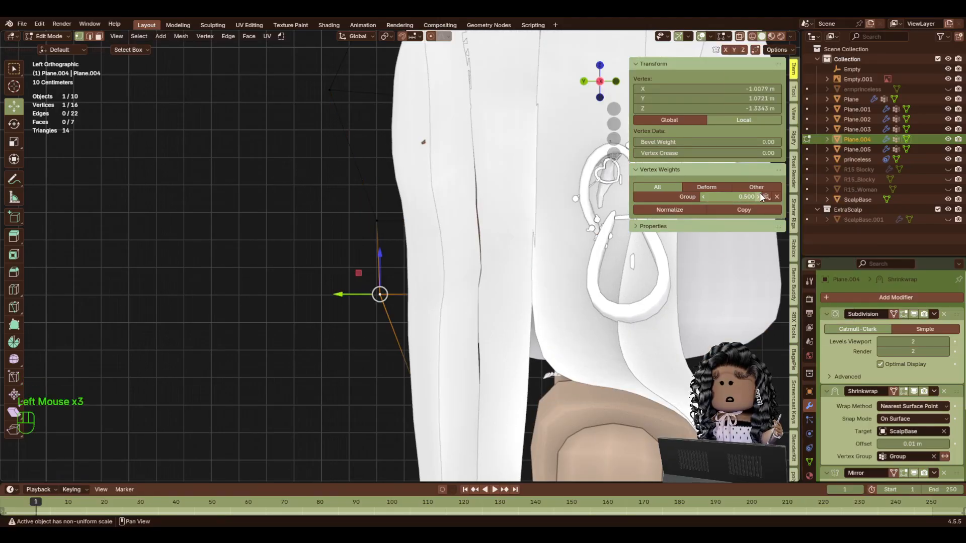
left_click_drag(762, 196, 739, 197)
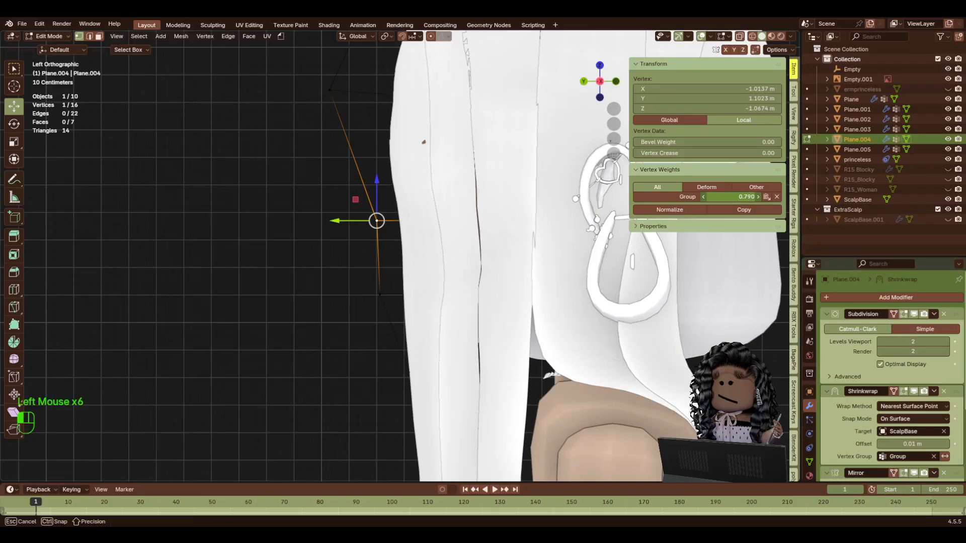
left_click_drag(745, 197, 695, 196)
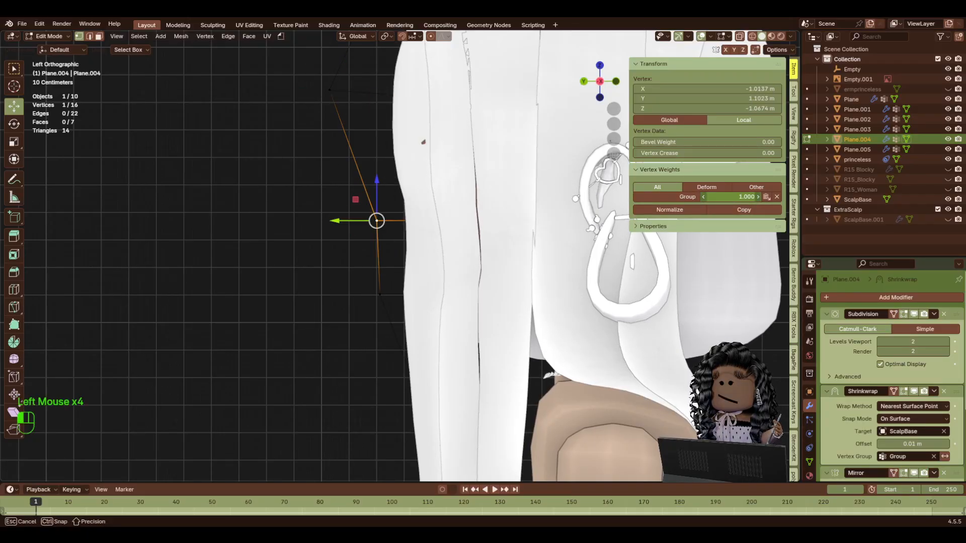
Examine the untextured hair and ScalpBase outline from the back and top, and restore the Texture viewport colour.
left_click_drag(609, 91, 503, 146)
key("Tab")
double_click(858, 199)
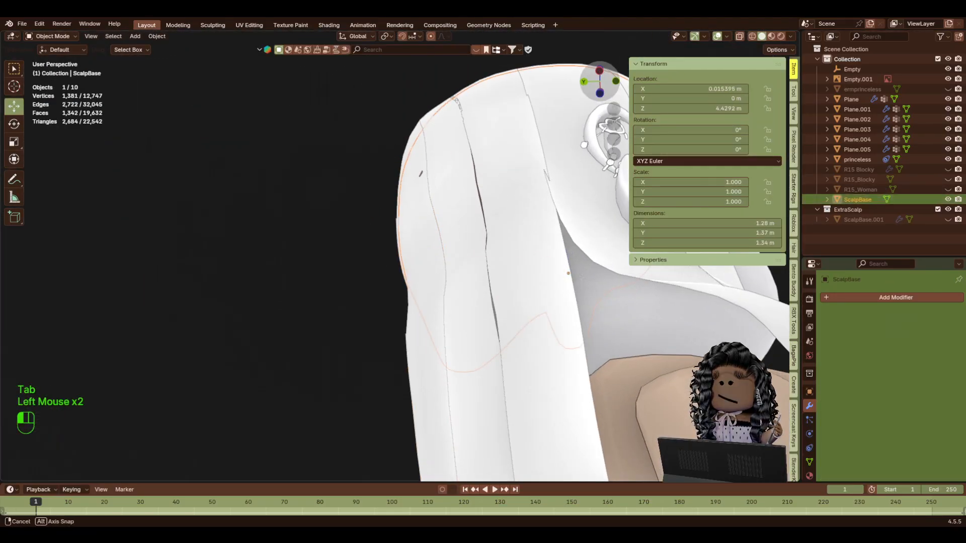
left_click_drag(599, 85, 640, 45)
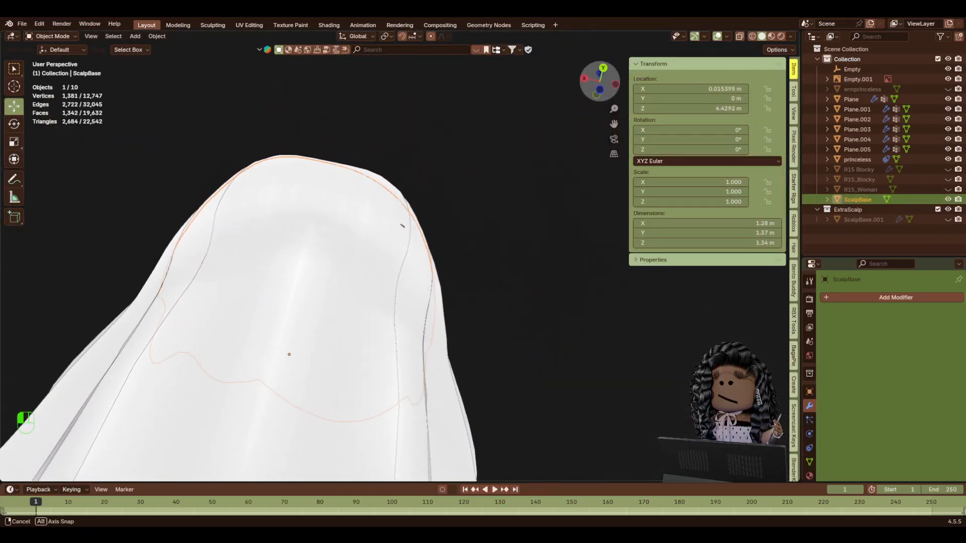
left_click(482, 151)
left_click(602, 85)
left_click(602, 85)
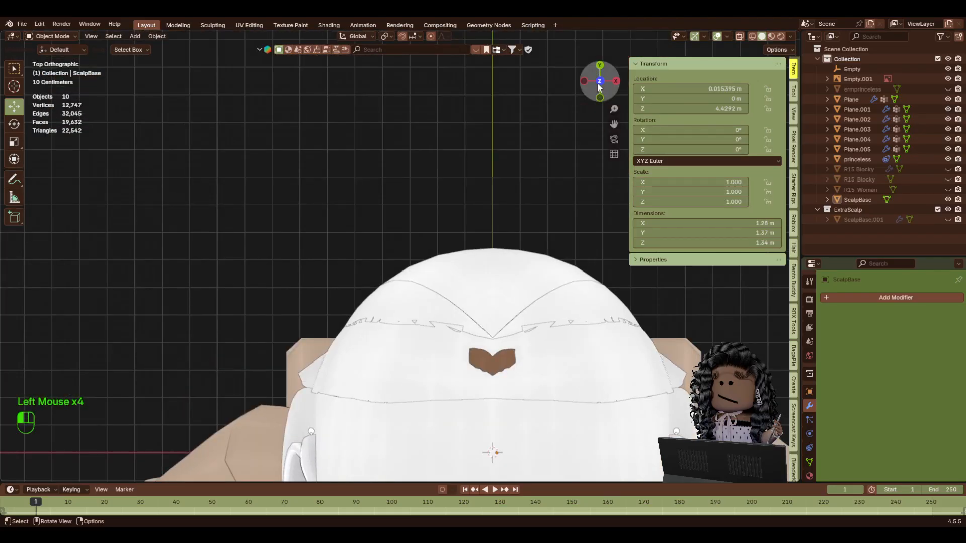
left_click_drag(598, 84, 506, 51)
scroll(468, 186, "down", 1)
left_click(791, 37)
left_click(781, 155)
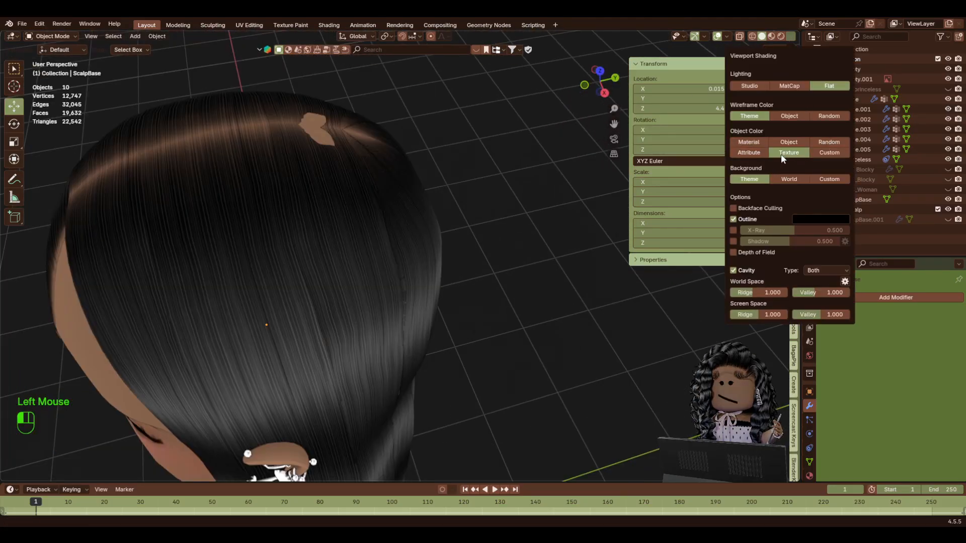
Move a patch of ScalpBase vertices at the crown beneath the hair to cover the exposed scalp behind the parting.
left_click(367, 183)
key("Tab")
left_click(395, 182)
left_click(342, 126)
left_click_drag(351, 104, 351, 128)
key("alt+q")
left_click(313, 121)
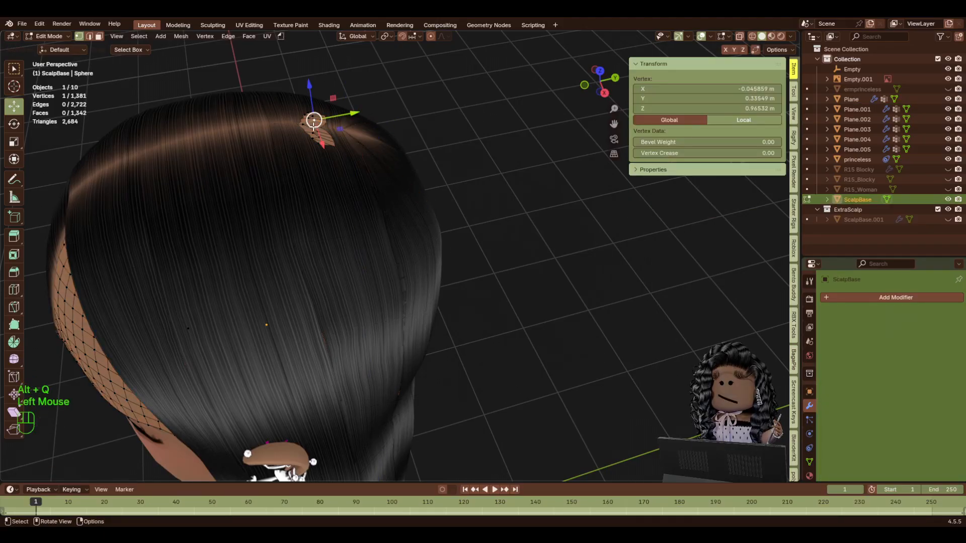
key("ctrl+KP_Add")
key("ctrl+KP_Add")
left_click_drag(272, 97, 275, 102)
key("Tab")
left_click(159, 123)
left_click(555, 107)
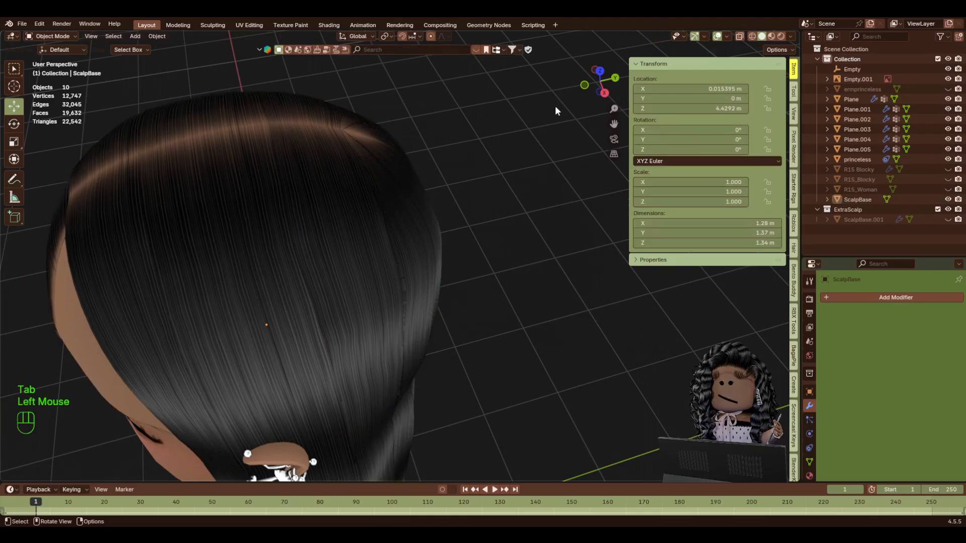
Push the ScalpBase vertex poking through the hair at the back of the head inward along Y.
left_click_drag(595, 88, 523, 71)
scroll(429, 126, "up", 2)
left_click(418, 140)
left_click(419, 140)
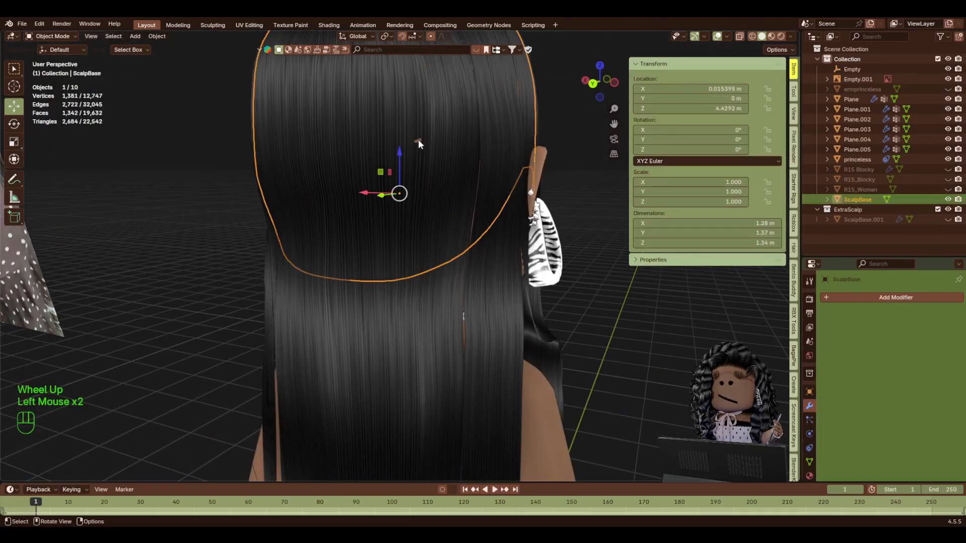
key("Tab")
left_click(419, 142)
left_click_drag(602, 83, 523, 76)
left_click_drag(388, 140, 395, 141)
key("Tab")
Reshape the lower back of ScalpBase from the right side view with proportional editing.
left_click(600, 82)
key("Tab")
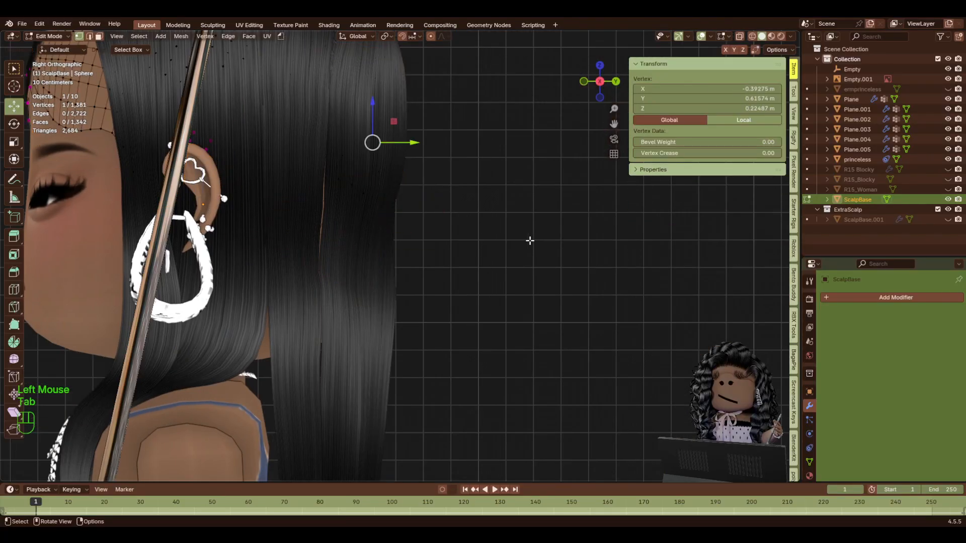
left_click(739, 37)
scroll(416, 222, "up", 1)
left_click_drag(416, 222, 426, 205)
key("o")
scroll(425, 204, "up", 5)
left_click_drag(410, 262, 421, 244)
left_click(740, 36)
left_click(457, 311)
scroll(457, 311, "down", 5)
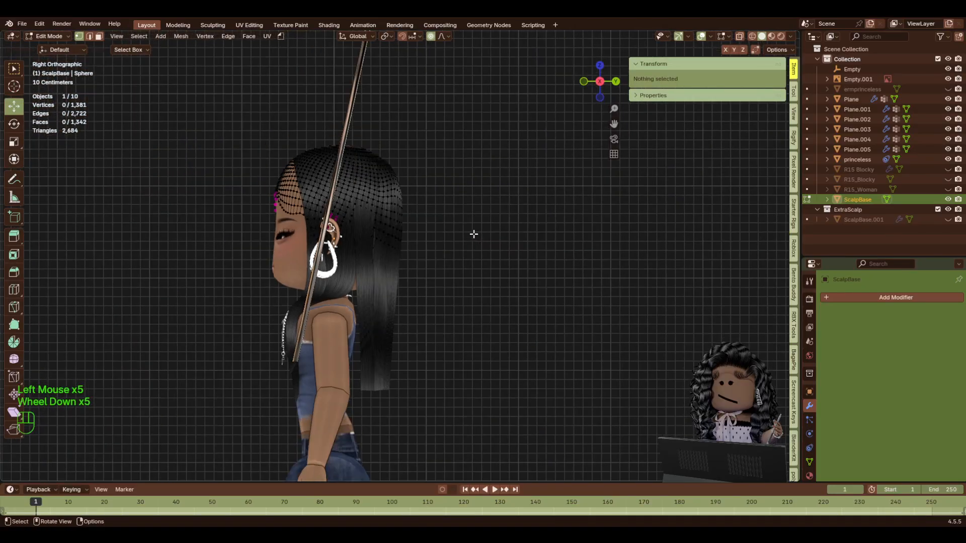
Leave mesh editing and check the hair on the avatar from the side and front.
key("Tab")
key("Tab")
left_click(140, 229)
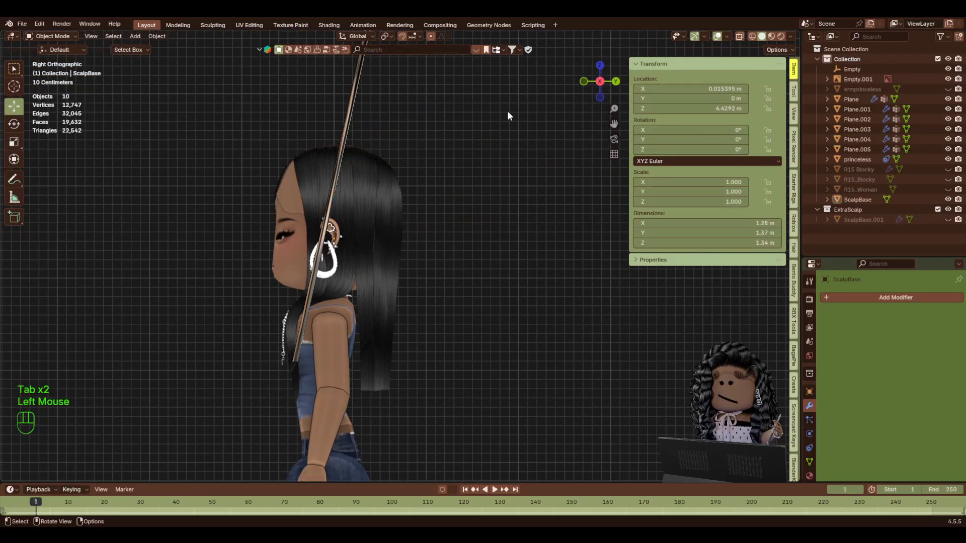
left_click(583, 81)
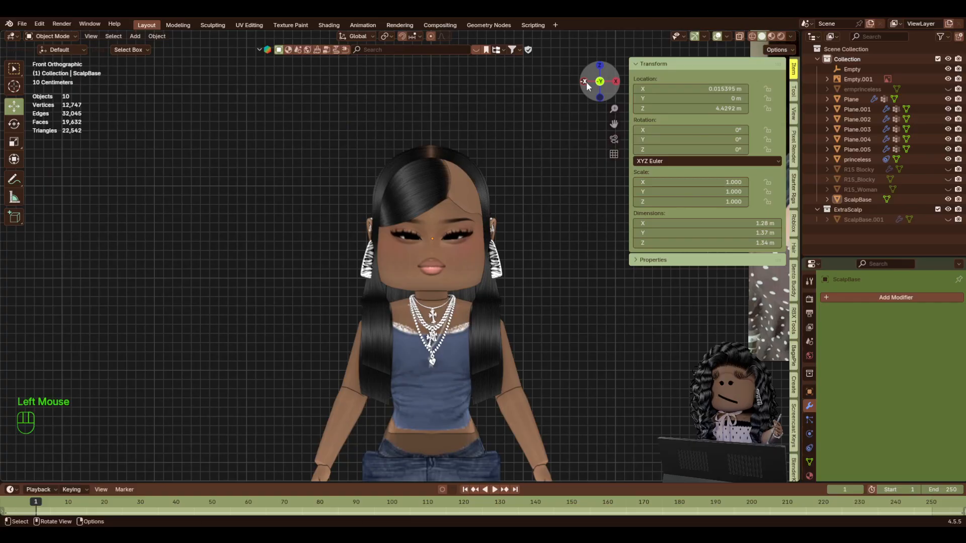
Duplicate the swoop hair panel on the forehead in place and set the copy's origin to its geometry.
left_click_drag(614, 124, 528, 123)
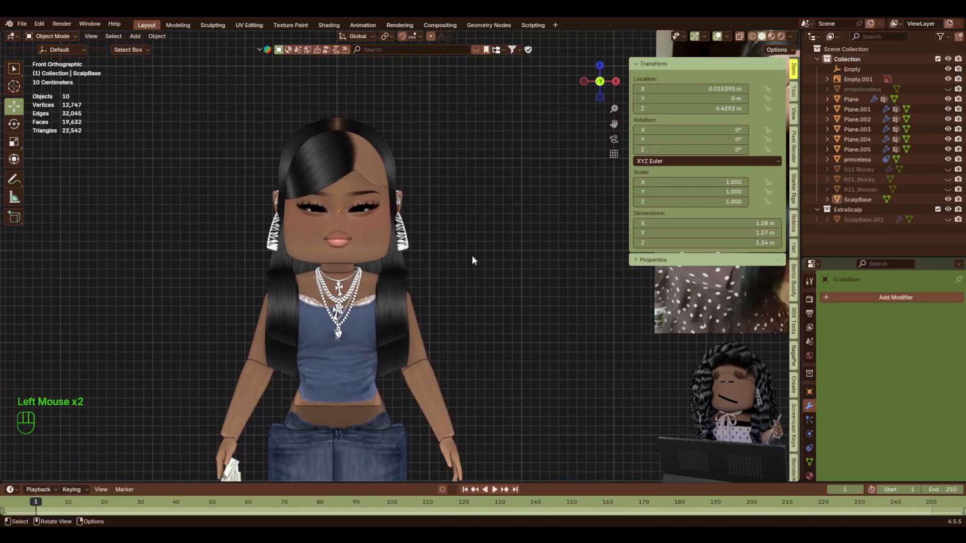
key("shift+f")
key("w")
key("s")
key("w")
left_click(472, 242)
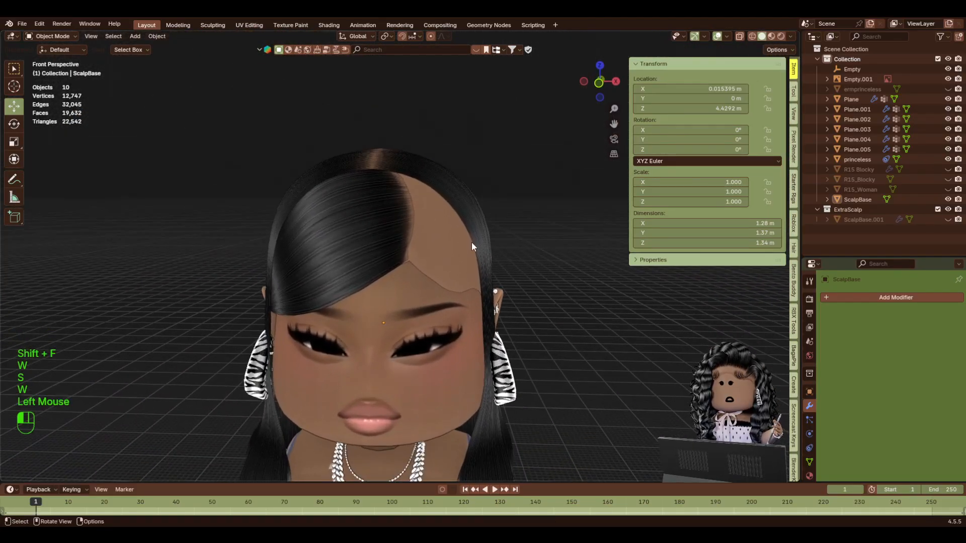
left_click(330, 207)
key("shift+d")
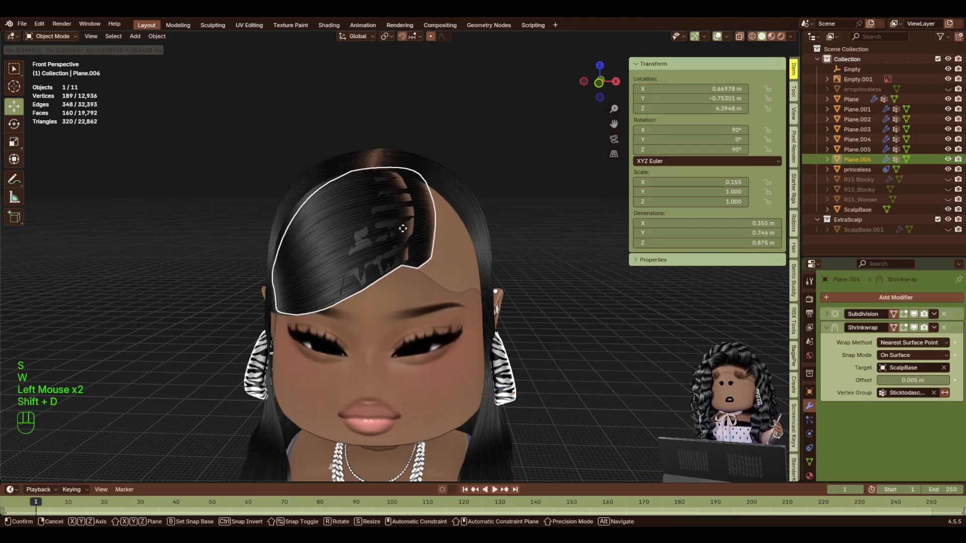
right_click(354, 189)
right_click(379, 255)
mouse_move(375, 260)
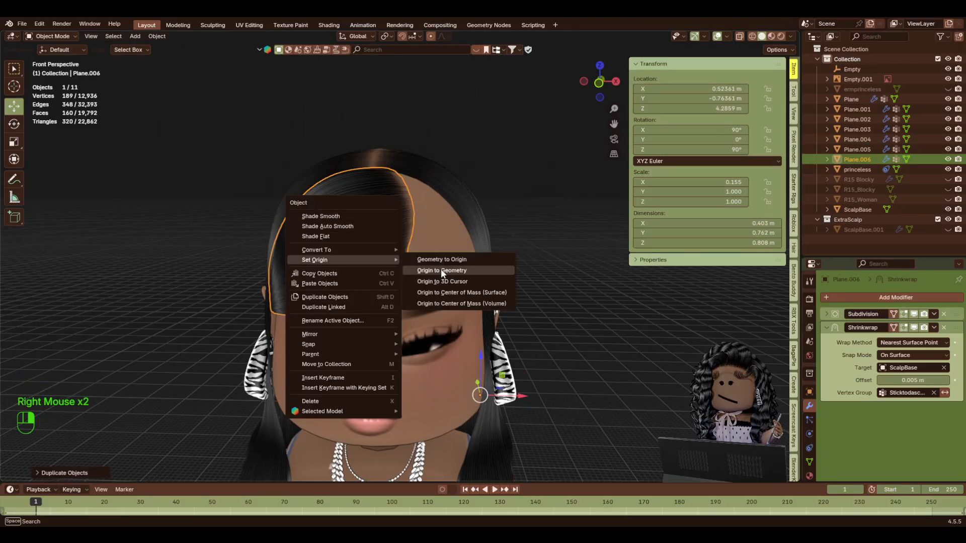
left_click(445, 270)
Move the copied hair panel along X to the bare side of the head and mirror it with an X scale of -1.
left_click_drag(375, 248, 548, 249)
type("sx-1")
key("Return")
Dissolve the edge loop running through the middle of the mirrored panel's mesh.
key("Tab")
key("shift+f")
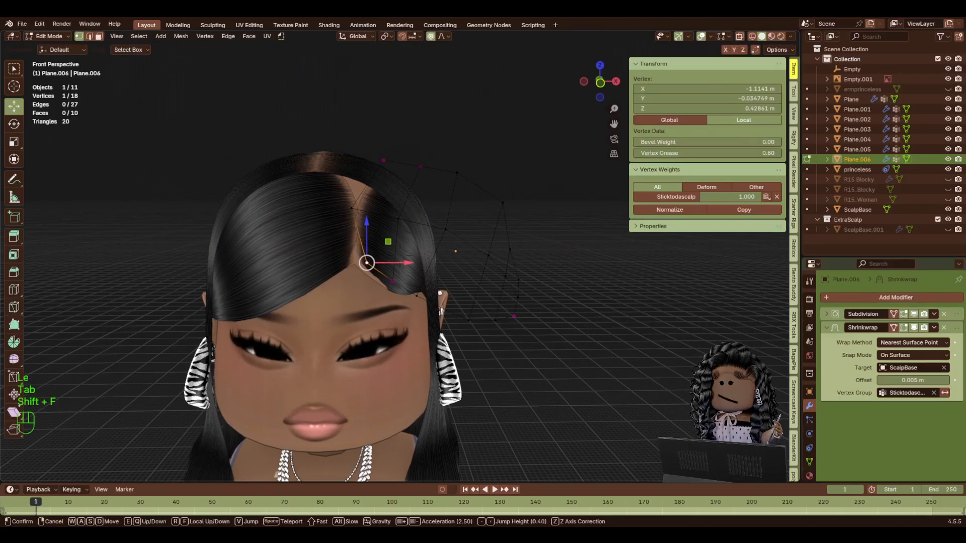
key("d")
key("w")
key("w")
key("w")
key("s")
left_click(484, 211)
left_click(508, 236, "alt+shift")
key("x")
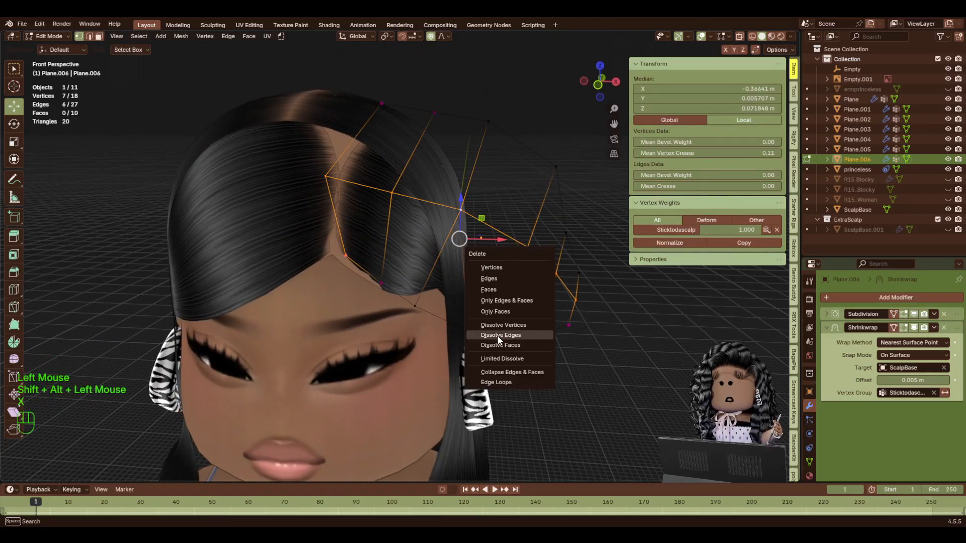
left_click(498, 337)
Scale the whole mirrored panel down and move it along X over the exposed scalp beside the parting.
key("a")
key("s")
left_click(536, 290)
left_click_drag(505, 218, 485, 220)
left_click_drag(591, 350, 462, 173)
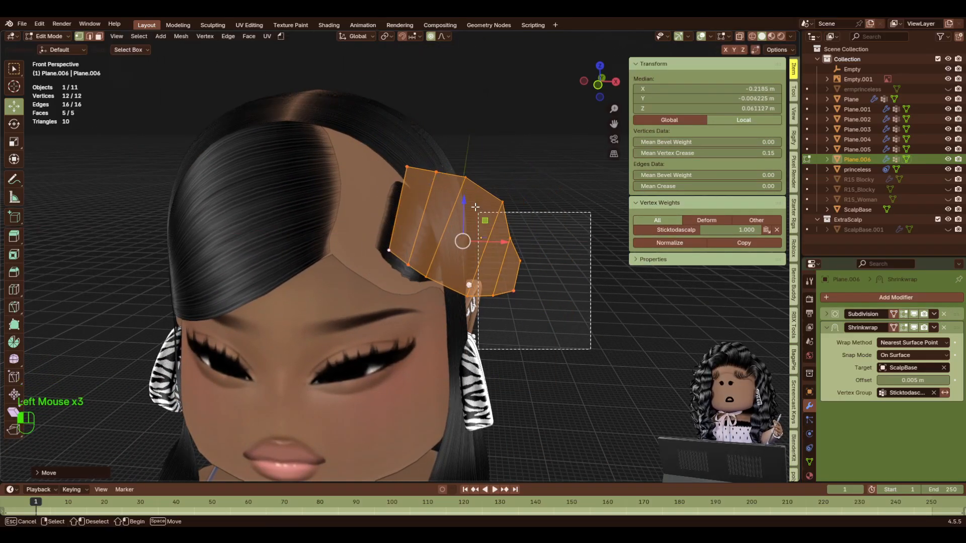
key("a")
left_click(564, 349)
left_click_drag(495, 210, 441, 206)
Turn off proportional editing so the mirrored panel's vertices move individually.
left_click(350, 136)
key("shift+f")
key("w")
key("w")
key("s")
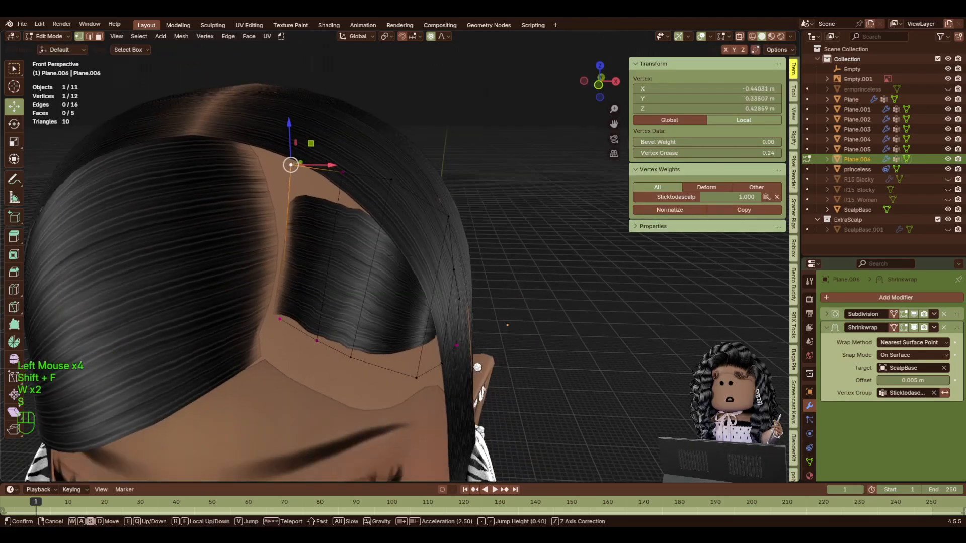
key("a")
key("w")
left_click(367, 201)
key("shift+d")
right_click(453, 176)
key("ctrl+z")
key("o")
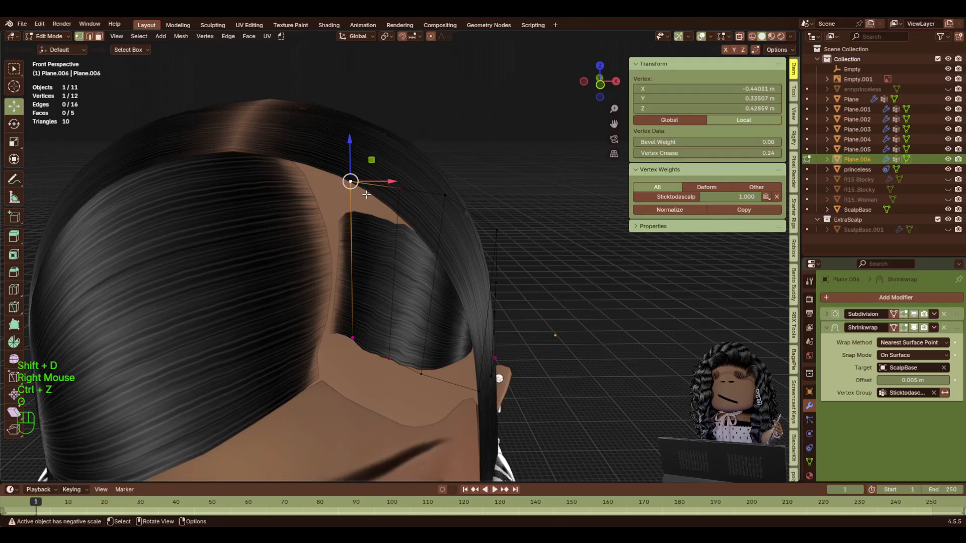
Move the panel's upper corner vertex up to the crown next to the parting.
key("shift+f")
key("w")
key("a")
key("s")
left_click(386, 207)
key("g")
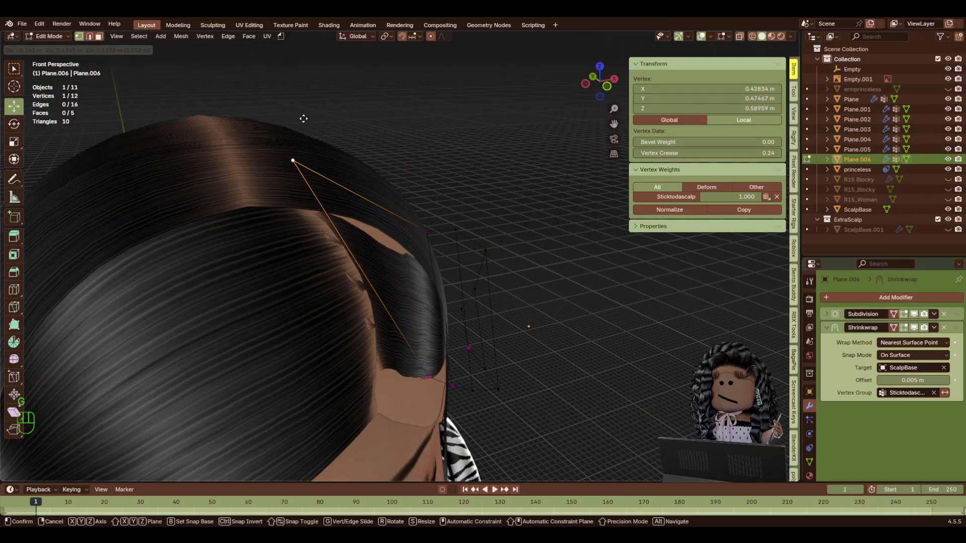
left_click(302, 115)
Pull the panel's hairline corner vertex toward the parting and reposition the neighbouring upper-edge vertex.
key("shift+f")
key("d")
key("w")
key("s")
left_click(309, 277)
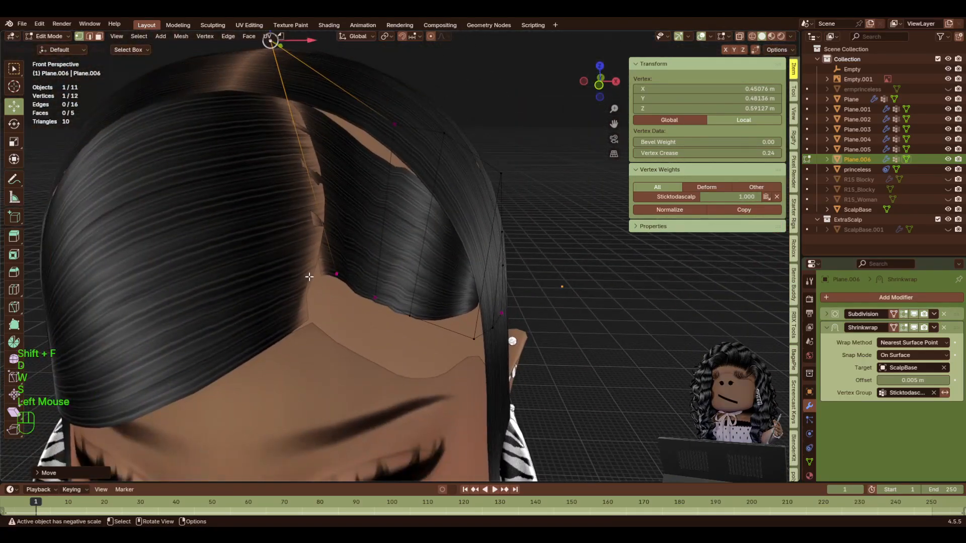
key("g")
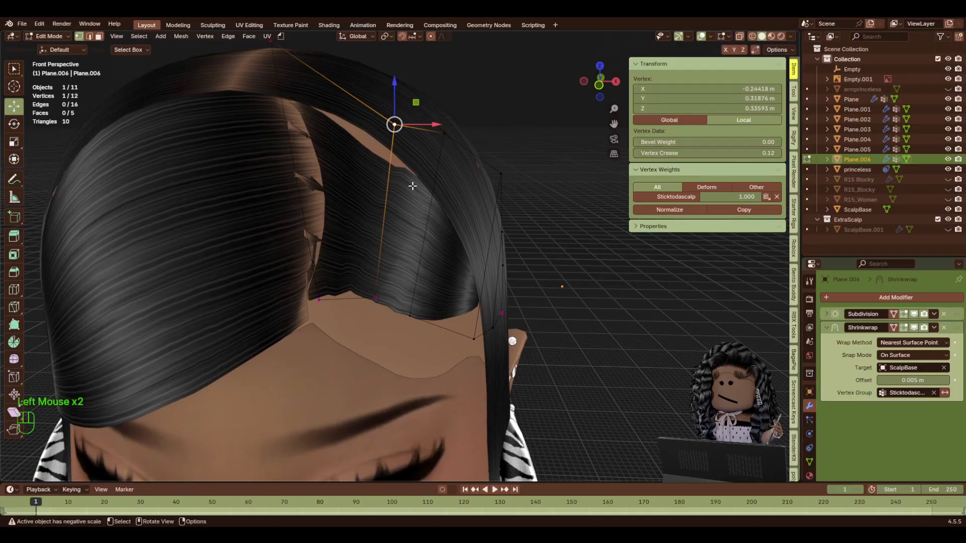
key("g")
left_click(409, 214)
Move the panel's upper-edge vertices so that edge tucks beneath the straight side hair.
key("shift+f")
key("d")
key("d")
left_click(309, 132)
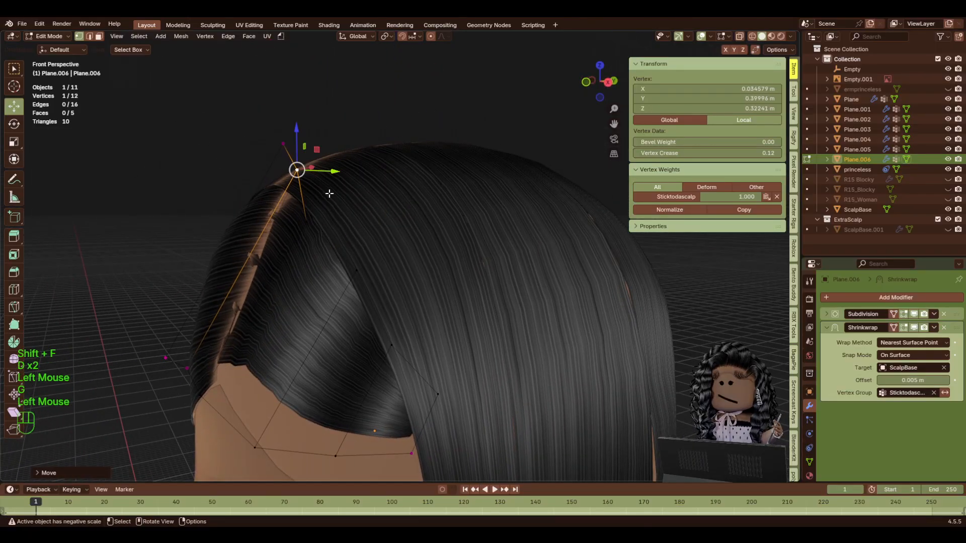
key("a")
left_click(306, 220)
key("g")
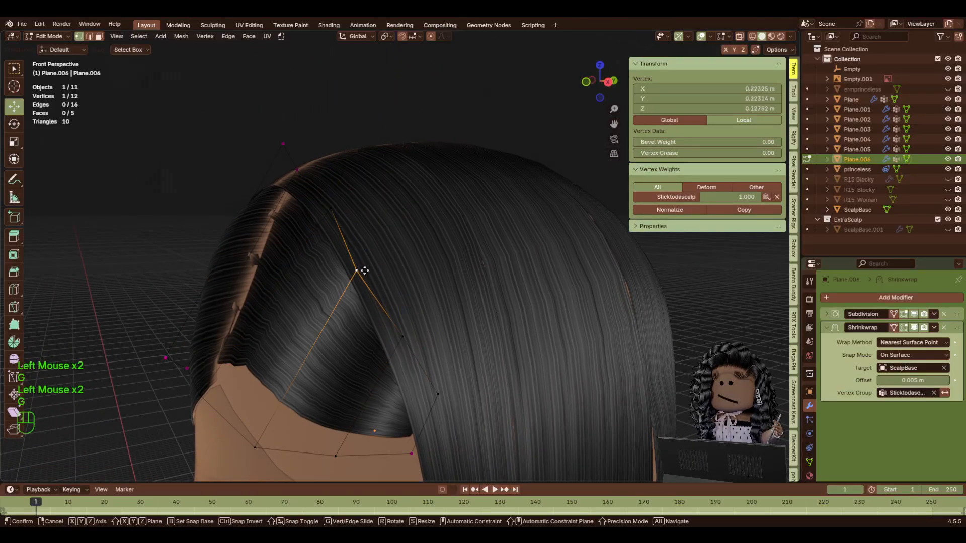
left_click(365, 271)
Reposition the panel's second hairline vertex next to the parting corner.
key("shift+f")
key("a")
key("a")
key("s")
key("d")
key("s")
left_click(400, 257)
left_click(282, 243)
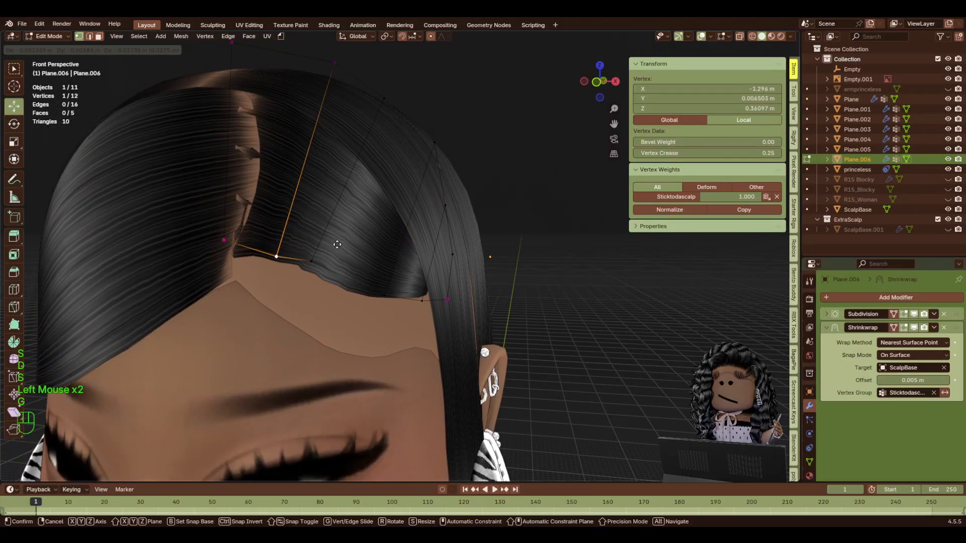
Add one loop cut through the middle of the panel and shift its parting-side edge along X off the swoop panel.
left_click(14, 291)
left_click(276, 230)
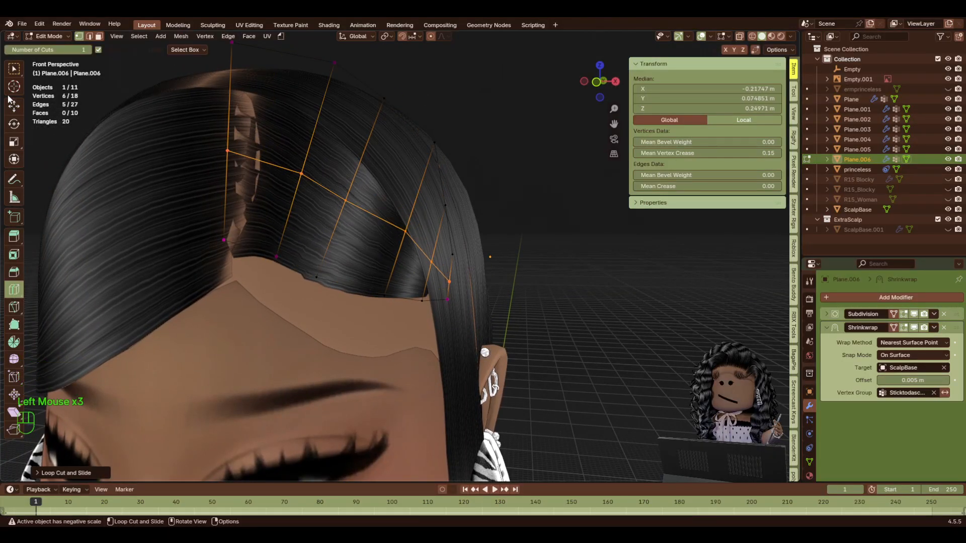
left_click(225, 241)
left_click(230, 191, "alt+shift")
left_click_drag(261, 135, 290, 150)
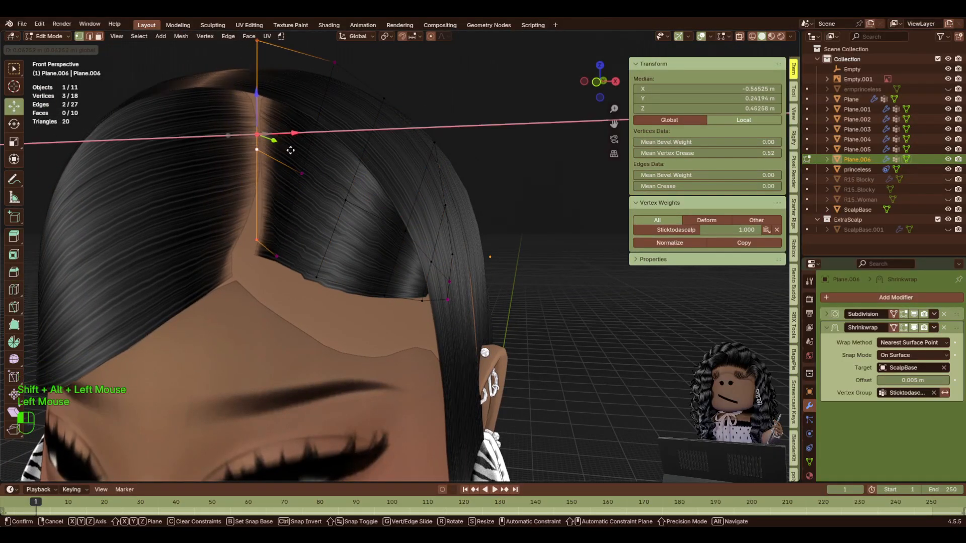
Lower the panel's hairline corner vertex and shift it along X to the front tip of the parting.
left_click(256, 243)
left_click_drag(257, 212, 258, 228)
left_click_drag(282, 256, 257, 247)
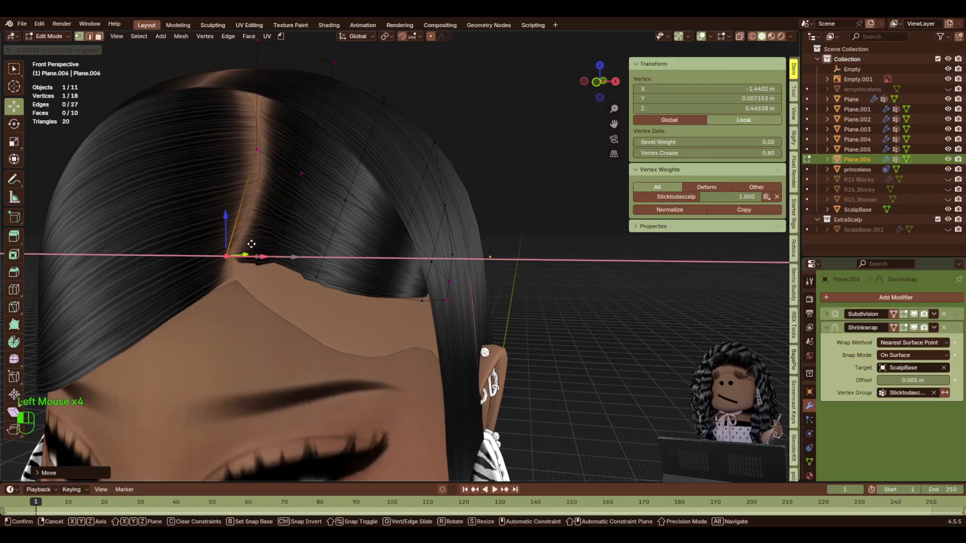
Move the panel's front hairline vertices back along Y toward the forehead and raise them slightly.
key("shift+f")
key("d")
key("d")
key("d")
left_click(208, 258)
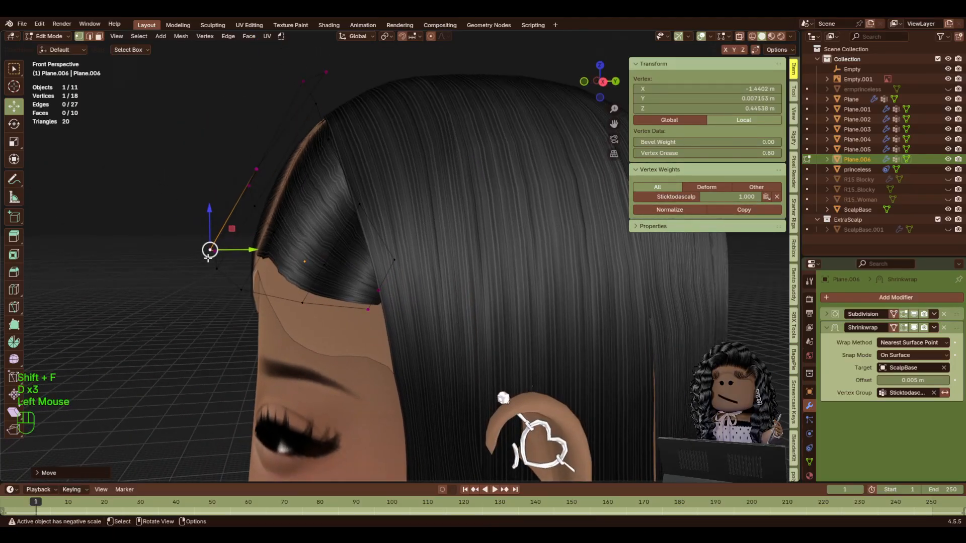
left_click(245, 293, "shift")
left_click_drag(265, 267, 319, 259)
key("ctrl+z")
left_click_drag(259, 263, 313, 264)
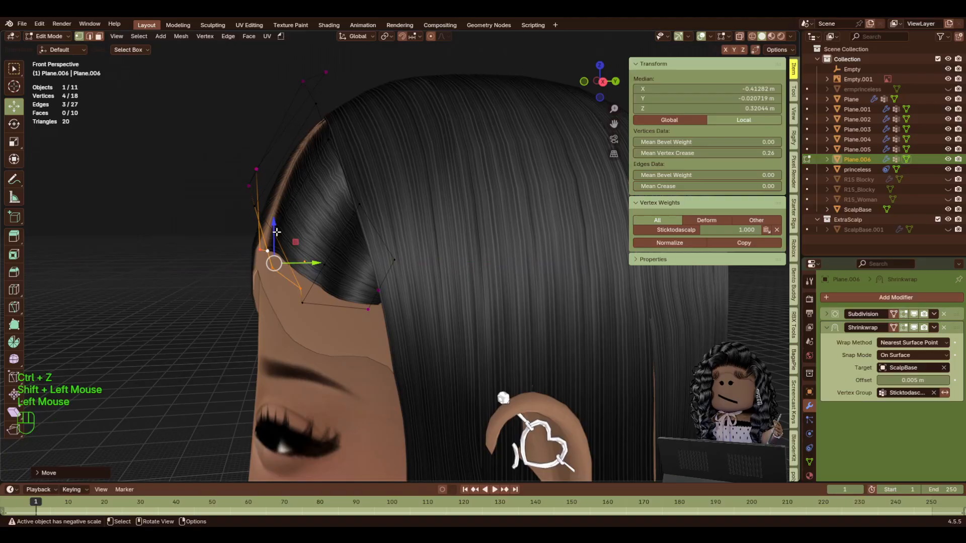
left_click_drag(275, 230, 276, 226)
Shift the hairline corner vertex at the parting along X toward the swoop panel.
key("shift+f")
key("a")
key("a")
key("a")
left_click(373, 294)
left_click(369, 297)
left_click_drag(408, 298, 383, 293)
Shift the hairline corner vertex at the parting slightly forward along Y.
key("shift+f")
key("d")
key("w")
key("d")
key("s")
left_click(401, 241)
left_click_drag(401, 236, 394, 235)
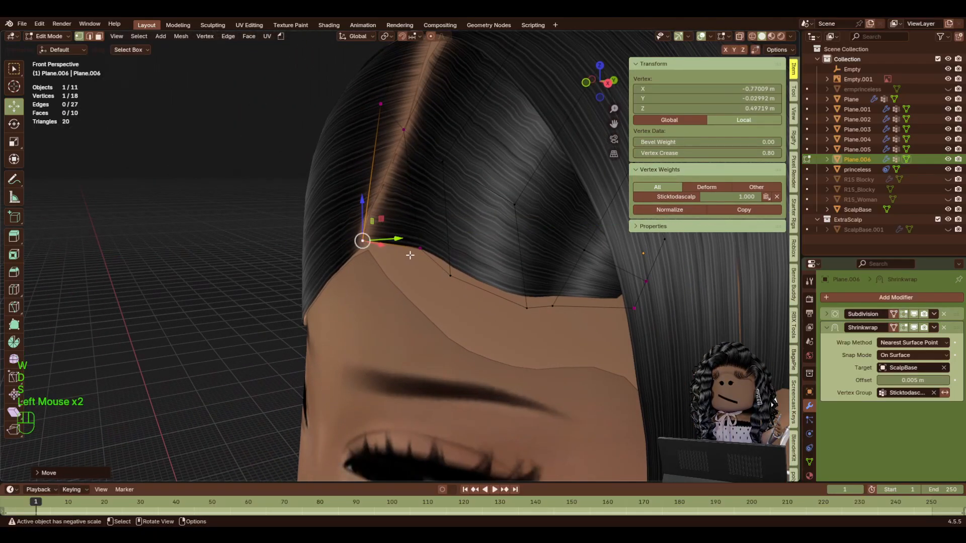
Push the panel's middle vertex beside the parting back along Y toward the scalp.
left_click(411, 256)
key("shift+f")
key("d")
left_click(378, 151)
left_click_drag(362, 195, 401, 196)
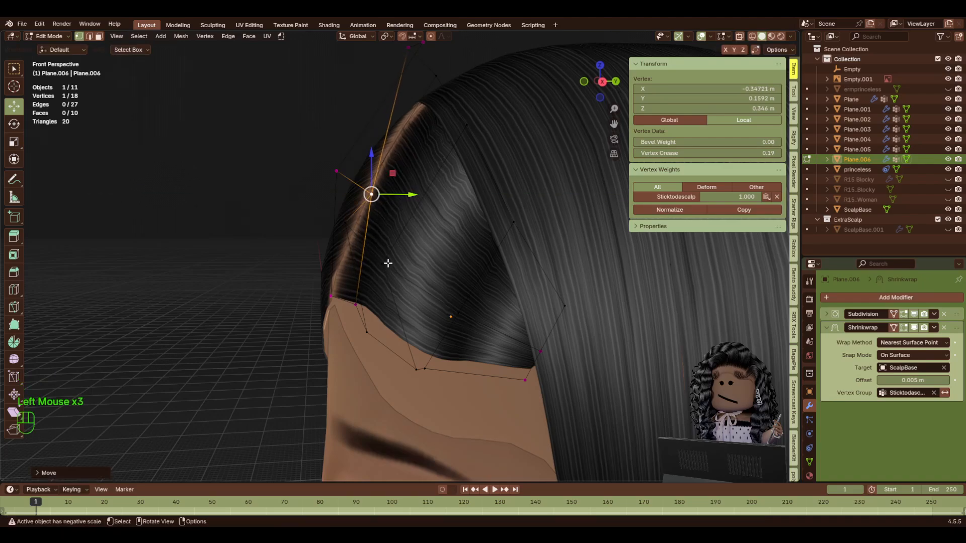
Smooth all vertices of the mirrored hair panel.
key("a")
key("a")
key("a")
key("shift+f")
key("a")
key("a")
key("s")
left_click(411, 268)
right_click(411, 268)
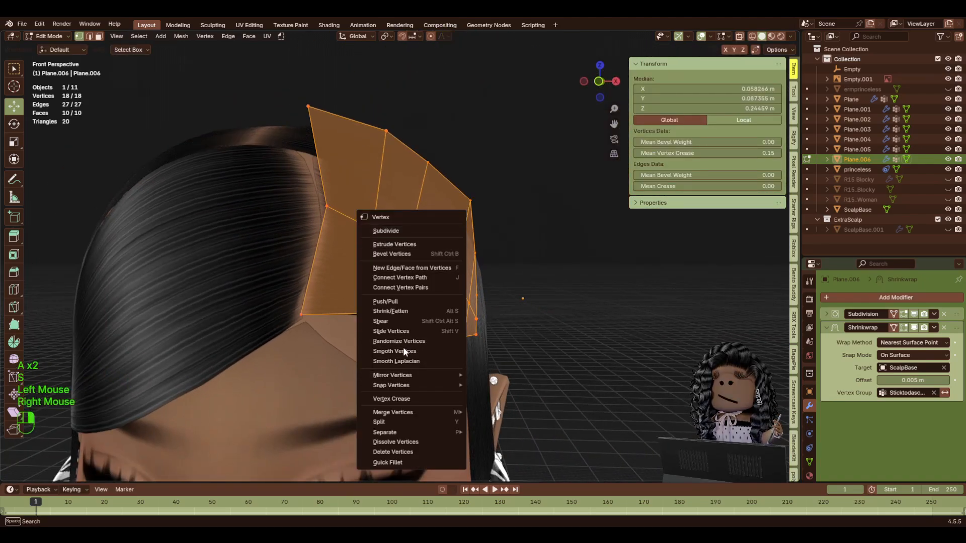
left_click(403, 349)
left_click(552, 302)
Scale the smoothed panel up slightly and move its parting-side vertices to follow the curve of the parting.
key("a")
key("s")
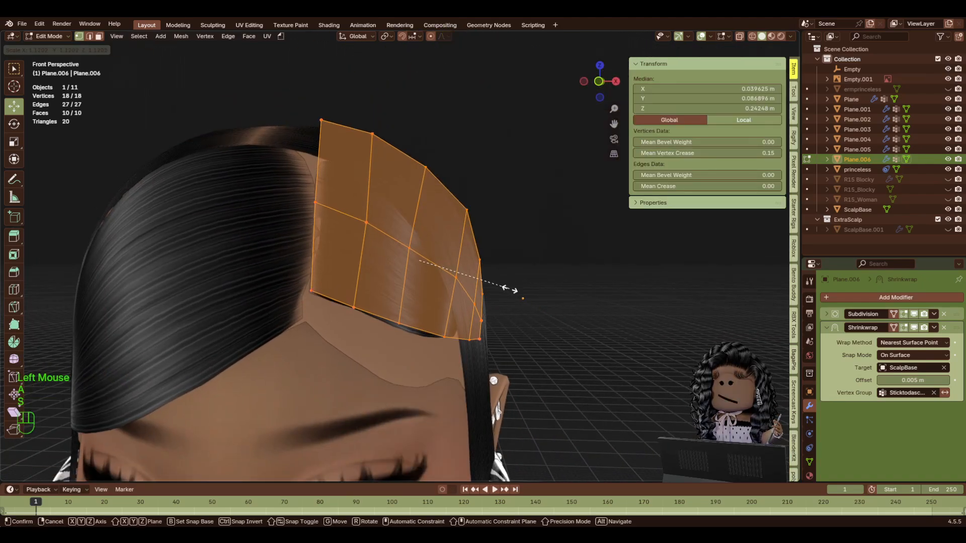
left_click(314, 300)
key("g")
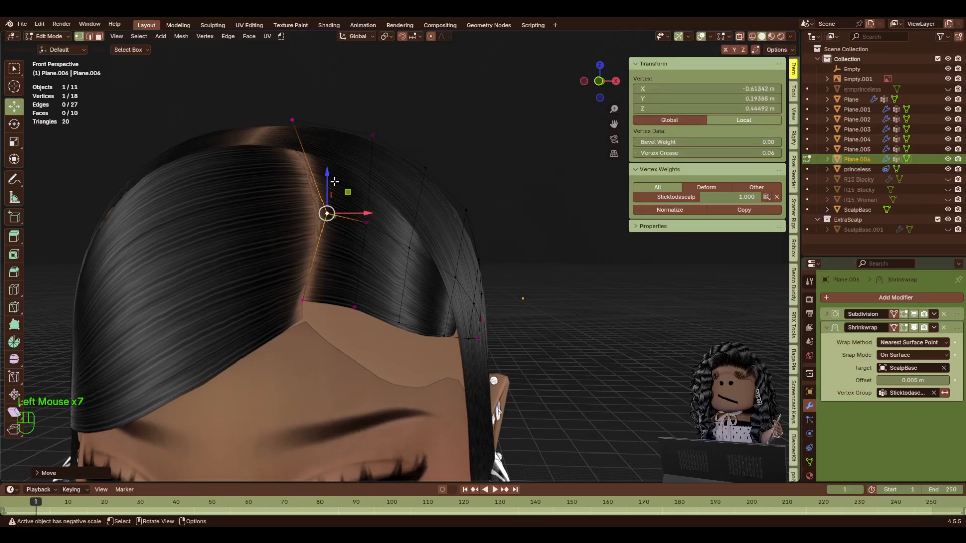
Leave mesh editing and examine how the new panel meets the parting and hairline from the front and side.
key("Tab")
left_click(590, 381)
key("shift+f")
key("s")
key("s")
key("s")
key("s")
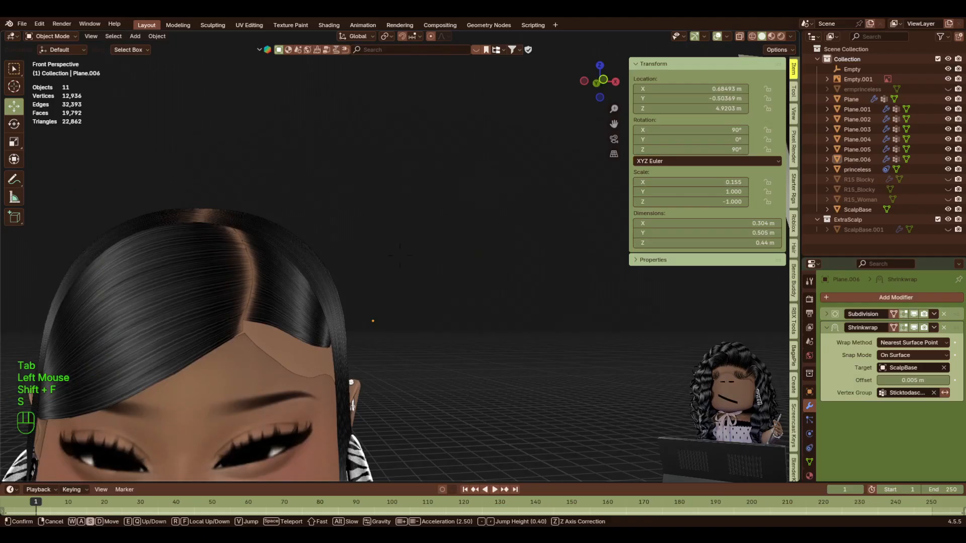
key("a")
left_click(476, 268)
key("shift+f")
key("w")
key("d")
key("d")
key("d")
key("d")
key("d")
left_click(401, 257)
Edit the mirrored hair panel's mesh and reposition its front-edge vertices near the temple and middle of the hairline.
left_click(419, 249)
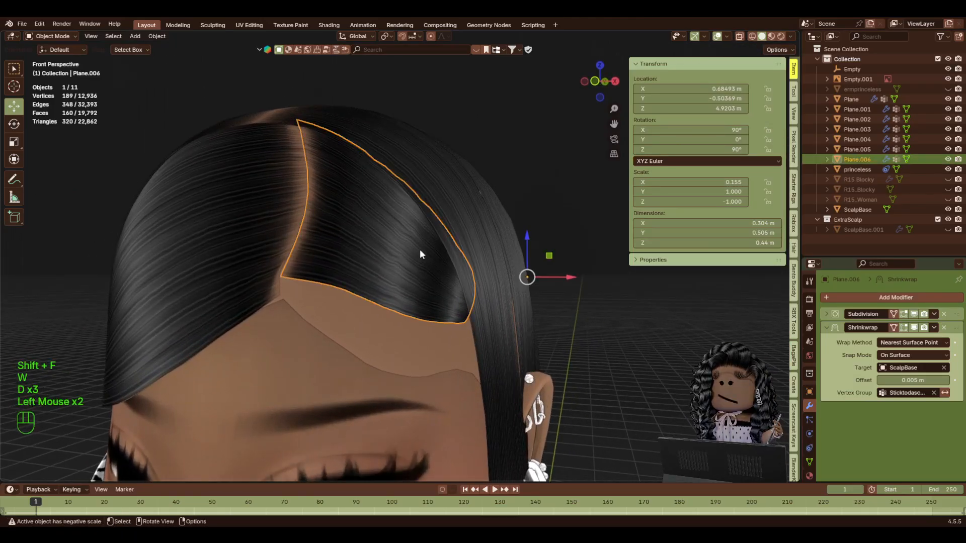
key("Tab")
key("shift+f")
key("d")
left_click(401, 256)
left_click_drag(415, 322, 448, 297)
left_click_drag(417, 260, 416, 296)
left_click_drag(447, 333, 466, 332)
left_click(346, 306)
left_click_drag(341, 270, 340, 285)
Raise a front-edge vertex of the hair panel along Z and undo the extra move of the vertex nearer the temple.
key("shift+f")
key("a")
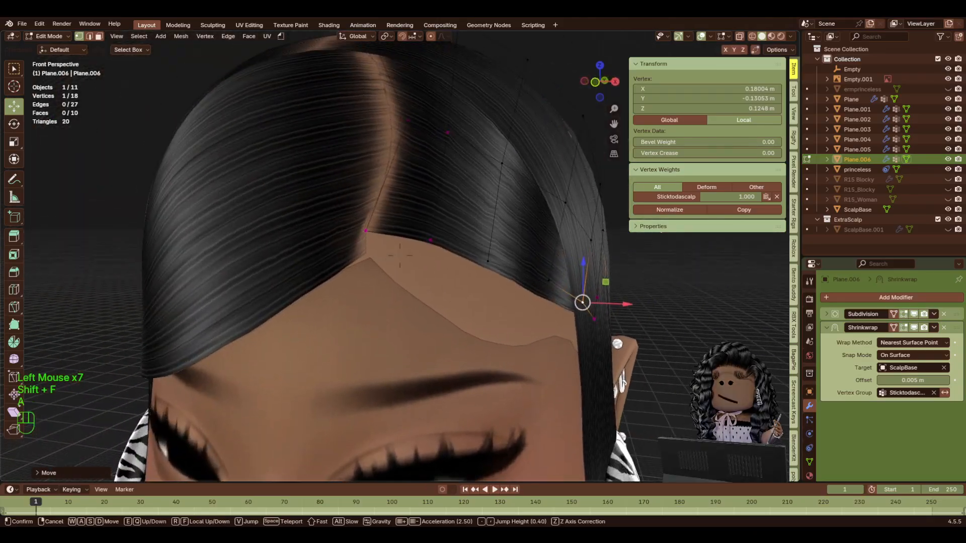
key("d")
left_click(401, 257)
left_click(364, 276)
left_click_drag(371, 254, 374, 241)
left_click(426, 291)
left_click_drag(433, 272, 439, 258)
key("ctrl+z")
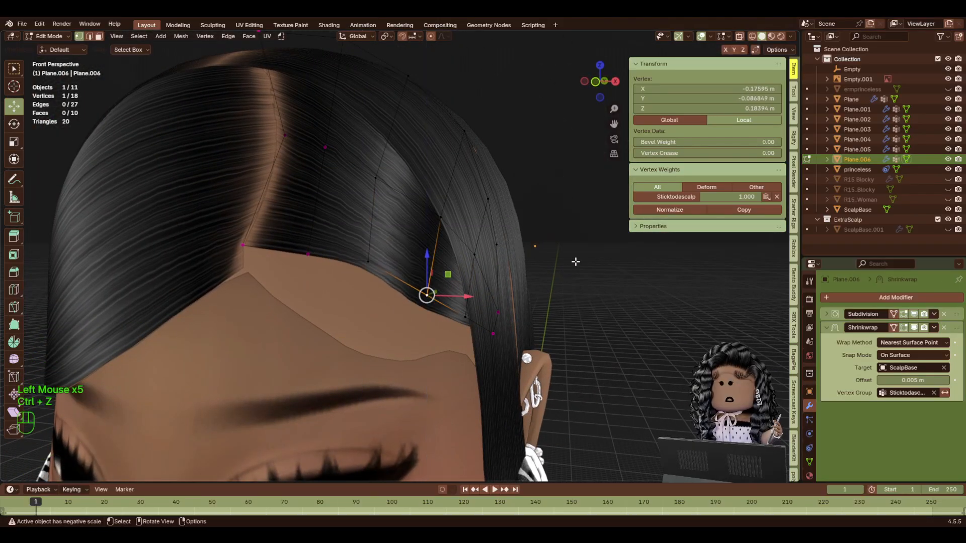
key("shift+f")
key("d")
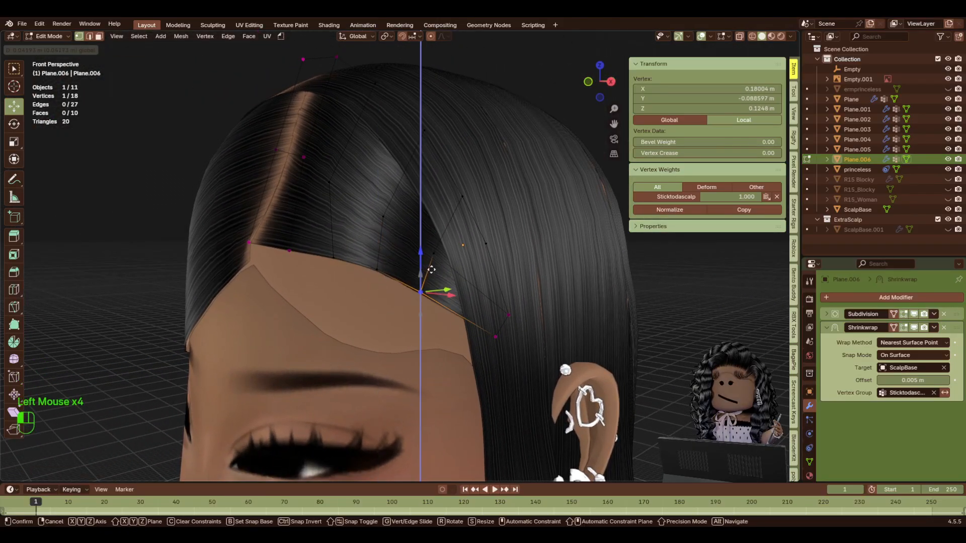
Raise the panel's parting-corner vertex and the neighbouring front-edge vertex along Z.
left_click(251, 244)
key("shift+f")
key("a")
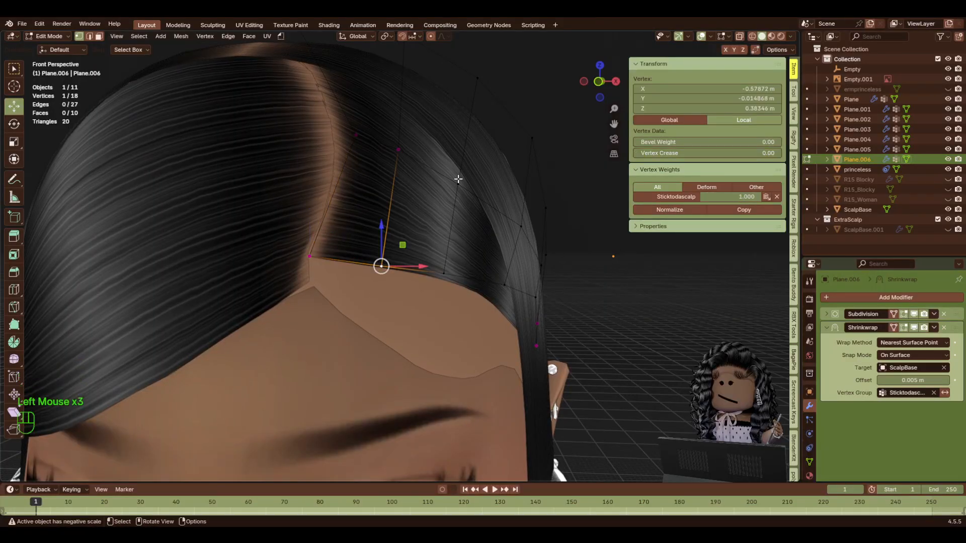
left_click_drag(383, 241, 385, 227)
left_click(311, 256)
mouse_move(308, 229)
left_mouse_down()
mouse_move(307, 254)
mouse_move(304, 224)
left_mouse_up()
Leave mesh editing and examine the reshaped hairline and parting from a distance and up close.
key("Tab")
key("shift+f")
key("s")
key("a")
left_click(574, 345)
left_click(575, 345)
key("shift+f")
key("s")
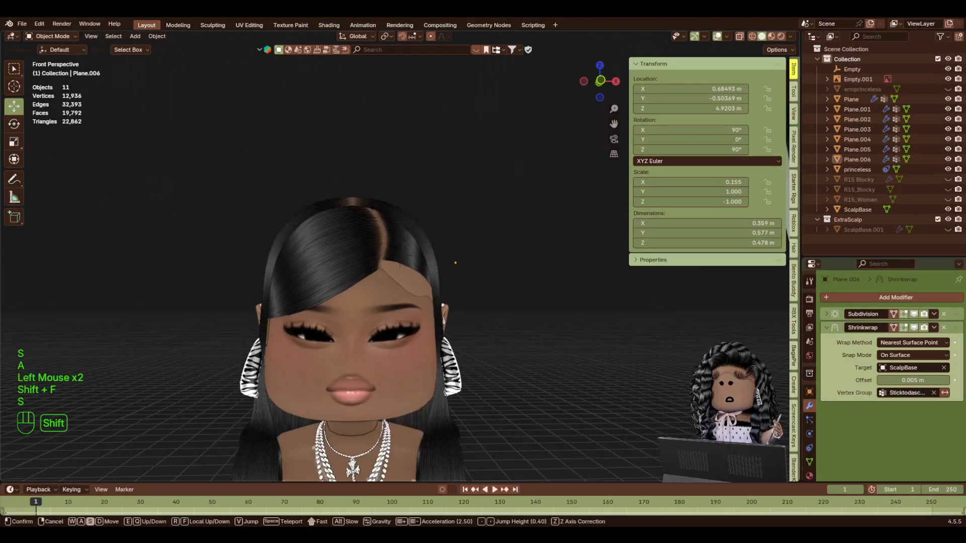
key("shift+w")
key("shift+w")
key("w")
key("s")
key("w")
key("s")
key("w")
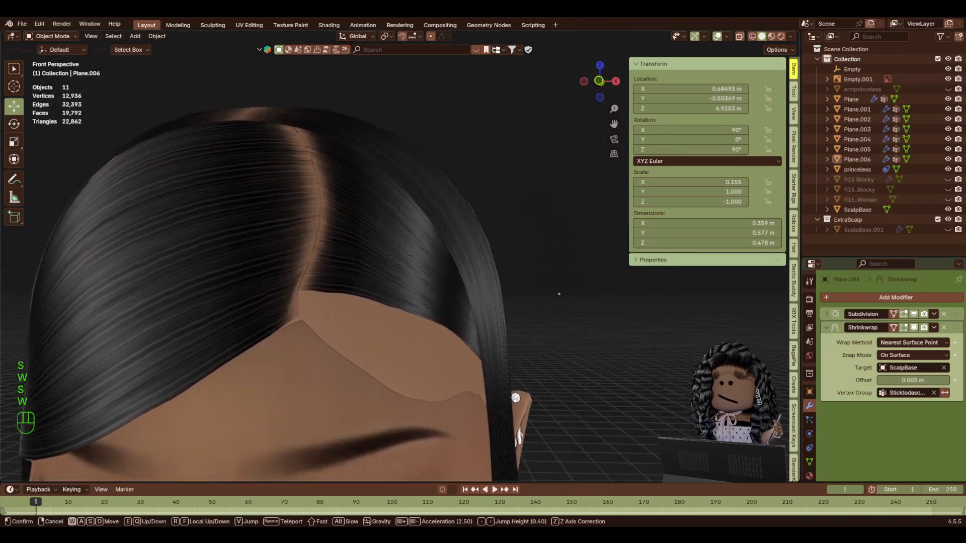
key("w")
key("w")
key("s")
Bring the panel's parting corner down to the hairline point and add a single loop cut just behind the front edge.
left_click(505, 243)
left_click(505, 244)
key("Tab")
left_click(315, 292)
left_click_drag(319, 257, 322, 302)
left_click_drag(317, 337, 319, 337)
left_click(13, 290)
left_click_drag(343, 252, 331, 297)
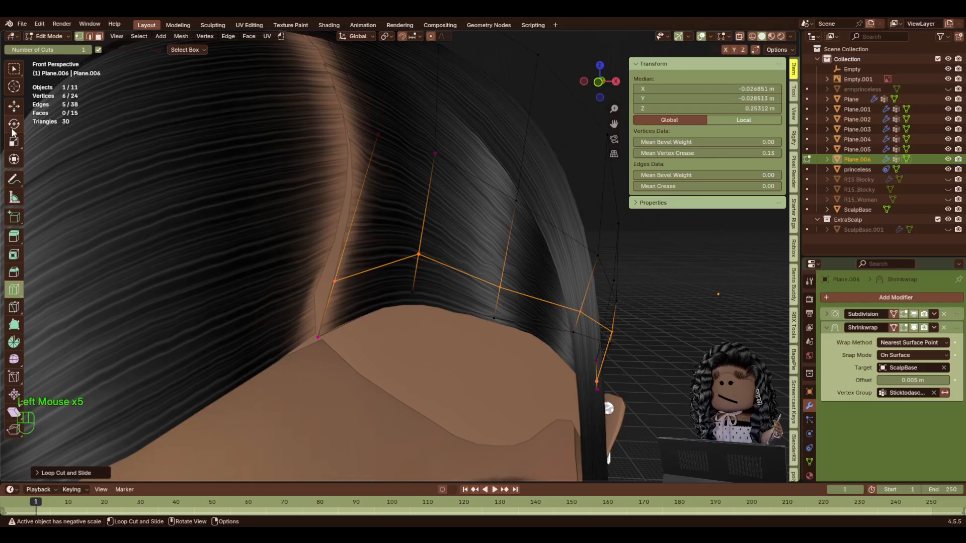
Move the new loop's parting-side vertex upward and across along X to line it up with the parting.
left_click(14, 107)
left_click(335, 281)
left_click_drag(335, 242, 336, 253)
left_click_drag(360, 292, 343, 291)
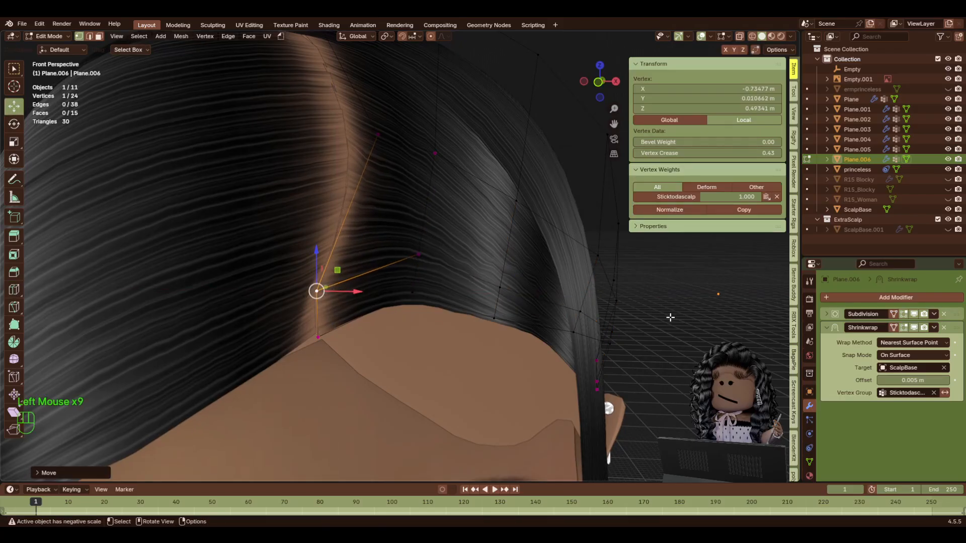
Adjust the vertices along the panel's front edge and new loop to even out the hairline curve toward the temple.
left_click(670, 317)
key("shift+f")
key("s")
left_click(671, 318)
key("a")
left_click(609, 274)
left_click(349, 260)
left_click(399, 278, "shift")
left_click_drag(378, 234, 377, 244)
left_click(398, 287)
left_click(448, 291)
left_click_drag(449, 262, 548, 321)
left_click(488, 303)
left_click(536, 348)
left_click(714, 289)
Select the panel's back edge loop without the vertices by the parting and apply Smooth Vertices.
key("Tab")
left_click(83, 257)
left_click(433, 181)
key("Tab")
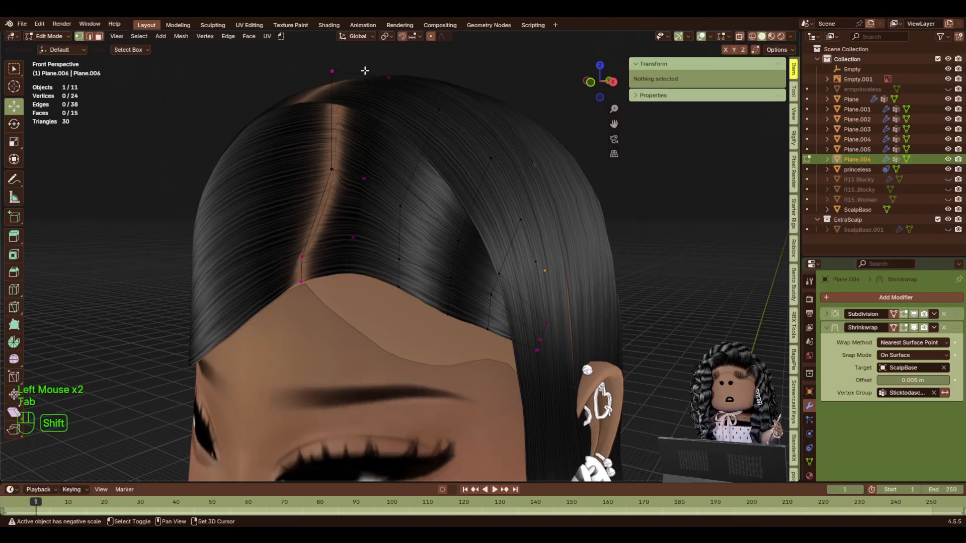
left_click(365, 71, "alt+shift")
right_click(340, 156)
left_click_drag(282, 54, 358, 123, "ctrl")
right_click(403, 278)
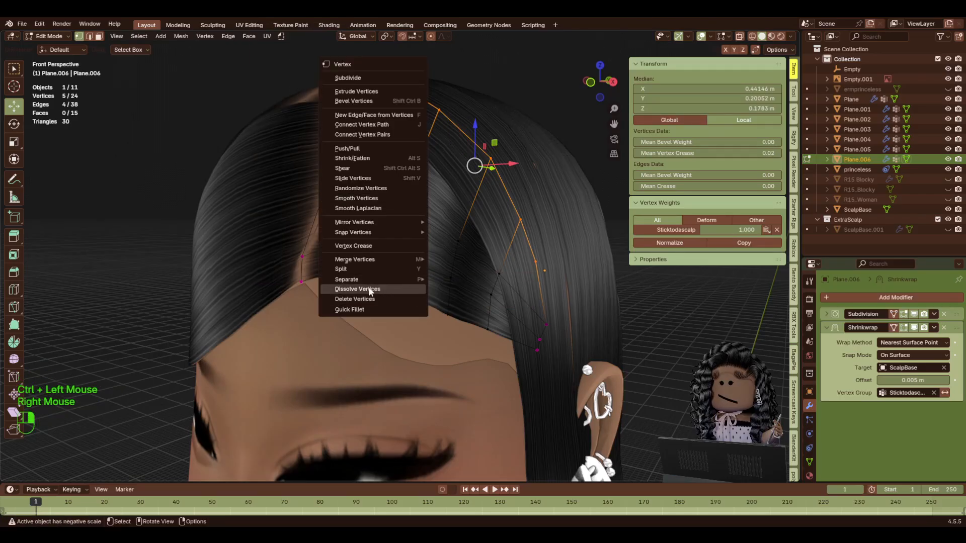
left_click(360, 198)
Try moving two upper vertices of the panel's back edge together.
left_click(382, 96)
left_click(433, 125, "shift")
left_click_drag(437, 108, 449, 140)
key("ctrl+z")
Unwrap the whole hair panel with the Angle Based method.
key("a")
left_click(268, 36)
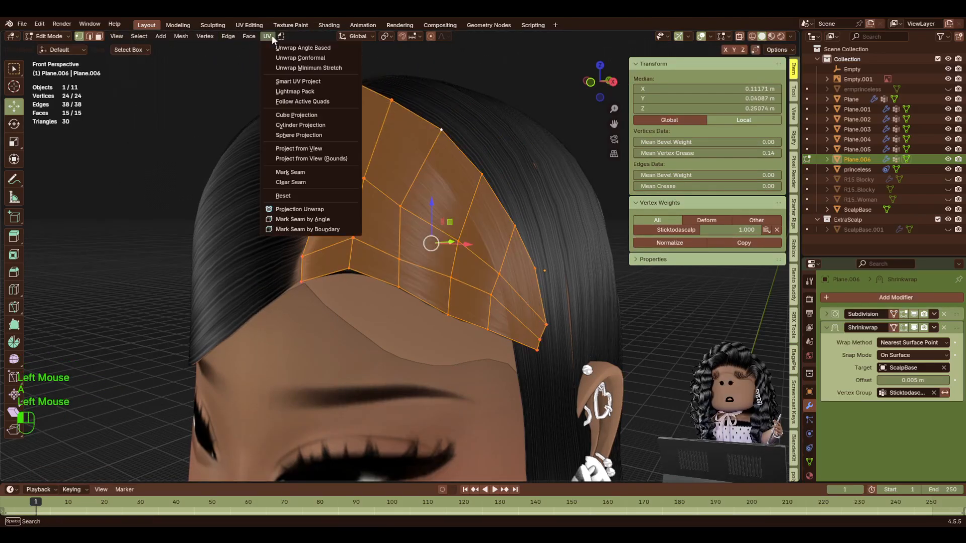
left_click(301, 47)
Switch to the UV Editing workspace, rotate the panel's whole UV island and straighten it with Gridify.
left_click(249, 26)
scroll(227, 284, "down", 5)
key("a")
key("r")
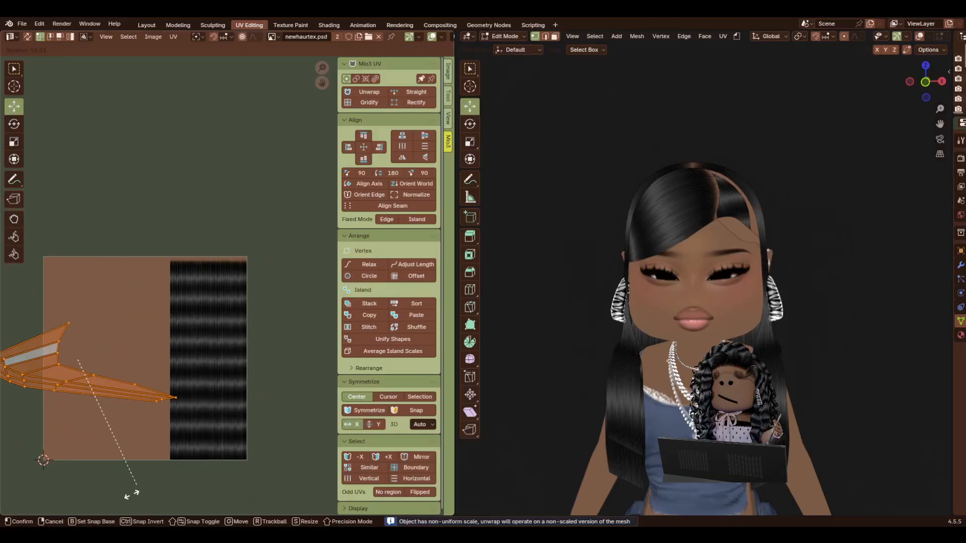
left_click(116, 495)
left_click(359, 103)
Scale the UV island down onto the black hair strip and rotate it 180° and a further 90° to align the strands.
key("g")
left_click(288, 360)
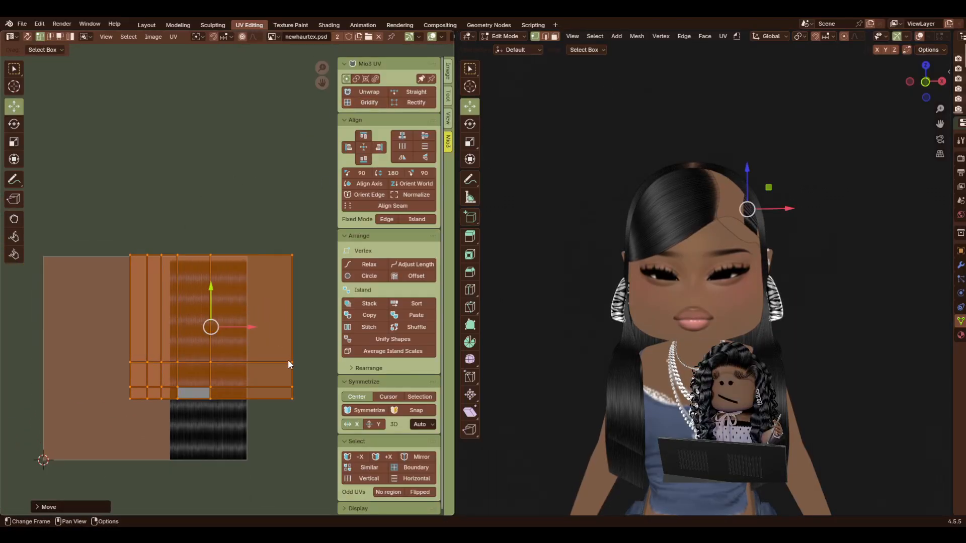
key("s")
left_click(248, 333)
type("r180")
key("Return")
key("g")
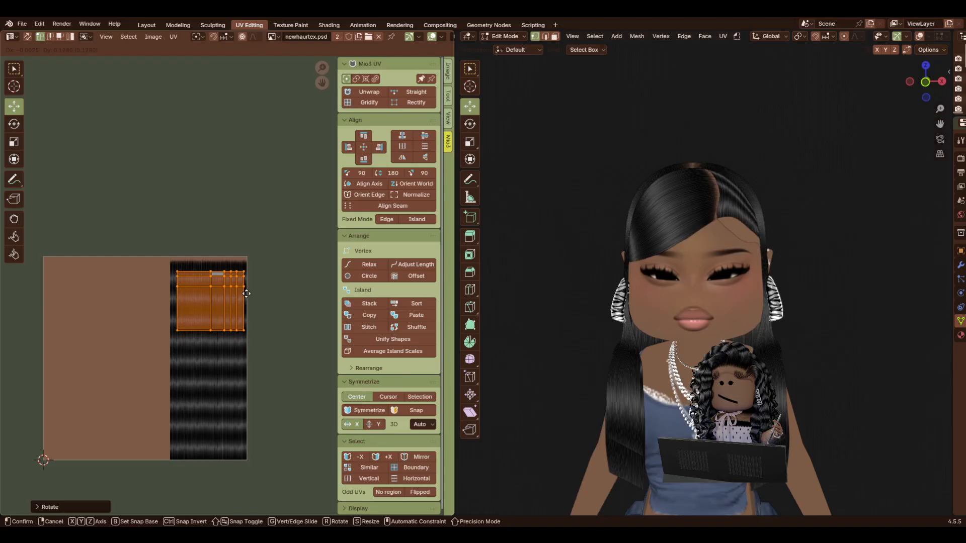
left_click(244, 278)
type("r90")
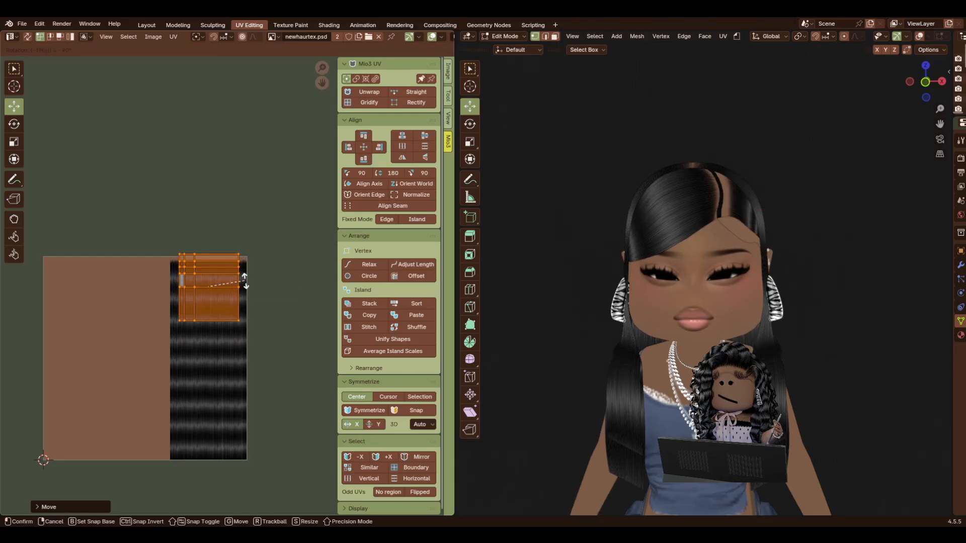
Move the island's two inner UV columns along X and scale them apart to even out the column widths.
scroll(226, 272, "up", 3)
key("alt+a")
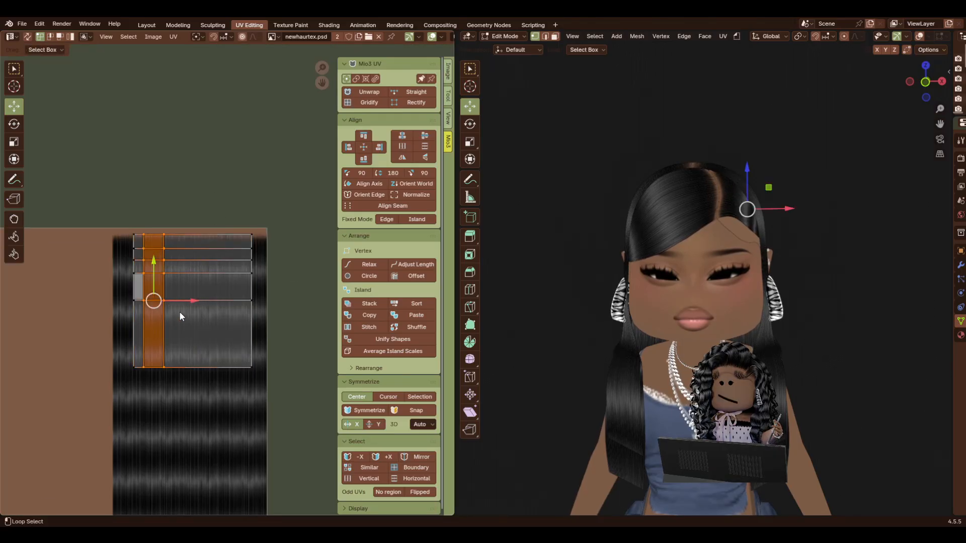
key("g")
key("x")
left_click(226, 309)
key("s")
key("x")
left_click(267, 310)
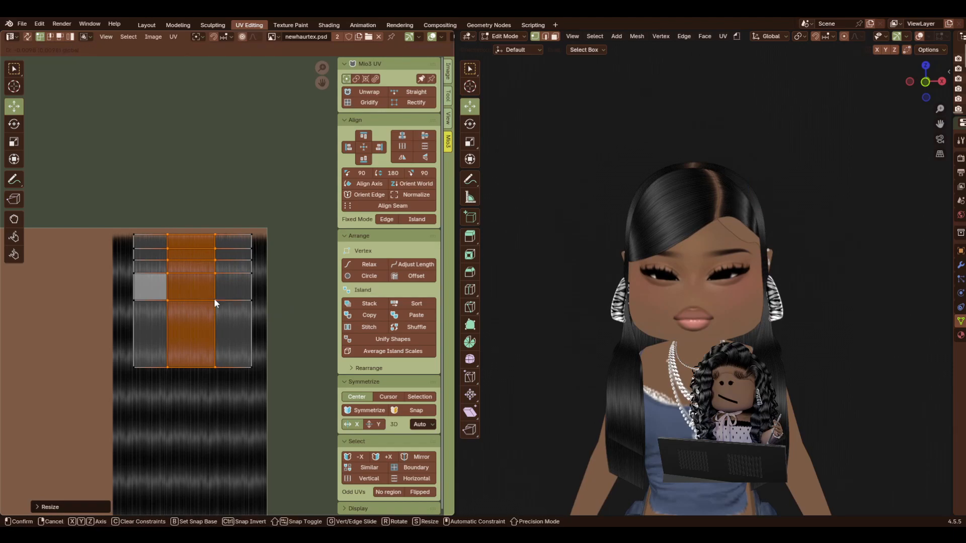
Select the whole UV island and nudge it slightly along X on the hair texture.
left_click_drag(120, 251, 121, 251)
key("a")
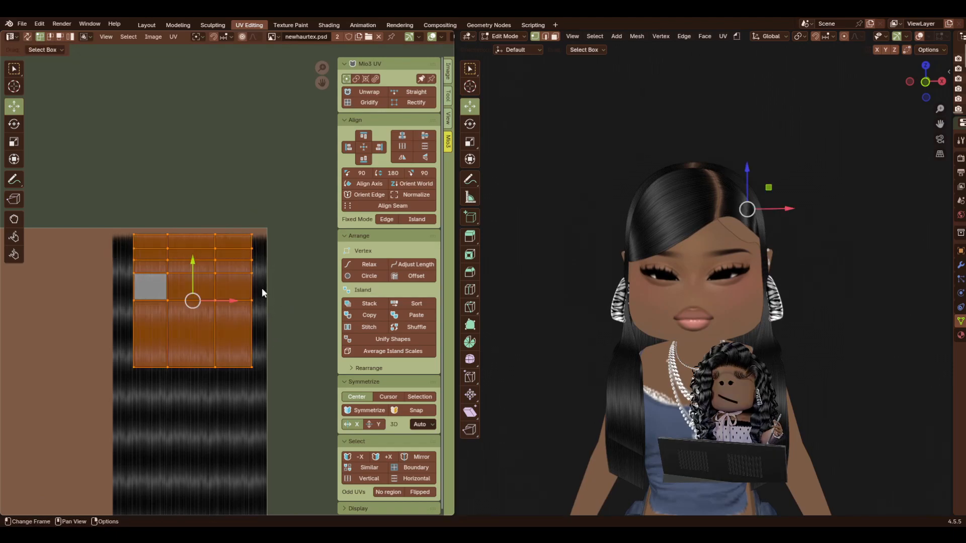
left_click_drag(225, 301, 223, 301)
left_click(203, 182)
scroll(173, 169, "up", 3)
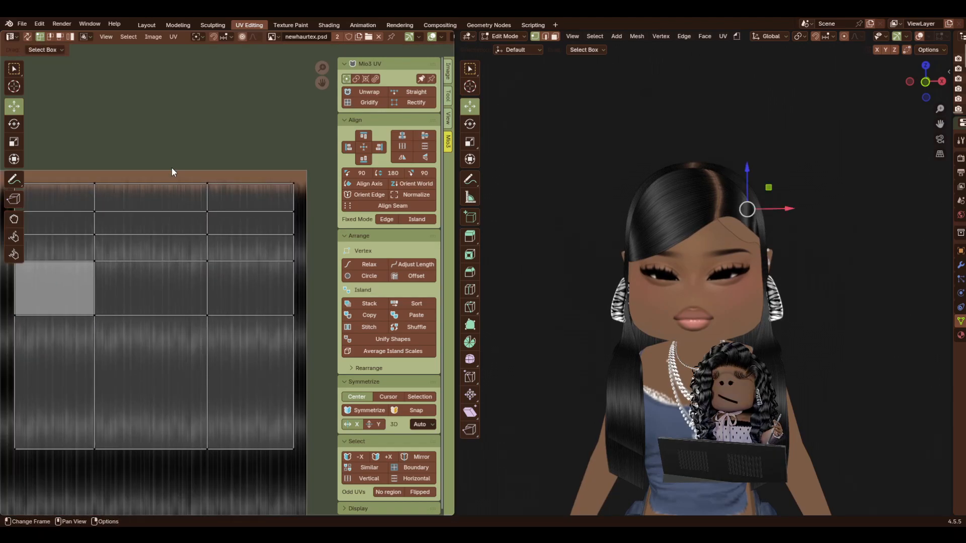
Move the second UV row down the hair texture and bring the parting closer in the 3D view.
left_click_drag(154, 146, 155, 187)
left_click(171, 211, "alt")
key("shift+grave")
key("w")
key("Return")
scroll(209, 319, "down", 1)
Scale the two lowest UV rows together along Y and move them up the hair texture.
left_click_drag(310, 441, 39, 326)
key("g")
key("s")
key("y")
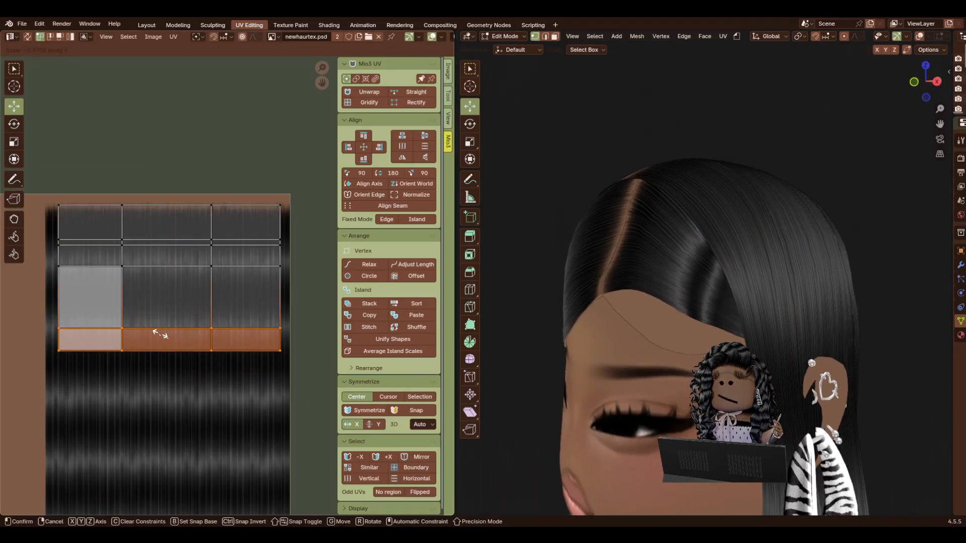
left_click(163, 345)
left_click_drag(170, 322, 170, 283)
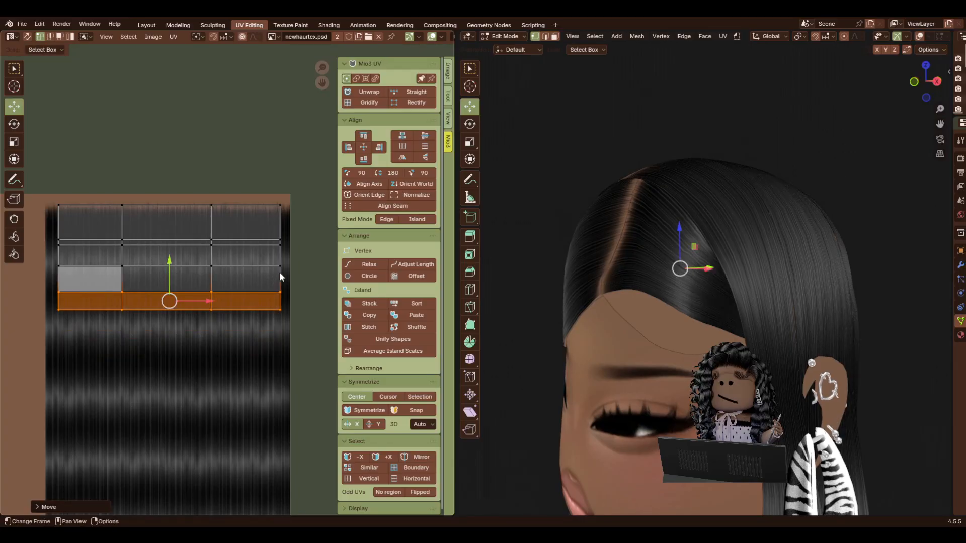
Select the UV row above the two lowest ones and move it up the hair texture.
left_click_drag(283, 274, 47, 254)
key("g")
left_click(175, 234)
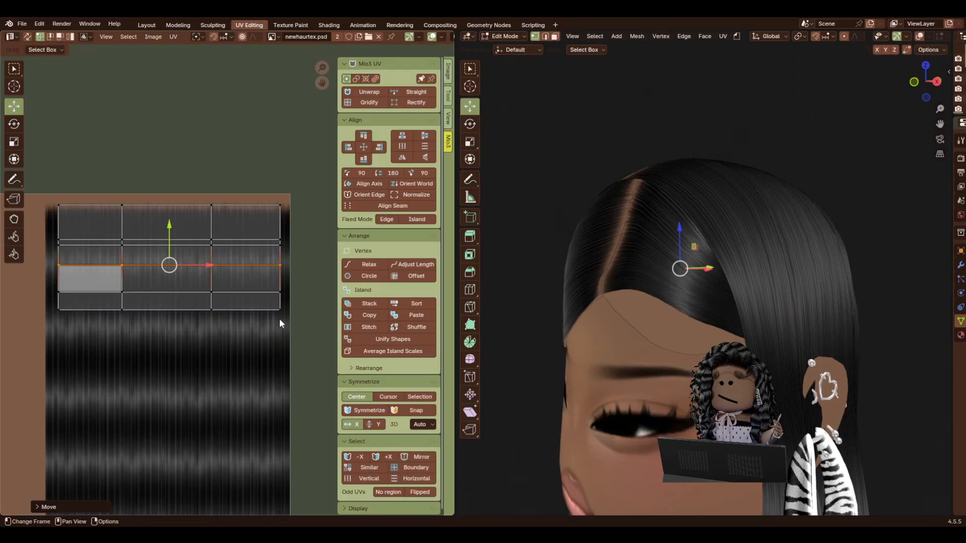
left_click_drag(169, 261, 170, 249)
Return to the Layout workspace, leave mesh editing and examine the retextured hair panel from a distance.
left_click(146, 25)
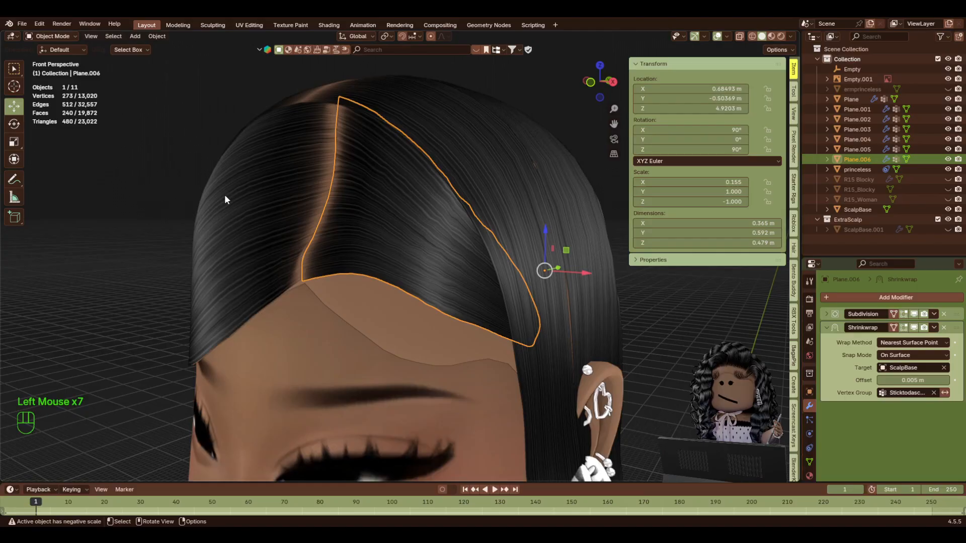
key("shift+f")
key("w")
key("a")
key("s")
key("s")
key("s")
key("s")
key("s")
key("s")
key("s")
key("s")
key("s")
key("s")
key("d")
key("d")
key("d")
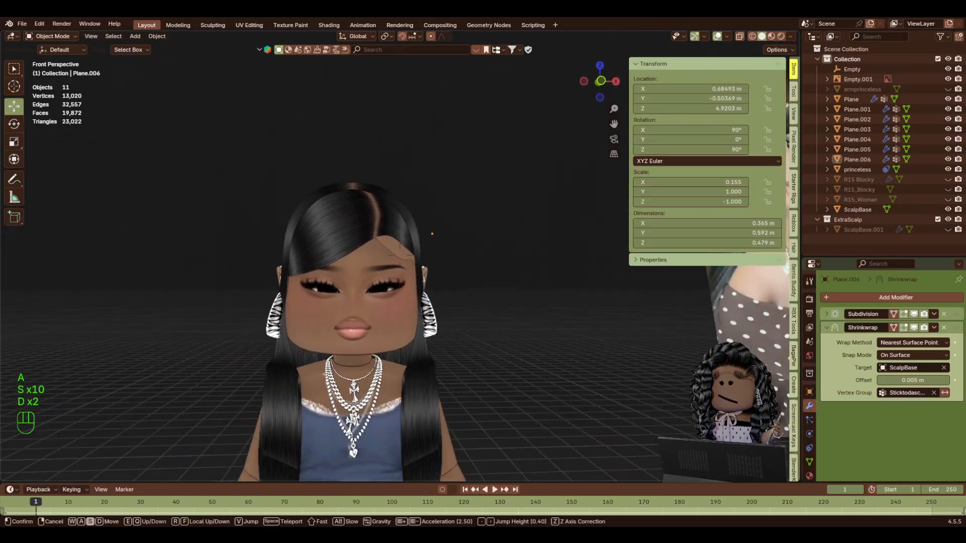
Examine the side-swoop hairline in the reference photo and the hair panel beside the avatar's parting.
left_click(400, 232)
key("shift+f")
key("w")
key("d")
key("w")
key("d")
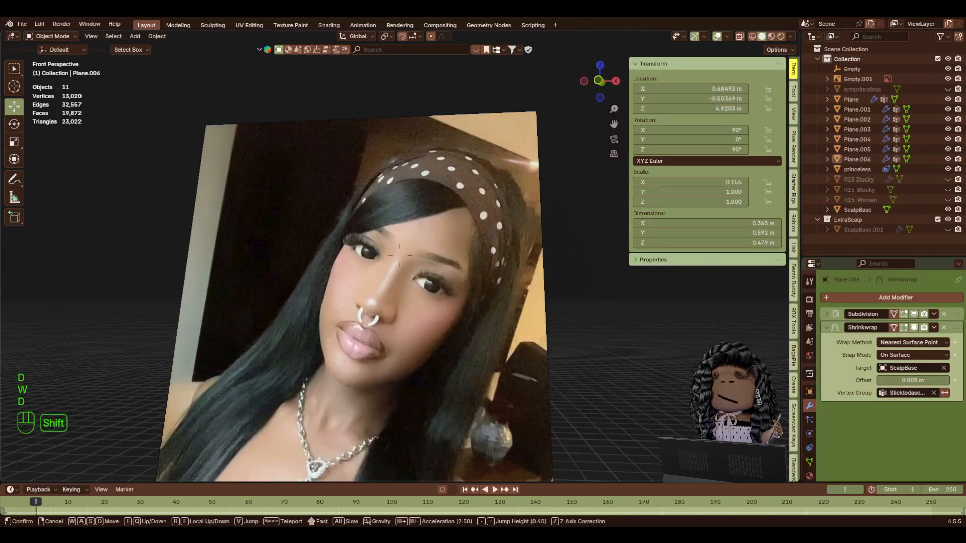
key("a")
key("w")
key("a")
key("w")
key("d")
key("a")
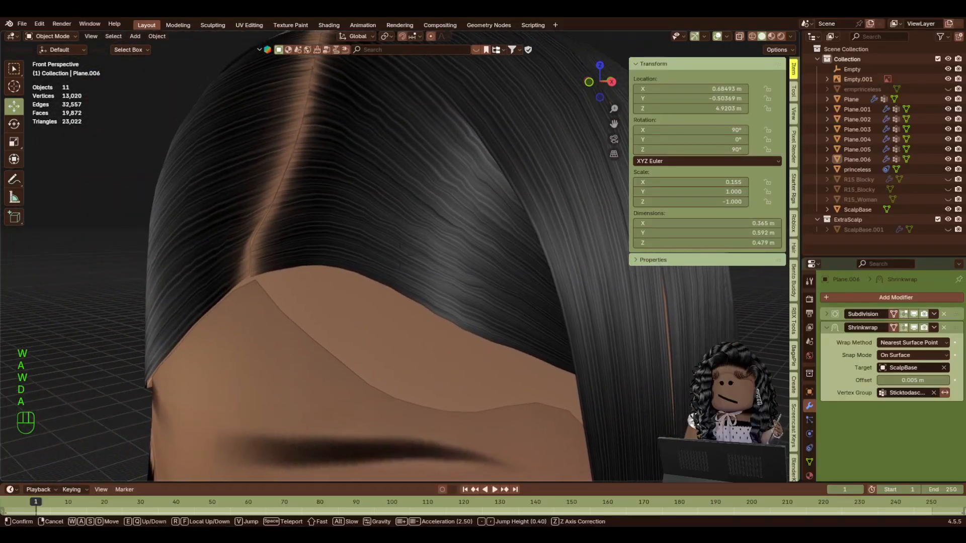
Open the mesh of the panel beside the parting and shift two of its front hairline vertices, the first one along Y.
left_click(371, 248)
left_click(371, 248)
key("Tab")
left_click(310, 256)
key("g")
key("y")
left_click(333, 253)
left_click(376, 282)
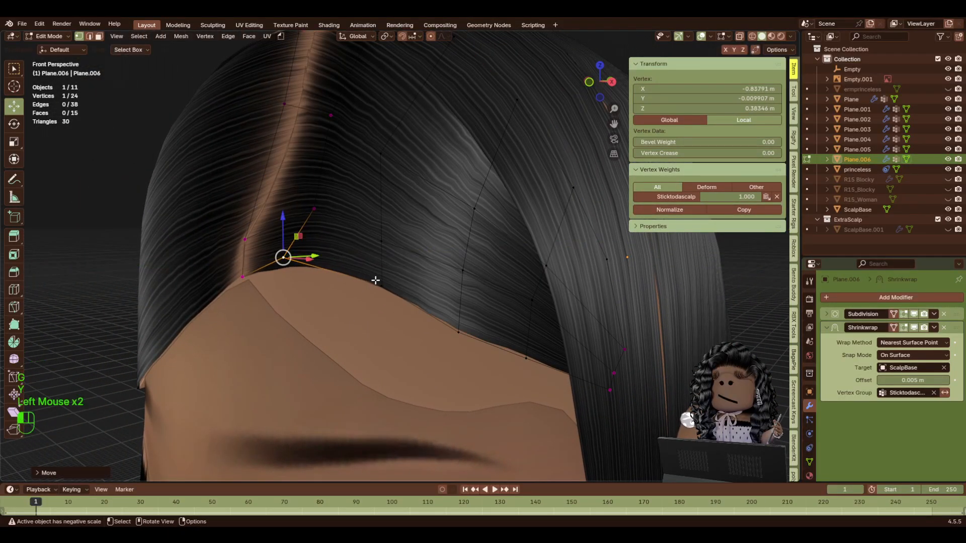
left_click_drag(382, 247, 382, 261)
left_click_drag(410, 303, 386, 300)
Select the four inner vertices around the panel's central face and smooth them.
left_click_drag(362, 166, 503, 302)
left_click(381, 153, "shift")
right_click(386, 343)
left_click(386, 342)
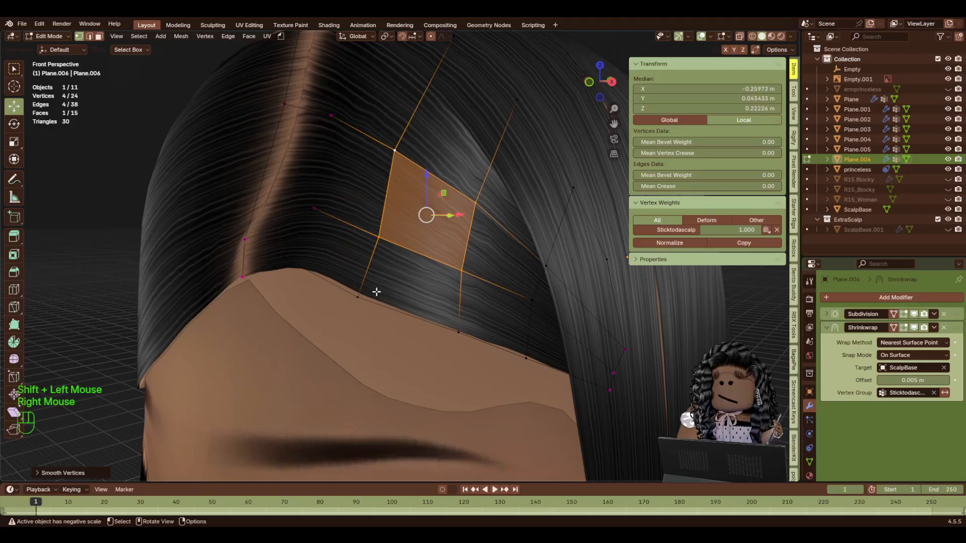
Move the front hairline vertex beside the parting along Y toward the scalp.
left_click(471, 274)
left_click(465, 272)
left_click(476, 200)
key("a")
key("shift+f")
key("a")
key("a")
key("a")
key("a")
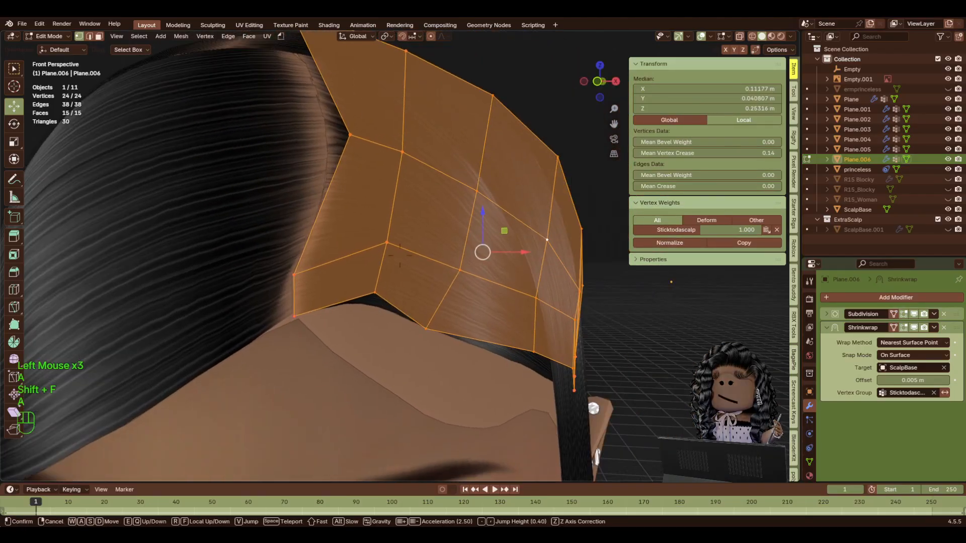
key("d")
key("a")
left_click(476, 201)
left_click(361, 285)
left_click_drag(338, 282, 308, 284)
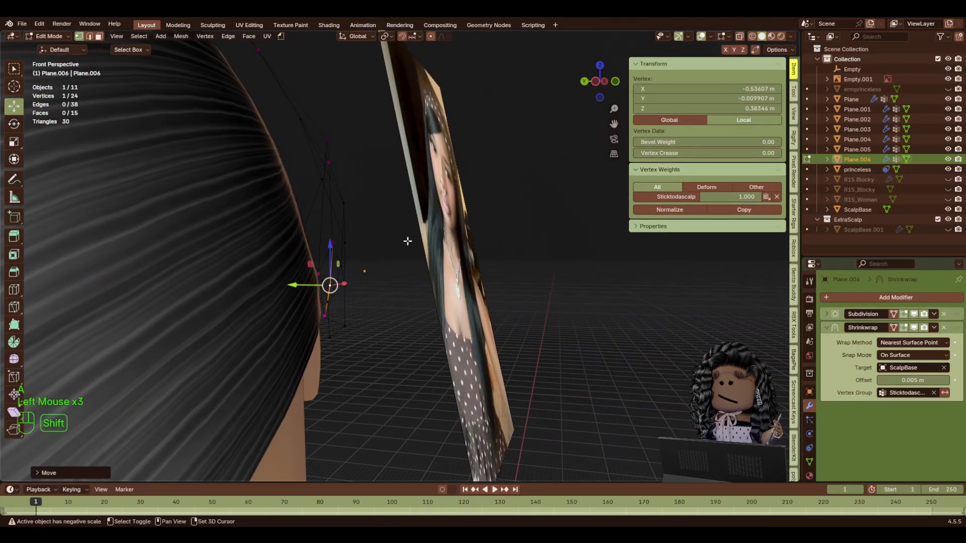
Lower the panel's front hairline vertex next to the parting along Z.
key("shift+f")
key("d")
key("w")
key("d")
left_click(407, 242)
left_click_drag(149, 200, 148, 213)
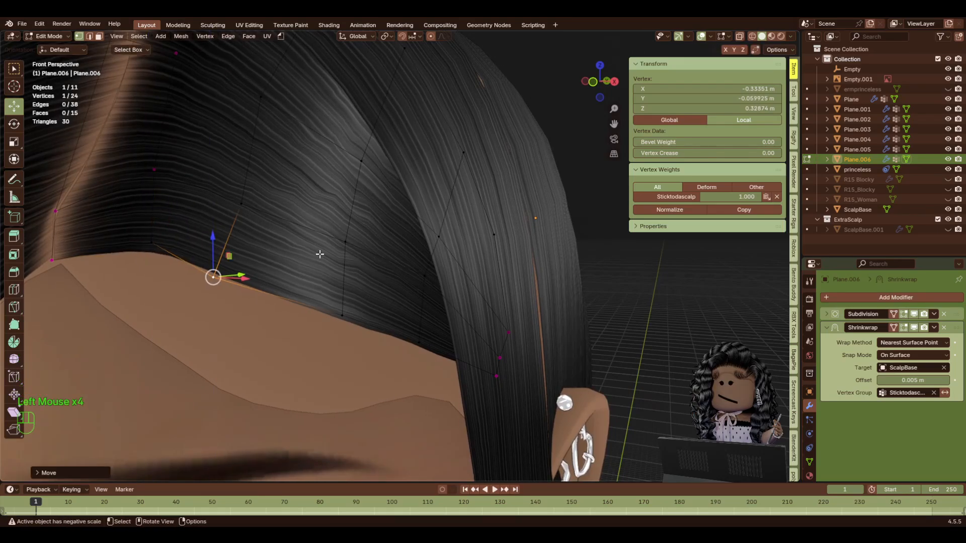
Finish editing the hair panel and open the ScalpBase mesh for editing.
key("Tab")
key("shift+f")
key("s")
key("a")
left_click(400, 257)
left_click(437, 279)
key("Tab")
Enable proportional editing and pull the scalp patch's lower edge on the forehead down and outward.
key("shift+f")
key("a")
key("w")
key("a")
key("w")
left_click(548, 283)
left_click(430, 272)
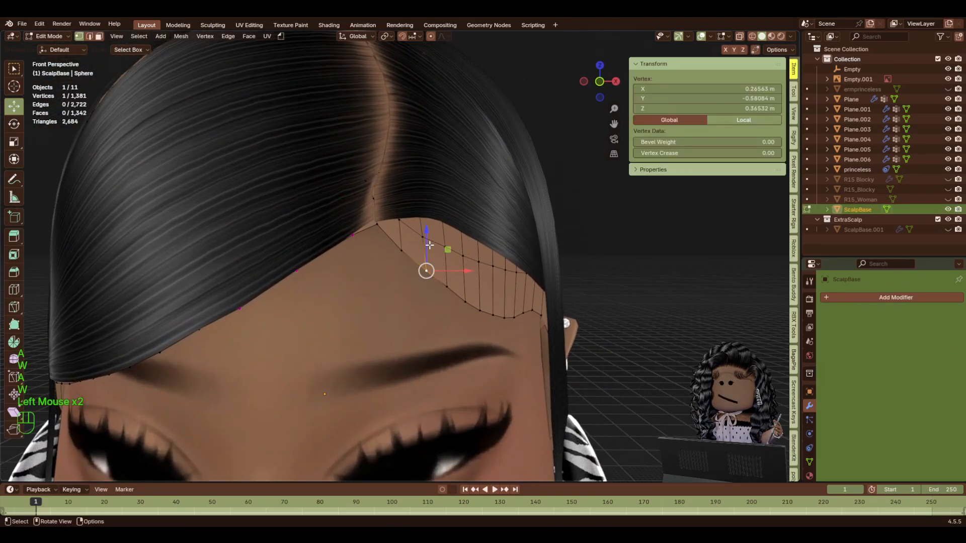
key("o")
left_click_drag(429, 245, 431, 272)
mouse_move(456, 293)
left_mouse_down()
mouse_move(465, 300)
mouse_move(470, 291)
left_mouse_up()
Reshape the scalp patch's lower edge above the eyebrow and raise its outer vertex near the temple.
key("shift+f")
key("d")
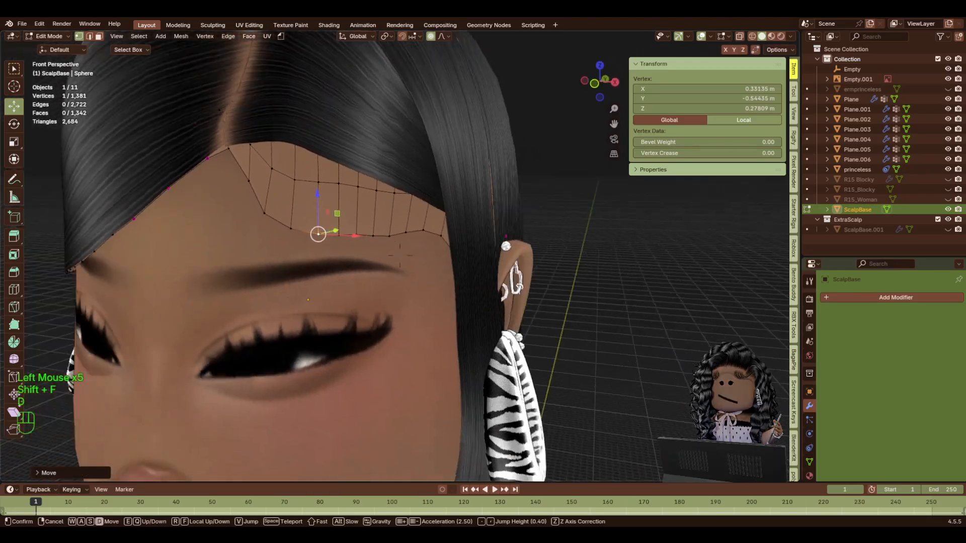
key("w")
left_click(449, 276)
left_click(335, 284)
left_click_drag(338, 243, 347, 251)
left_click(548, 292)
left_click_drag(547, 254, 548, 232)
Move the scalp edge vertex just below the parting along X toward the hair swoop.
key("shift+f")
key("a")
key("s")
key("a")
key("w")
left_click(451, 275)
left_click(428, 295)
left_click(449, 297)
left_click(428, 294)
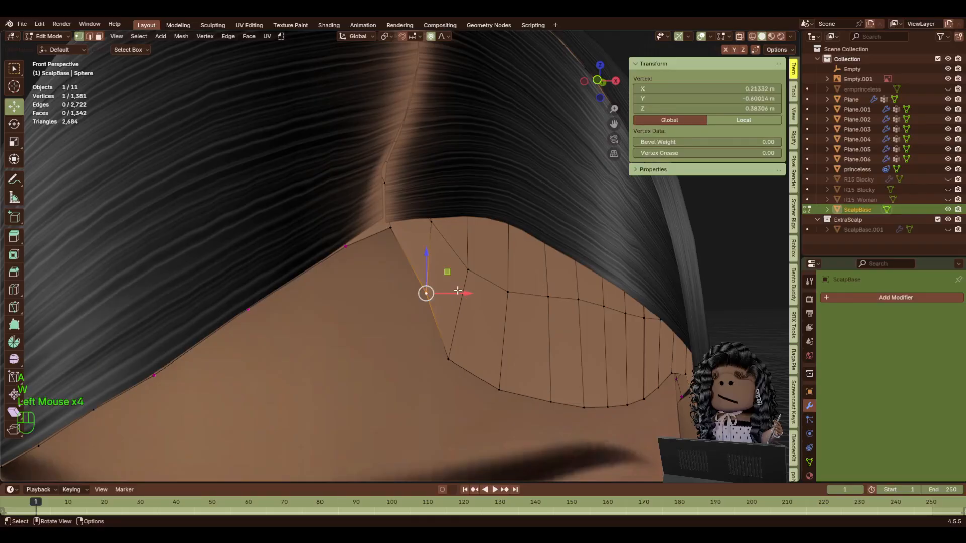
scroll(437, 289, "up", 3)
left_click_drag(464, 293, 437, 290)
key("alt+q")
left_click_drag(384, 165, 385, 175)
key("ctrl+z")
Turn off proportional editing, leave mesh editing and bring the whole head into view.
key("o")
key("Tab")
key("shift+f")
key("s")
left_click(649, 341)
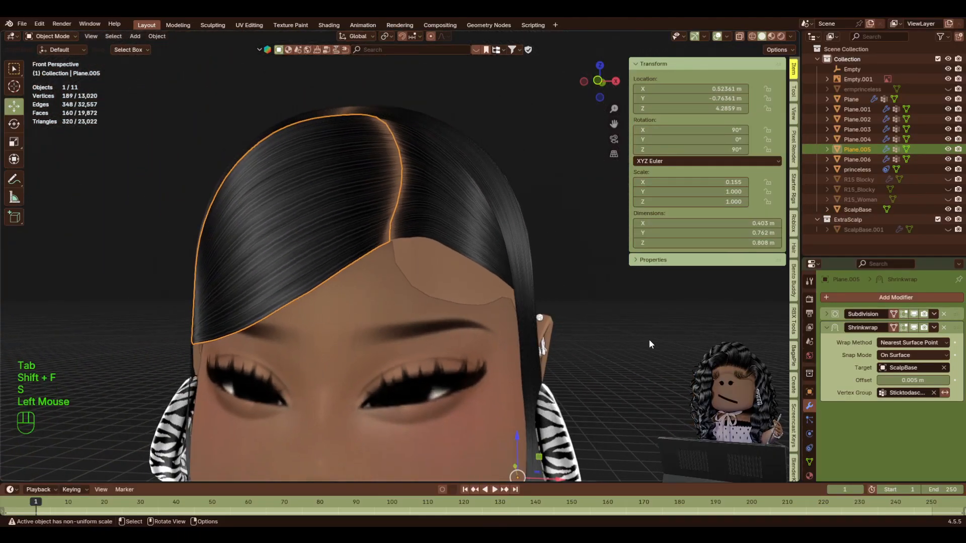
Adjust the top UV row of the hair panel in the UV Editing workspace, and return to the Layout workspace.
left_click(650, 341)
key("shift+f")
key("s")
key("w")
key("w")
left_click(631, 328)
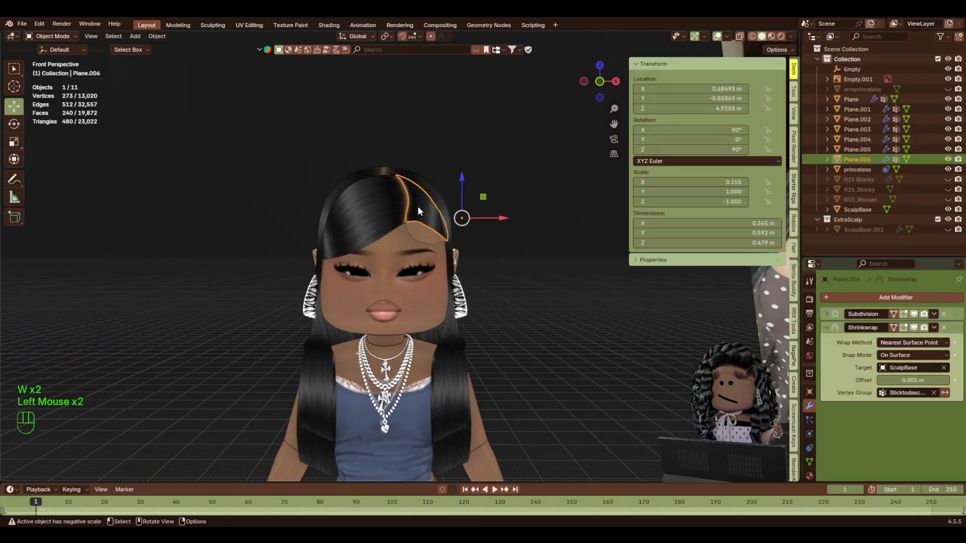
left_click(251, 26)
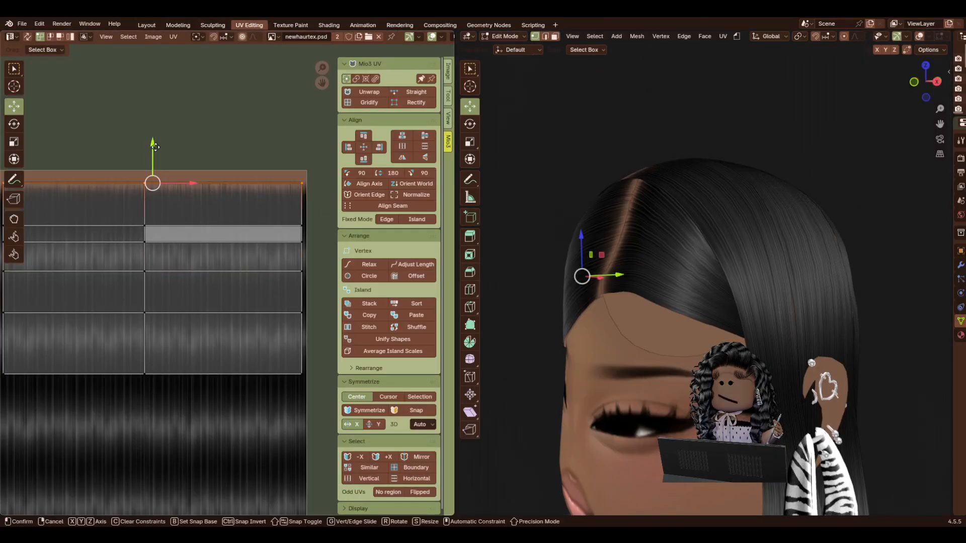
left_click(152, 26)
Examine the hairstyle from a distance and the hairline beside the parting up close.
key("shift+f")
key("s")
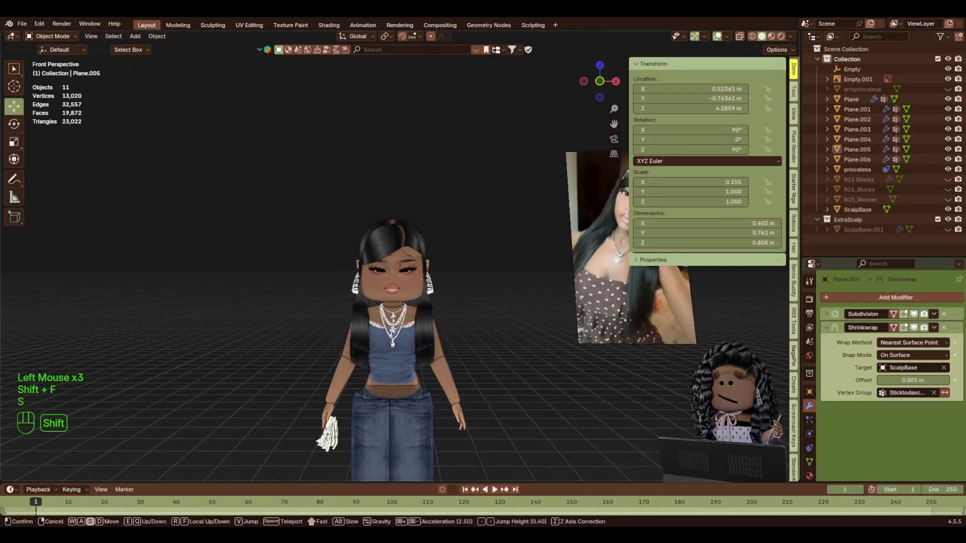
left_click(492, 282, "shift")
key("shift+f")
key("shift+w")
key("shift+d")
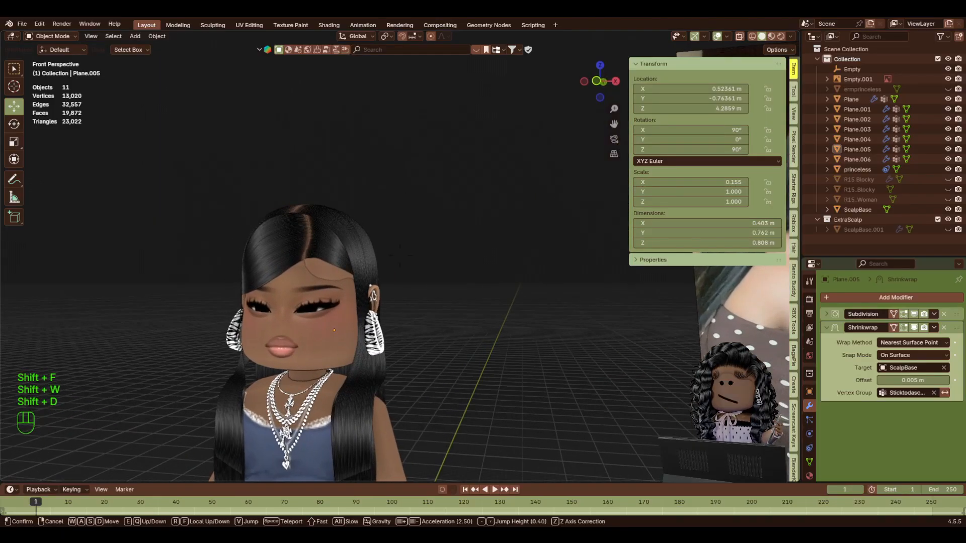
key("shift+w")
key("d")
key("d")
key("w")
key("d")
key("a")
Open the mesh of the panel beside the parting and raise the vertex midway along its front hairline.
left_click(473, 269)
left_click(474, 267)
key("Tab")
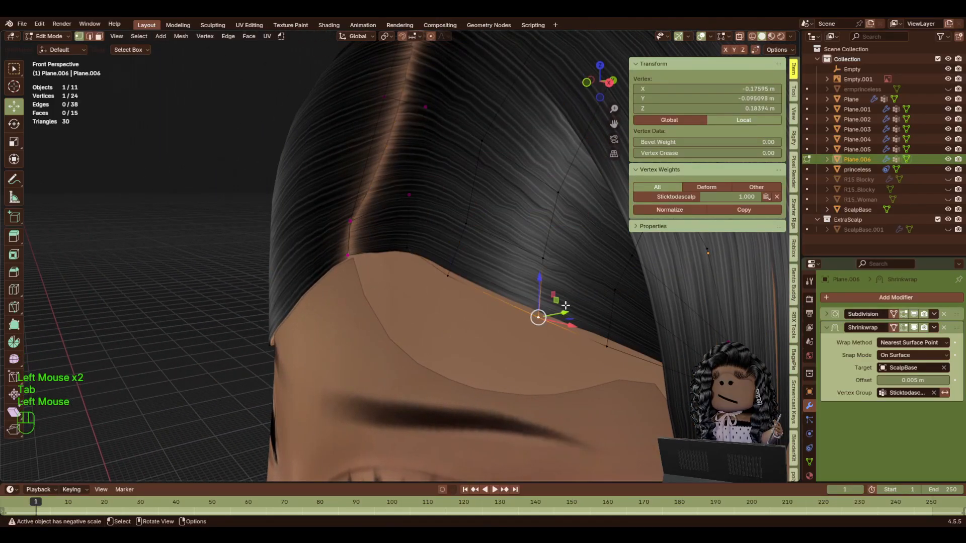
left_click_drag(540, 278, 552, 238)
Move the panel's protruding side vertices along X toward the scalp.
left_click(544, 258, "shift")
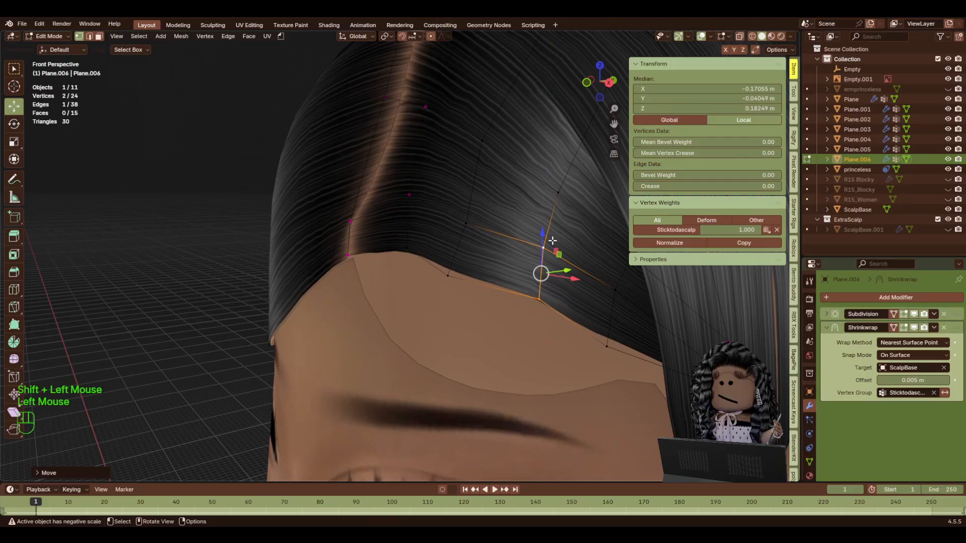
key("shift+f")
key("a")
key("a")
left_click(551, 302)
left_click_drag(550, 308, 532, 308)
left_click_drag(570, 375, 531, 305)
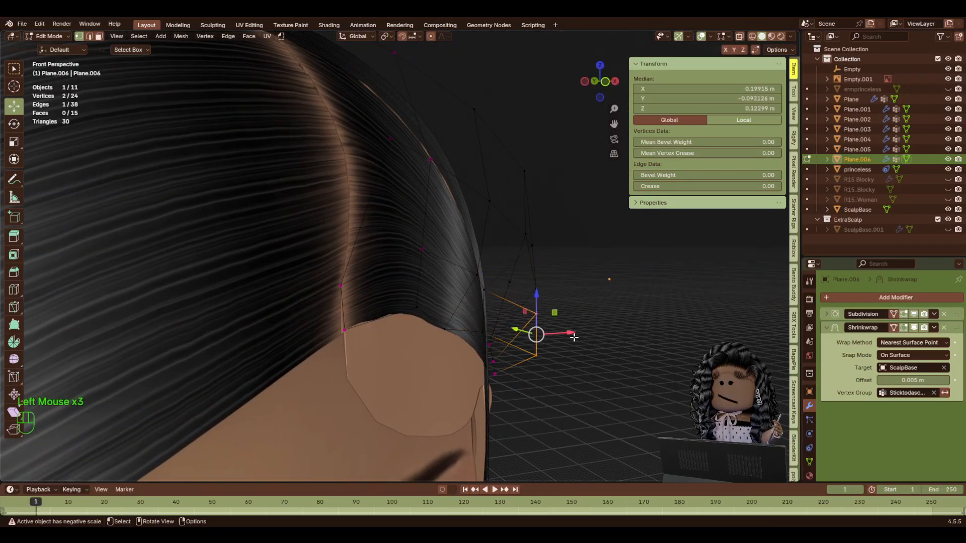
left_click_drag(572, 333, 533, 334)
left_click(478, 275)
left_click_drag(510, 274, 492, 274)
Raise a vertex on the panel's front hairline along Z and leave mesh editing.
key("shift+f")
key("a")
key("w")
key("s")
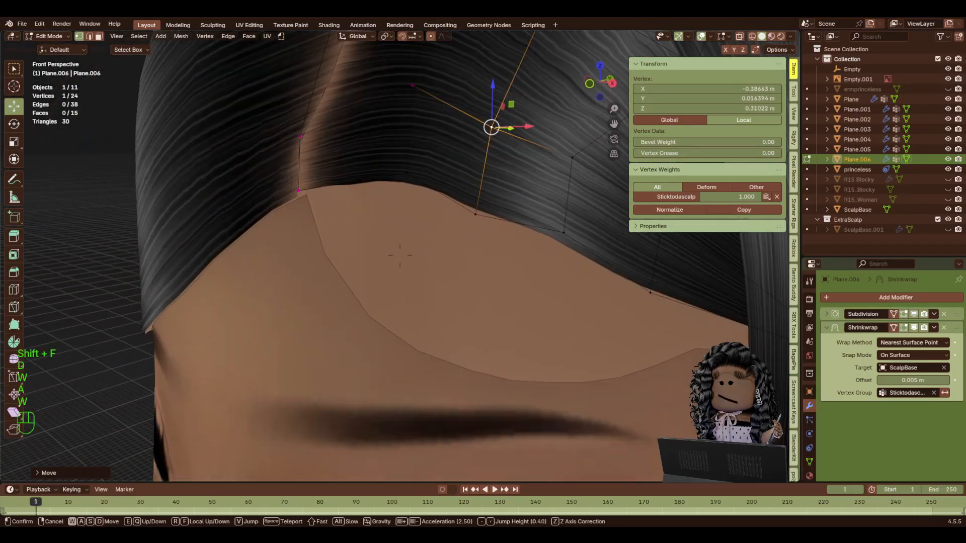
left_click(400, 257)
left_click(332, 296)
left_click_drag(330, 264, 330, 249)
key("Tab")
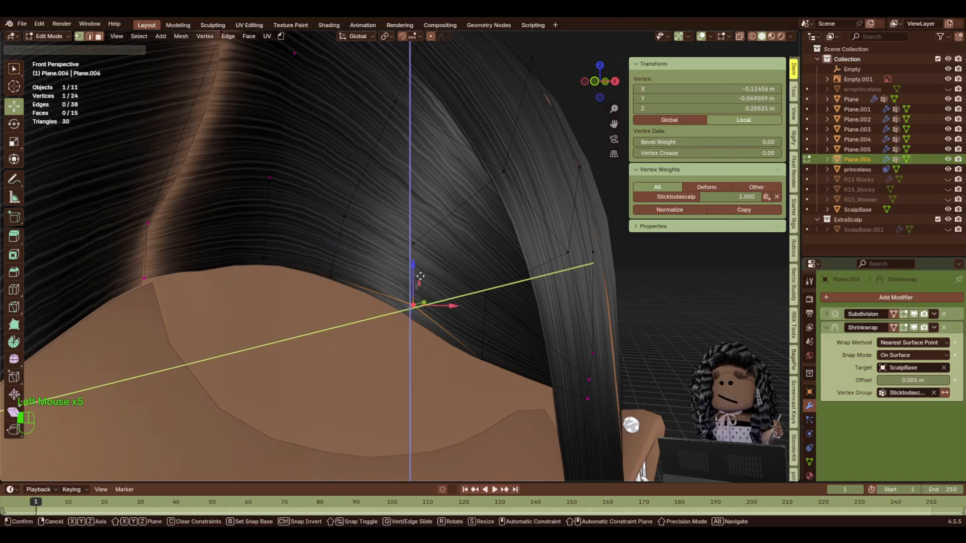
Compare the avatar's adjusted hairline with the reference photo.
key("shift+f")
key("s")
key("shift+a")
key("s")
key("d")
key("shift+w")
key("w")
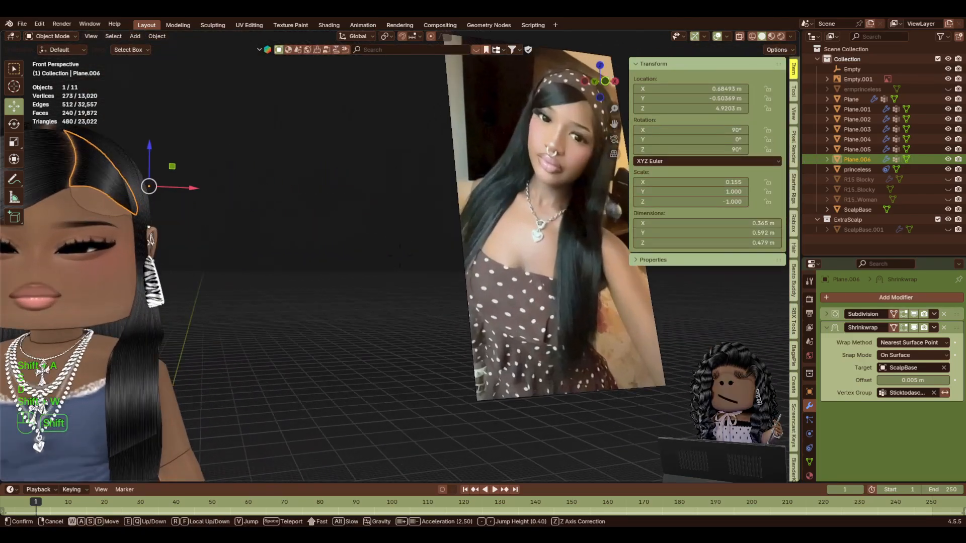
key("d")
key("d")
key("s")
Open the ScalpBase mesh and lower the scalp patch's outer edge near the temple with proportional editing.
left_click(373, 221)
left_click(372, 221)
key("Tab")
left_click(468, 227)
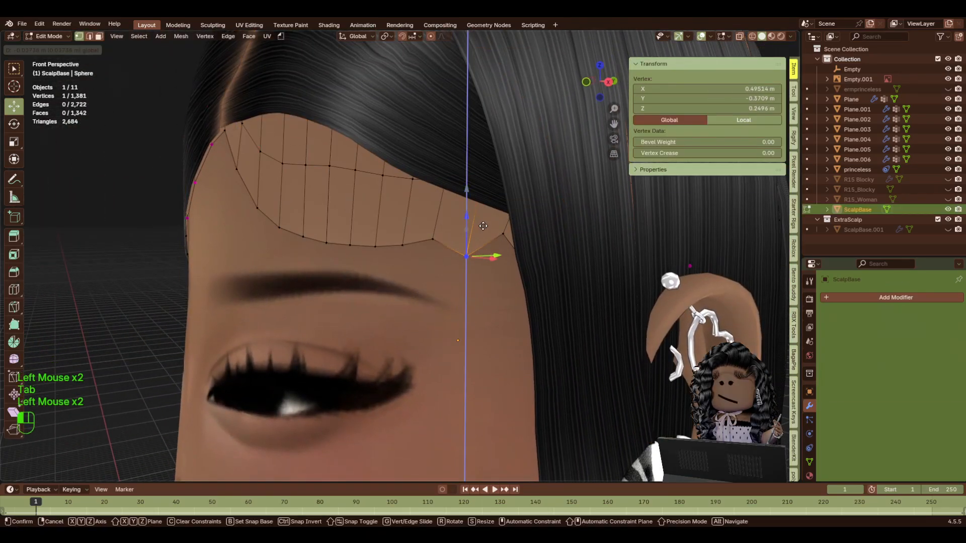
key("o")
left_click_drag(467, 201, 388, 226)
left_click(433, 245)
Raise the two lower-edge vertices of the scalp patch nearest the parting with proportional editing.
left_click(257, 208)
left_click(279, 228, "shift")
scroll(270, 174, "down", 3)
left_click_drag(269, 183, 272, 151)
Raise the middle vertex of the scalp patch's lower edge above the eyebrow, redoing the move once.
left_click(326, 241)
left_click_drag(331, 212, 335, 198)
key("ctrl+z")
left_click(327, 236)
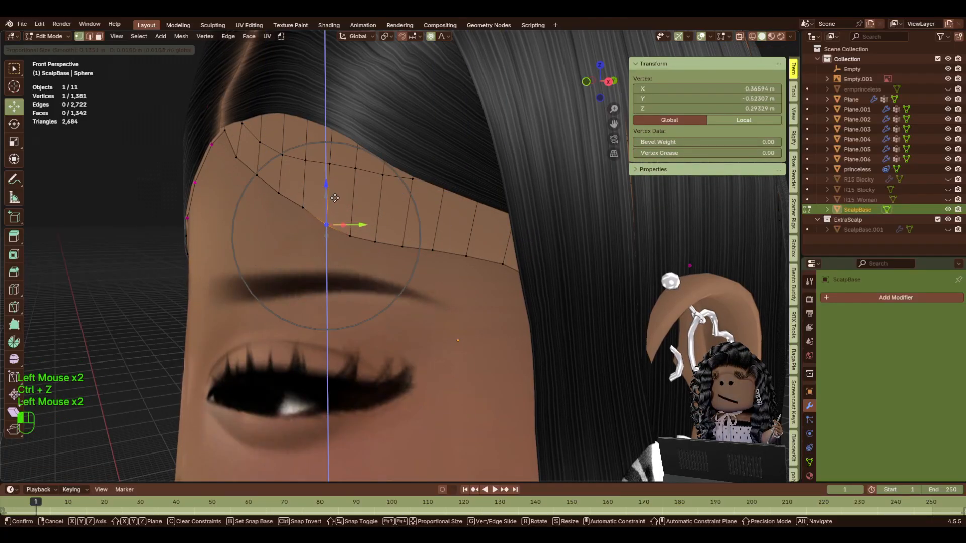
key("shift+f")
key("a")
key("a")
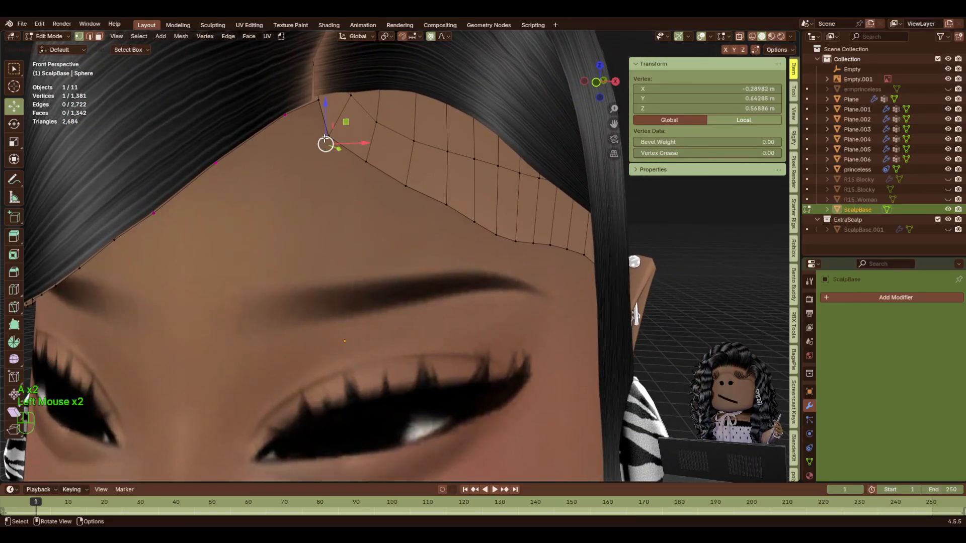
Move the lower-edge vertex of the scalp patch nearest the parting up and outward.
left_click(329, 135)
scroll(362, 136, "up", 6)
left_click_drag(359, 135, 365, 137)
Lower the two middle lower-edge vertices above the eyebrow and raise the neighbouring one to even out the patch's curve.
left_click(494, 235)
left_click(475, 223)
left_click(447, 206, "shift")
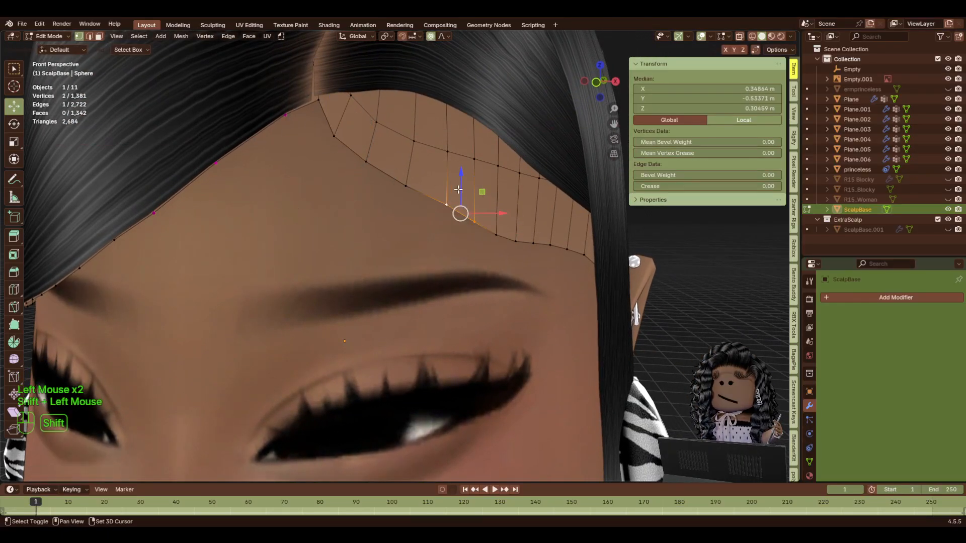
left_click_drag(462, 182, 462, 189)
left_click(516, 241)
left_click_drag(515, 202, 476, 195)
left_click(475, 228)
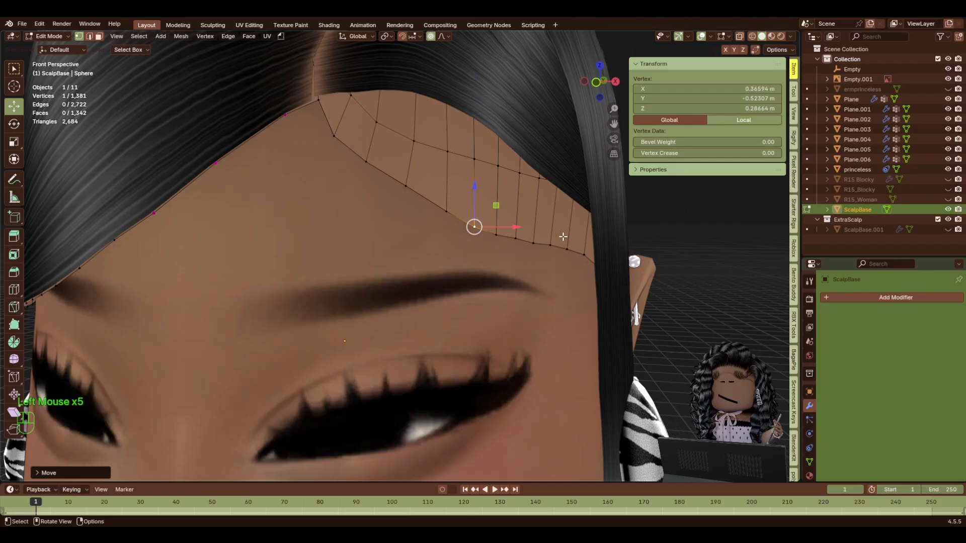
Adjust the front part of the scalp patch's lower edge from a side view of the forehead.
key("shift+f")
key("w")
key("d")
key("w")
left_click(438, 289)
left_click(449, 286)
left_click(463, 284)
left_click_drag(463, 284, 541, 288)
left_click(304, 207)
left_click_drag(325, 207, 299, 185)
left_click(284, 185)
left_click(194, 248)
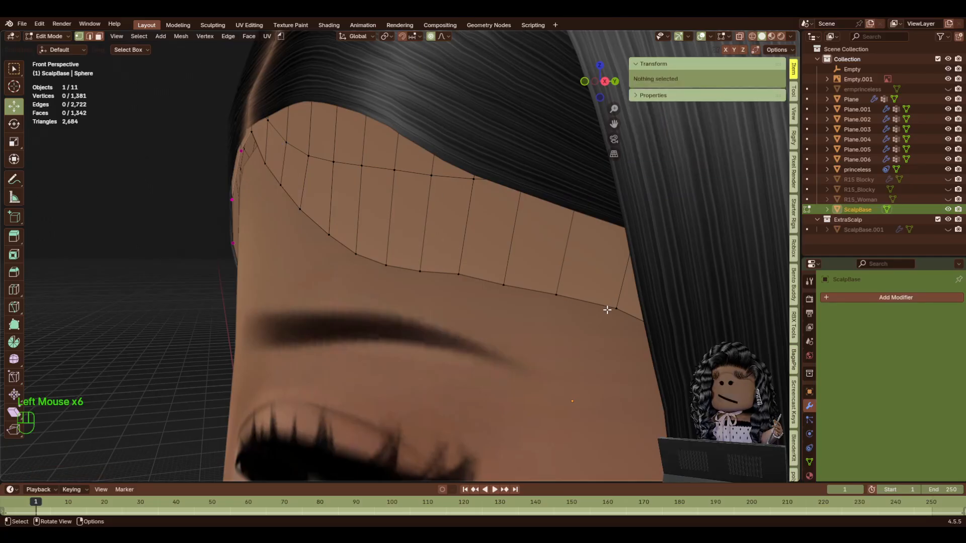
Refine the lower-edge vertices nearest the temple, and check the patch in Object Mode from the front.
left_click(611, 309)
left_click(572, 302, "shift")
left_click(451, 273)
left_click(451, 272)
key("Tab")
key("shift+f")
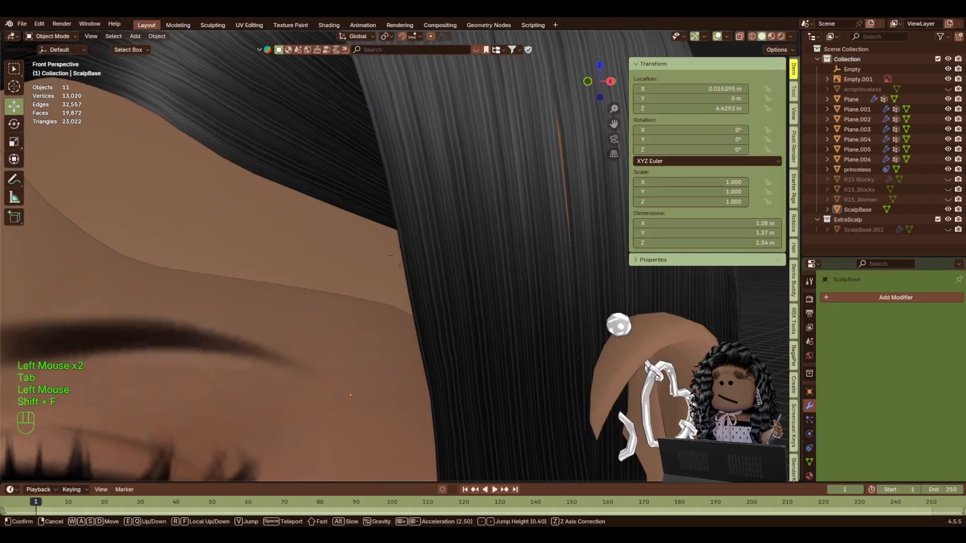
key("s")
key("a")
key("a")
key("w")
left_click(435, 273)
left_click(481, 262)
Reopen the ScalpBase mesh and nudge the lower-edge vertex near the parting slightly down, resizing the proportional editing falloff.
key("Tab")
left_click(474, 273)
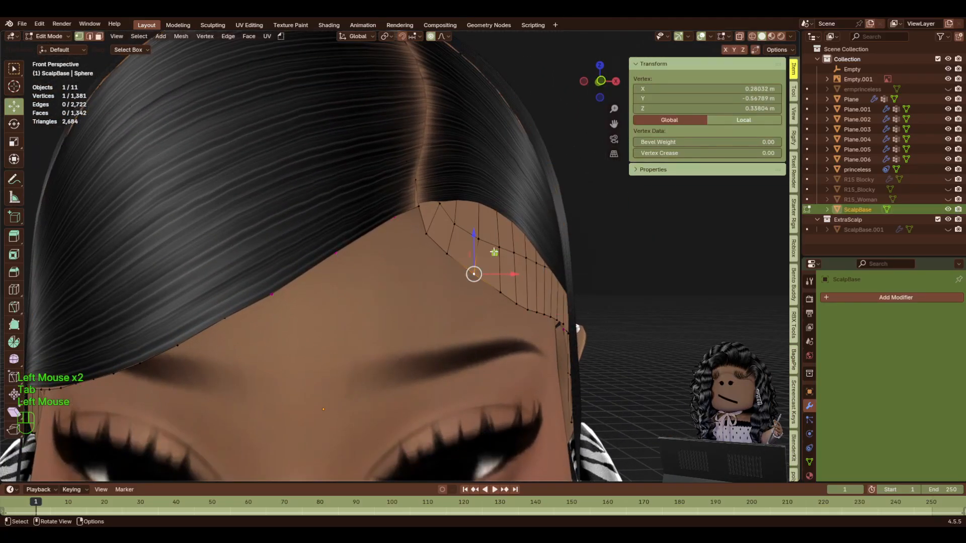
key("o")
key("o")
left_click_drag(476, 244, 477, 246)
scroll(477, 249, "down", 7)
left_click(478, 240)
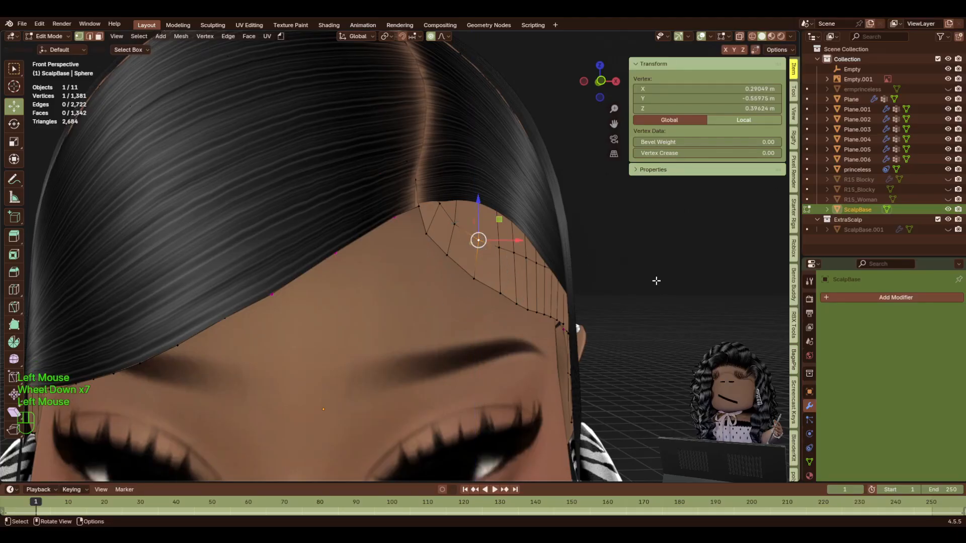
Examine the scalp patch's edge in Object Mode from a distance and close to the forehead.
left_click(656, 281)
key("Tab")
key("shift+f")
key("s")
key("s")
key("d")
key("shift+w")
key("shift+d")
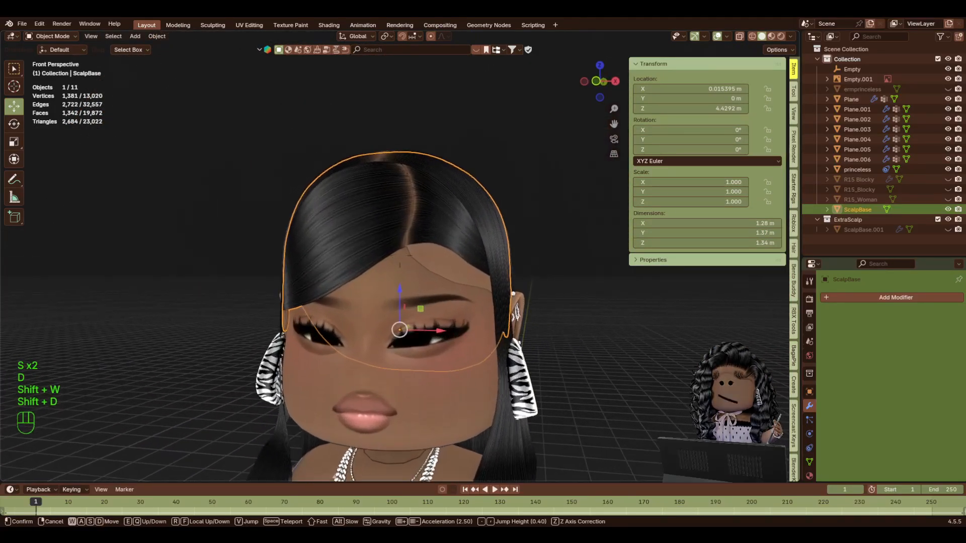
key("a")
key("s")
key("w")
left_click(474, 308)
left_click(473, 304)
Shift the scalp patch's edge outward near the parting with a resized proportional editing falloff.
key("Tab")
left_click(403, 303)
left_click_drag(444, 305, 487, 321)
scroll(446, 304, "up", 7)
left_click(443, 336)
left_click(413, 305, "shift")
Move two more vertices of the scalp patch slightly sideways from an angled view.
key("shift+f")
key("d")
key("d")
left_click(573, 323)
left_click_drag(436, 289, 444, 289)
left_click(432, 348)
left_click_drag(461, 348, 473, 347)
Move the scalp patch's edge beside the parting outward from the front view.
key("shift+f")
key("s")
key("a")
key("a")
key("s")
key("w")
left_click(483, 313)
left_click_drag(457, 263, 476, 261)
left_click(642, 300)
Nudge the third lower-edge vertex below the parting down with proportional editing, and return to Object Mode.
key("Tab")
left_click(643, 300)
left_click(512, 287)
key("Tab")
left_click(461, 275)
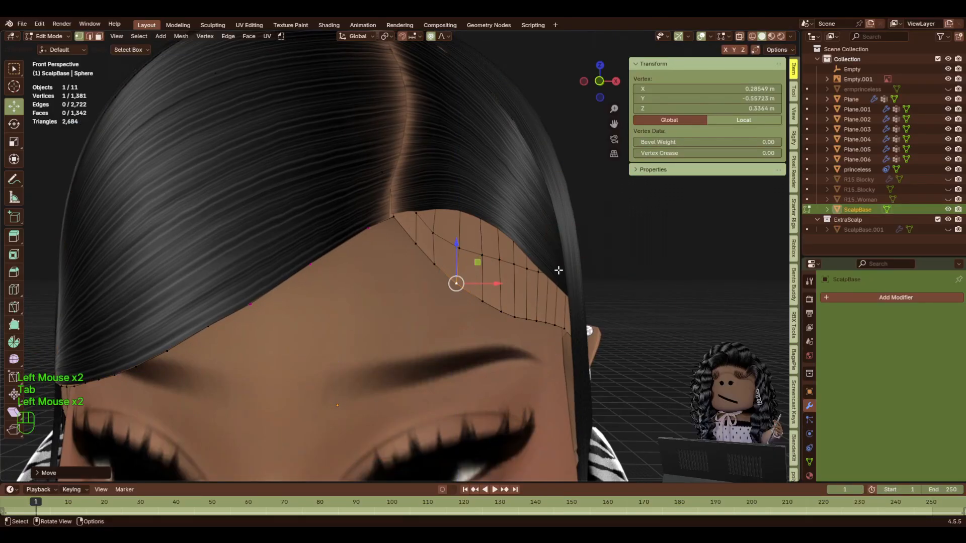
key("Tab")
left_click(460, 265)
key("Tab")
left_click(272, 224)
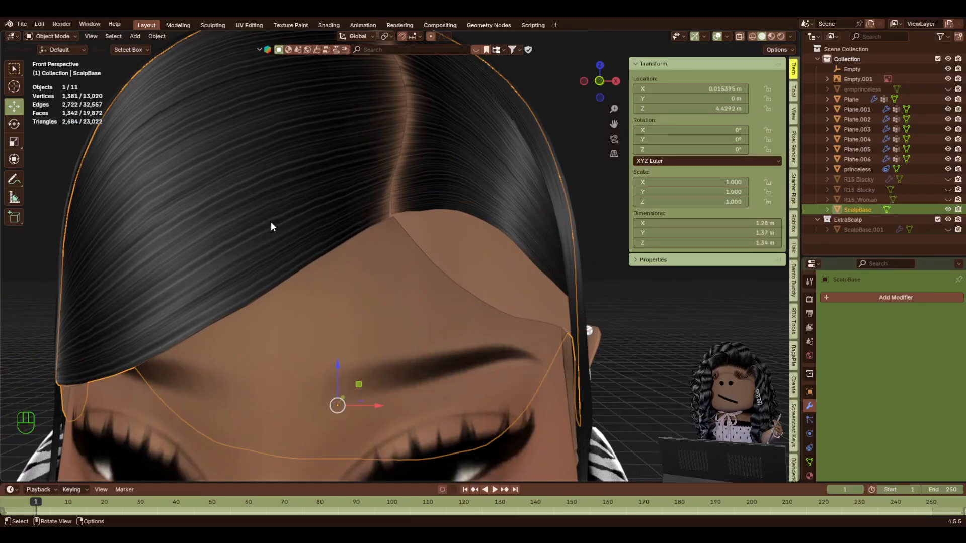
Inspect the revised hairline close up and at full length, selecting the Plane.002 and Plane.006 hair panels.
key("shift+f")
key("s")
left_click(461, 260)
left_click(461, 260)
key("shift+f")
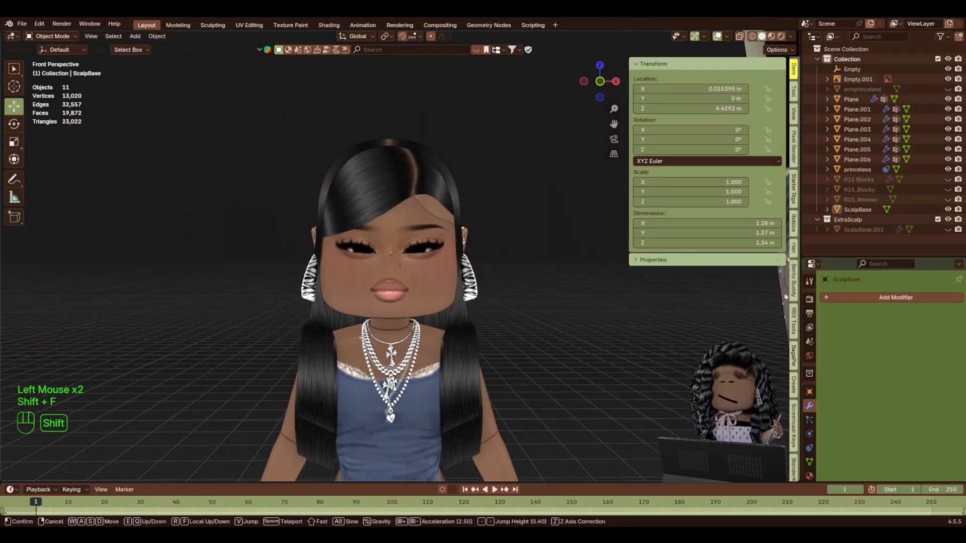
key("shift+s")
key("shift+s")
key("w")
key("w")
key("w")
left_click(438, 252)
left_click(438, 252)
left_click(438, 252)
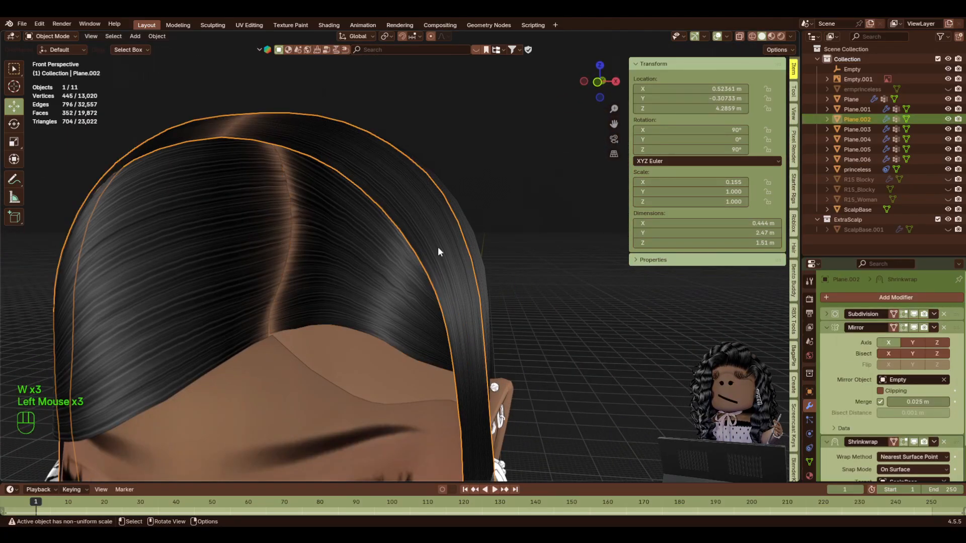
left_click(396, 318)
key("shift+f")
key("s")
key("w")
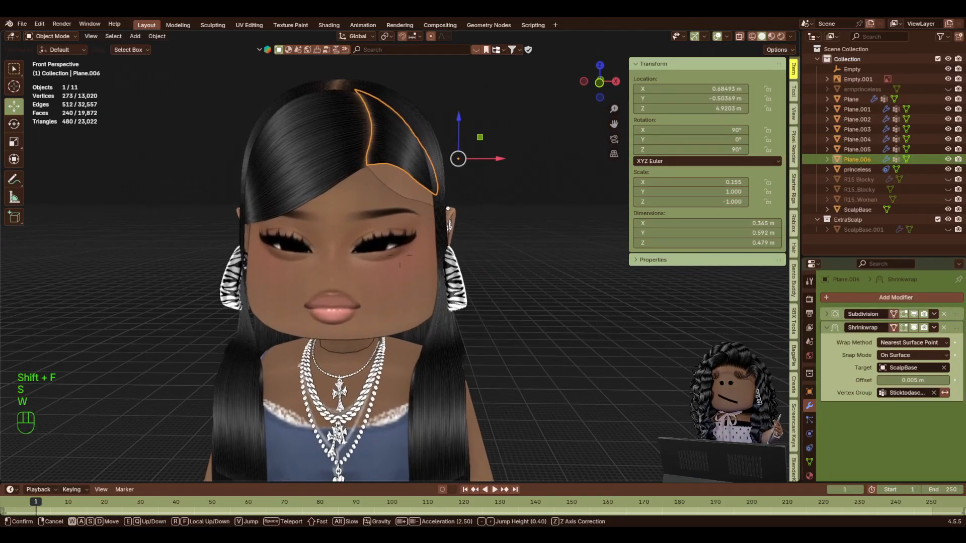
left_click(400, 257)
Annotate a strand outline sweeping from the parting down past the cheek, and undo the strokes.
left_click(14, 179)
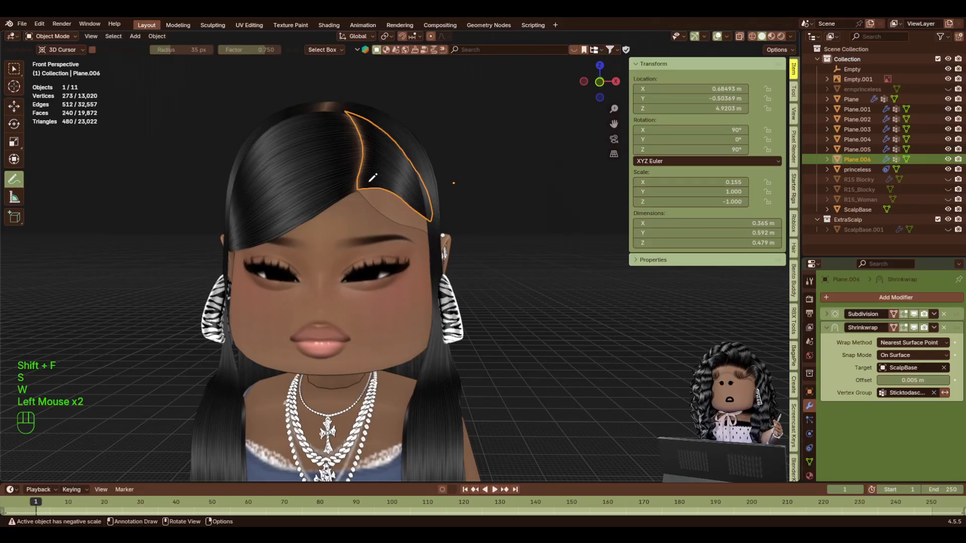
left_click_drag(358, 190, 402, 188)
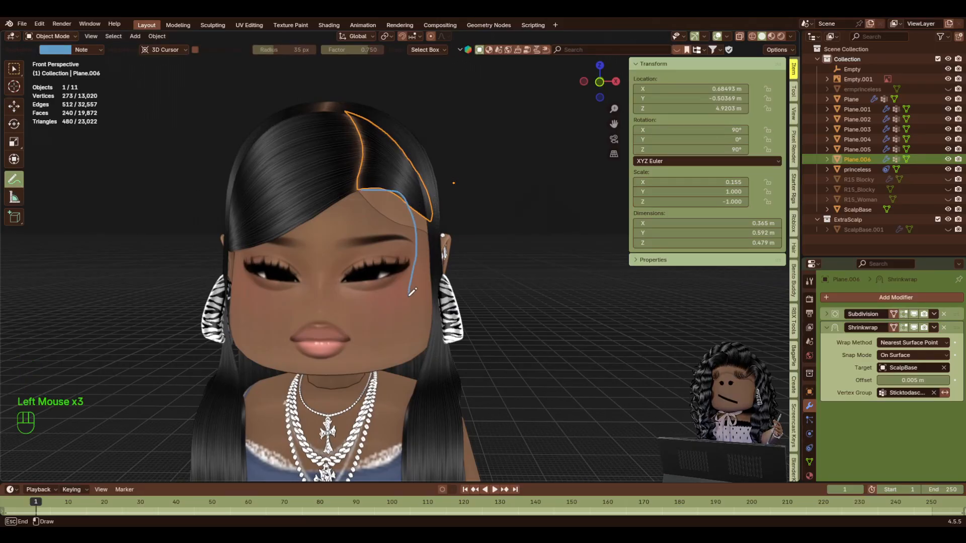
left_click_drag(411, 292, 402, 412)
left_click_drag(347, 110, 370, 120)
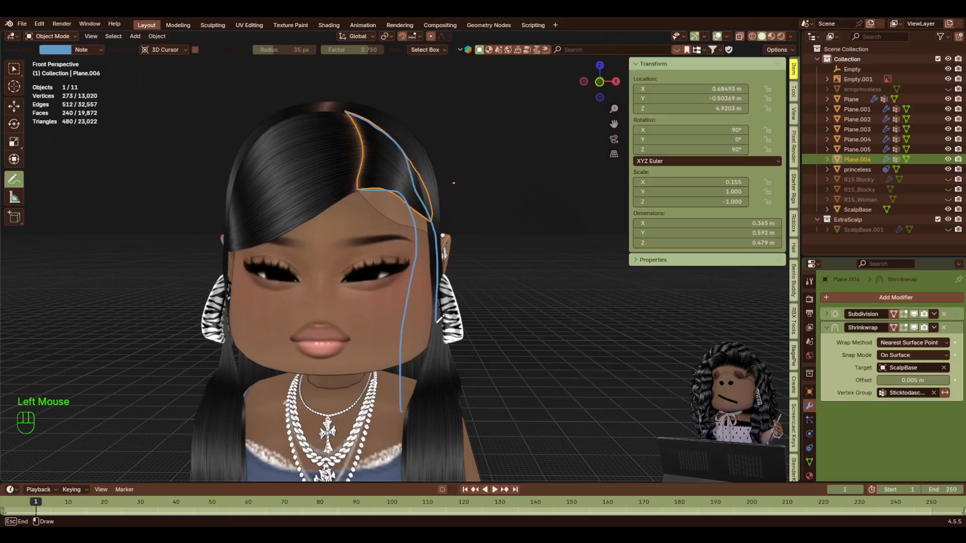
left_click_drag(421, 400, 420, 401)
key("ctrl+z")
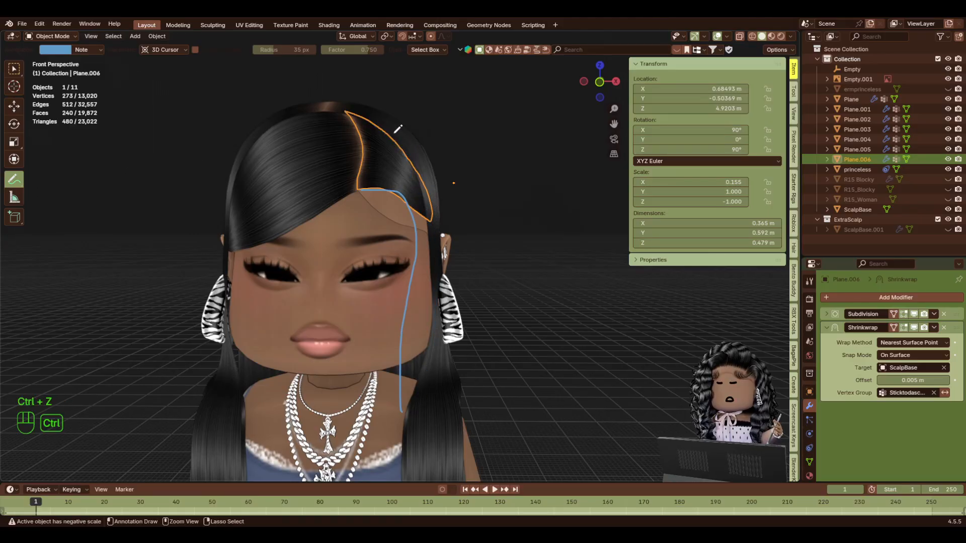
left_click_drag(352, 113, 387, 131)
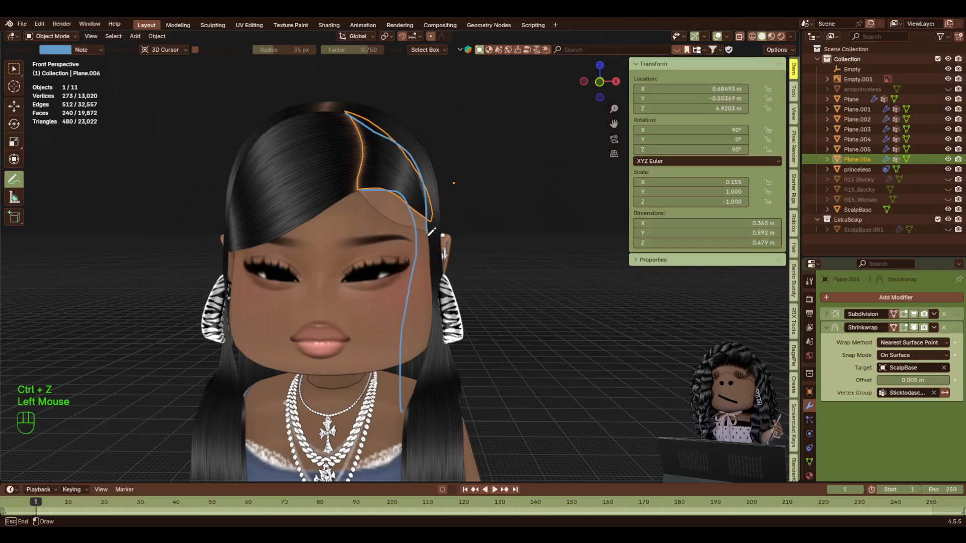
left_click_drag(432, 372, 423, 445)
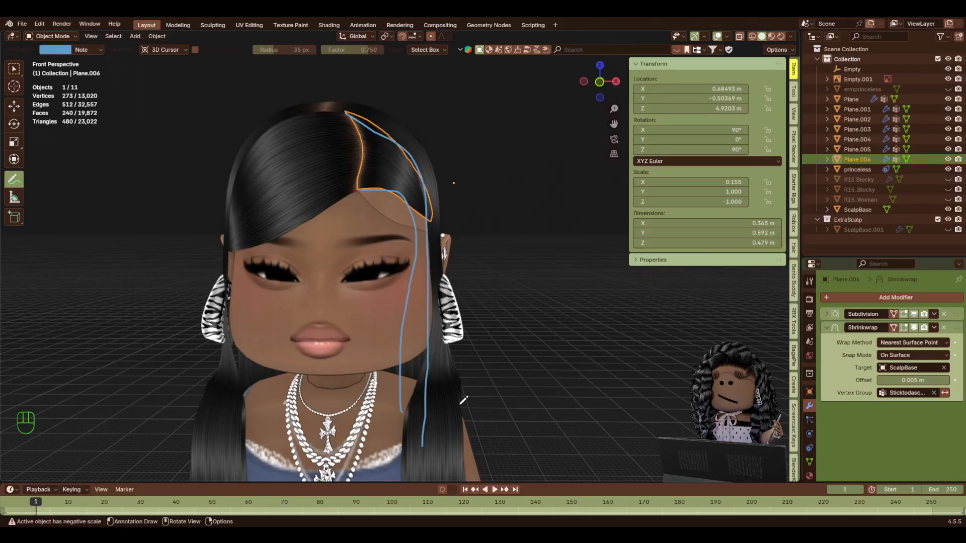
key("ctrl+z")
key("ctrl+z")
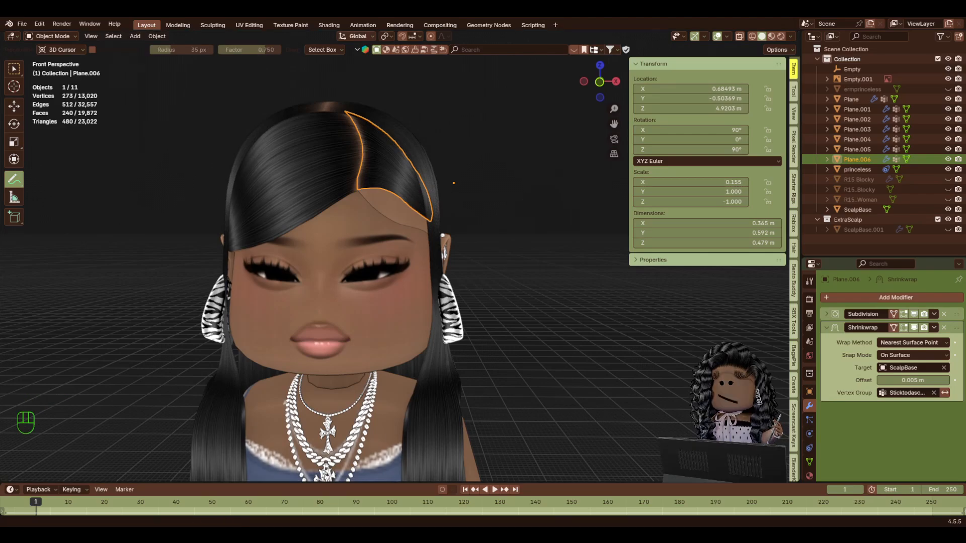
Trace the hair edge beside the face on the reference photo with annotation strokes, and undo them.
scroll(436, 214, "down", 3)
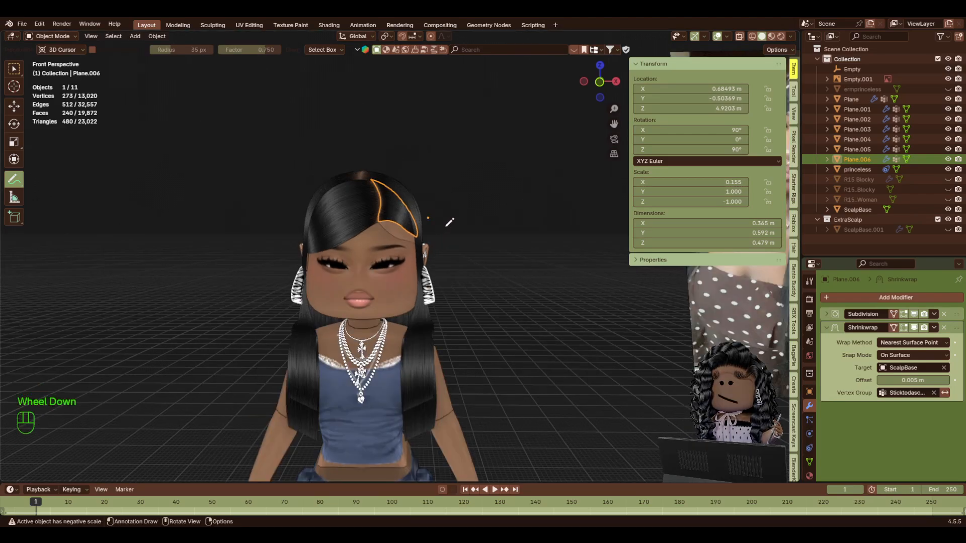
left_click_drag(610, 129, 176, 226)
scroll(431, 151, "up", 2)
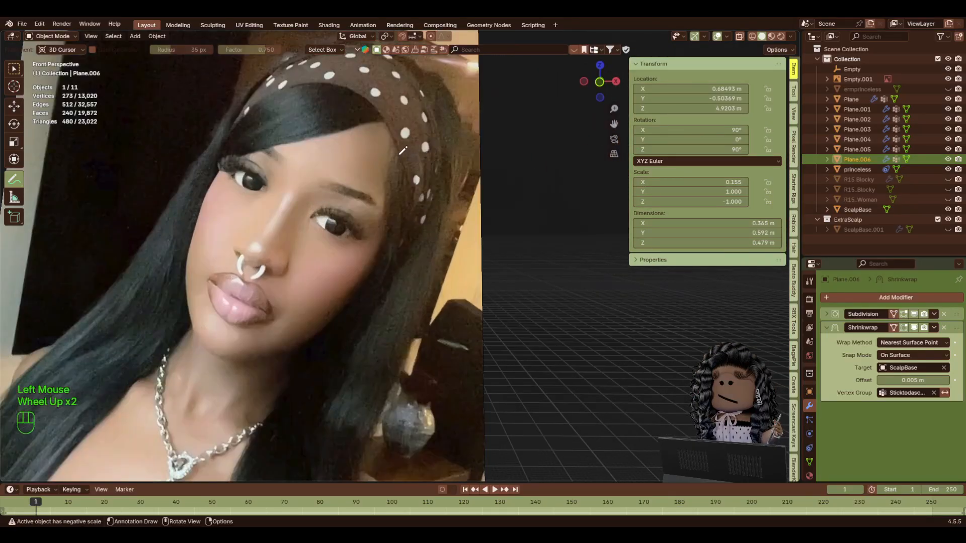
left_click_drag(401, 152, 389, 170)
left_click_drag(383, 288, 379, 292)
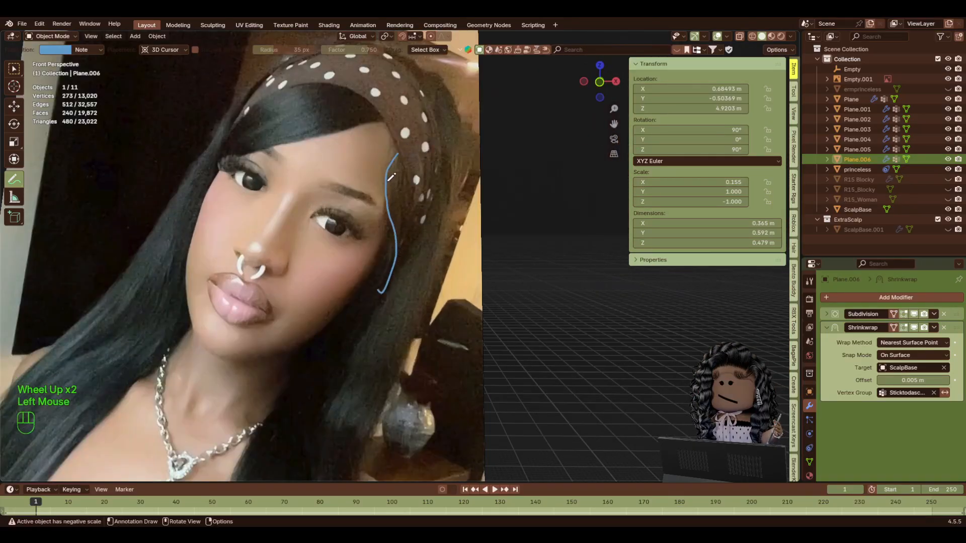
left_click_drag(401, 157, 409, 224)
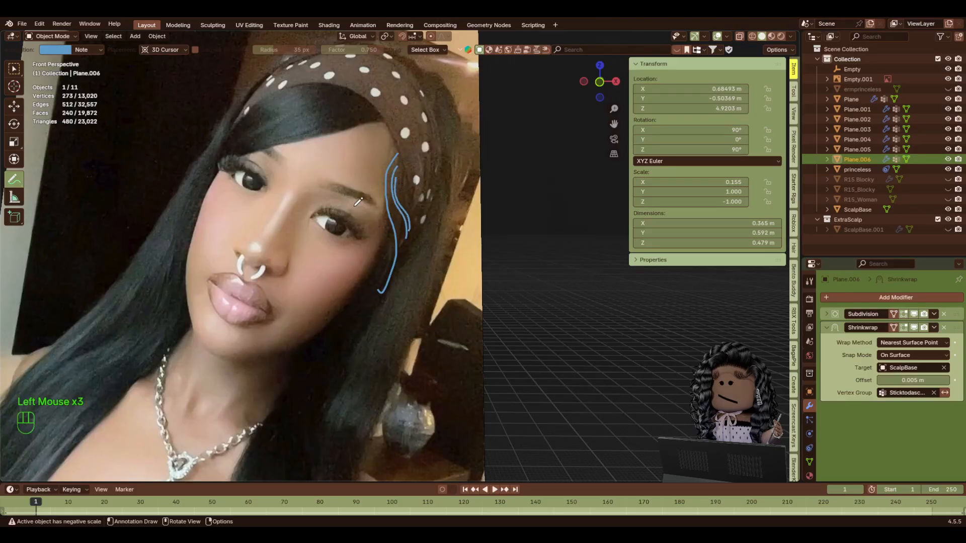
key("ctrl+z")
key("ctrl+z")
key("ctrl+z")
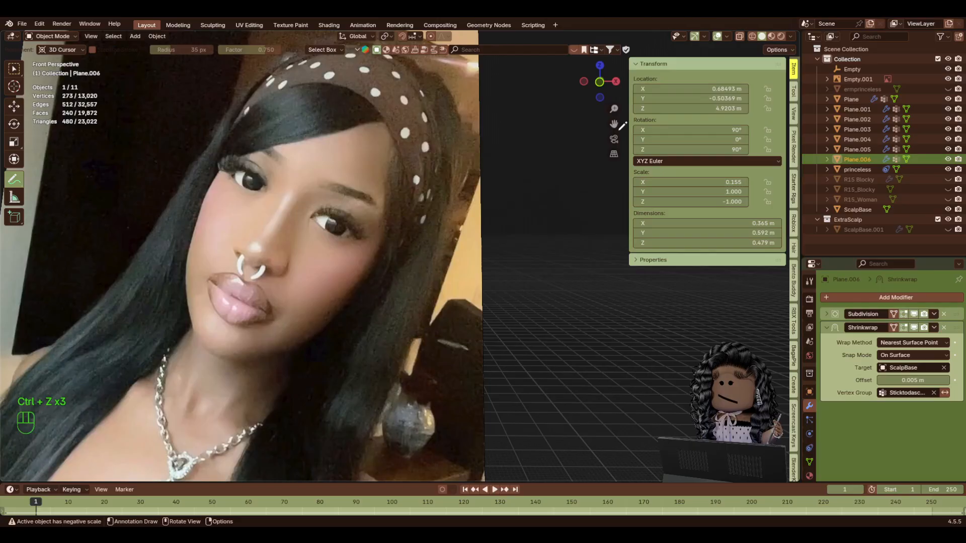
Sketch annotation strands across the bare scalp patch beside the parting, and undo them.
mouse_move(614, 124)
left_mouse_down()
mouse_move(664, 130)
mouse_move(468, 126)
mouse_move(516, 121)
left_mouse_up()
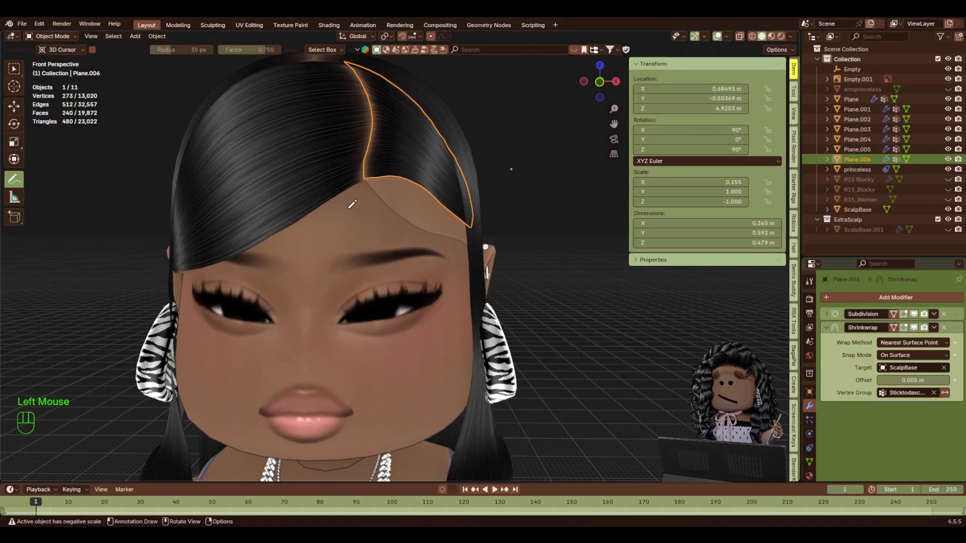
left_click_drag(374, 183, 384, 197)
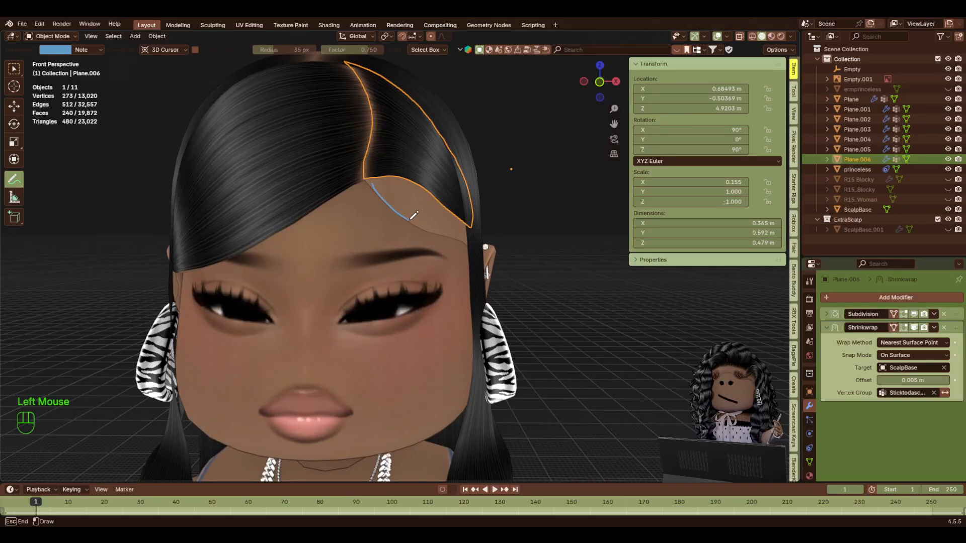
left_click_drag(471, 240, 470, 240)
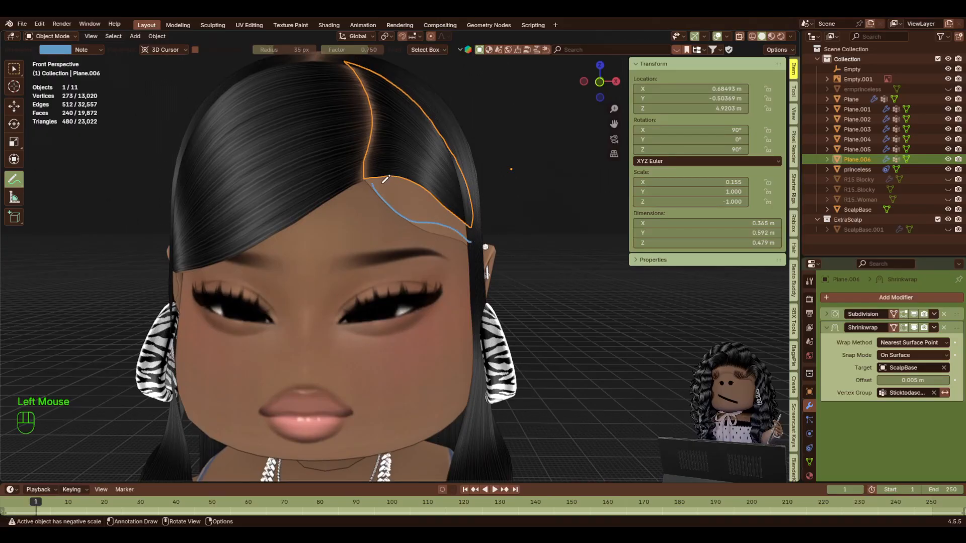
left_click_drag(383, 182, 472, 241)
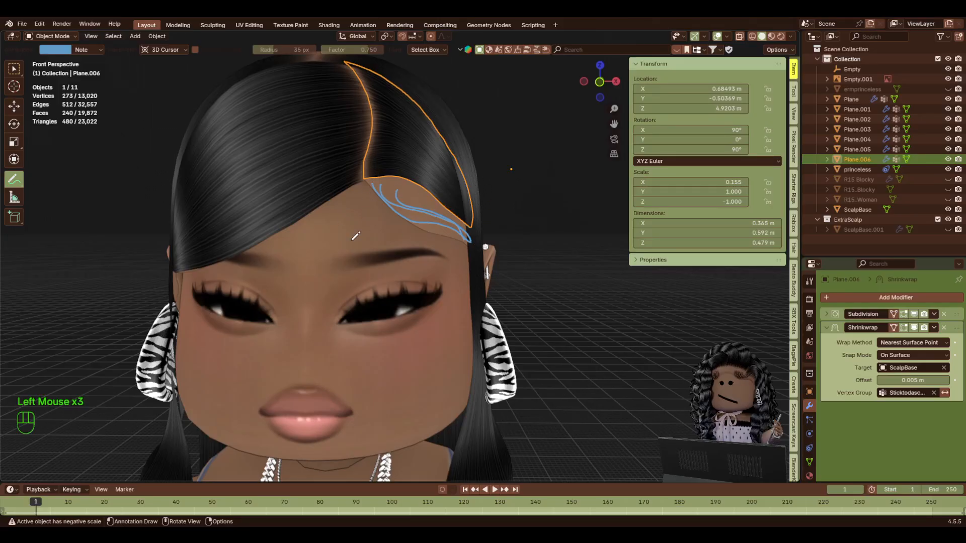
scroll(492, 227, "down", 3)
scroll(458, 248, "up", 2)
key("ctrl+z")
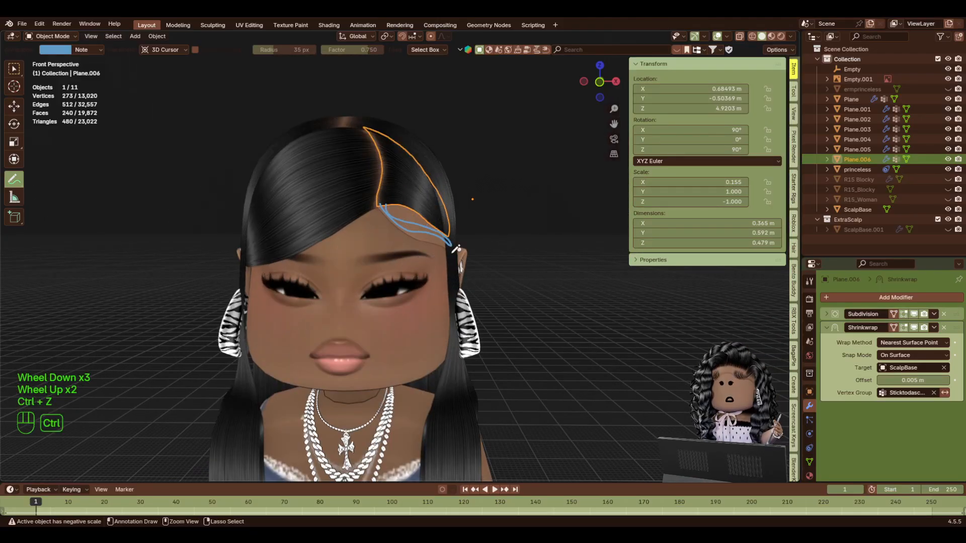
key("ctrl+z")
key("ctrl+z")
Remove the stray annotation dot, return to the Move tool, deselect the hair panel and align the view to the front.
key("Tab")
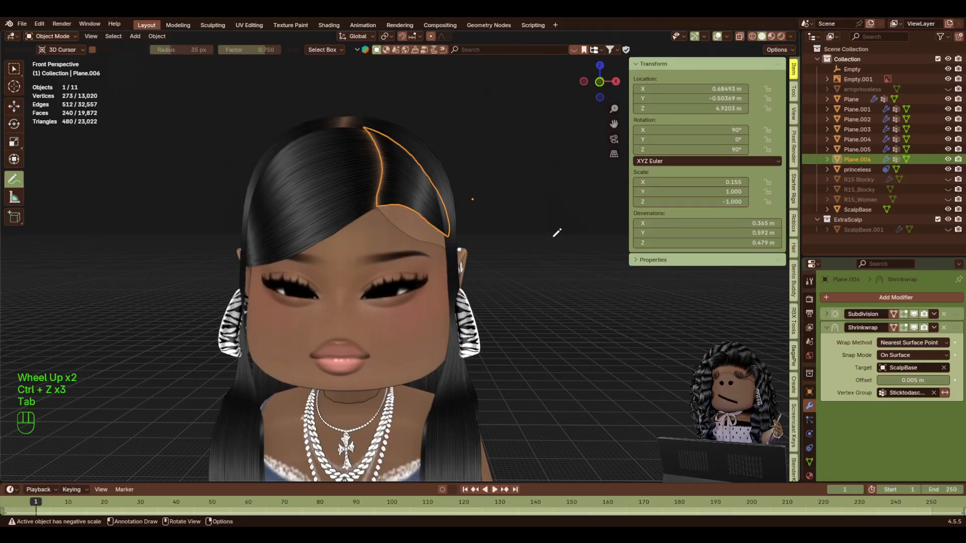
key("Tab")
left_click(484, 232)
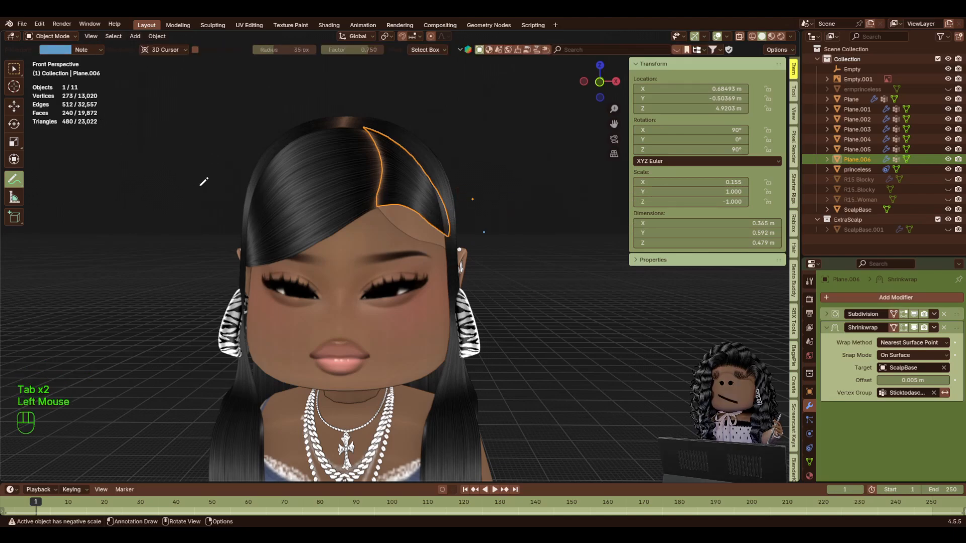
key("ctrl+z")
left_click(14, 106)
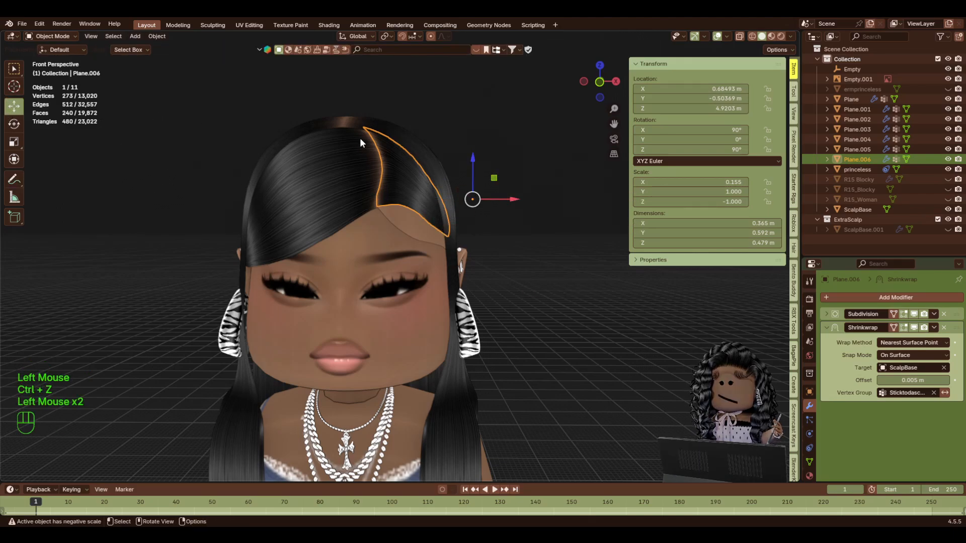
left_click(493, 155)
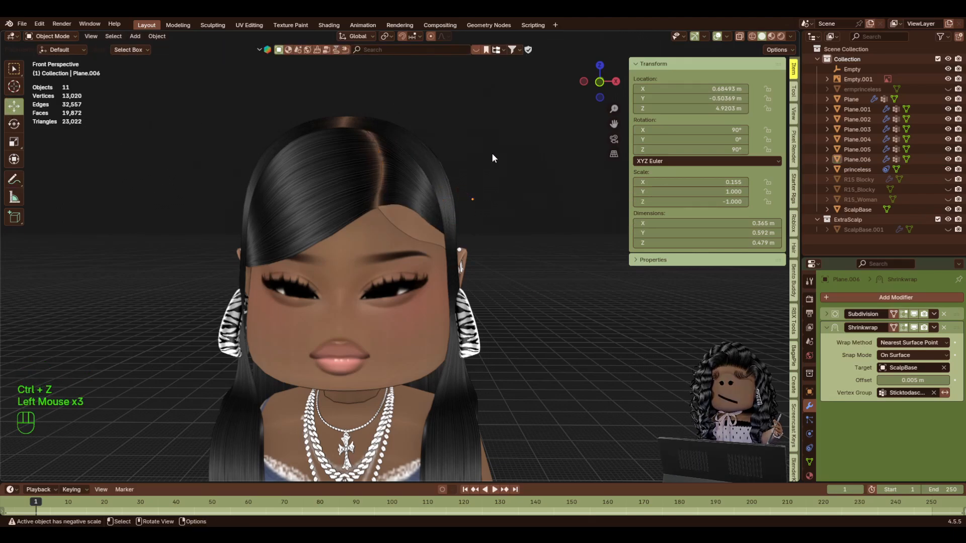
left_click(600, 83)
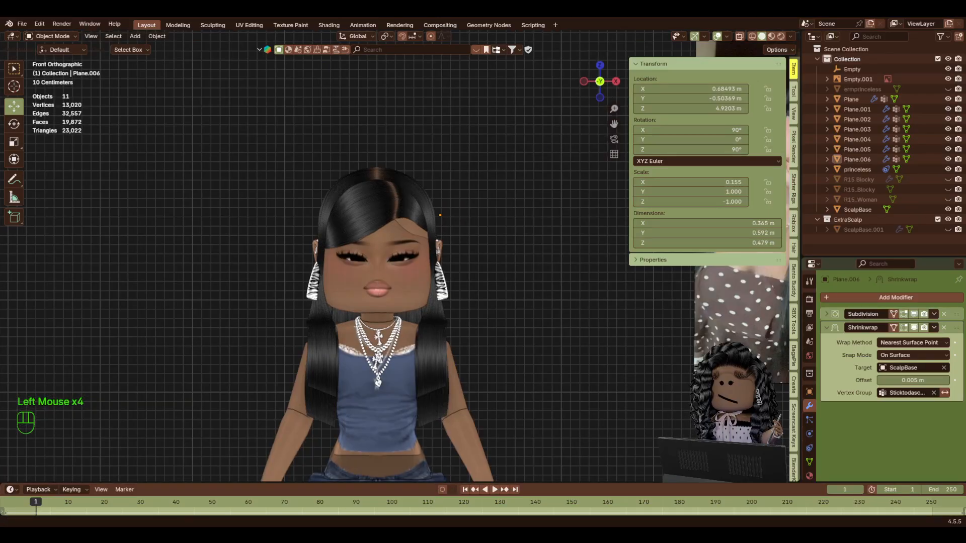